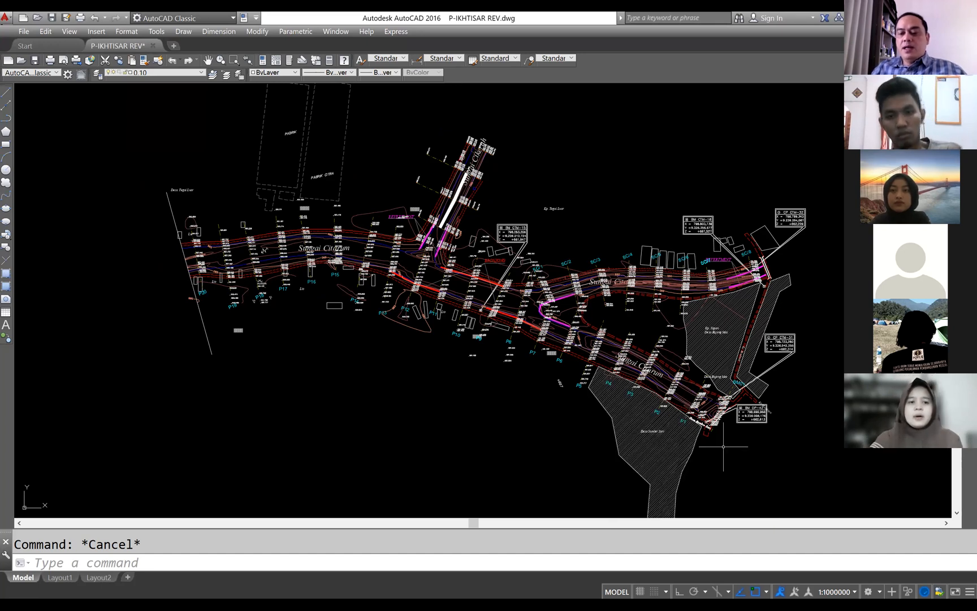
Inspect the contour line along the river between sections P1 and P2 by selecting it and clearing the selection.
scroll(723, 446, up, 4)
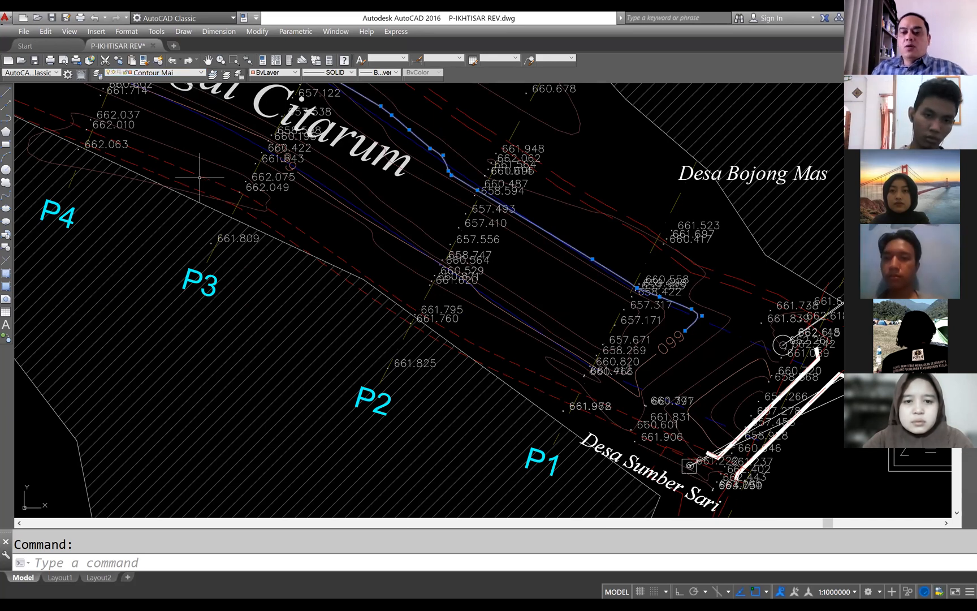
key(Escape)
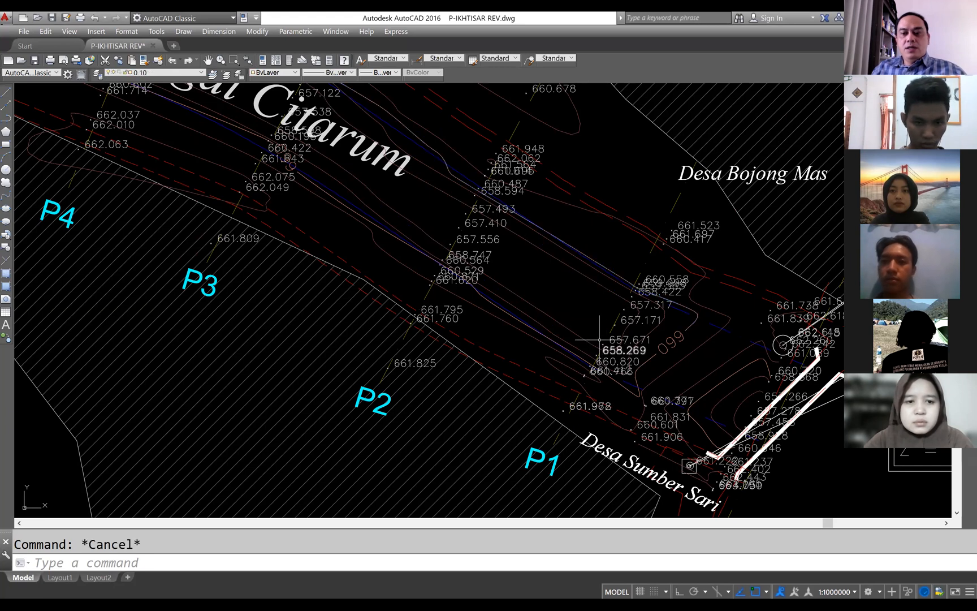
click(594, 267)
key(Escape)
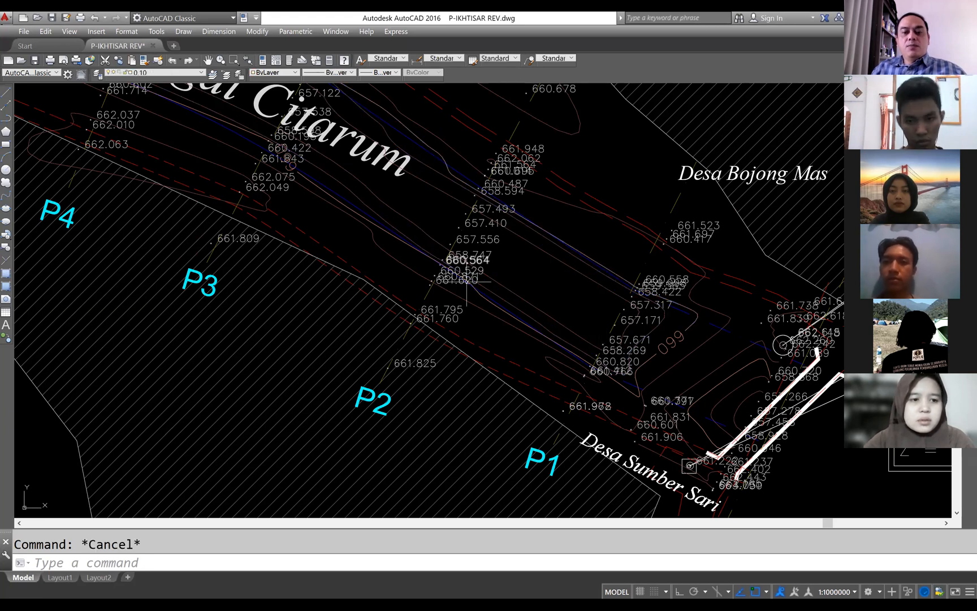
Select the 657.410 spot elevation on section P2 and examine the spot elevations across the river there.
scroll(463, 250, up, 4)
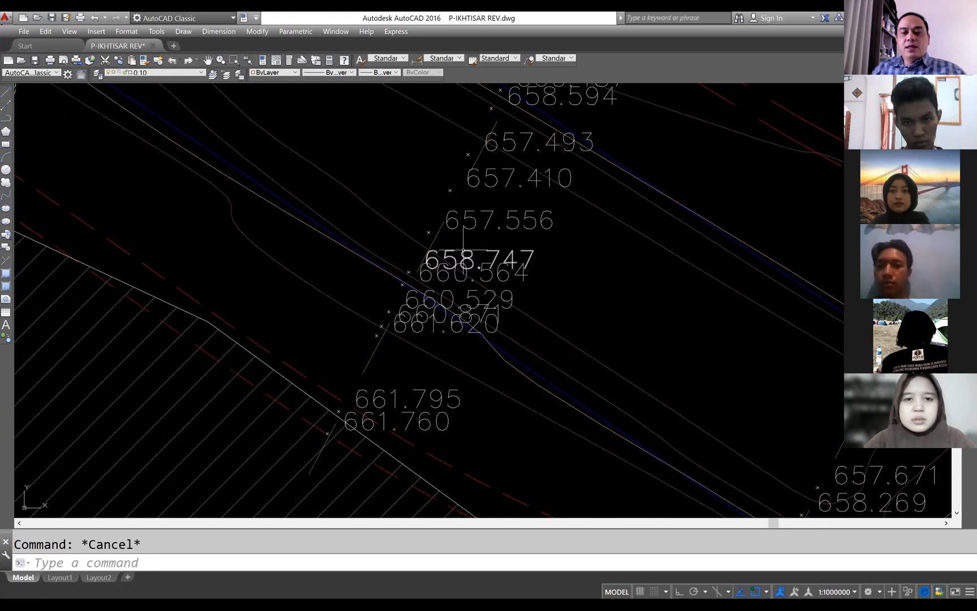
click(508, 179)
scroll(508, 178, down, 4)
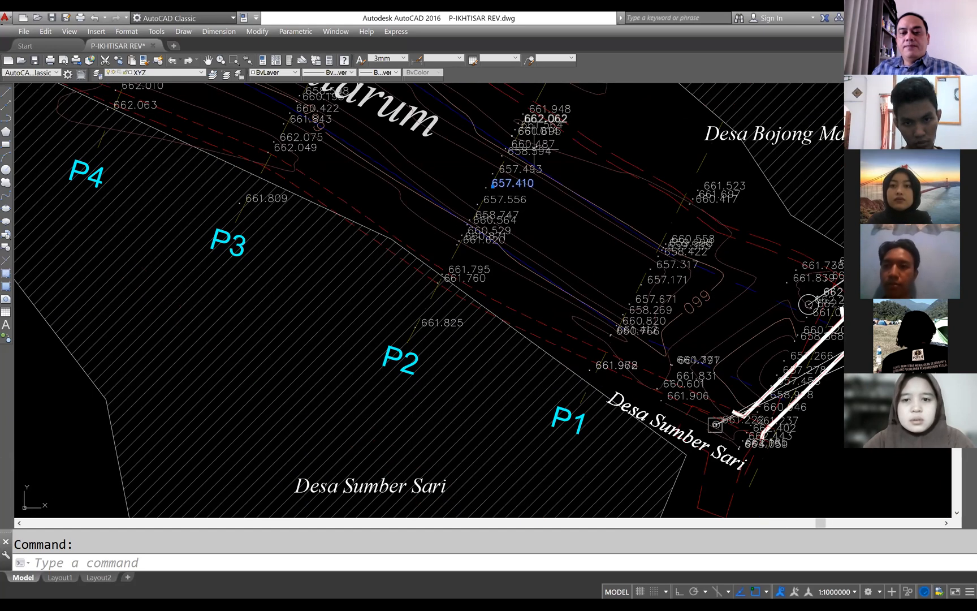
drag(483, 256, 447, 307)
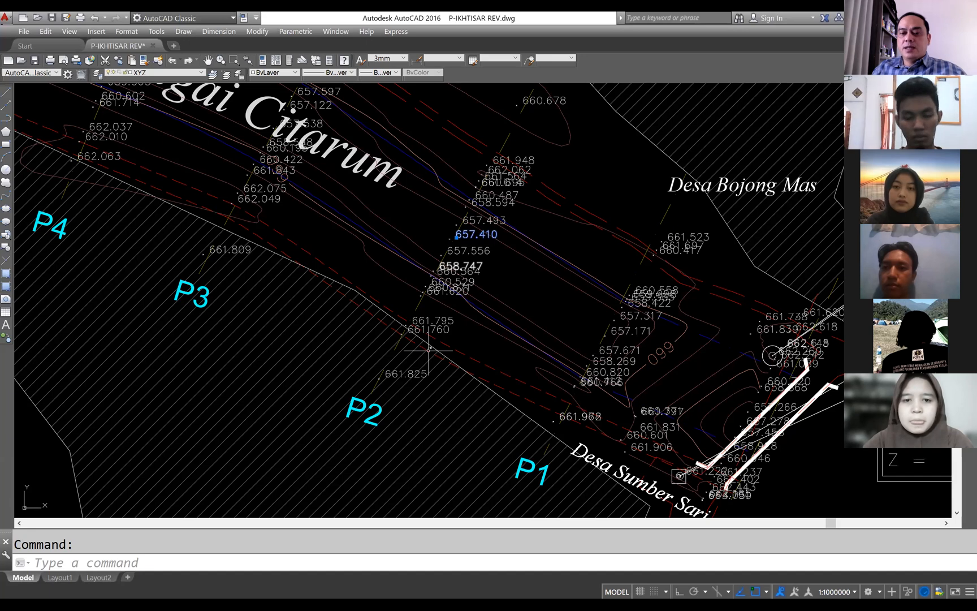
scroll(428, 350, up, 4)
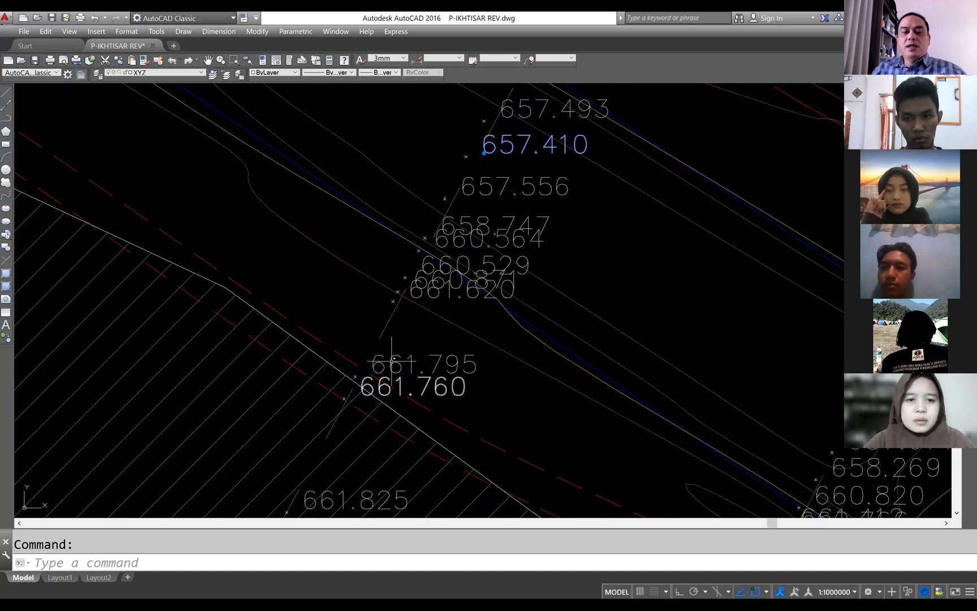
scroll(455, 304, down, 2)
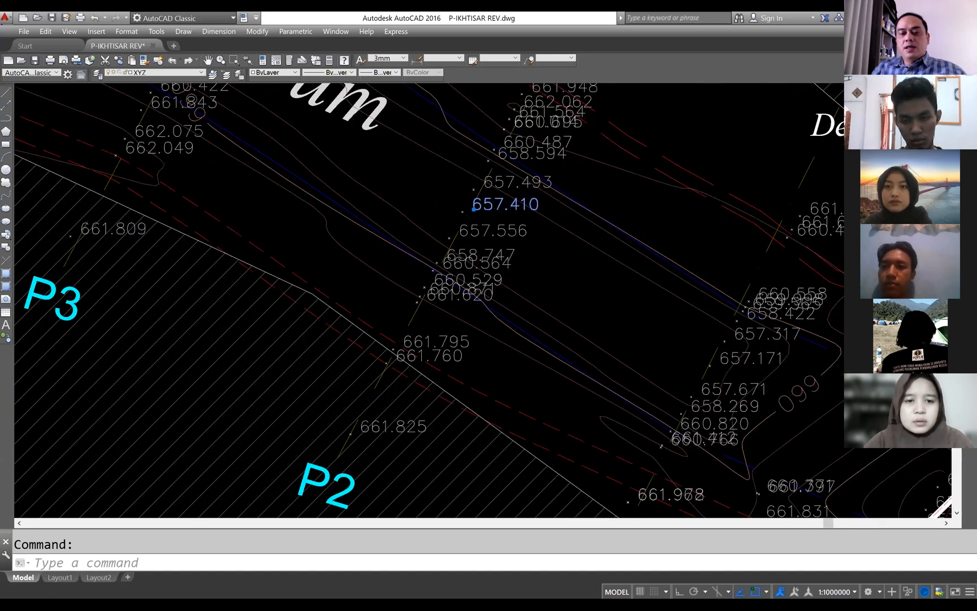
scroll(456, 303, down, 2)
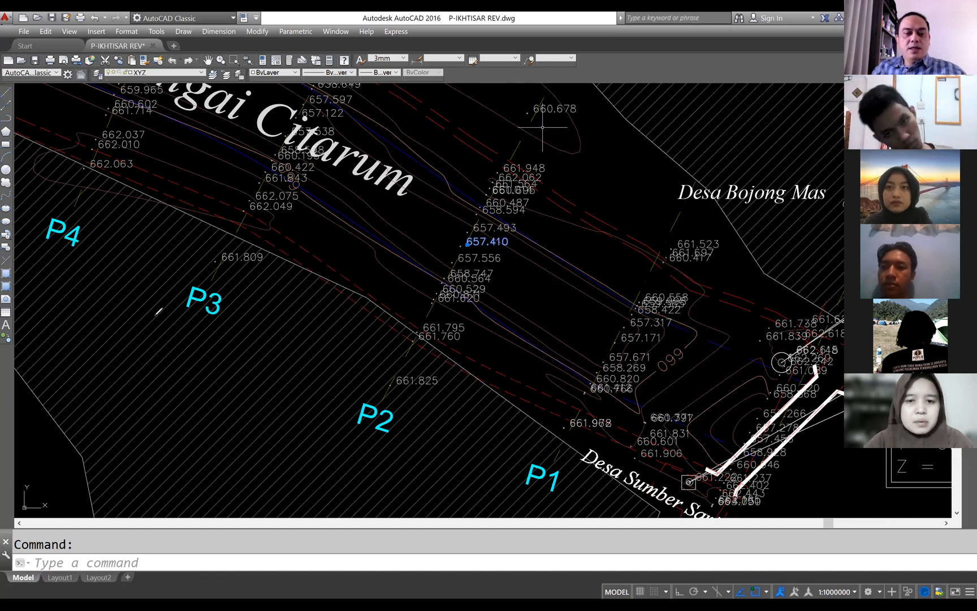
Mark up the view with a freehand channel cross-section below P3 and a loop around the P1–P2 river stretch, and clear the markup.
mouse_move(48, 339)
mouse_down()
mouse_move(161, 438)
mouse_move(280, 402)
mouse_move(312, 351)
mouse_move(357, 329)
mouse_up()
mouse_move(34, 310)
mouse_down()
mouse_move(56, 302)
mouse_move(351, 327)
mouse_move(306, 447)
mouse_up()
mouse_move(134, 473)
mouse_down()
mouse_move(55, 405)
mouse_move(45, 316)
mouse_up()
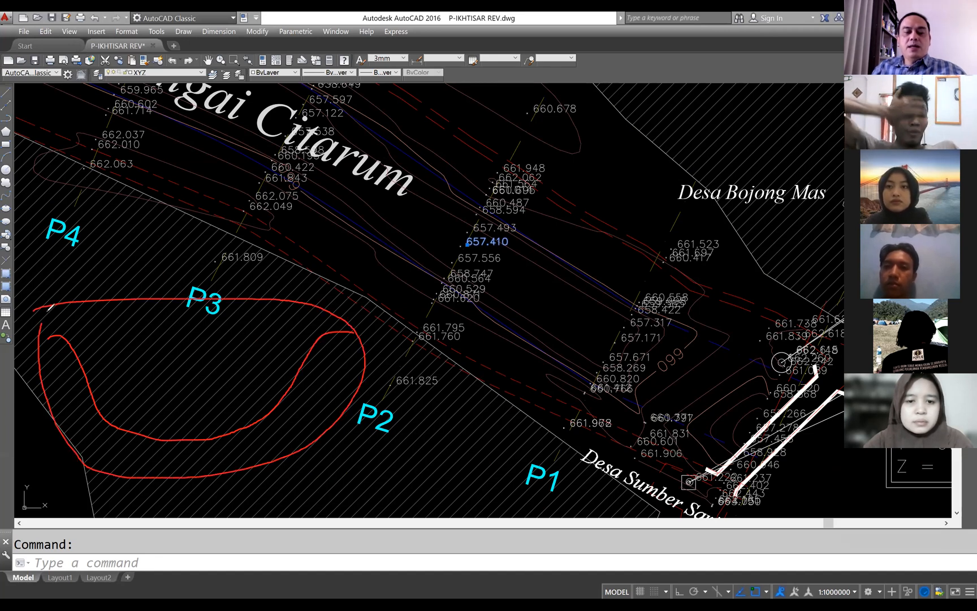
mouse_move(27, 447)
mouse_down()
mouse_move(90, 398)
mouse_move(87, 418)
mouse_up()
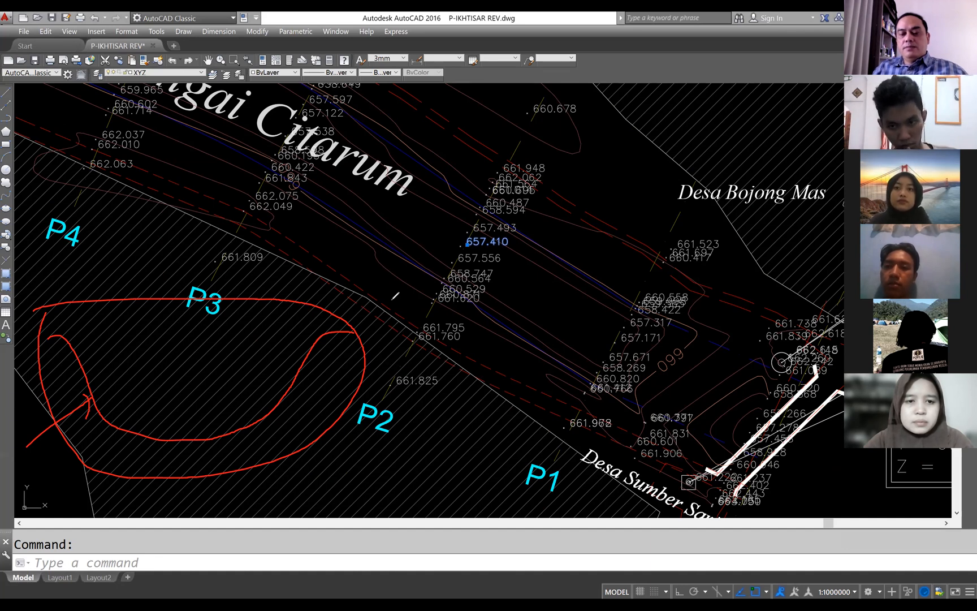
mouse_move(738, 237)
mouse_down()
mouse_move(758, 334)
mouse_move(725, 222)
mouse_up()
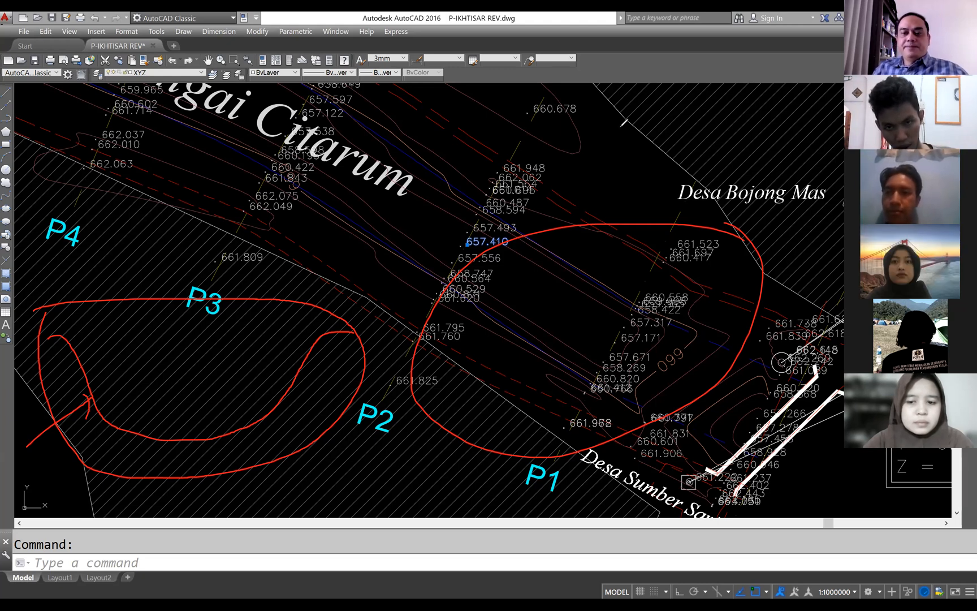
key(Escape)
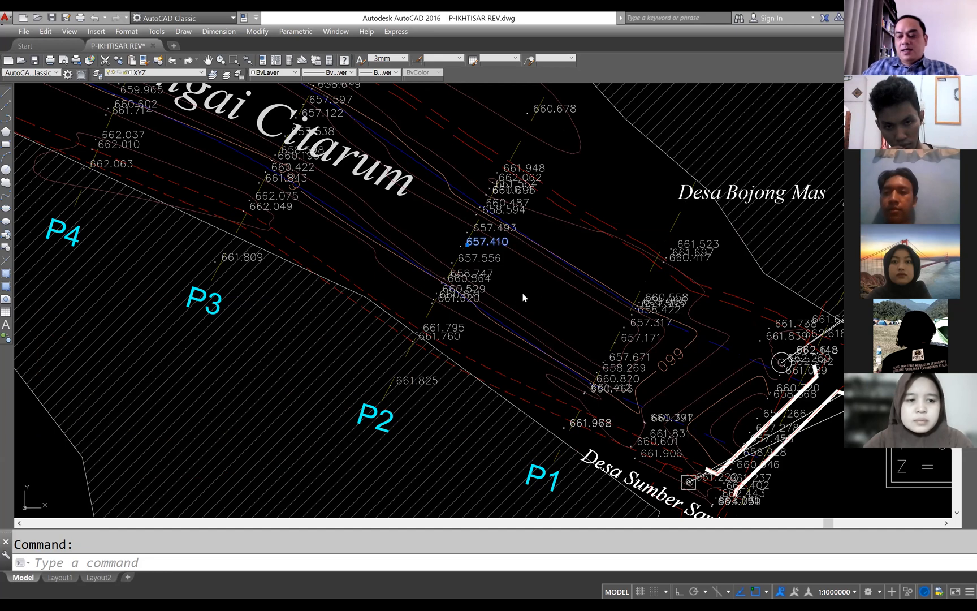
Check the elevation of a minor contour line inside the river channel near SC/7 in its properties.
scroll(621, 337, down, 2)
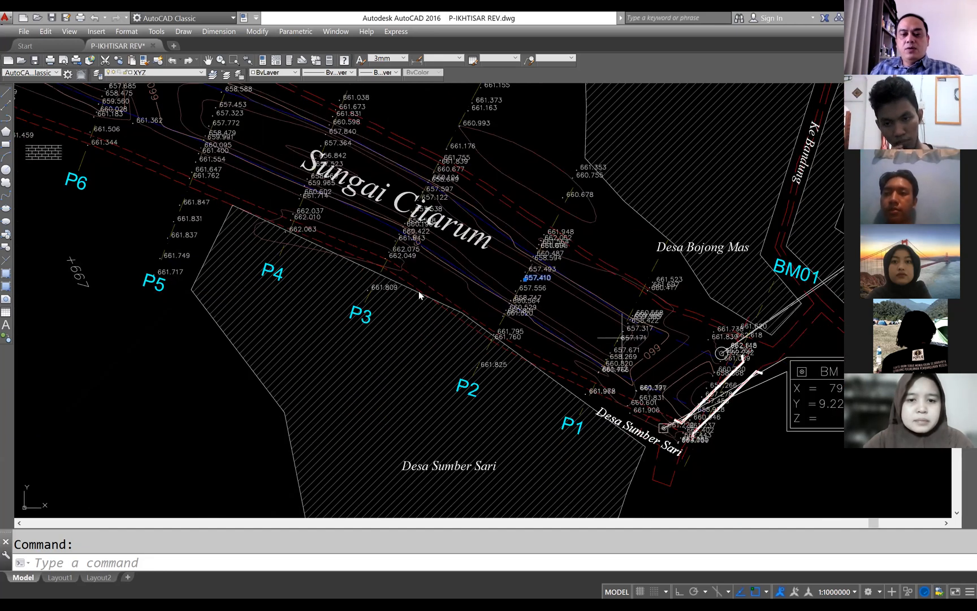
scroll(531, 373, down, 3)
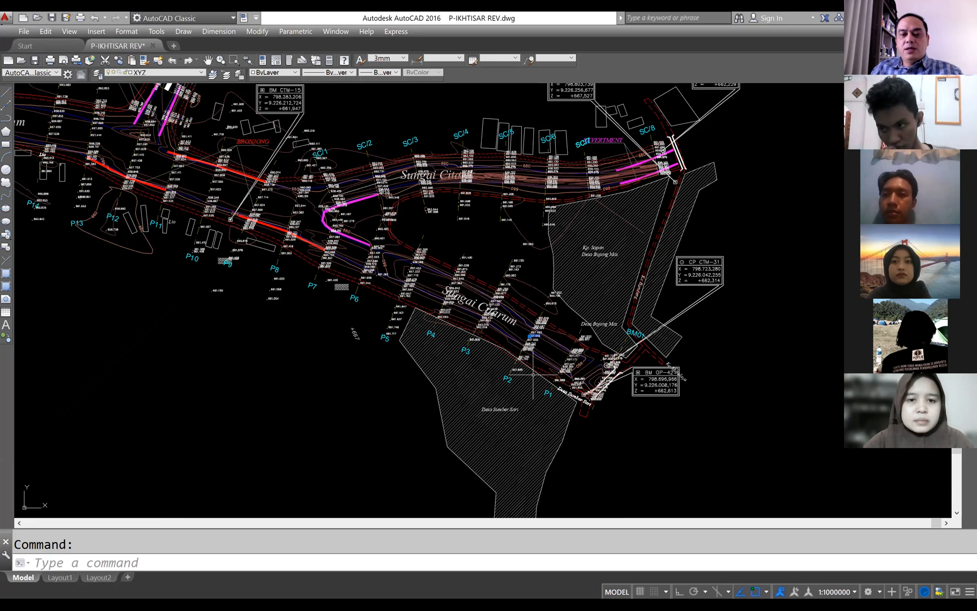
drag(533, 373, 654, 438)
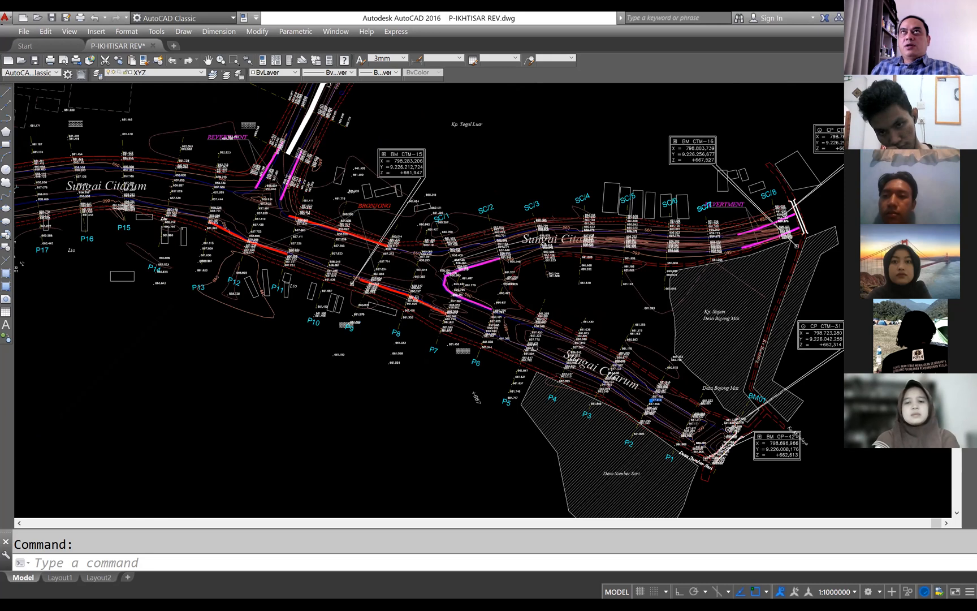
drag(628, 437, 647, 446)
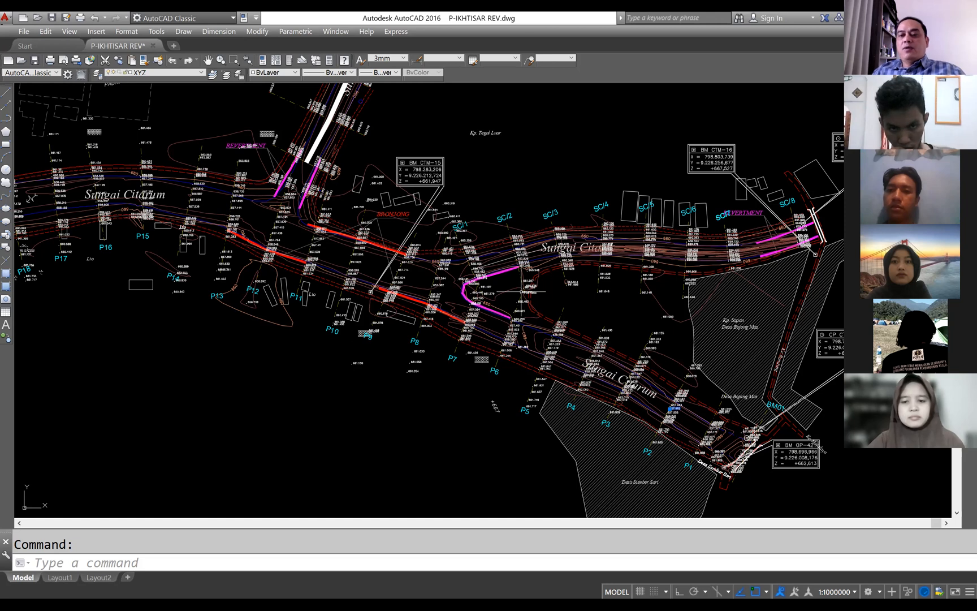
scroll(778, 234, up, 2)
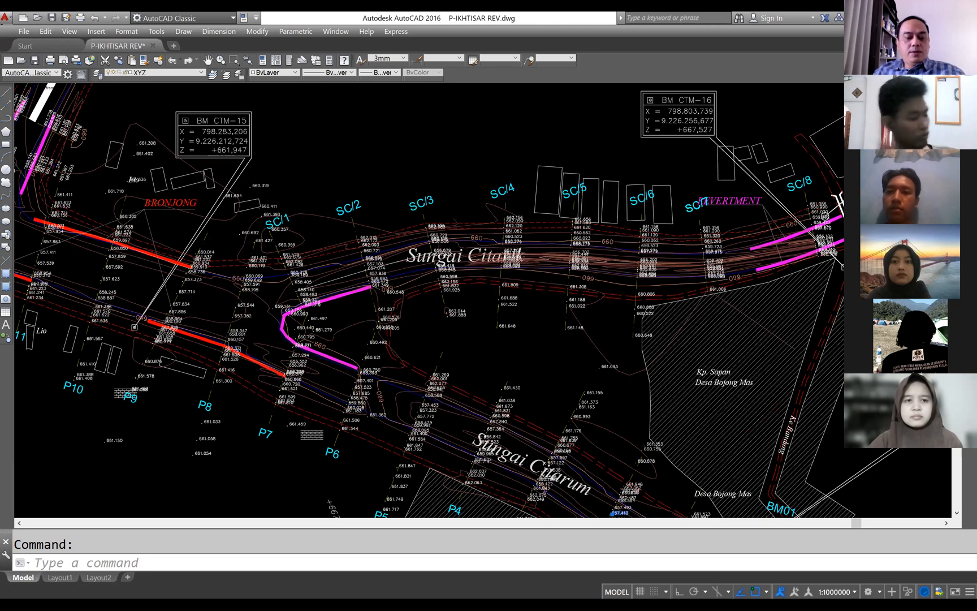
scroll(788, 255, up, 8)
key(Escape)
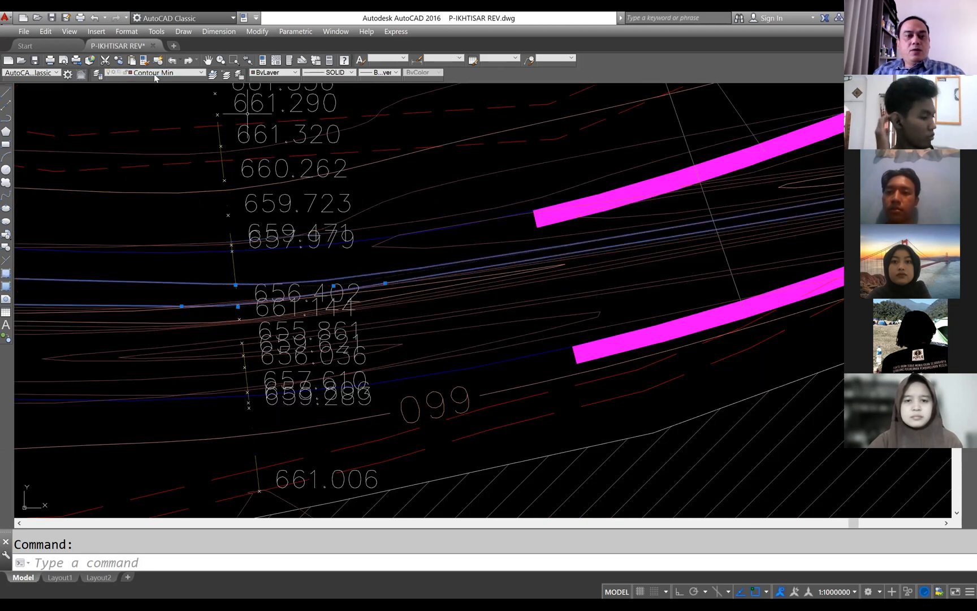
click(665, 249)
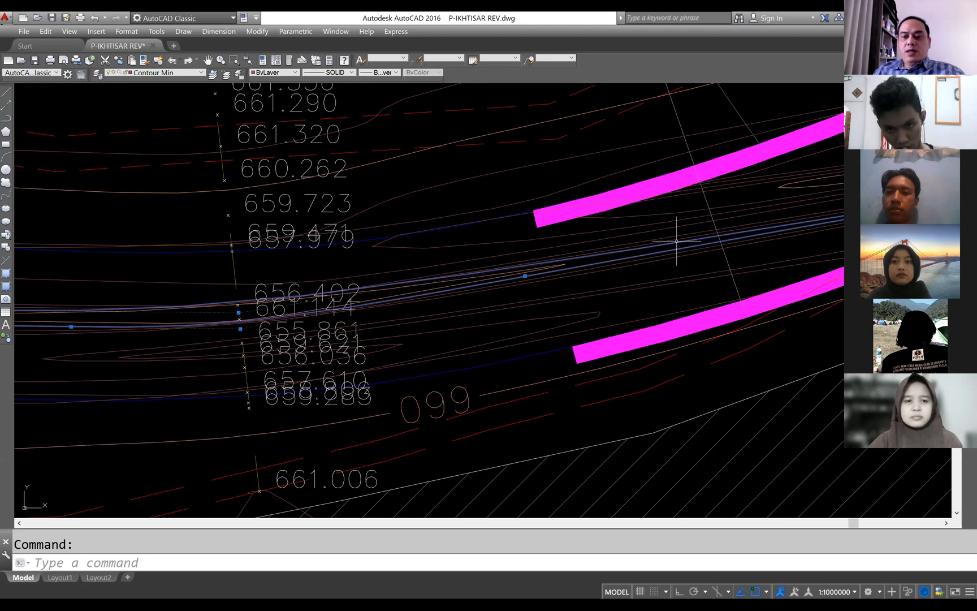
right_click(676, 241)
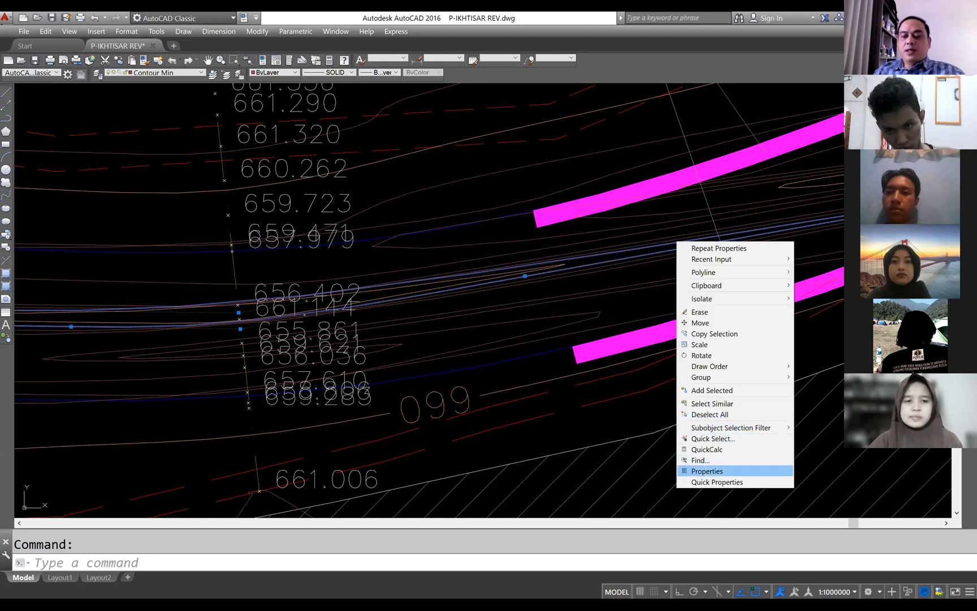
click(706, 471)
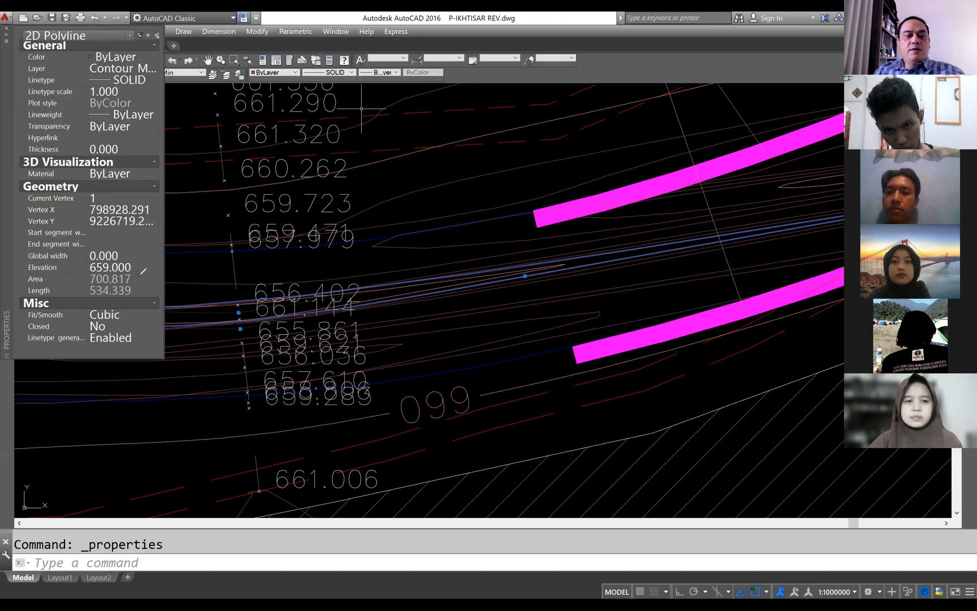
drag(141, 255, 131, 277)
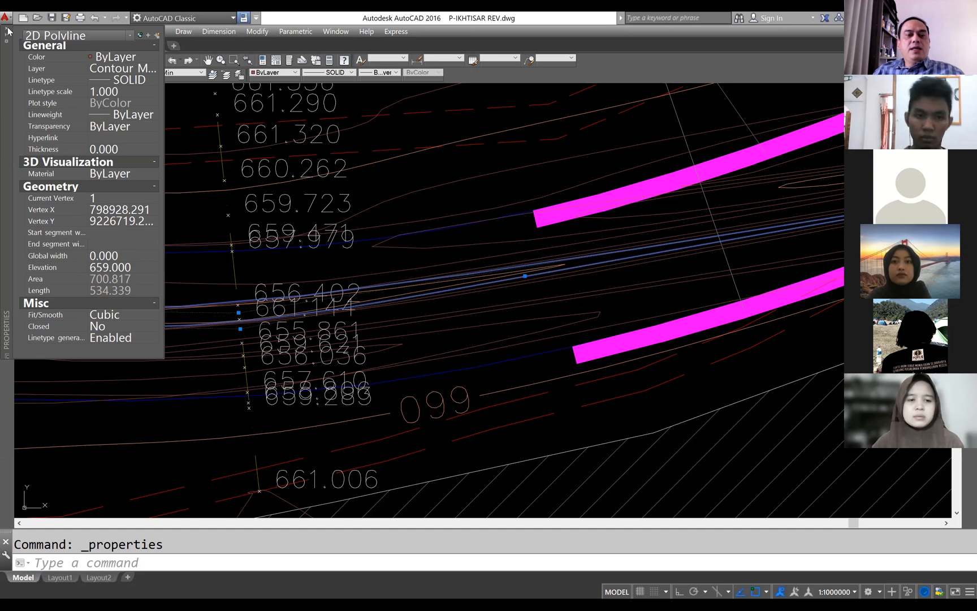
key(Escape)
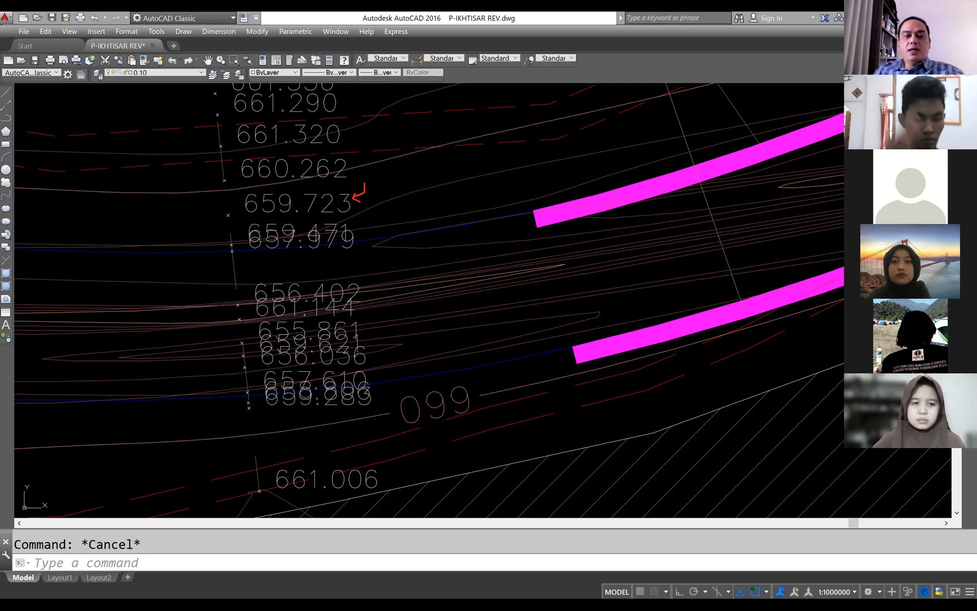
Select the 659.723 spot elevation text near SC/7, check its layer, and clear the selection.
click(332, 198)
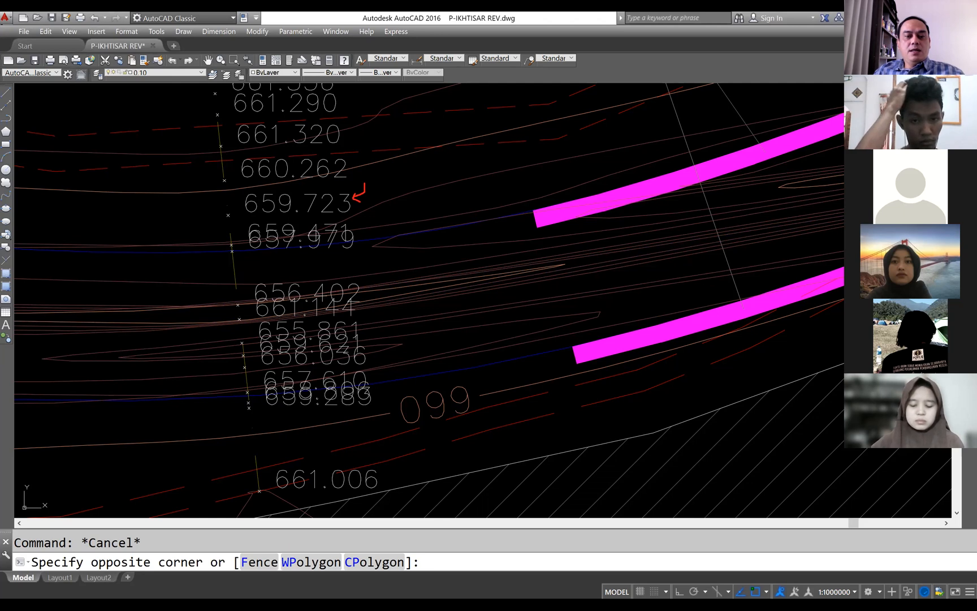
key(Escape)
click(328, 195)
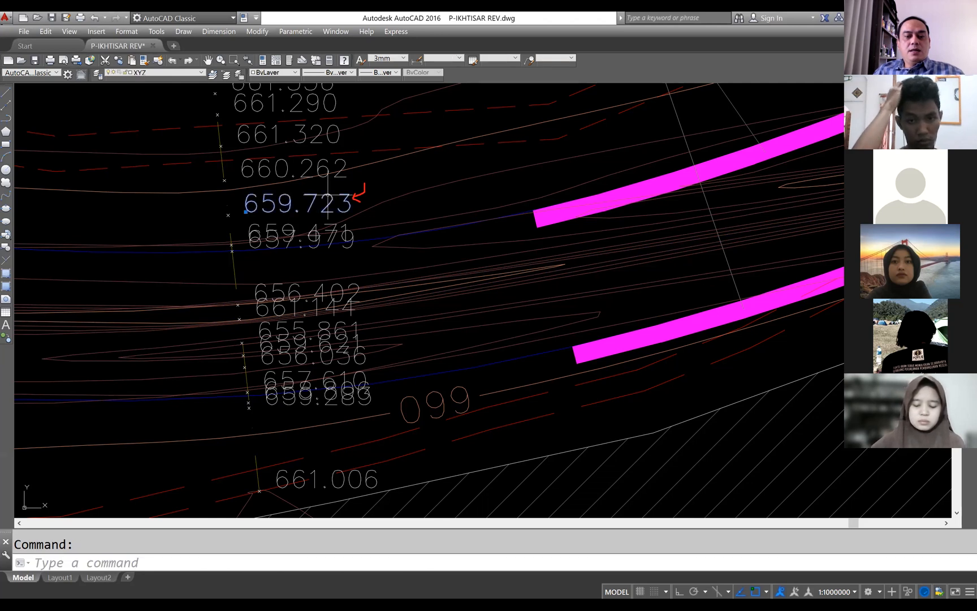
click(154, 74)
click(138, 236)
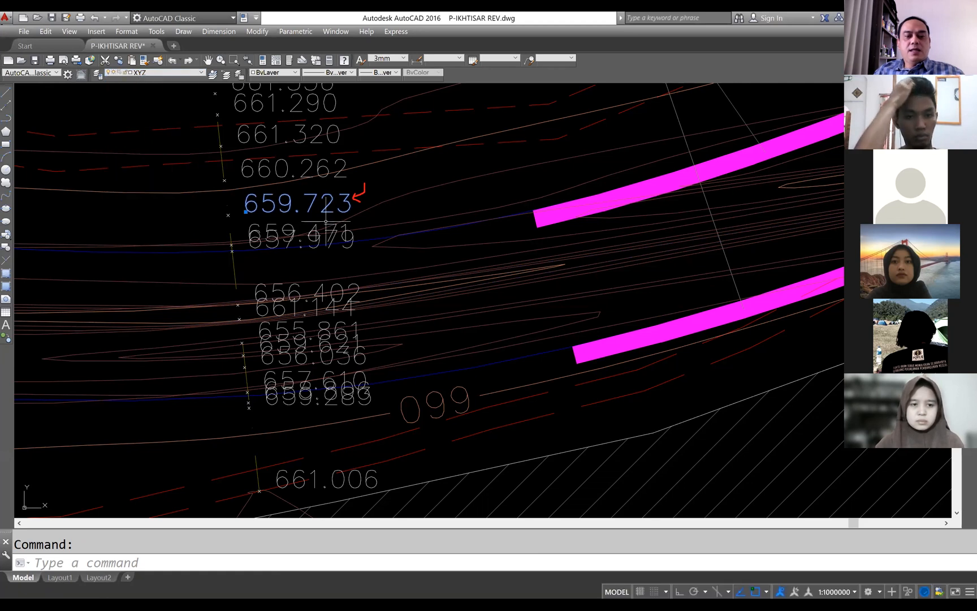
key(Escape)
key(Escape)
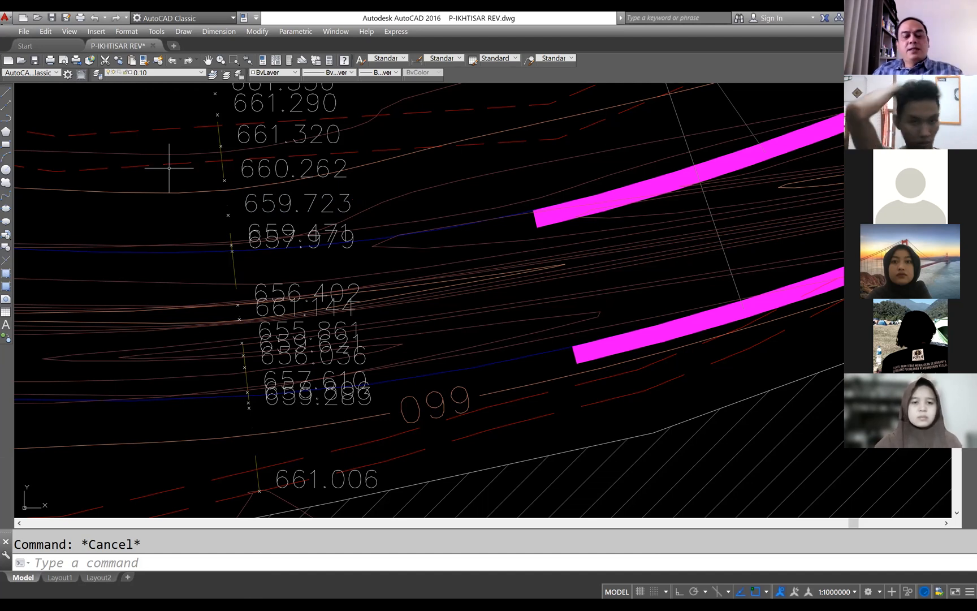
Review the object types that Quick Select can filter across the entire drawing.
click(154, 30)
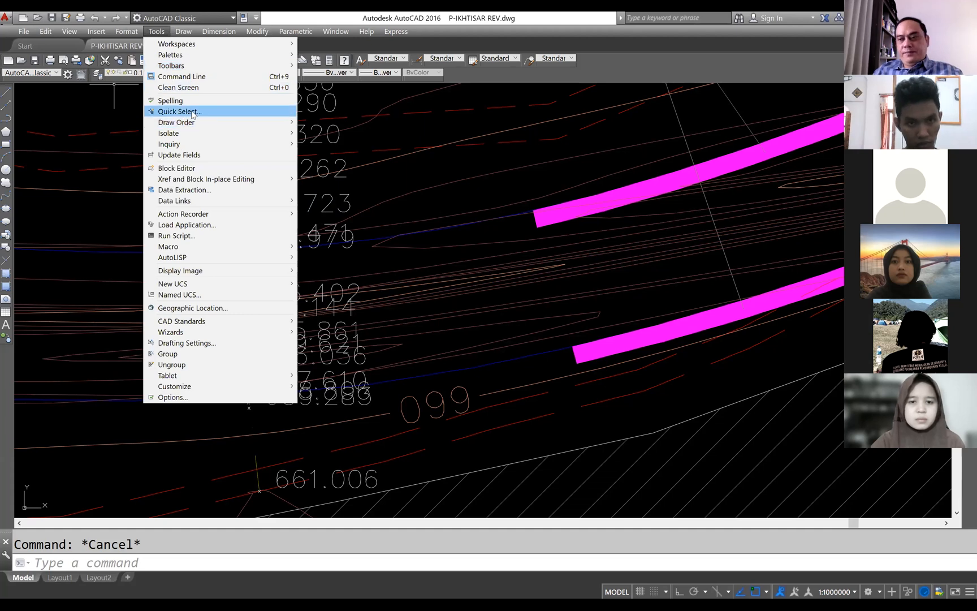
click(180, 112)
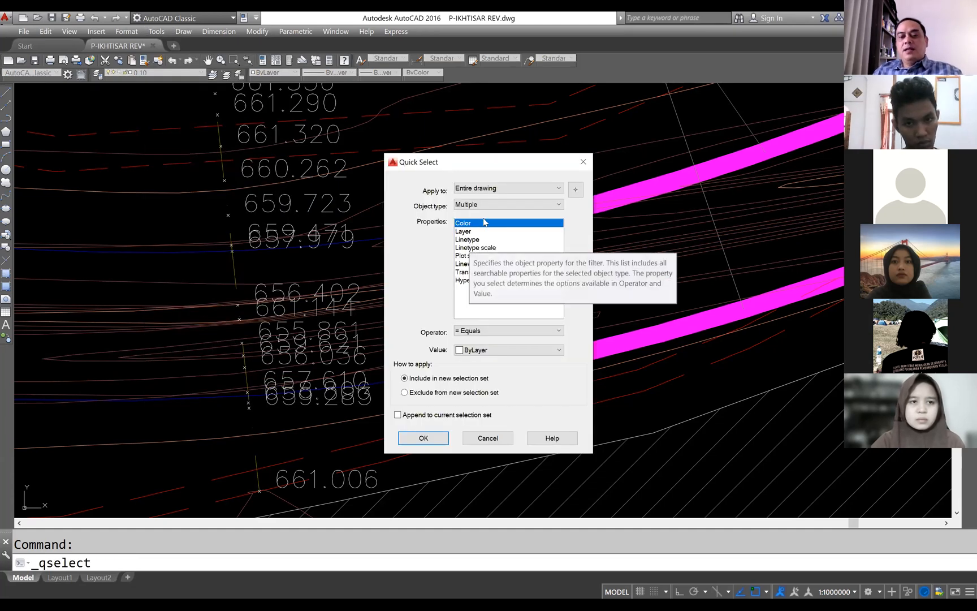
click(486, 208)
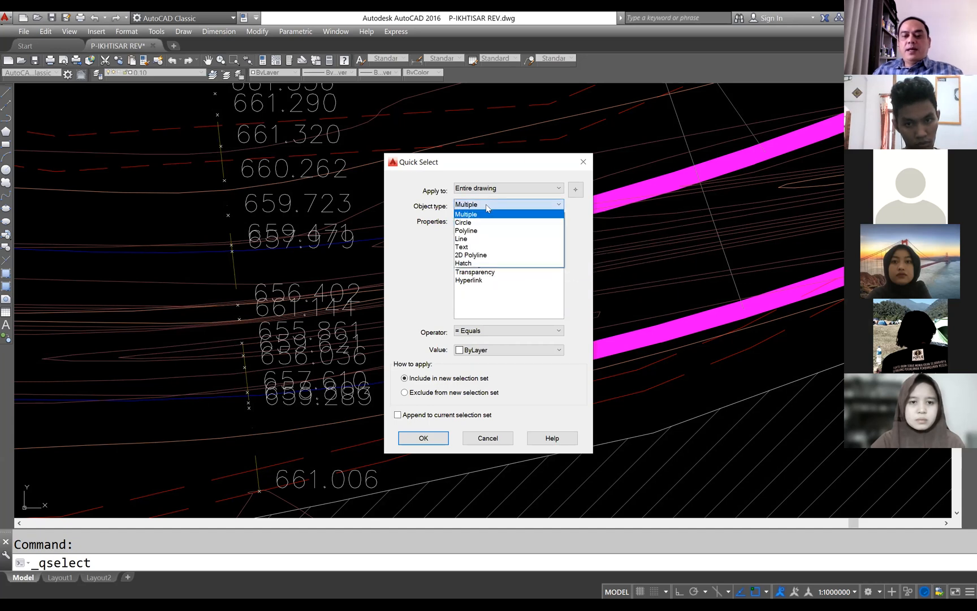
click(450, 259)
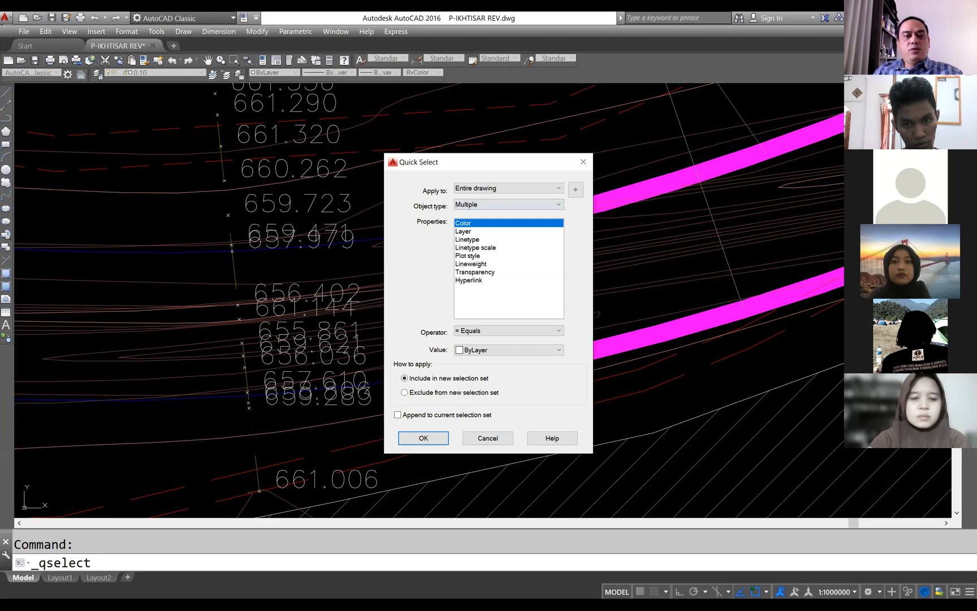
key(Return)
Check the elevation of the minor contour line along the river banks near SC/7, and close its properties.
right_click(493, 175)
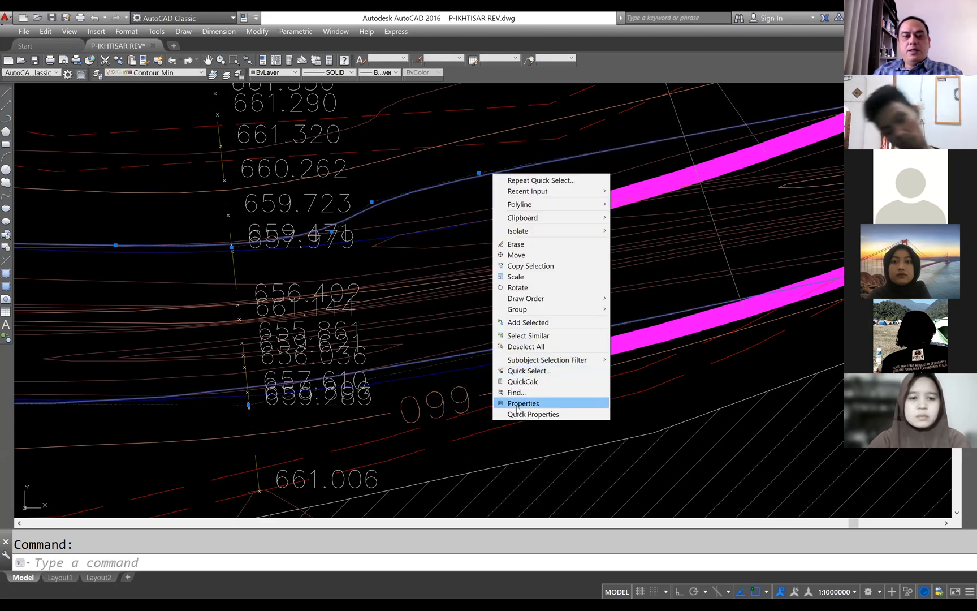
click(516, 403)
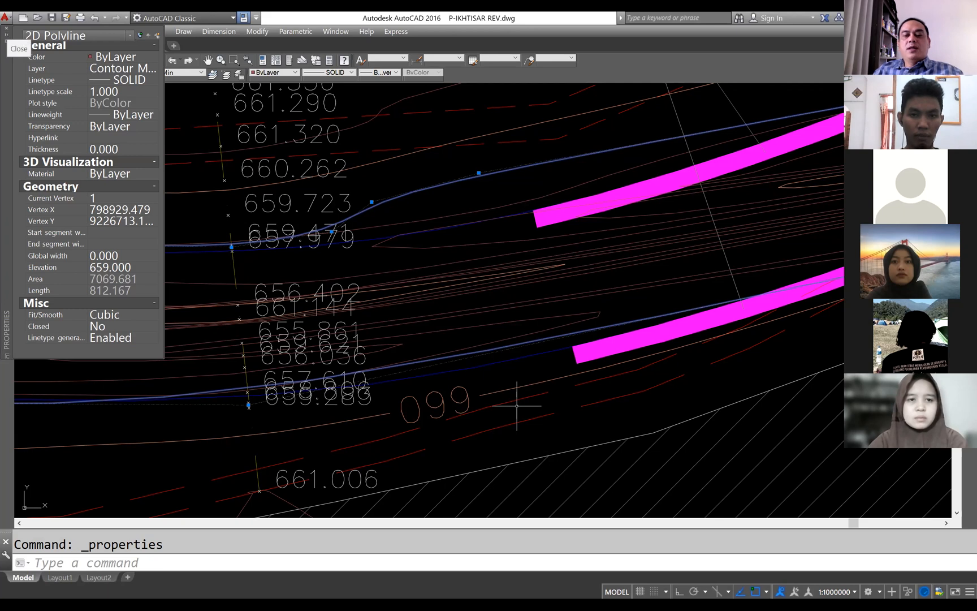
click(6, 33)
key(Escape)
Use Quick Select on the entire drawing to select all 2D Polylines whose layer equals Contour Min.
click(165, 33)
click(182, 111)
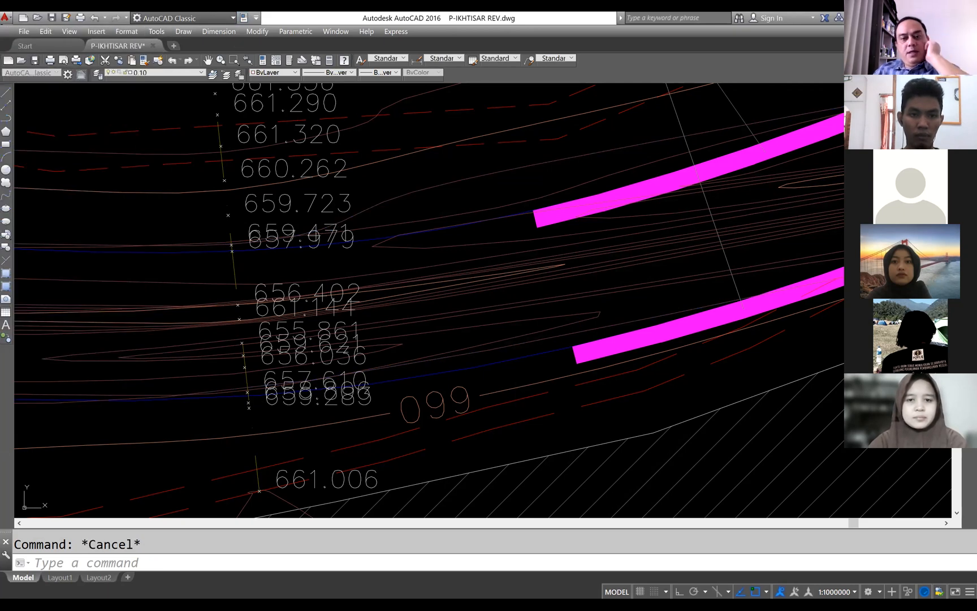
click(483, 204)
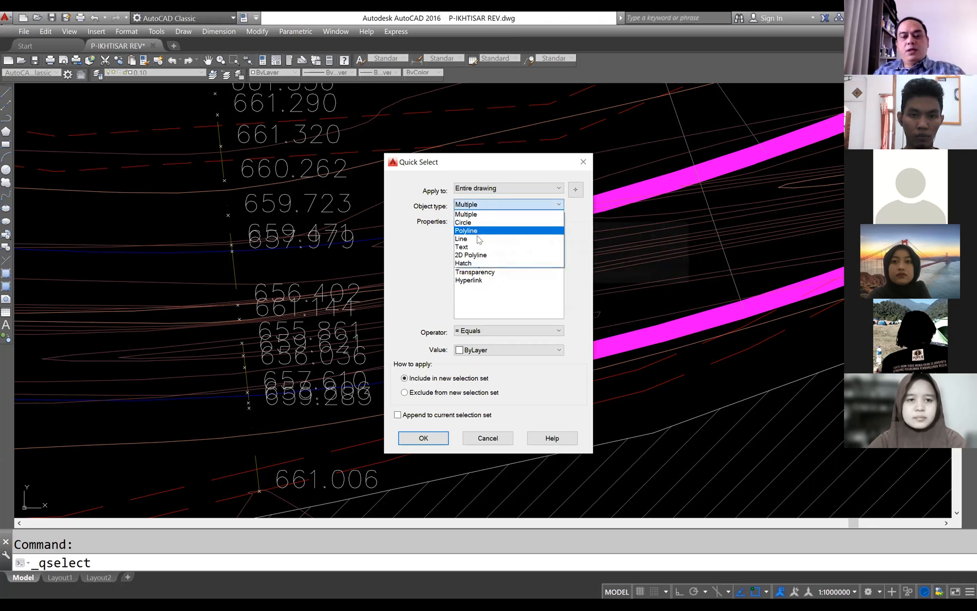
click(475, 255)
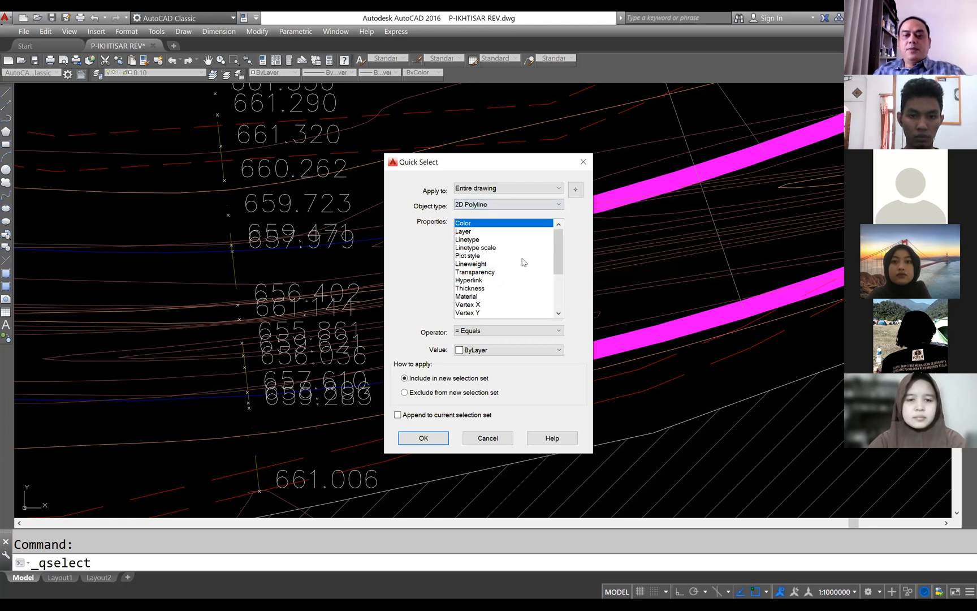
click(487, 232)
click(480, 351)
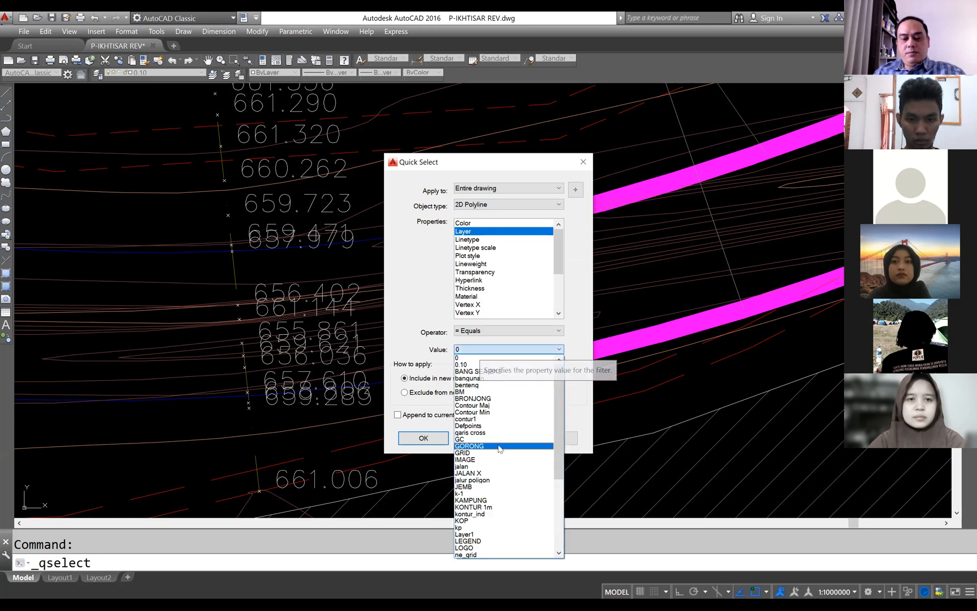
click(494, 413)
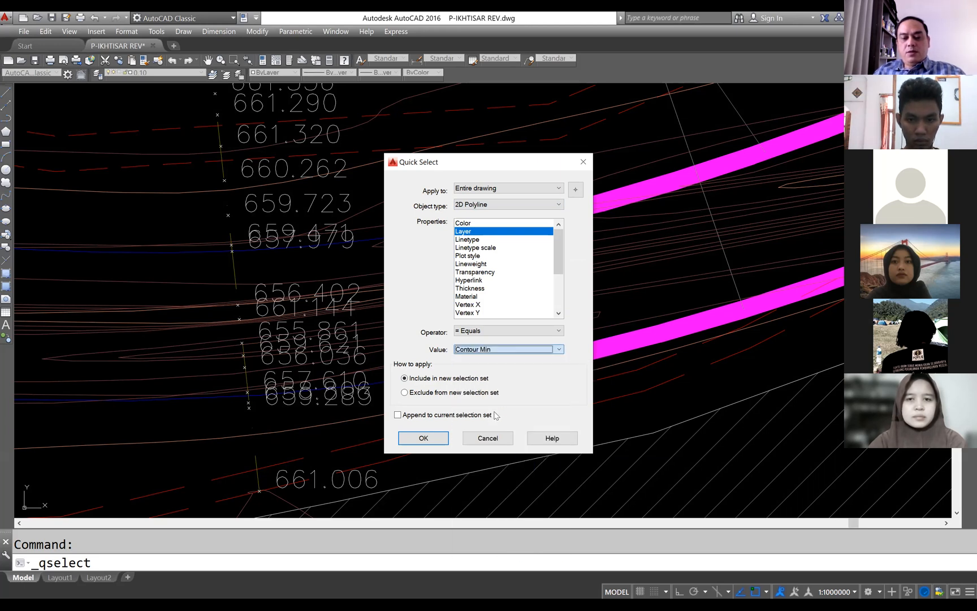
click(422, 440)
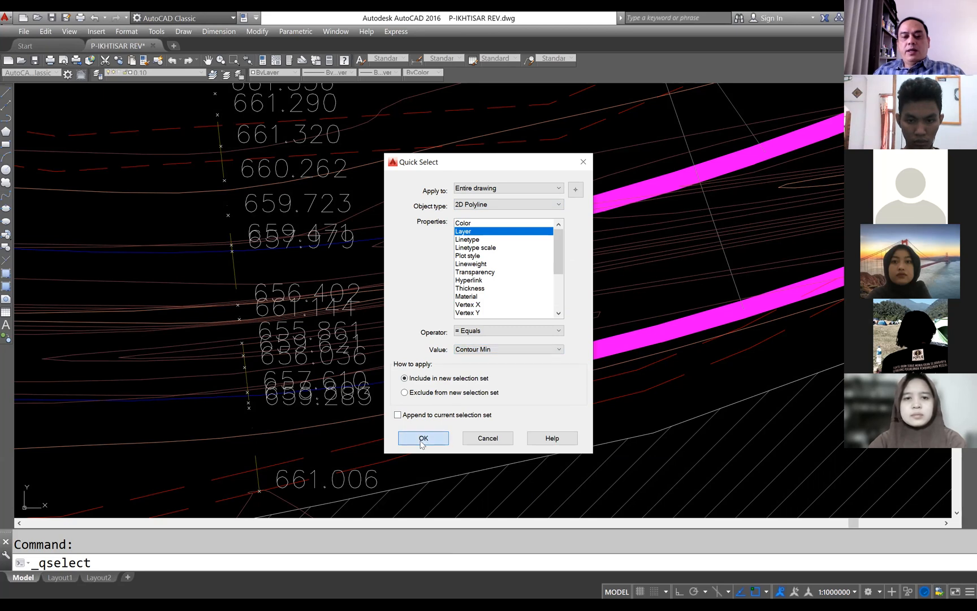
Copy the selected minor contours to the clipboard and create a new drawing from the acad.dwt template.
scroll(572, 299, down, 3)
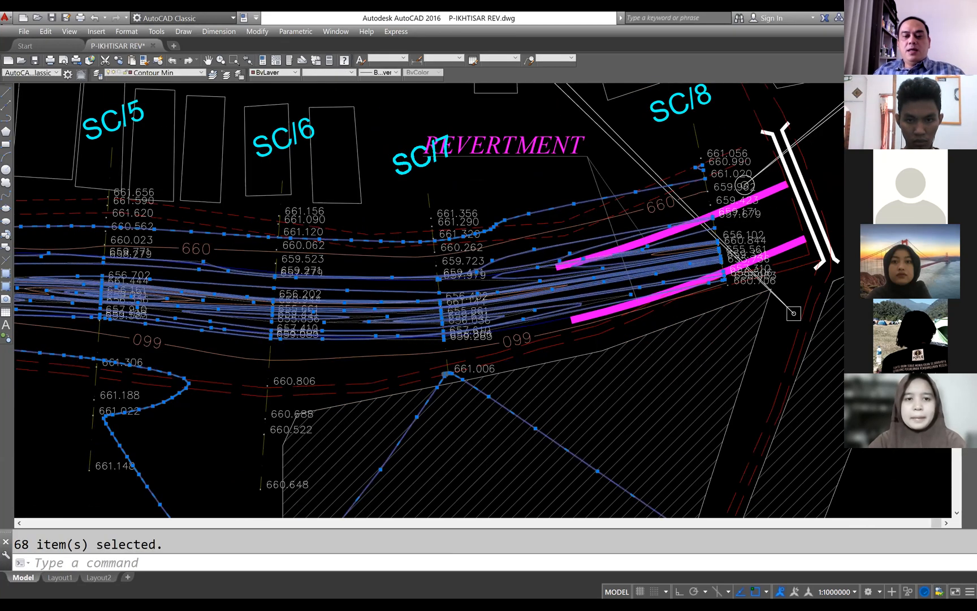
scroll(568, 299, down, 5)
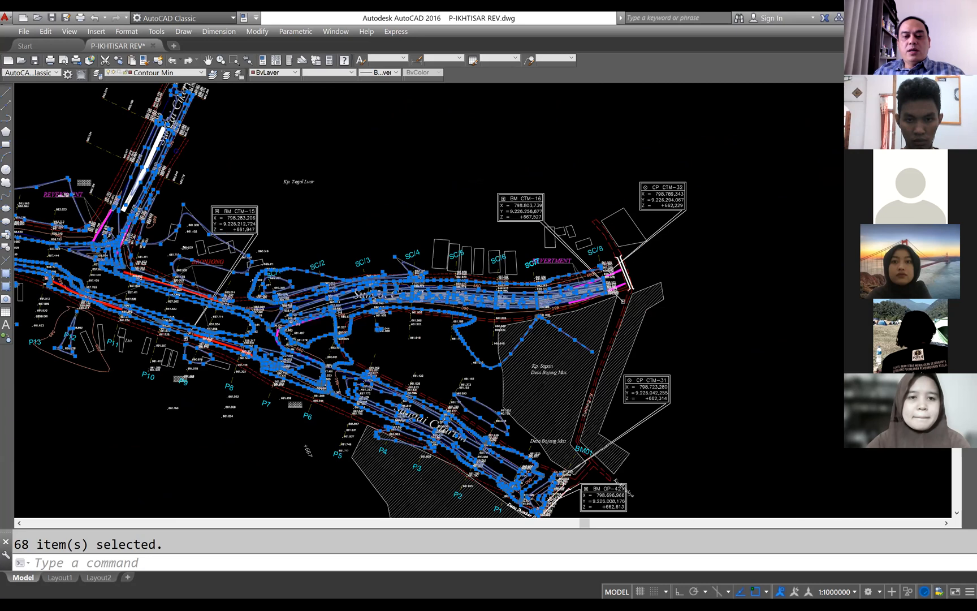
scroll(569, 218, down, 2)
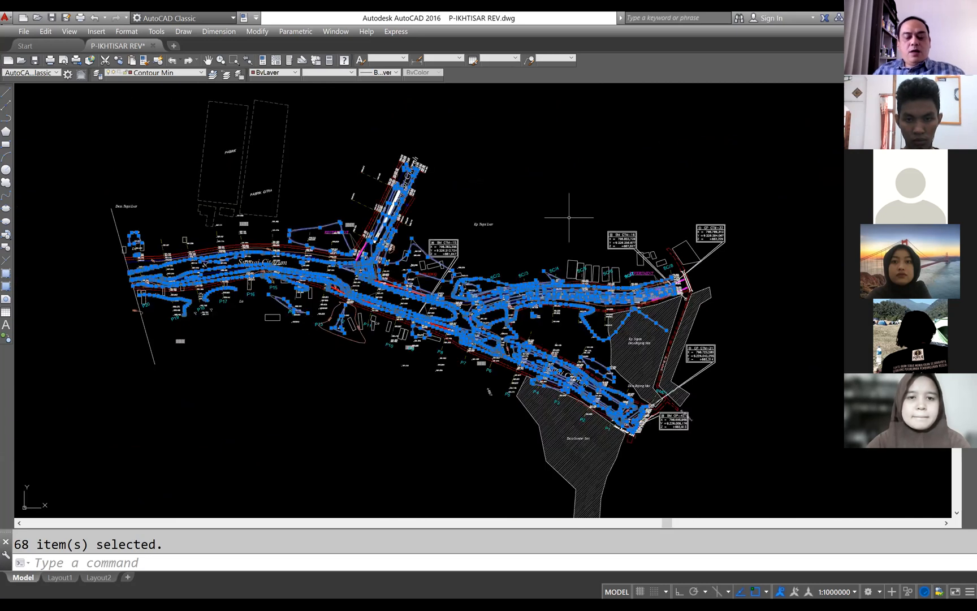
key(ctrl+c)
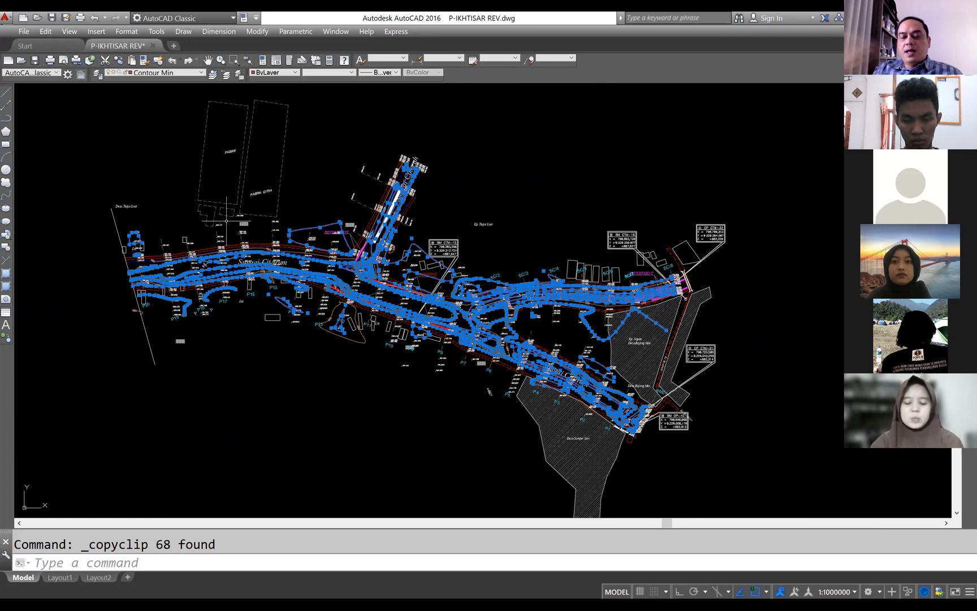
key(ctrl+n)
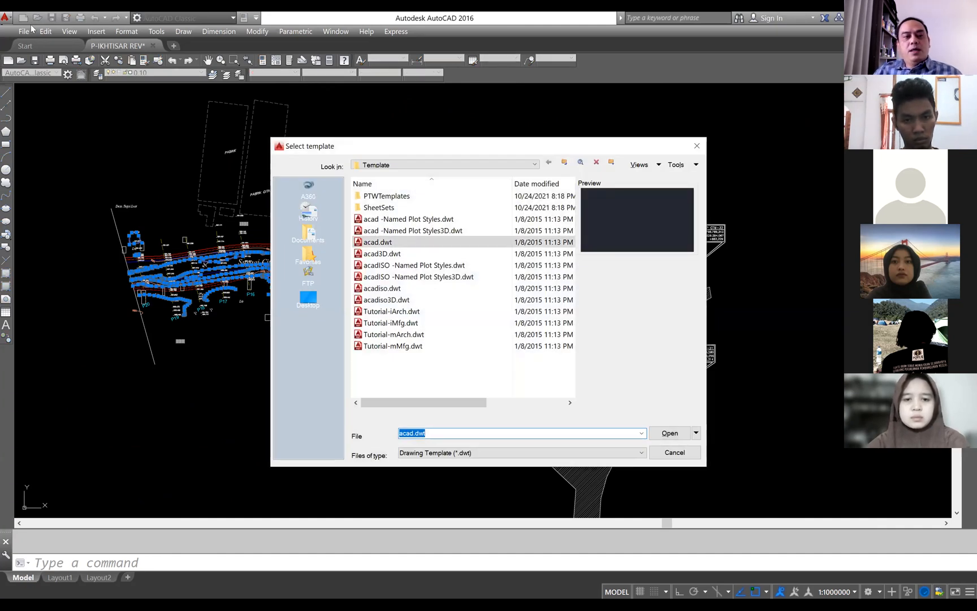
key(Return)
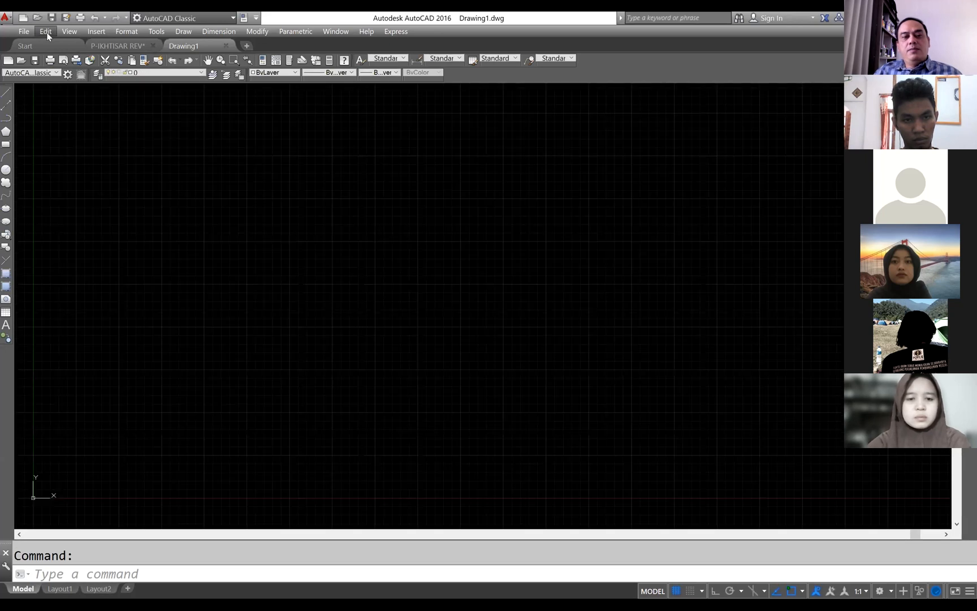
Paste the copied minor contours into the new drawing at their original coordinates.
click(46, 31)
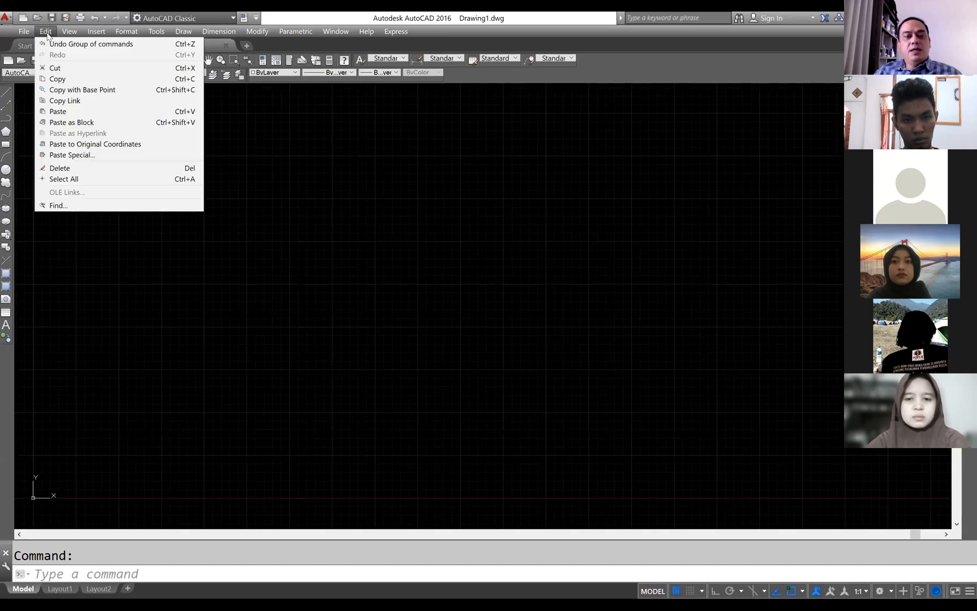
click(128, 146)
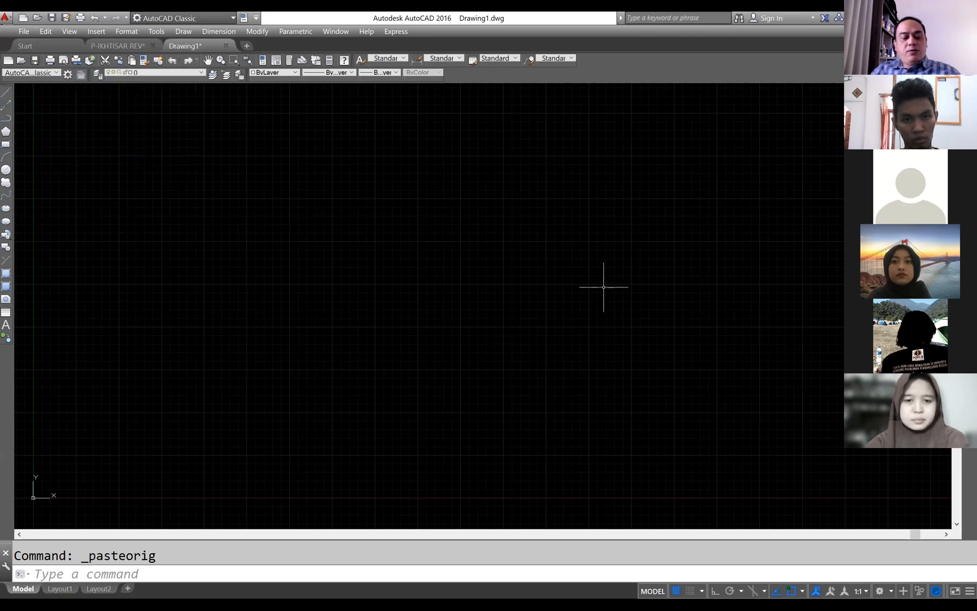
text(z)
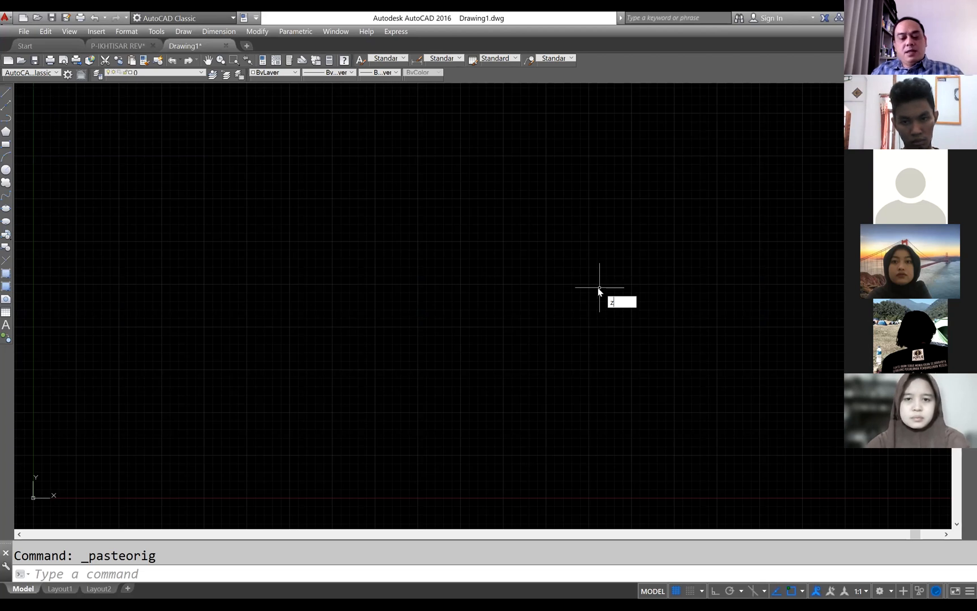
key(Return)
text(e)
key(Return)
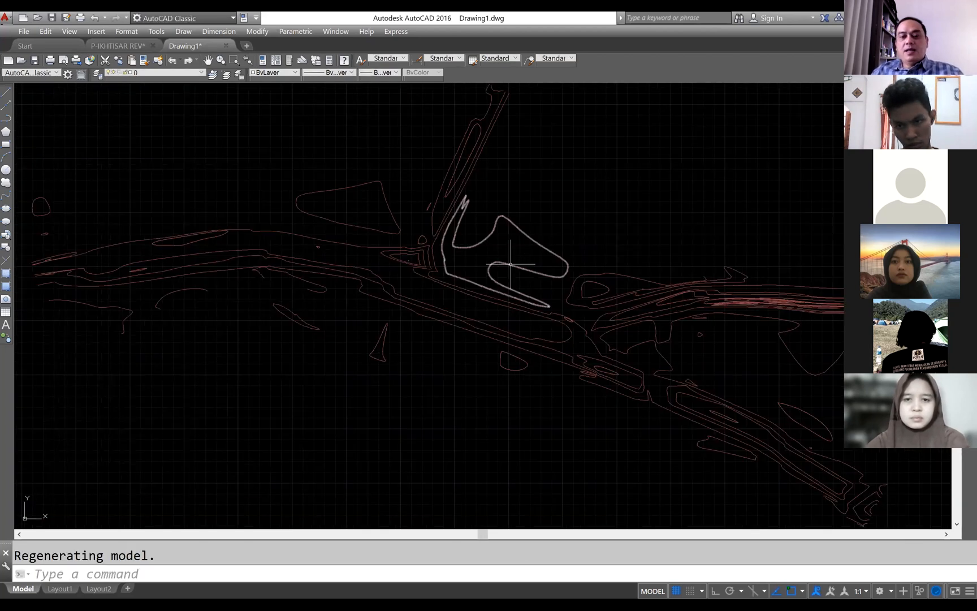
Return to P-IKHTISAR REV.dwg, check the layer and elevation of the major contour line near P6, and close its properties.
click(118, 48)
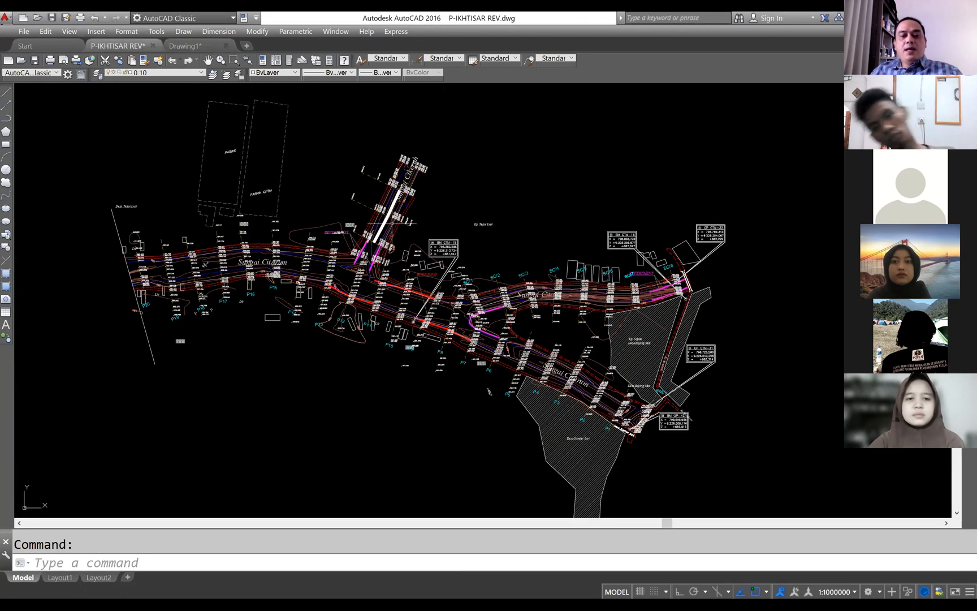
scroll(542, 343, up, 2)
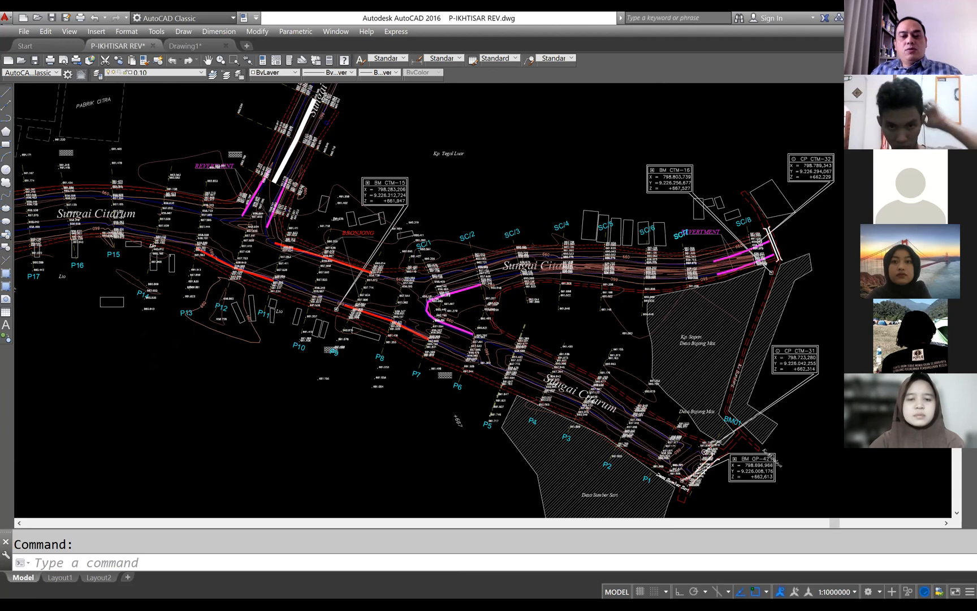
scroll(504, 258, up, 5)
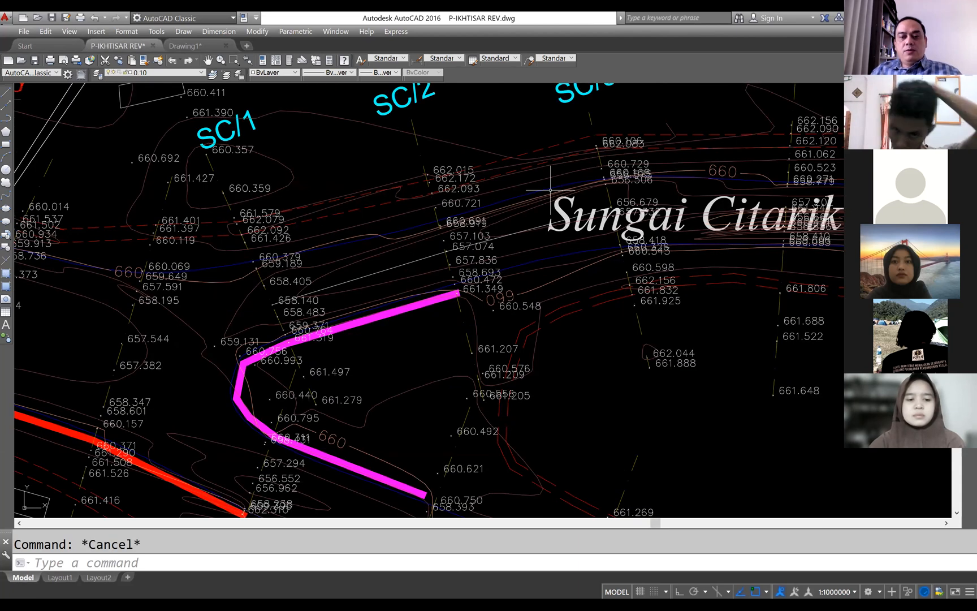
right_click(567, 186)
key(Escape)
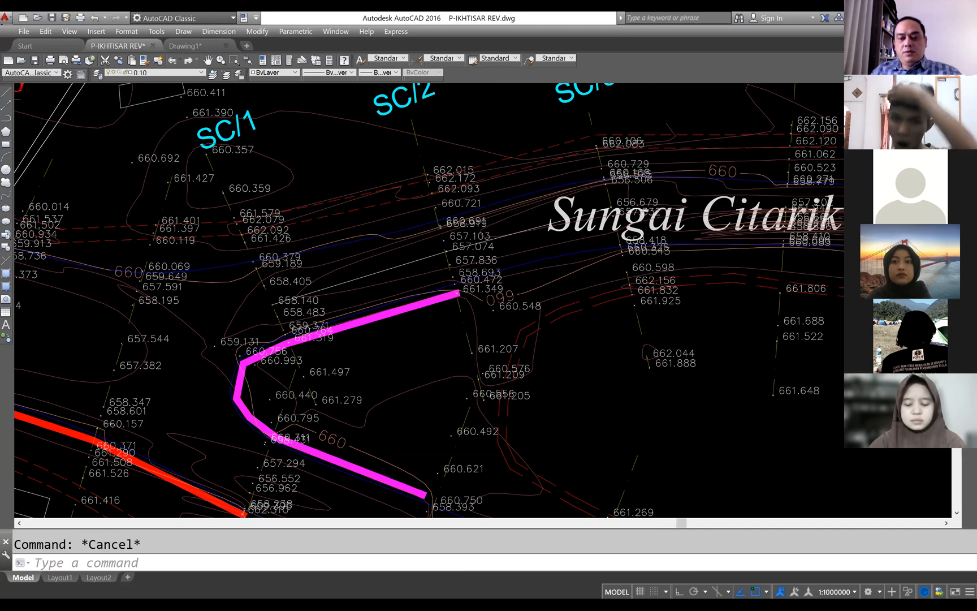
scroll(552, 240, down, 5)
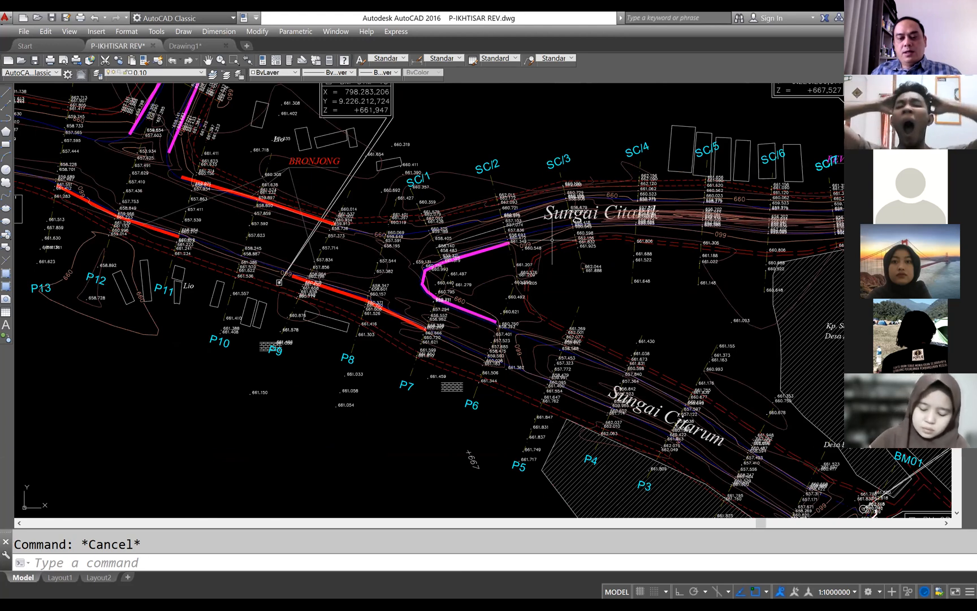
scroll(548, 350, up, 4)
click(529, 320)
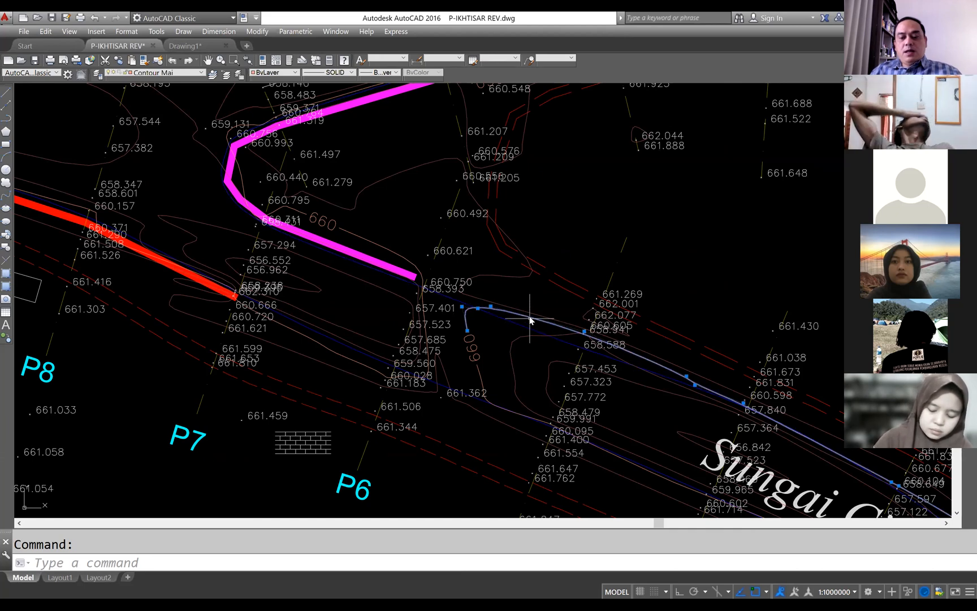
right_click(530, 320)
click(578, 546)
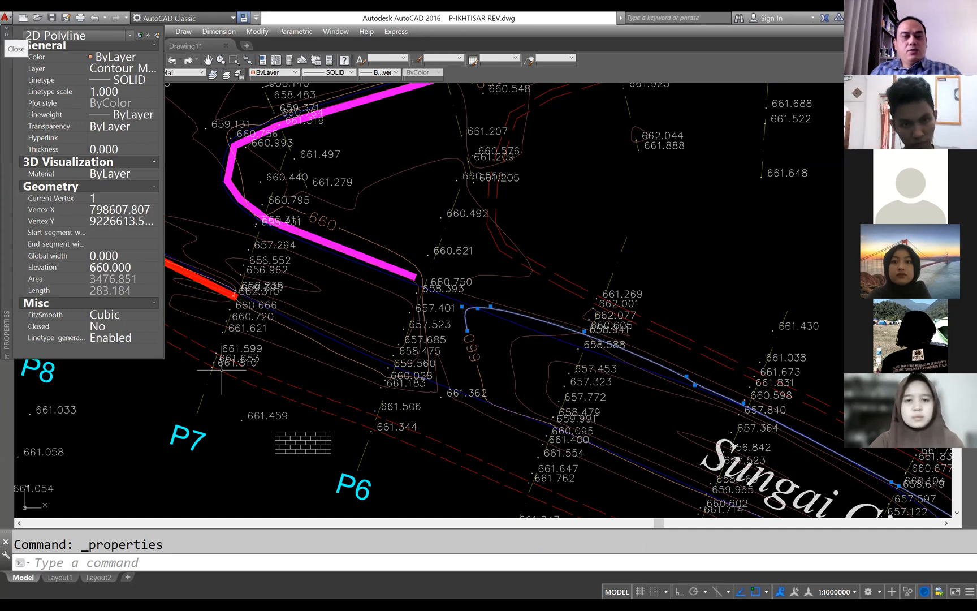
click(6, 26)
key(Escape)
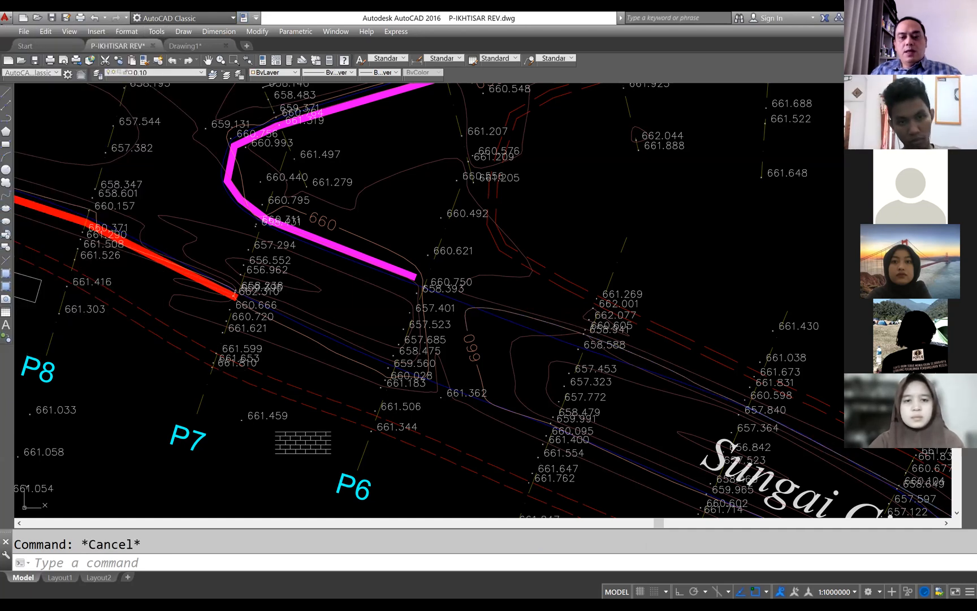
Use Quick Select on the entire drawing to select all 2D Polylines whose layer equals Contour Maj.
click(493, 234)
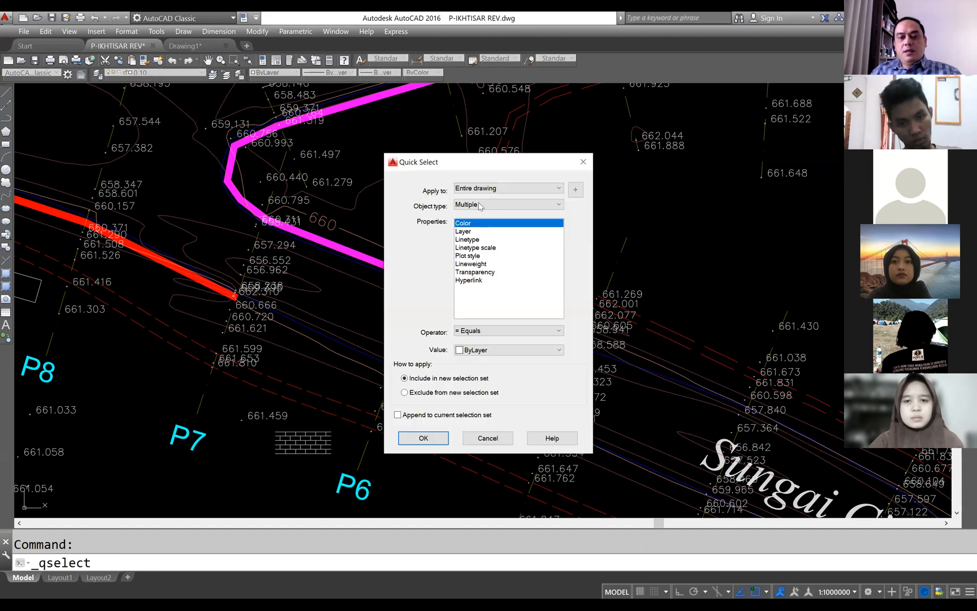
click(480, 204)
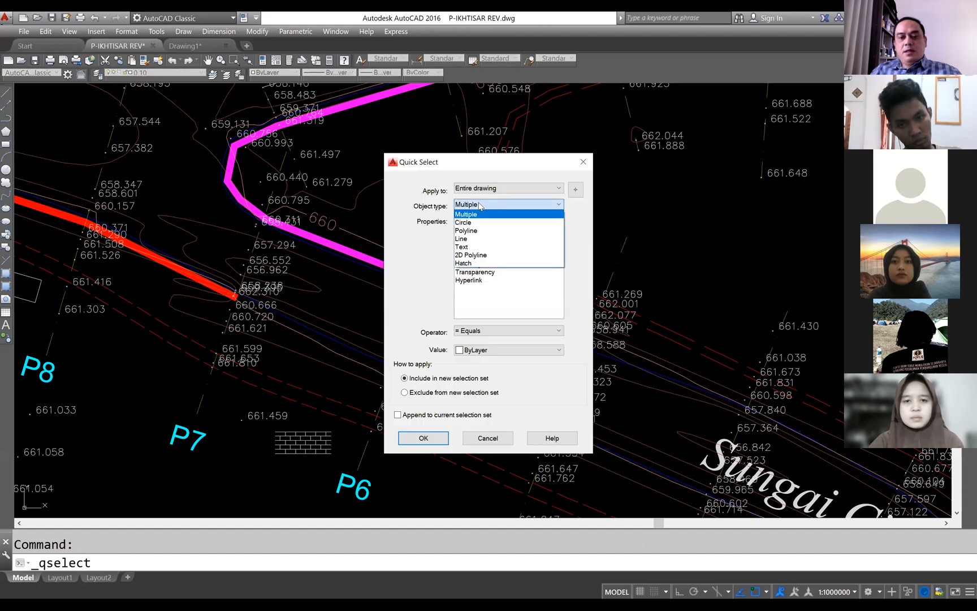
click(484, 255)
click(487, 232)
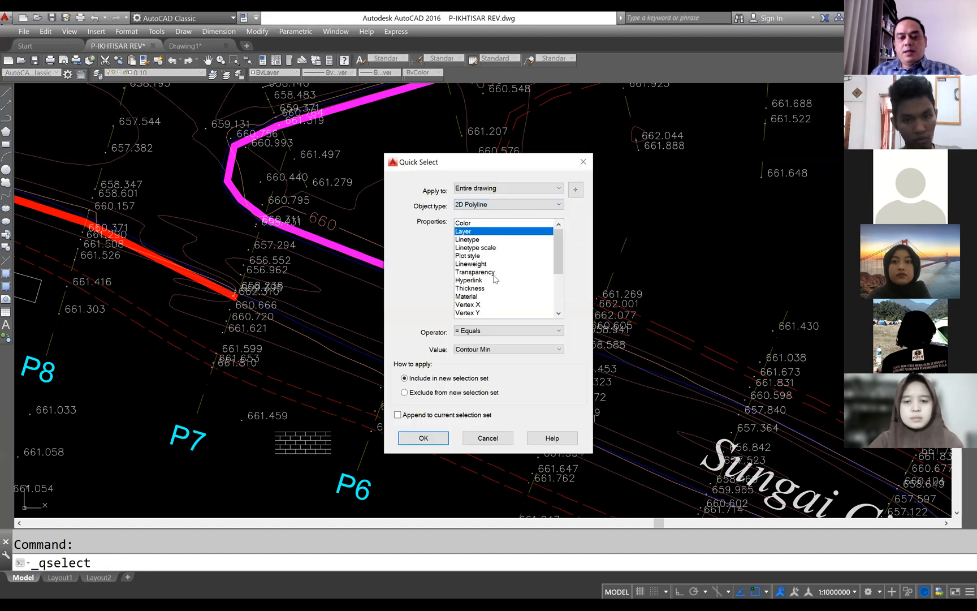
click(486, 350)
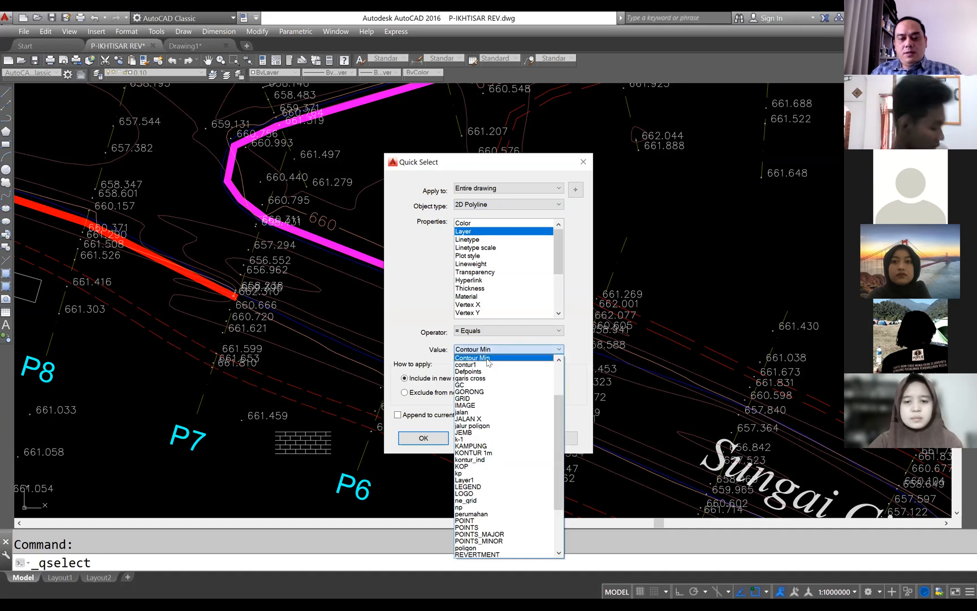
scroll(487, 361, up, 2)
click(507, 378)
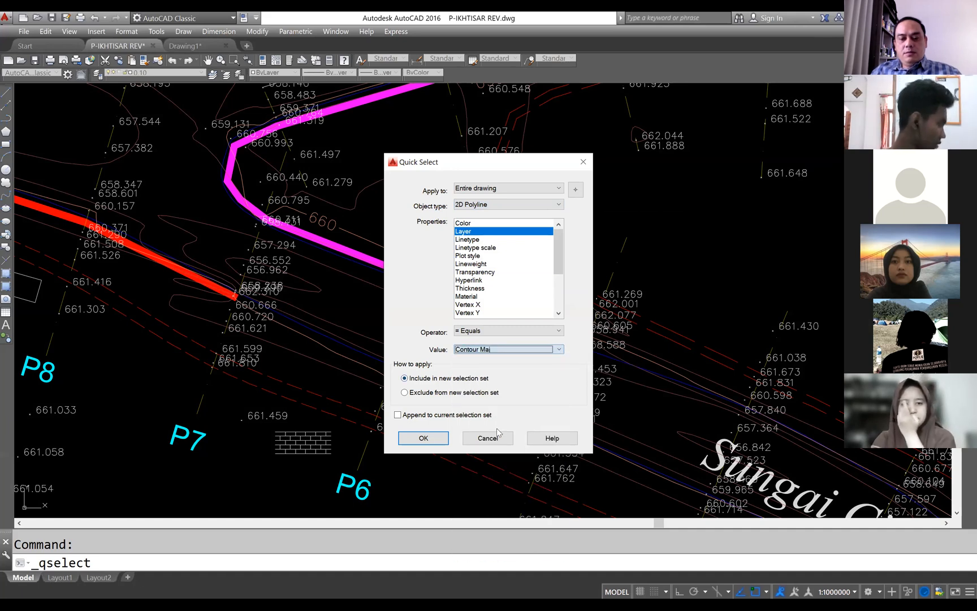
click(443, 439)
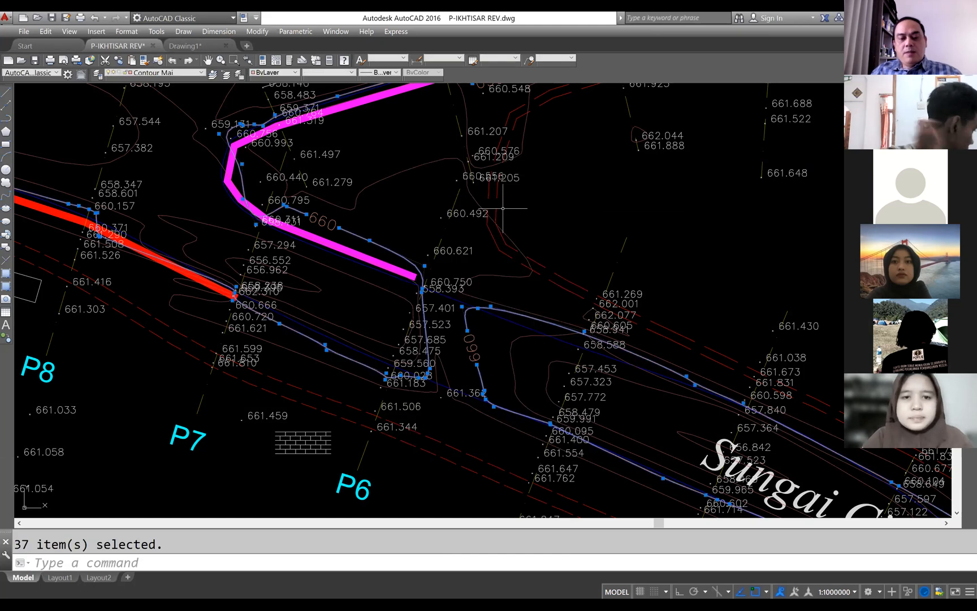
Copy the selected major contours and paste them into Drawing1 at their original coordinates.
key(ctrl+c)
key(ctrl+Tab)
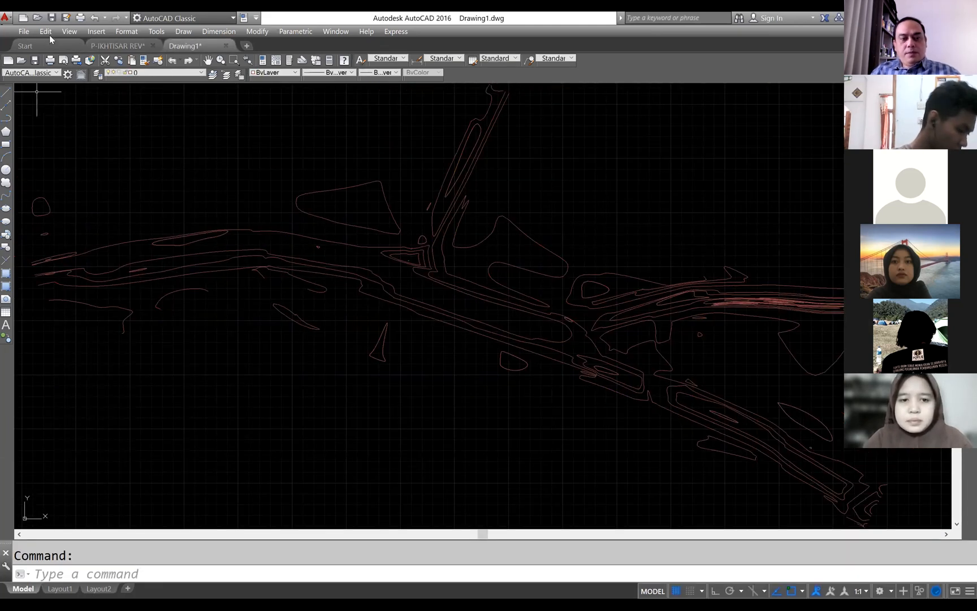
click(47, 33)
click(95, 144)
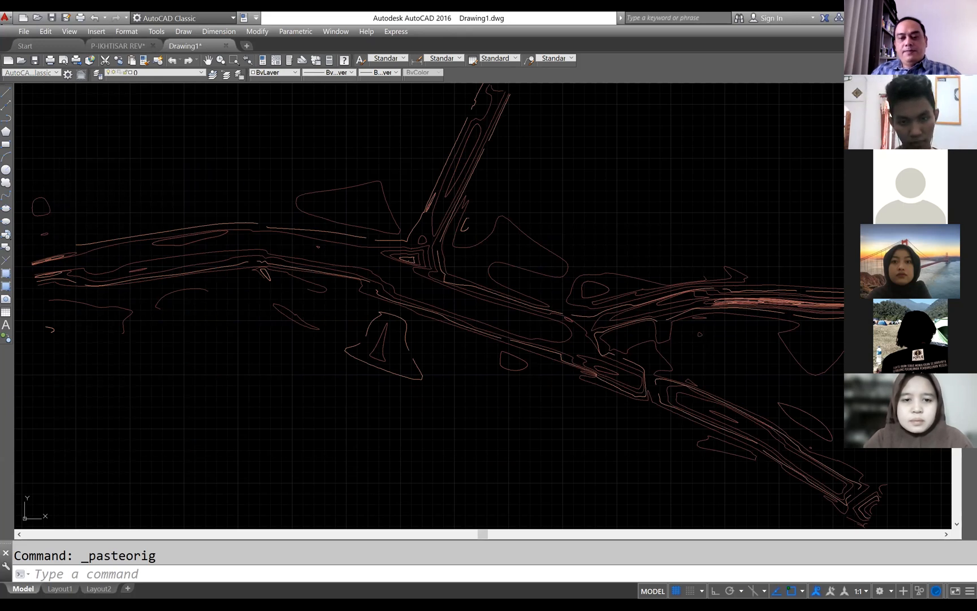
Save the new contour drawing in the Pertemuan #8 folder as Olah Data Situasi Sungai.
key(ctrl+s)
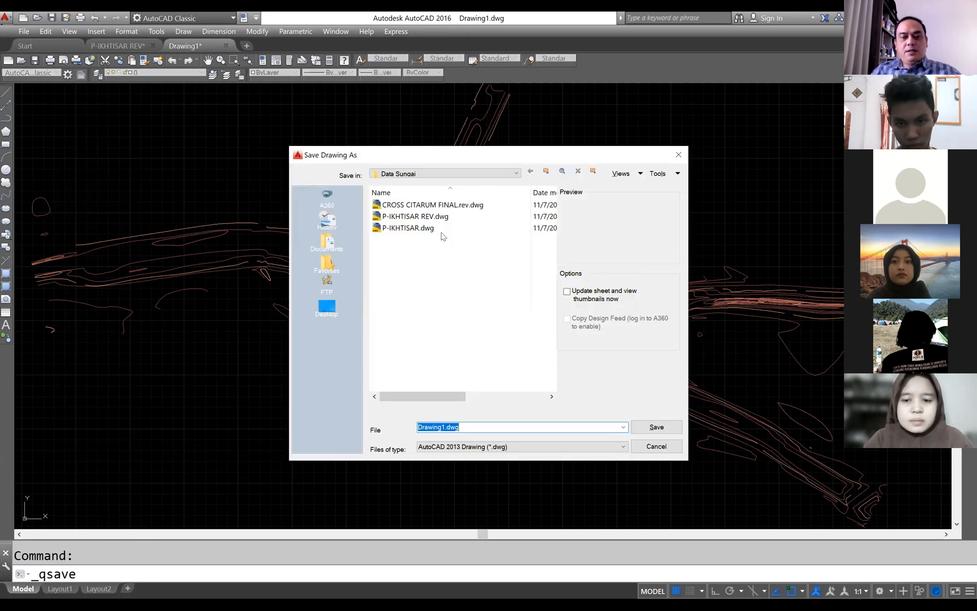
click(547, 172)
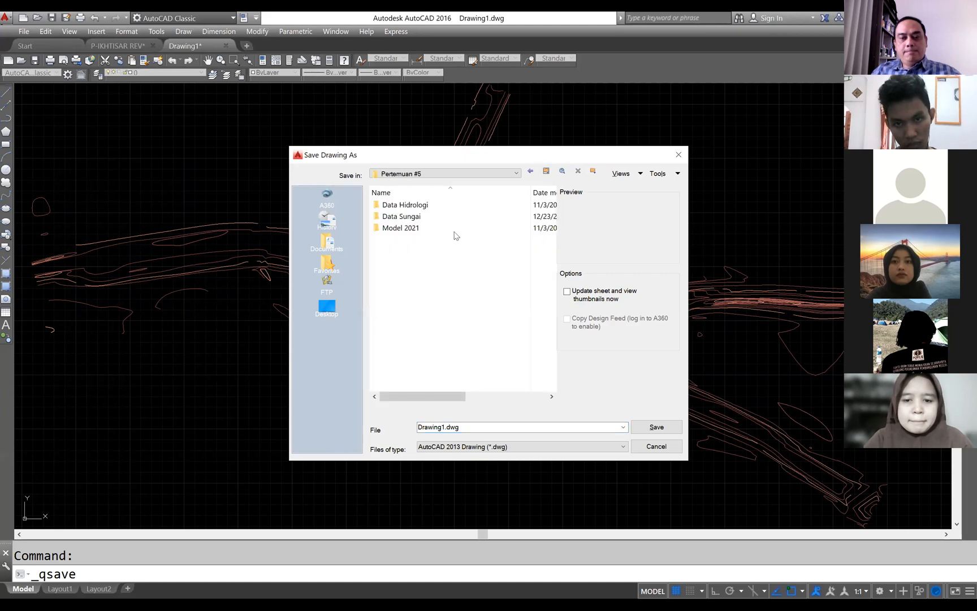
double_click(414, 276)
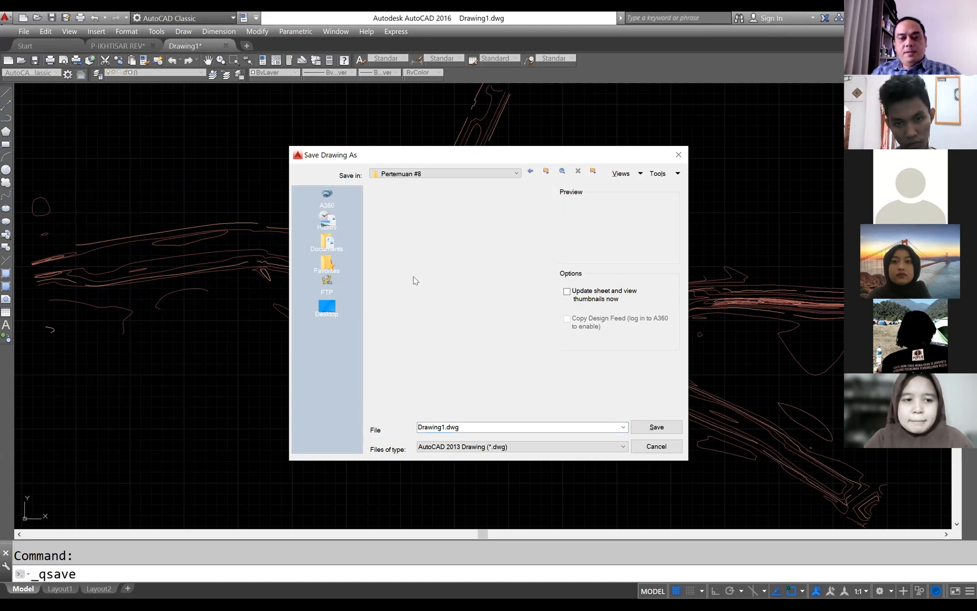
double_click(461, 425)
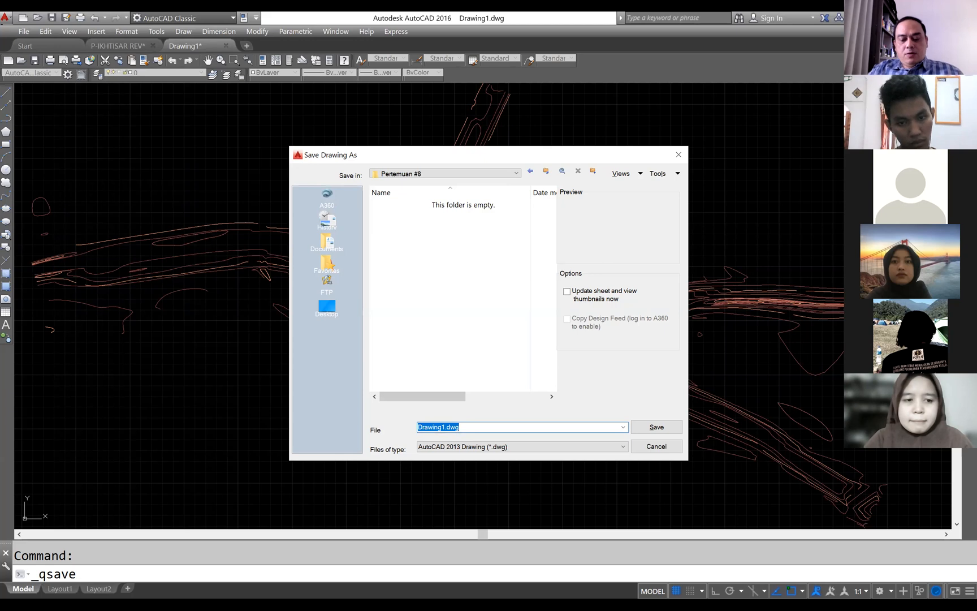
text(Olah Data Sit)
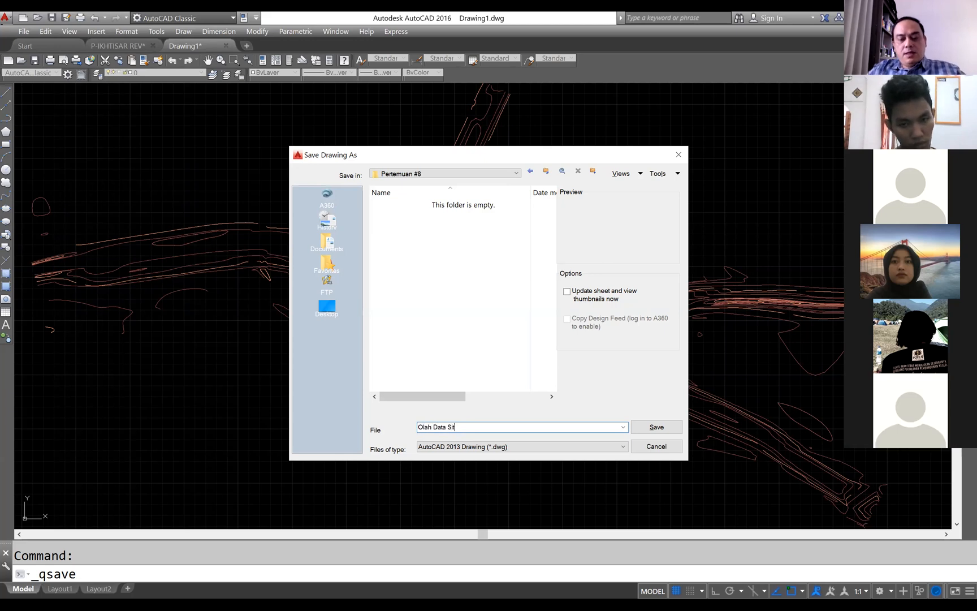
text(uasi Sungai)
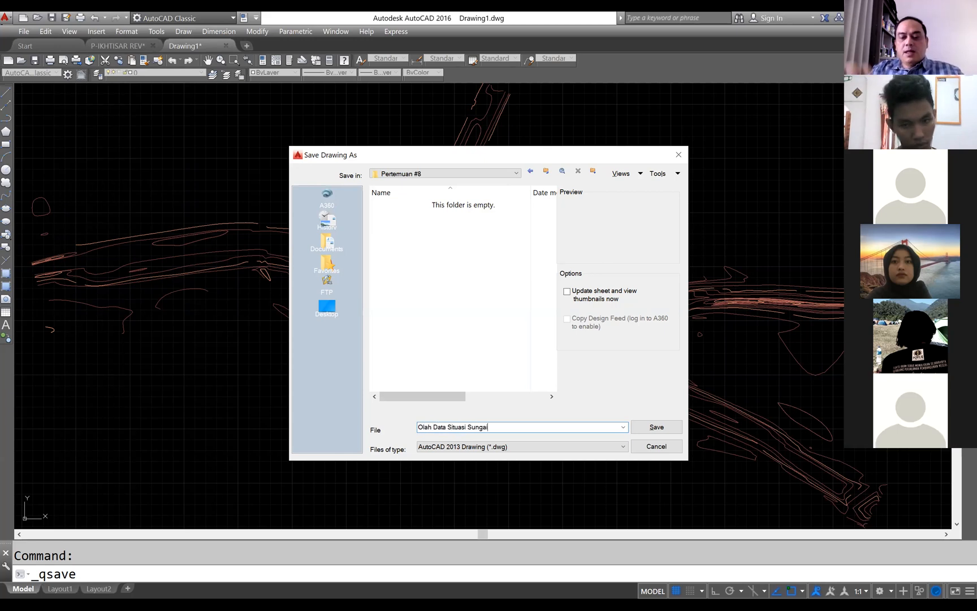
key(Return)
Return to P-IKHTISAR REV.dwg, check the layer of the 660.621 spot elevation text near P6, and close its properties.
click(122, 45)
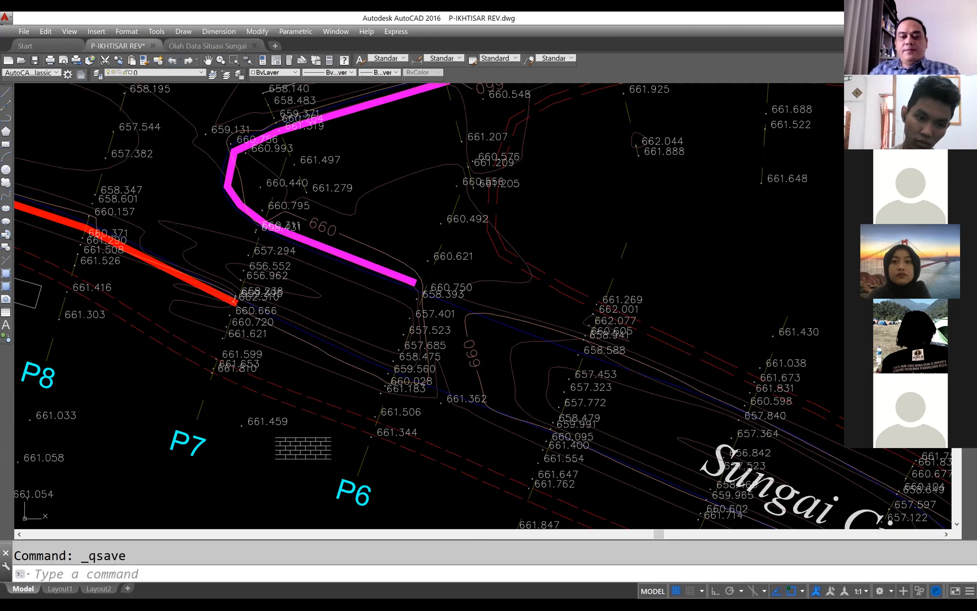
scroll(446, 252, up, 2)
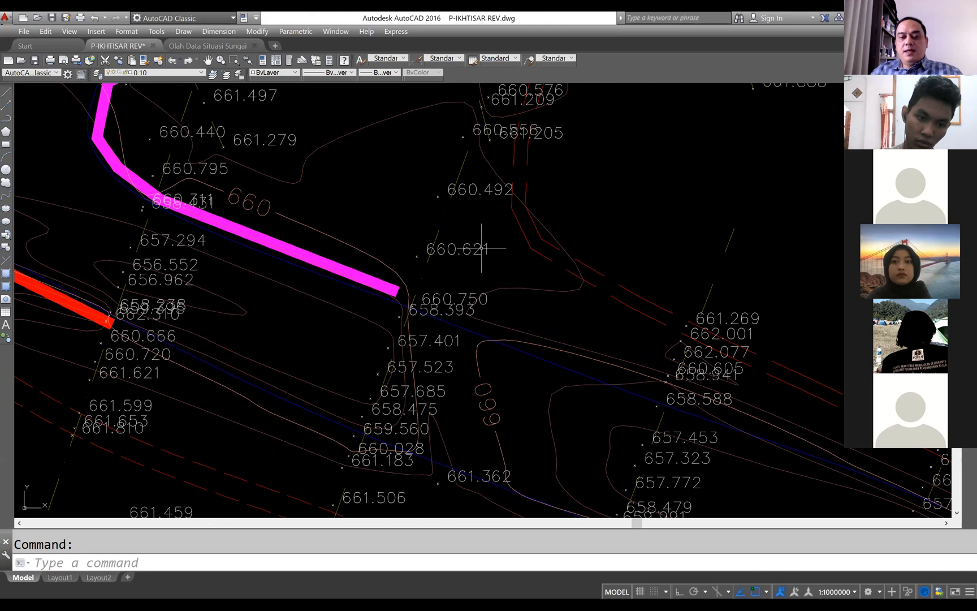
click(481, 248)
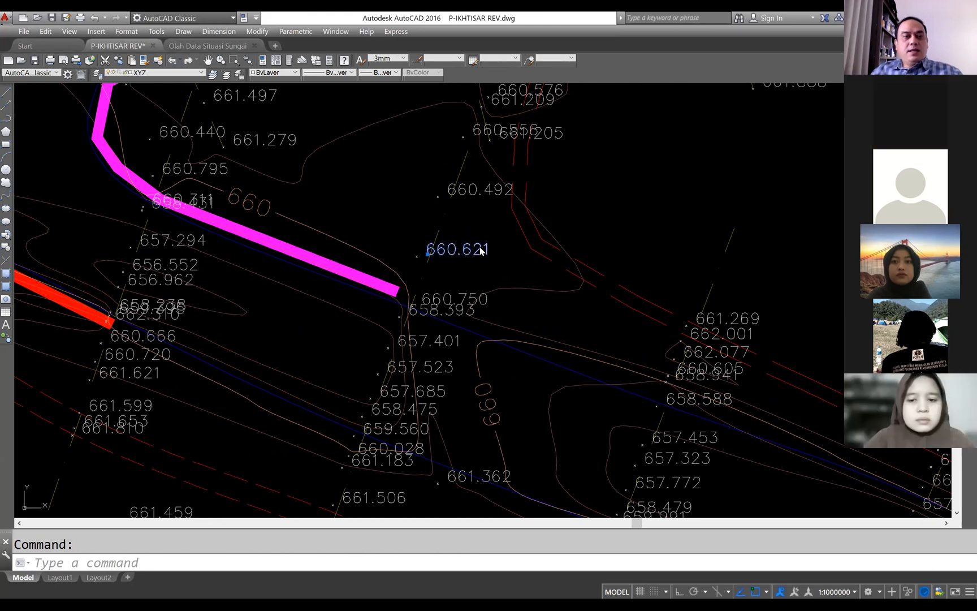
right_click(480, 248)
click(509, 487)
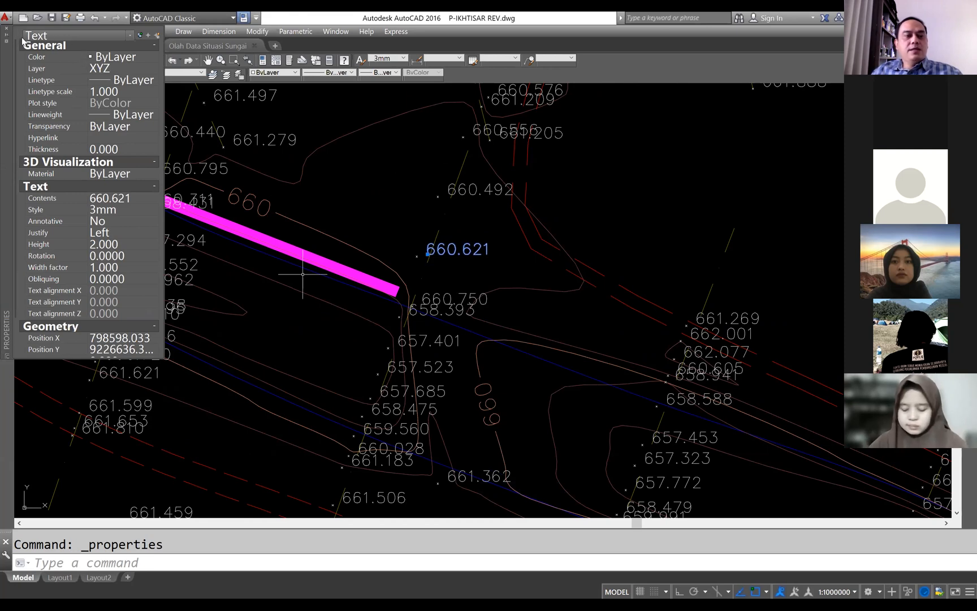
key(ctrl+1)
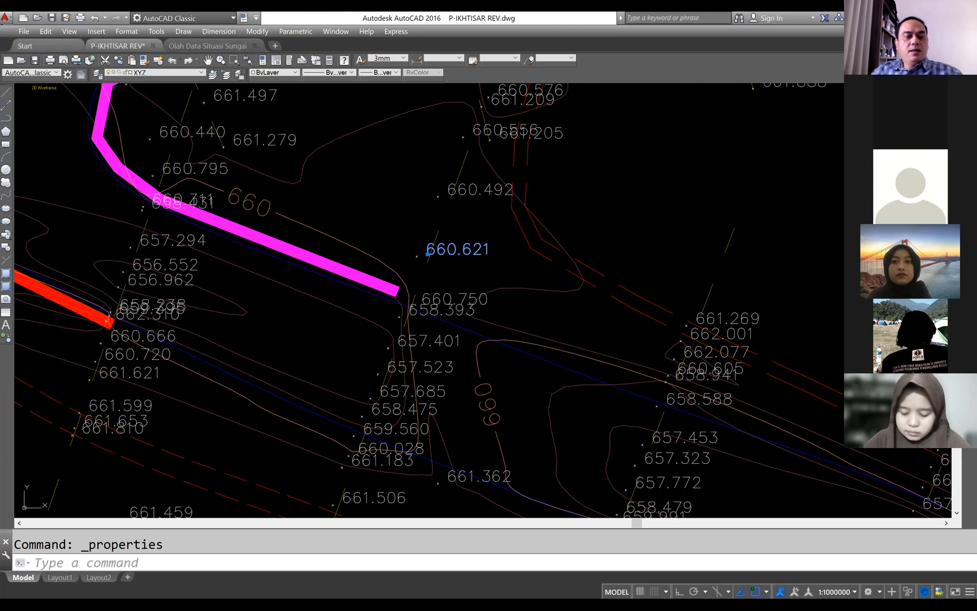
key(Escape)
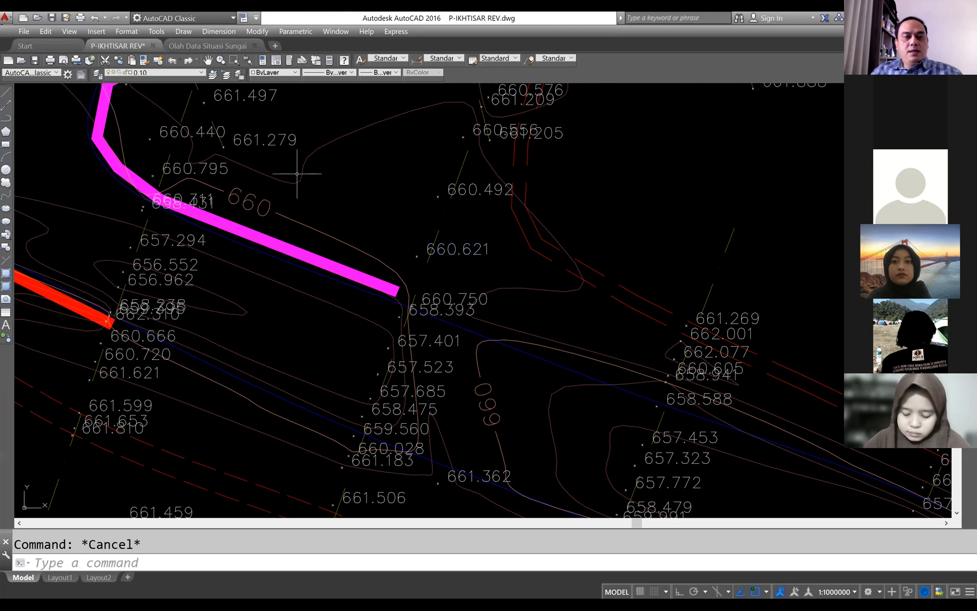
Use Quick Select on the entire drawing to select all Text objects whose layer equals XYZ.
click(154, 35)
key(Escape)
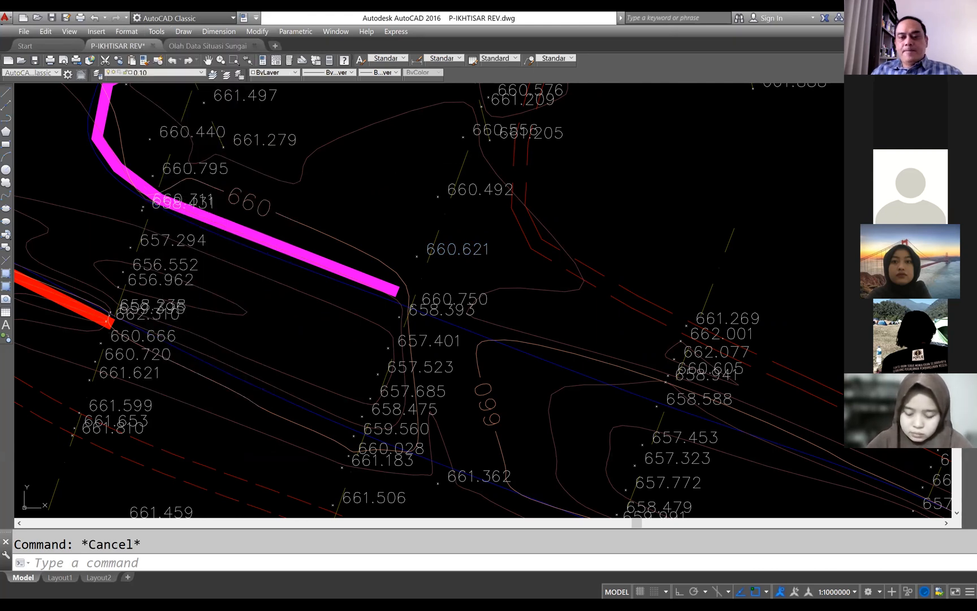
click(477, 205)
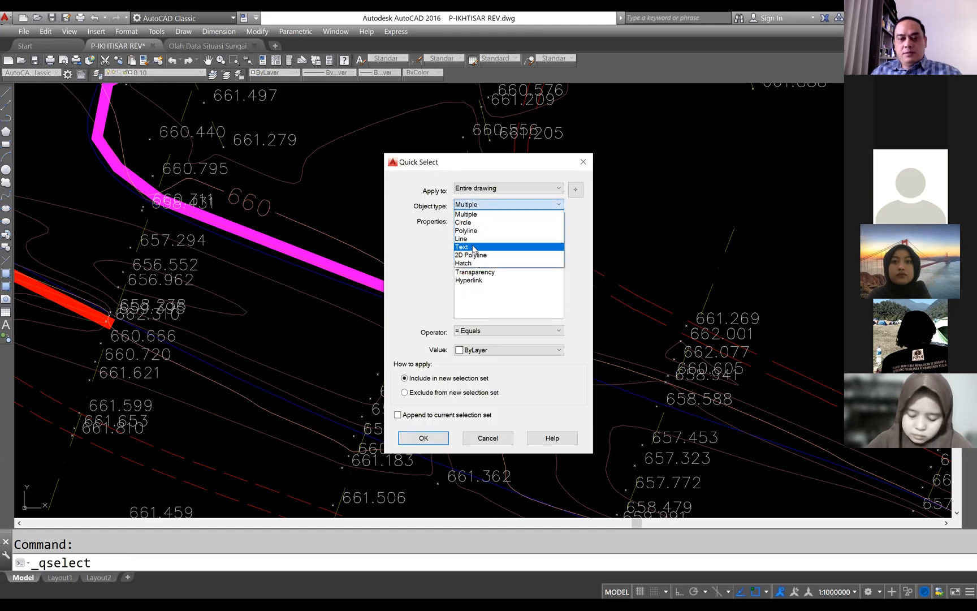
click(475, 247)
click(474, 232)
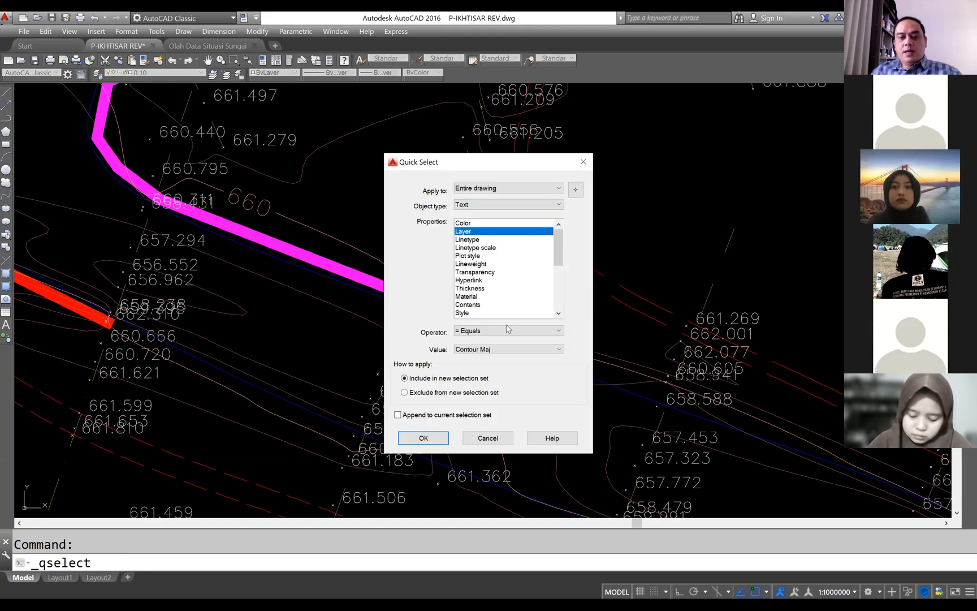
click(484, 354)
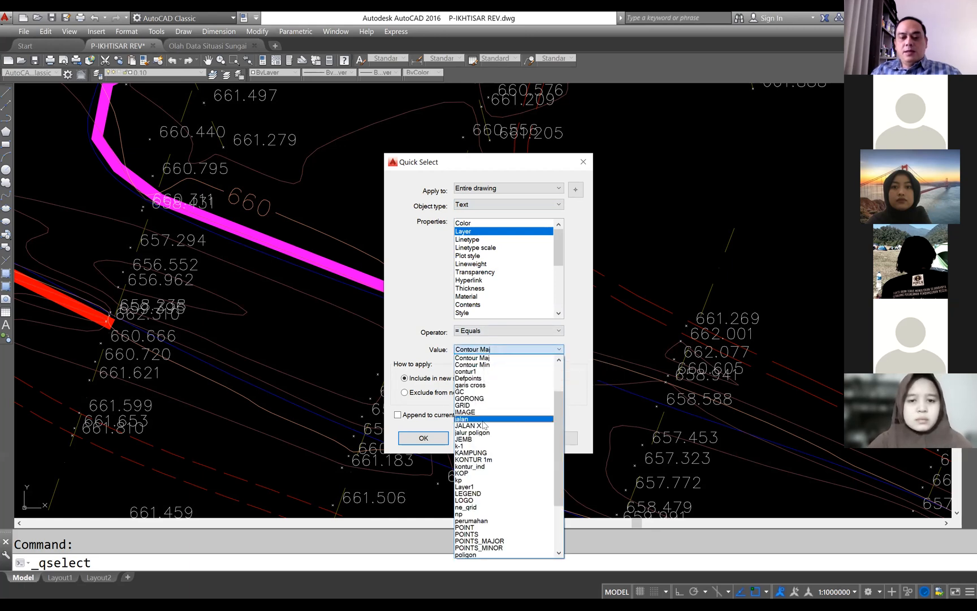
scroll(484, 425, down, 2)
scroll(484, 487, down, 2)
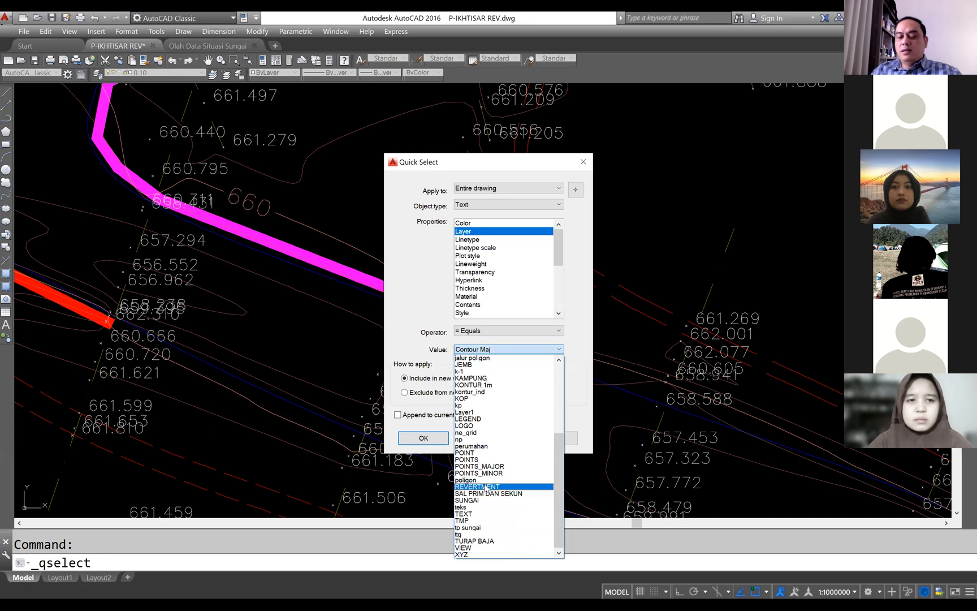
click(475, 555)
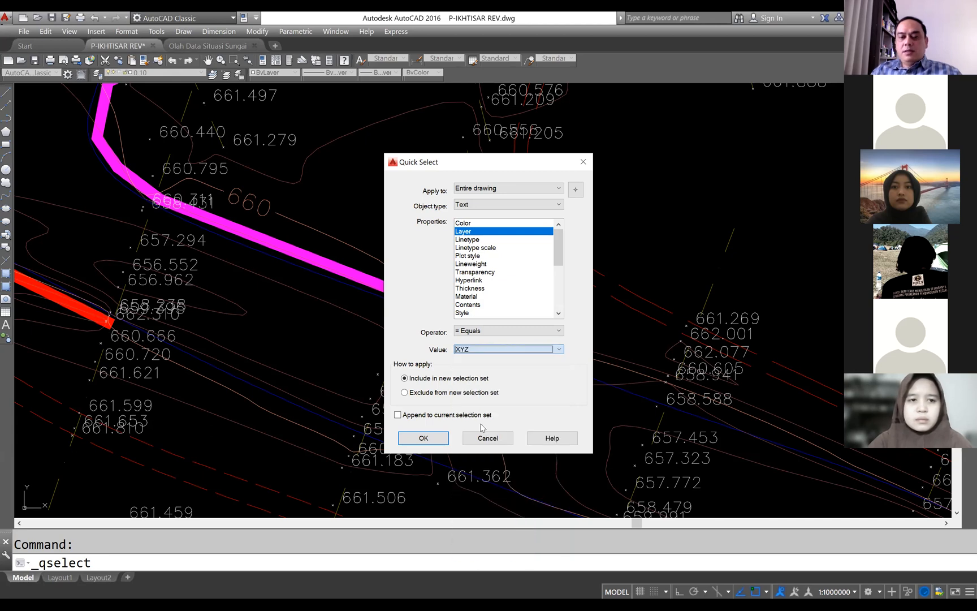
click(424, 438)
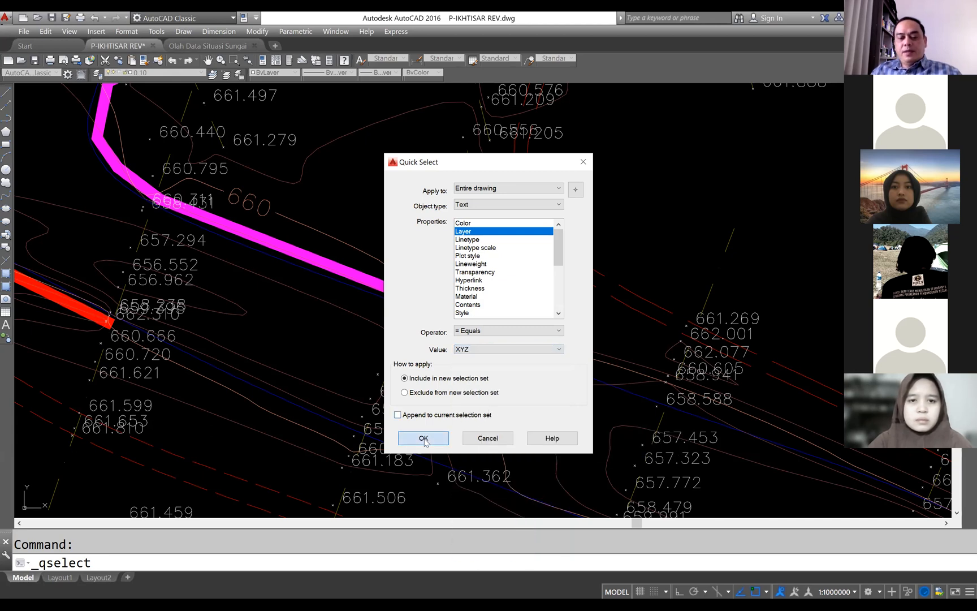
Copy the selected elevation texts and paste them into Olah Data Situasi Sungai.dwg at their original coordinates.
scroll(585, 277, down, 2)
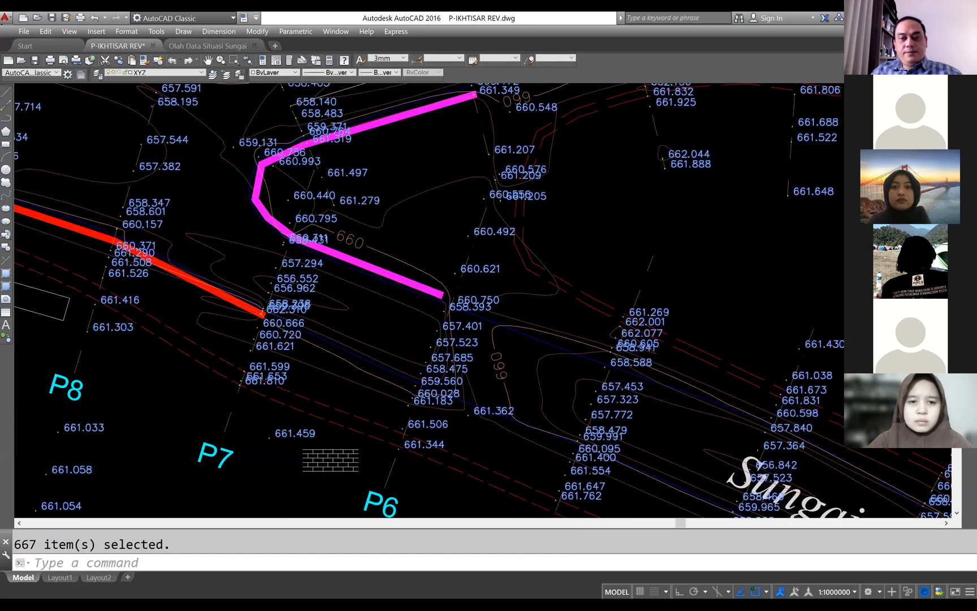
scroll(521, 300, down, 2)
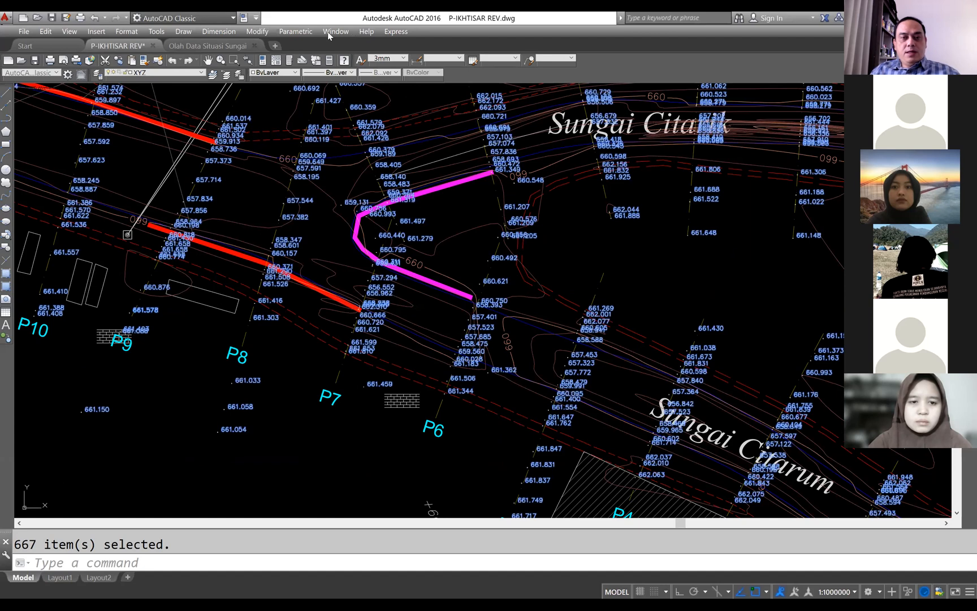
key(ctrl+c)
key(ctrl+Tab)
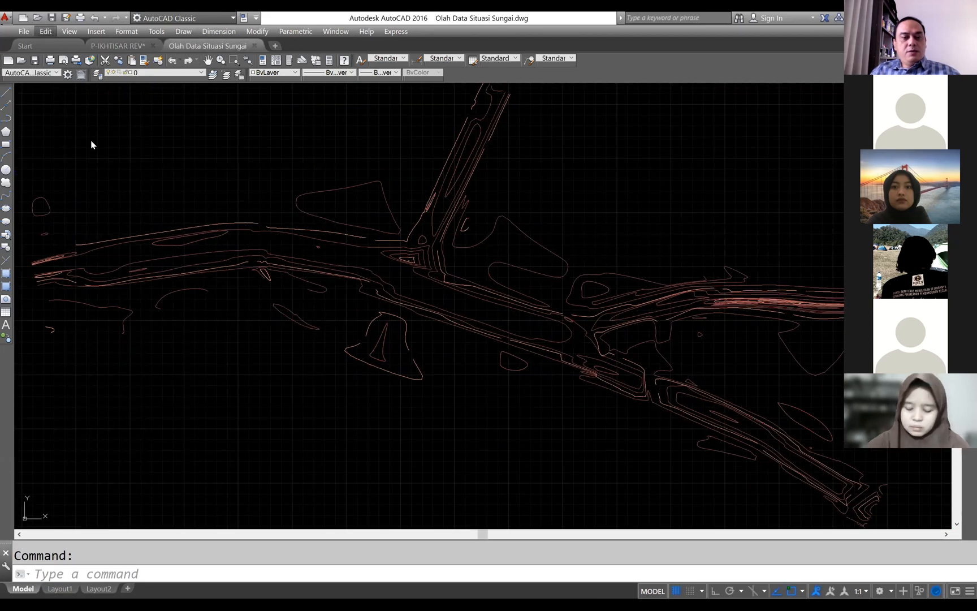
key(ctrl+shift+v)
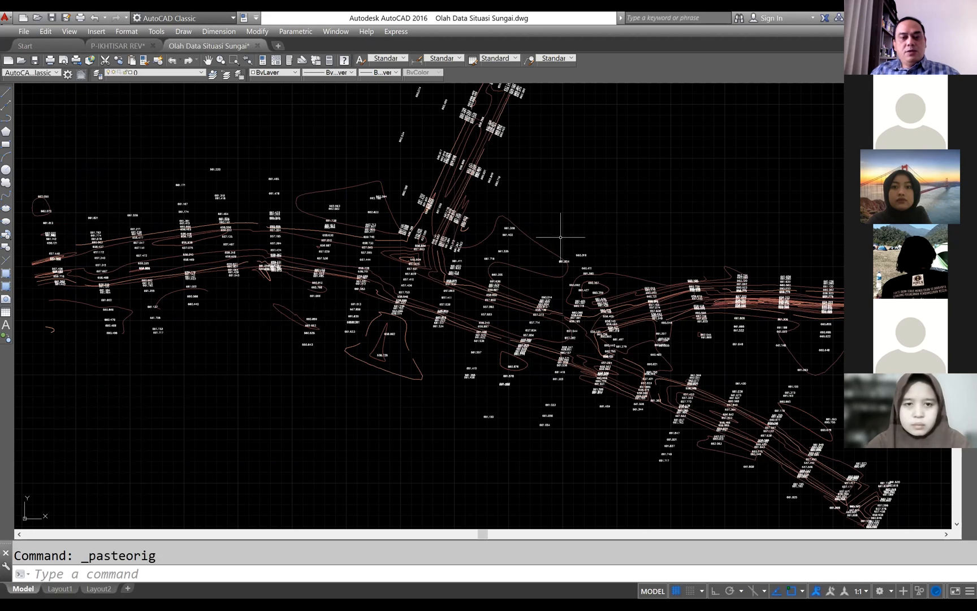
Inspect the pasted elevation texts against the contours along the river and save the drawing.
scroll(560, 237, down, 4)
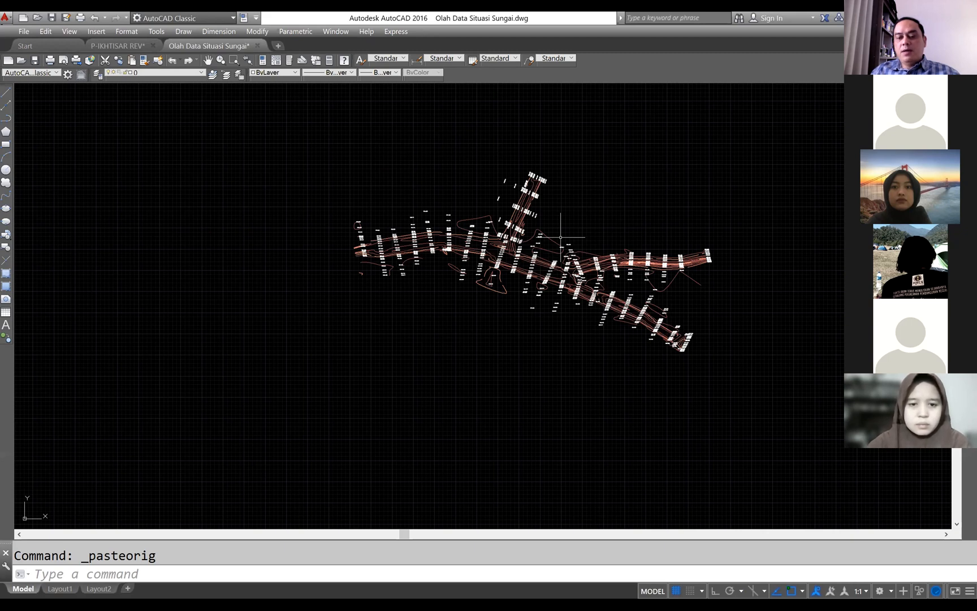
scroll(679, 256, up, 4)
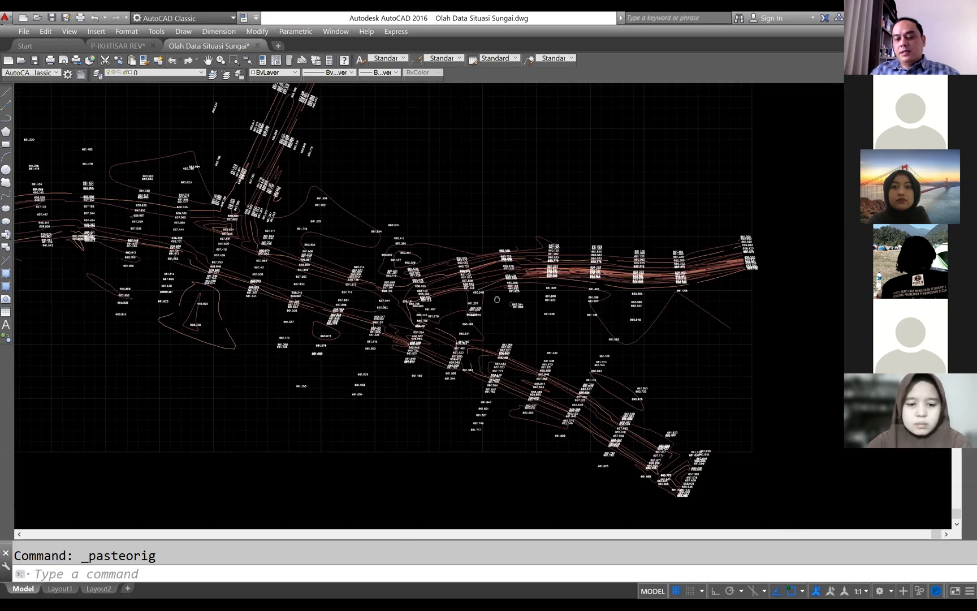
scroll(496, 299, up, 10)
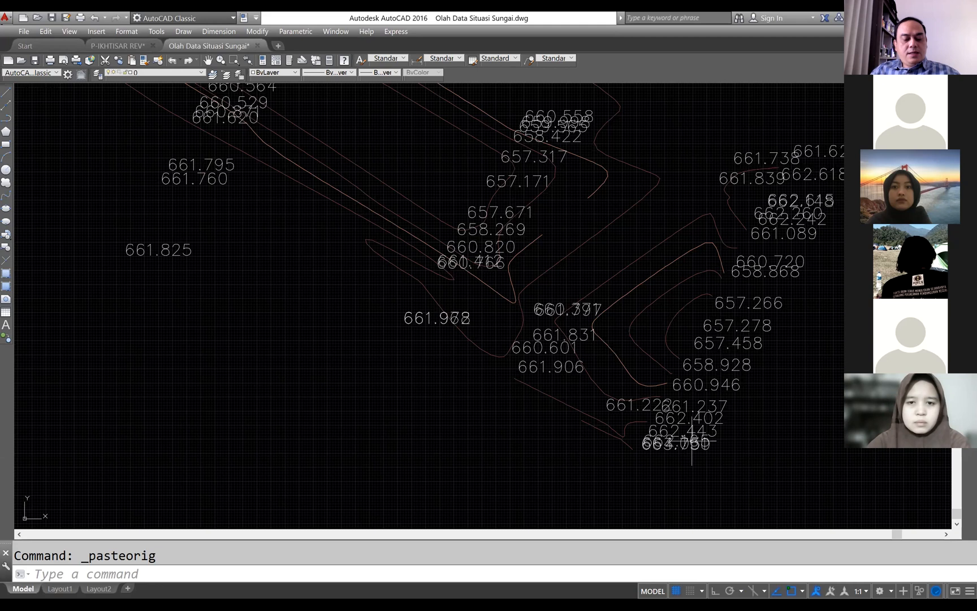
scroll(729, 441, down, 10)
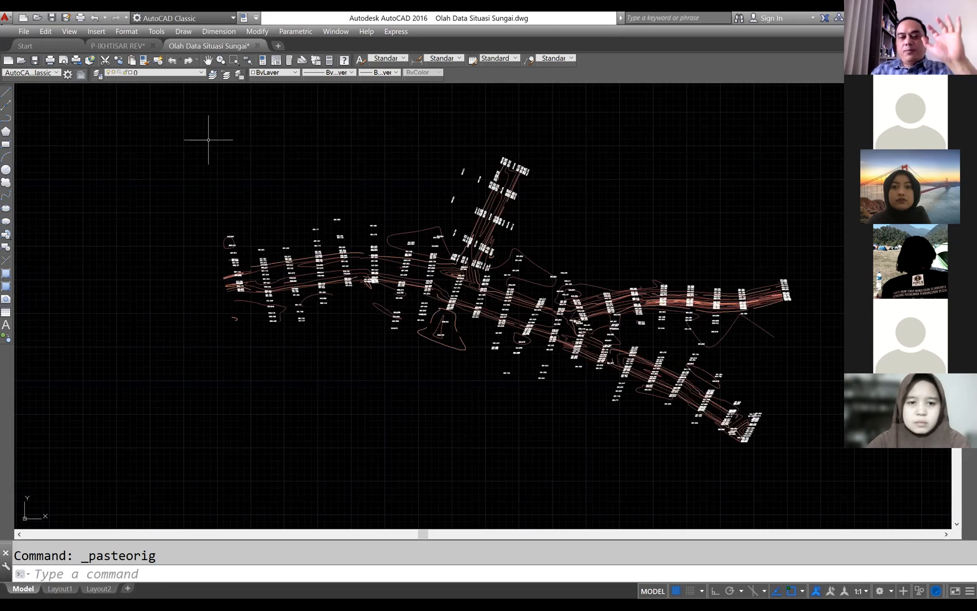
key(ctrl+s)
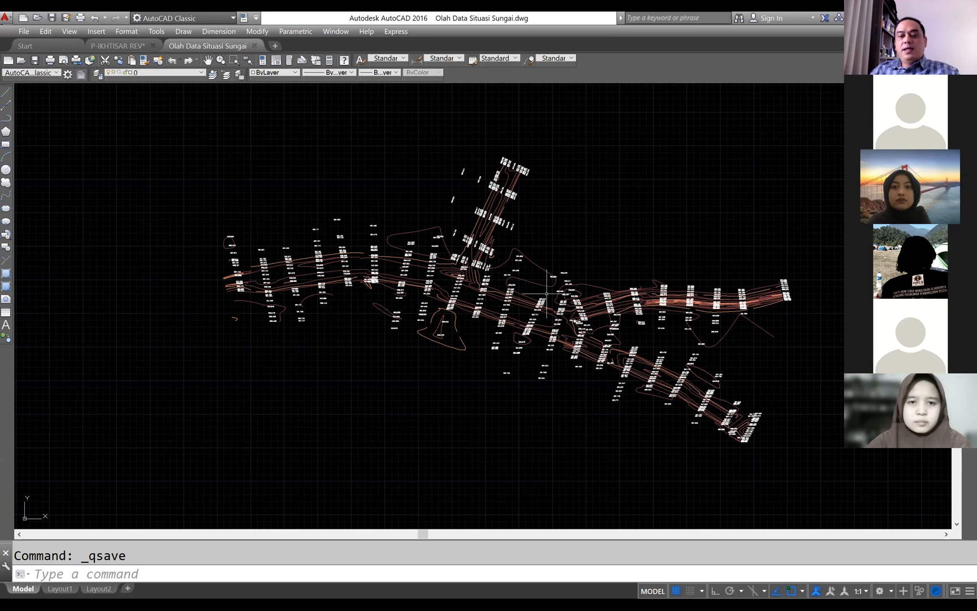
drag(581, 316, 520, 318)
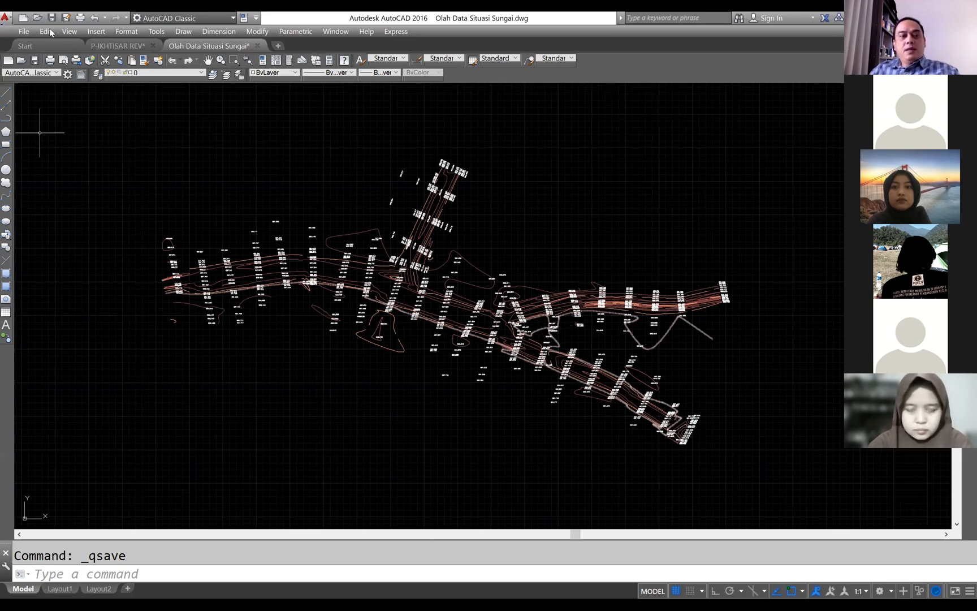
key(ctrl+s)
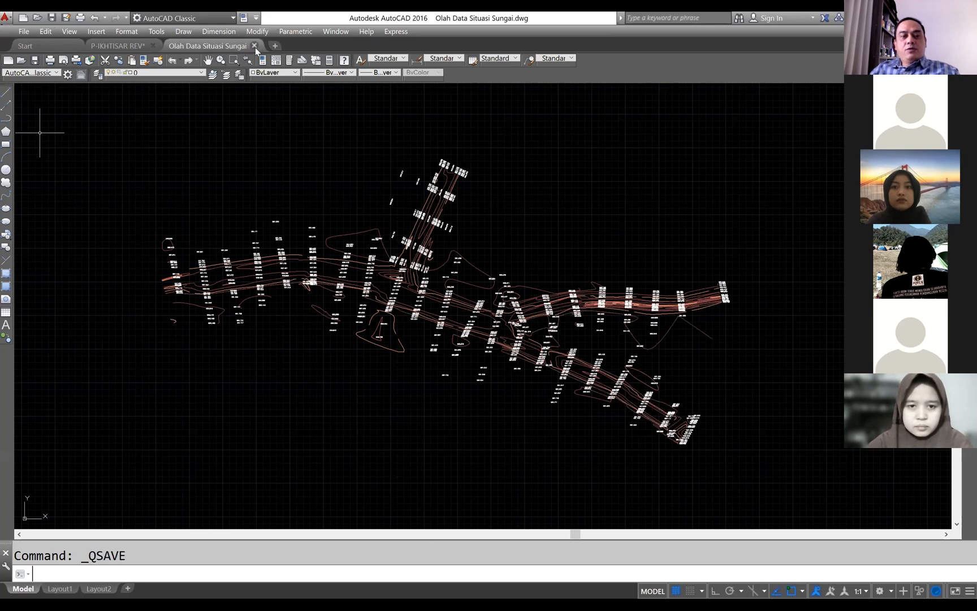
Close both open drawings, discarding the changes to P-IKHTISAR REV.dwg.
click(139, 46)
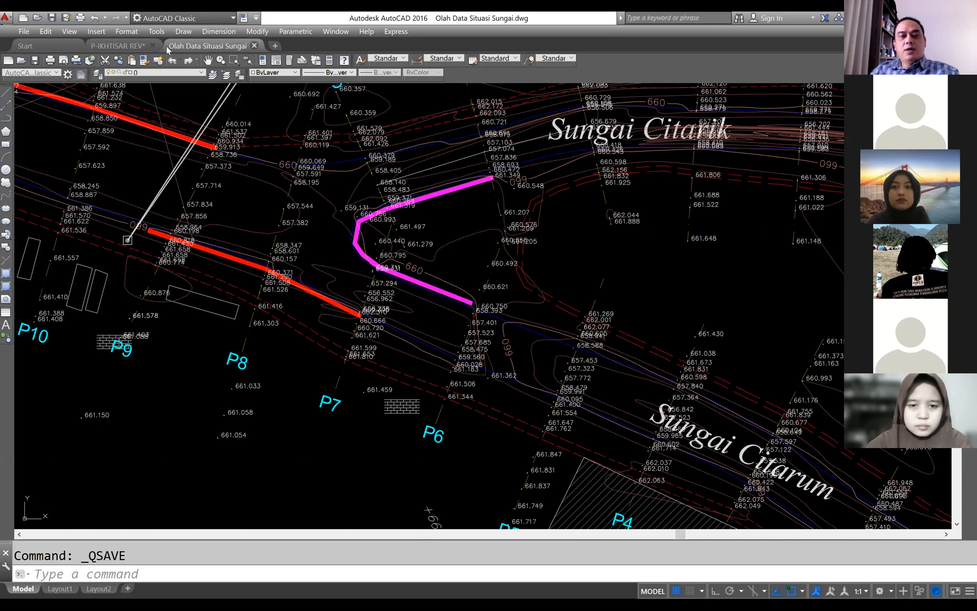
click(154, 48)
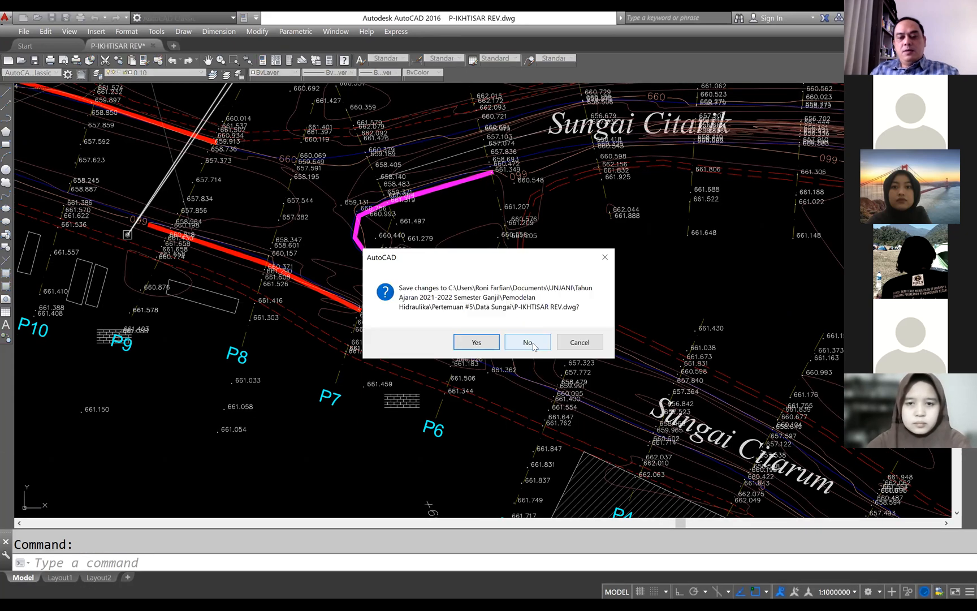
click(533, 345)
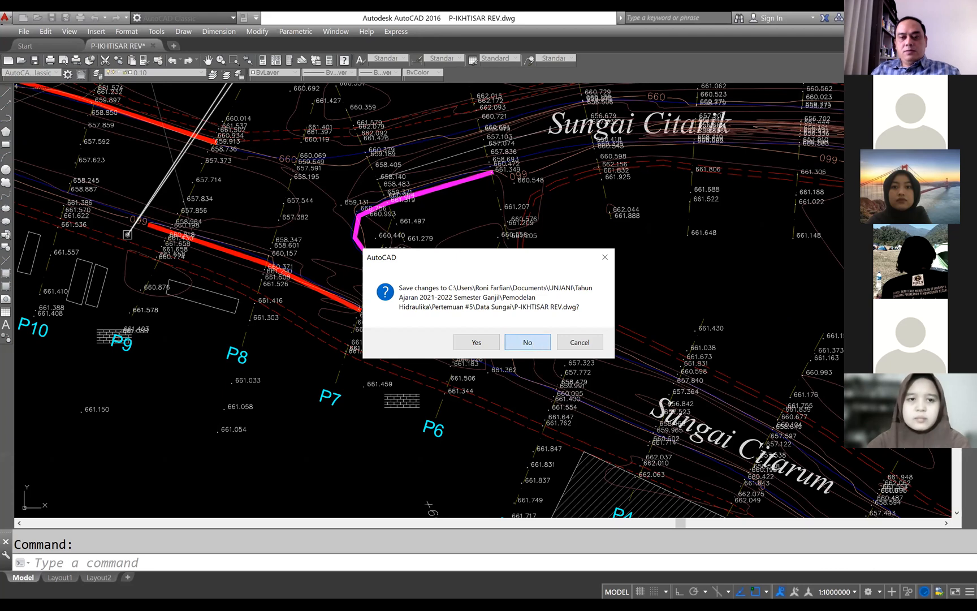
click(528, 342)
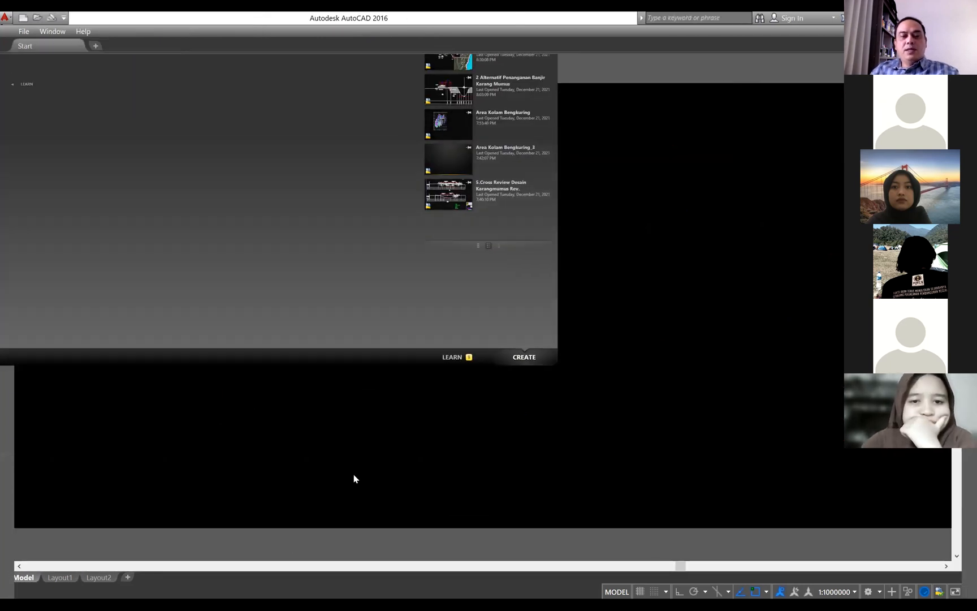
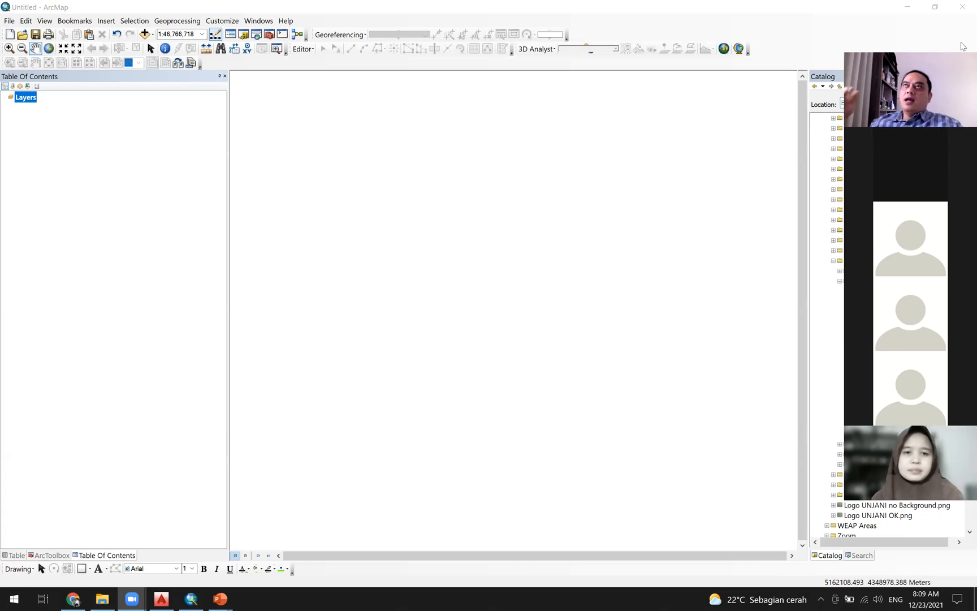
Switch to AutoCAD, reopen Olah Data Situasi Sungai.dwg and examine the contours and elevation texts along the river.
click(161, 598)
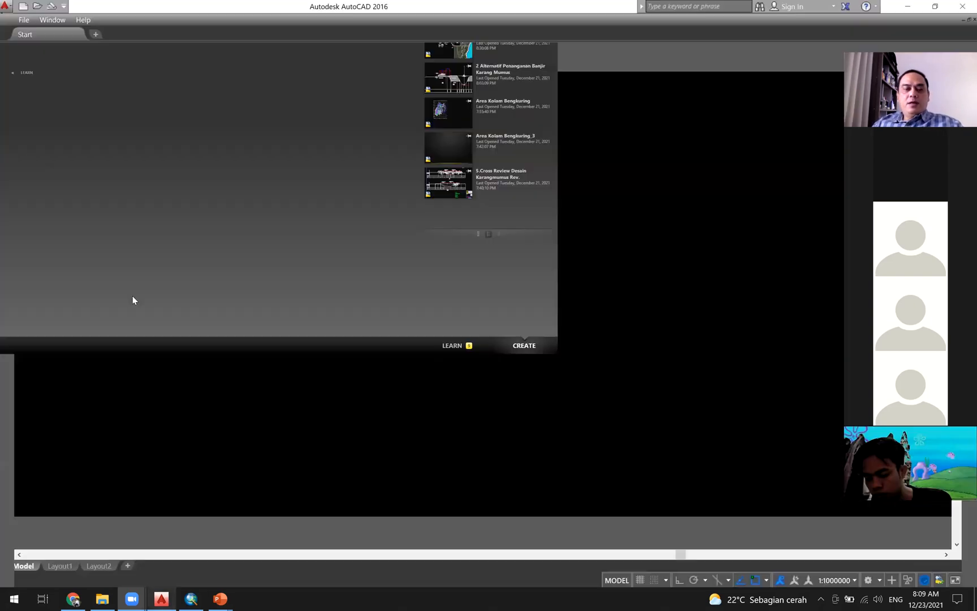
click(23, 19)
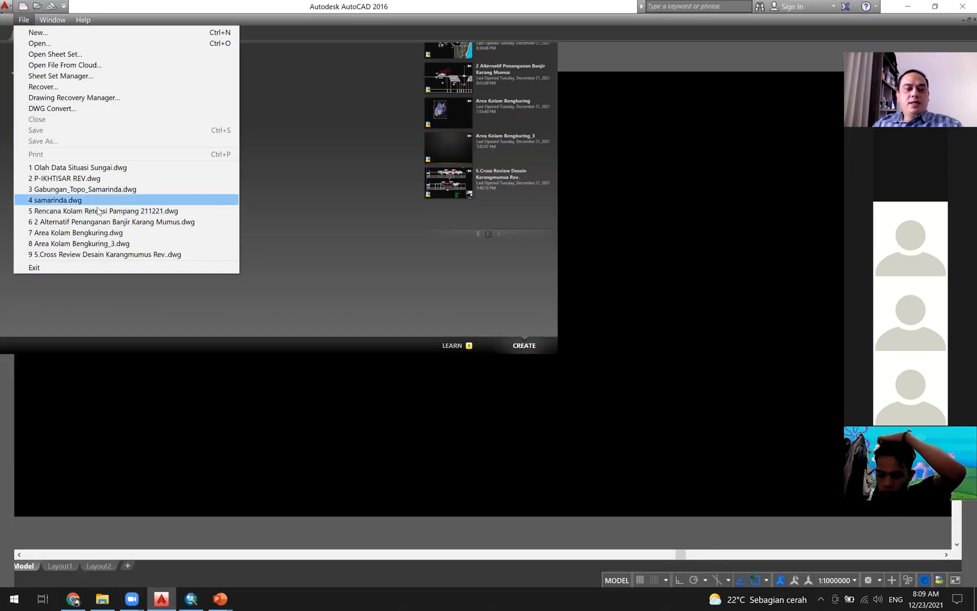
click(125, 167)
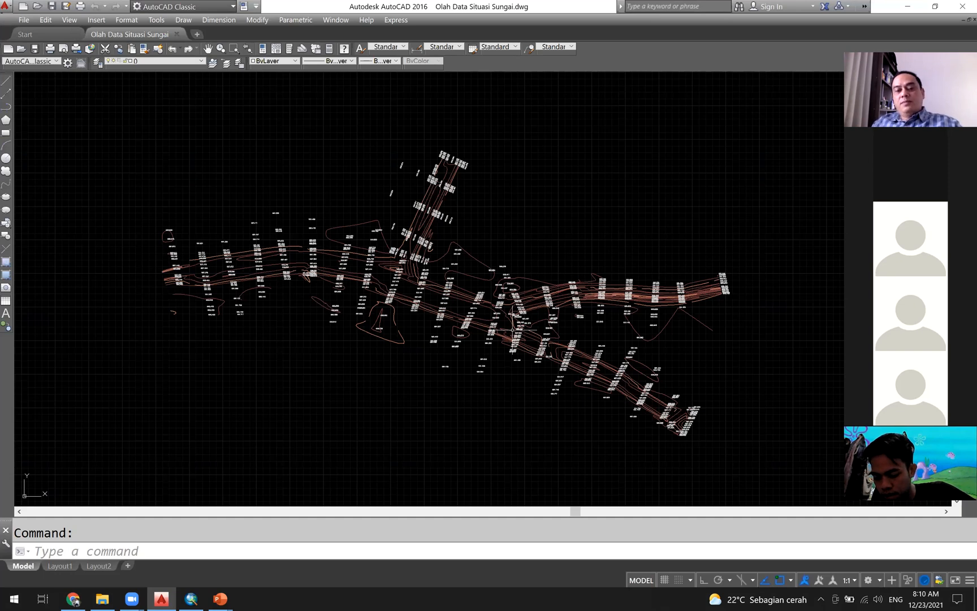
scroll(513, 329, up, 5)
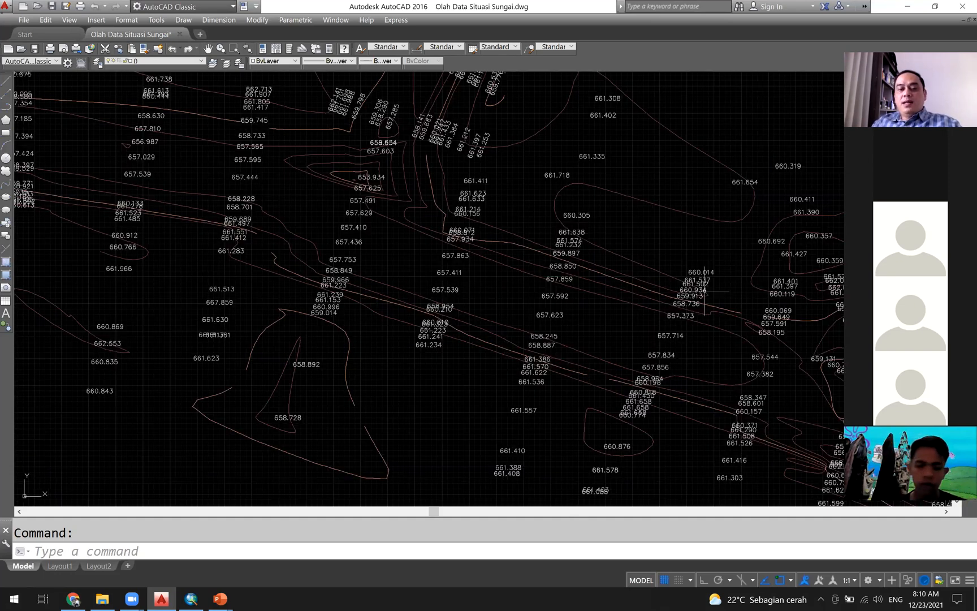
scroll(522, 277, down, 5)
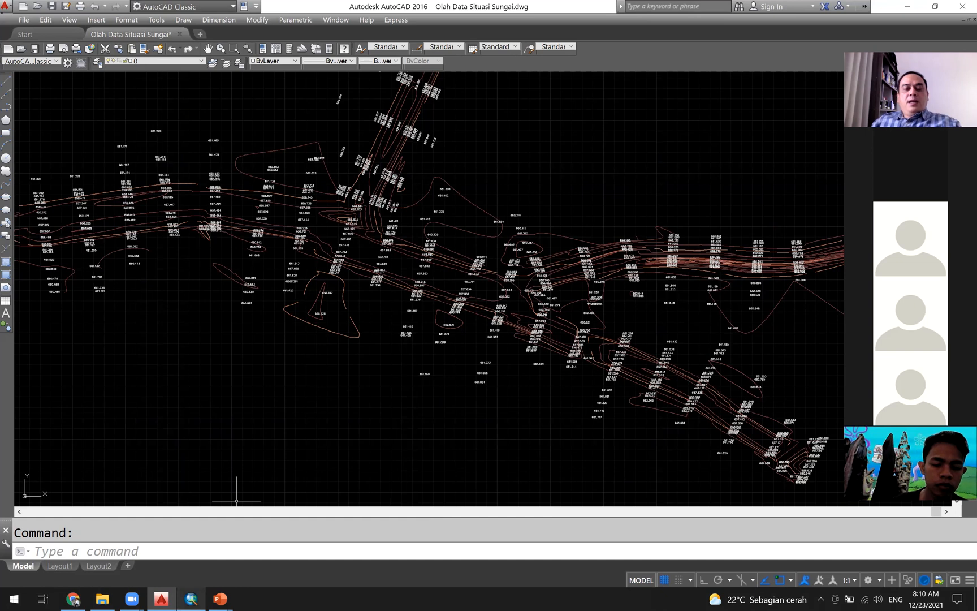
Switch to ArcMap and start a single shapefile export of the Polyline feature class from Olah Data Situasi Sungai.dwg.
click(191, 599)
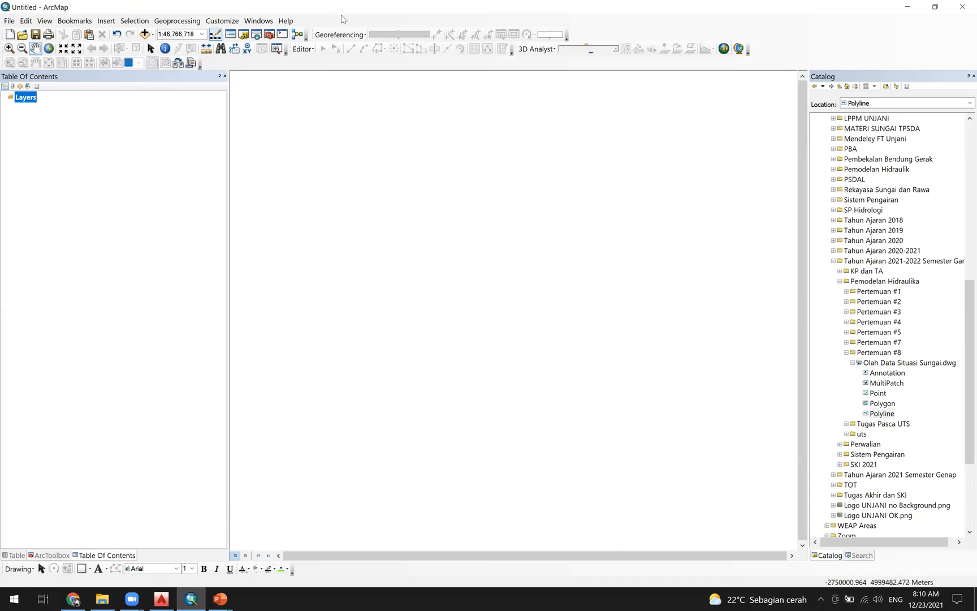
click(243, 35)
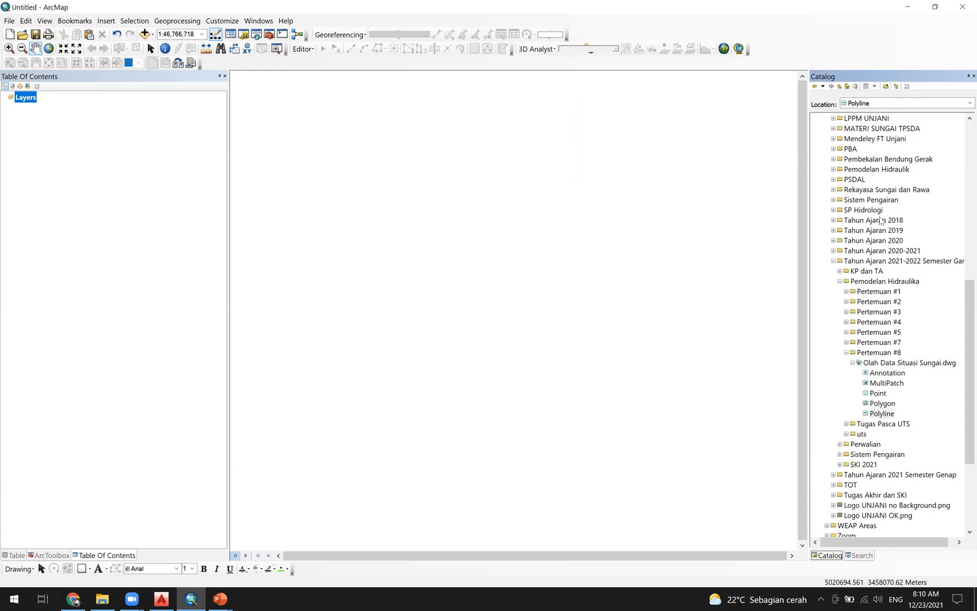
click(897, 364)
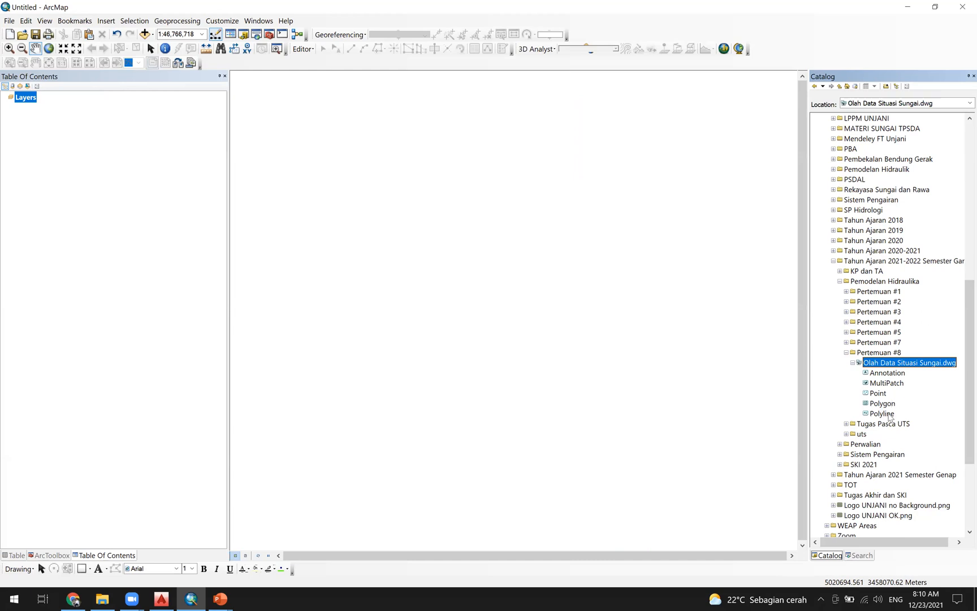
click(896, 374)
click(903, 366)
click(882, 414)
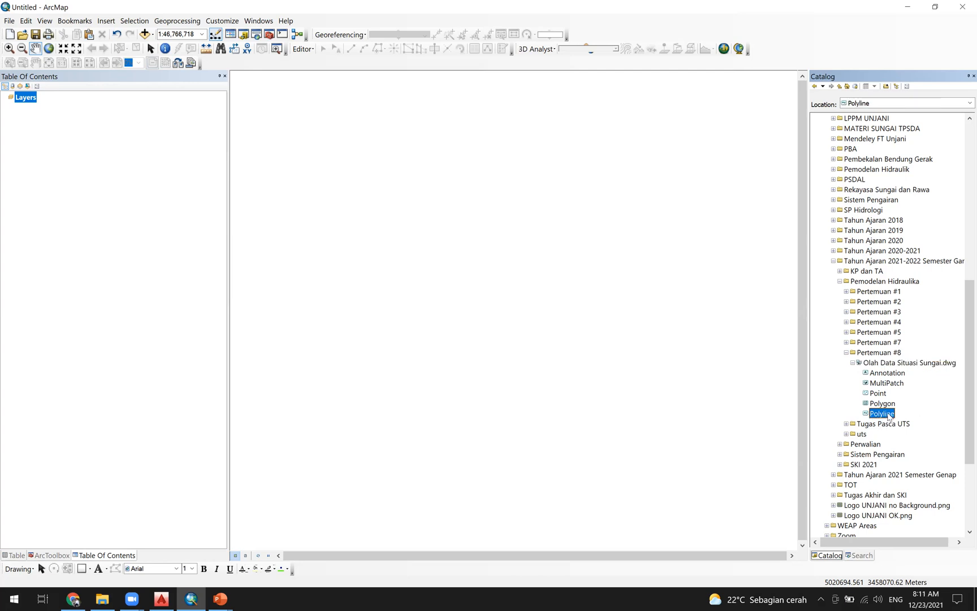
right_click(891, 416)
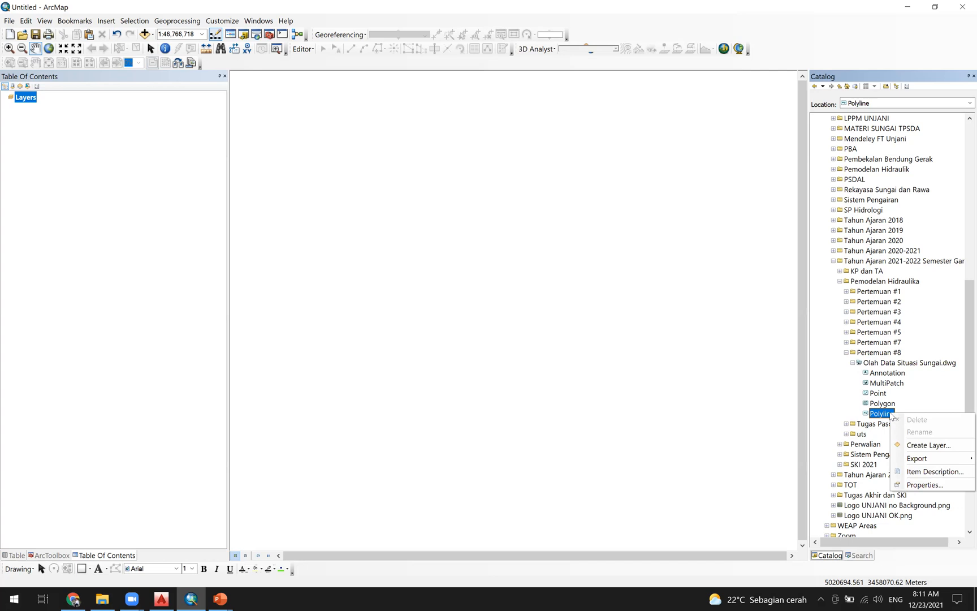
mouse_move(922, 462)
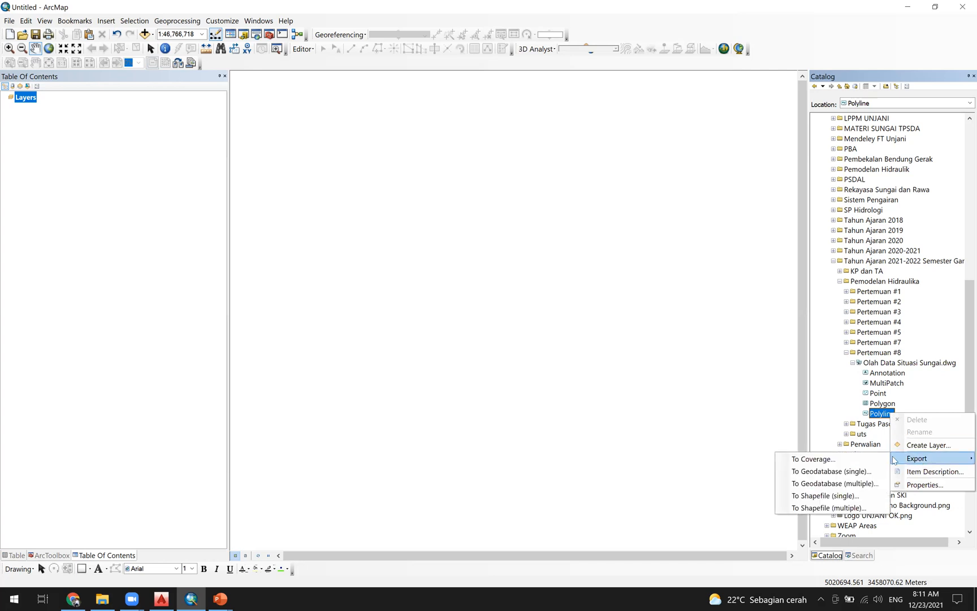
click(826, 497)
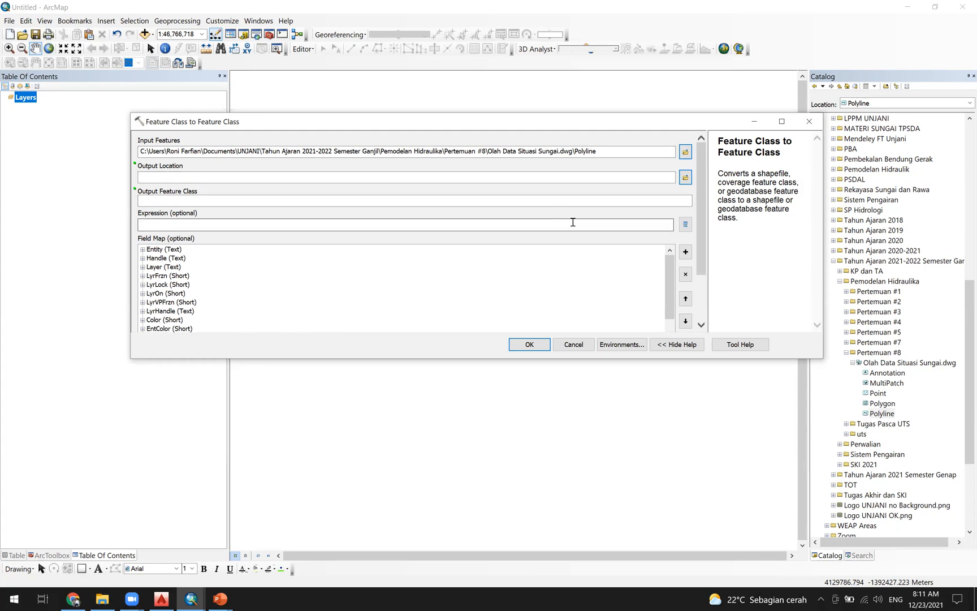
Set the export's output location to the folder UNJANI\Tahun Ajaran 2021-2022 Semester Ganjil\Pemodelan Hidraulika\Pertemuan #8.
click(685, 177)
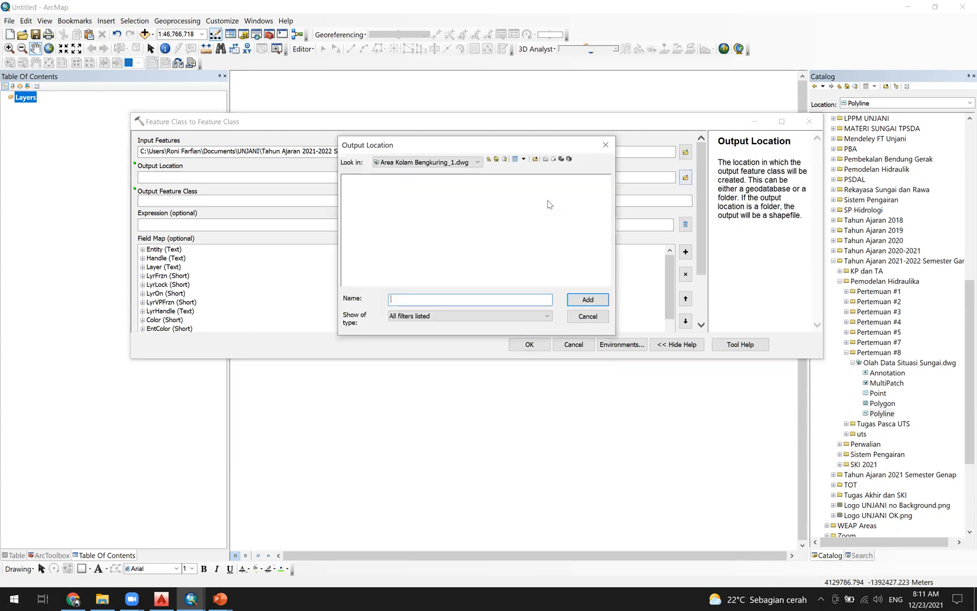
click(457, 162)
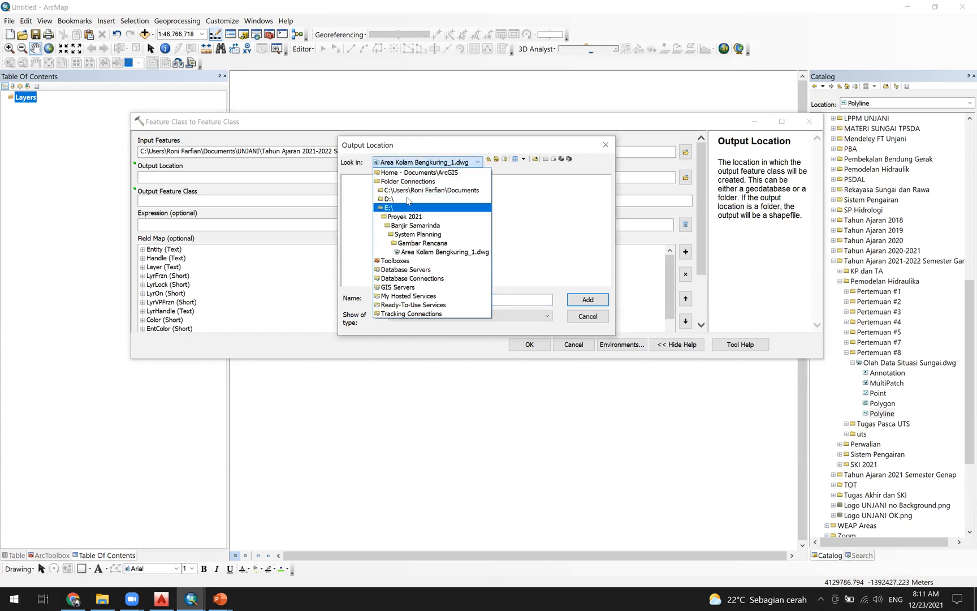
click(412, 191)
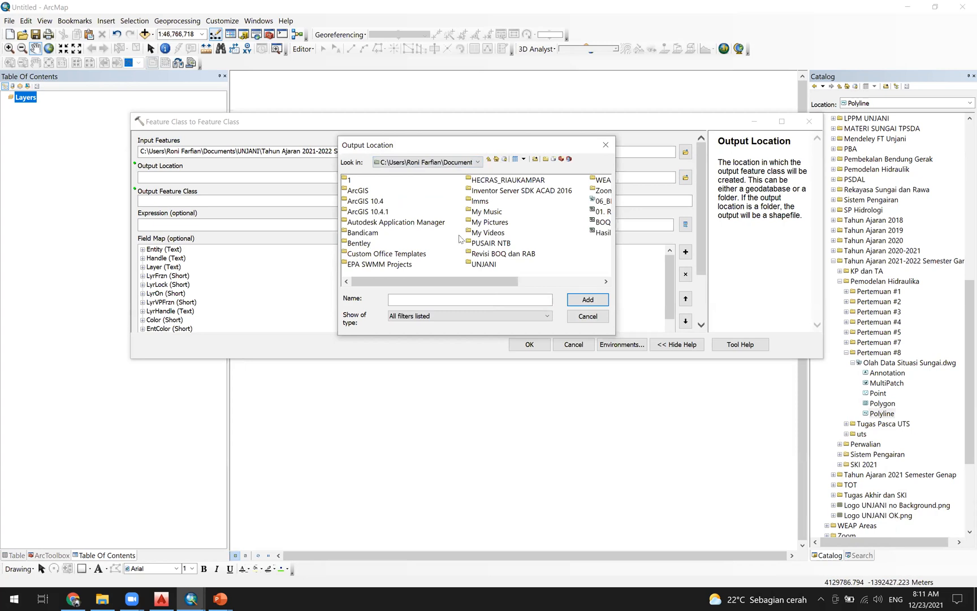
double_click(491, 265)
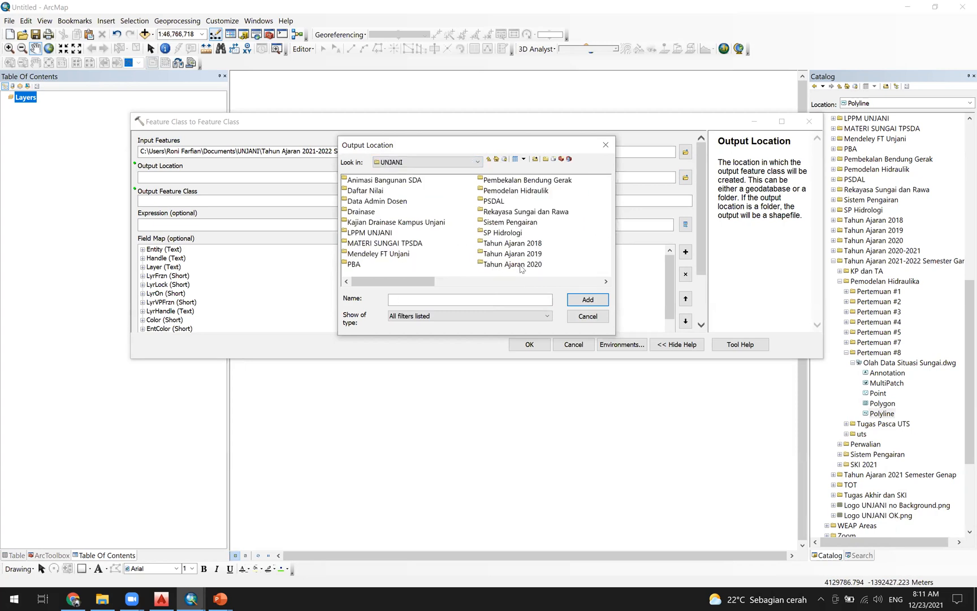
scroll(522, 270, down, 2)
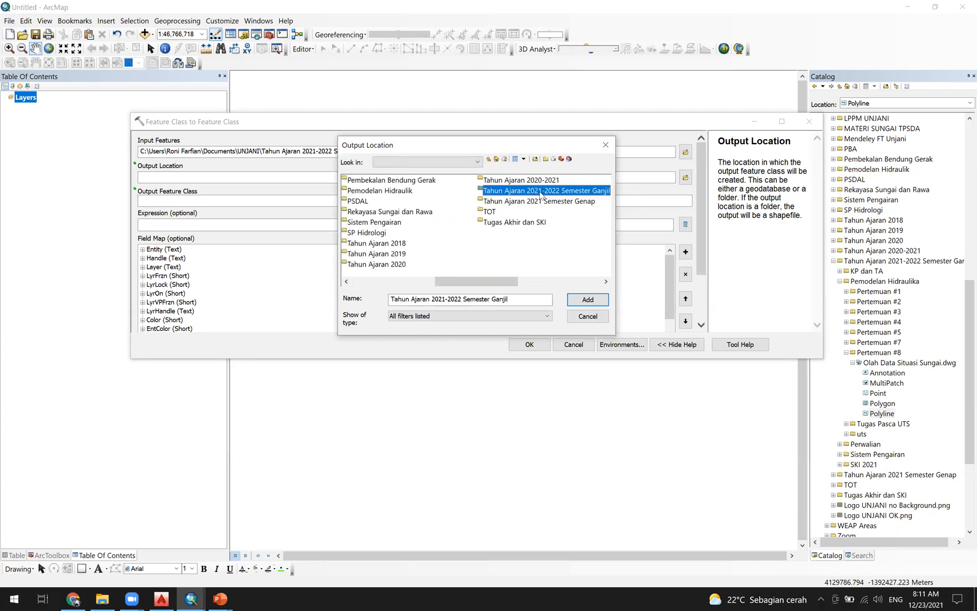
double_click(542, 192)
double_click(398, 192)
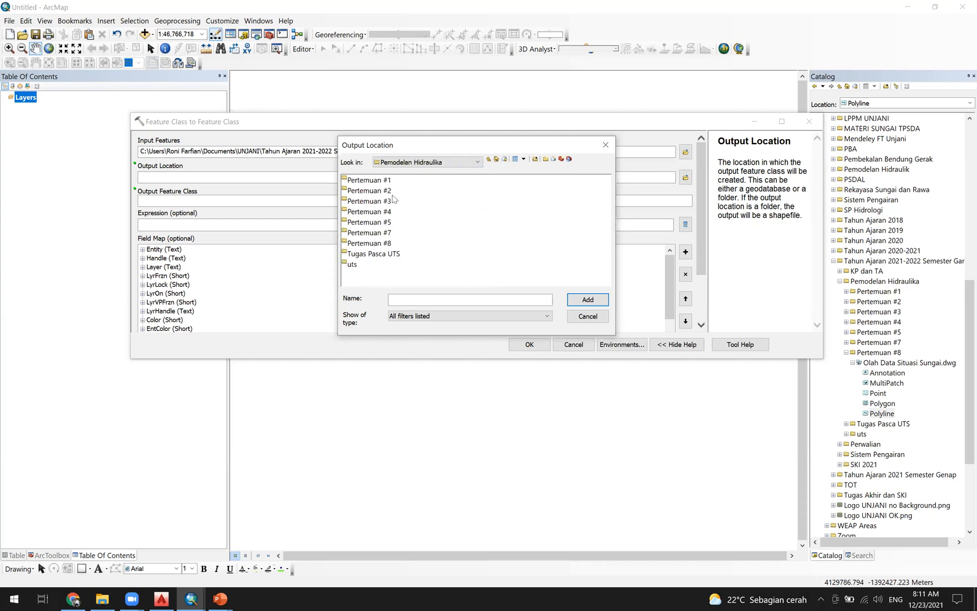
click(372, 244)
click(587, 301)
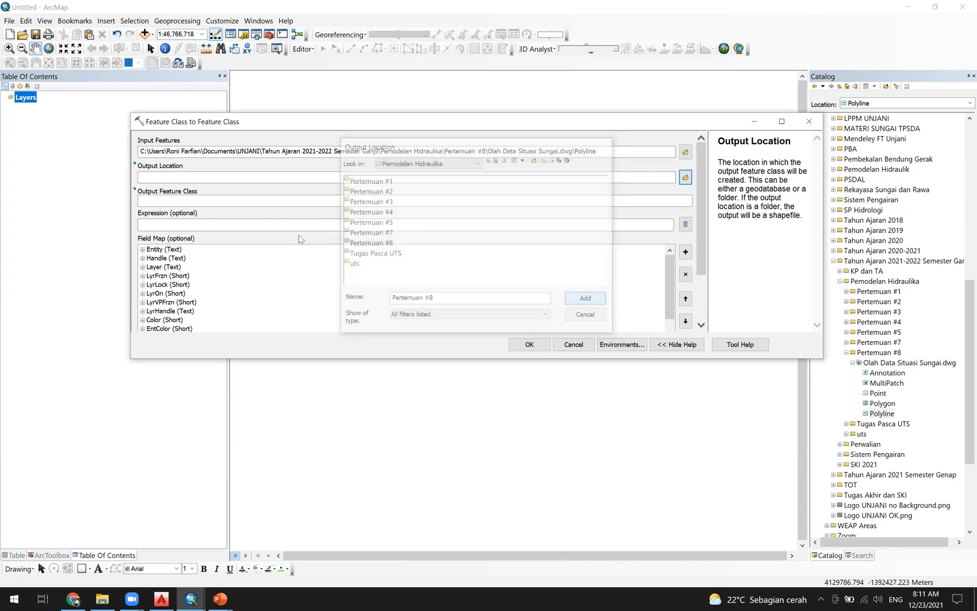
Name the output feature class kontur_sungai.shp and open the output coordinates section of the tool's environment settings.
click(255, 198)
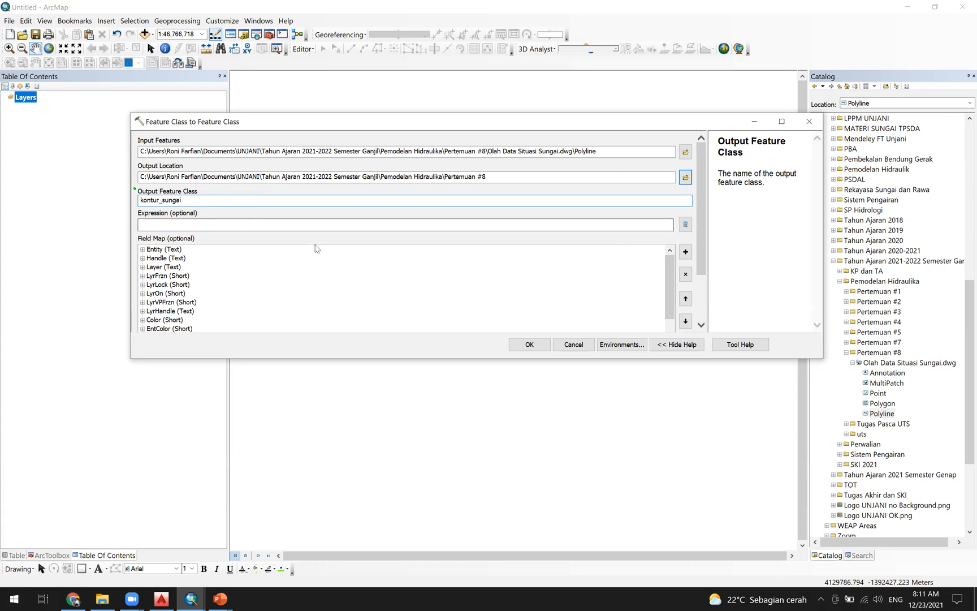
text(.shp)
click(620, 345)
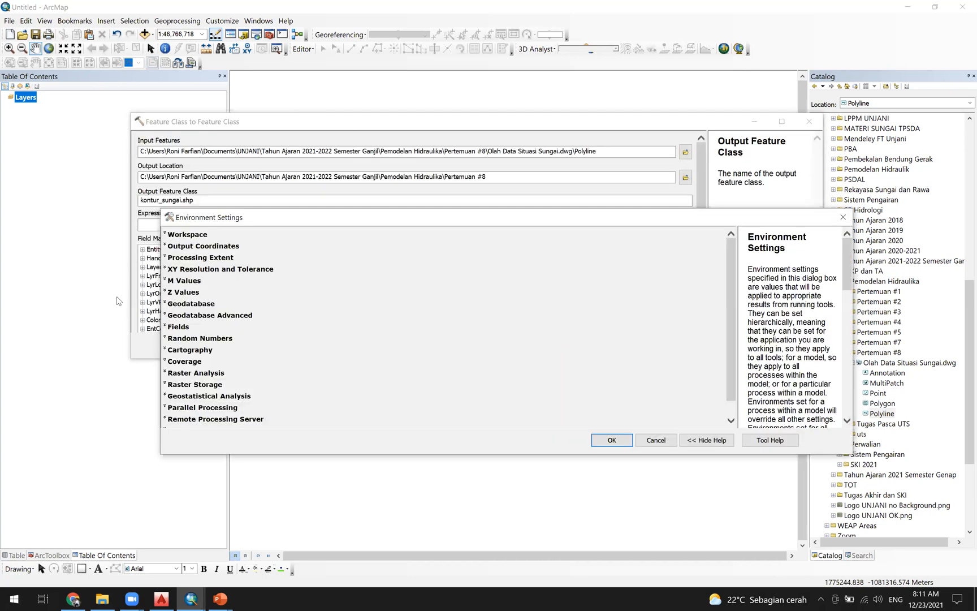
click(237, 246)
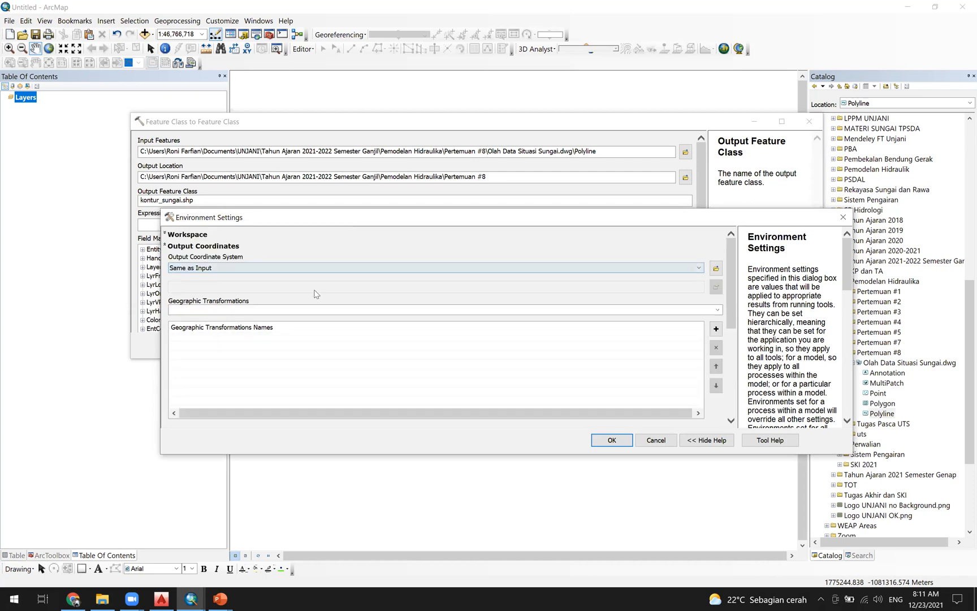
Set the output coordinate system to Same as Display.
click(299, 269)
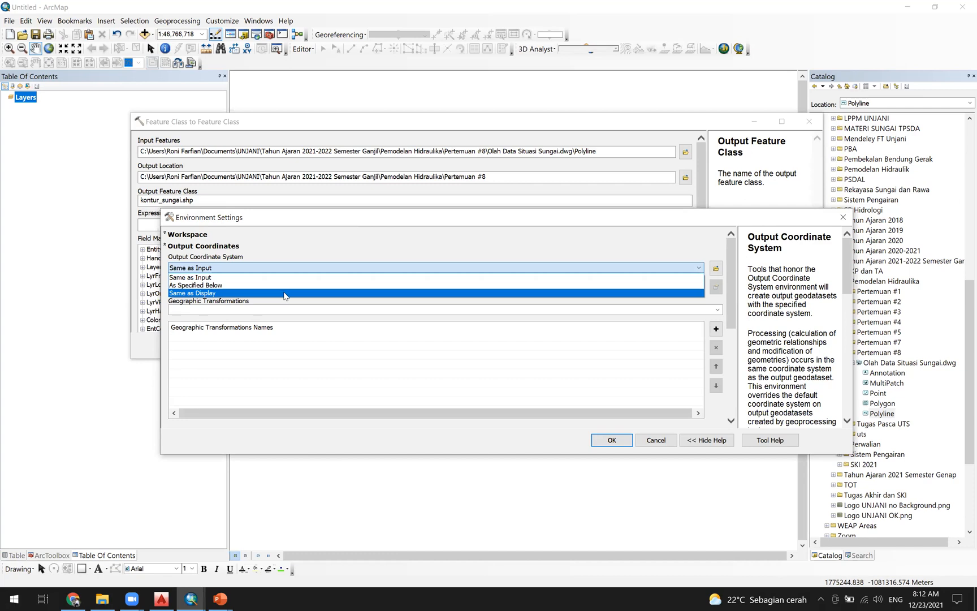
click(285, 294)
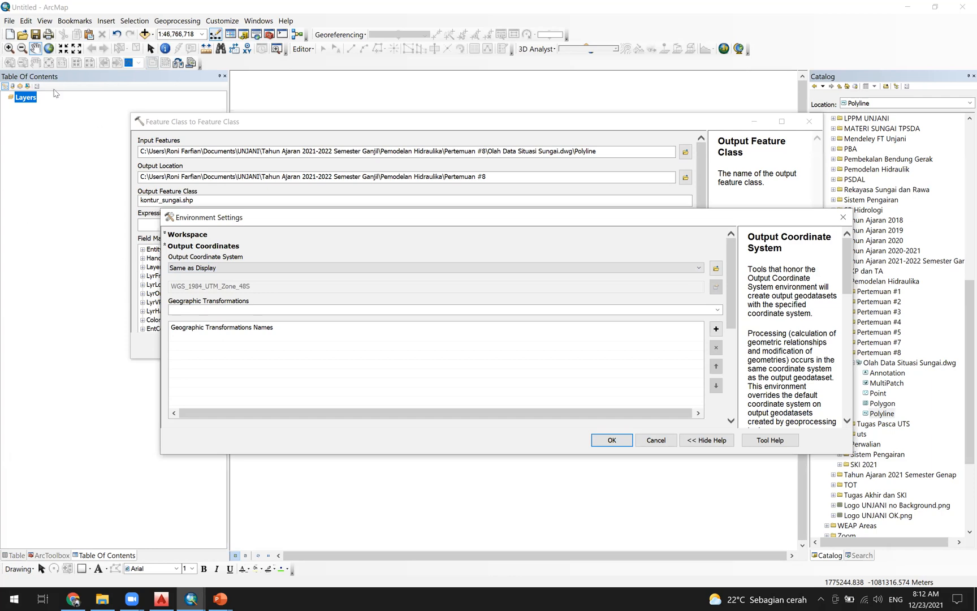
click(246, 269)
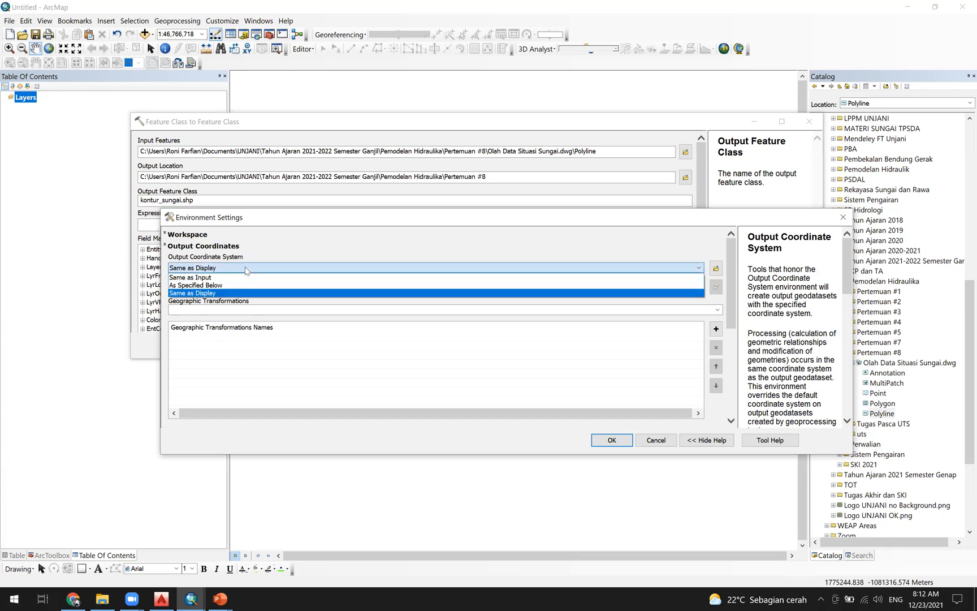
click(203, 293)
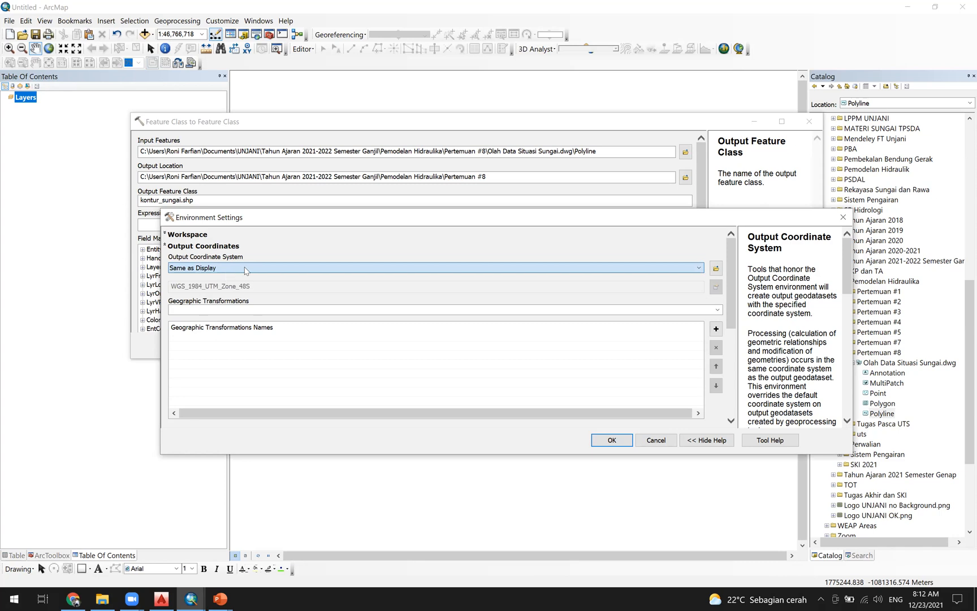
Set the output coordinate system to As Specified Below with WGS 1984 UTM Zone 48S, and run the polyline export.
click(245, 269)
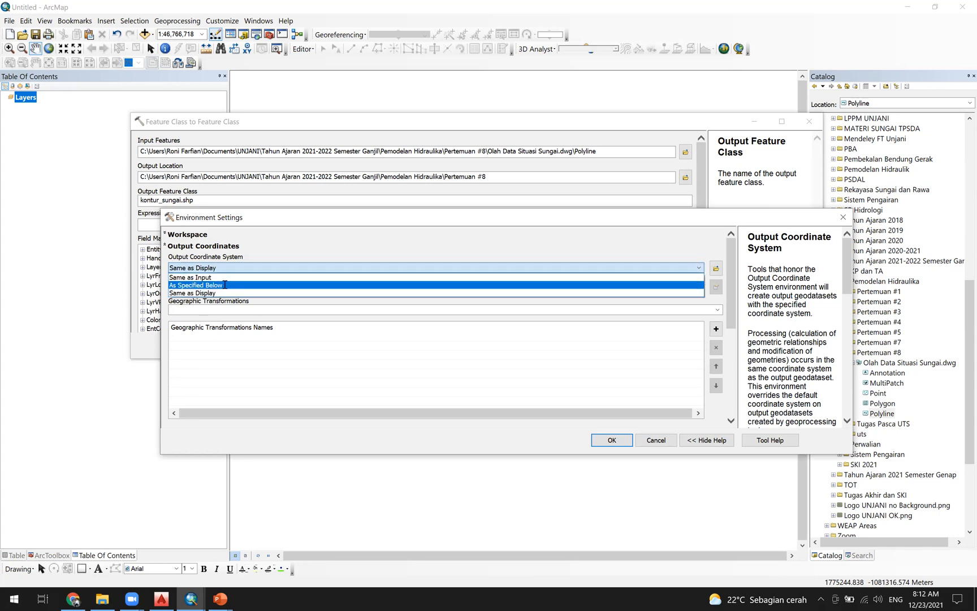
click(224, 285)
click(716, 288)
double_click(433, 285)
scroll(443, 306, down, 2)
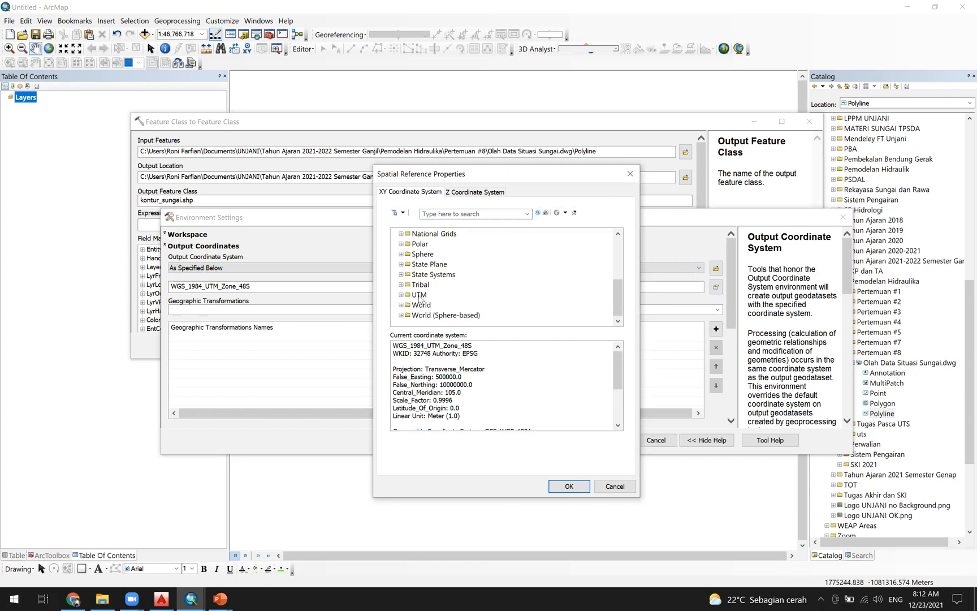
double_click(420, 294)
scroll(450, 310, down, 3)
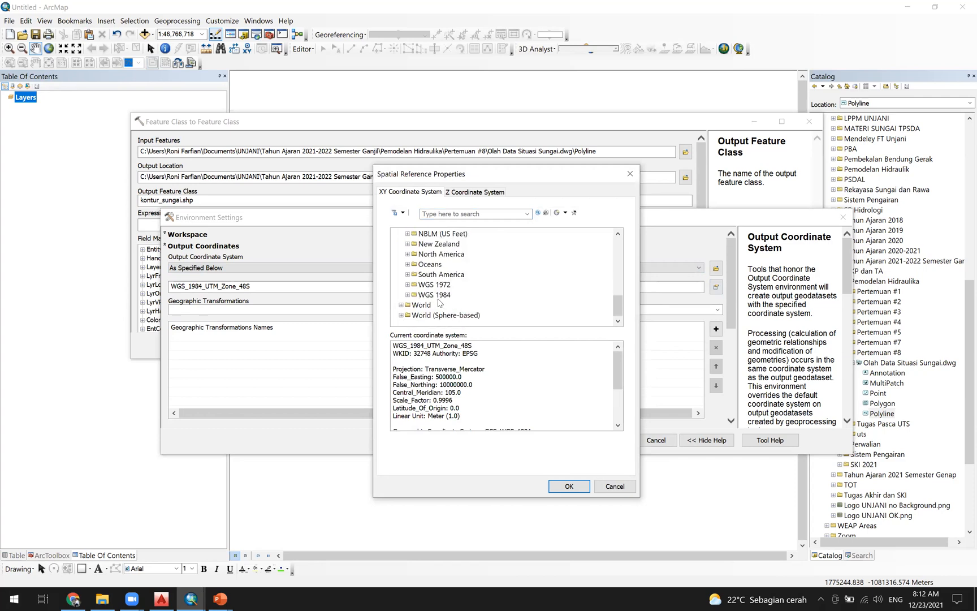
double_click(434, 294)
double_click(456, 315)
scroll(476, 299, down, 8)
scroll(484, 301, down, 6)
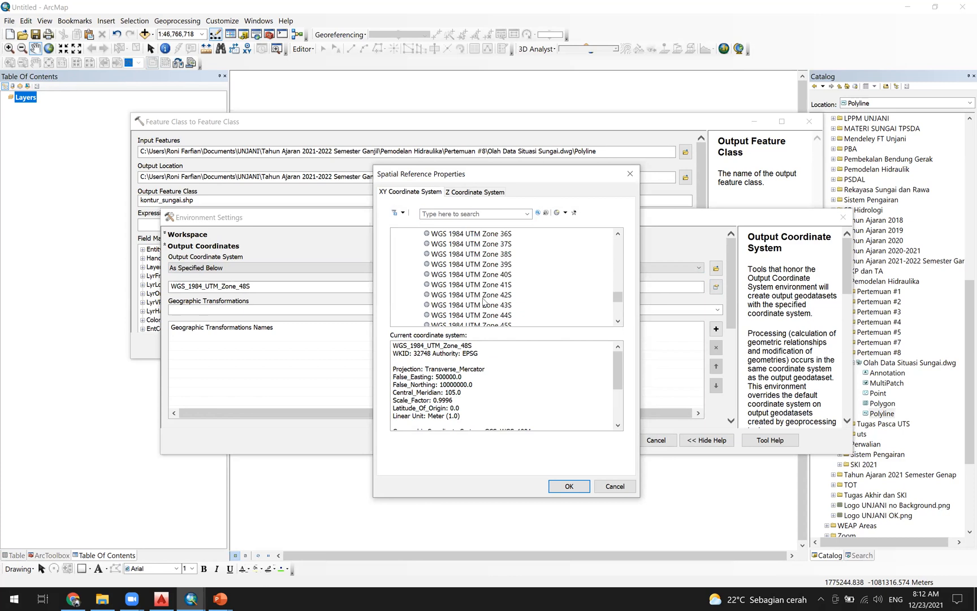
click(507, 295)
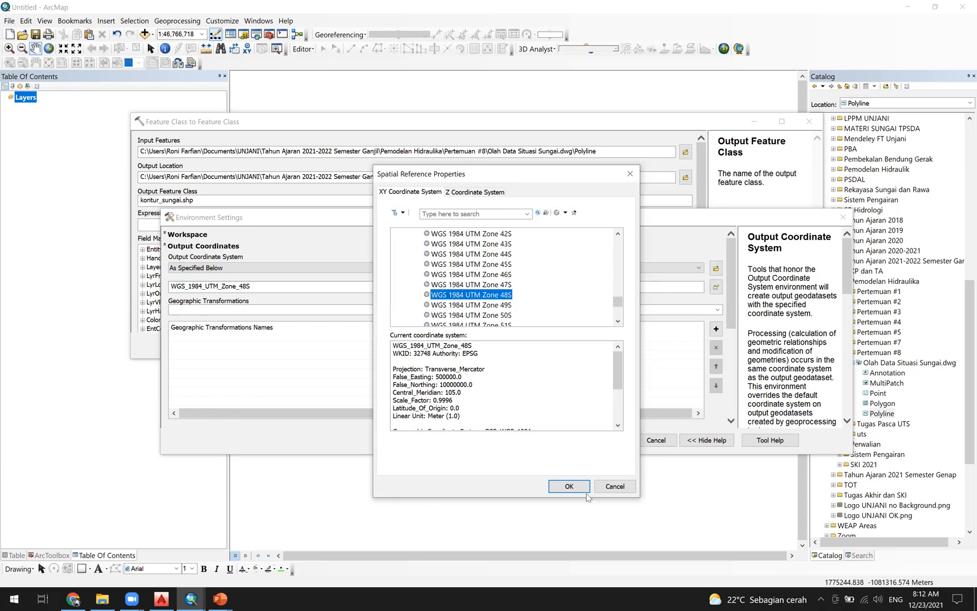
click(569, 486)
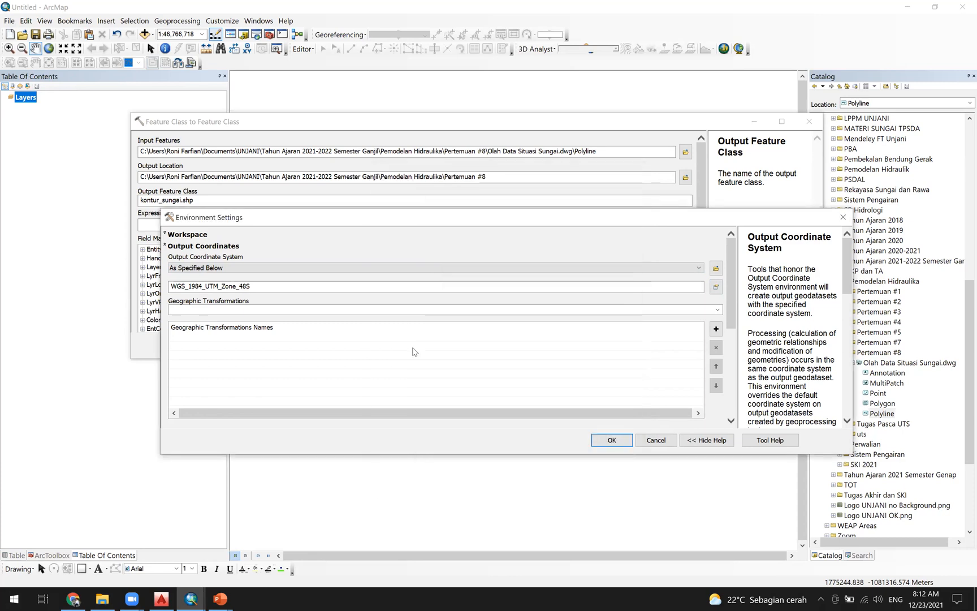
click(610, 444)
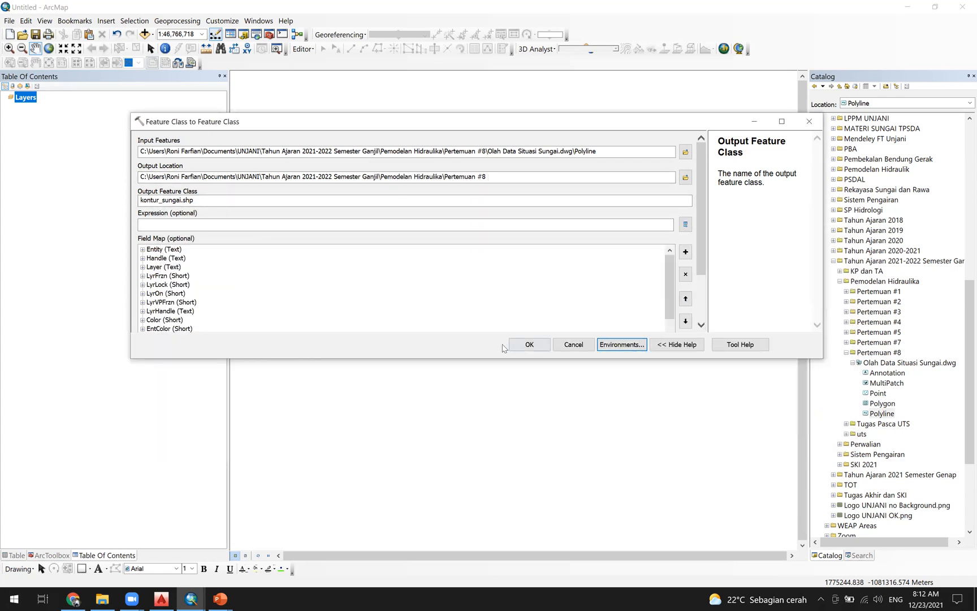
click(534, 346)
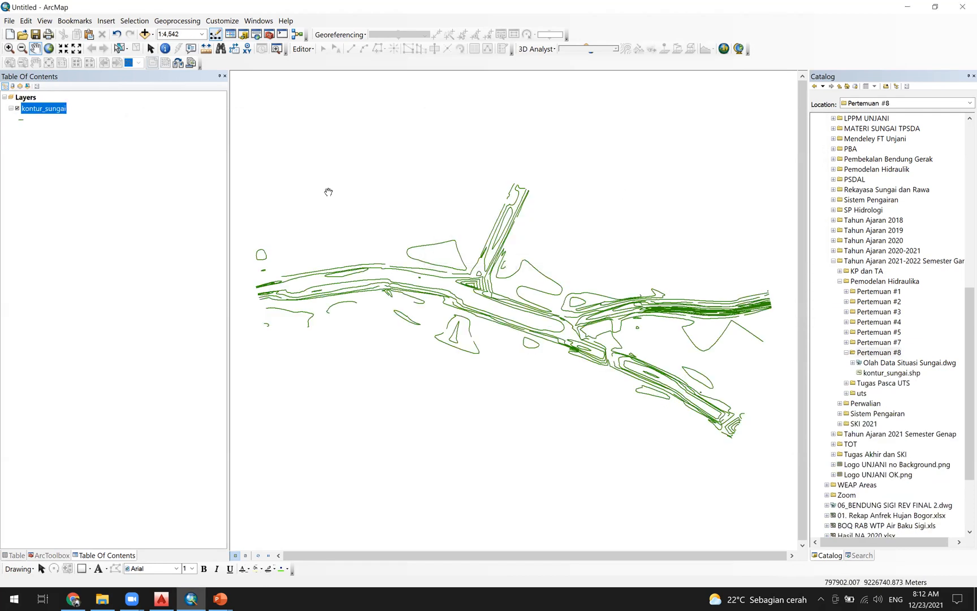
Open the kontur_sungai layer's attribute table, check the contours' Elevation values, and close the table.
right_click(48, 108)
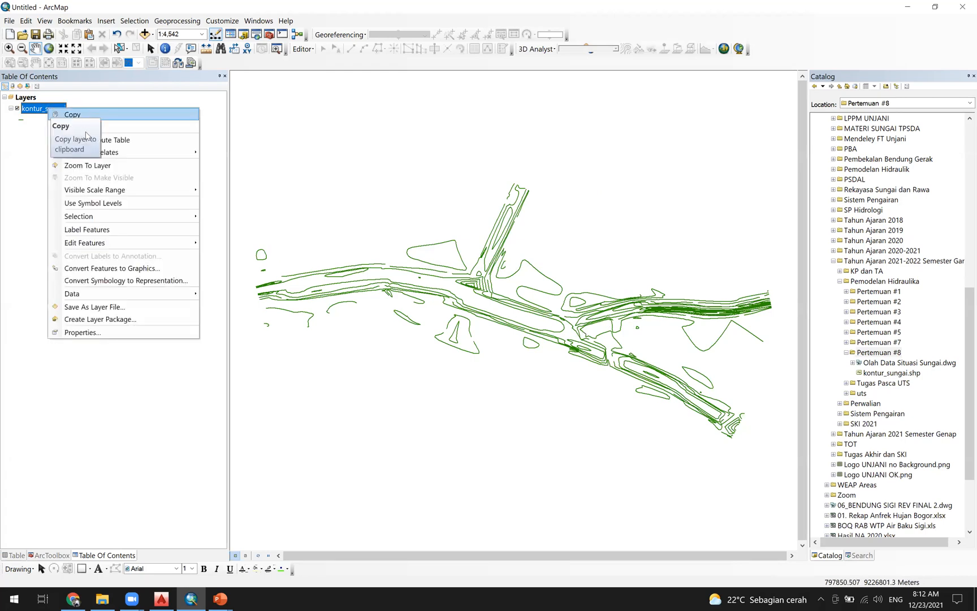
click(104, 140)
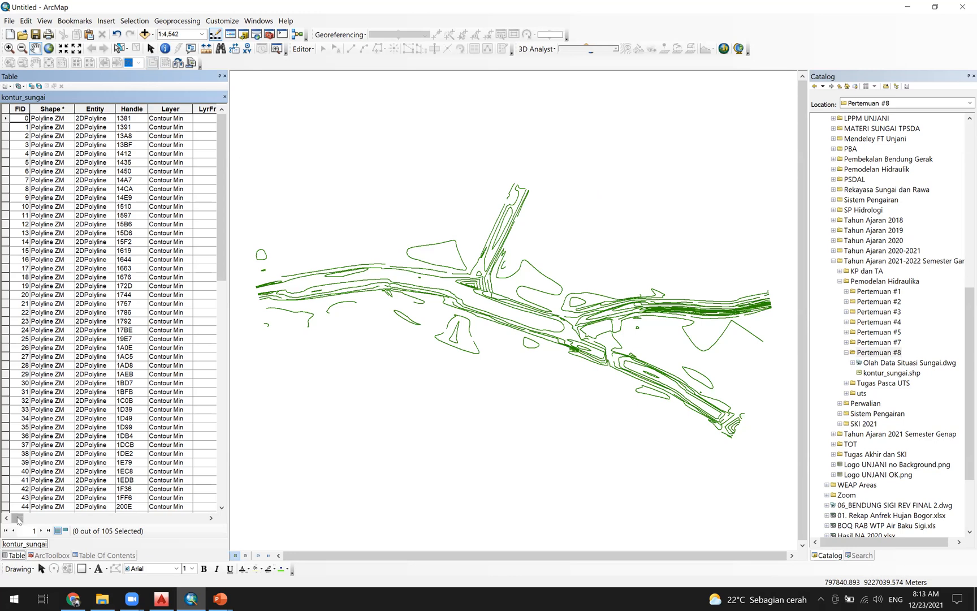
drag(19, 519, 122, 521)
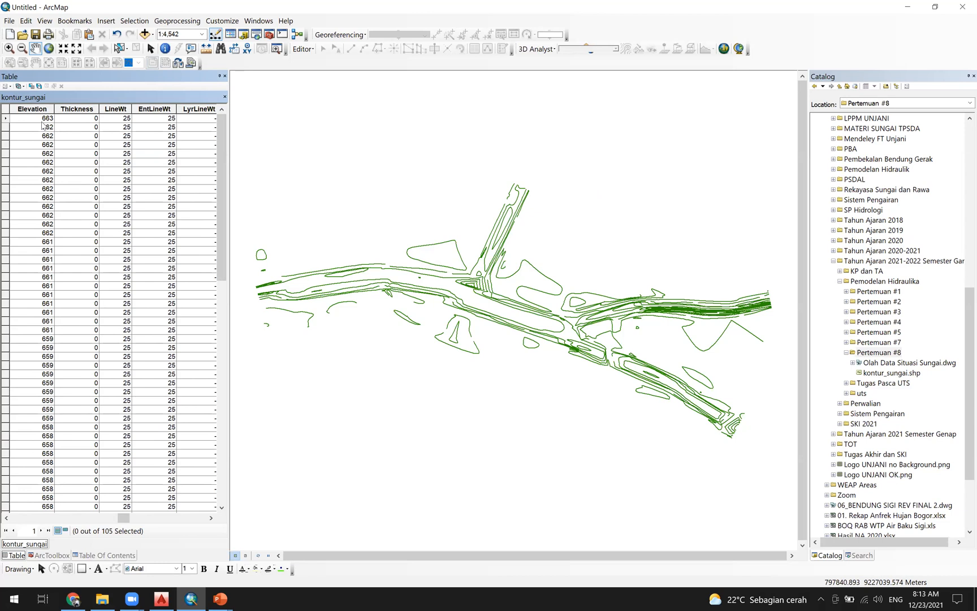
click(45, 400)
mouse_move(221, 157)
mouse_down()
mouse_move(218, 382)
mouse_move(220, 160)
mouse_up()
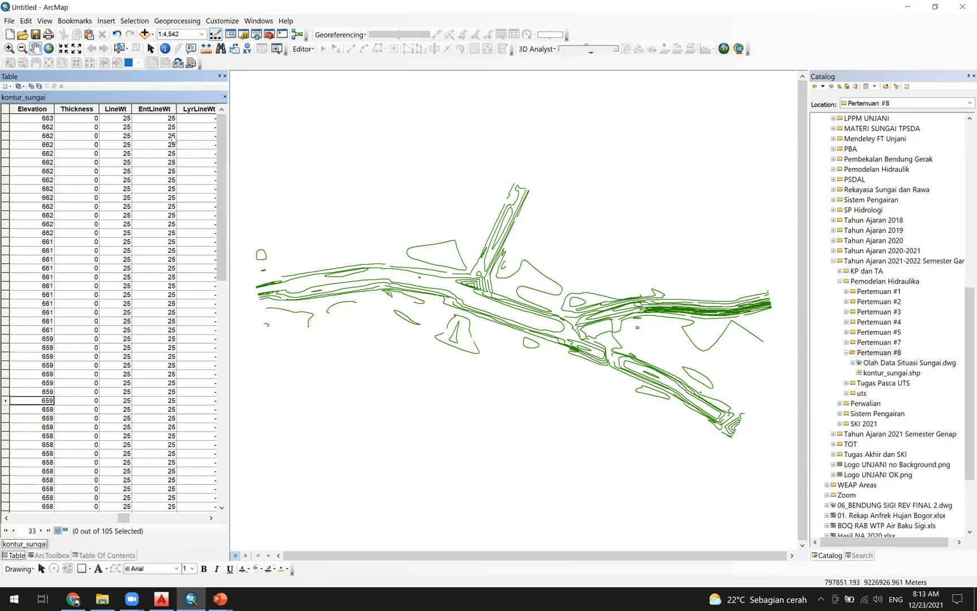
click(224, 76)
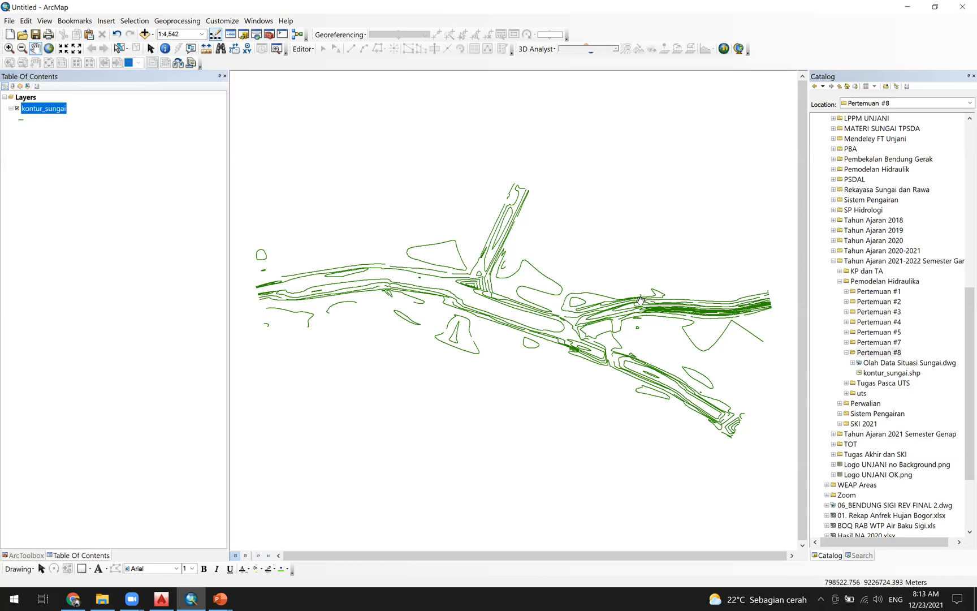
Start a single-shapefile export of the Annotation features in Olah Data Situasi Sungai.dwg.
click(852, 363)
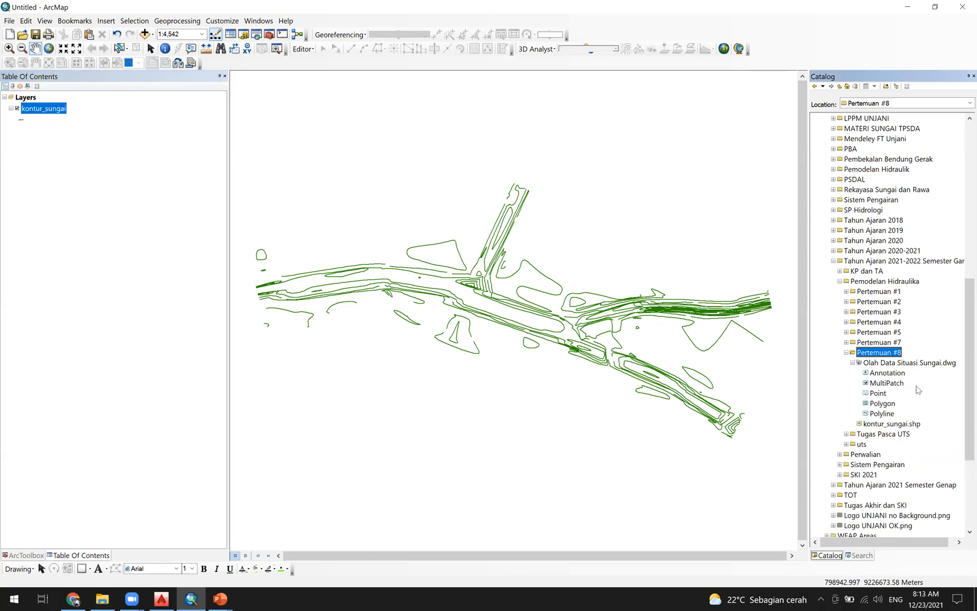
scroll(893, 395, down, 1)
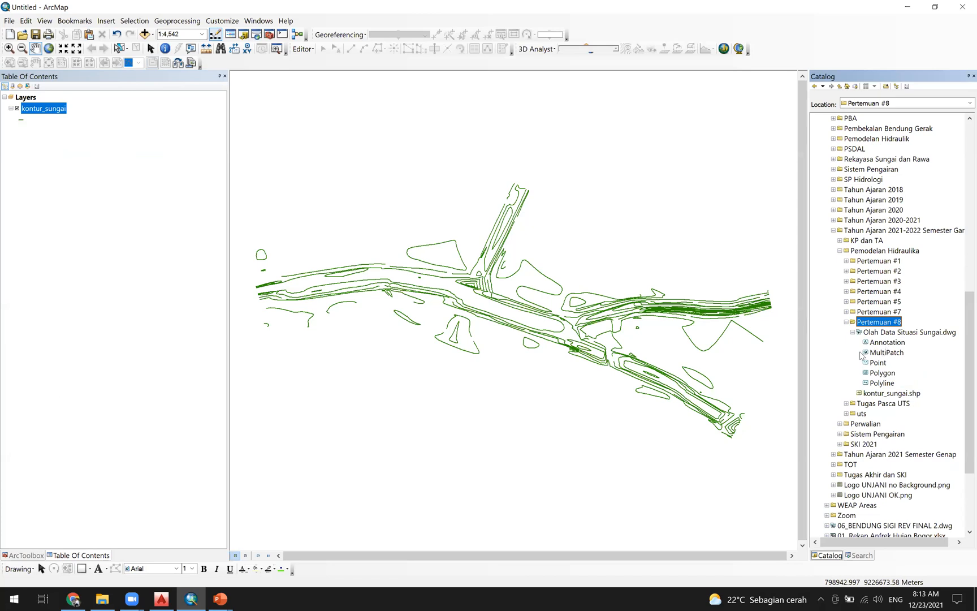
click(887, 342)
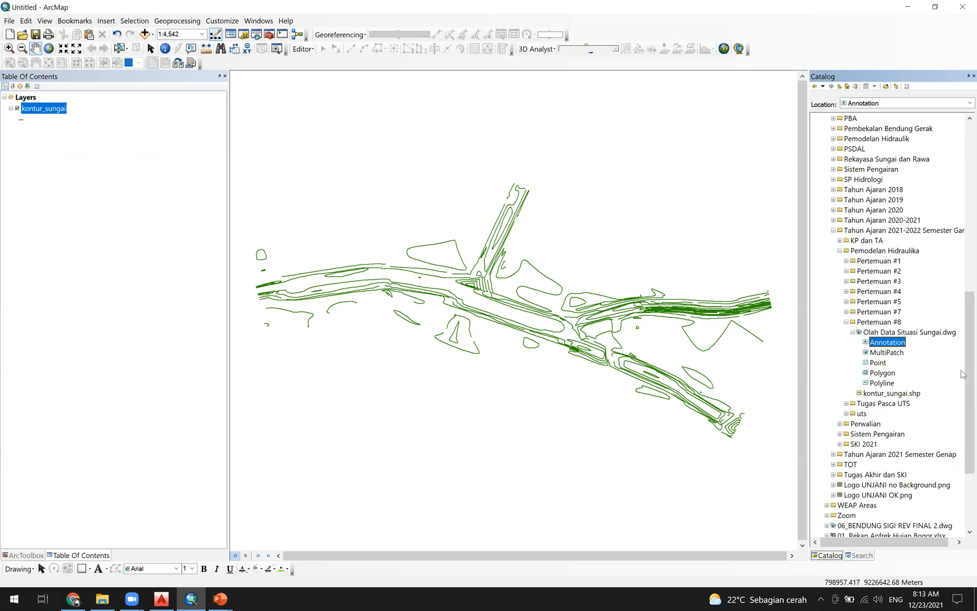
right_click(880, 346)
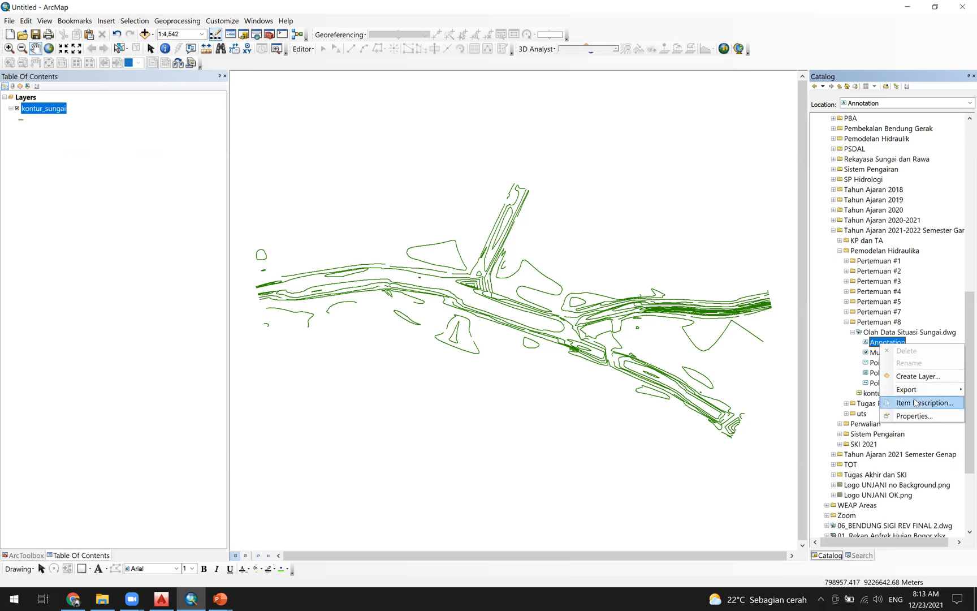
mouse_move(907, 389)
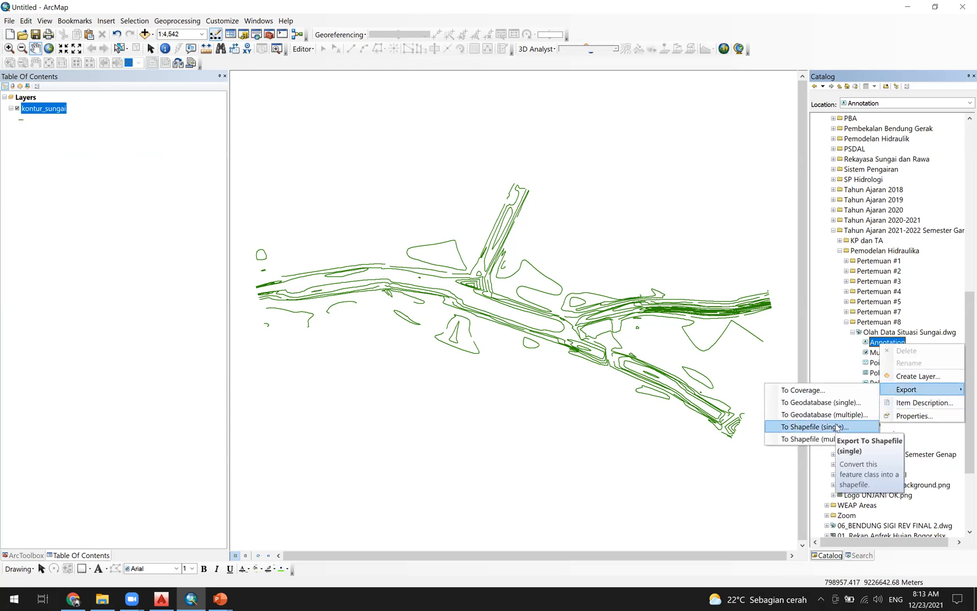
click(809, 426)
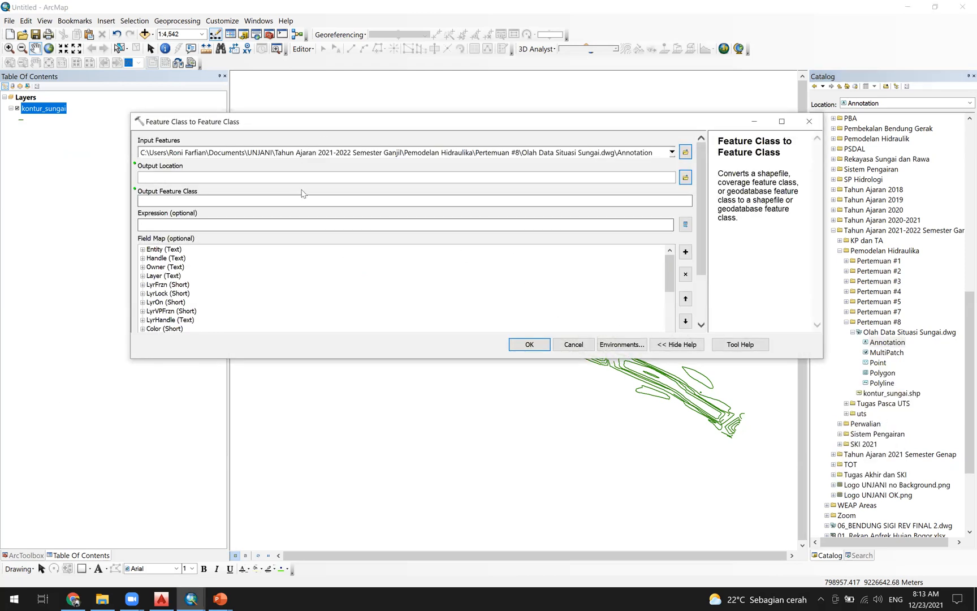
Set the export's output location to the folder Pertemuan #8 and name the output feature class titik_tinggi.
click(685, 179)
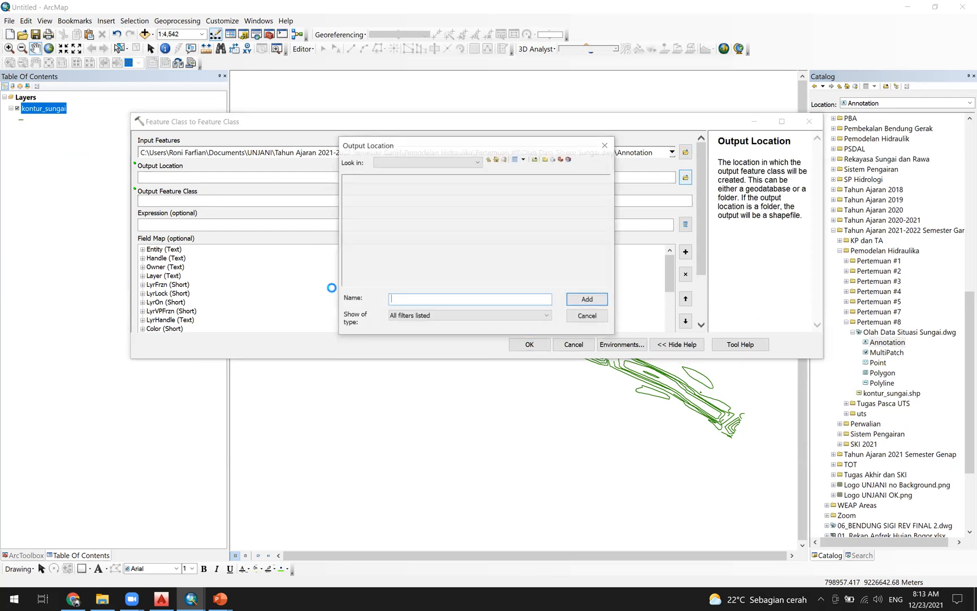
click(383, 243)
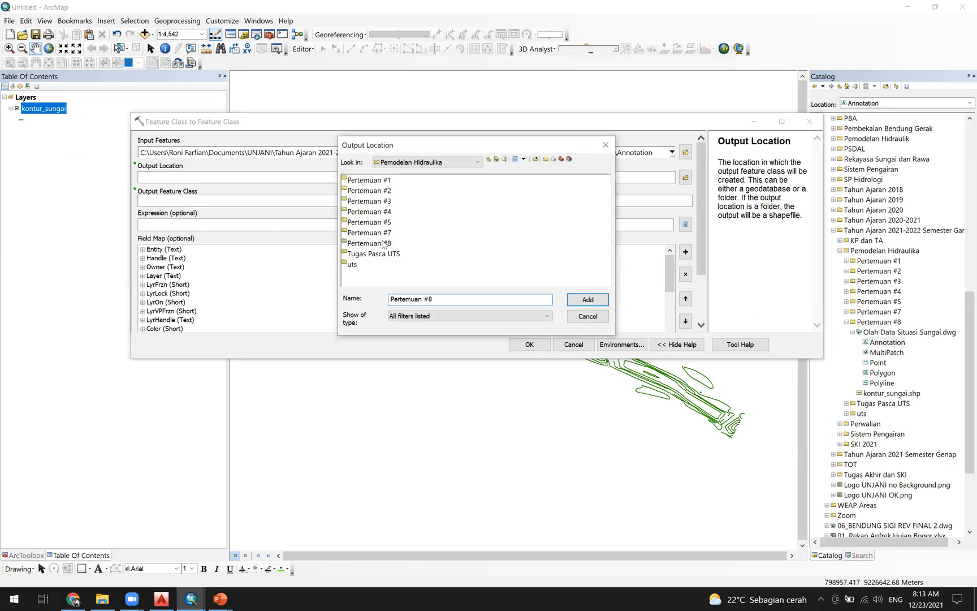
click(576, 298)
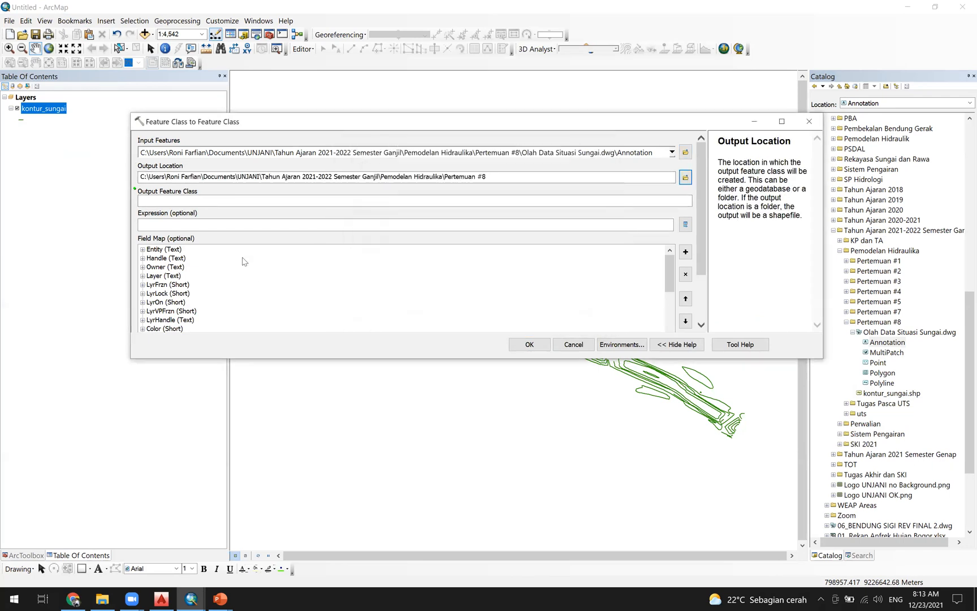
click(400, 202)
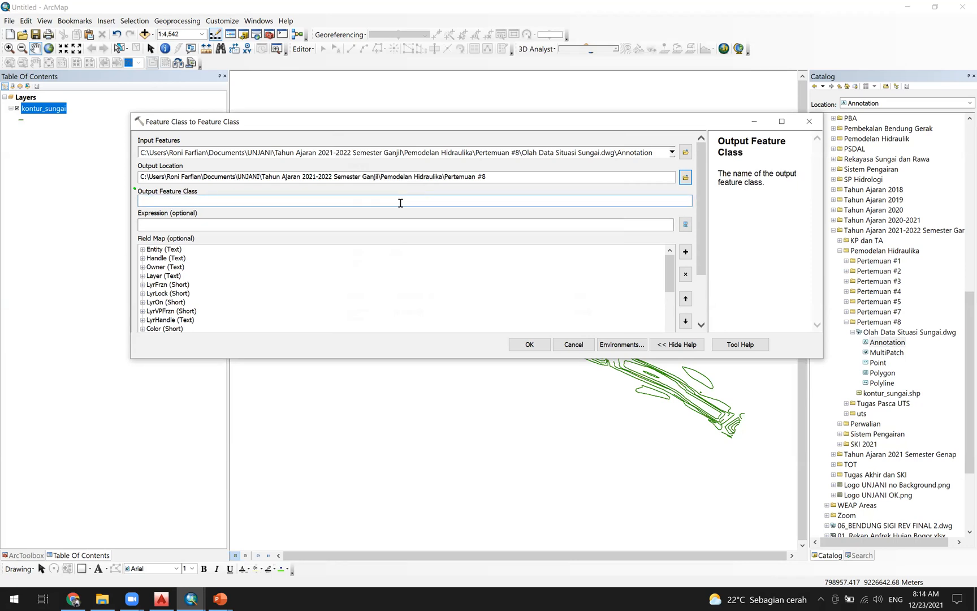
text(titik_tinggi)
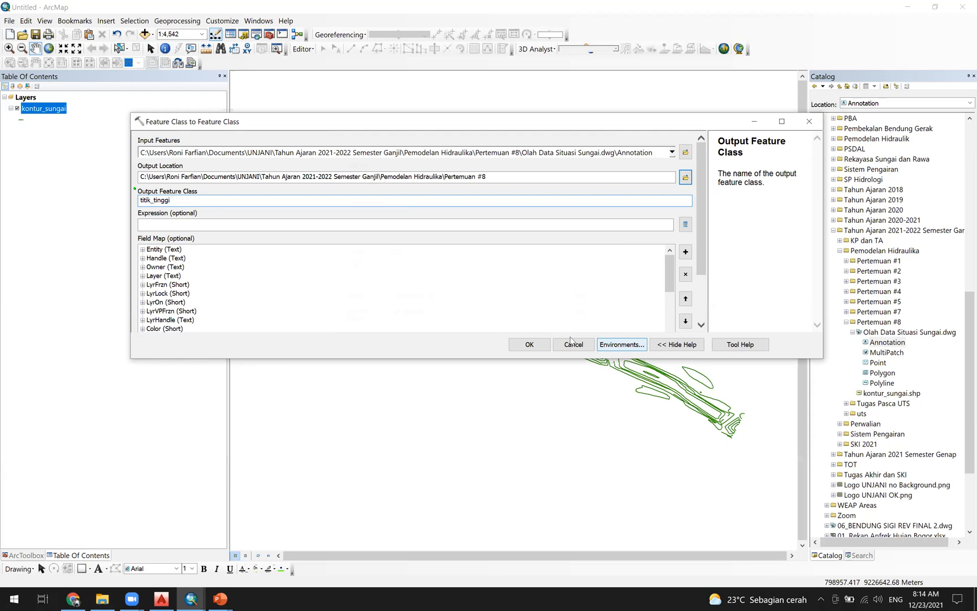
Set the output coordinate system in the environment settings to Same as Layer "kontur_sungai" and run the annotation export.
click(621, 345)
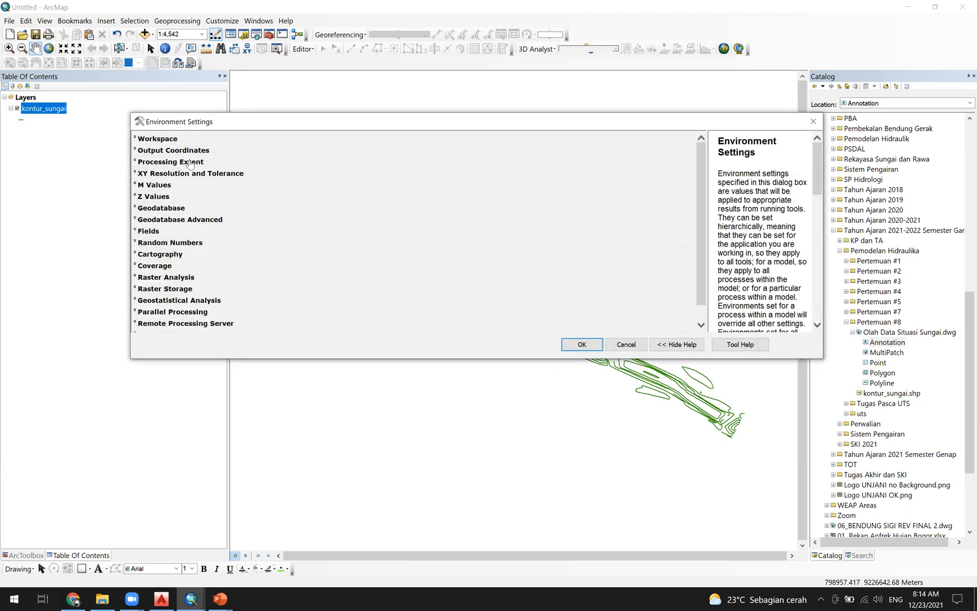
click(208, 152)
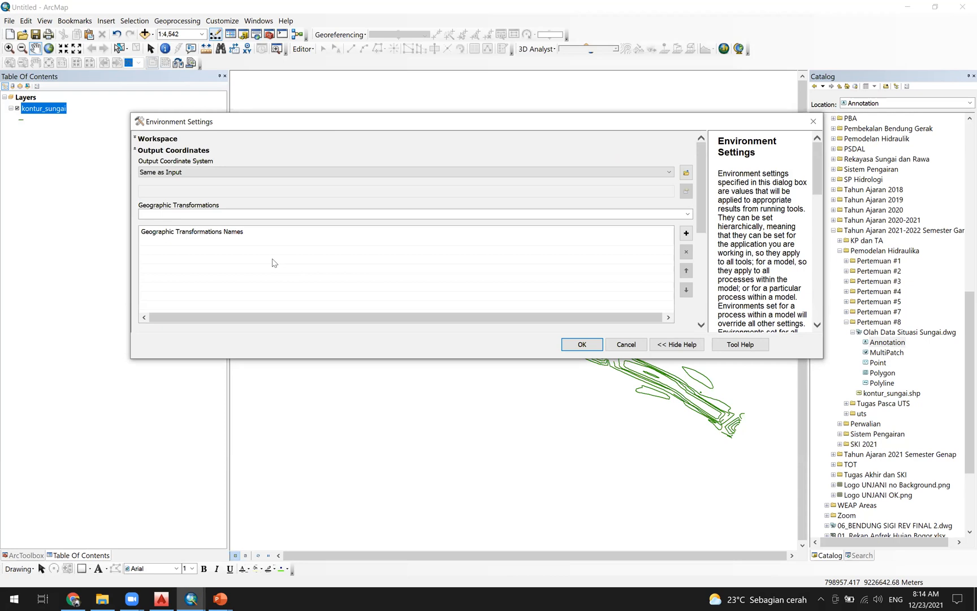
click(245, 172)
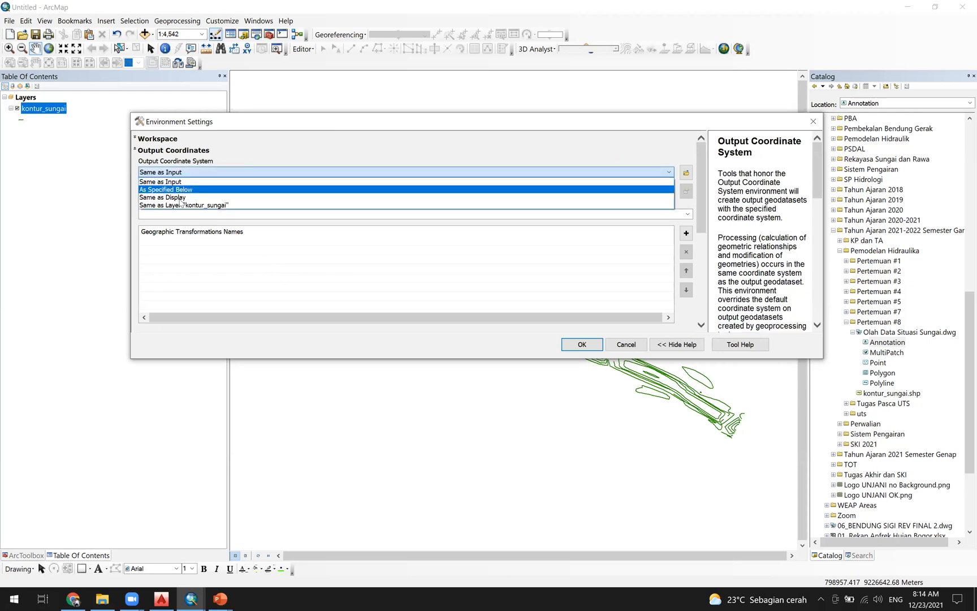
click(226, 205)
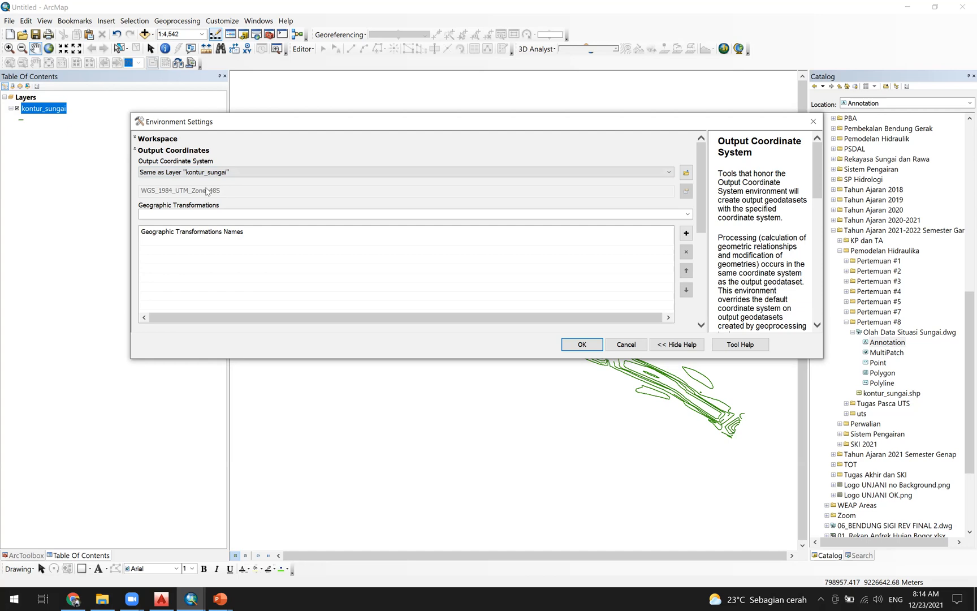
click(572, 344)
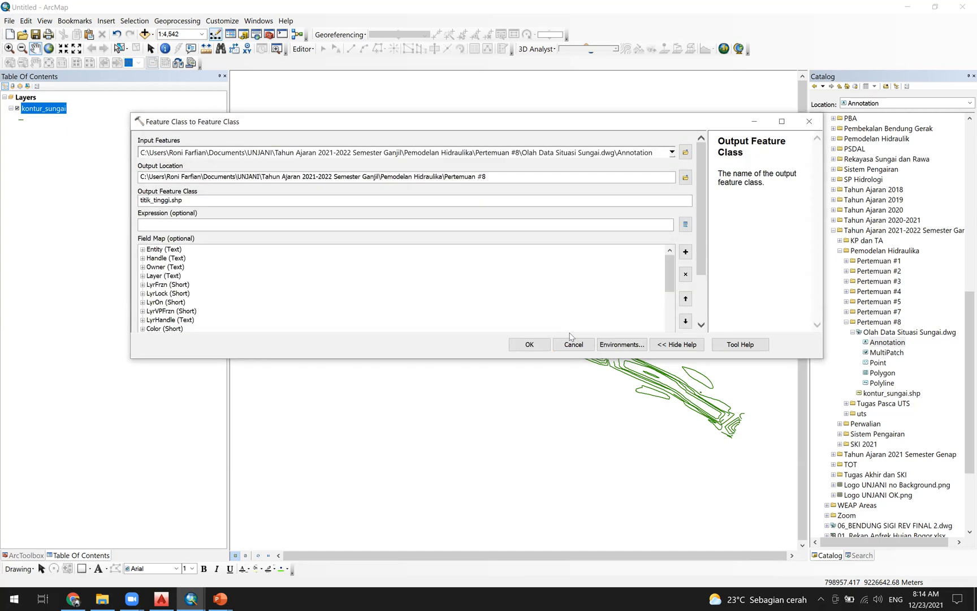
click(530, 344)
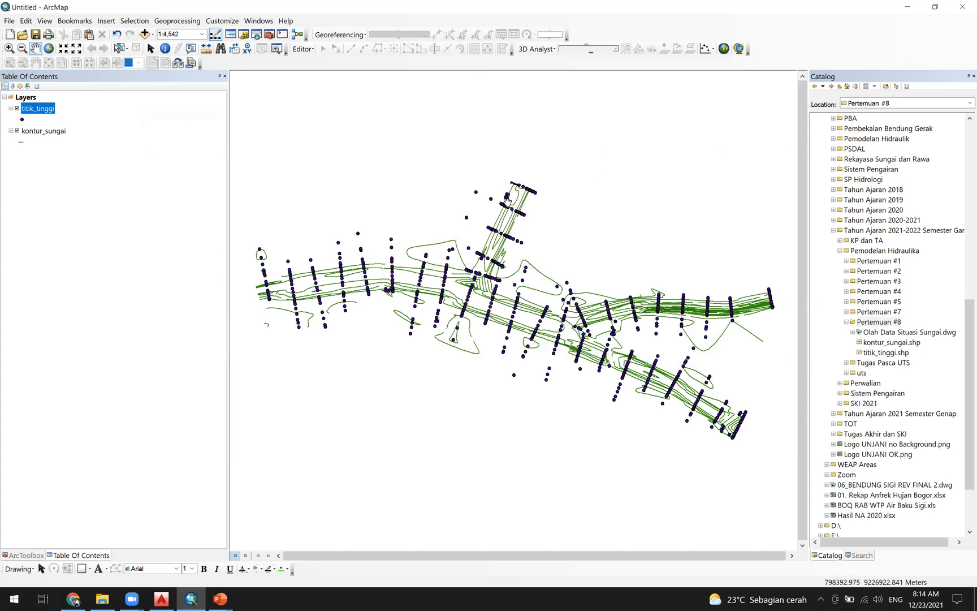
Open the titik_tinggi layer's attribute table and examine its Text and TxtMemo columns for the spot elevations.
scroll(512, 184, up, 2)
scroll(513, 184, down, 3)
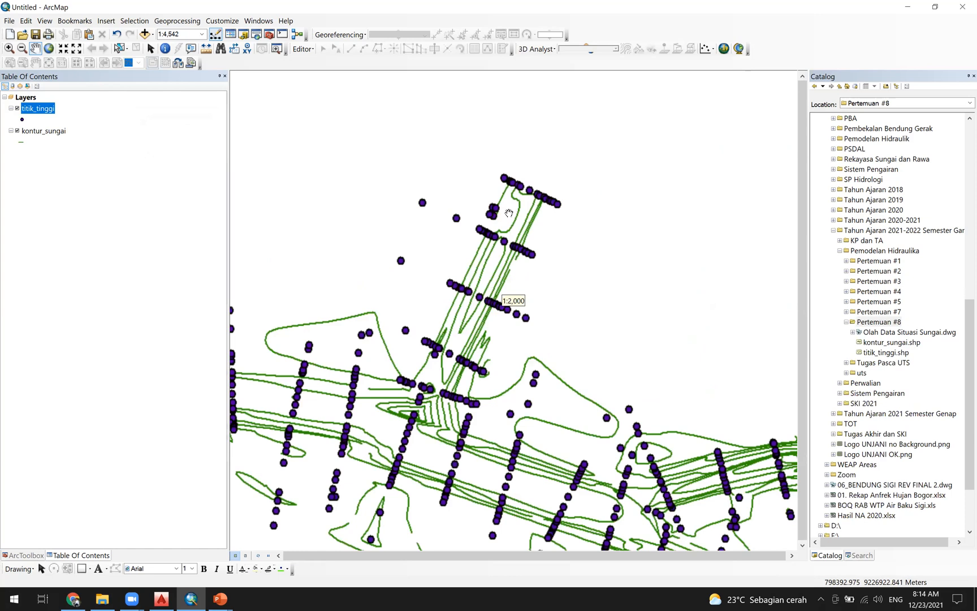
right_click(42, 113)
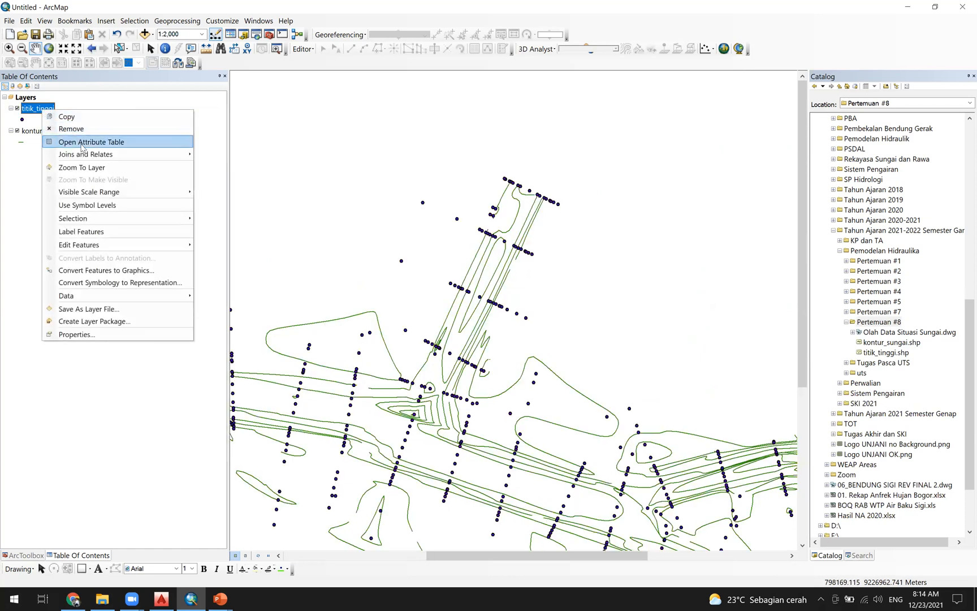
click(62, 141)
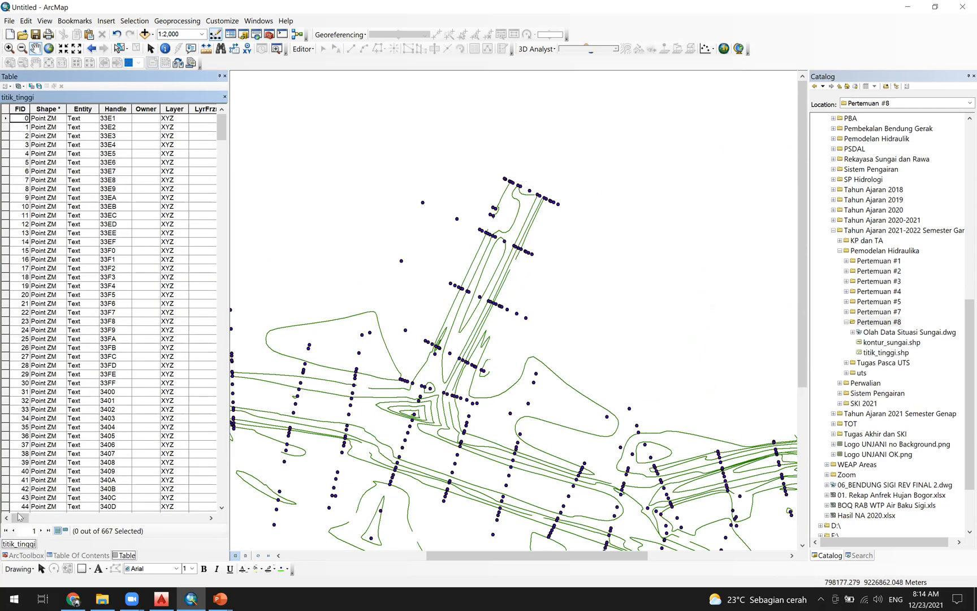
drag(19, 517, 203, 525)
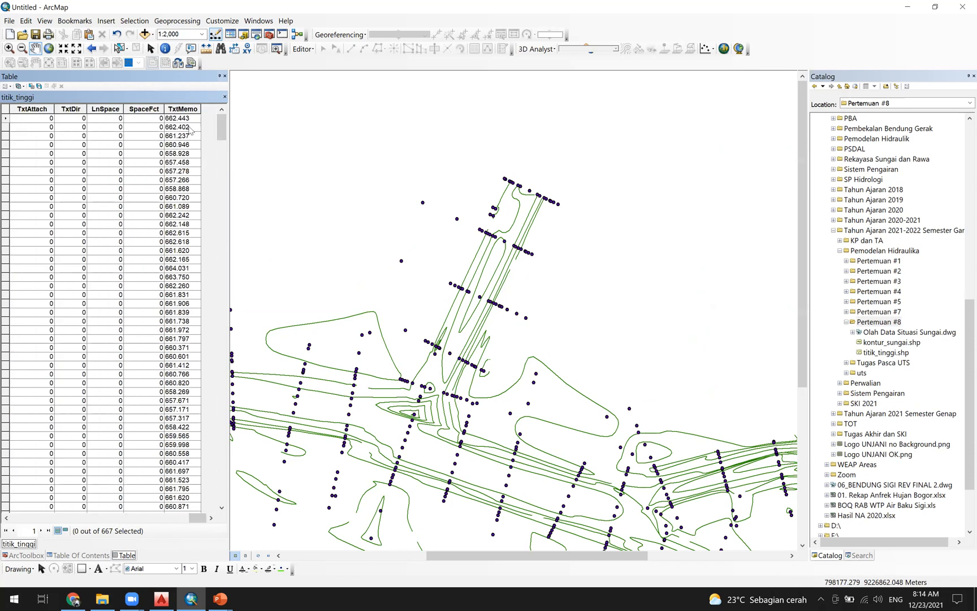
drag(224, 127, 242, 94)
drag(192, 521, 147, 518)
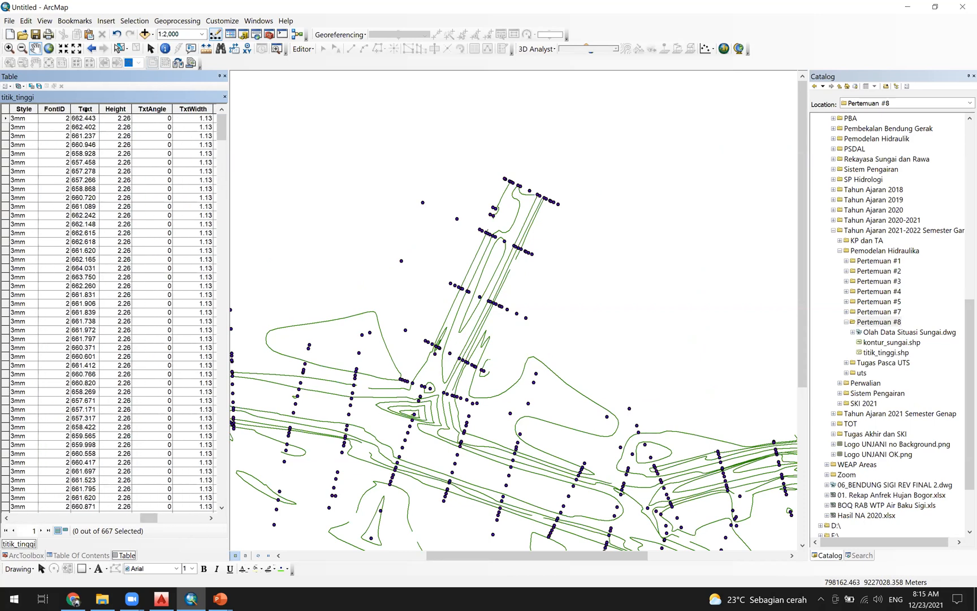
drag(151, 519, 210, 527)
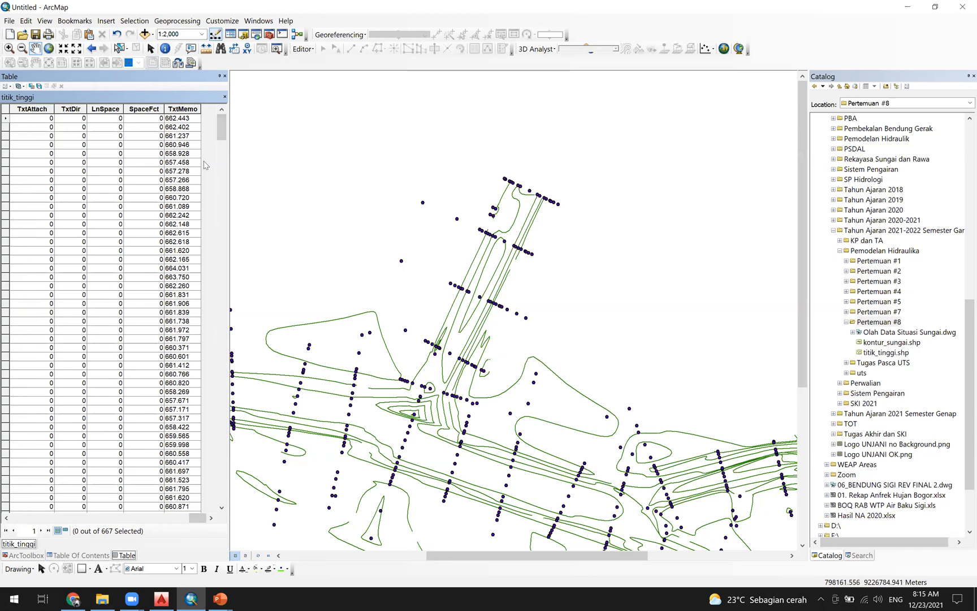
click(189, 108)
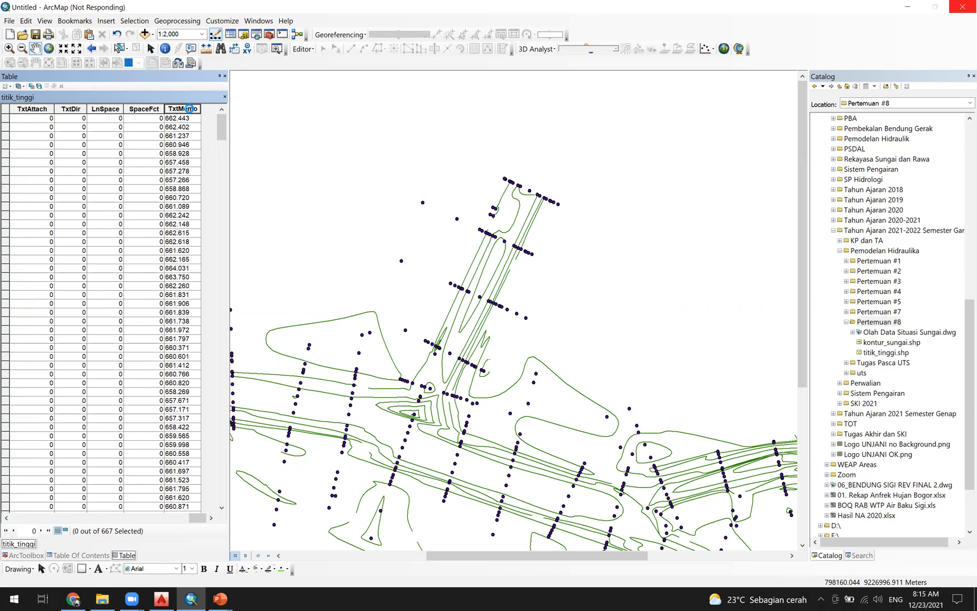
right_click(189, 108)
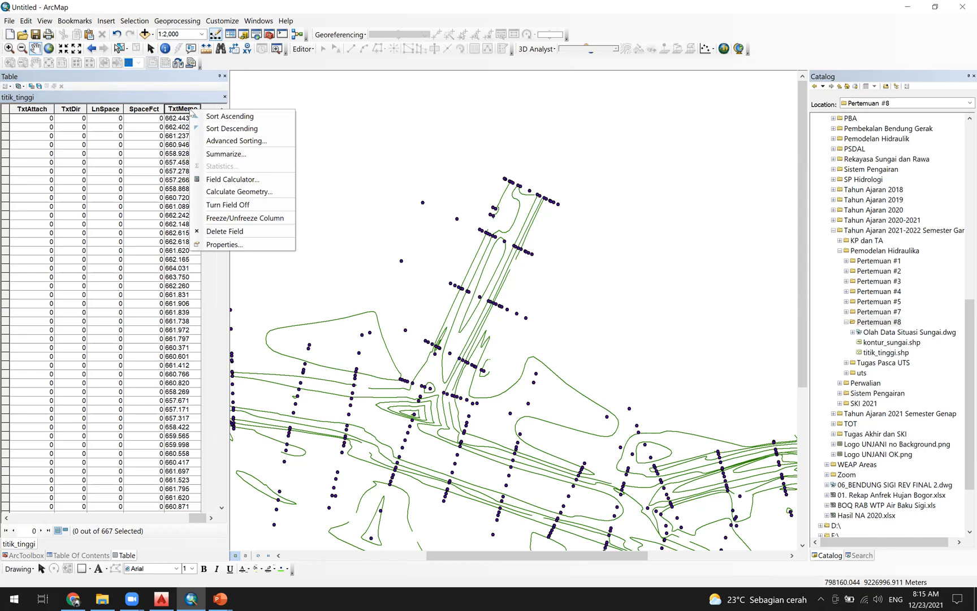
key(Escape)
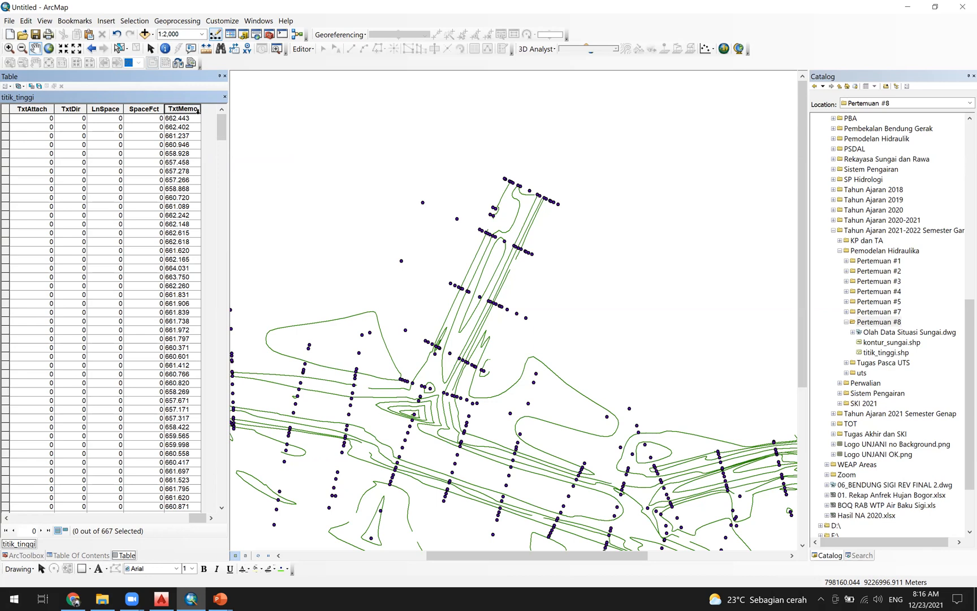
Add a Double field named Titik_tinggi to the titik_tinggi table, accepting the shortened name Titik_ting, and widen the table to show its column.
click(8, 86)
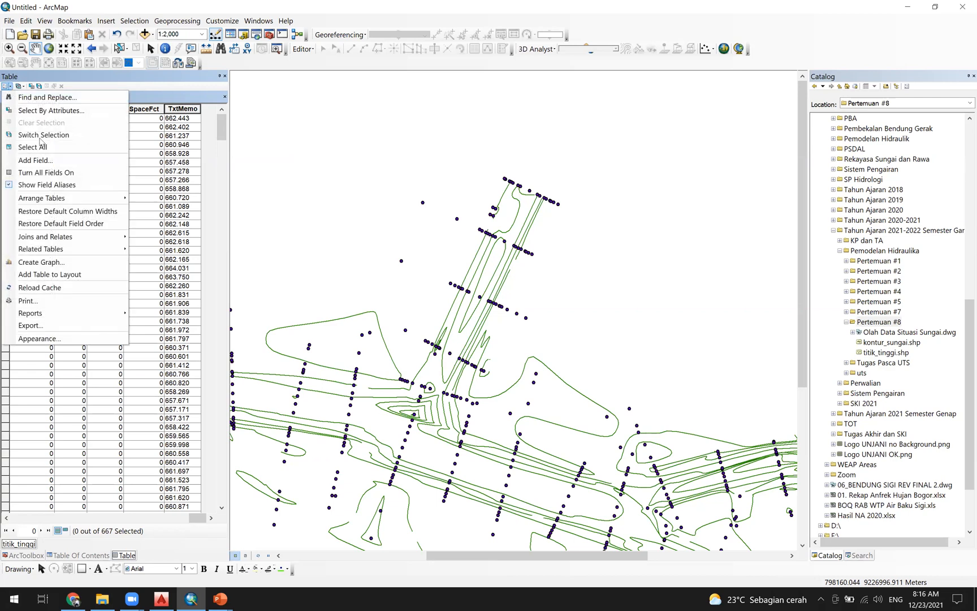
click(35, 160)
text(Titik_tinggi)
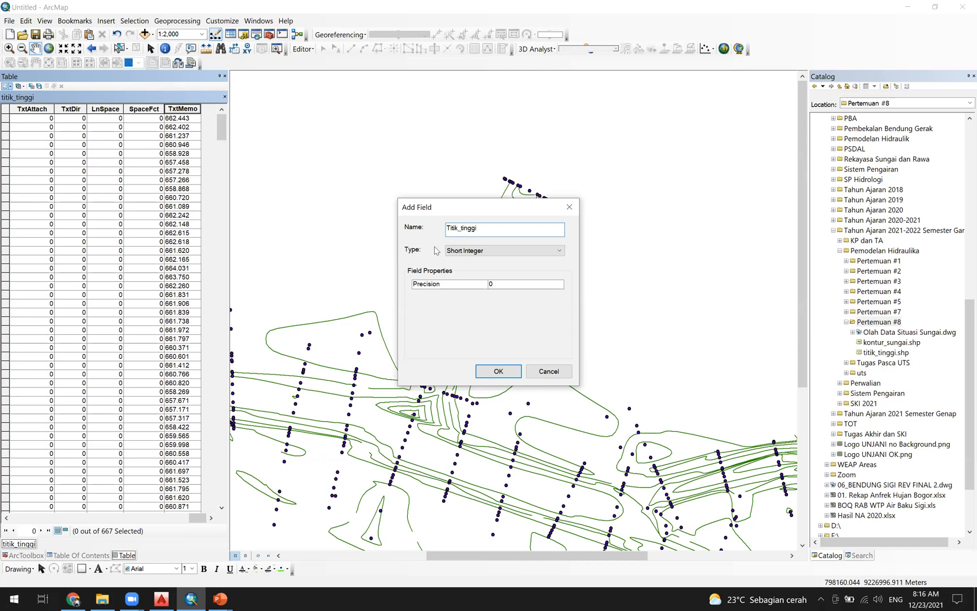
click(469, 251)
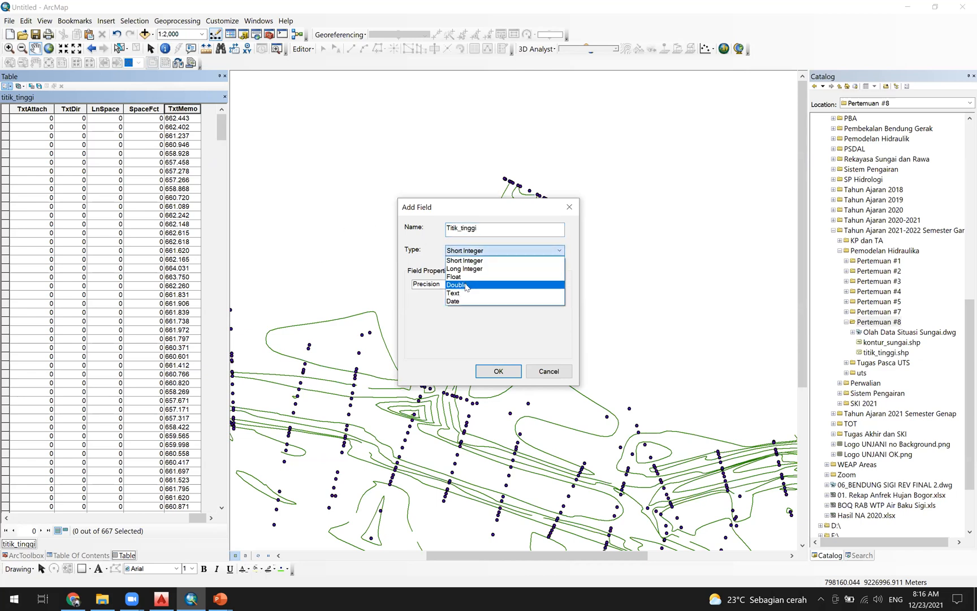
click(459, 285)
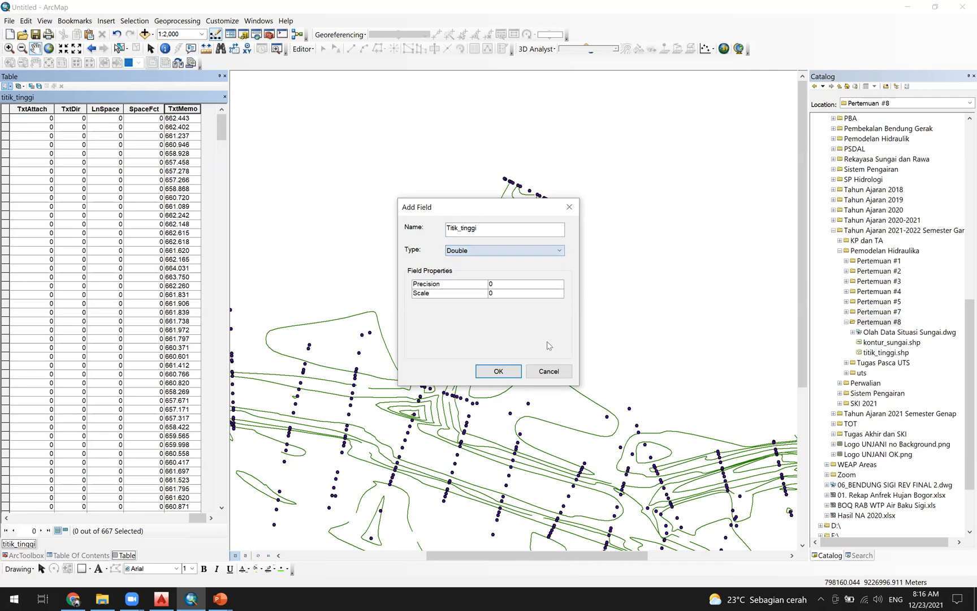
click(497, 373)
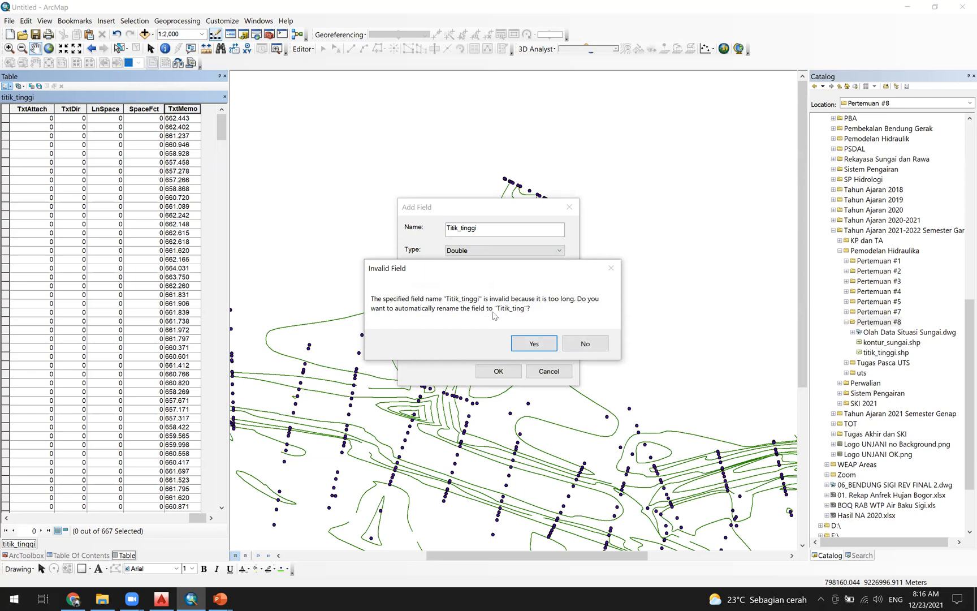
click(532, 346)
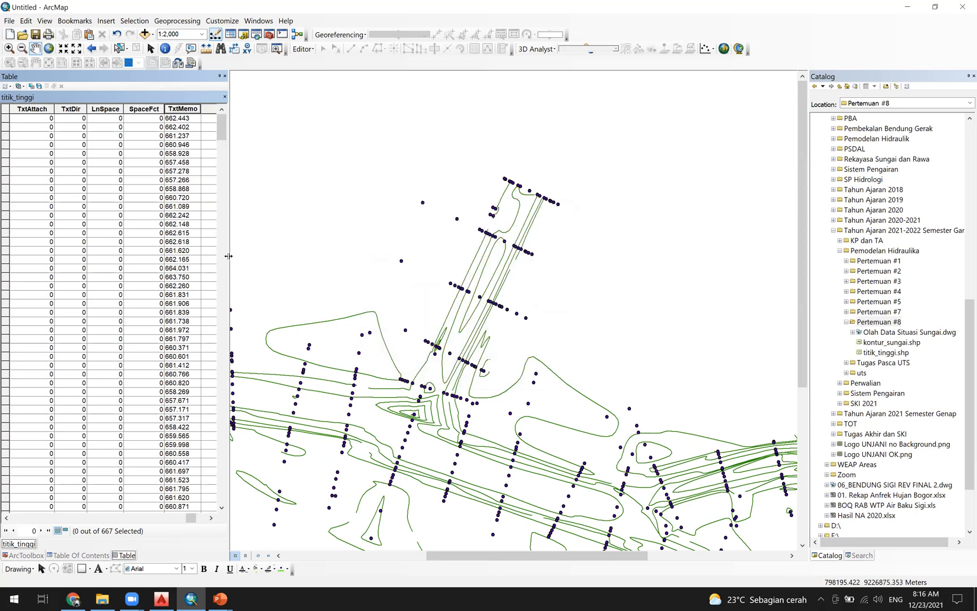
drag(229, 256, 300, 258)
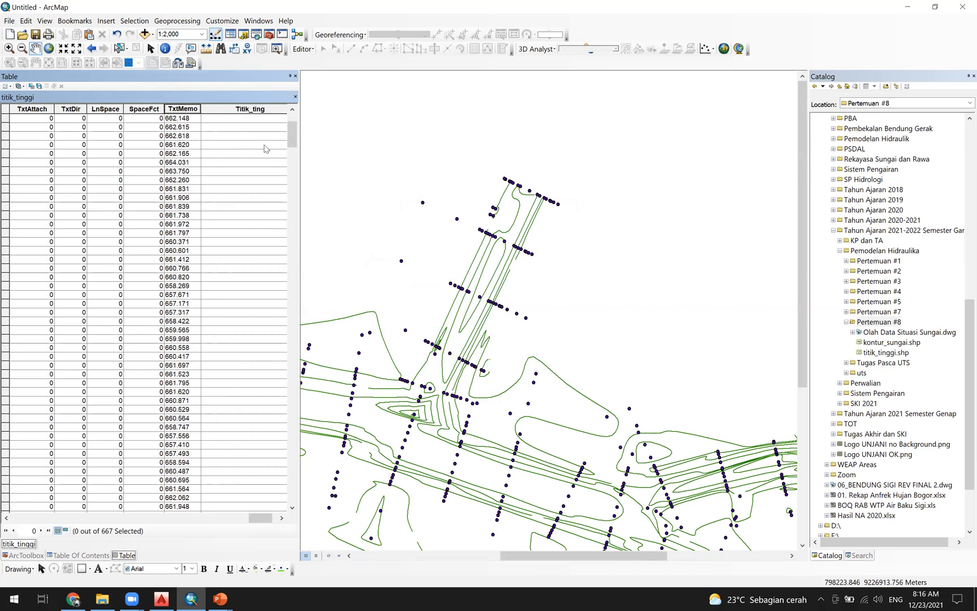
drag(293, 140, 293, 129)
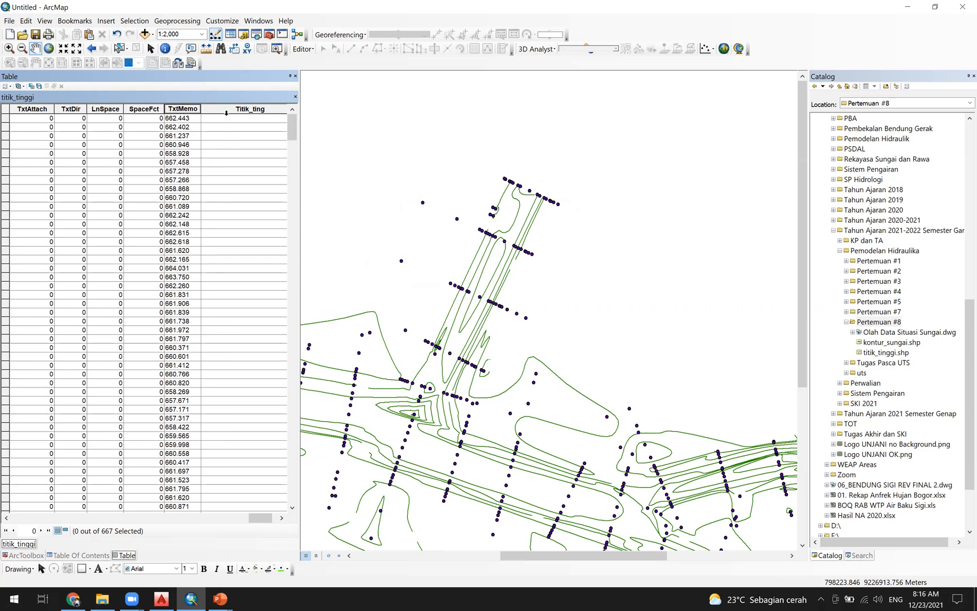
click(226, 135)
click(218, 121)
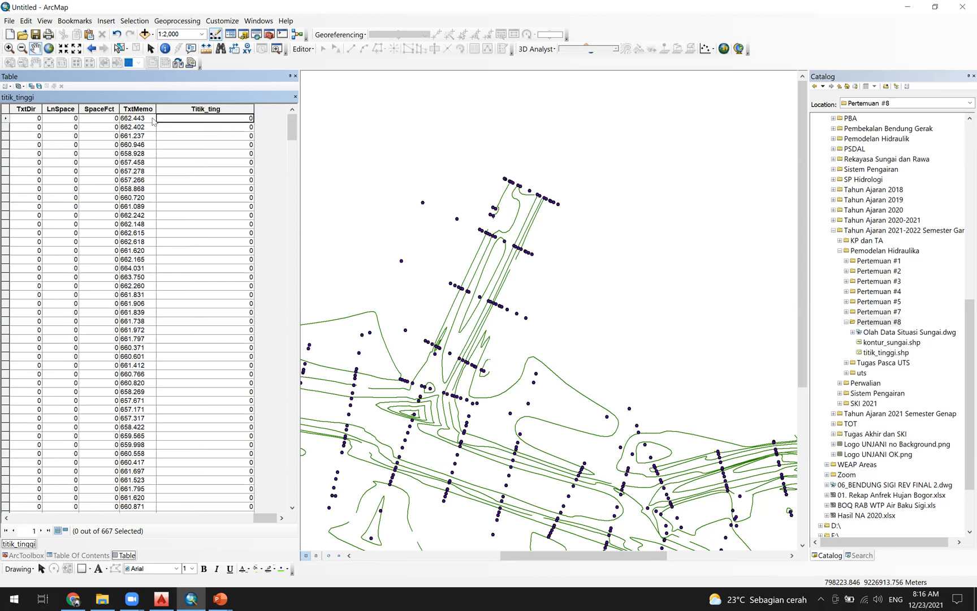
Check the data type of the TxtMemo field in its field properties.
click(140, 111)
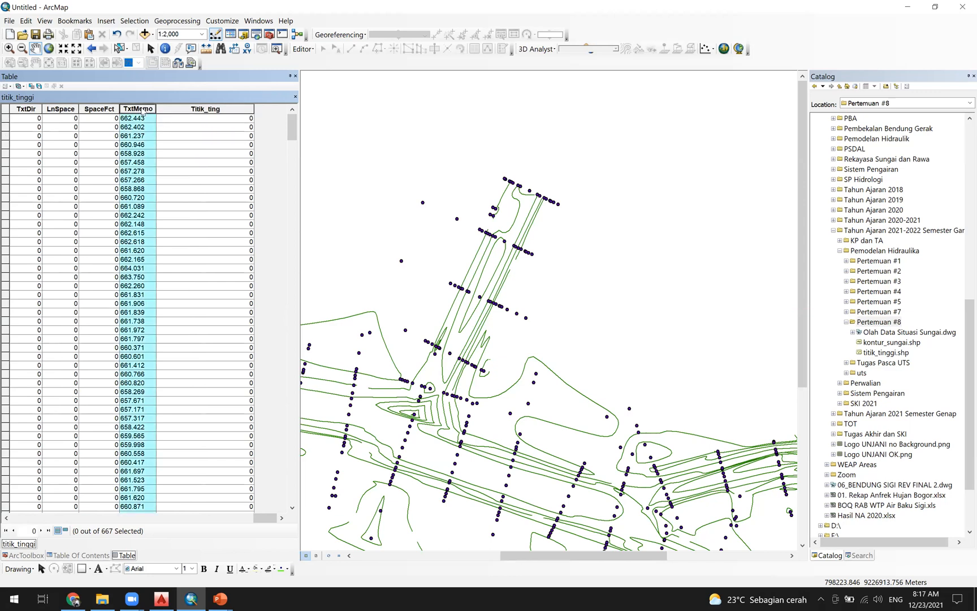
right_click(140, 112)
click(195, 243)
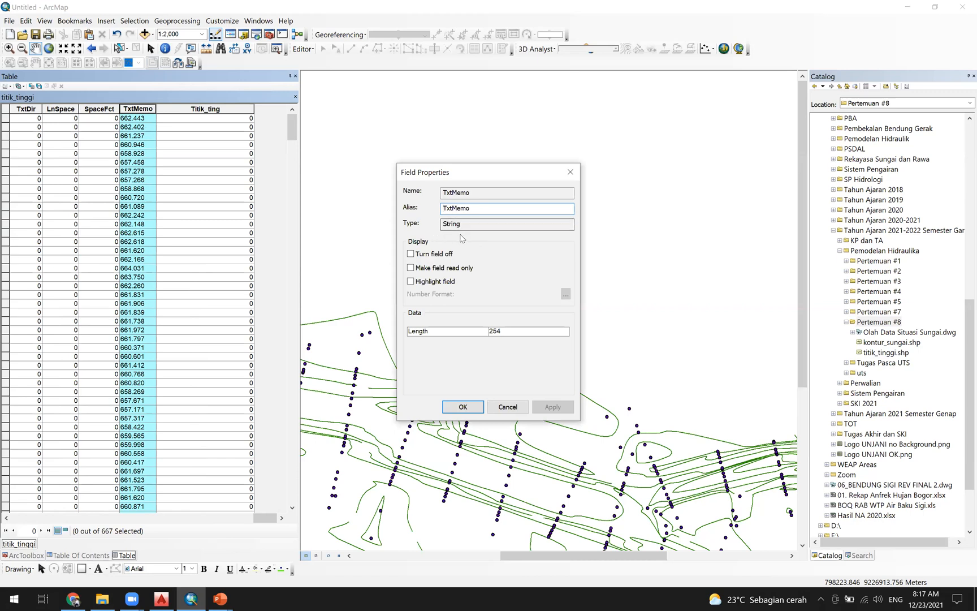
click(508, 406)
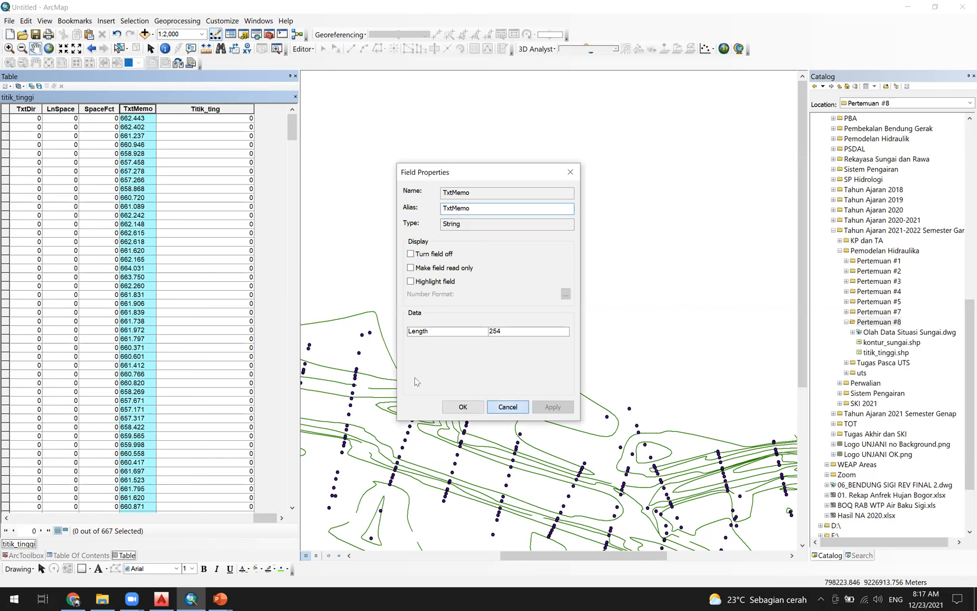
click(193, 144)
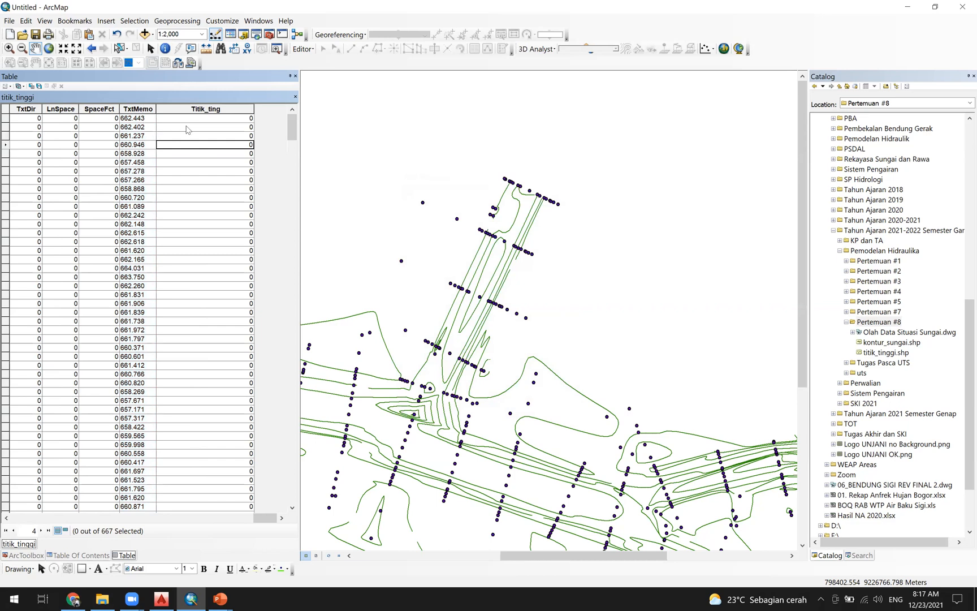
Calculate the Titik_ting field as TxtMemo multiplied by 2 with the Field Calculator.
click(207, 109)
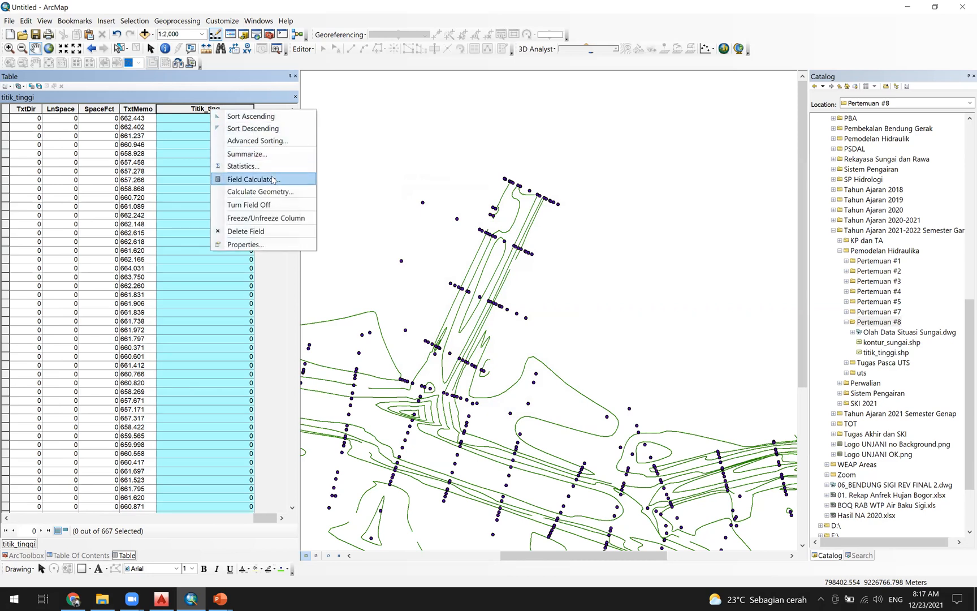
click(275, 180)
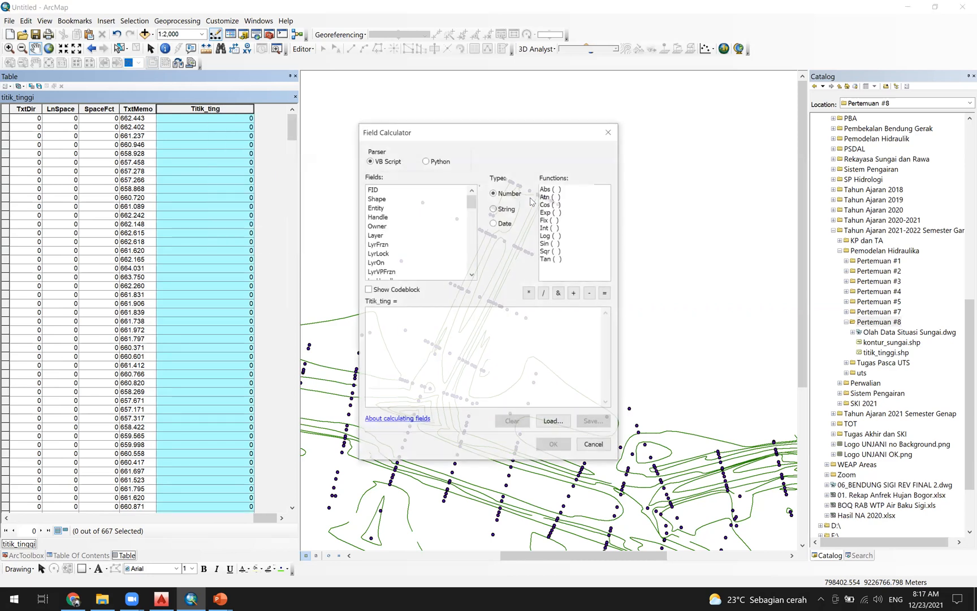
drag(516, 137, 556, 134)
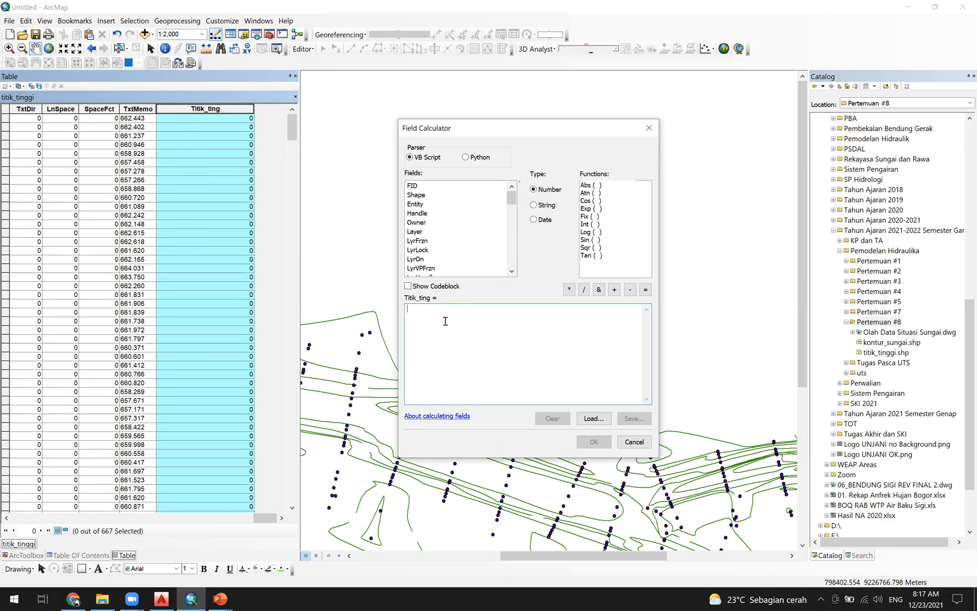
scroll(513, 233, down, 5)
scroll(513, 233, down, 5)
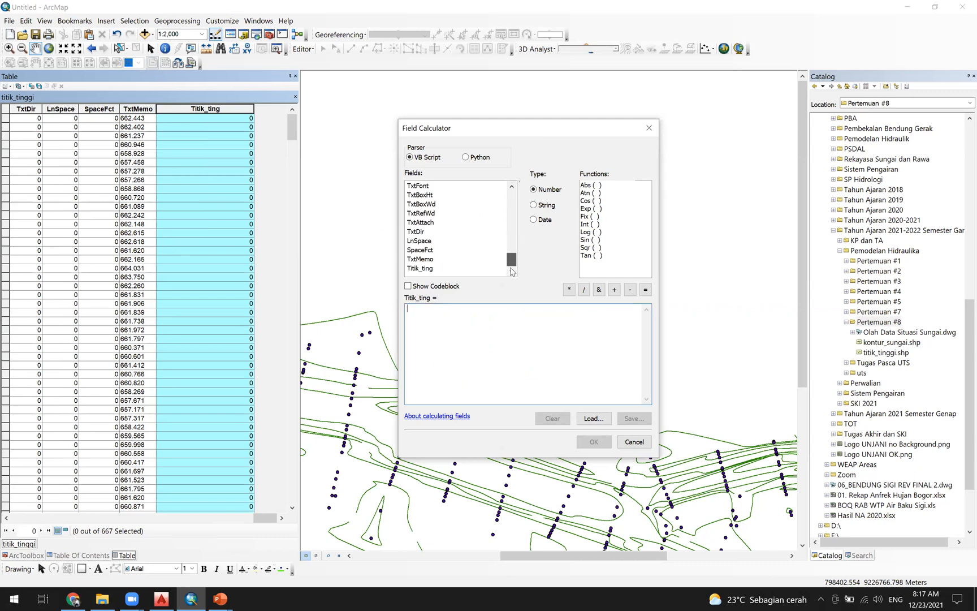
double_click(425, 259)
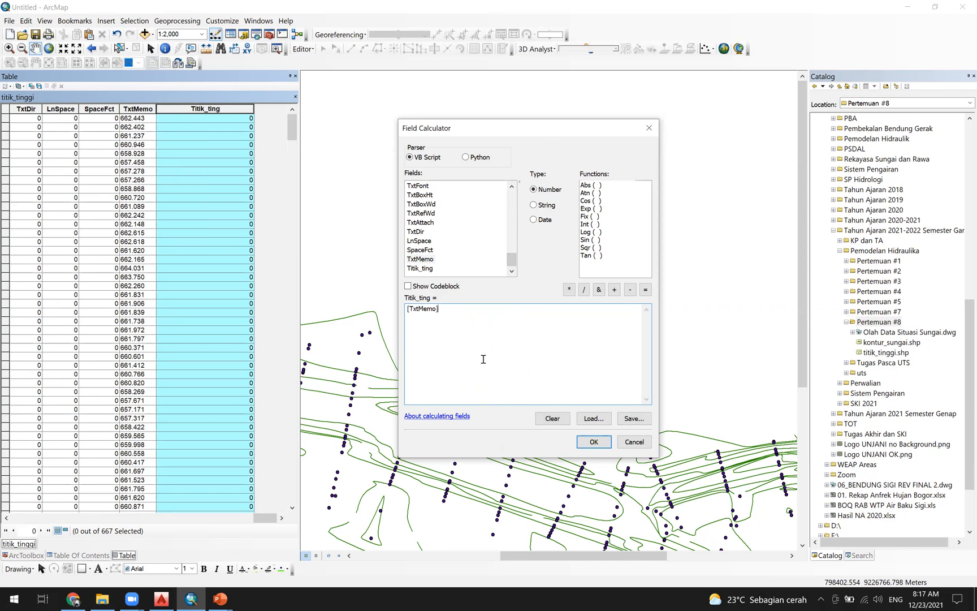
click(568, 290)
click(595, 441)
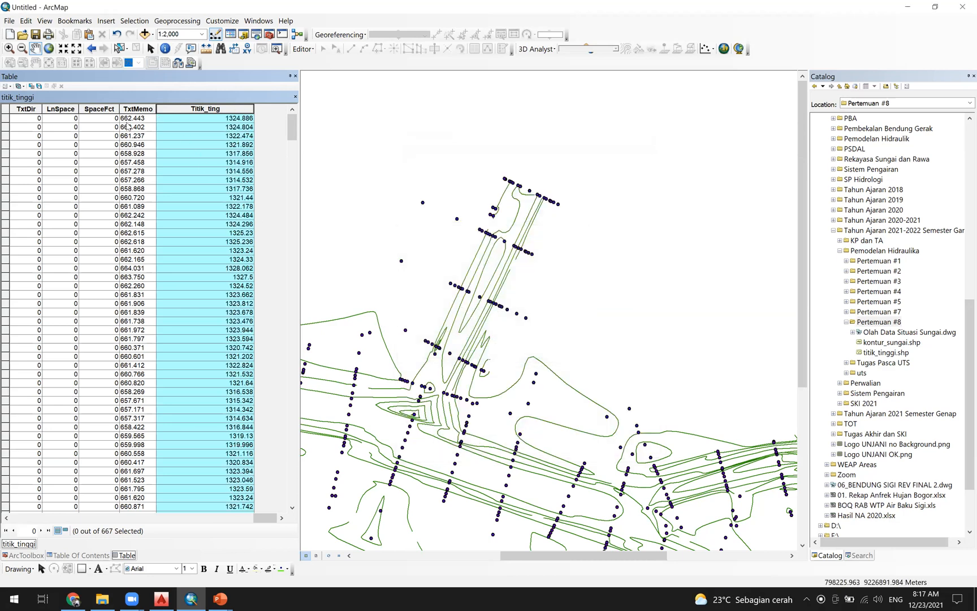
click(130, 119)
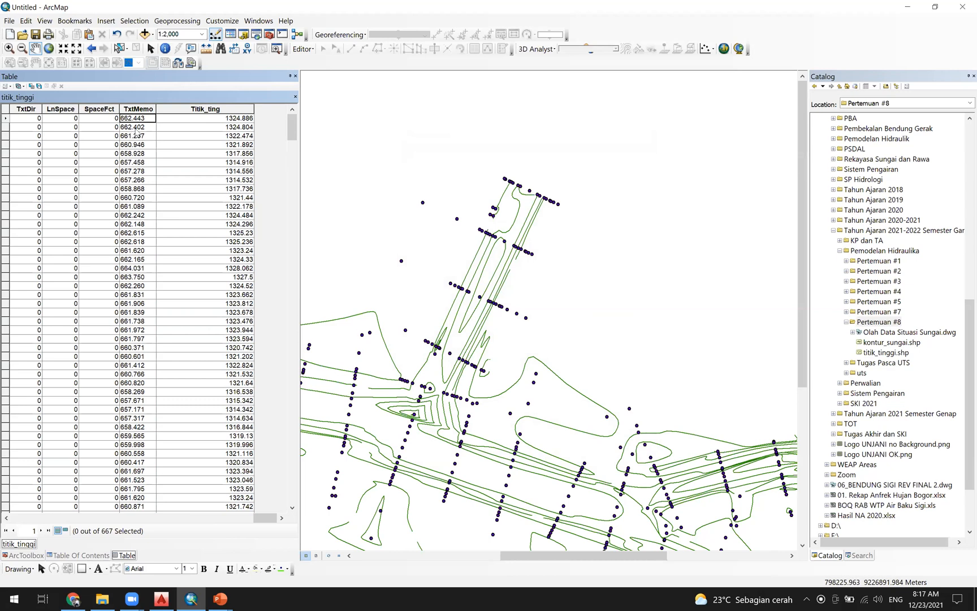
Recalculate the Titik_ting field with the expression [TxtMemo] in the Field Calculator.
right_click(216, 111)
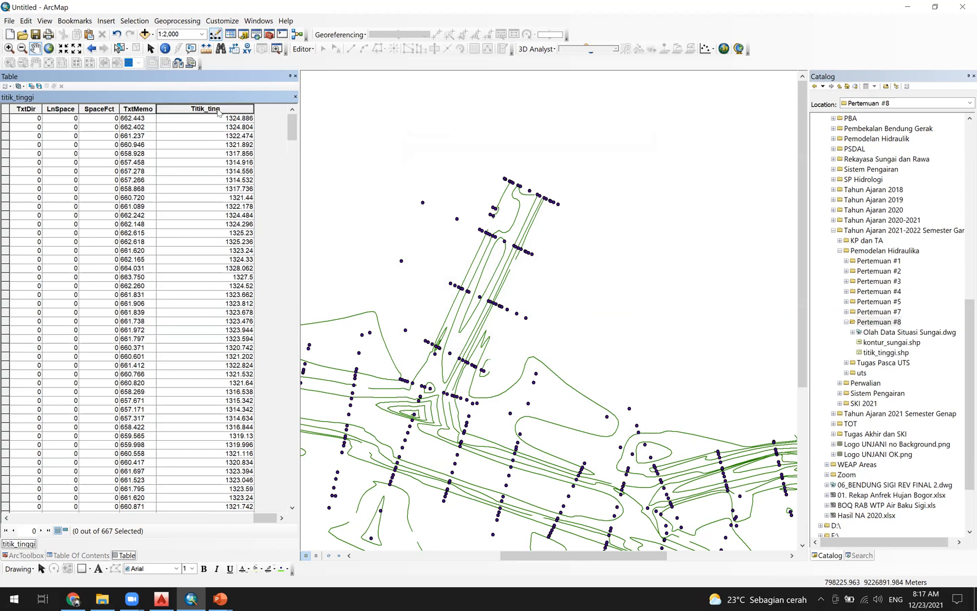
click(276, 180)
drag(473, 203, 473, 271)
click(429, 316)
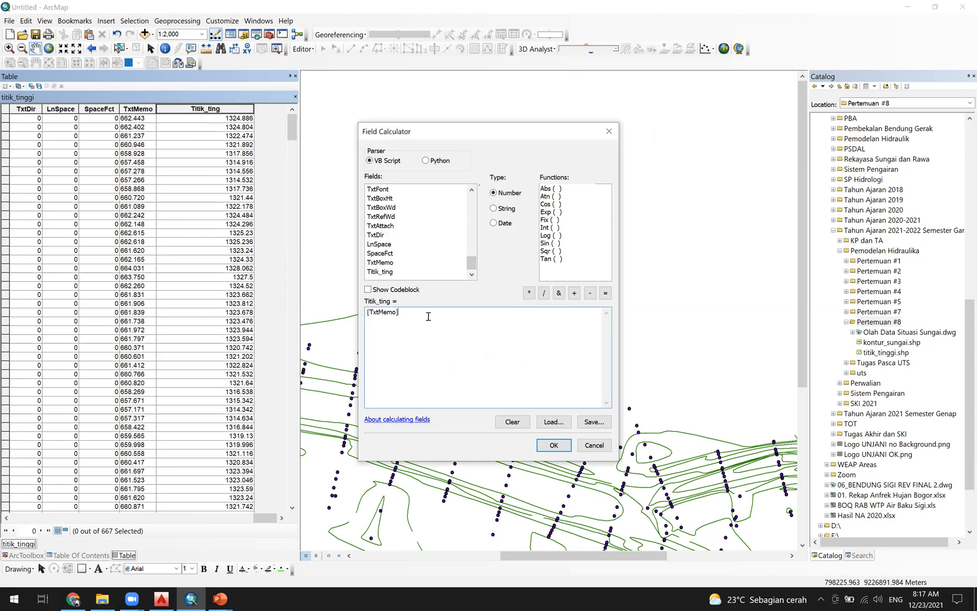
click(539, 448)
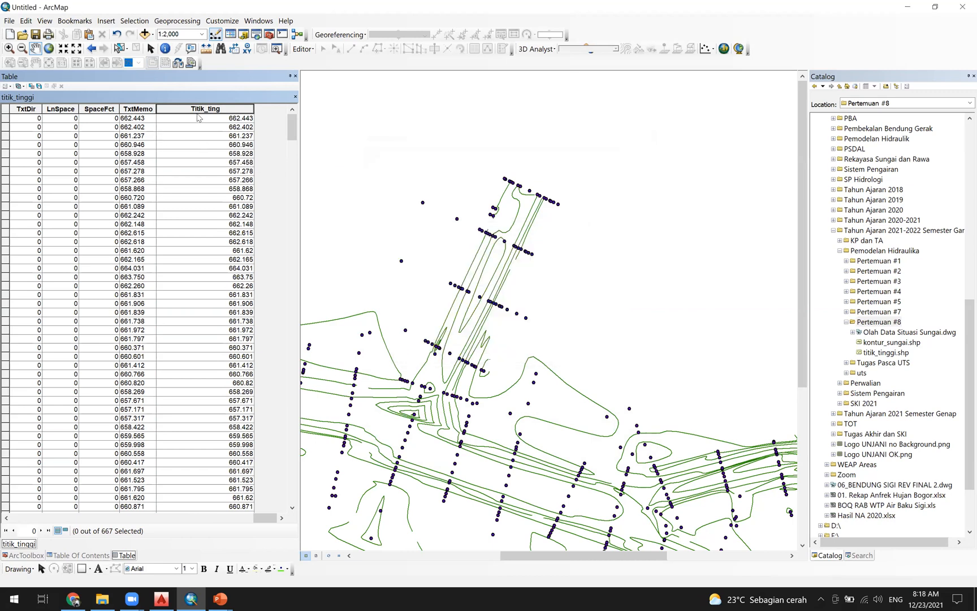
Compare the data types of the TxtMemo and Titik_ting fields in their field properties.
right_click(151, 111)
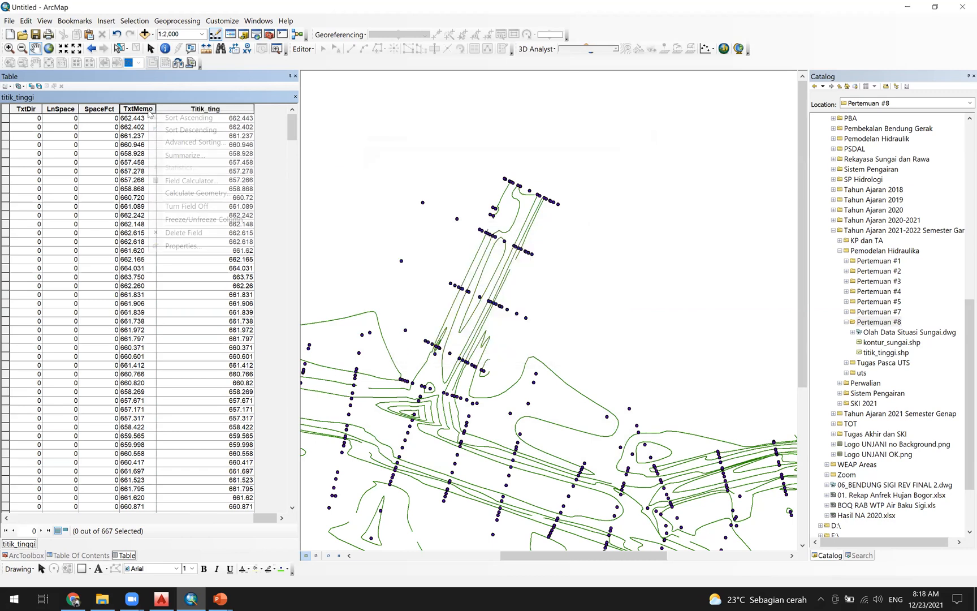
click(204, 247)
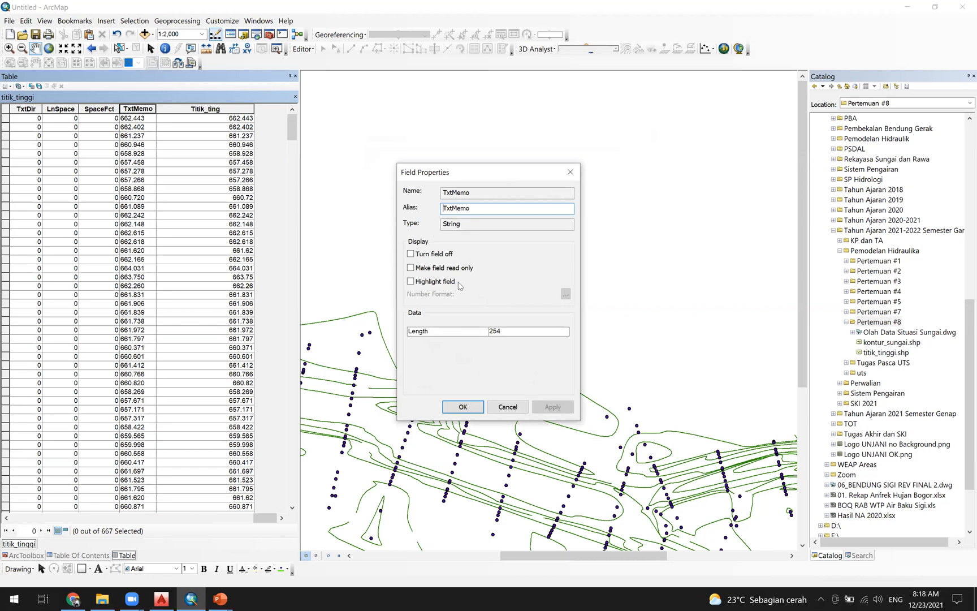
click(489, 408)
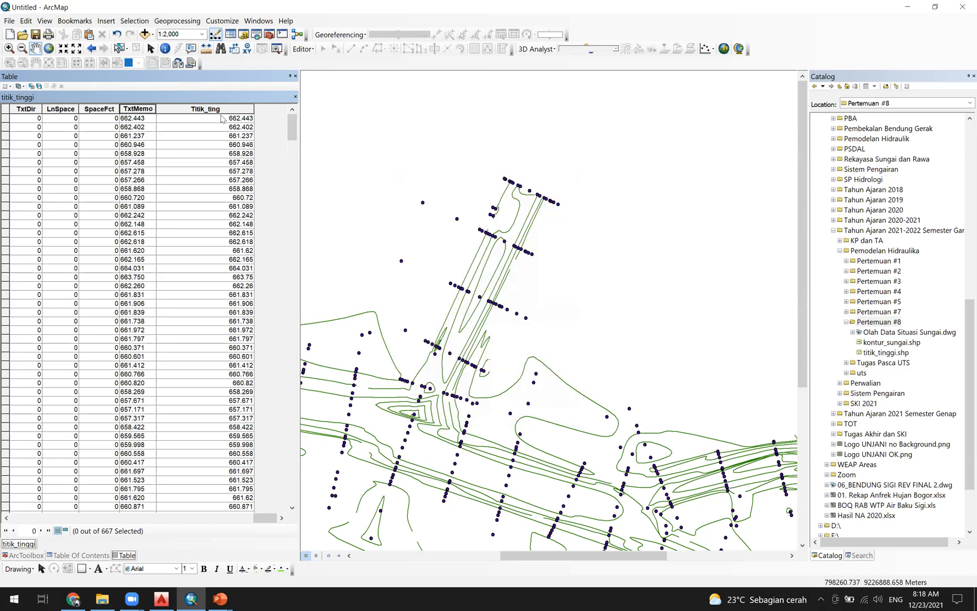
right_click(221, 111)
click(266, 245)
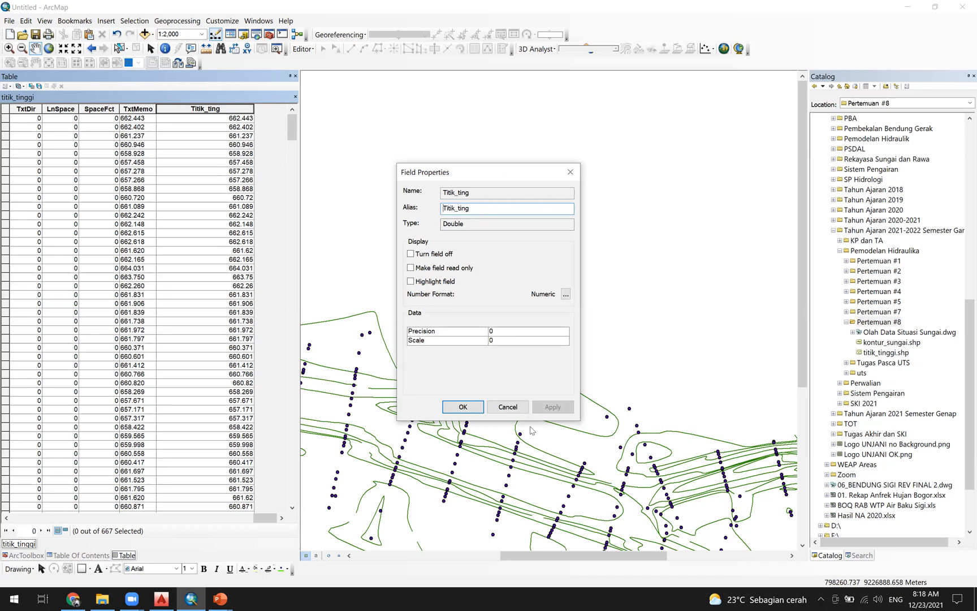
click(507, 407)
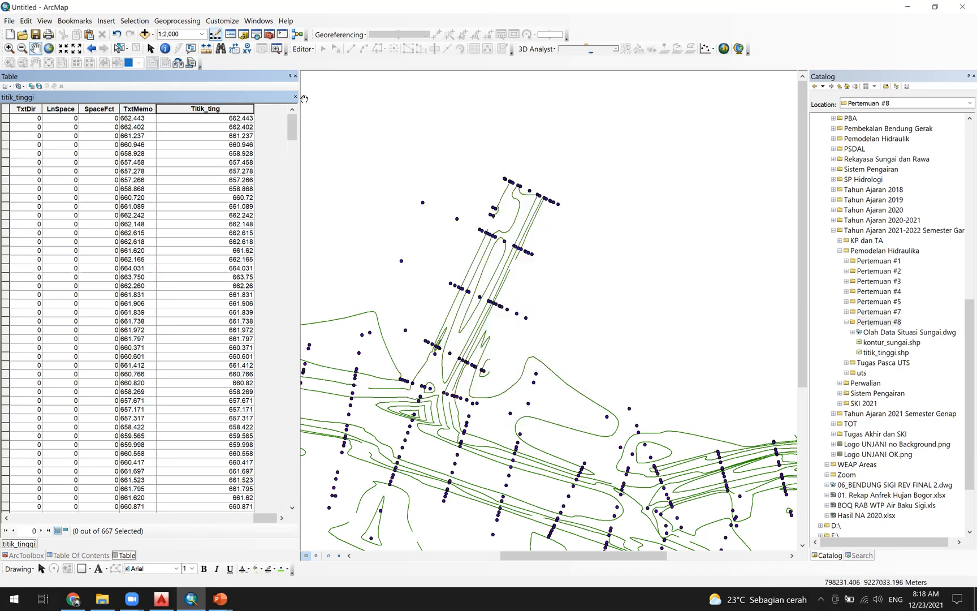
Close the attribute table, narrow the table of contents, and show the whole survey in the map at 1:4,000.
click(295, 76)
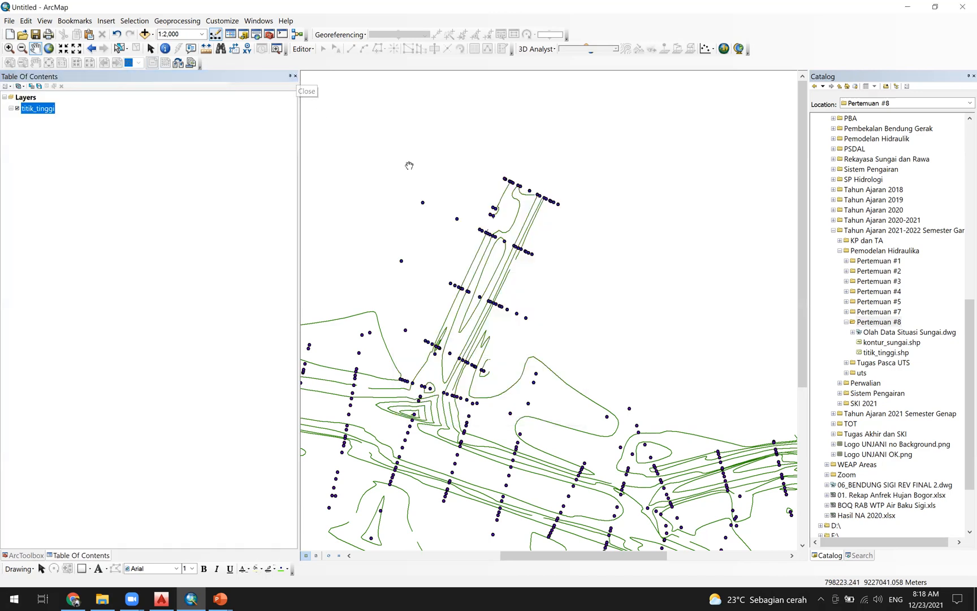
drag(301, 182, 143, 186)
scroll(463, 181, up, 3)
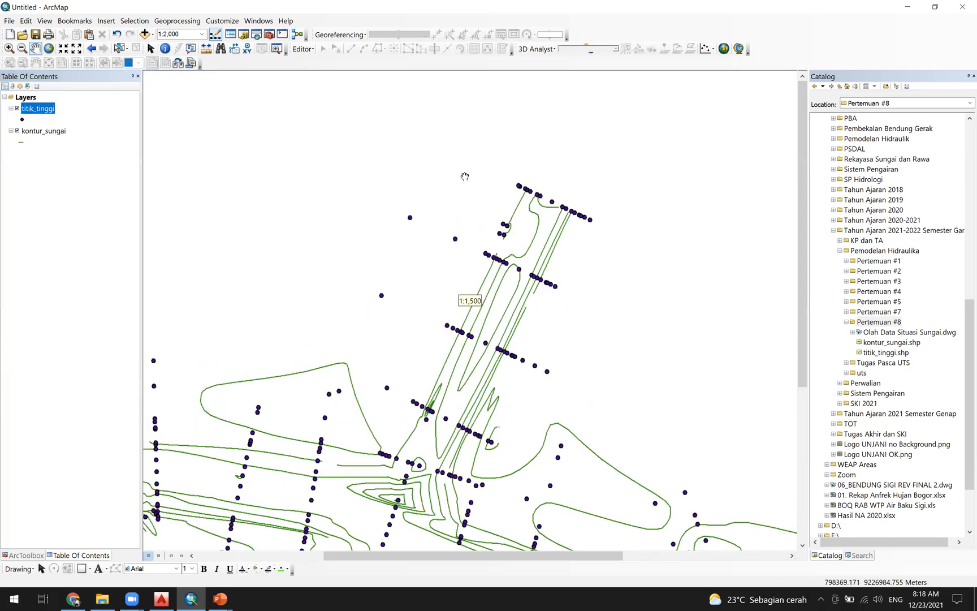
scroll(462, 188, down, 4)
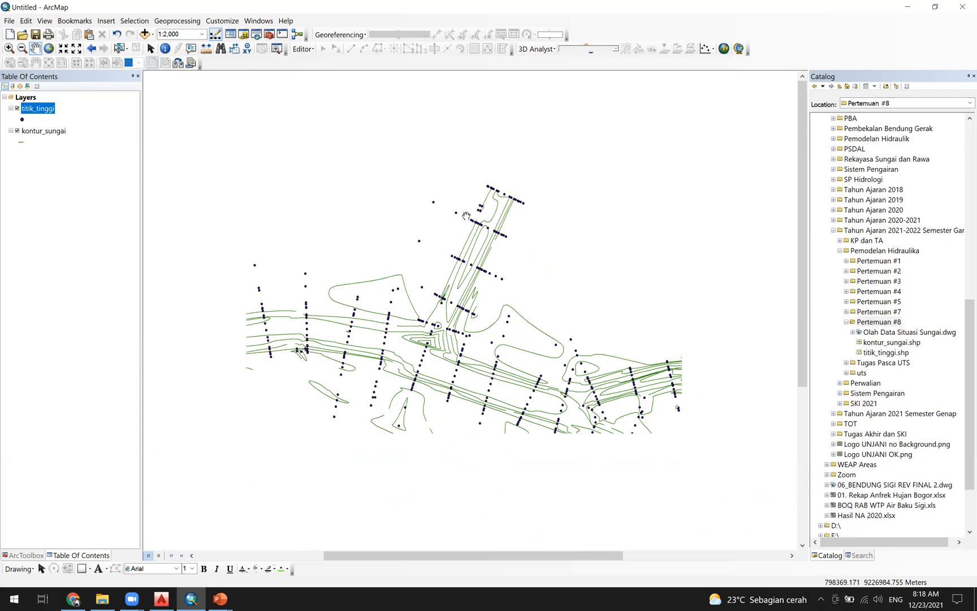
scroll(466, 216, down, 1)
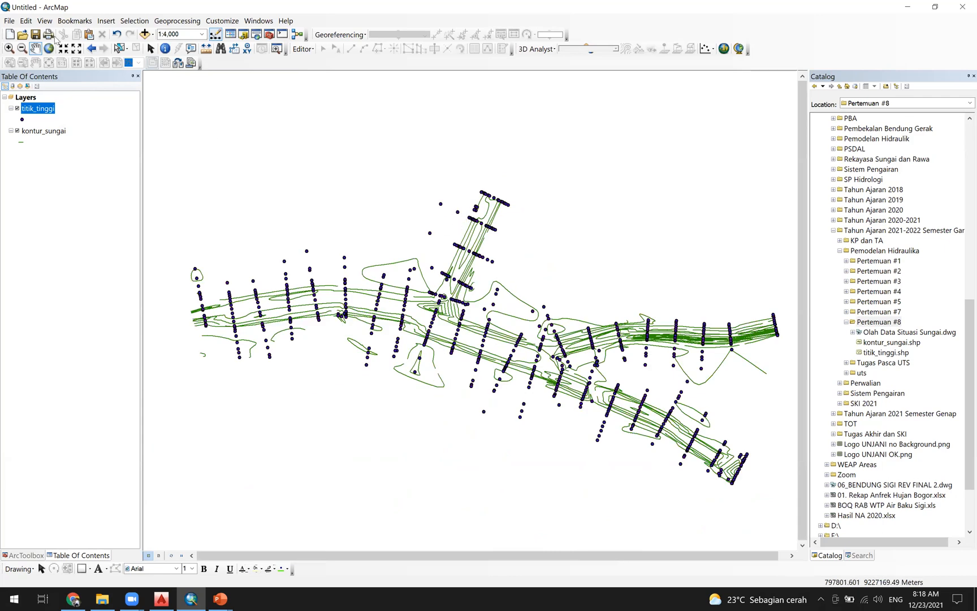
Save the map document as "olah data sungai" in the Pertemuan #8 folder under UNJANI's Tahun Ajaran 2021-2022 Semester Ganjil, Pemodelan Hidraulika.
key(ctrl+s)
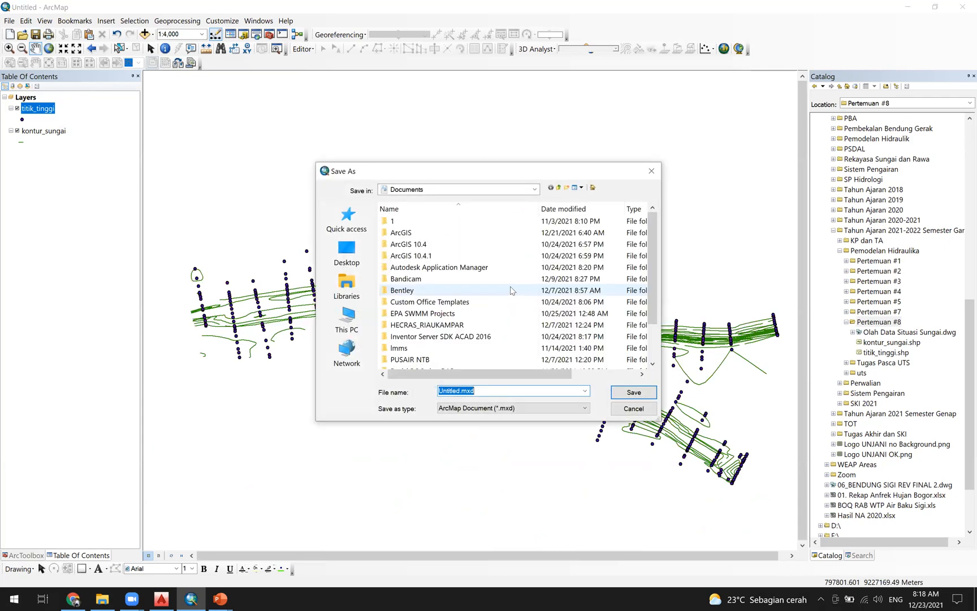
scroll(445, 307, down, 2)
double_click(416, 336)
scroll(419, 339, down, 3)
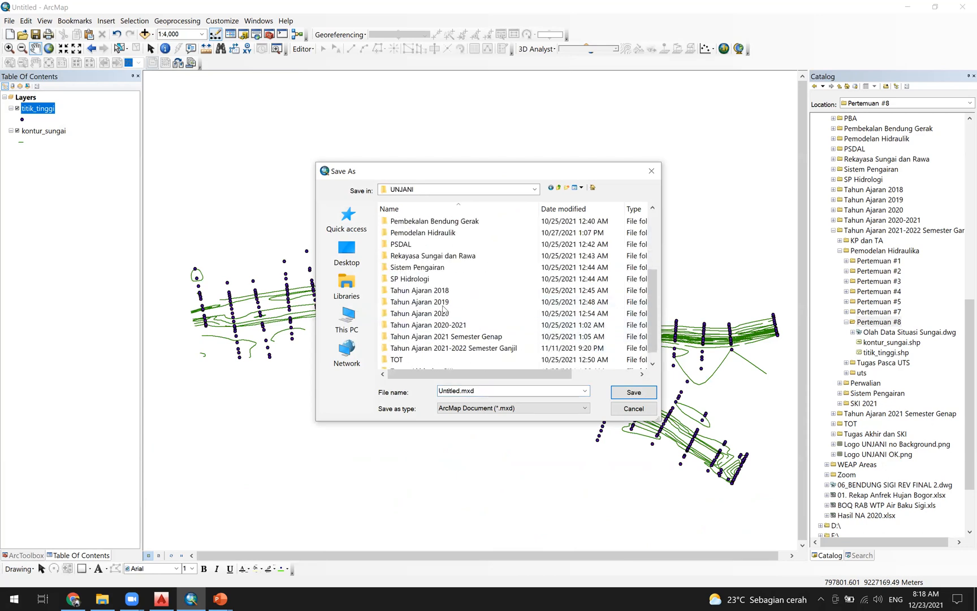
double_click(486, 347)
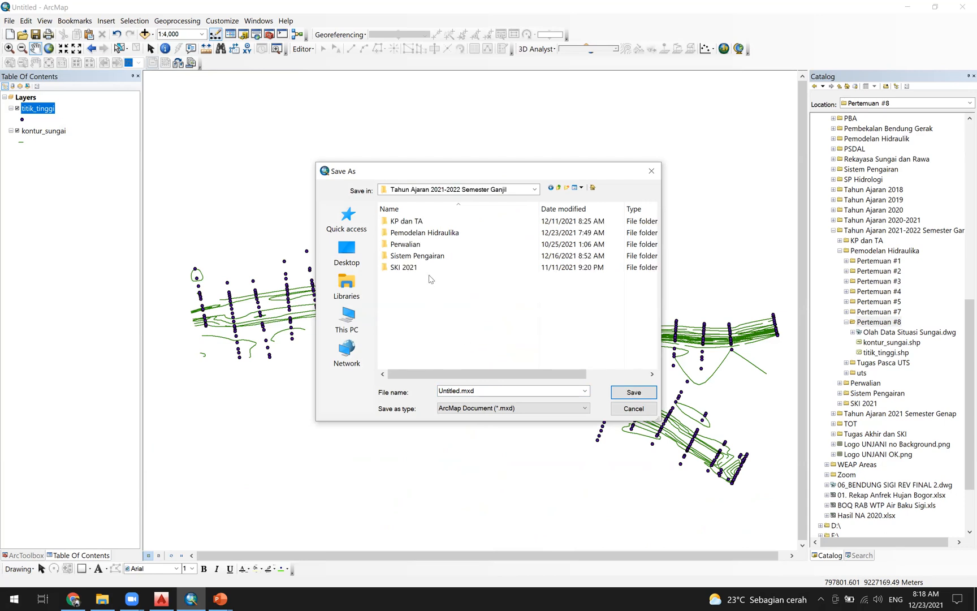
double_click(434, 233)
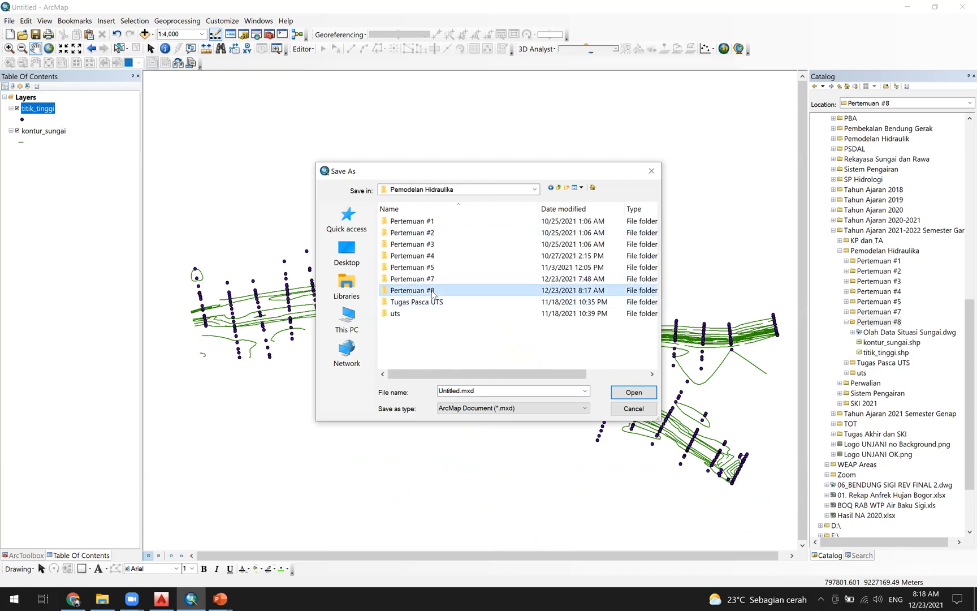
double_click(413, 290)
click(491, 390)
text(ol)
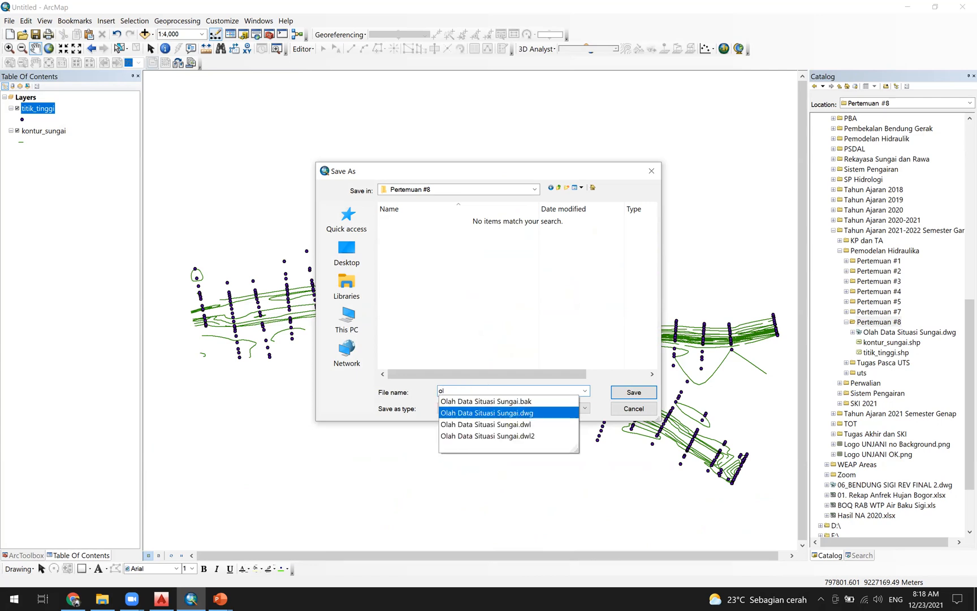
text(ah data sungai)
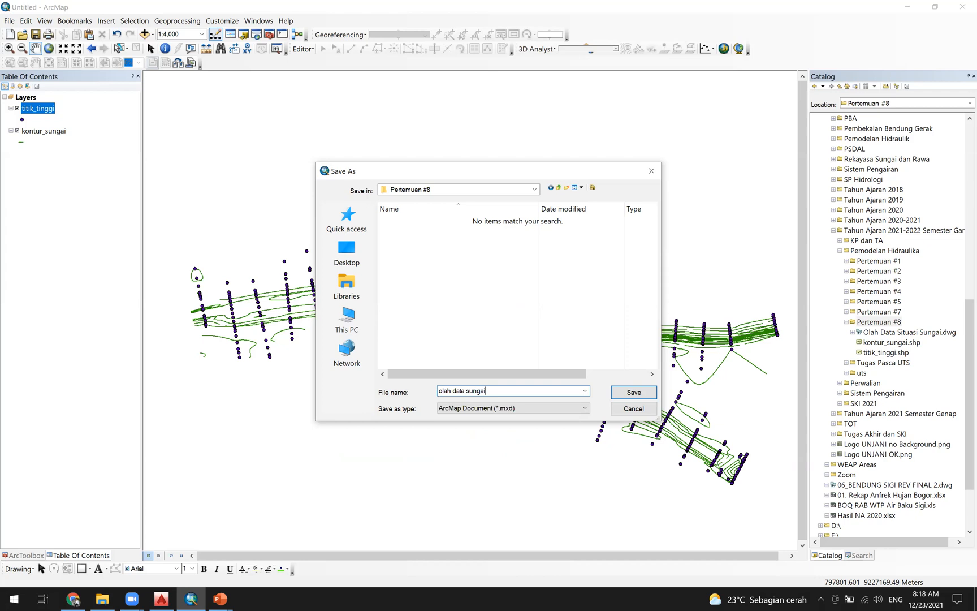
key(Return)
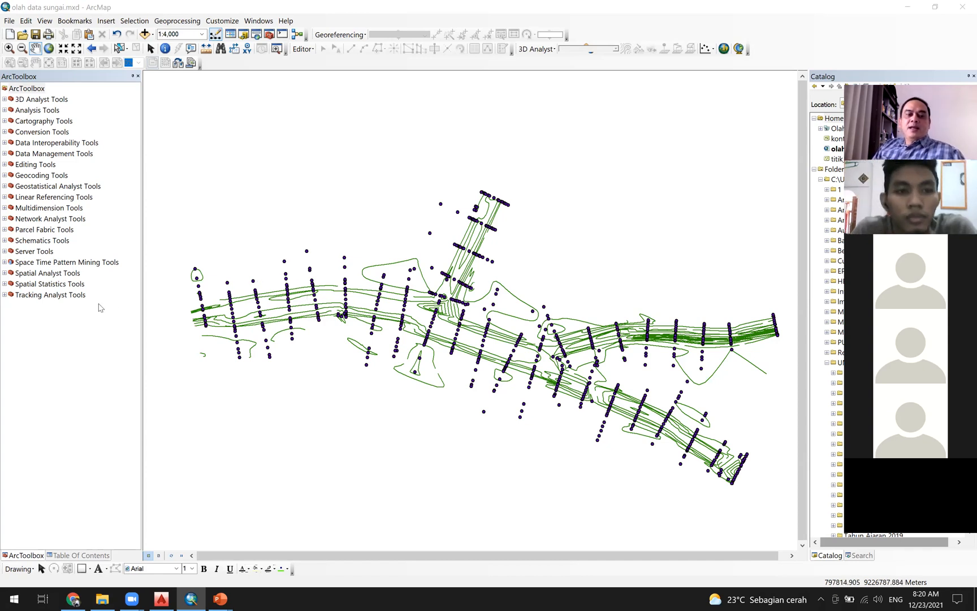
Locate the IDW and Topo to Raster tools in the Interpolation toolset of Spatial Analyst Tools.
double_click(61, 274)
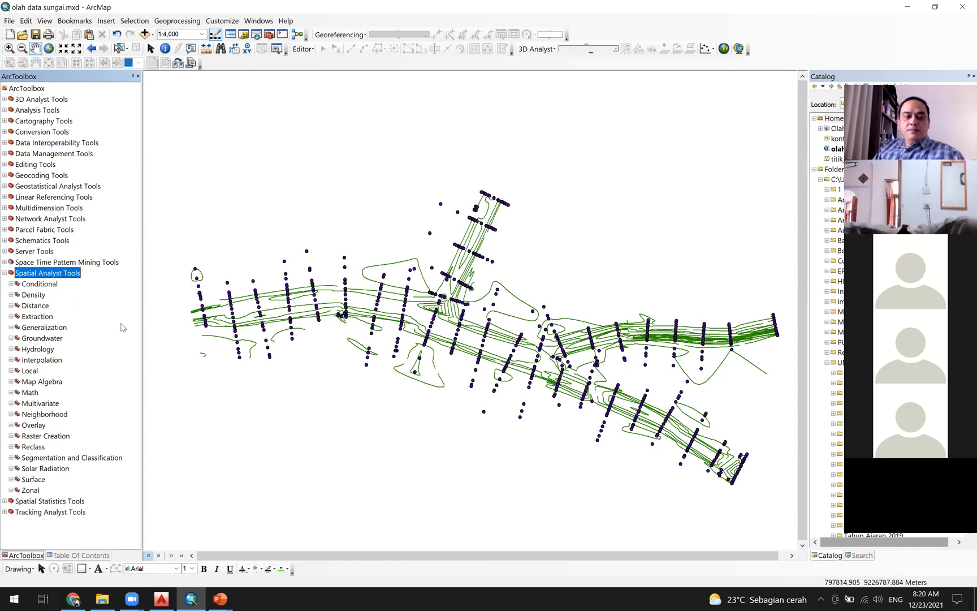
double_click(60, 361)
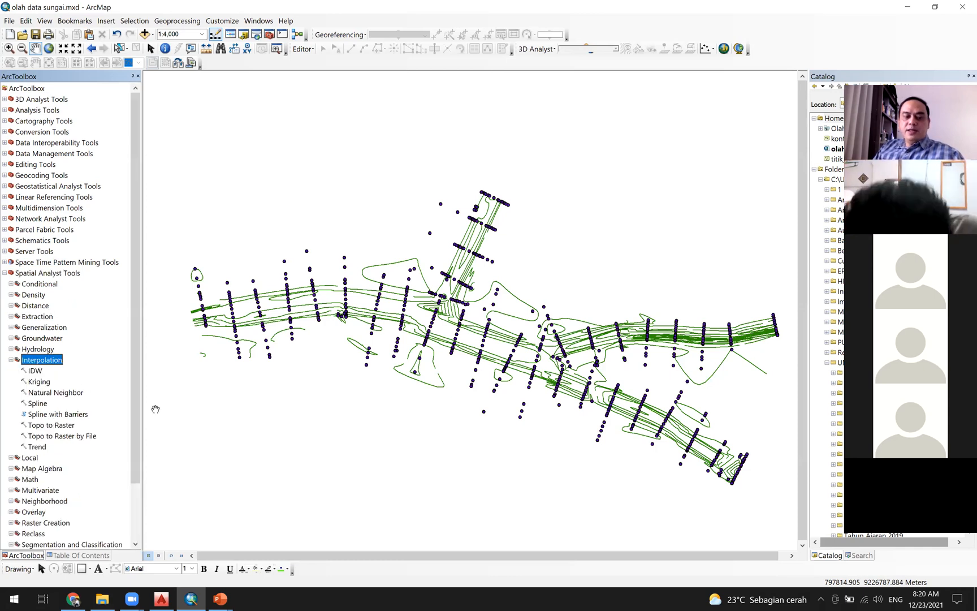
click(35, 371)
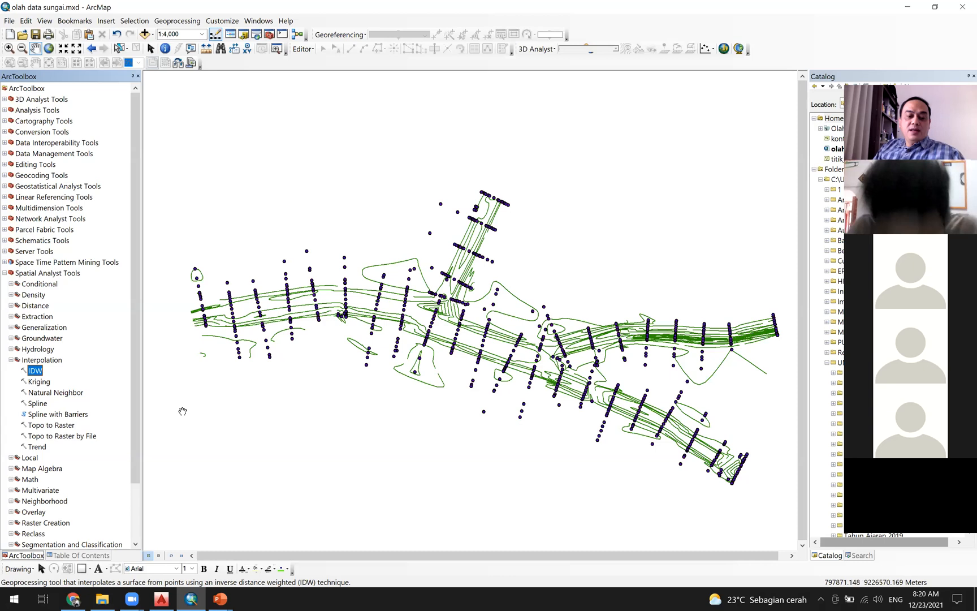
click(64, 425)
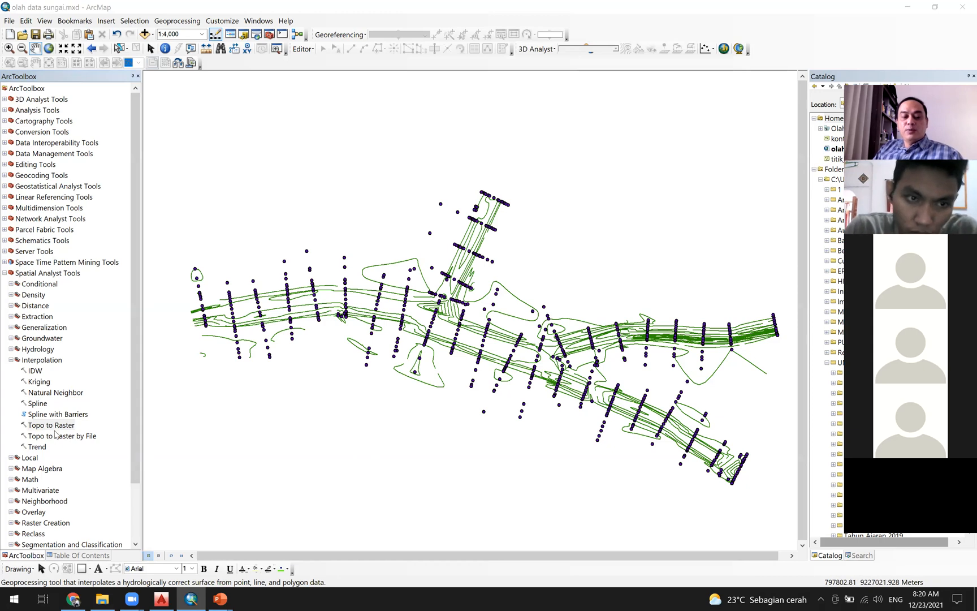
Search for "topo to raster" and open the Spatial Analyst version of the Topo to Raster tool.
click(272, 22)
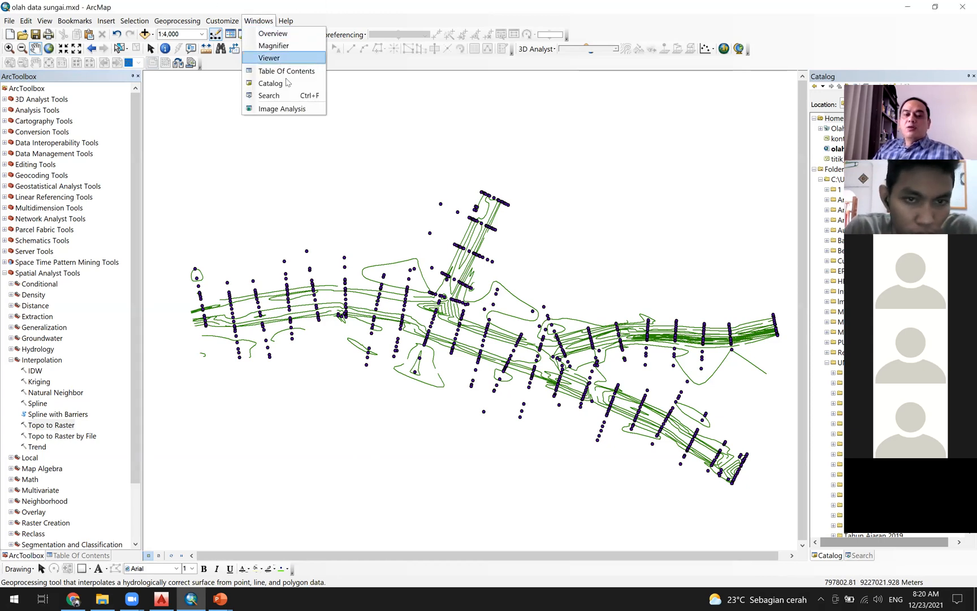
click(268, 96)
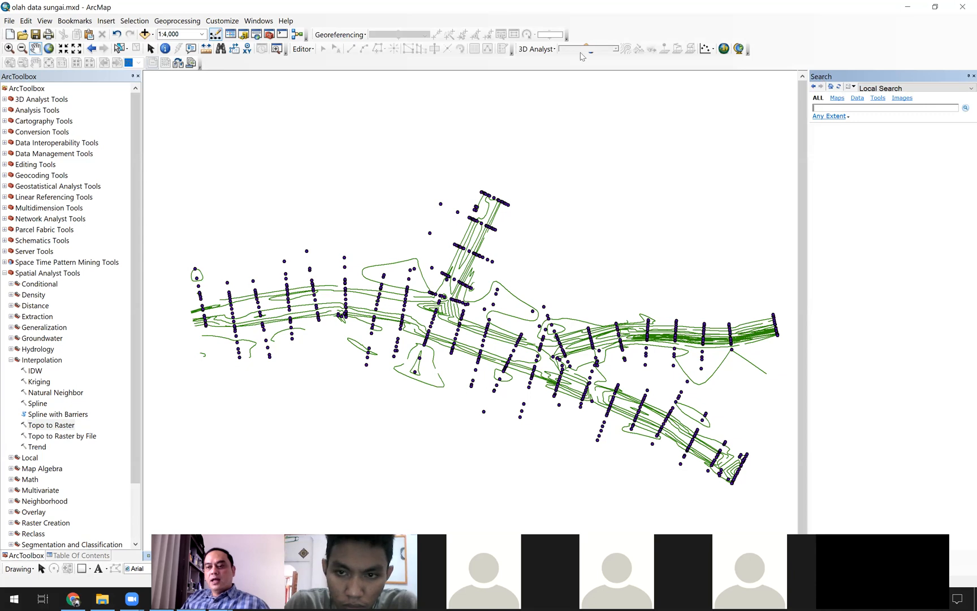
click(824, 108)
text(topo)
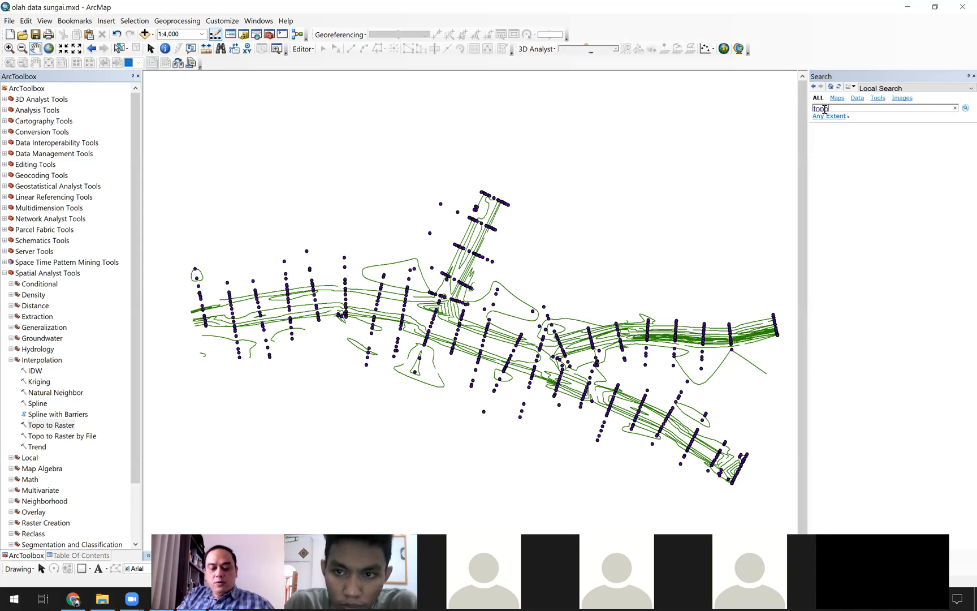
text(op to raster)
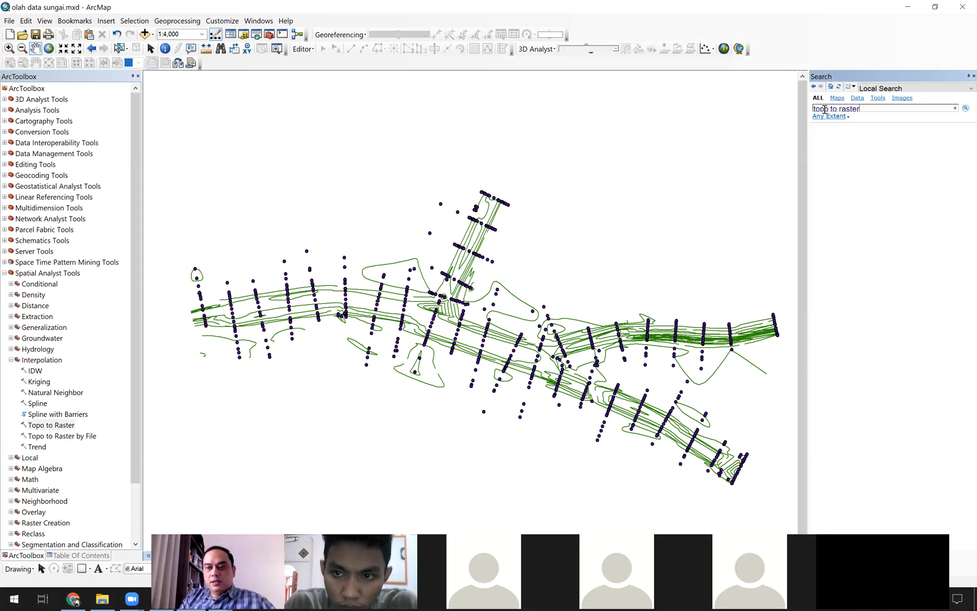
key(Return)
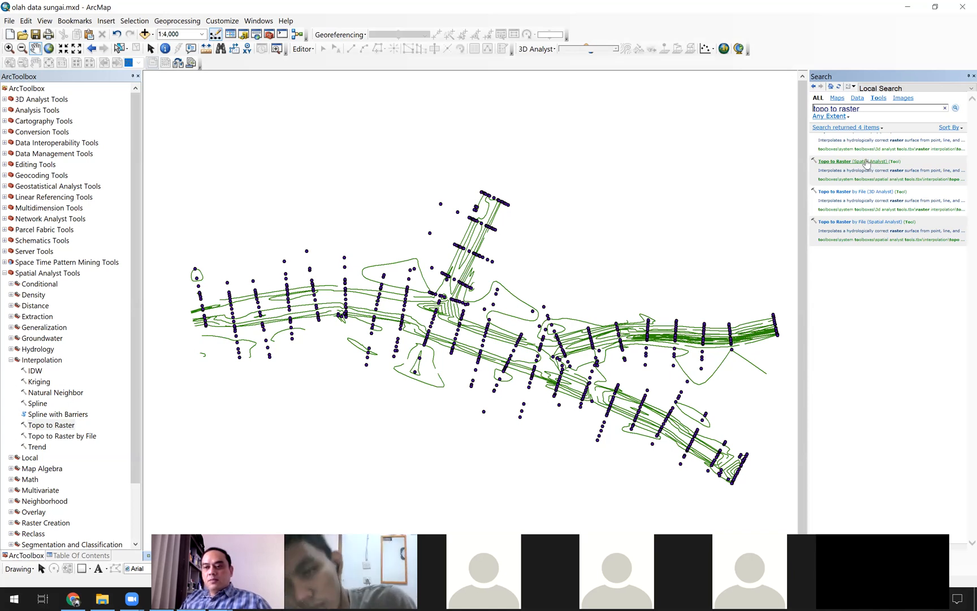
click(866, 162)
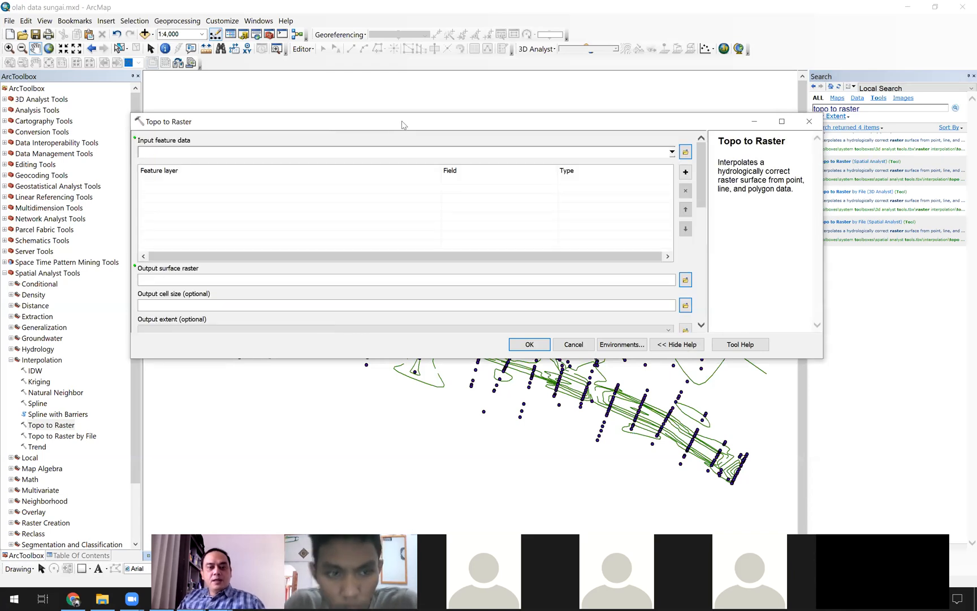
drag(406, 125, 429, 131)
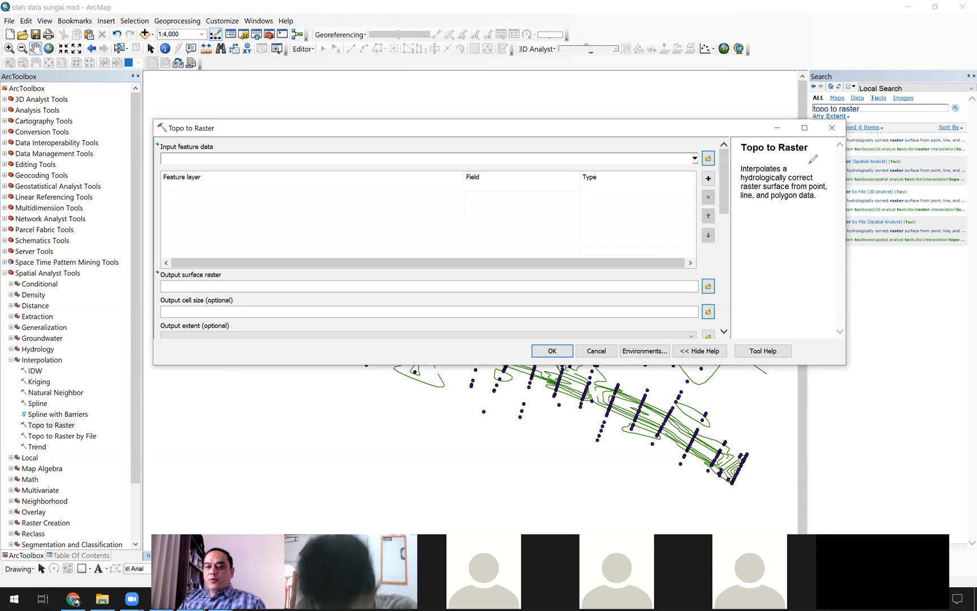
mouse_move(744, 158)
mouse_down()
mouse_move(738, 172)
mouse_move(783, 176)
mouse_move(795, 164)
mouse_up()
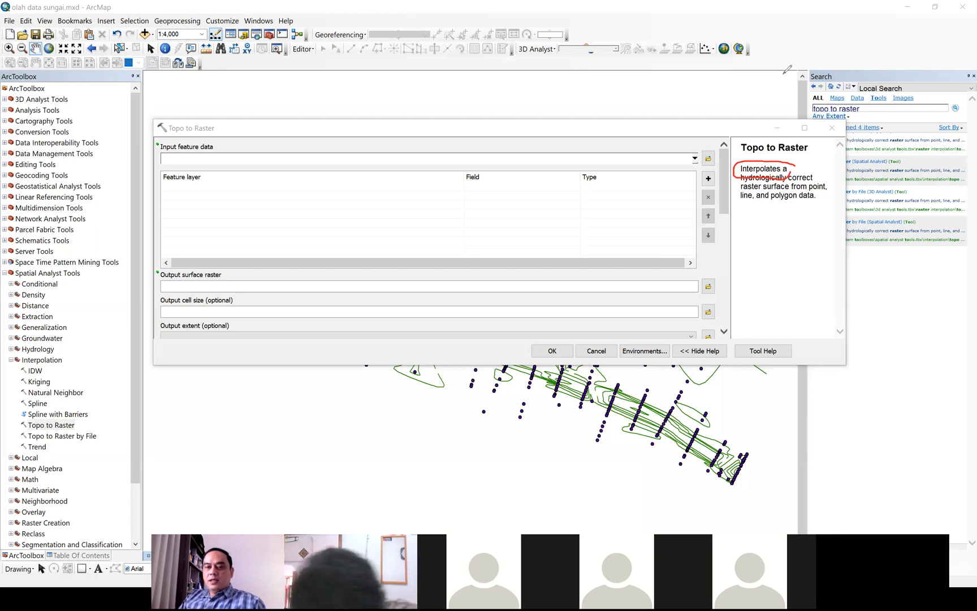
click(636, 99)
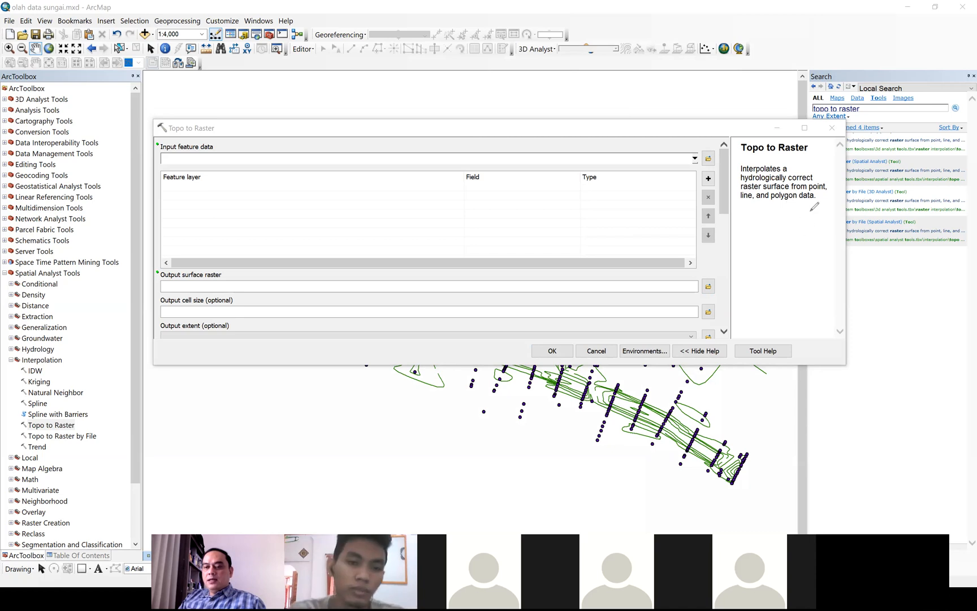
drag(820, 171, 828, 164)
drag(740, 205, 792, 208)
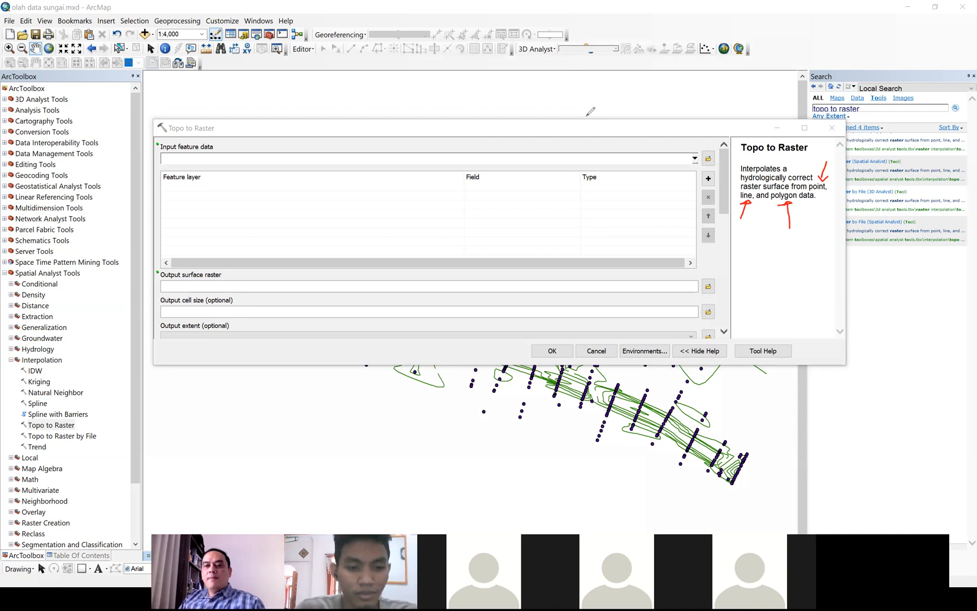
click(728, 163)
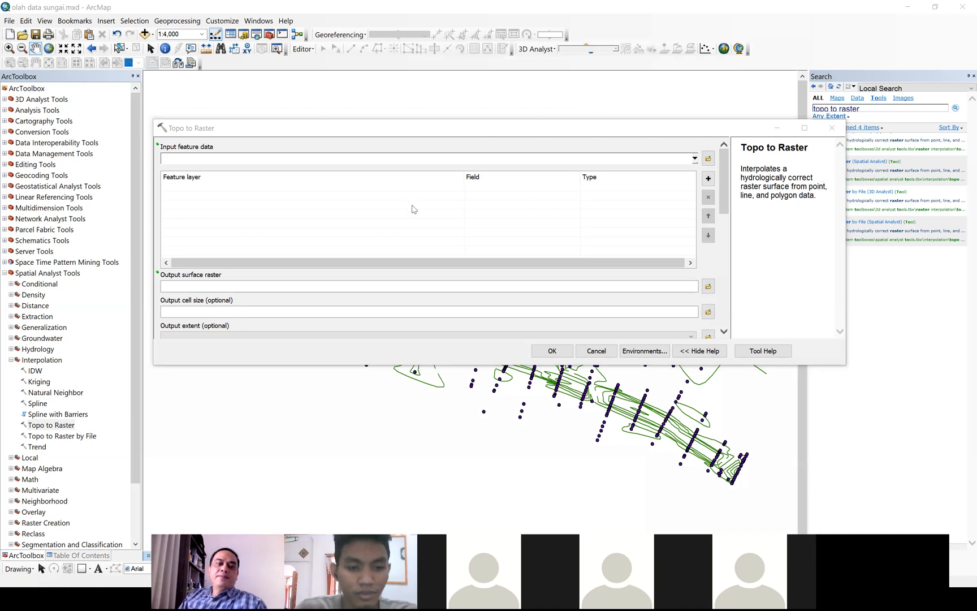
Add the kontur_sungai layer as input feature data for Topo to Raster.
click(62, 556)
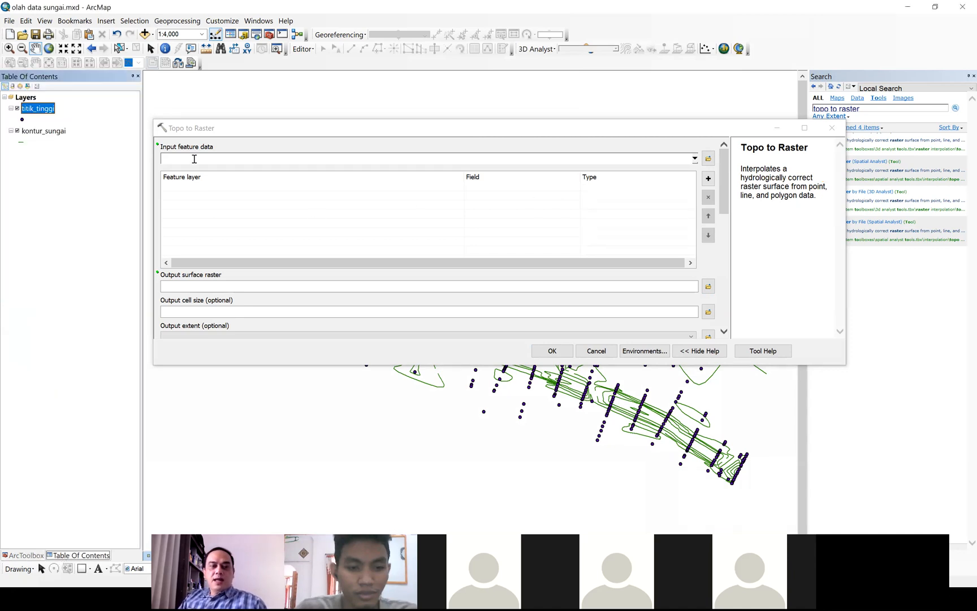
click(44, 131)
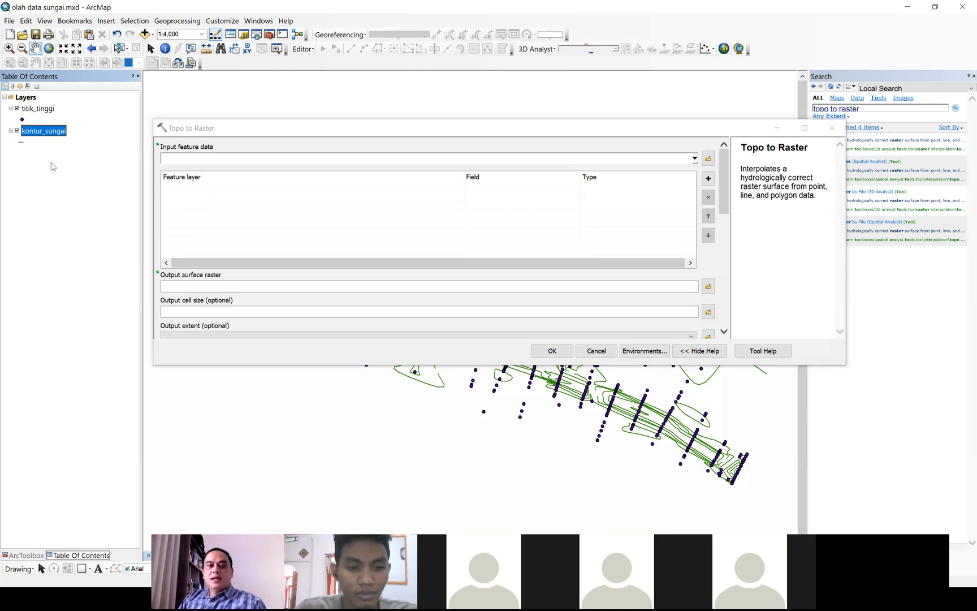
drag(53, 132, 197, 193)
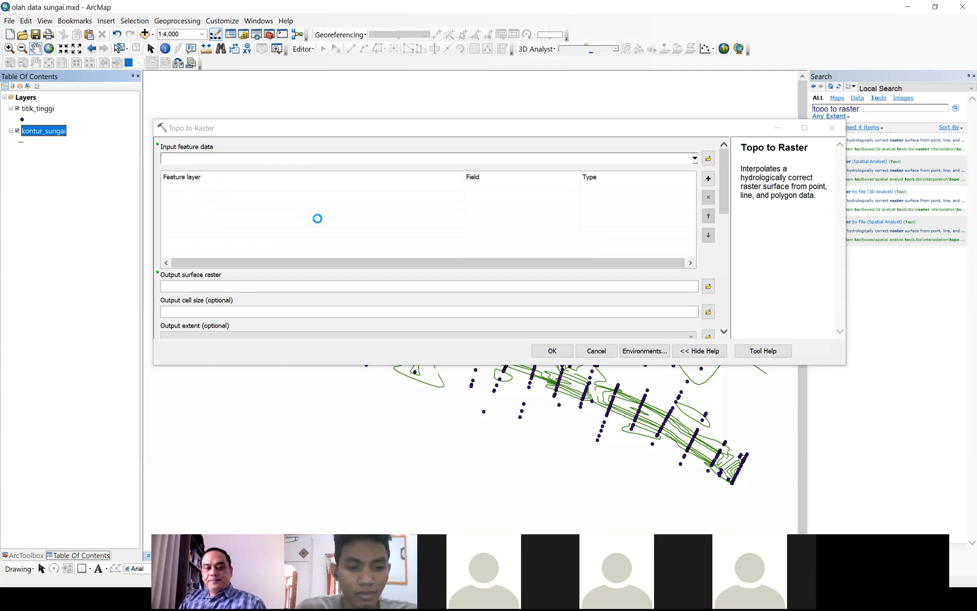
click(696, 160)
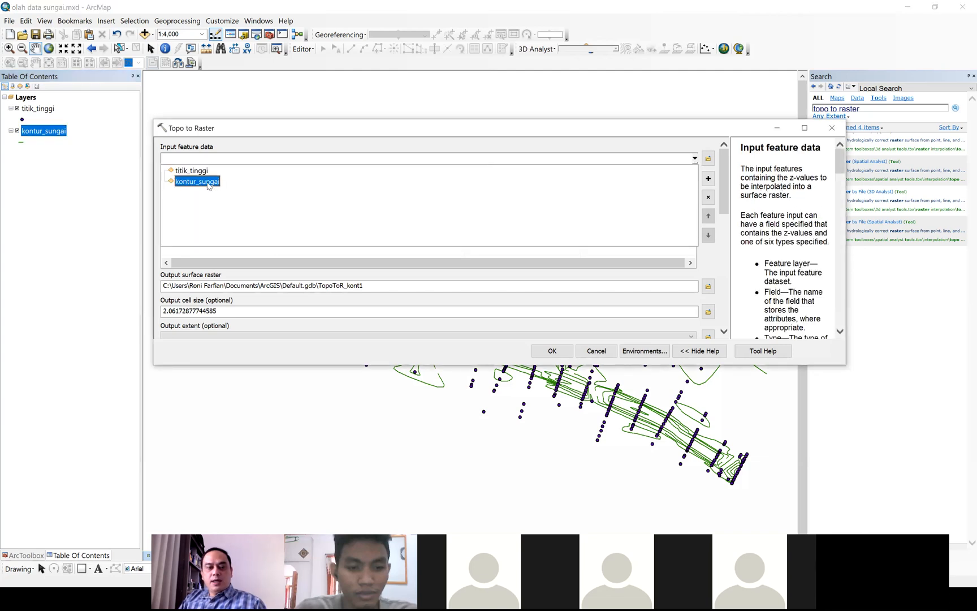
click(253, 129)
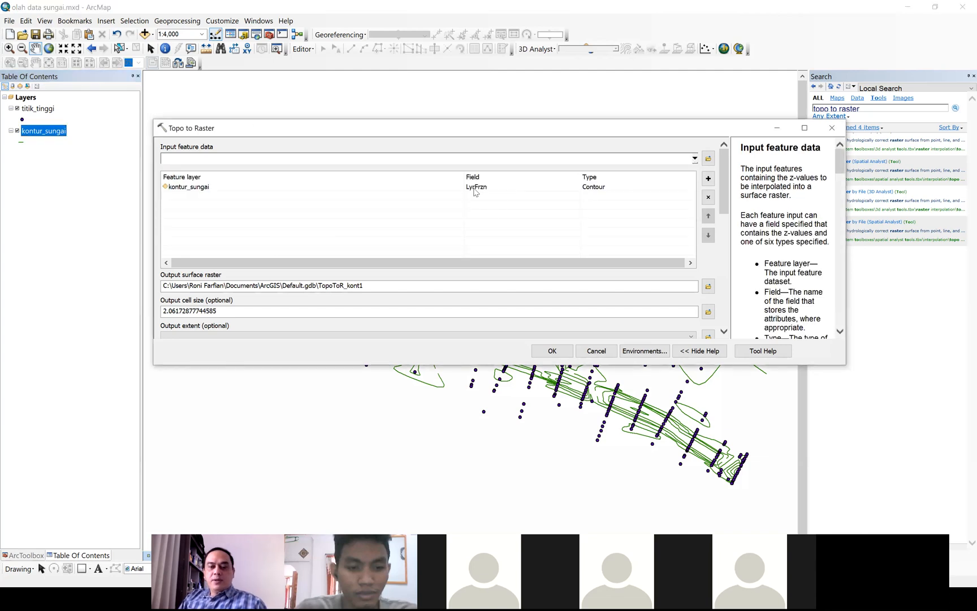
Set the kontur_sungai input's field to Elevation and keep its type as Contour.
click(498, 188)
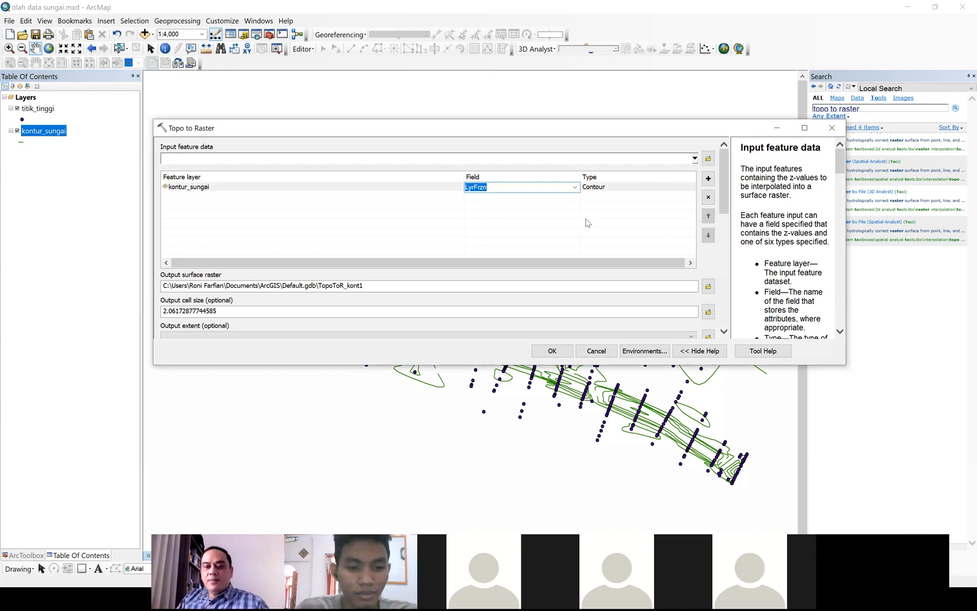
click(576, 188)
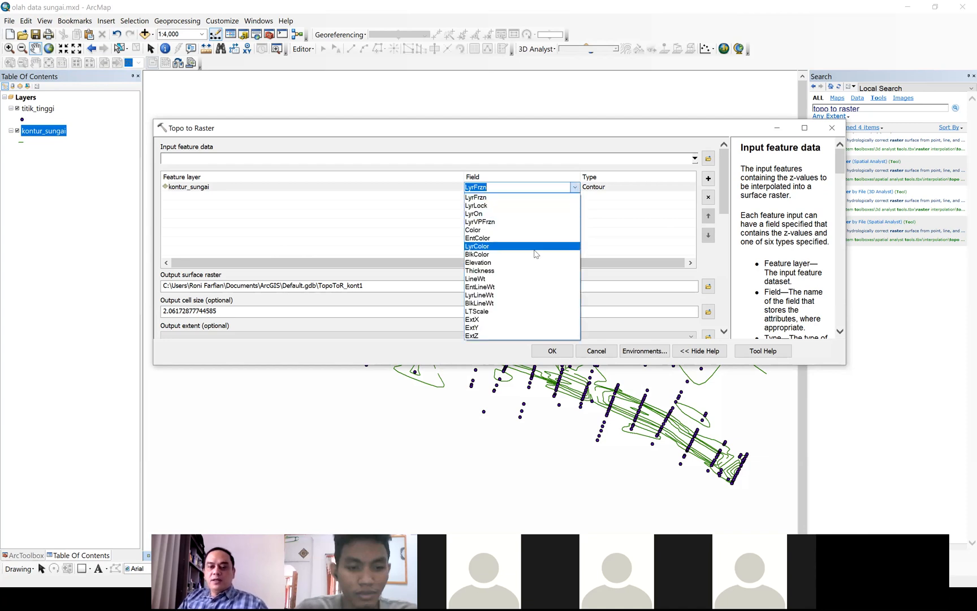
click(522, 265)
click(584, 249)
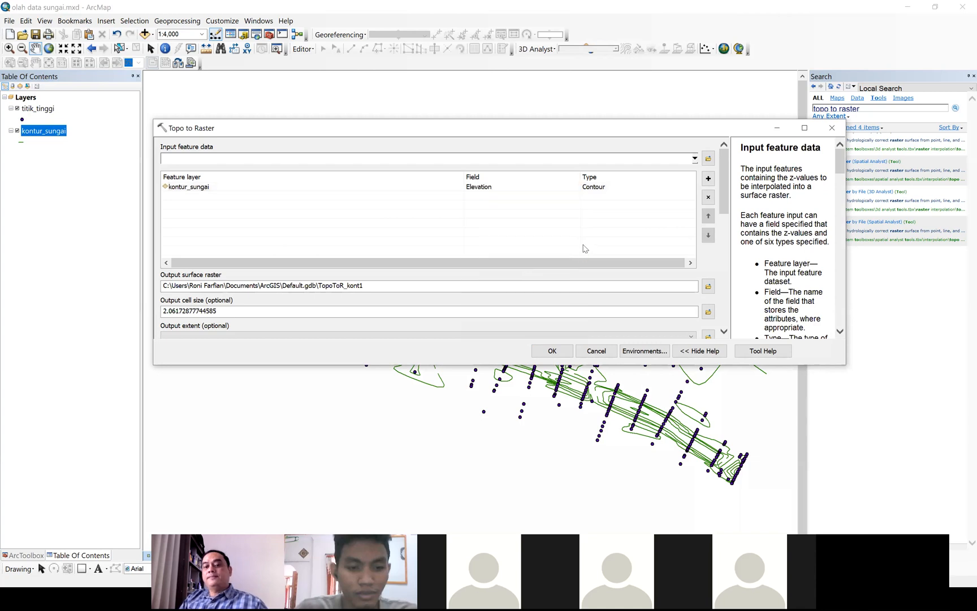
click(629, 190)
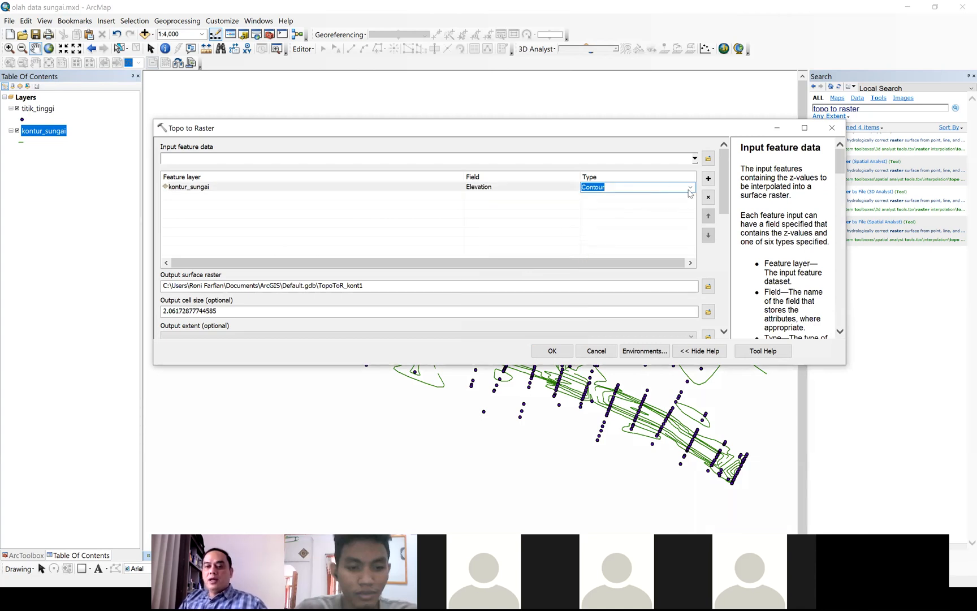
click(641, 263)
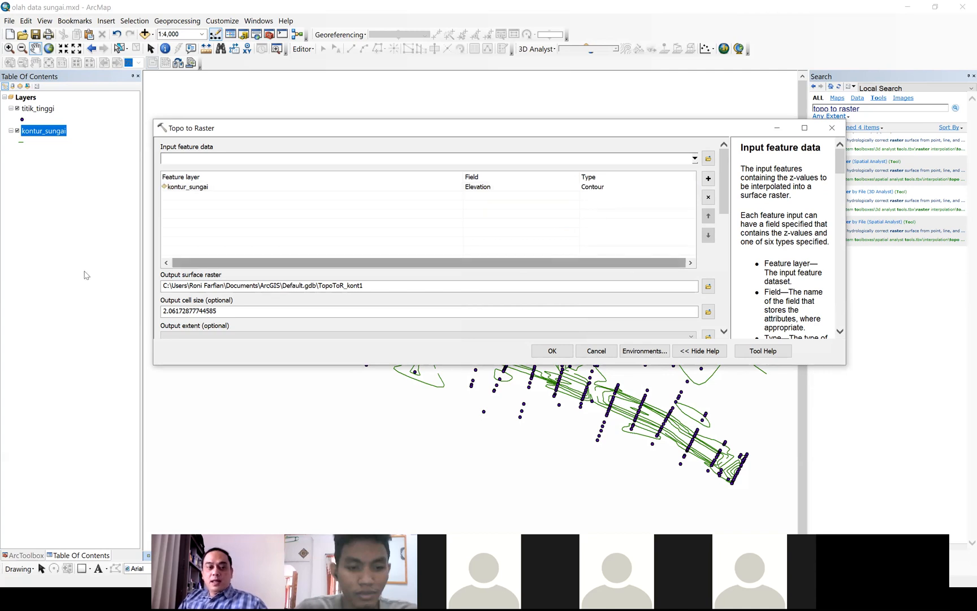
Add the titik_tinggi layer to the Topo to Raster inputs and set its field to Titik_ting.
click(43, 109)
drag(48, 112, 178, 209)
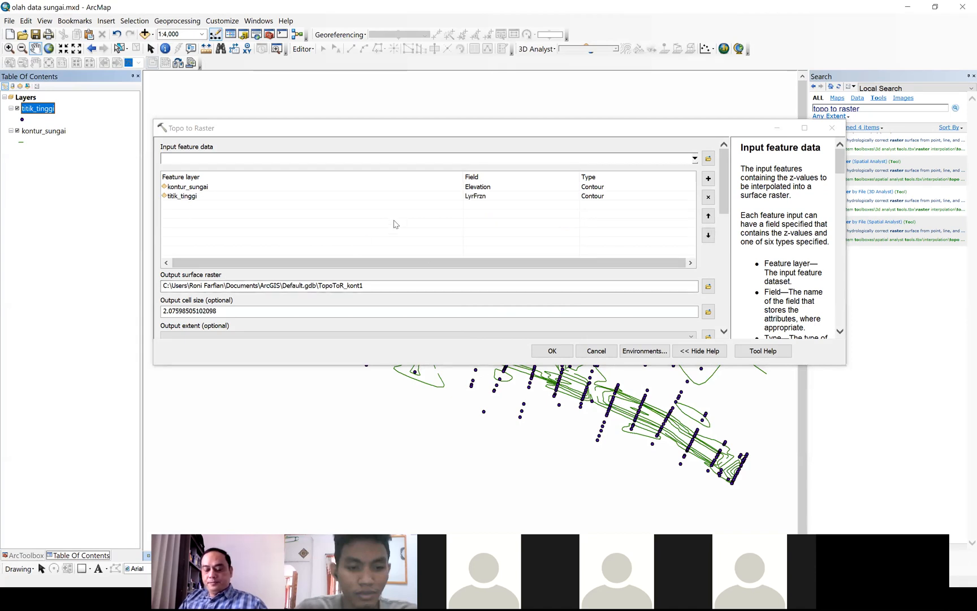
click(559, 197)
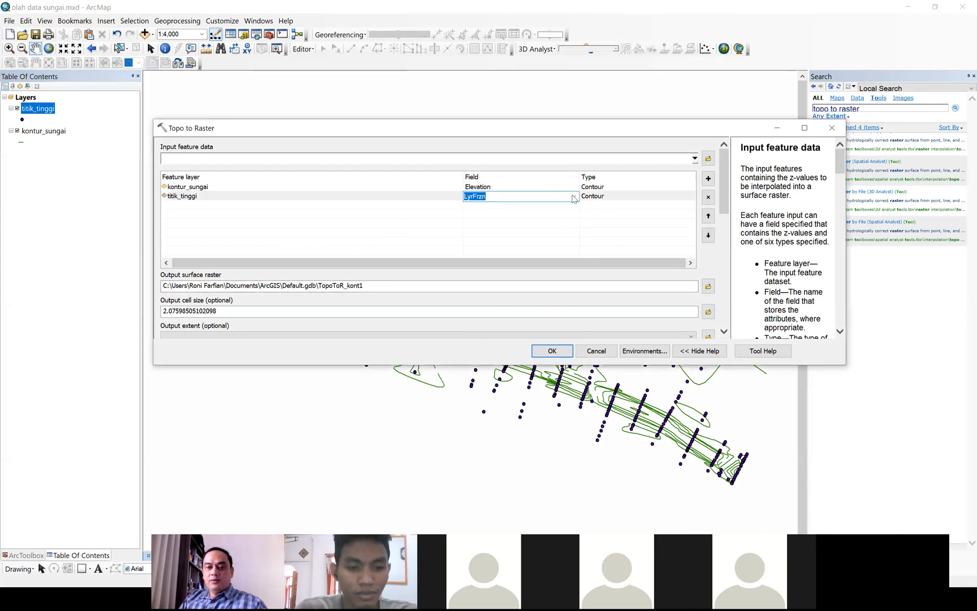
click(573, 196)
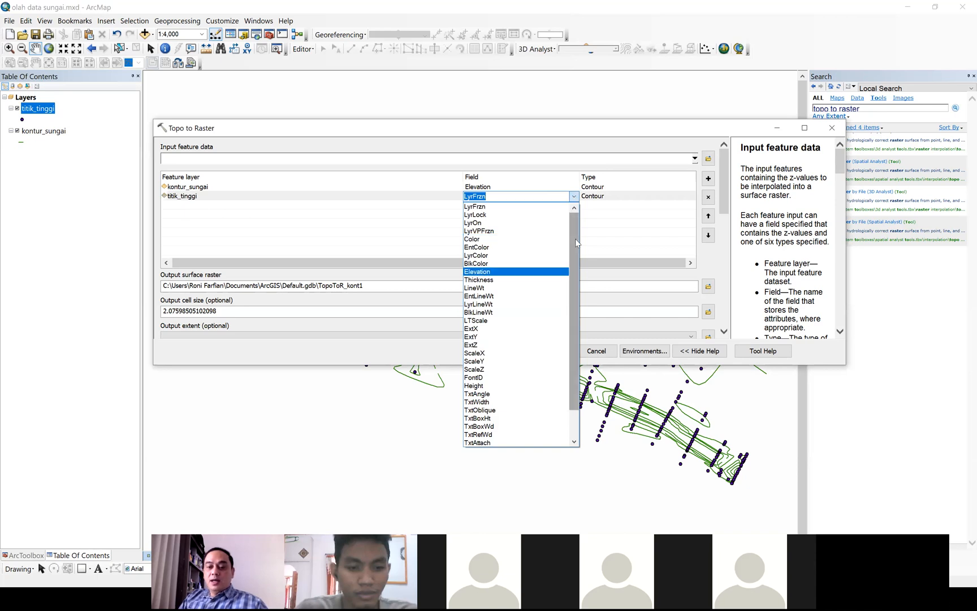
drag(575, 239, 574, 329)
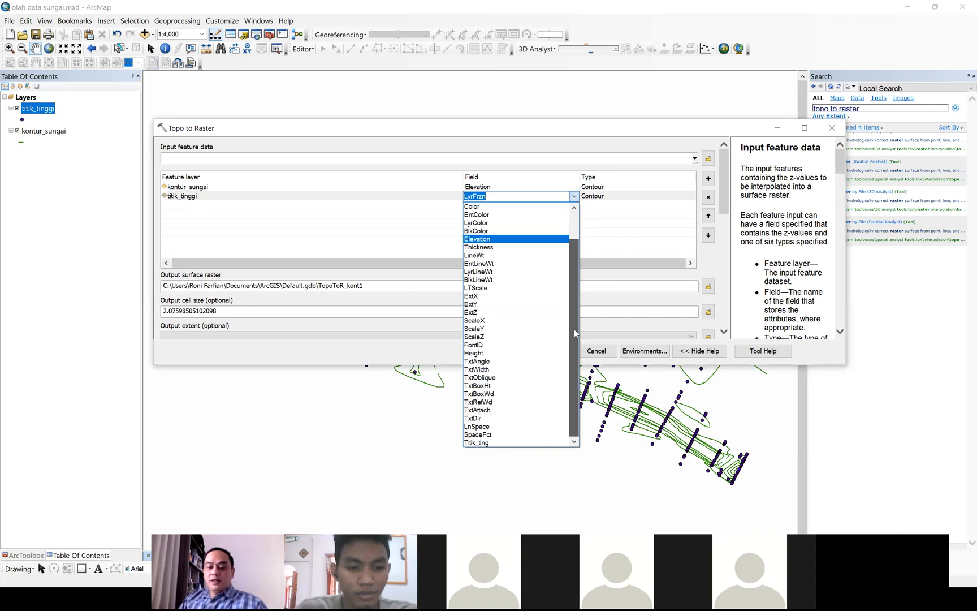
click(476, 443)
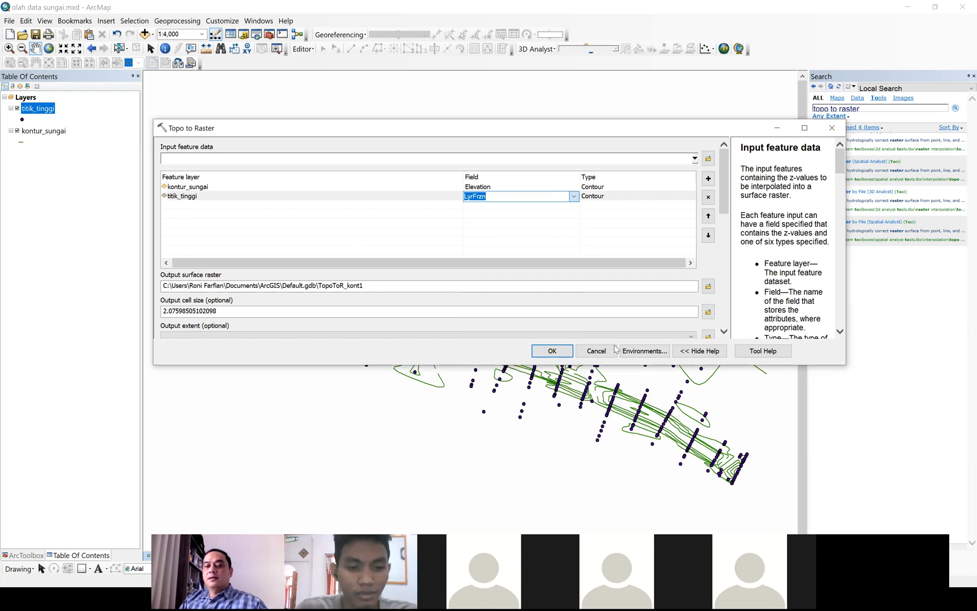
Set the titik_tinggi input's type to PointElevation.
click(646, 198)
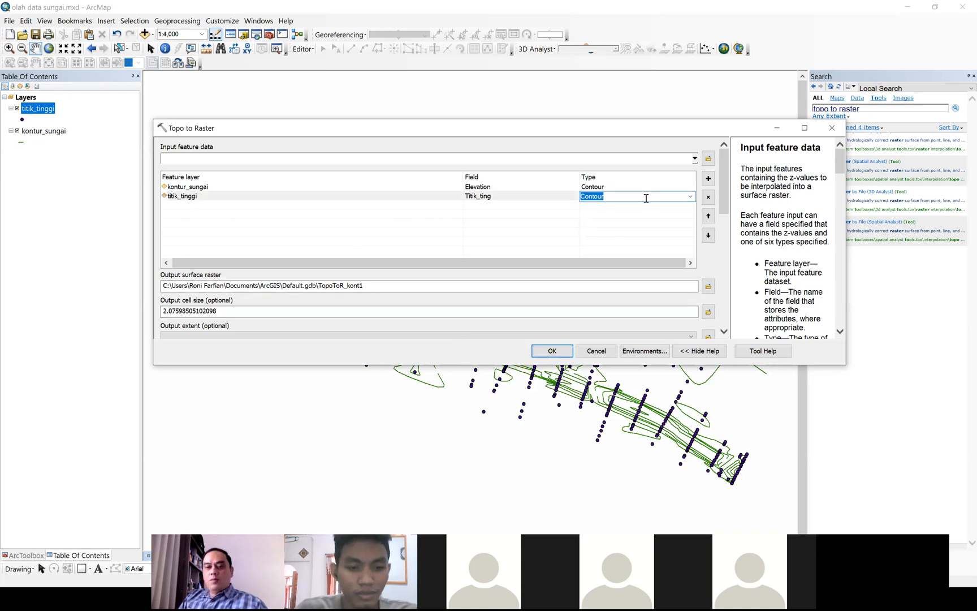
click(690, 197)
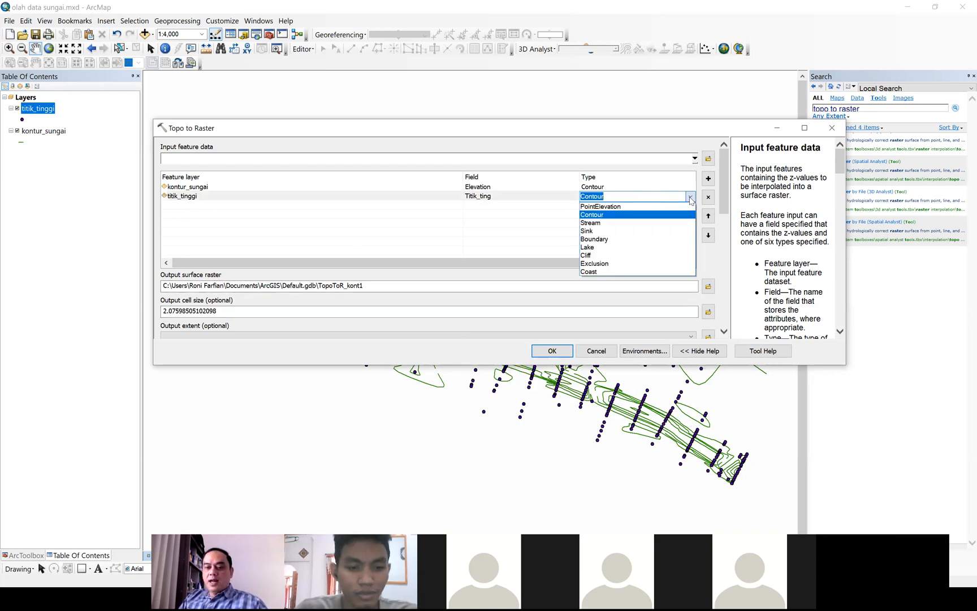
click(628, 207)
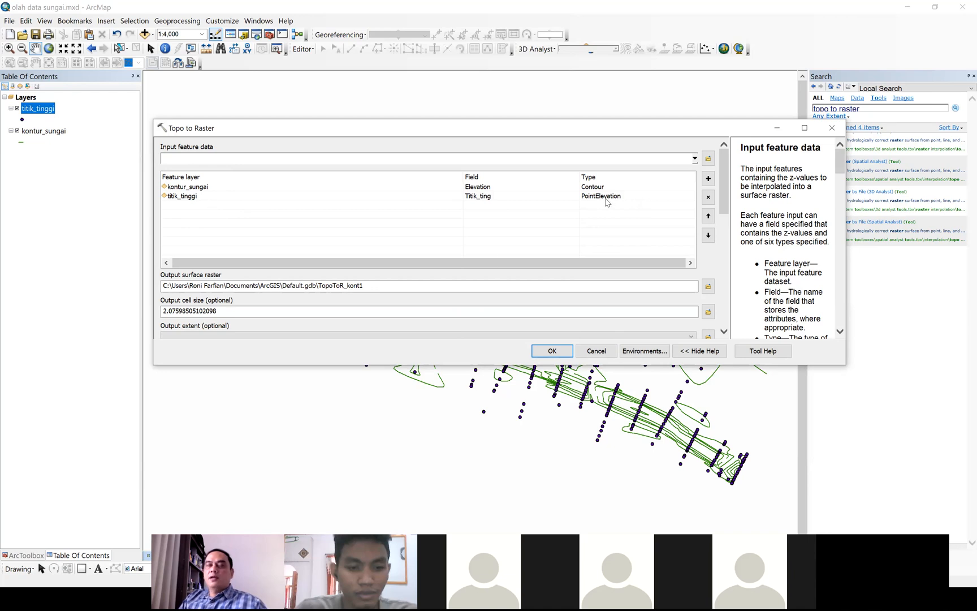
click(228, 311)
drag(228, 311, 127, 313)
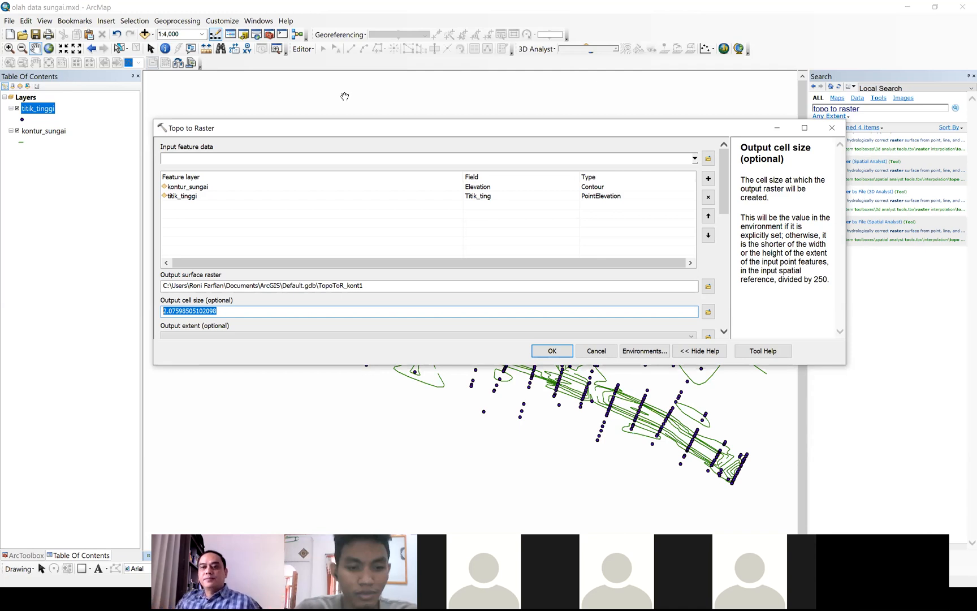
click(233, 24)
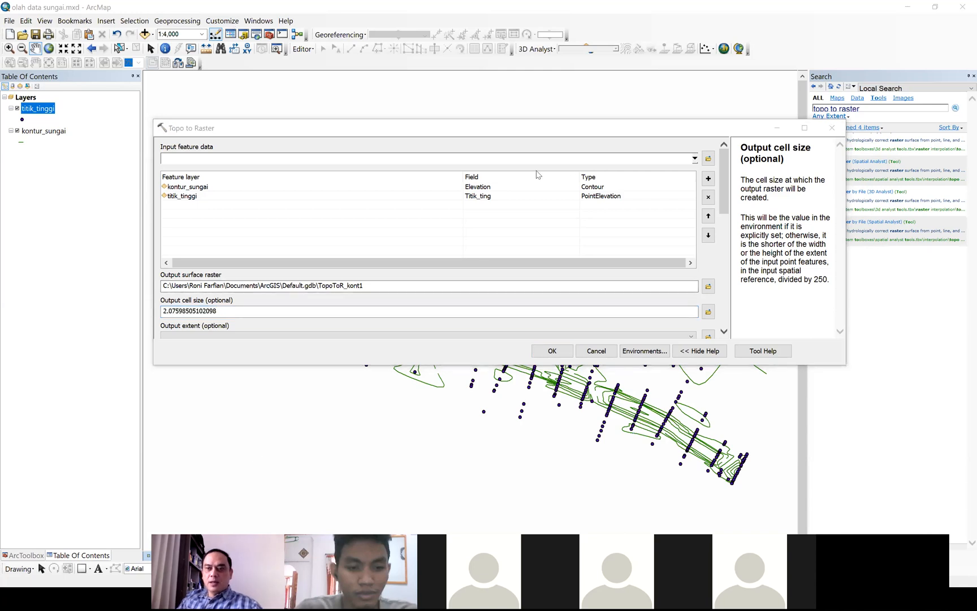
click(531, 127)
drag(531, 128, 436, 24)
click(550, 419)
mouse_move(642, 428)
mouse_down()
mouse_move(658, 433)
mouse_move(666, 406)
mouse_move(729, 421)
mouse_move(773, 402)
mouse_up()
click(751, 408)
drag(786, 406, 797, 408)
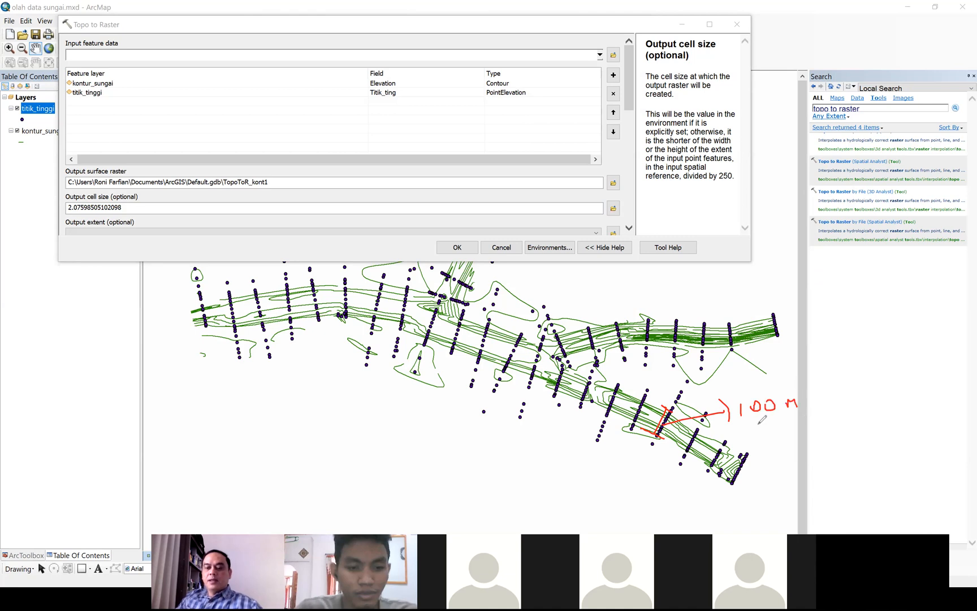
mouse_move(231, 441)
mouse_down()
mouse_move(368, 496)
mouse_move(422, 438)
mouse_up()
drag(237, 397, 237, 420)
drag(235, 399, 411, 414)
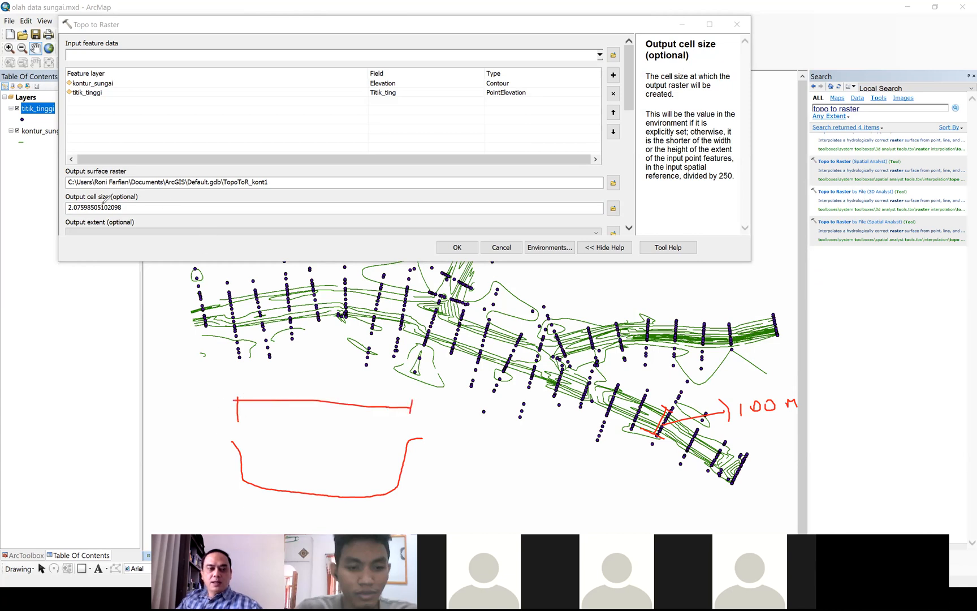
drag(141, 204, 161, 197)
mouse_move(246, 468)
mouse_down()
mouse_move(257, 481)
mouse_move(247, 468)
mouse_move(303, 486)
mouse_move(288, 472)
mouse_move(297, 490)
mouse_move(305, 471)
mouse_up()
click(309, 470)
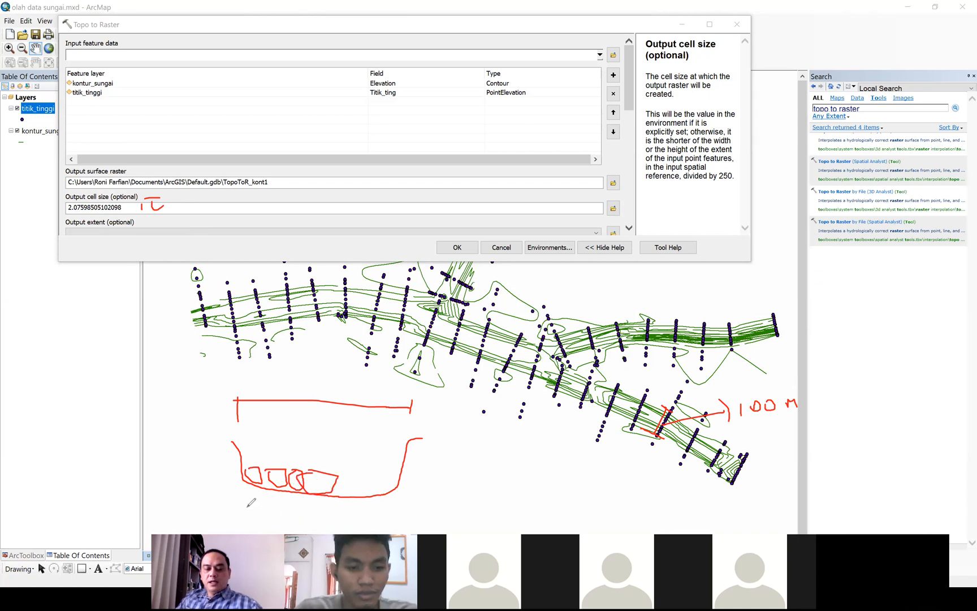
drag(245, 508, 394, 517)
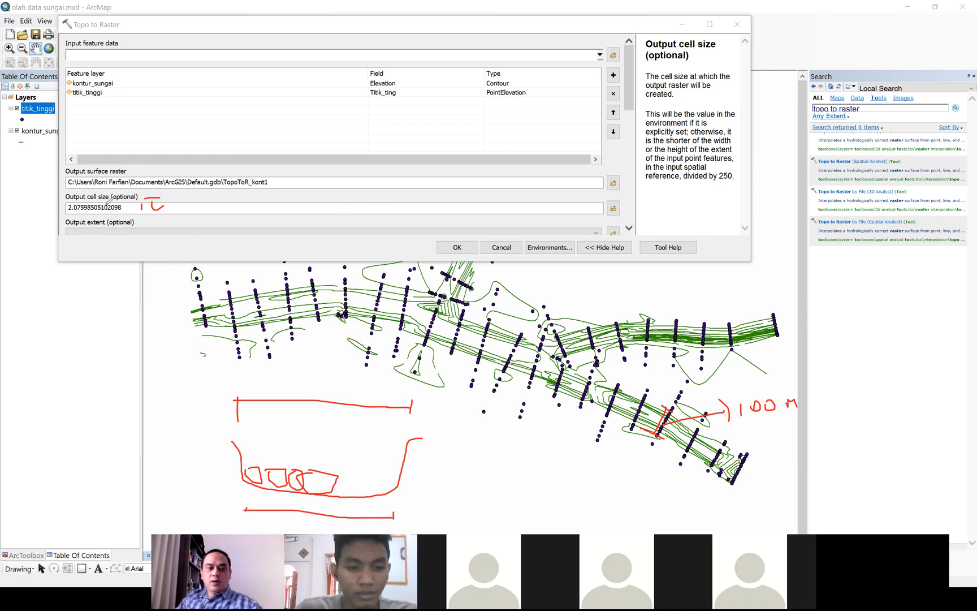
mouse_move(276, 445)
mouse_down()
mouse_move(249, 447)
mouse_move(294, 483)
mouse_move(265, 449)
mouse_up()
drag(341, 449, 326, 454)
mouse_move(387, 450)
mouse_down()
mouse_move(334, 465)
mouse_move(341, 453)
mouse_up()
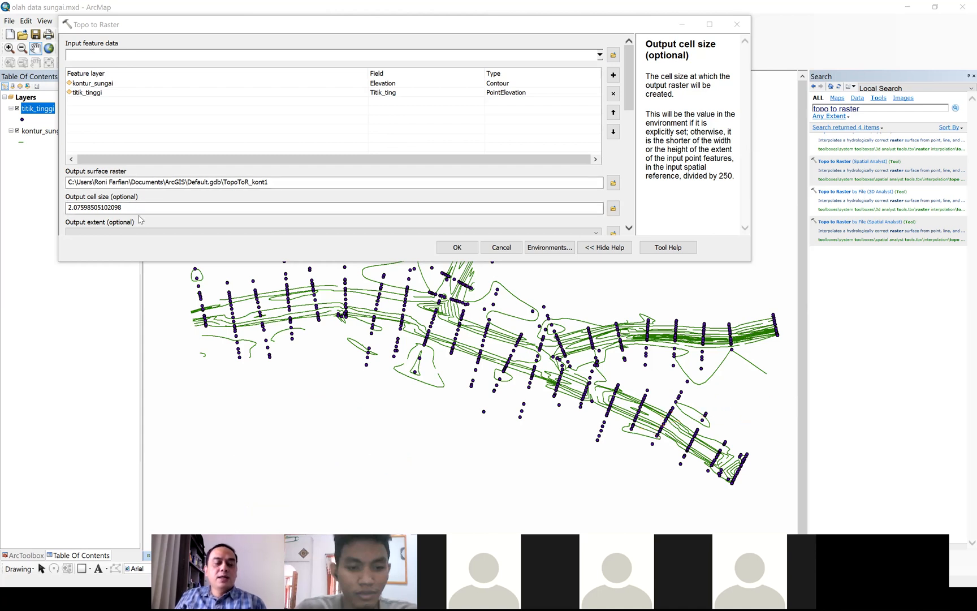
Set the Topo to Raster output cell size to 5.
drag(110, 207, 61, 204)
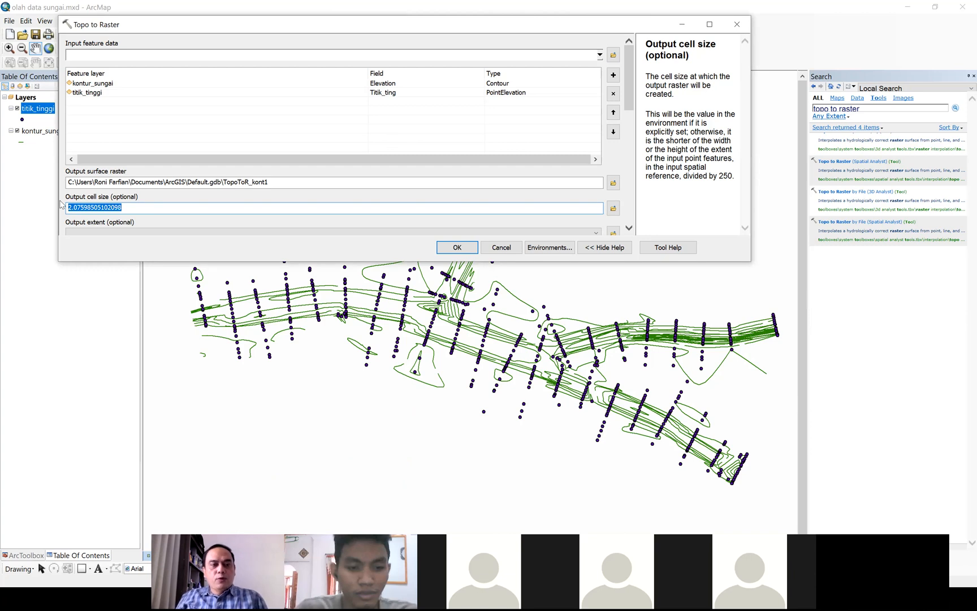
text(5)
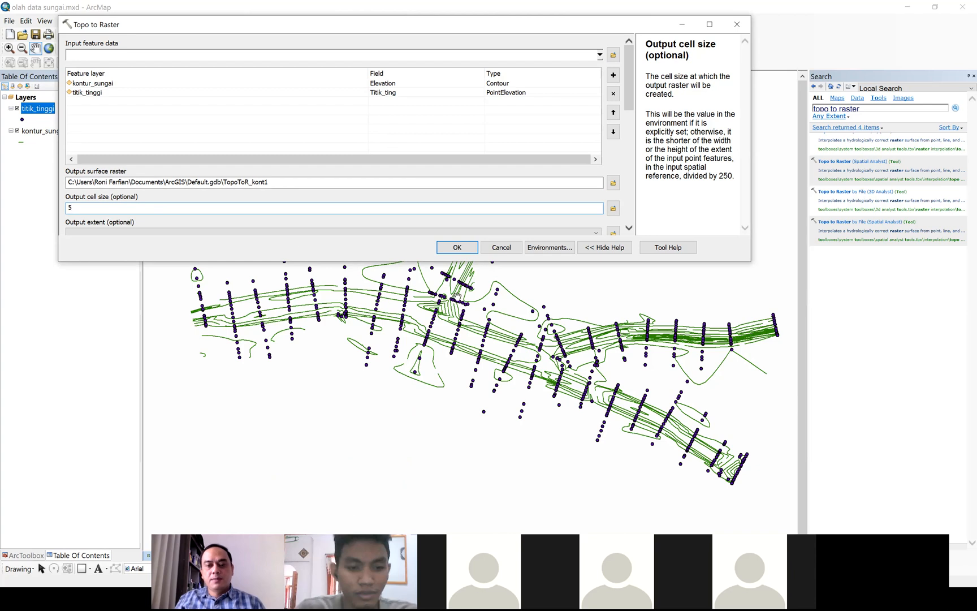
drag(168, 29, 205, 65)
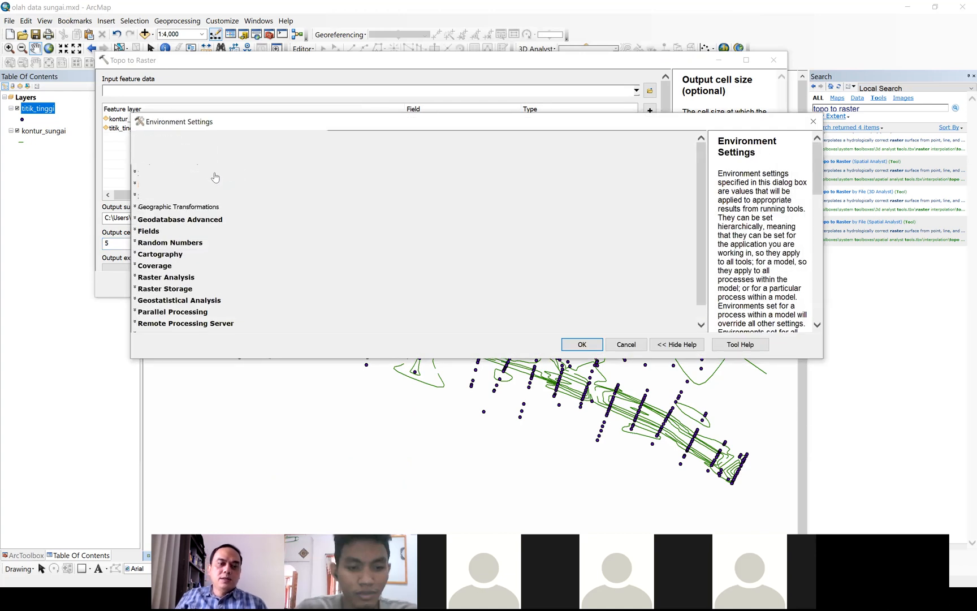
Set the environment's output coordinate system to Same as Layer "kontur_sungai" and run Topo to Raster.
click(215, 172)
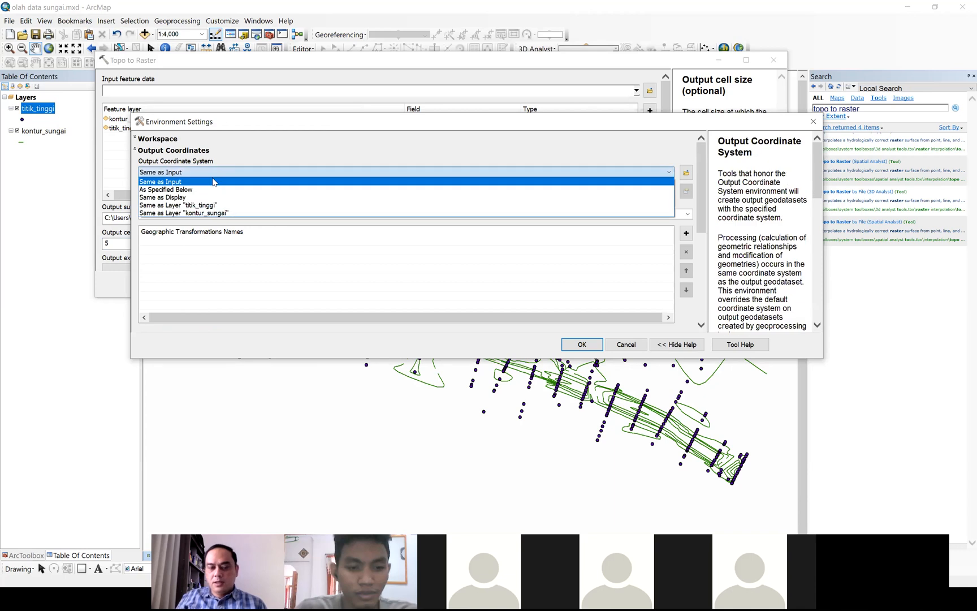
click(208, 213)
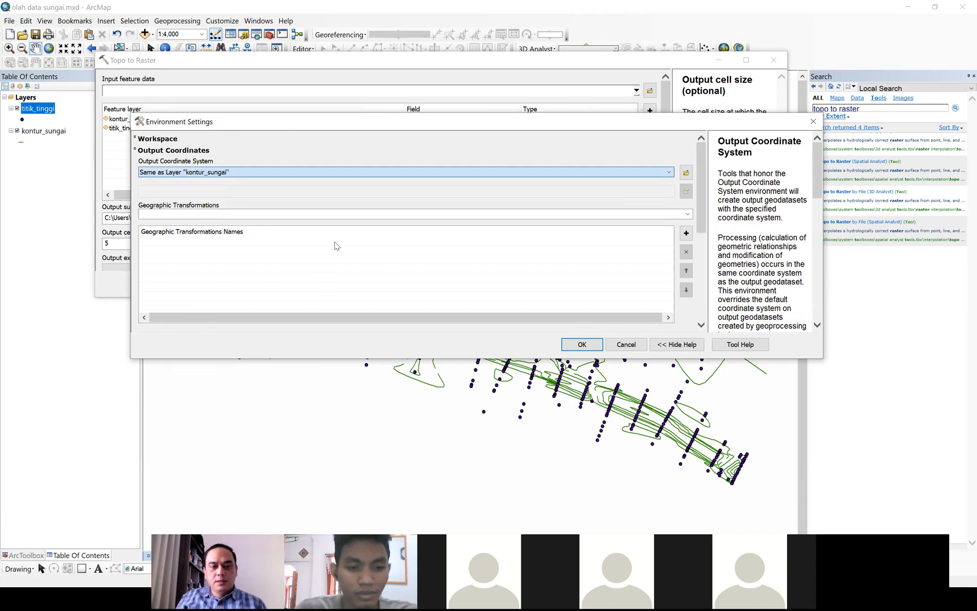
click(581, 344)
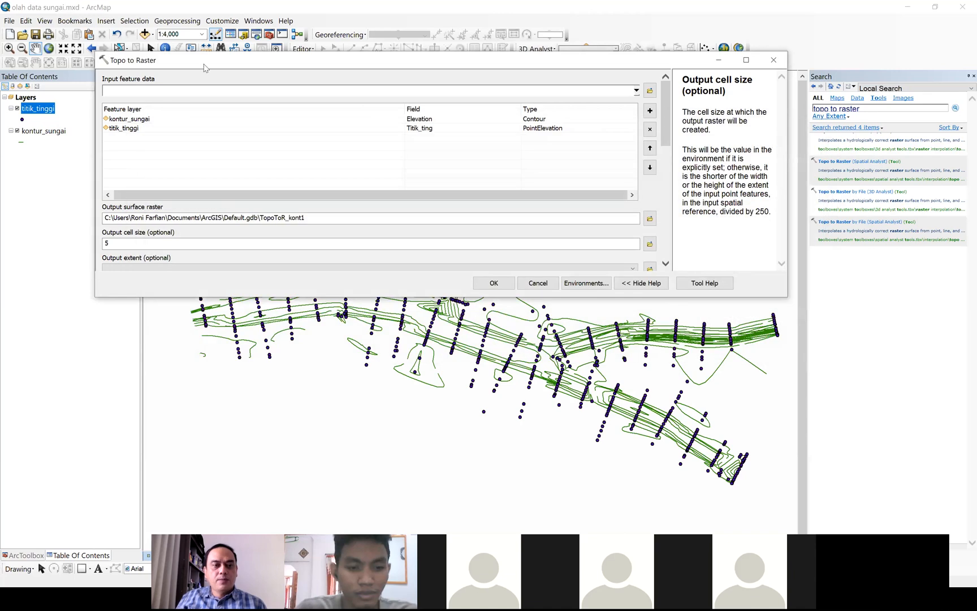
click(501, 322)
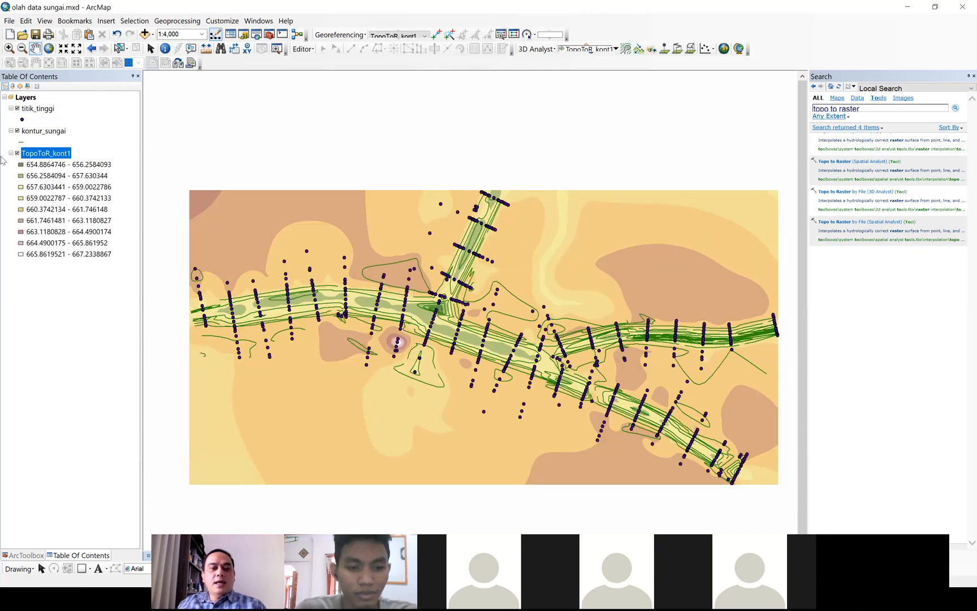
Hide the titik_tinggi and kontur_sungai layers so only the interpolated raster is displayed along the southeastern river branch.
click(17, 109)
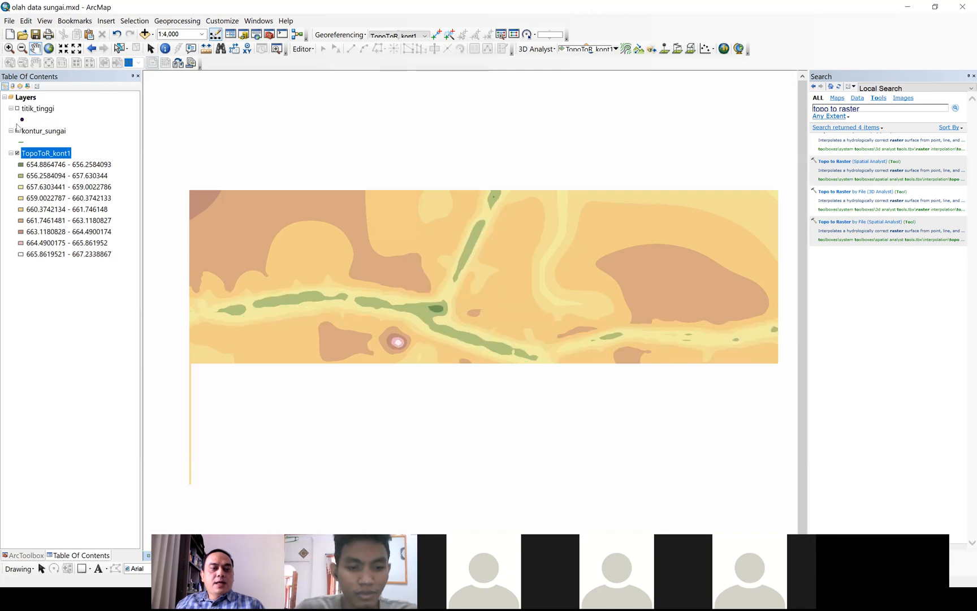
click(17, 131)
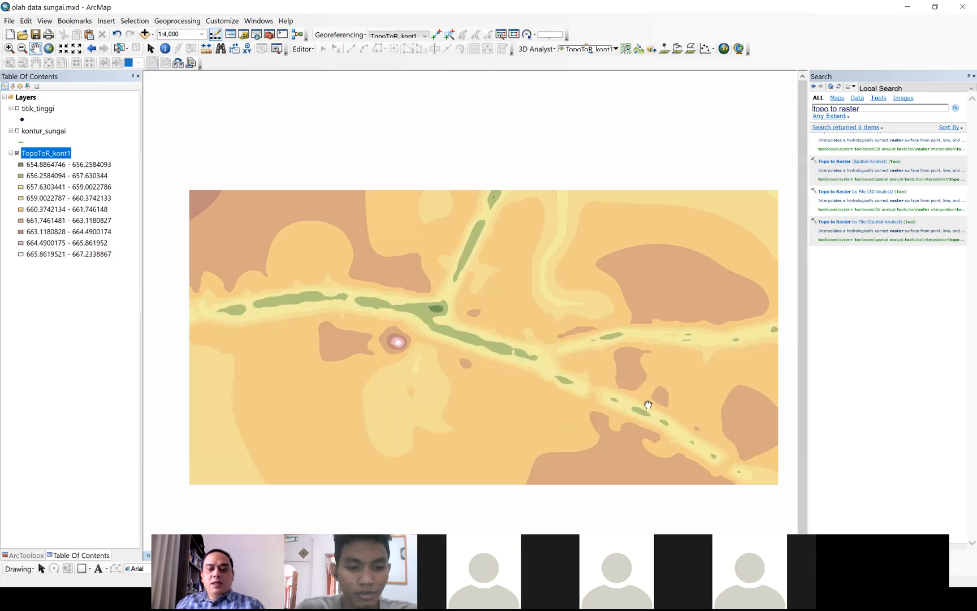
scroll(706, 465, up, 1)
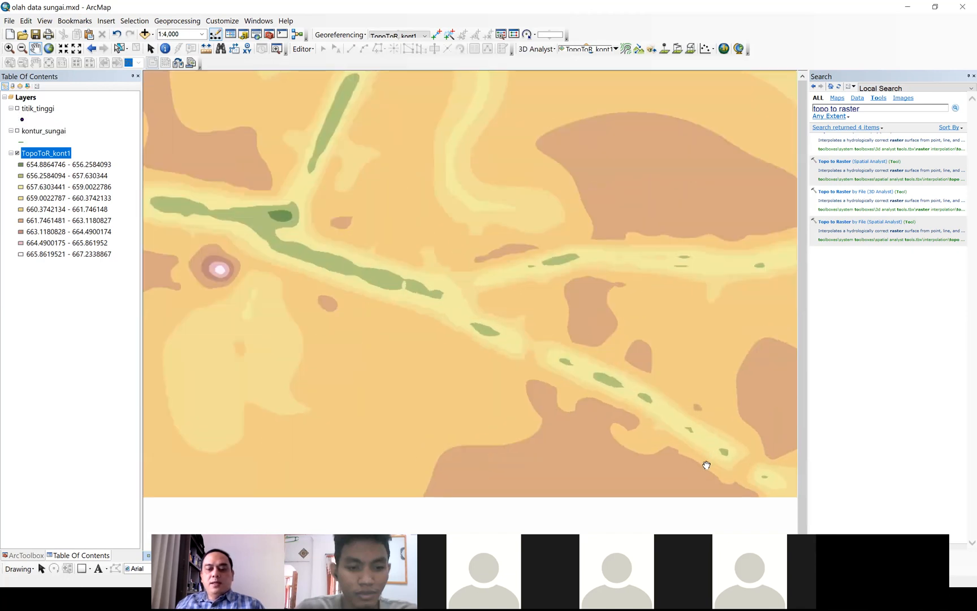
scroll(682, 449, up, 1)
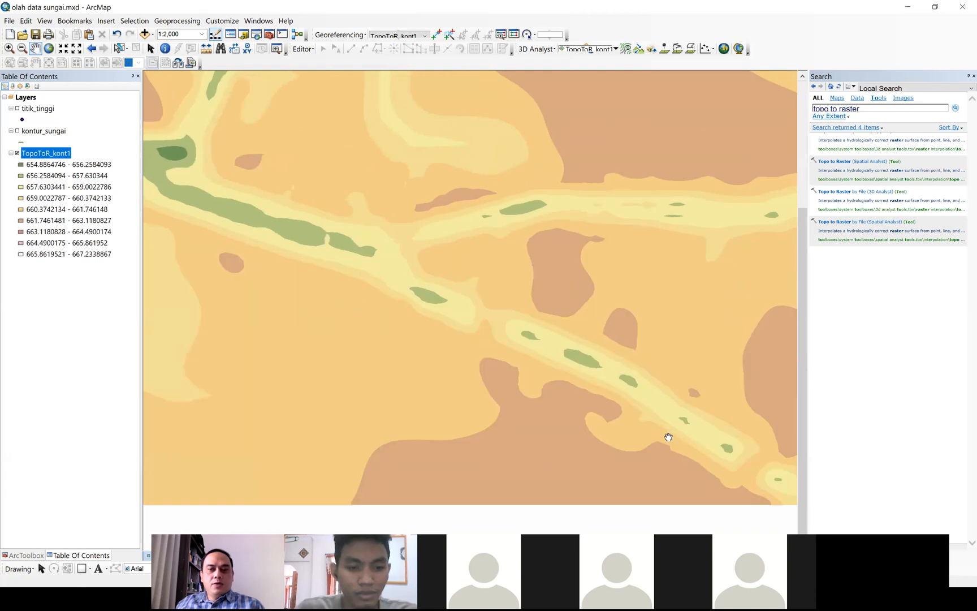
scroll(669, 437, up, 1)
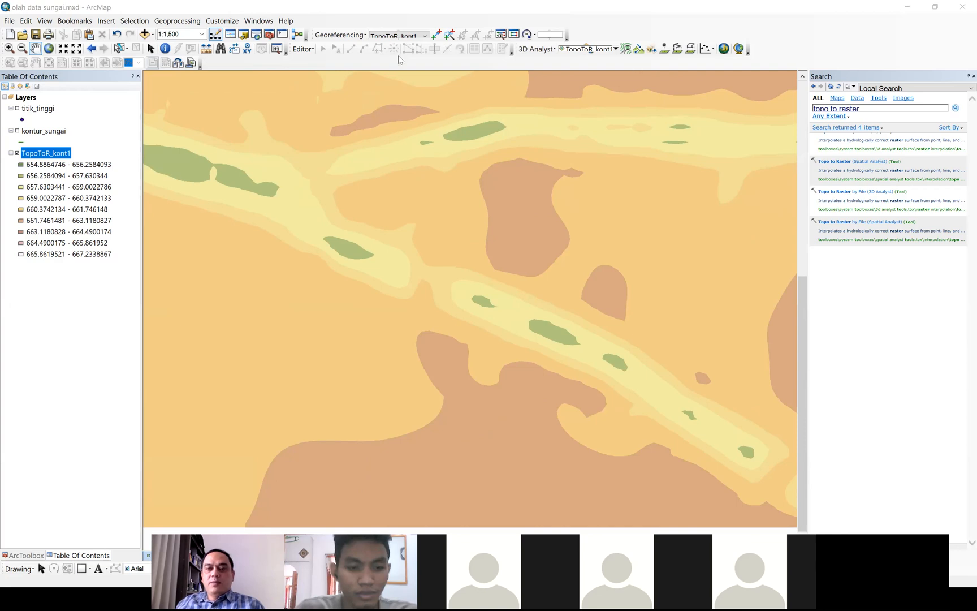
Interpolate a line about 59 m long across the southeastern river branch and create a profile graph from it.
click(678, 50)
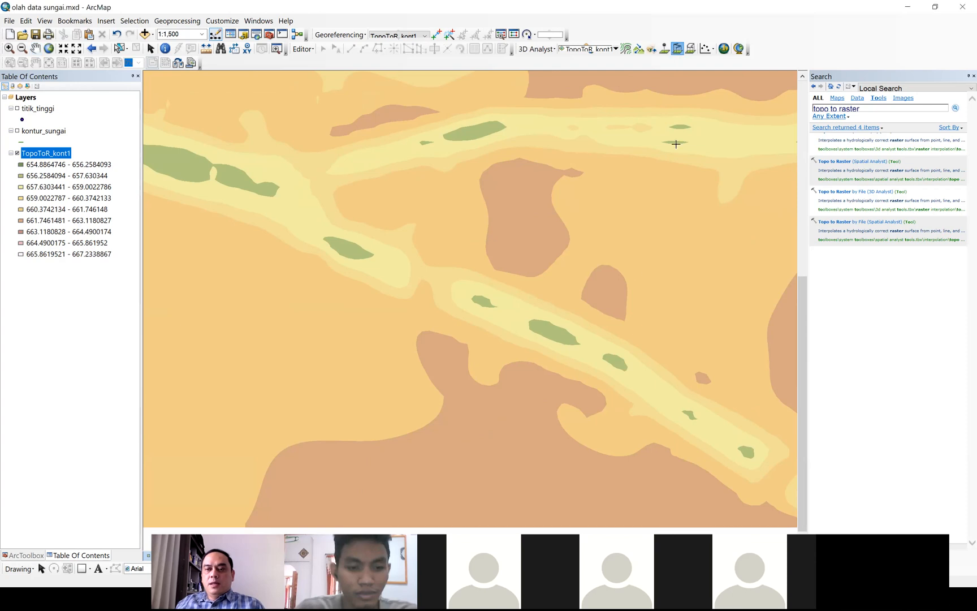
click(560, 392)
double_click(608, 318)
click(709, 49)
click(736, 62)
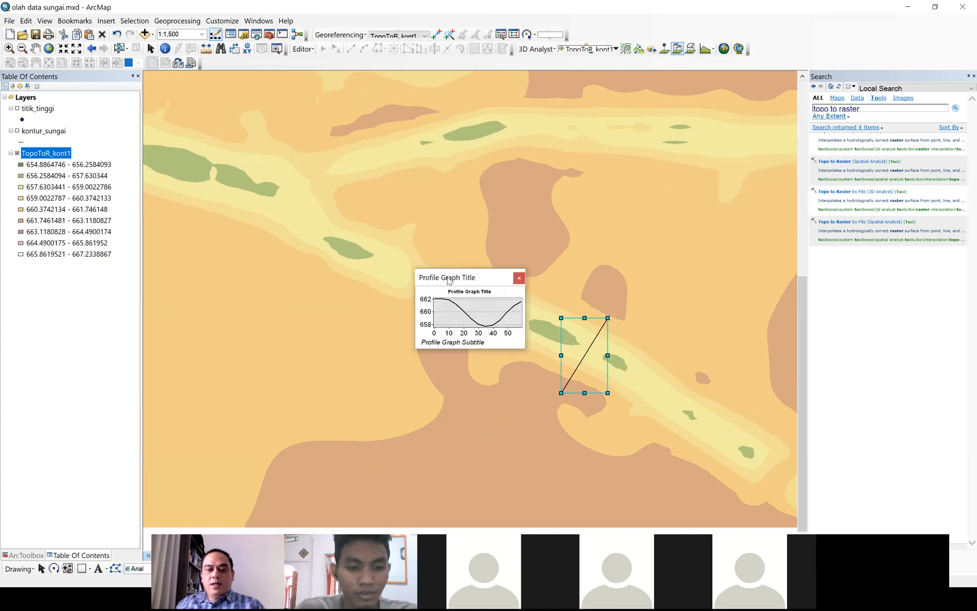
Enlarge the profile graph window to examine the river's cross-section shape, and close the graph.
drag(424, 275, 372, 261)
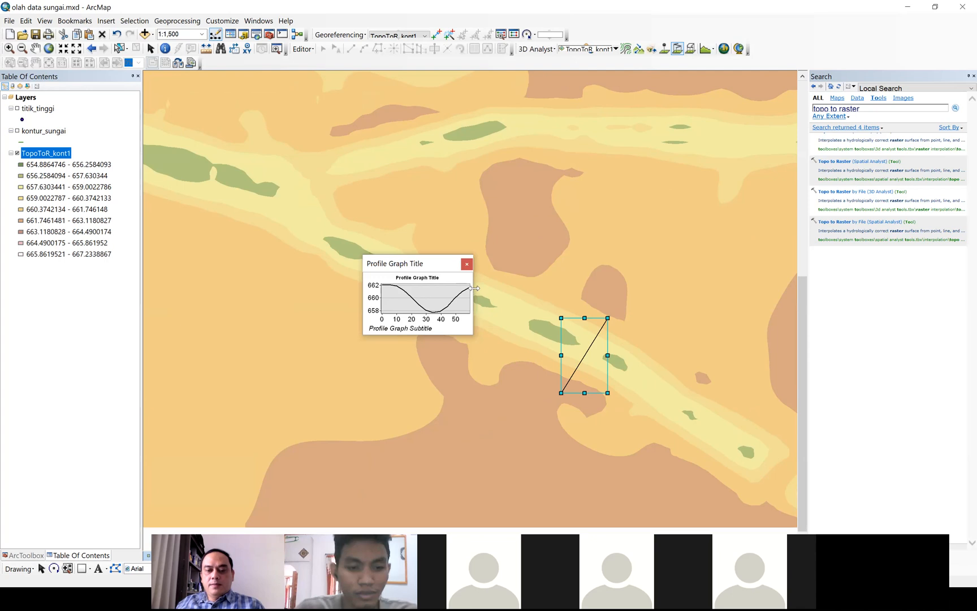
drag(474, 288, 699, 288)
drag(601, 335, 601, 472)
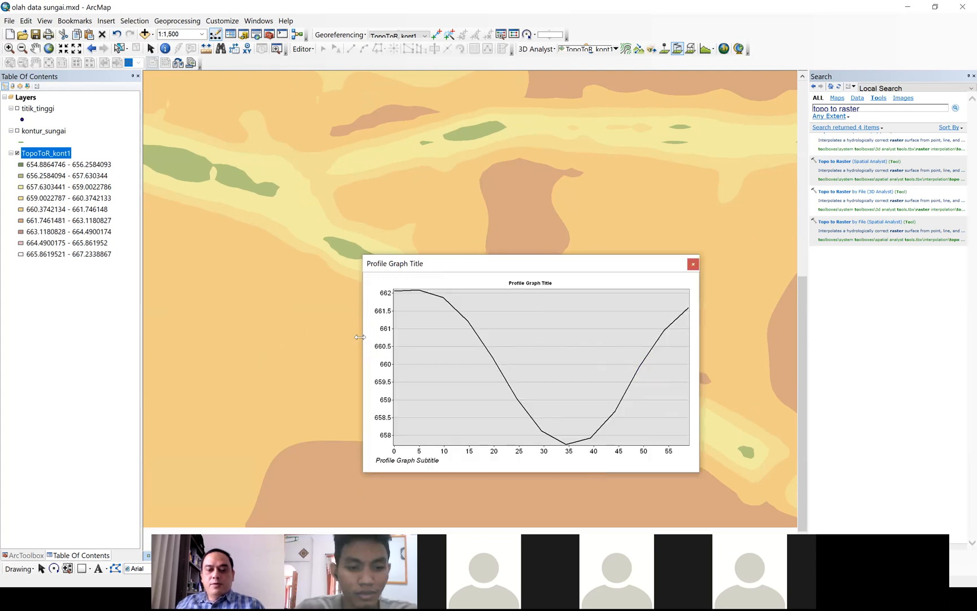
drag(360, 337, 69, 309)
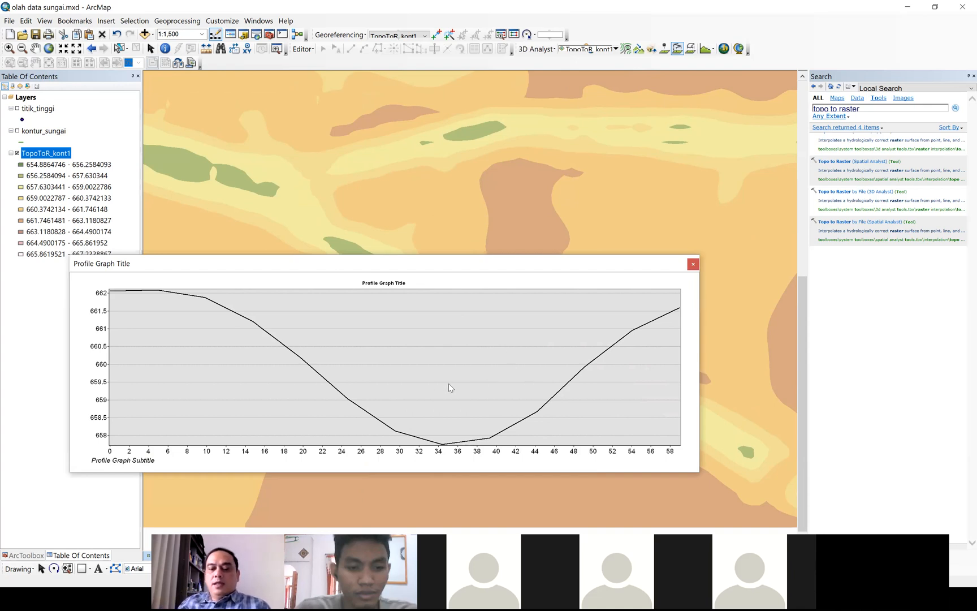
click(693, 265)
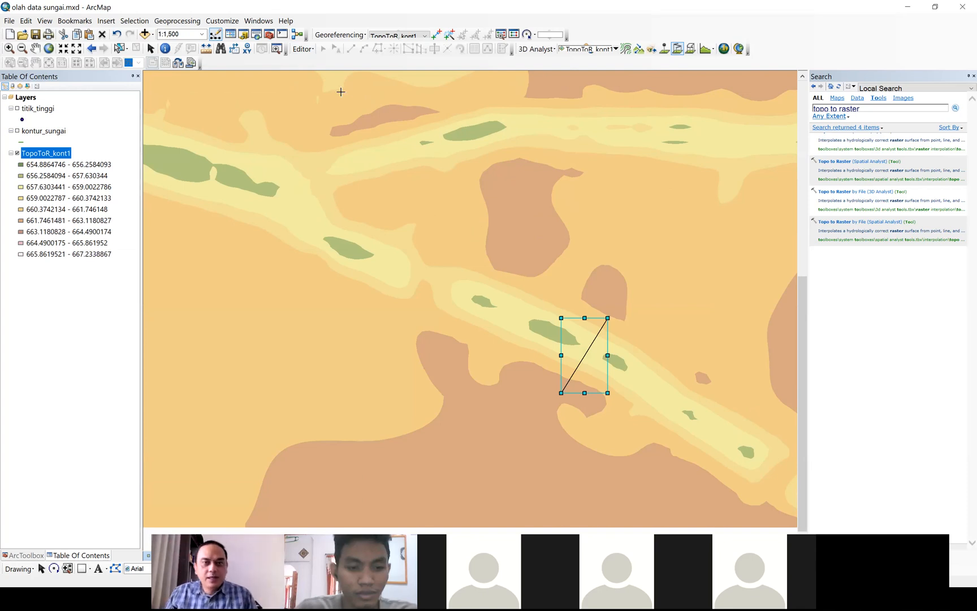
Minimize the ArcMap and AutoCAD windows, leaving HEC-RAS 6.1.0 in front.
right_click(407, 141)
click(916, 30)
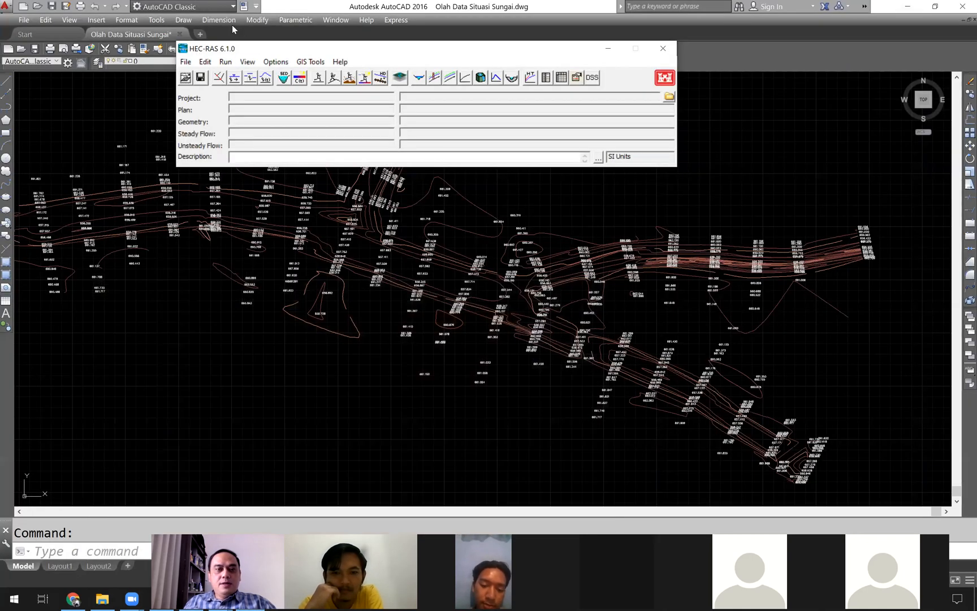
click(907, 5)
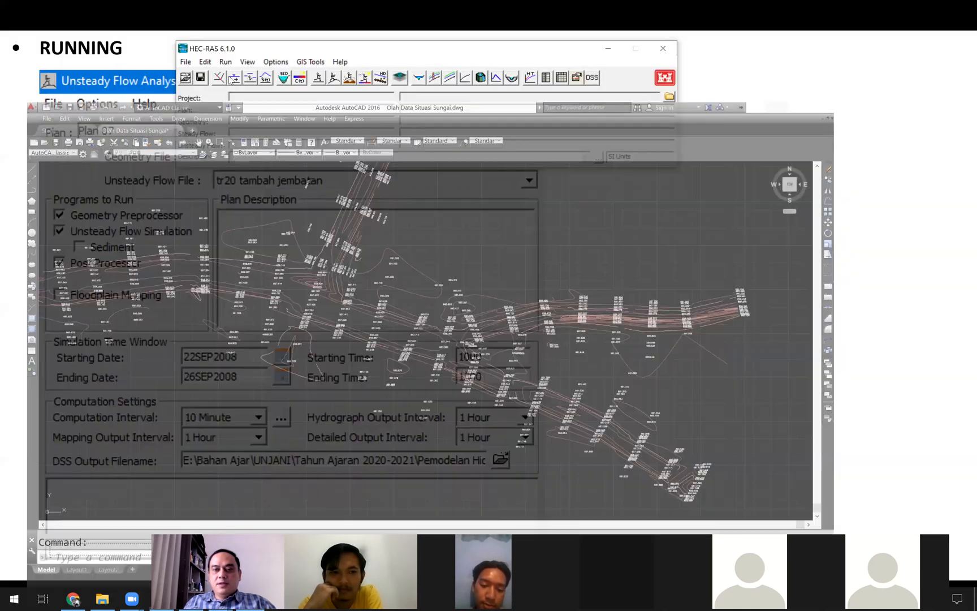
Exit the slideshow, minimize the file explorer and browser windows, and reposition the HEC-RAS window on the cleared desktop.
click(871, 272)
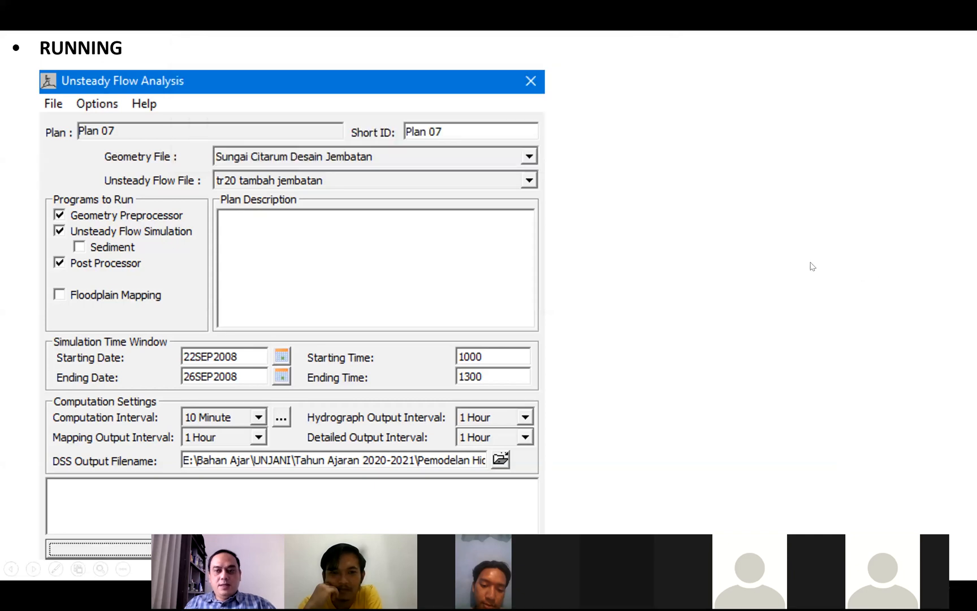
key(Escape)
click(914, 9)
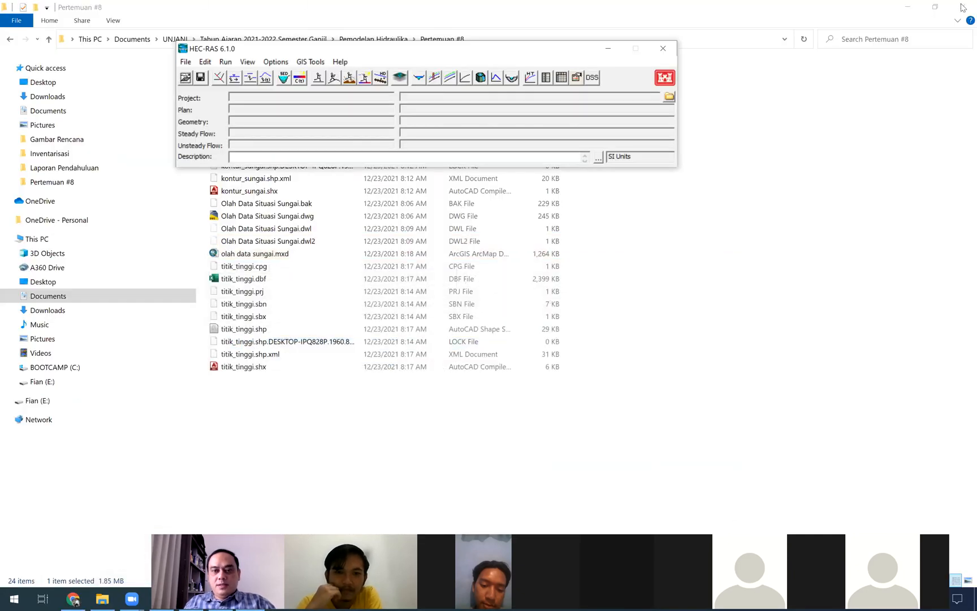
click(908, 9)
click(909, 9)
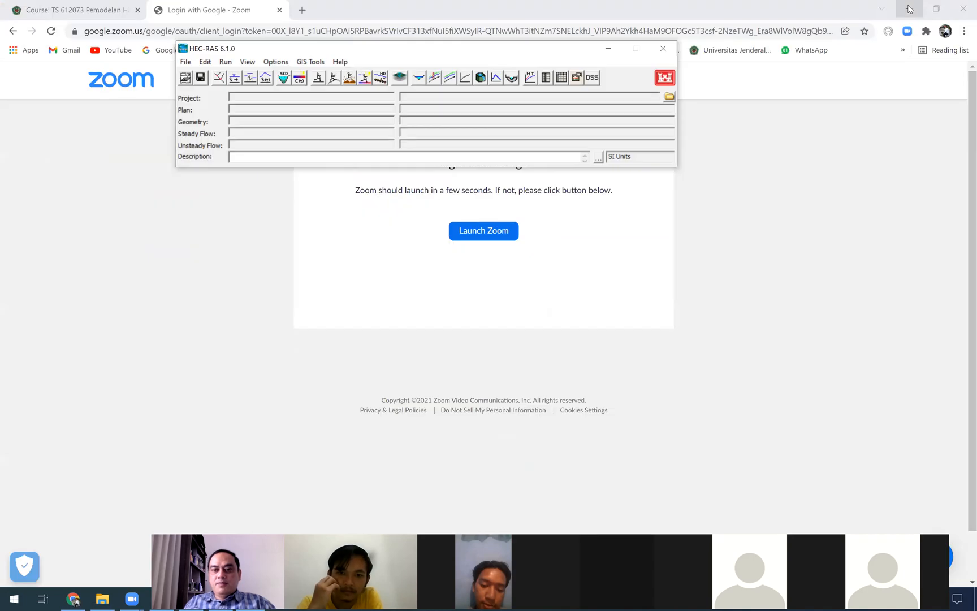
click(909, 9)
click(556, 98)
drag(340, 50, 385, 105)
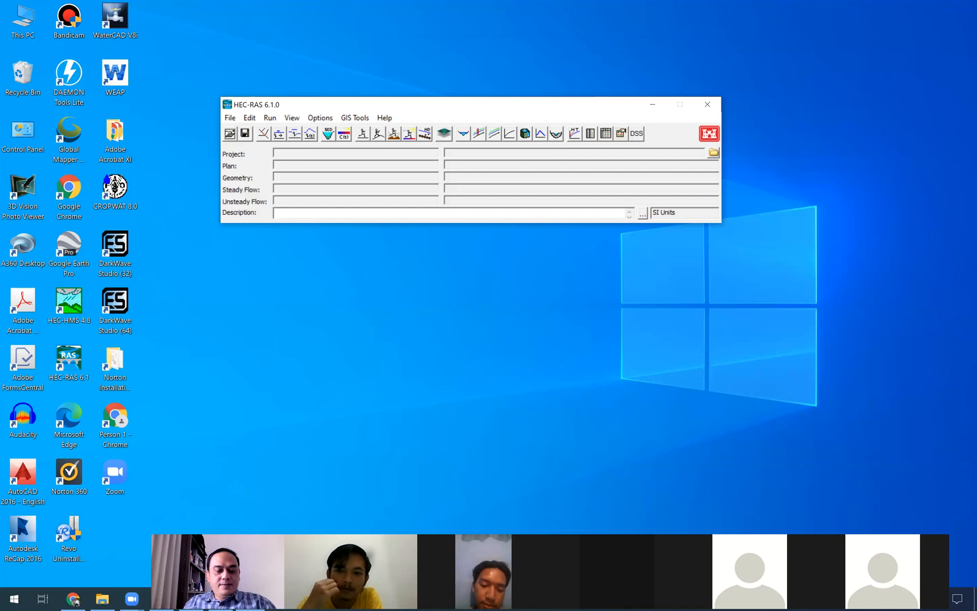
drag(366, 108, 359, 106)
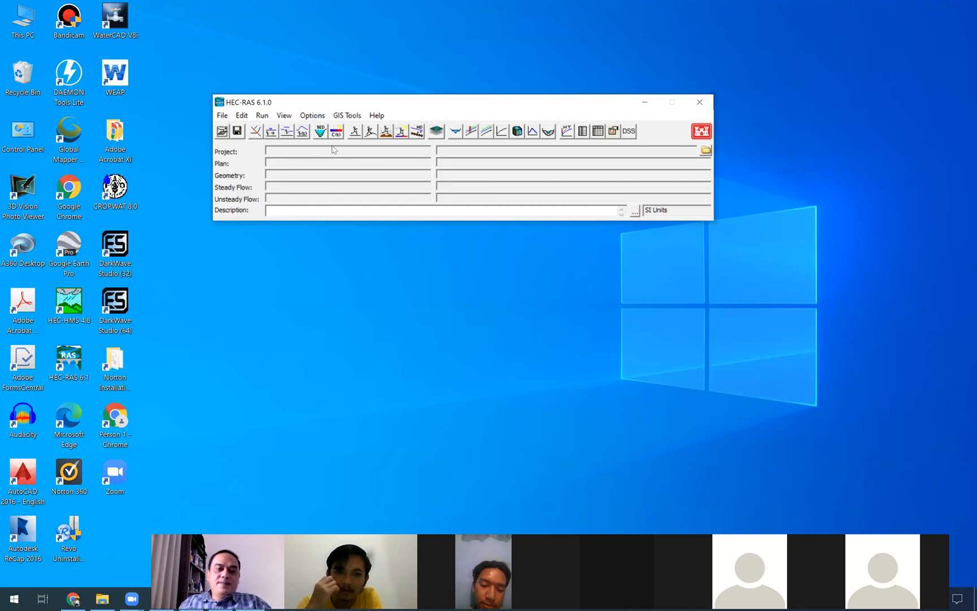
Start a new HEC-RAS project in UNJANI\Tahun Ajaran 2021-2022 Semester Ganjil\Pemodelan Hidraulika\Pertemuan #8 within the Documents folder.
click(222, 115)
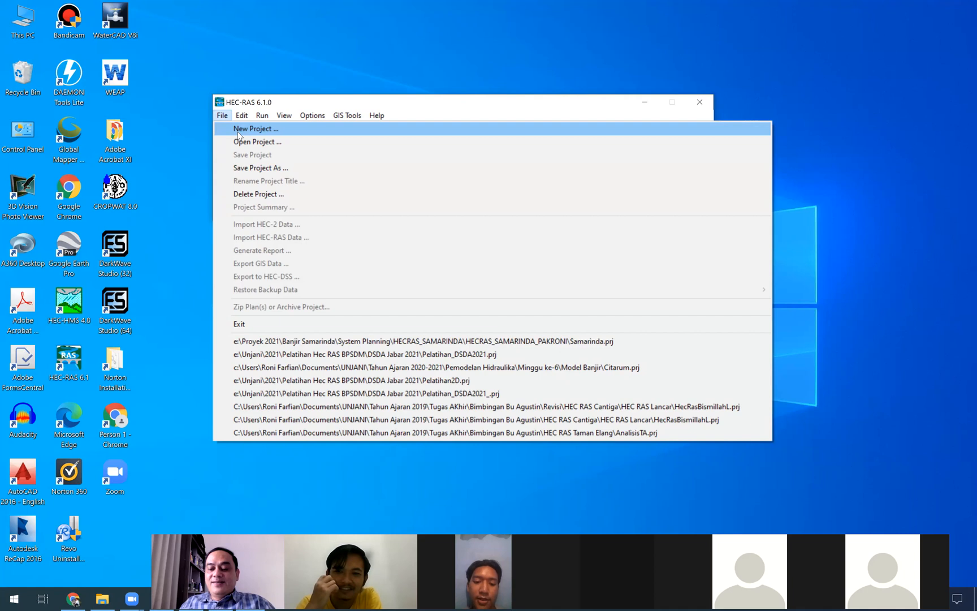
click(238, 130)
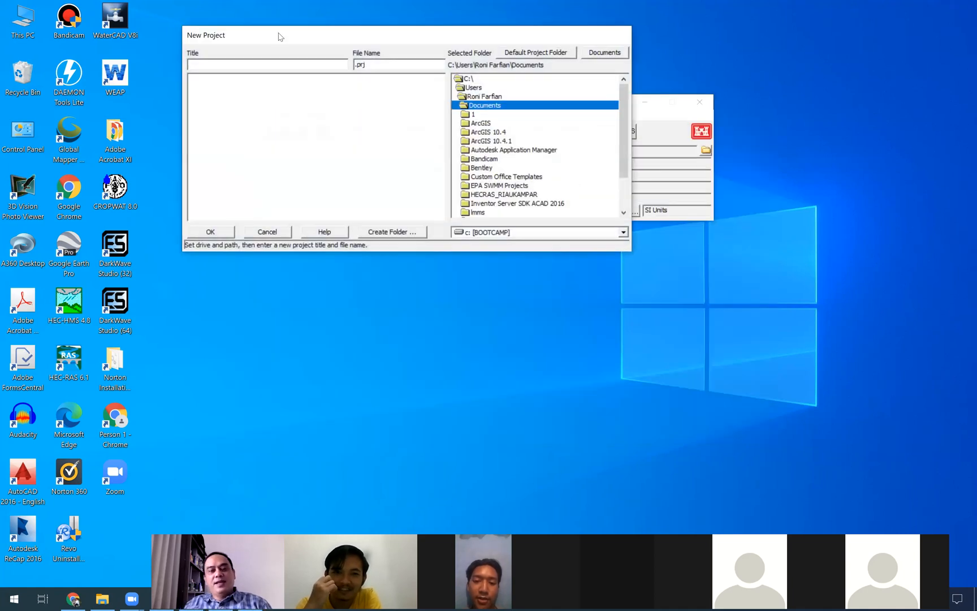
scroll(532, 156, down, 2)
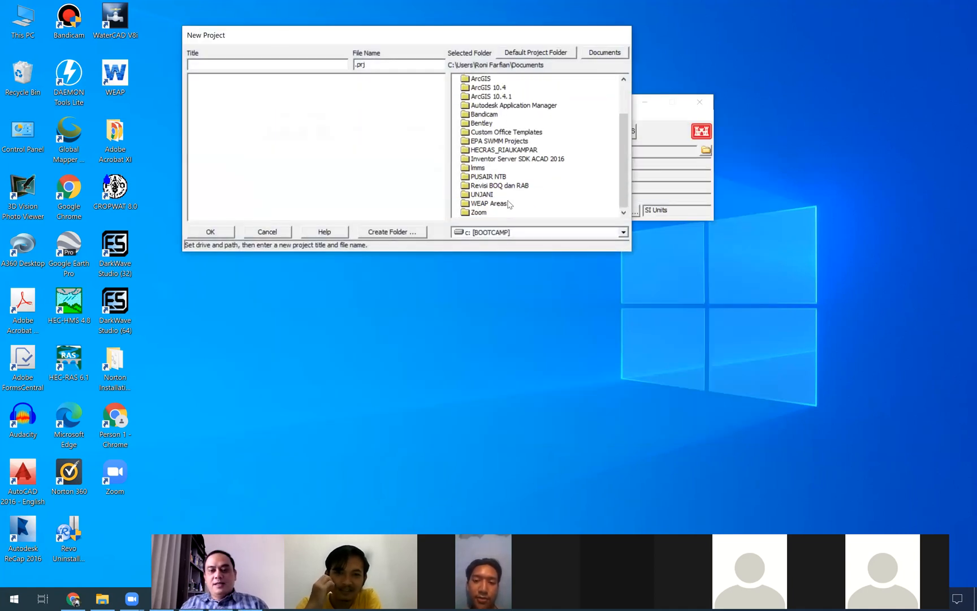
click(484, 195)
double_click(485, 195)
scroll(512, 197, down, 5)
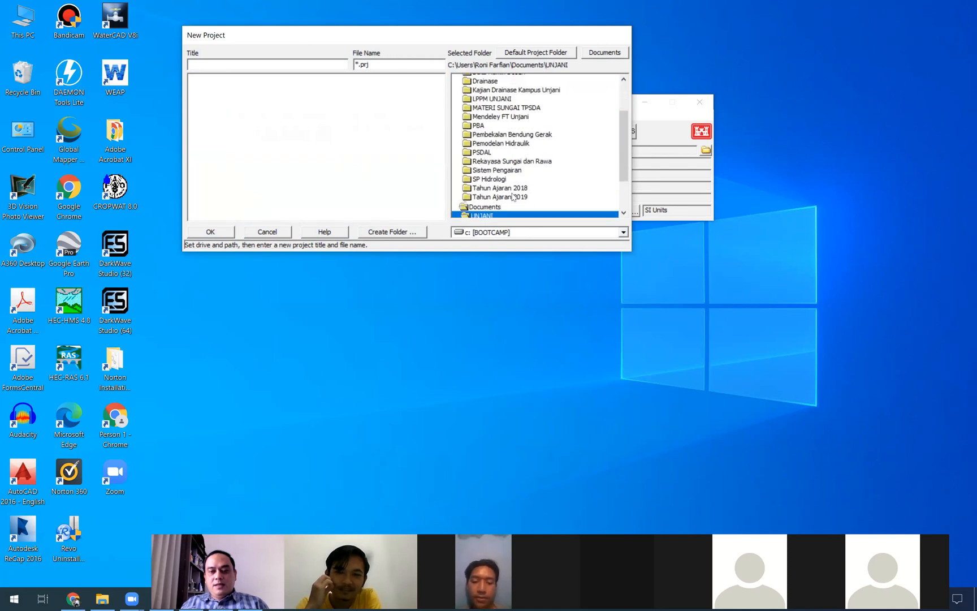
double_click(513, 195)
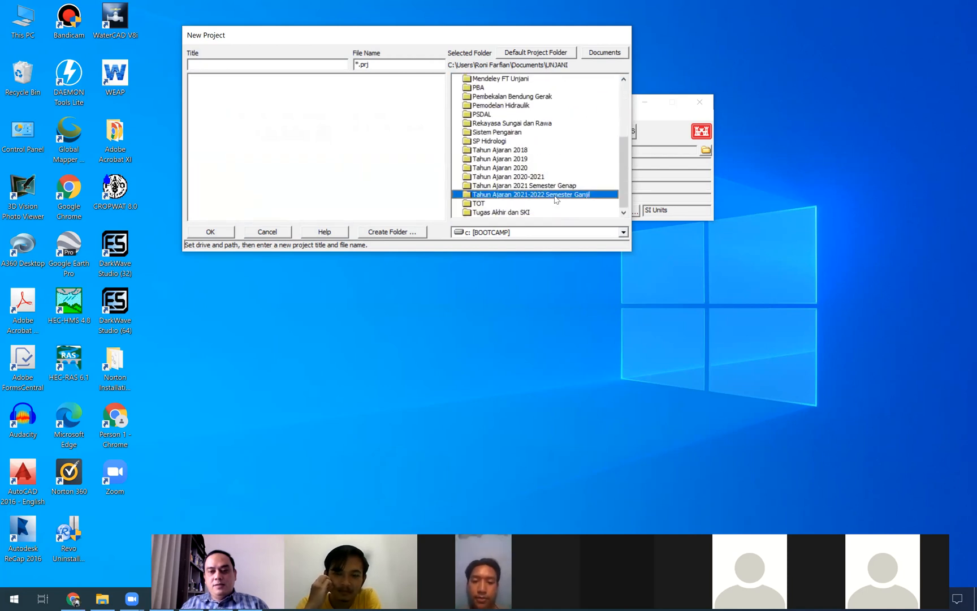
double_click(514, 141)
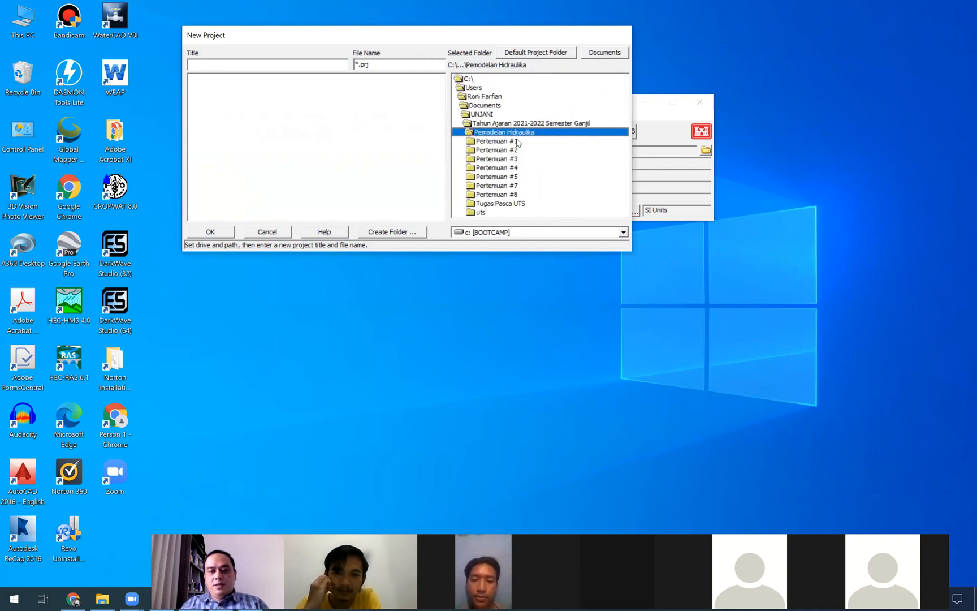
double_click(516, 195)
Title the new project "Latihan 1D Terrain" and create it with SI units as Latihan1DTerrain.prj.
click(222, 64)
text(Latihan)
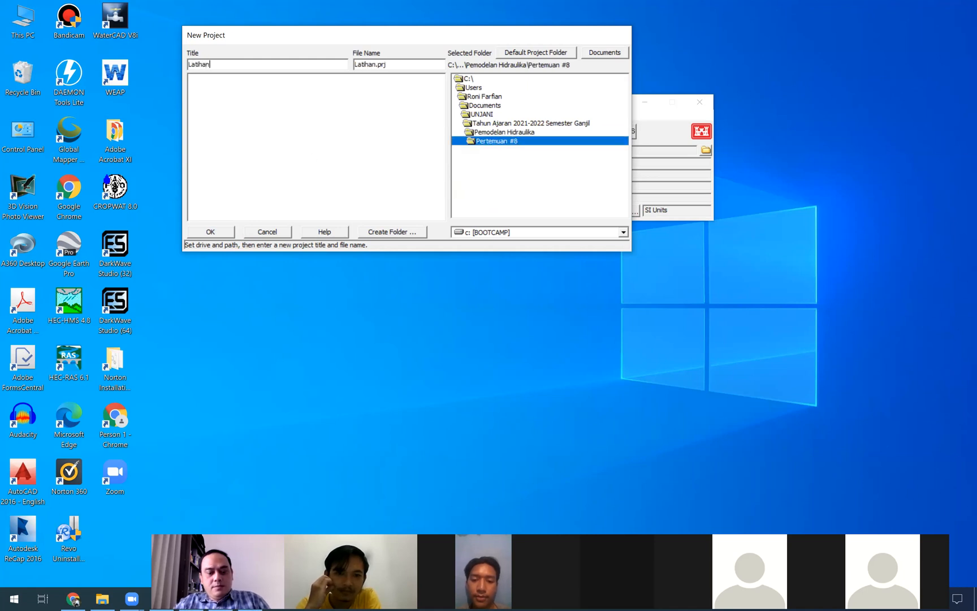
text( 1D Dar)
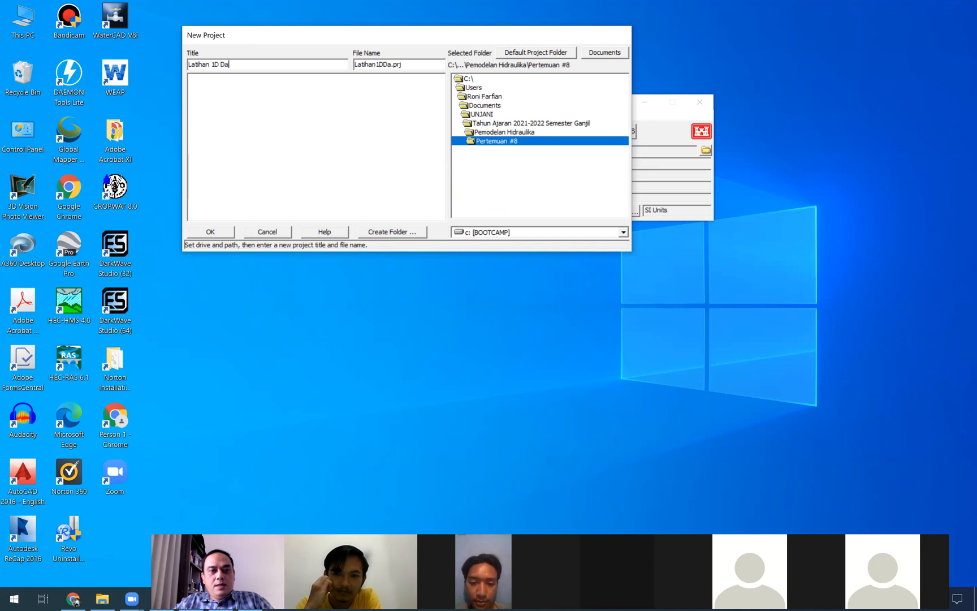
key(BackSpace)
key(BackSpace)
key(BackSpace)
text(Te)
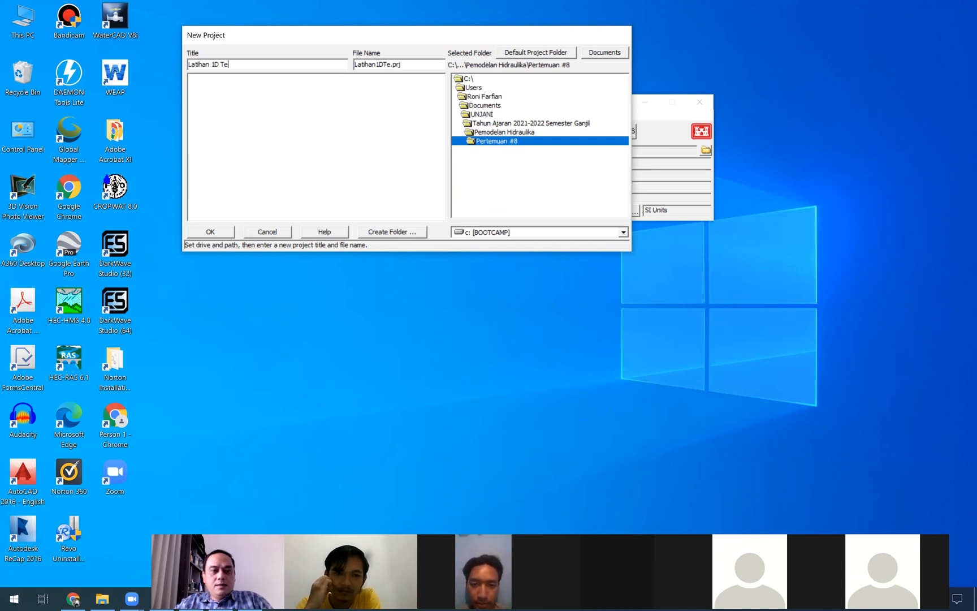
text(rrain)
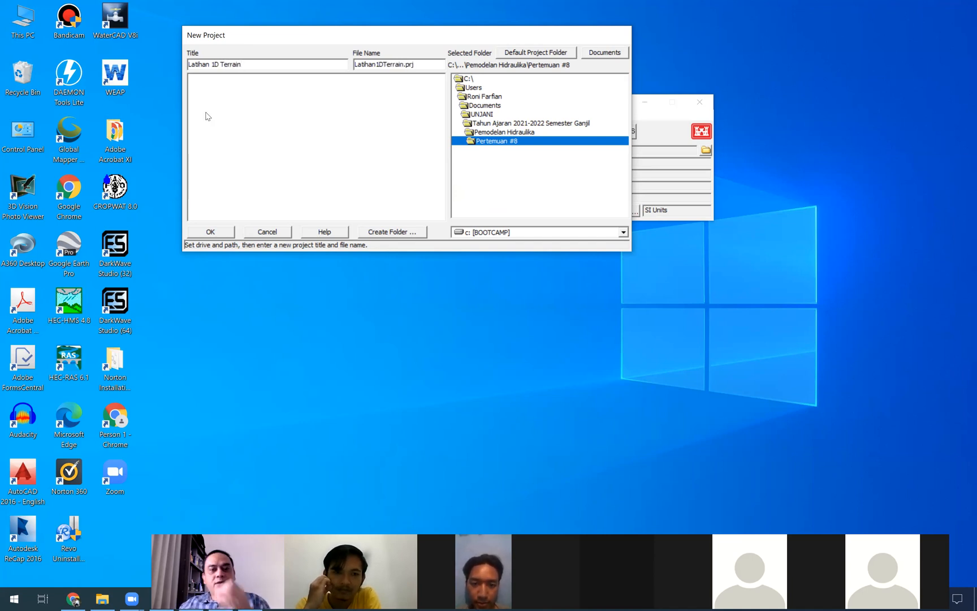
click(263, 174)
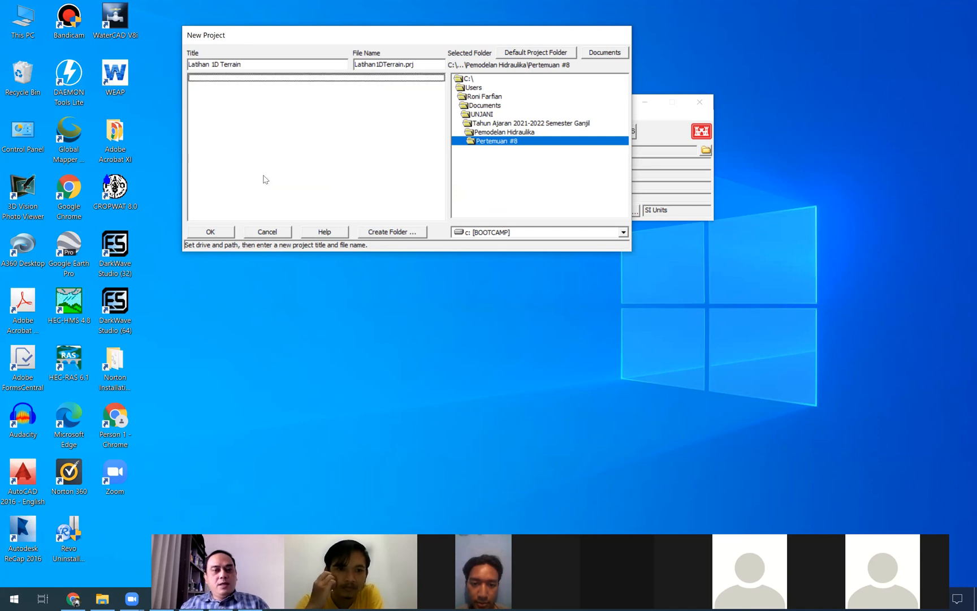
drag(291, 40, 266, 74)
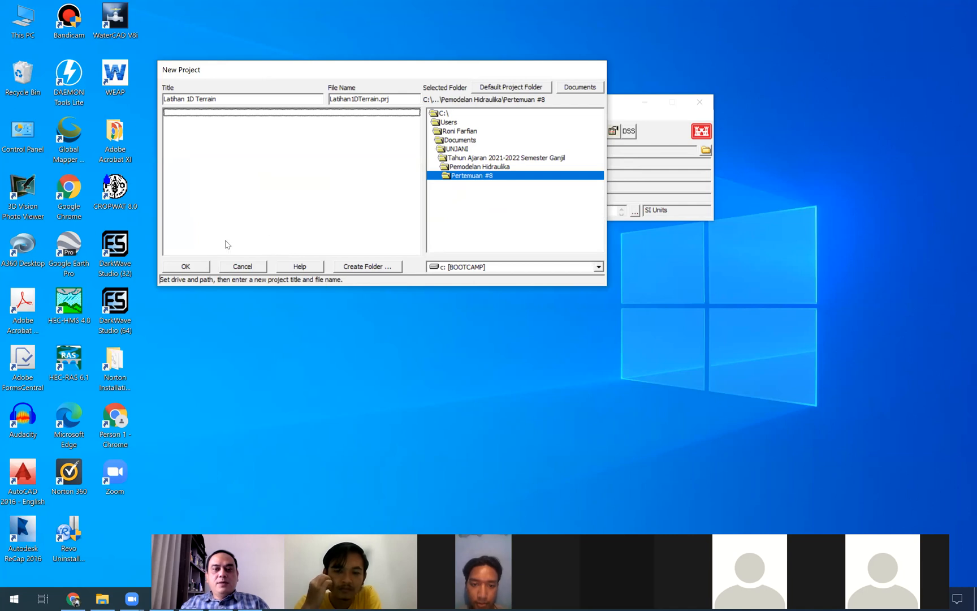
click(187, 267)
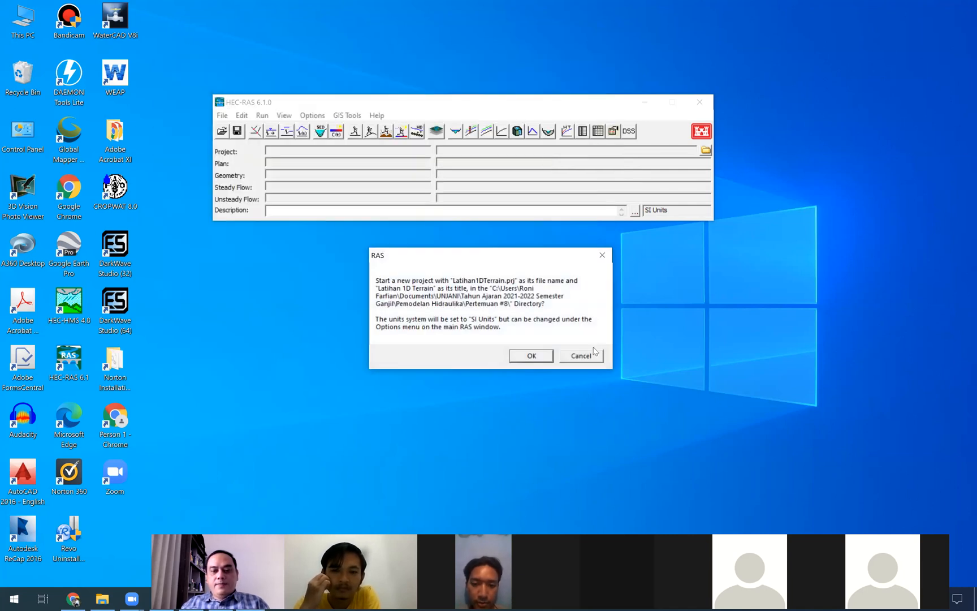
click(531, 356)
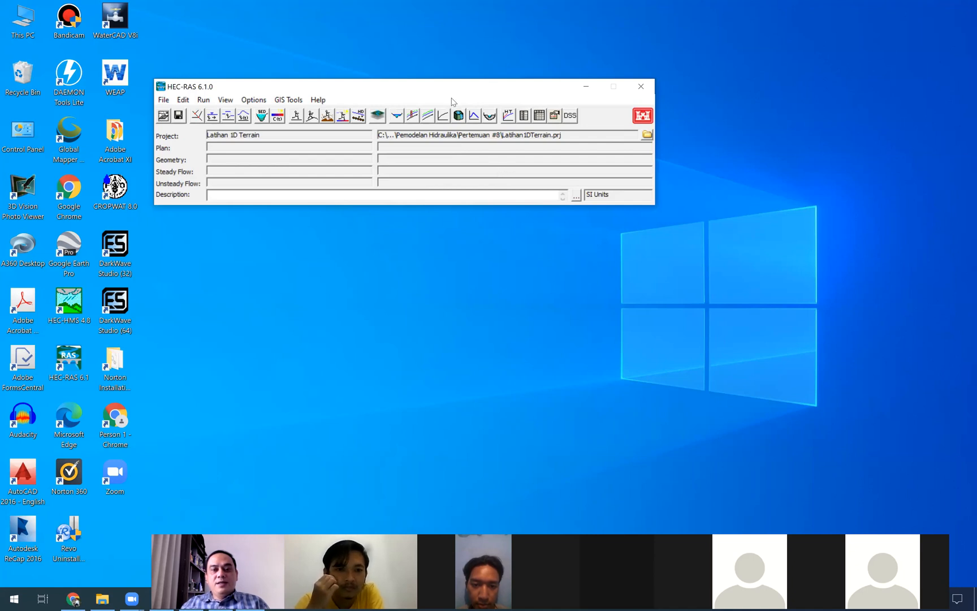
drag(455, 85, 463, 85)
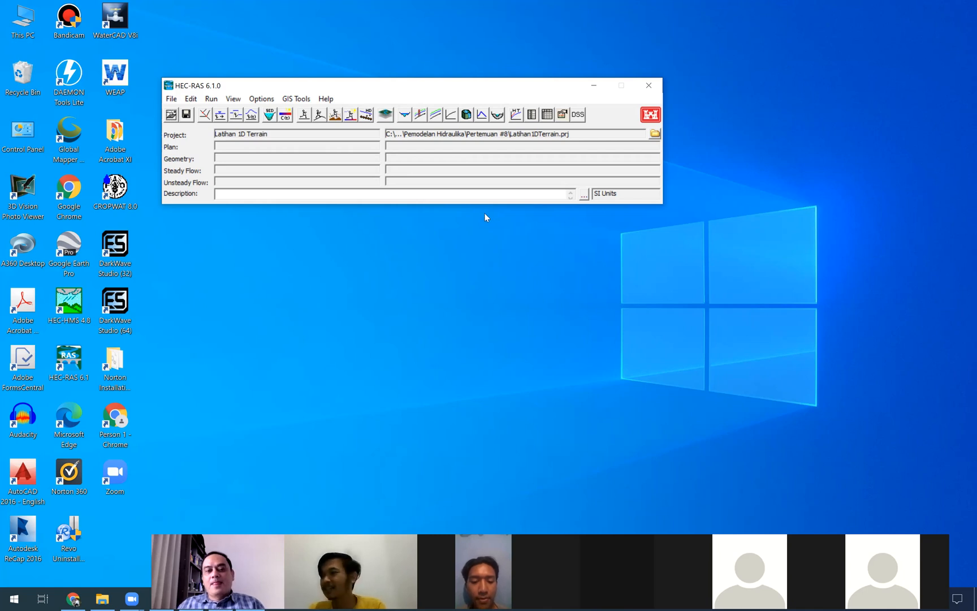
Open RAS Mapper and load kontur_sungai.prj as the project's projection file.
click(386, 116)
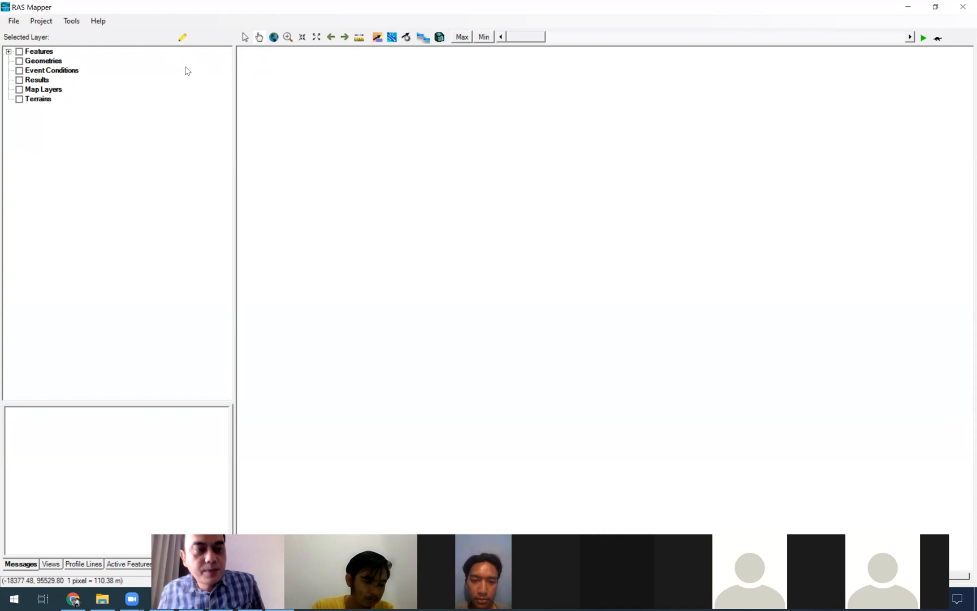
click(41, 21)
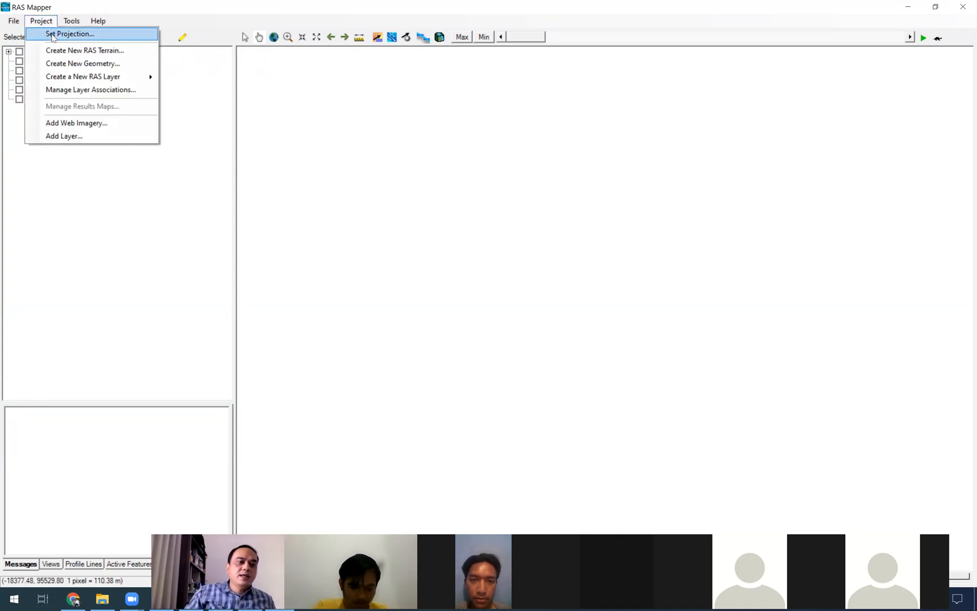
click(52, 35)
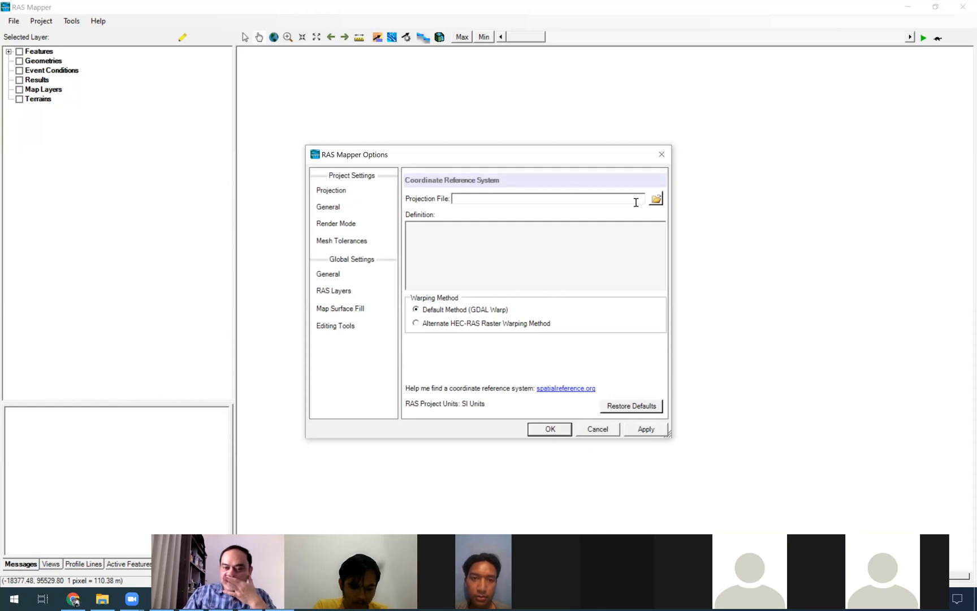
click(656, 199)
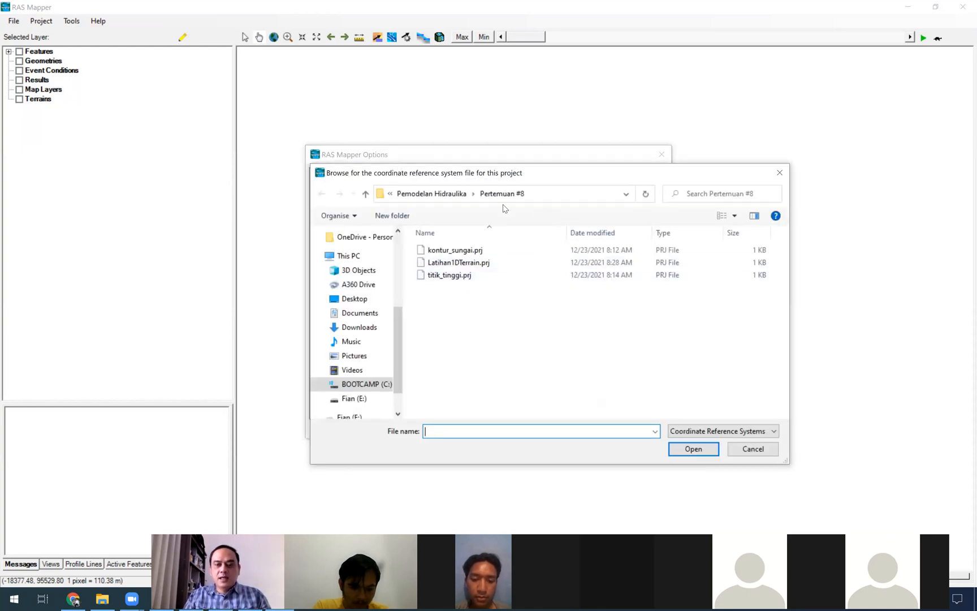
click(476, 255)
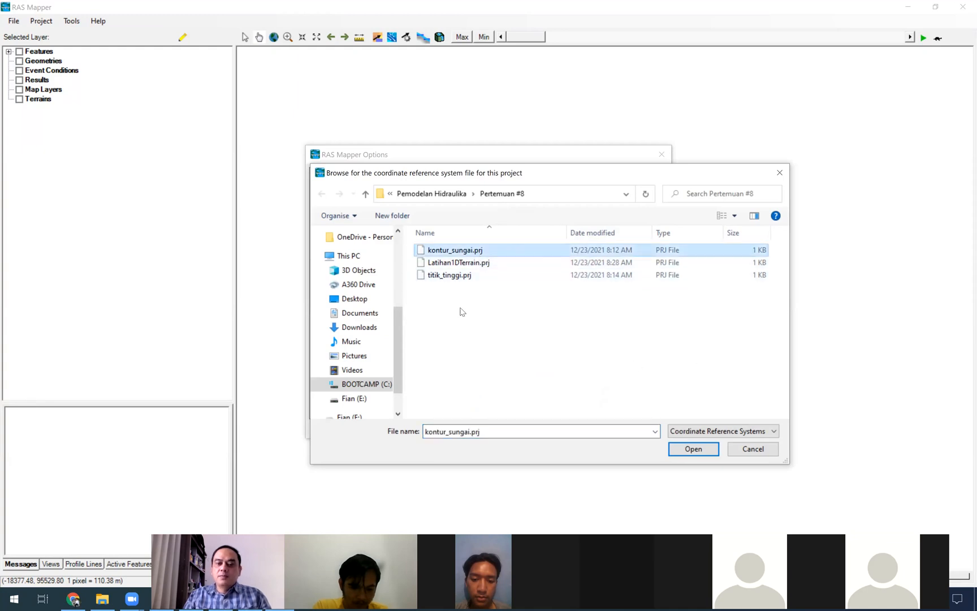
click(463, 277)
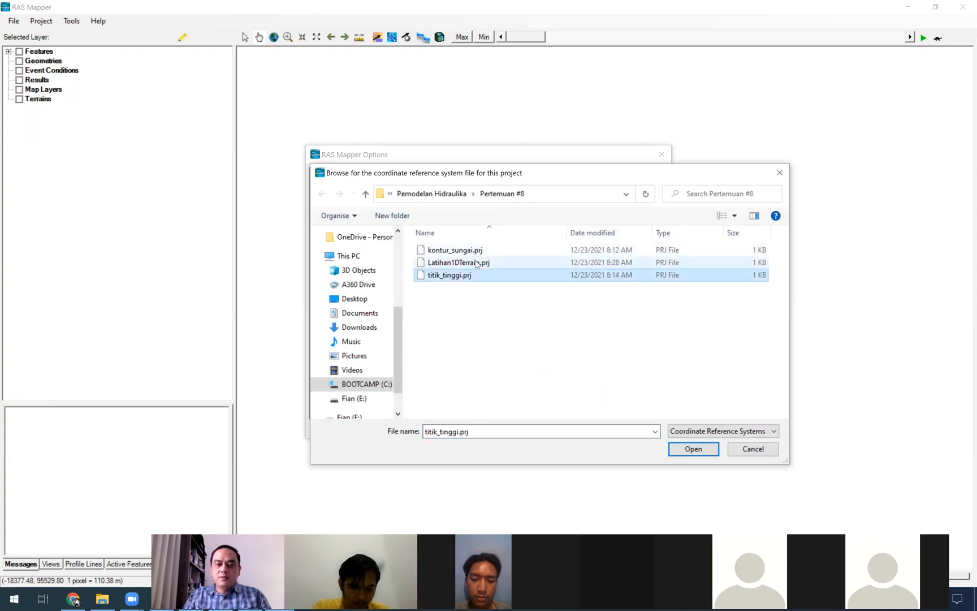
click(481, 250)
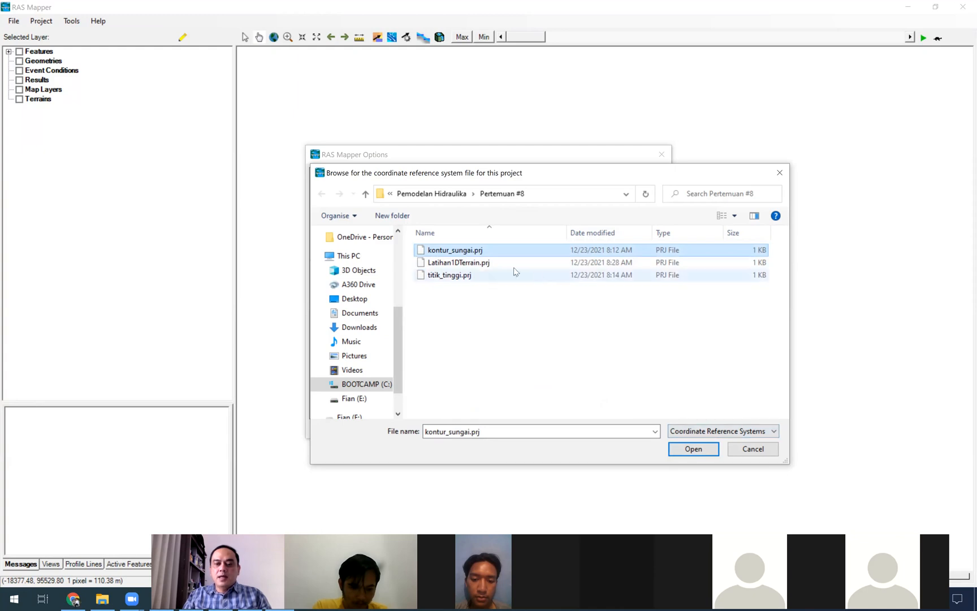
click(693, 449)
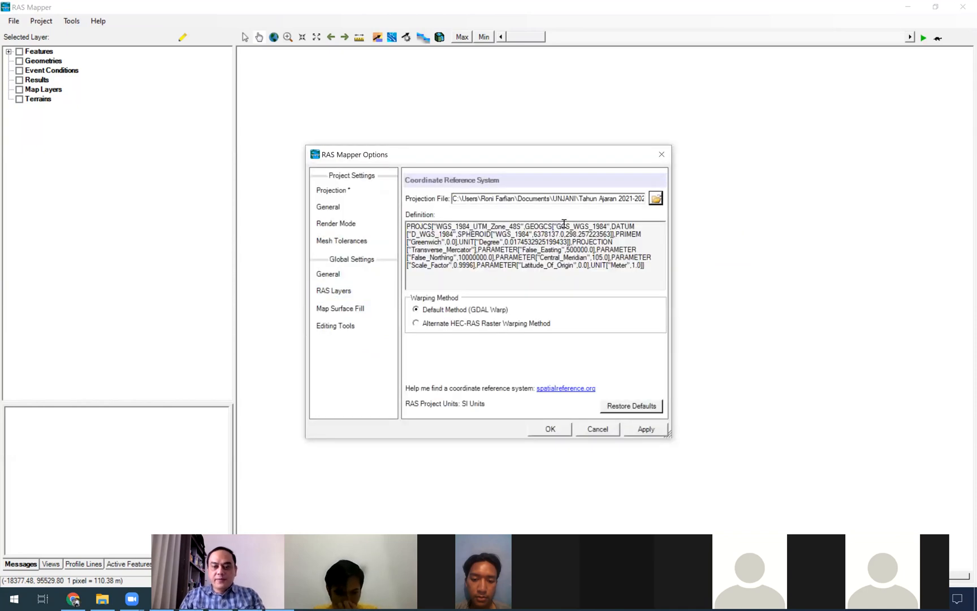
Check the UTM zone in the projection definition and apply the coordinate reference system to the project.
drag(470, 234, 525, 225)
click(485, 233)
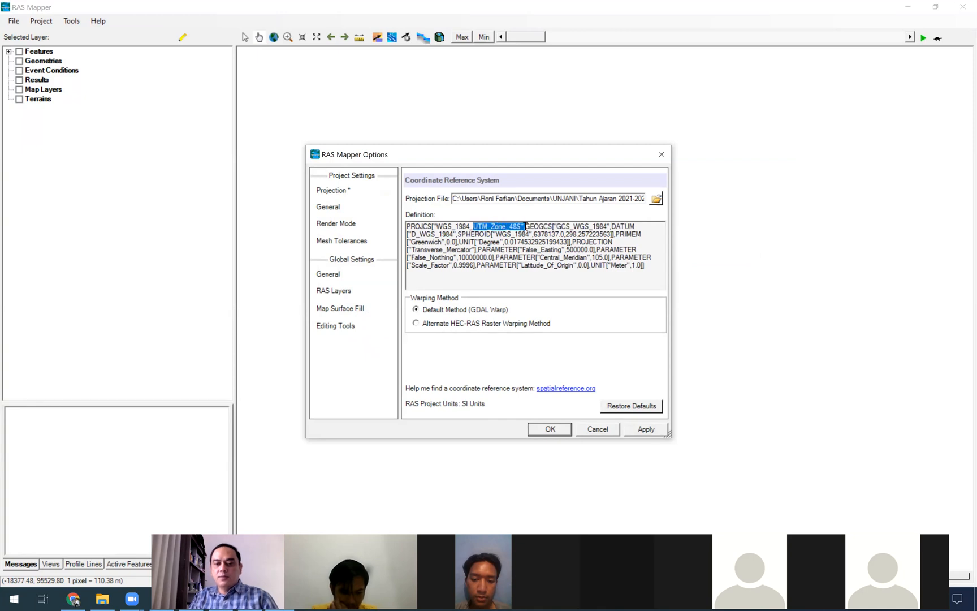
click(645, 429)
key(Return)
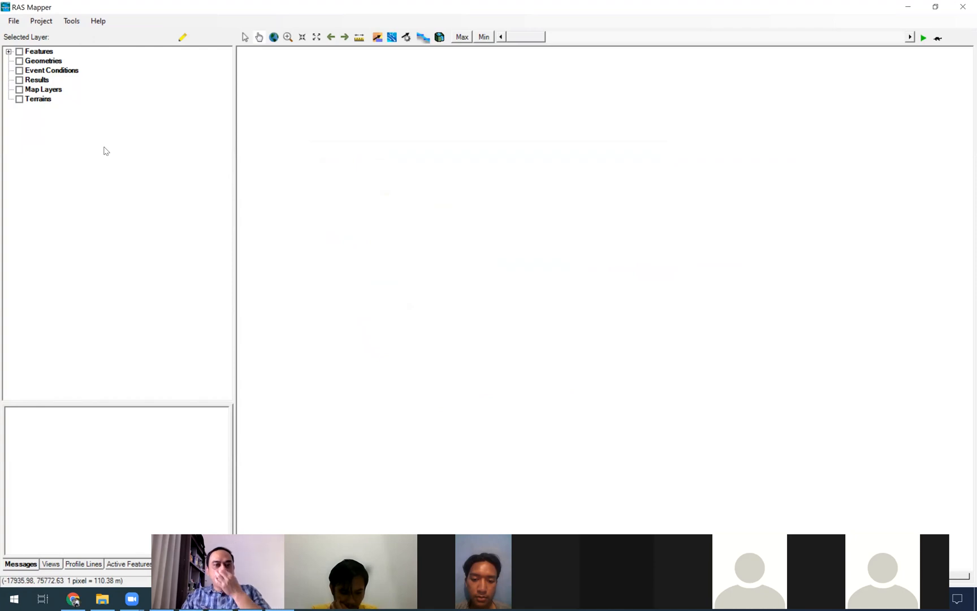
Switch to ArcMap and view the source properties of the TopoToR_kont1 raster layer.
click(36, 101)
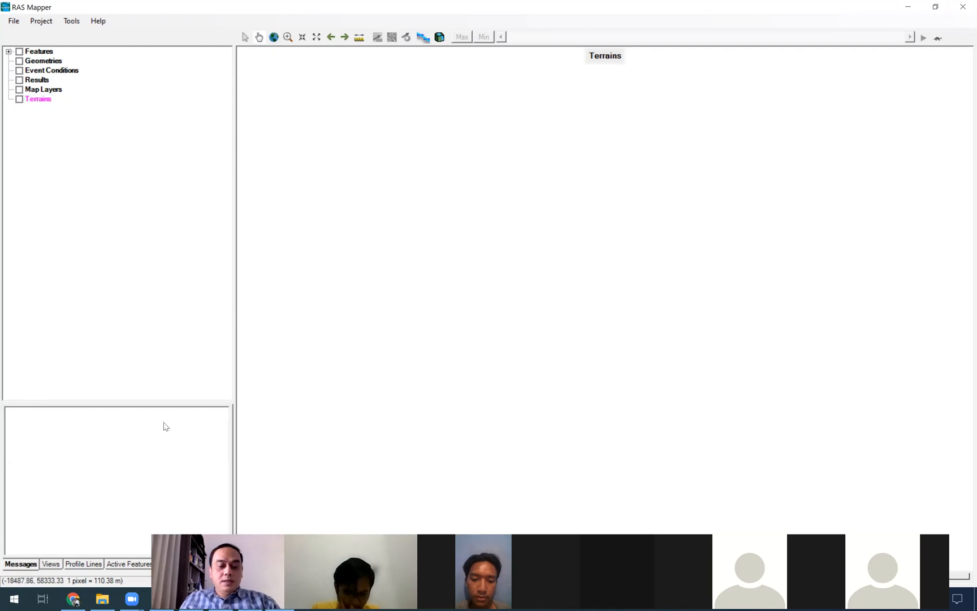
click(221, 598)
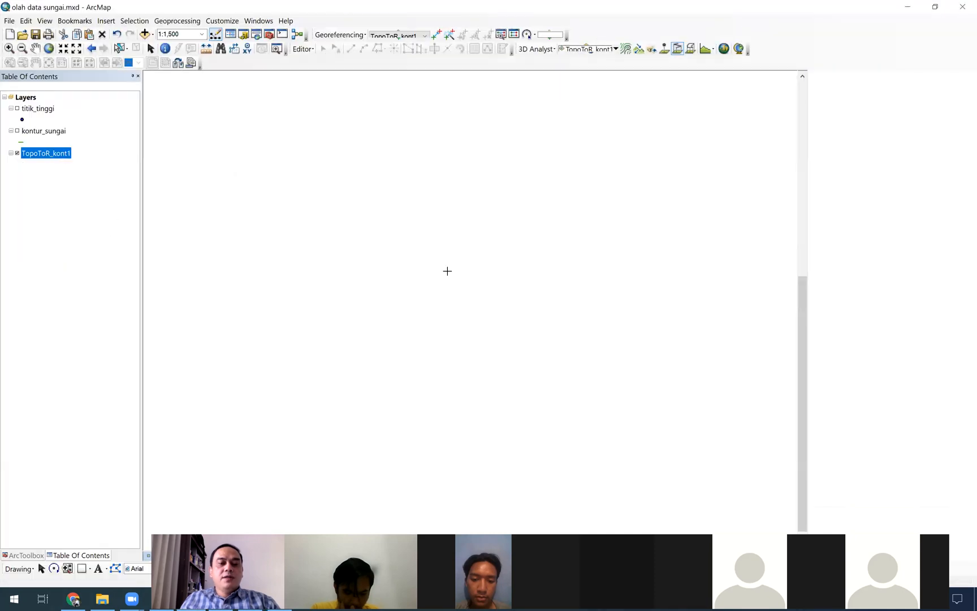
right_click(63, 158)
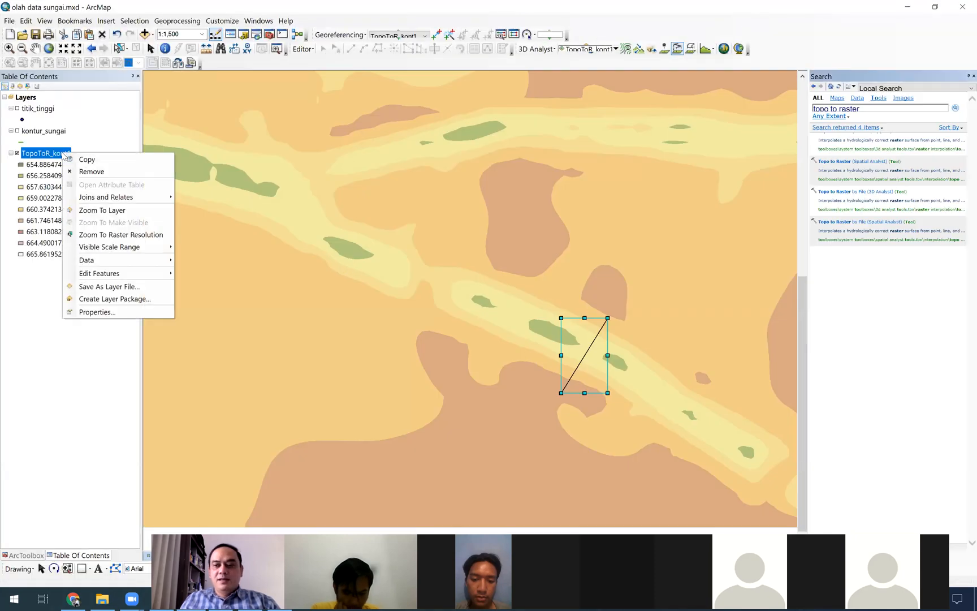
click(117, 317)
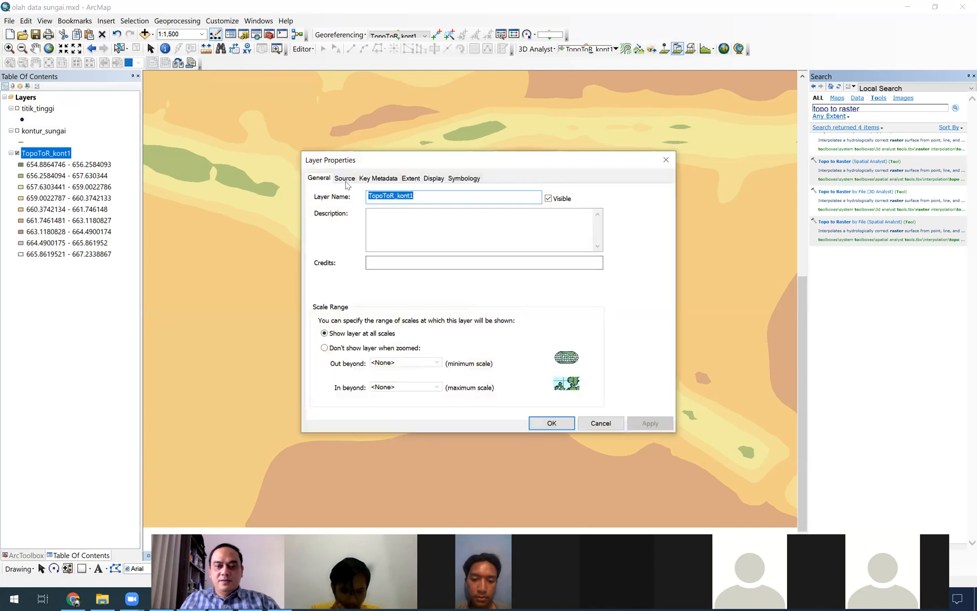
click(345, 180)
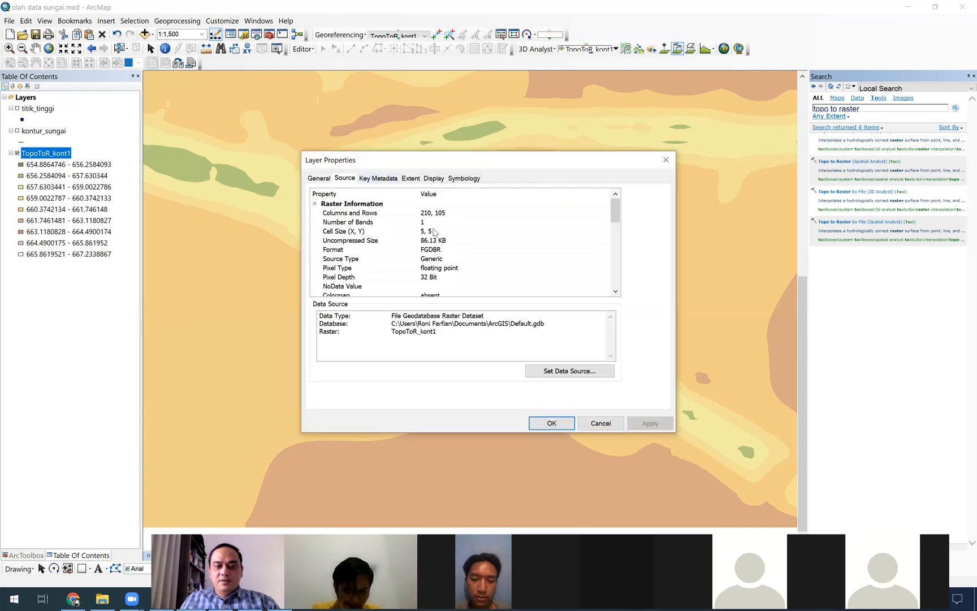
Close the layer properties, open Topo to Raster (Spatial Analyst), and add titik_tinggi and kontur_sungai as its input features.
click(600, 423)
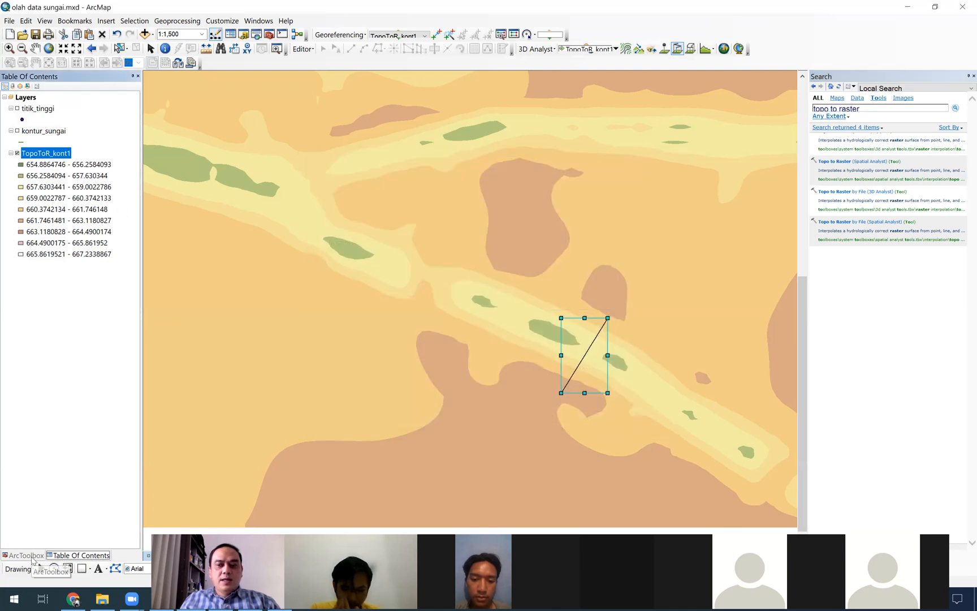
click(874, 161)
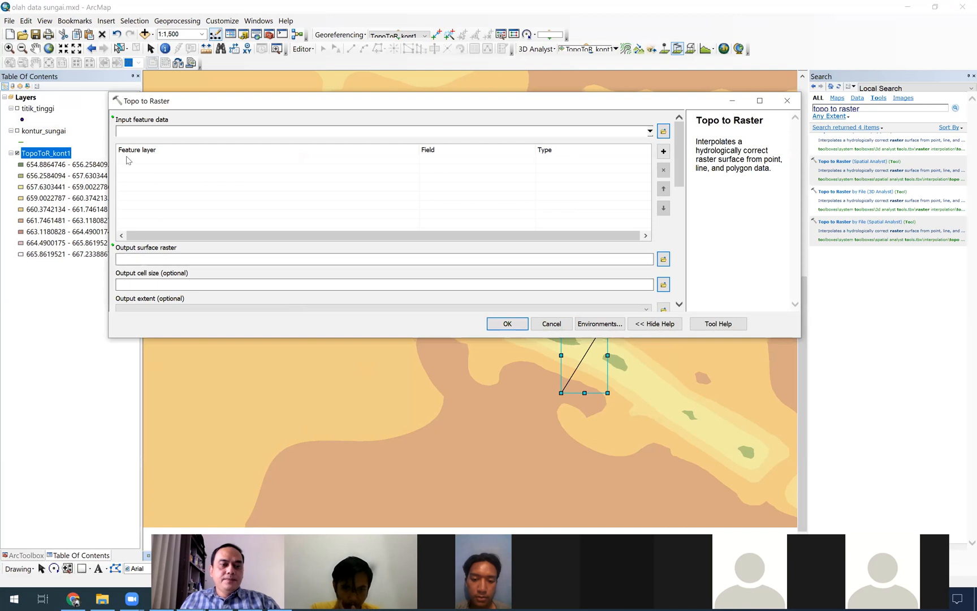
click(44, 108)
ctrl+click(51, 132)
drag(50, 109, 399, 227)
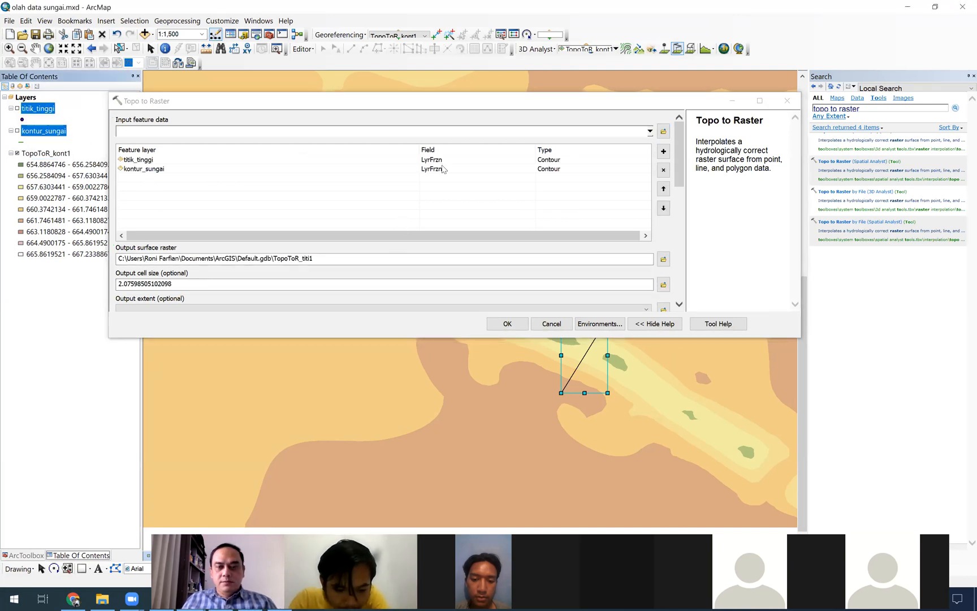
Assign titik_tinggi the Titik_ting field with type PointElevation, and use the Elevation field for the kontur_sungai contours.
click(478, 160)
click(530, 160)
scroll(532, 222, down, 2)
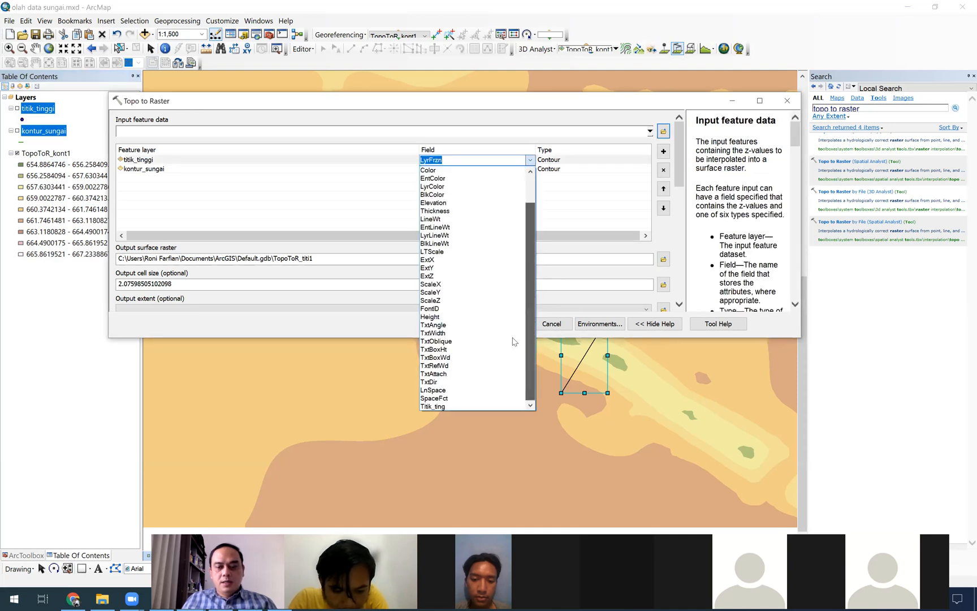
click(441, 400)
click(455, 169)
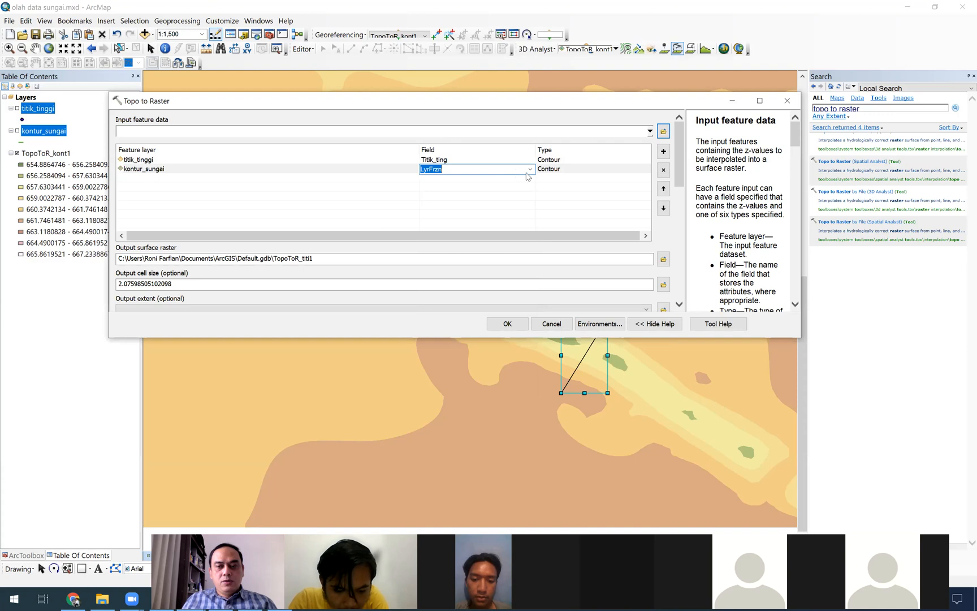
click(531, 169)
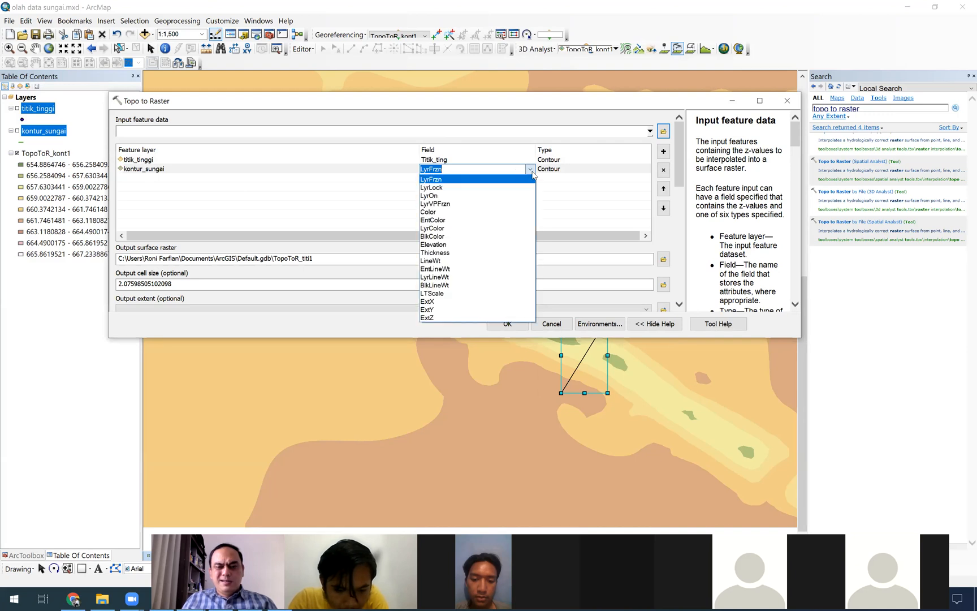
click(452, 244)
click(614, 160)
click(645, 161)
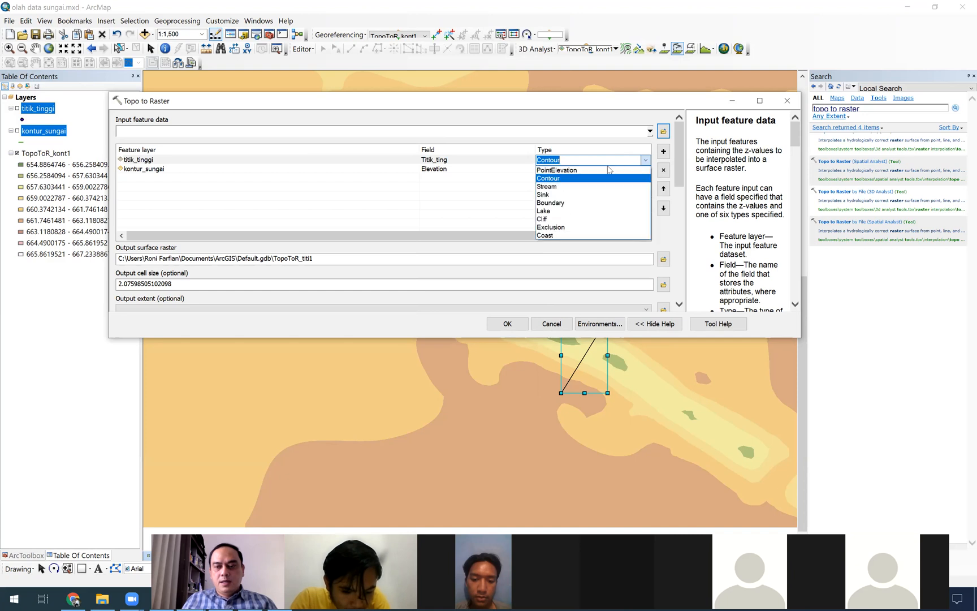
click(585, 171)
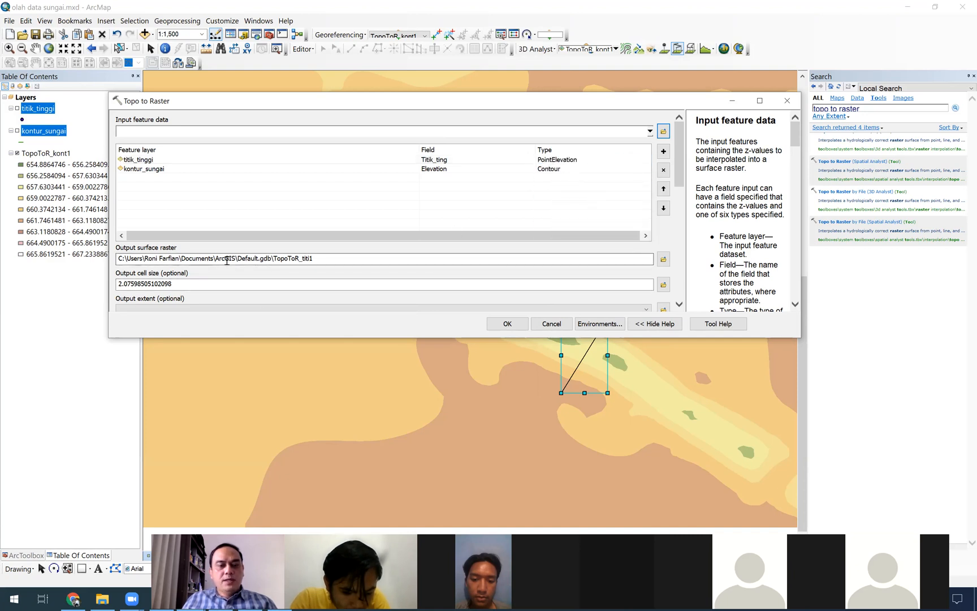
Choose the Pertemuan #8 folder under UNJANI, Tahun Ajaran 2021-2022 Semester Ganjil, Pemodelan Hidraulika as the output surface raster's location.
click(664, 259)
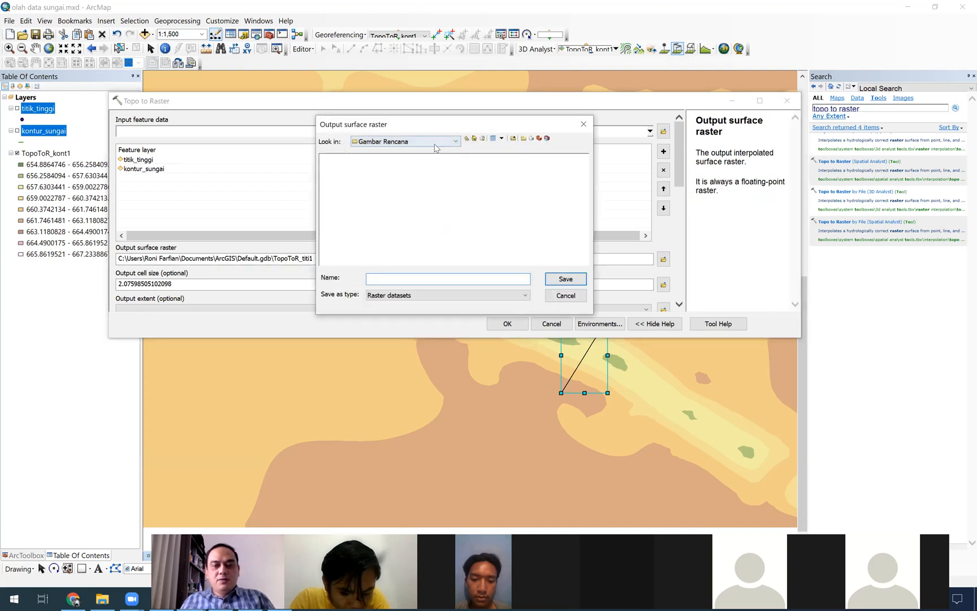
click(436, 142)
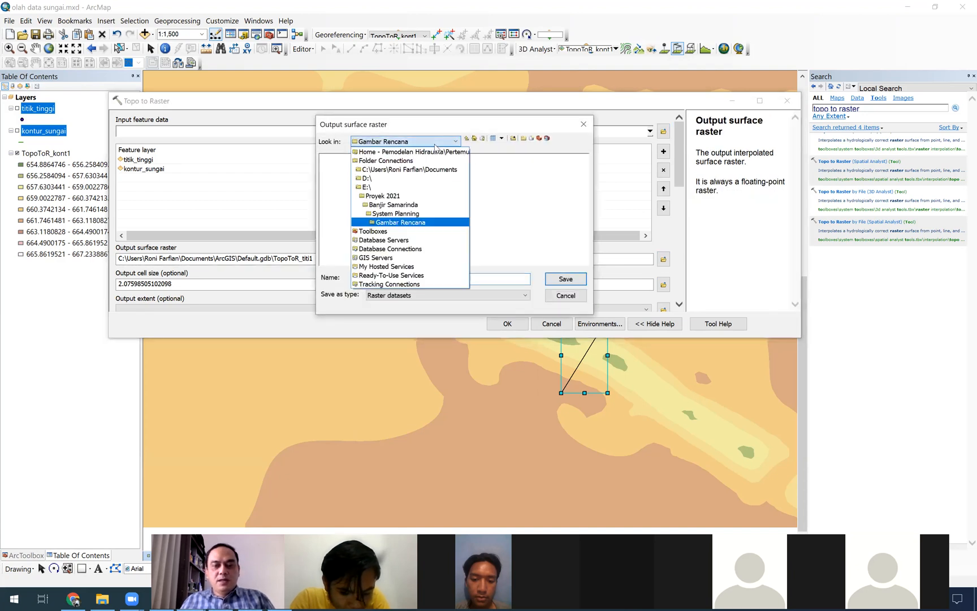
click(387, 170)
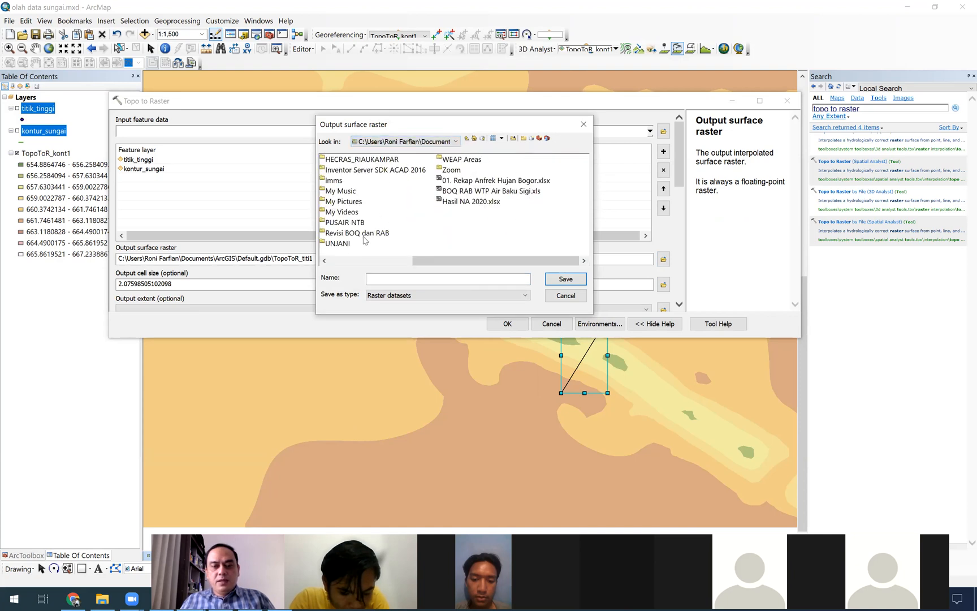
double_click(339, 244)
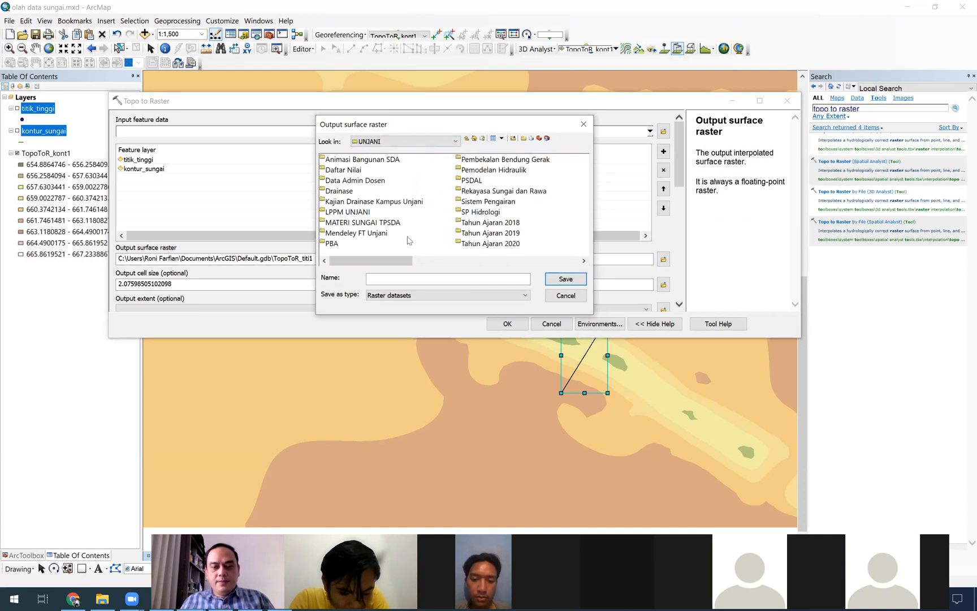
scroll(487, 227, right, 3)
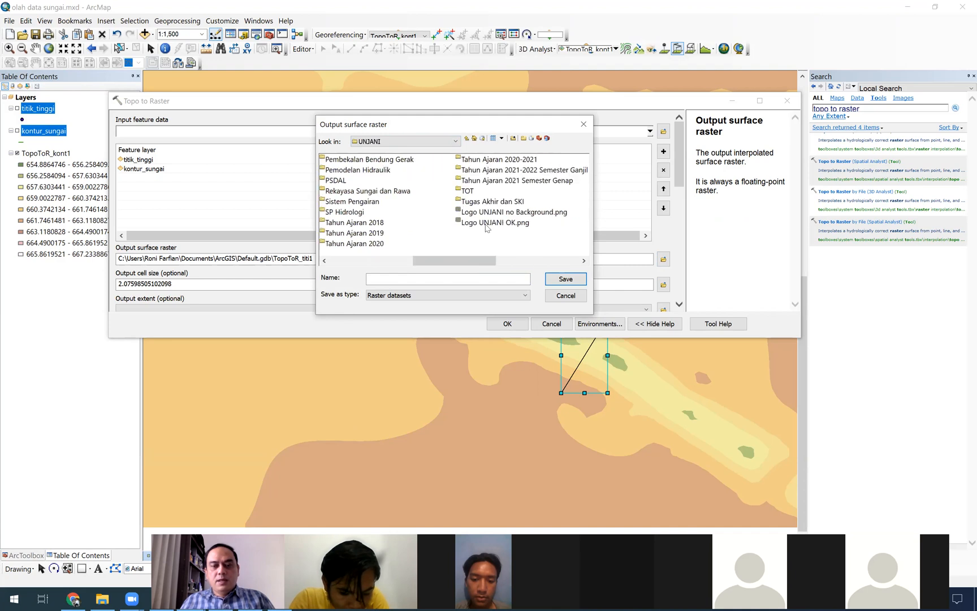
double_click(536, 170)
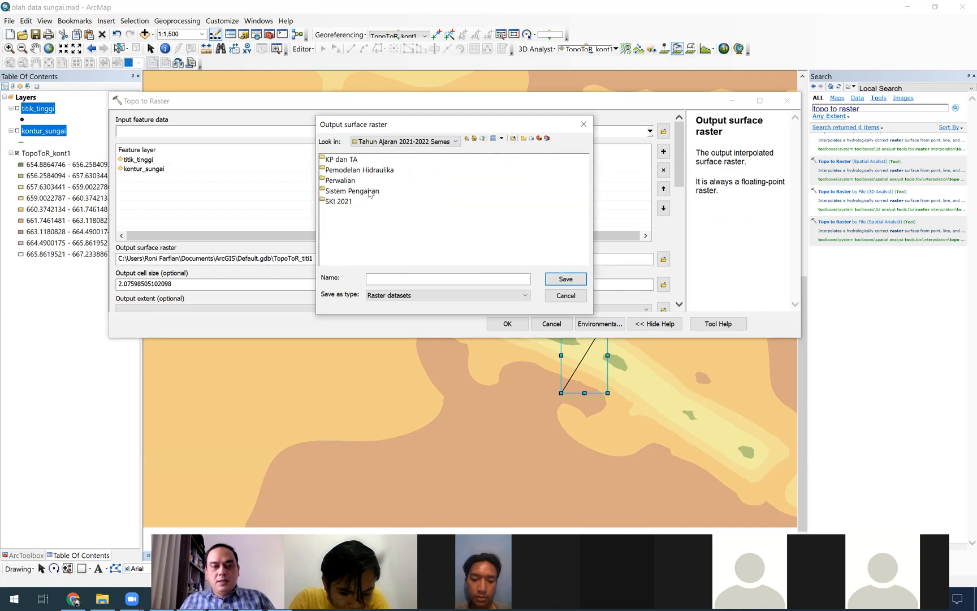
double_click(372, 171)
double_click(360, 224)
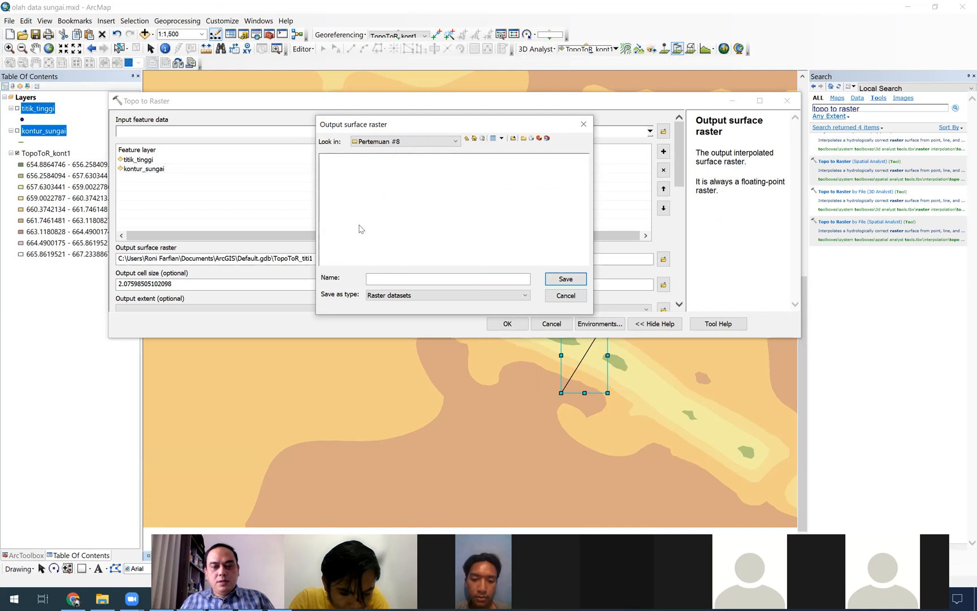
Save the output surface raster as raster_latihan.tif and set its output cell size to 5.
click(390, 280)
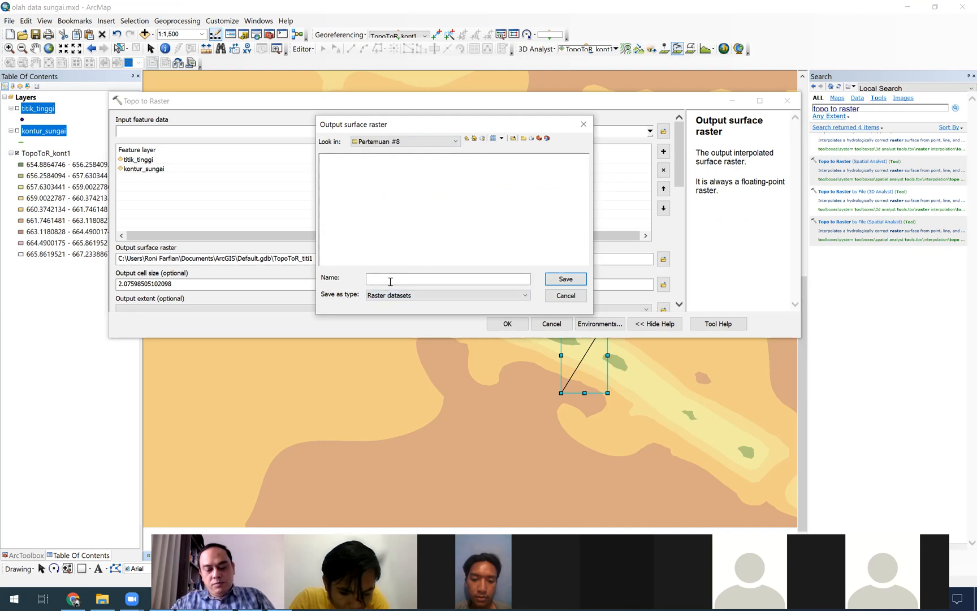
text(raste)
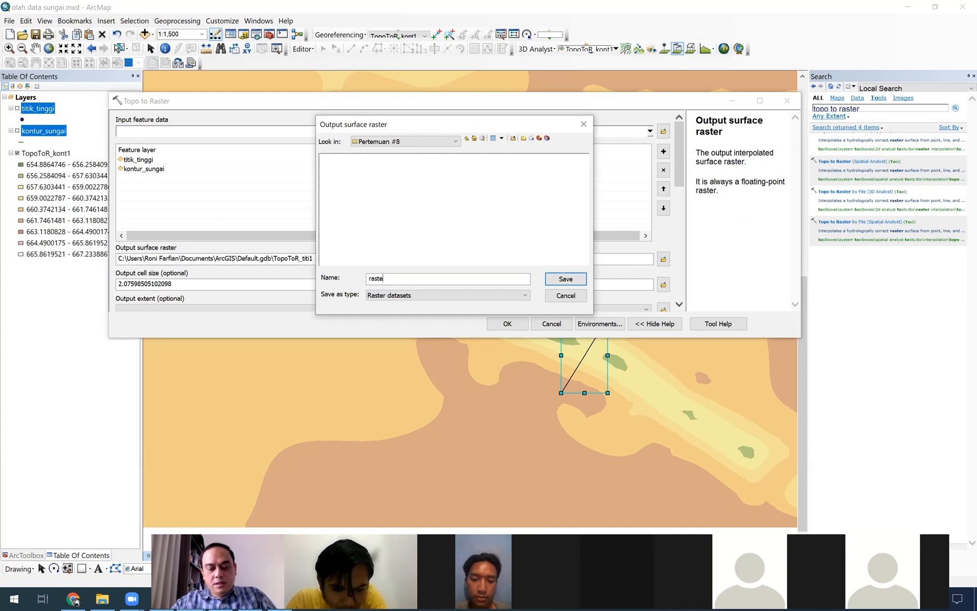
text(r_citar)
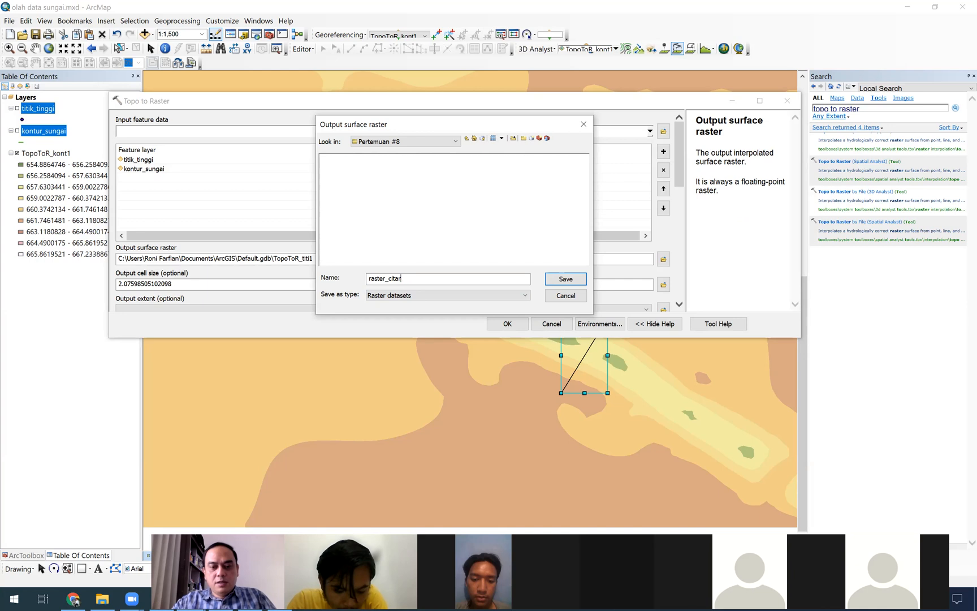
text(latih)
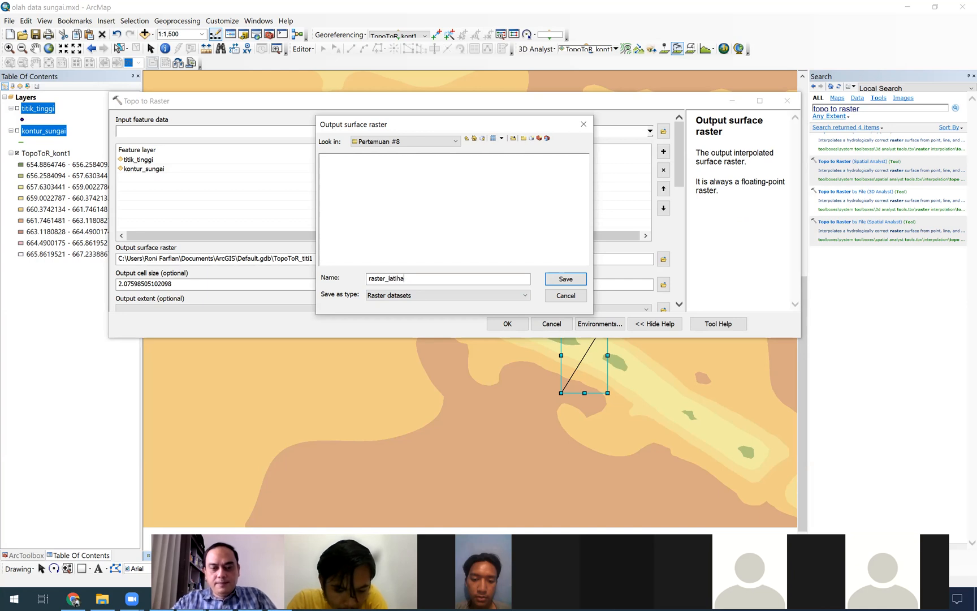
text(.tif)
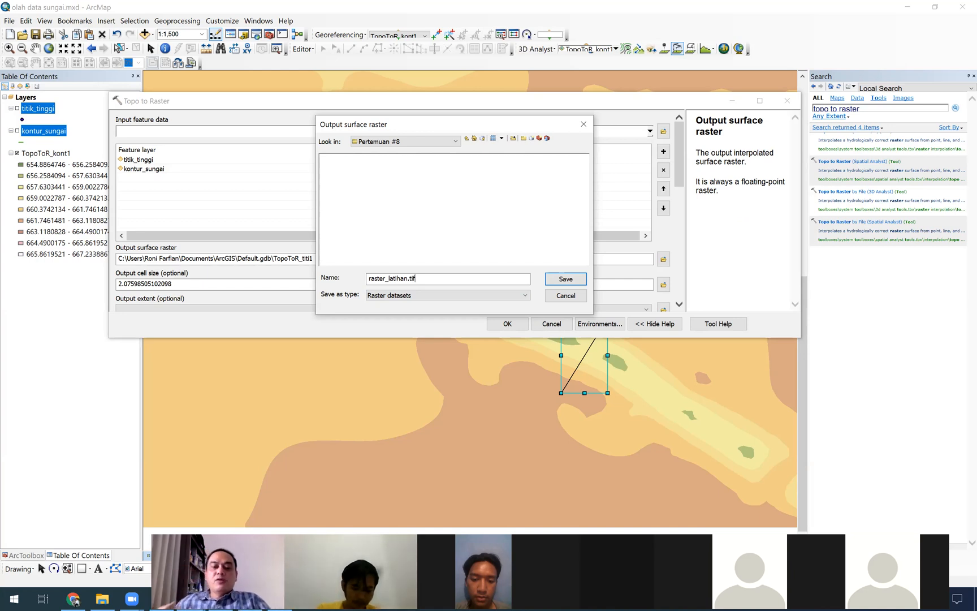
click(565, 280)
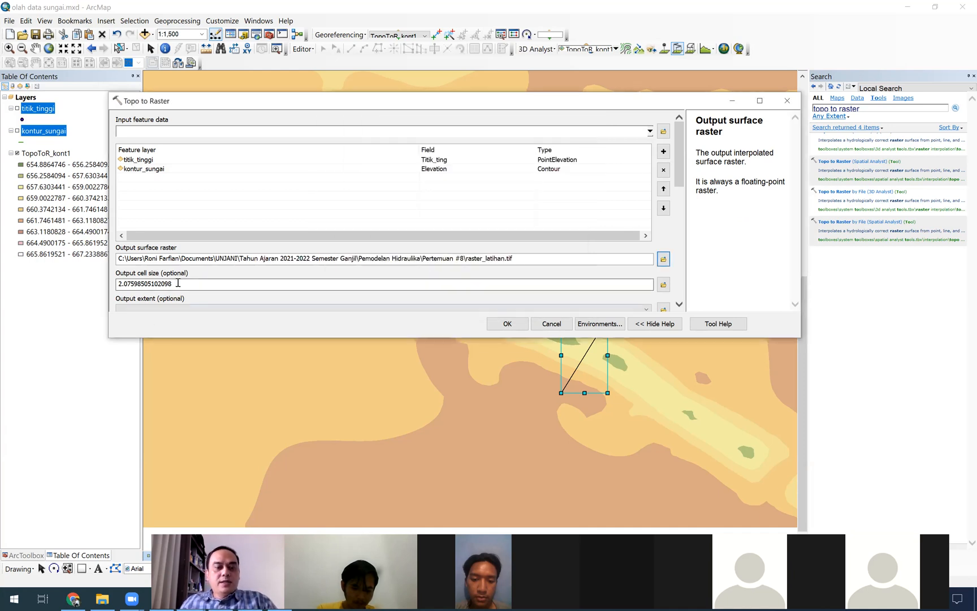
drag(177, 283, 65, 279)
text(5)
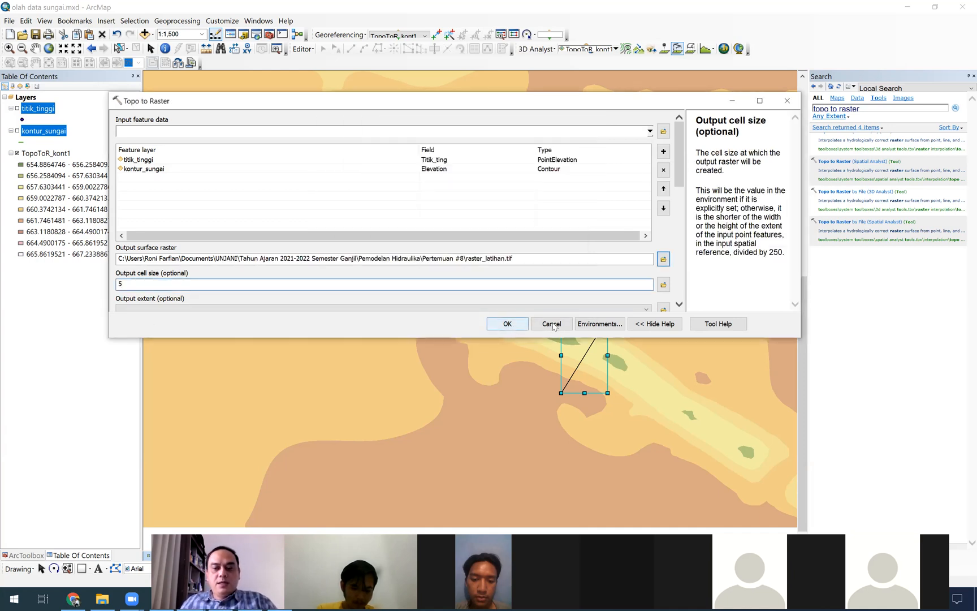
Set the tool's output coordinate system to Same as Layer "titik_tinggi" and run Topo to Raster.
click(599, 323)
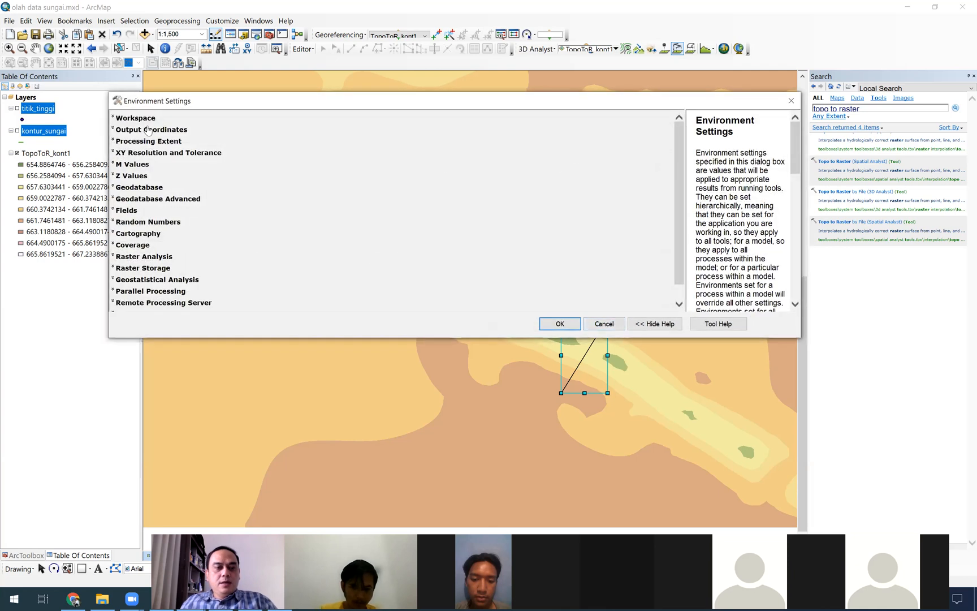
click(148, 129)
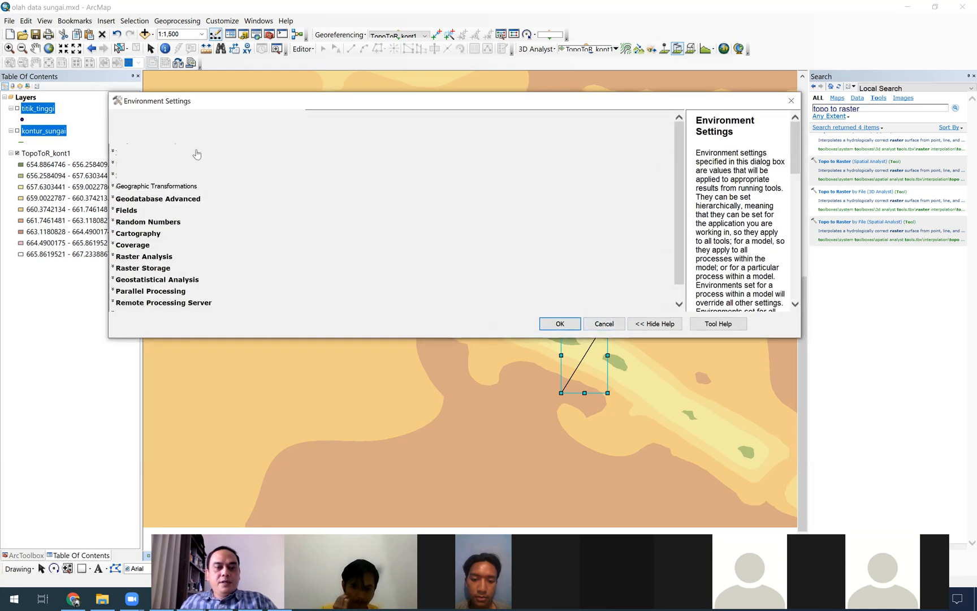
click(197, 151)
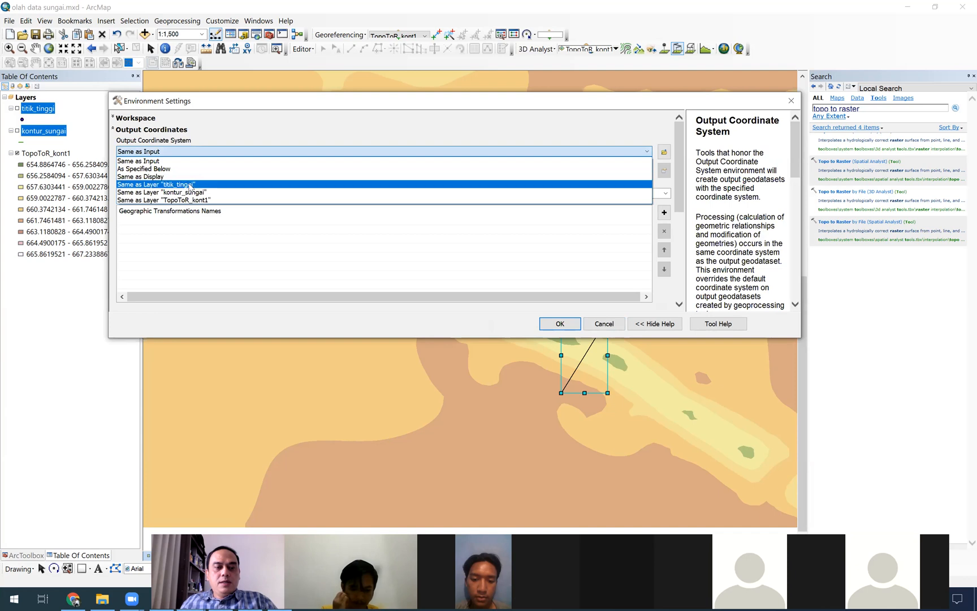
click(191, 185)
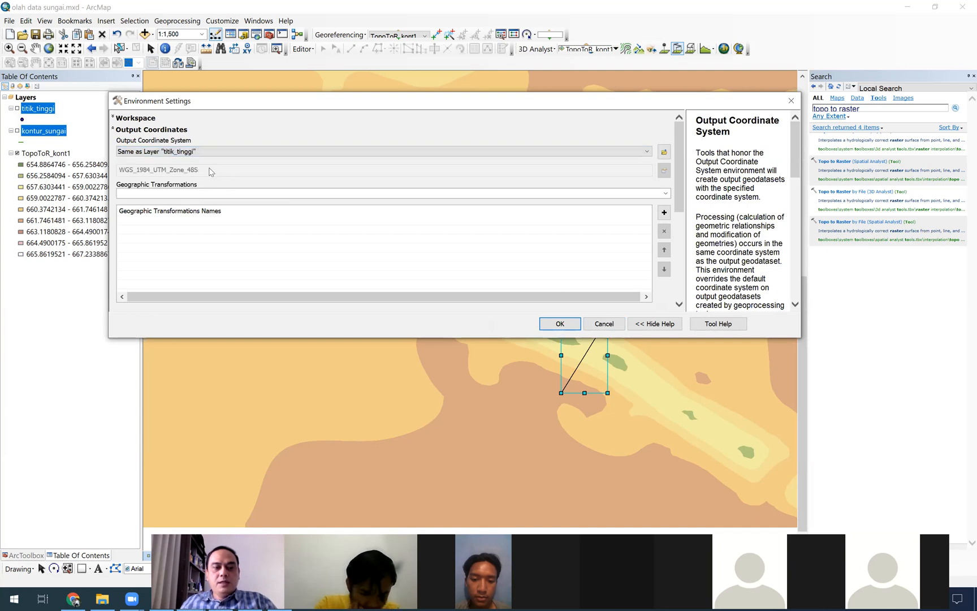
click(559, 323)
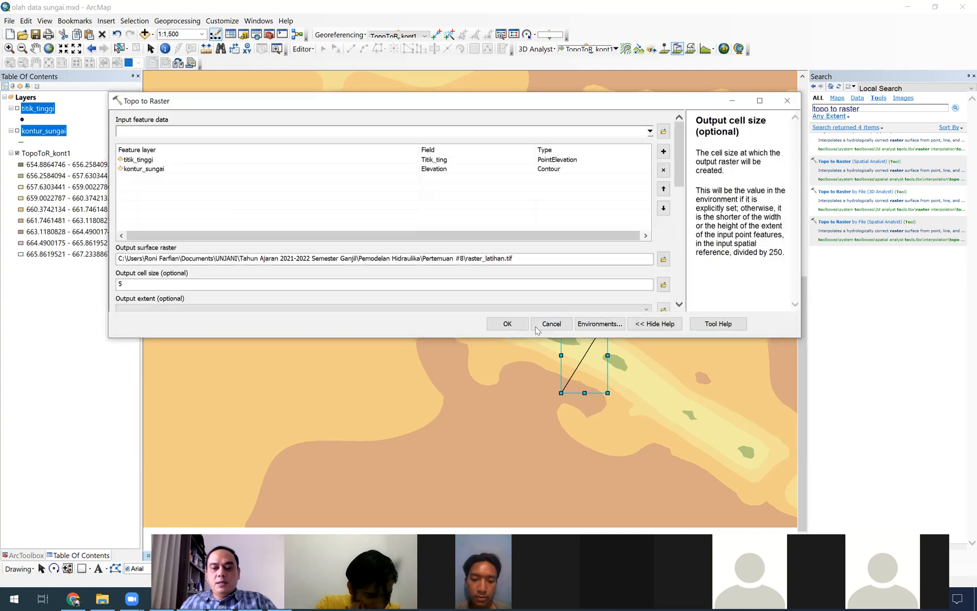
click(504, 325)
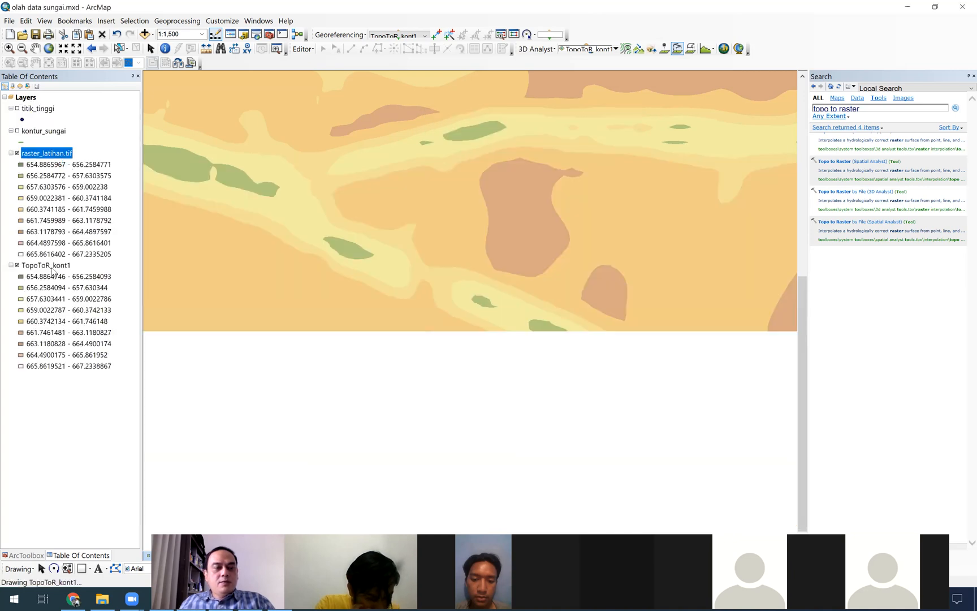
Remove the old TopoToR_kont1 layer from the map and select the raster_latihan.tif layer.
click(52, 270)
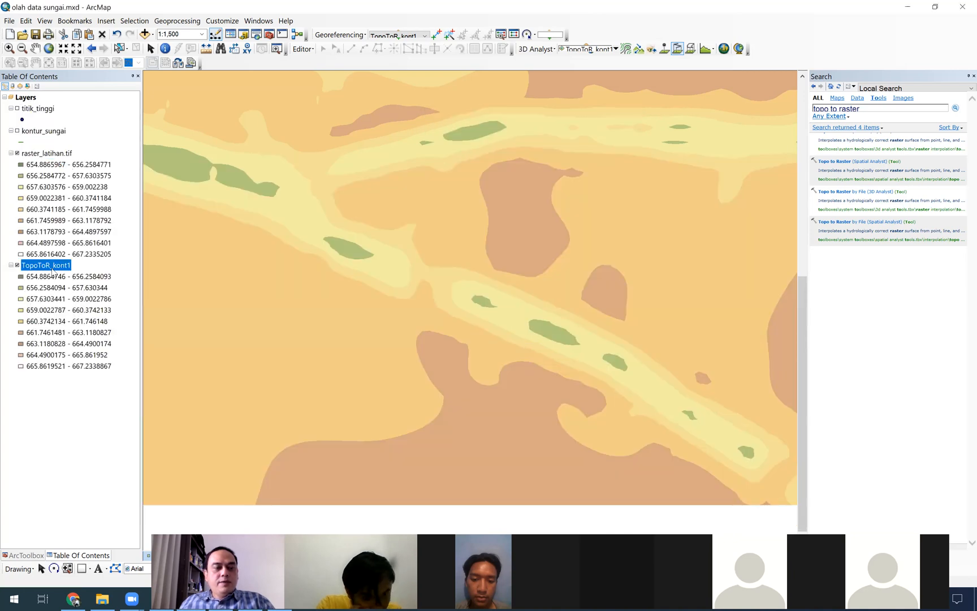
right_click(52, 270)
click(95, 288)
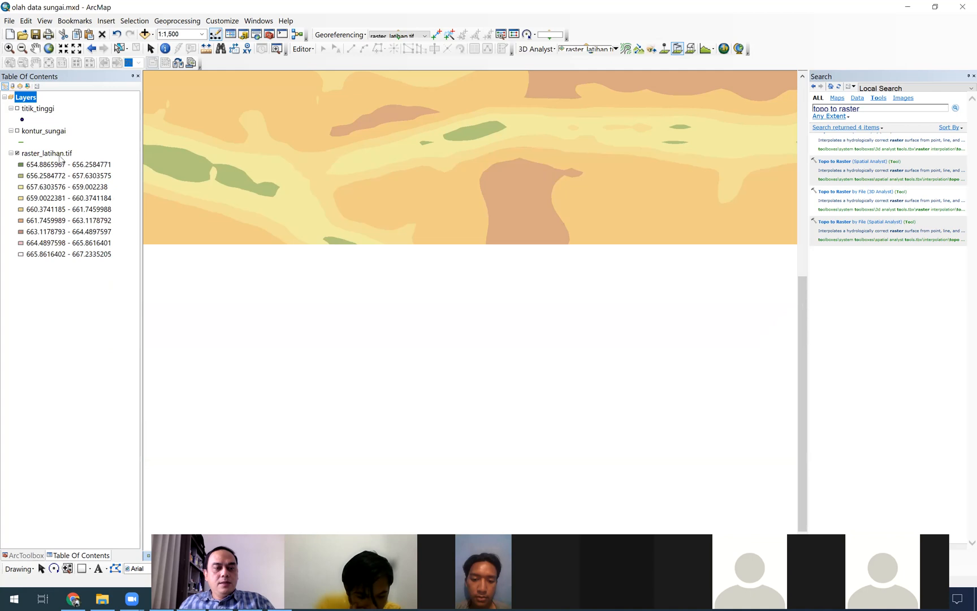
click(59, 157)
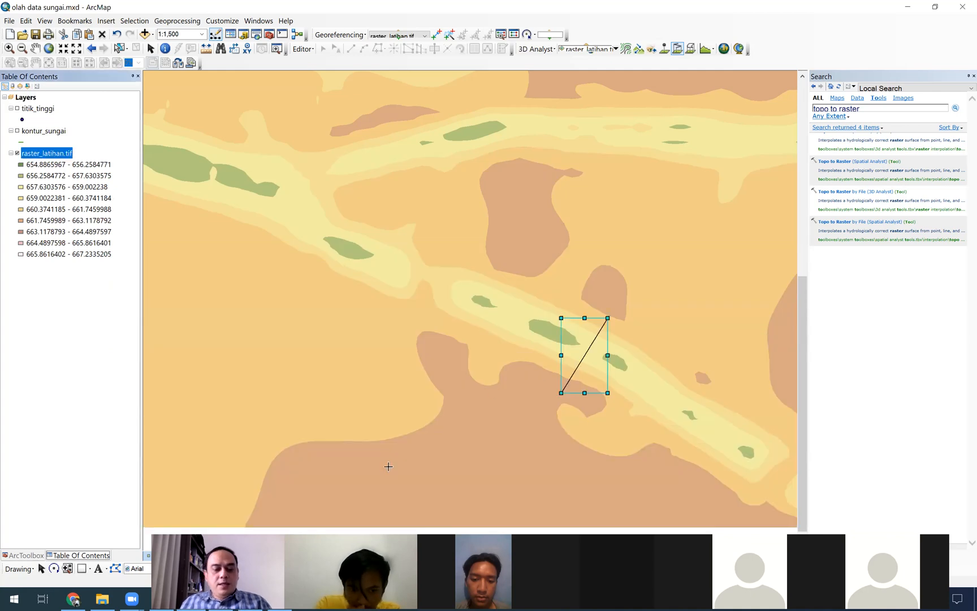
Switch to RAS Mapper and start a new RAS terrain for the project.
click(278, 599)
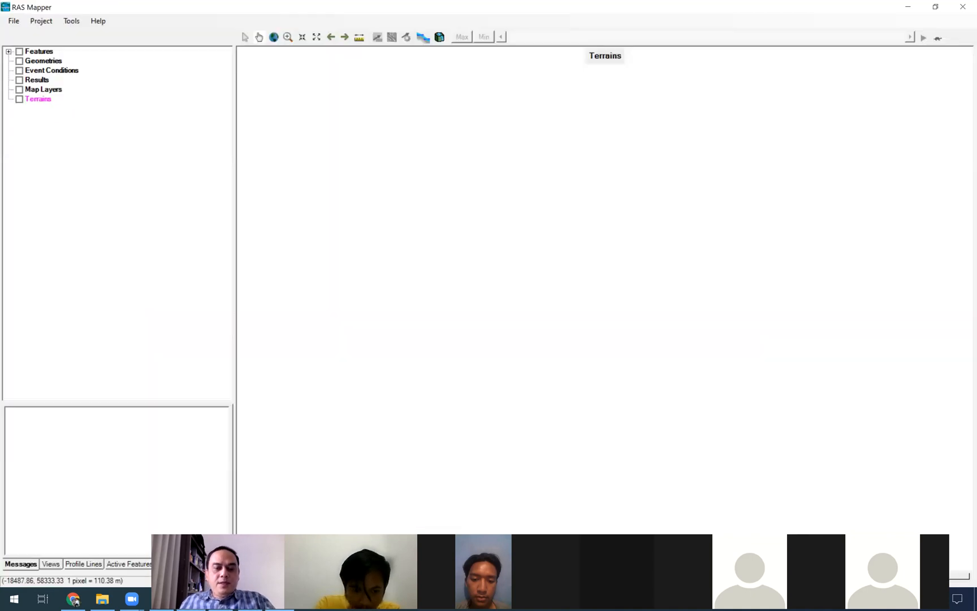
click(38, 101)
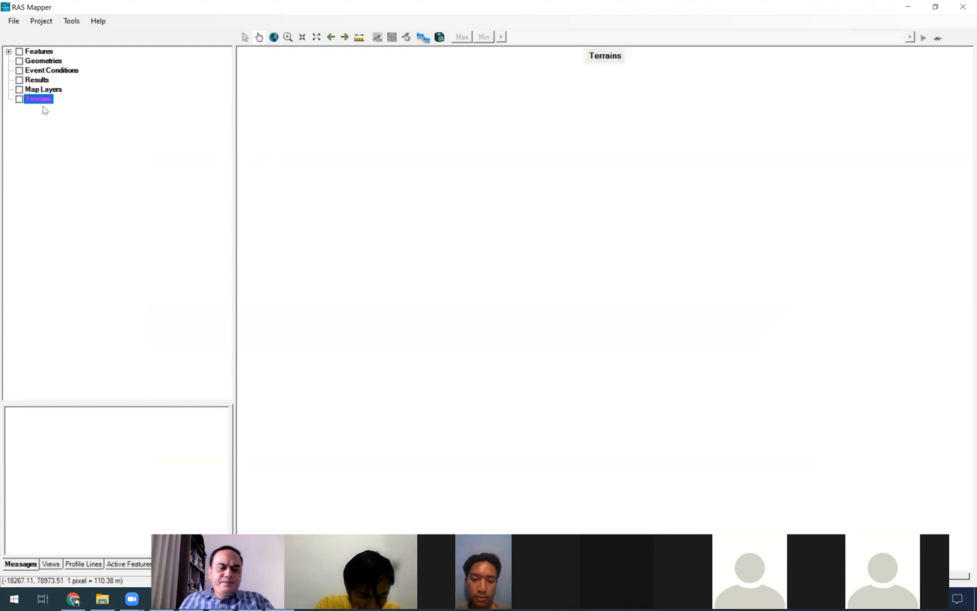
right_click(38, 102)
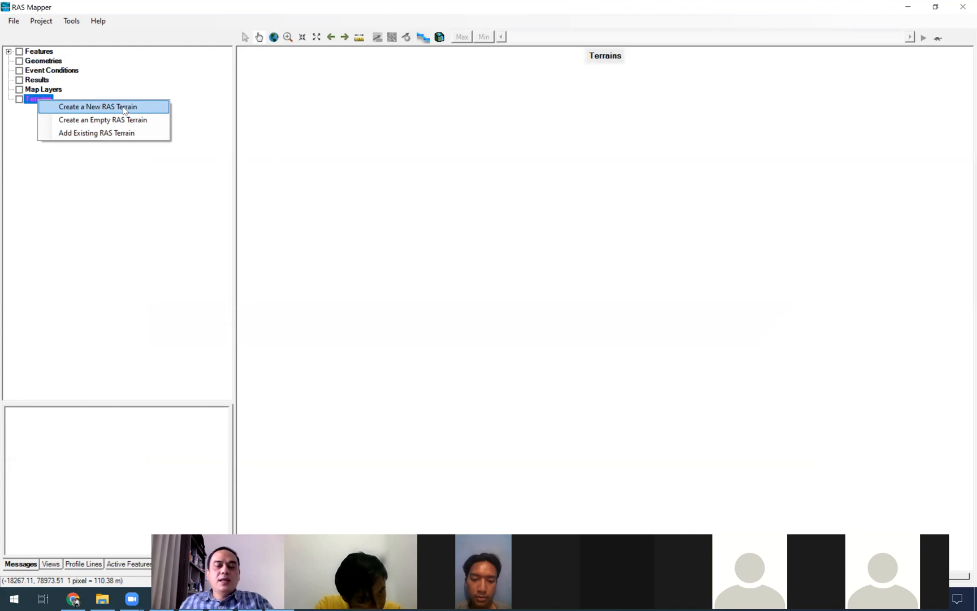
click(124, 108)
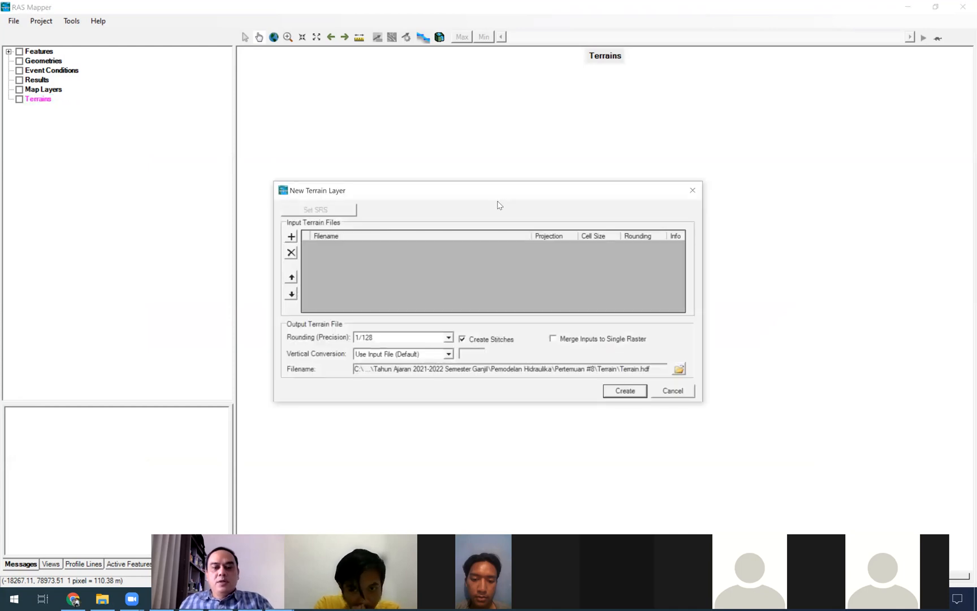
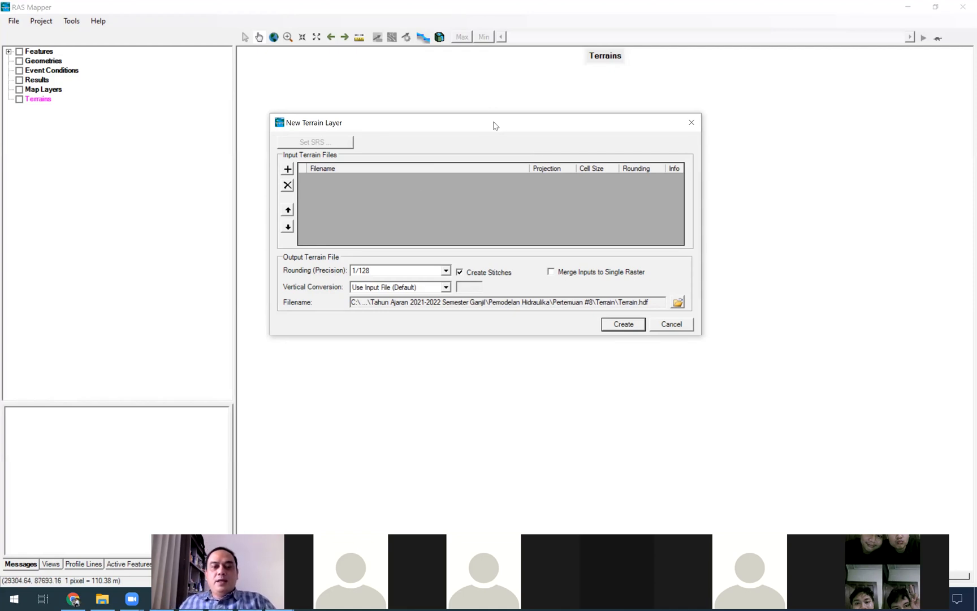
drag(495, 125, 486, 99)
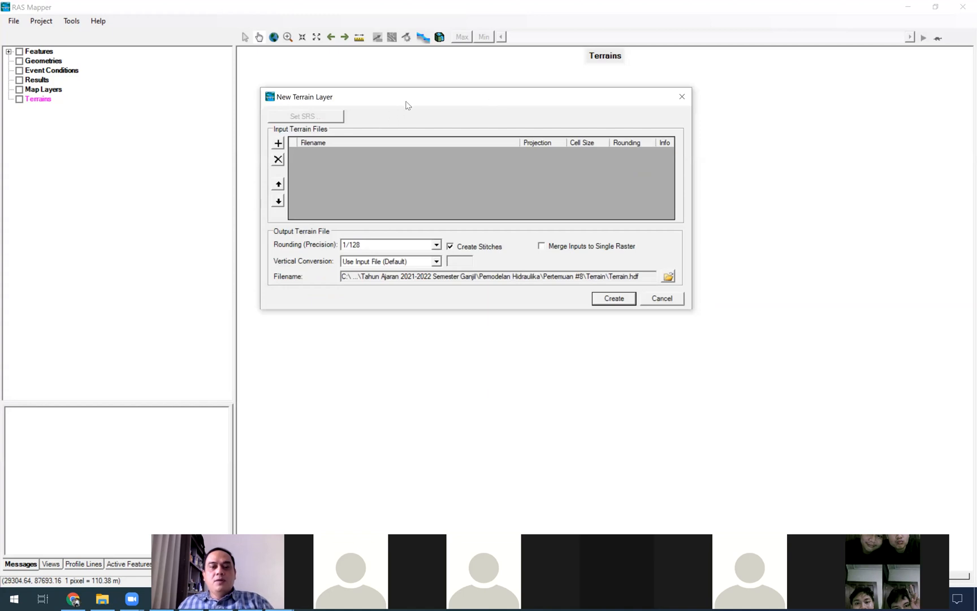
drag(407, 104, 432, 101)
Add raster_latihan.tif from the Pertemuan #8 folder as the input terrain file and create the terrain.
click(304, 141)
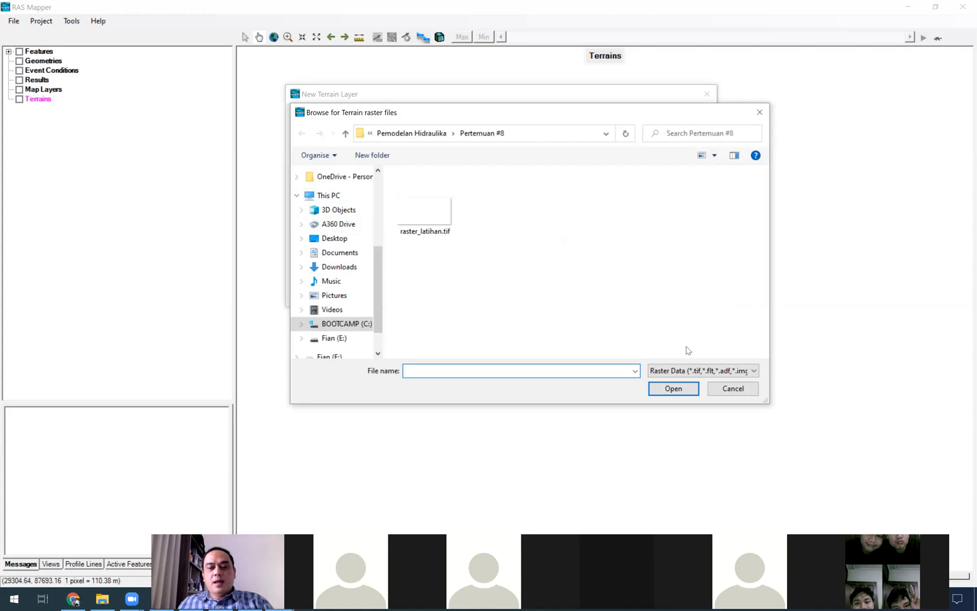
click(733, 388)
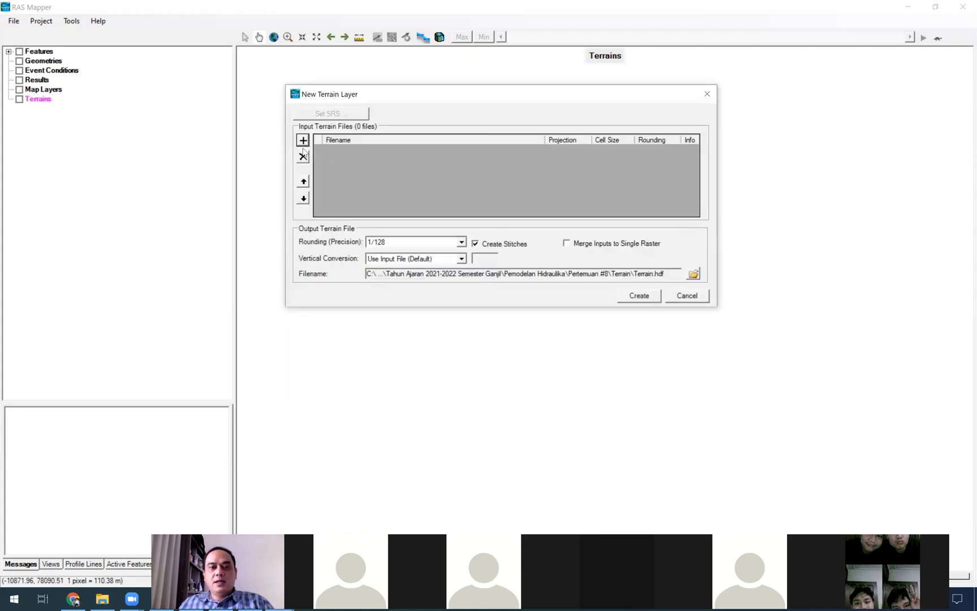
click(304, 142)
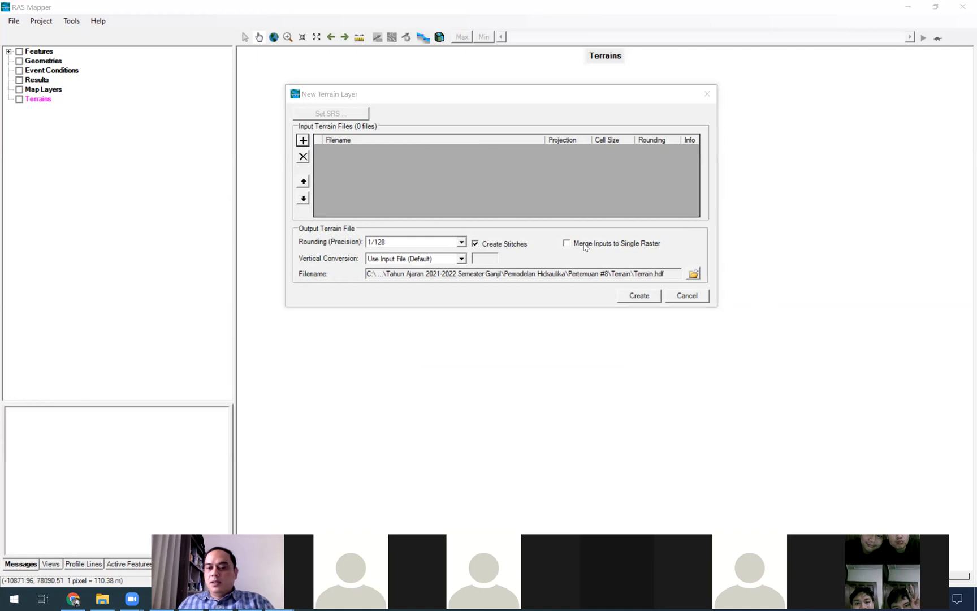
click(434, 218)
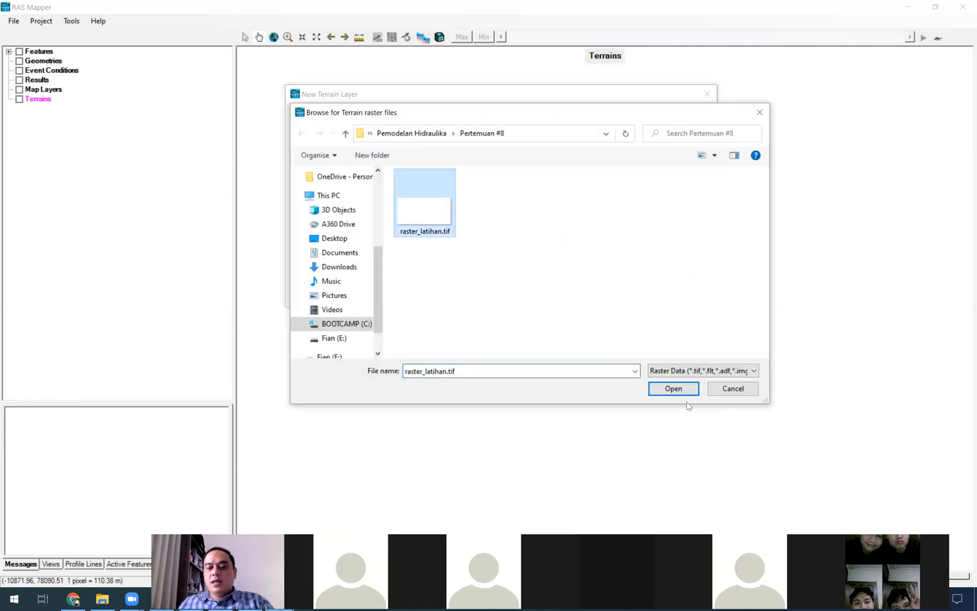
click(667, 390)
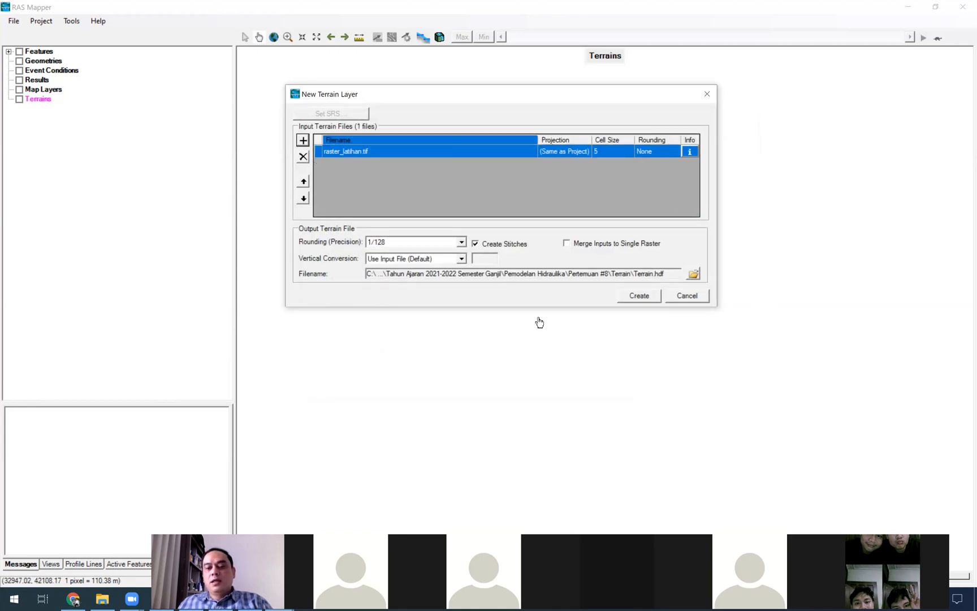
click(639, 296)
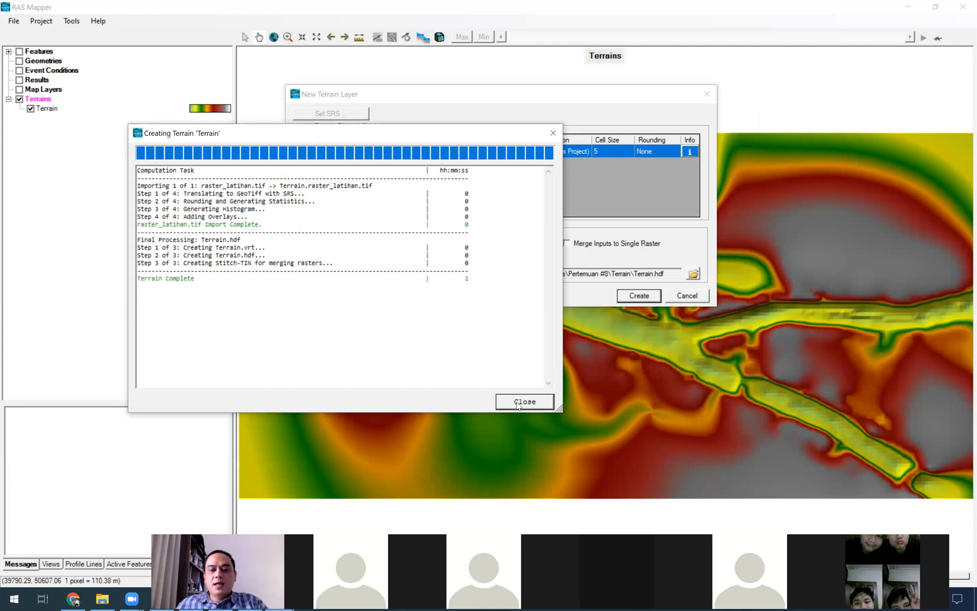
click(518, 403)
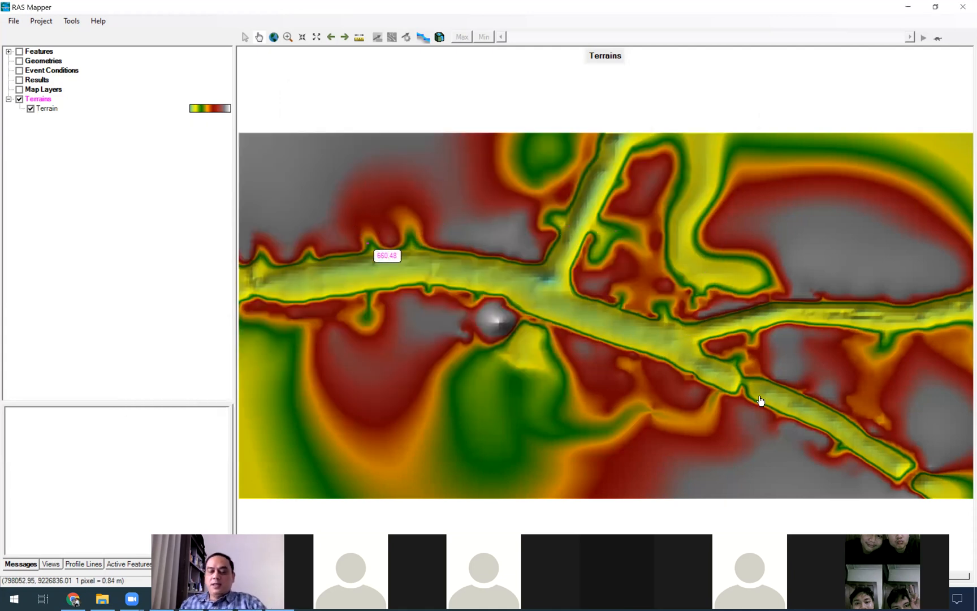
Plot the terrain profile along a measuring line about 51 m long across the channel just southeast of the river confluence.
scroll(836, 443, up, 1)
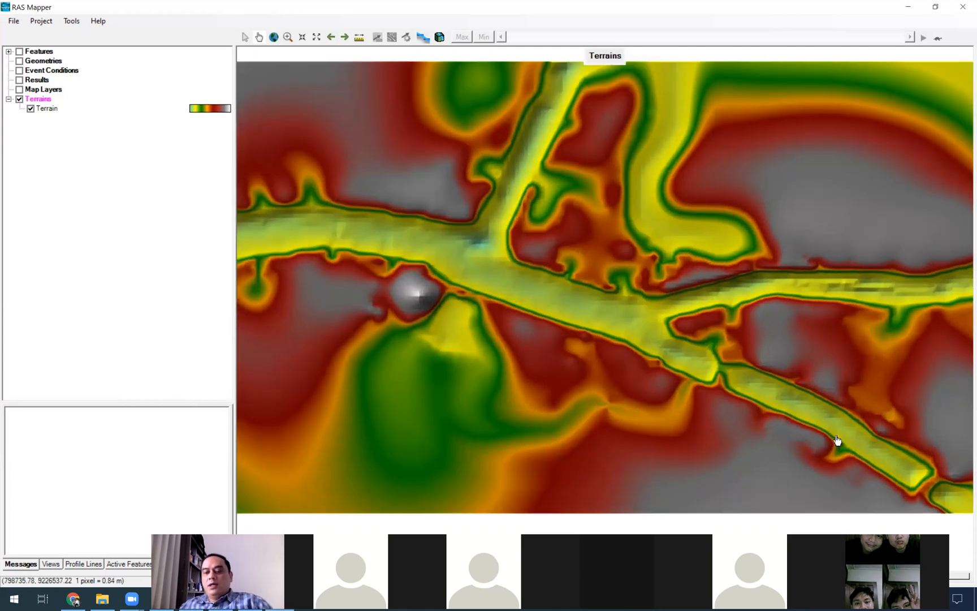
scroll(709, 392, up, 1)
scroll(683, 380, up, 1)
scroll(663, 305, up, 1)
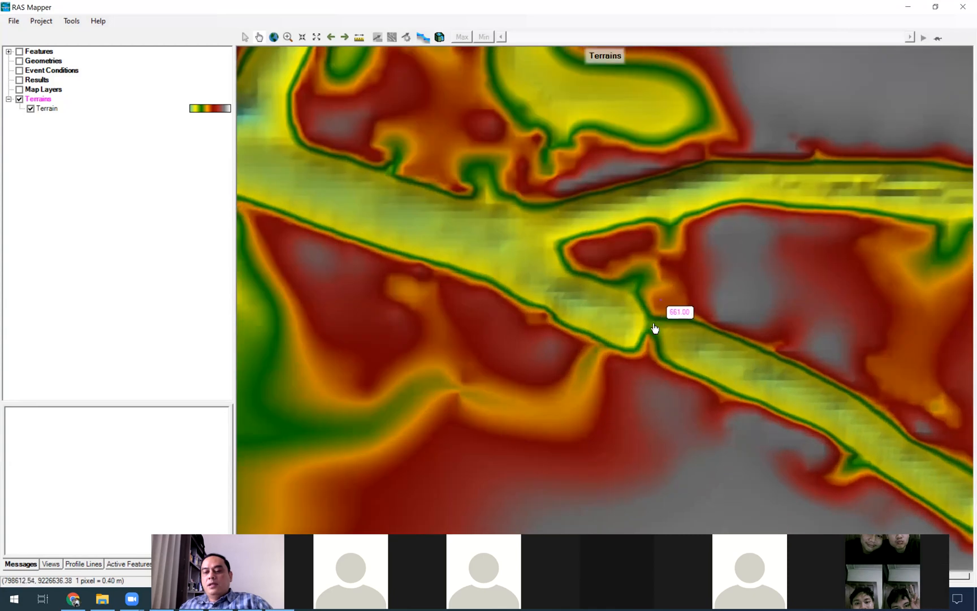
scroll(682, 314, down, 1)
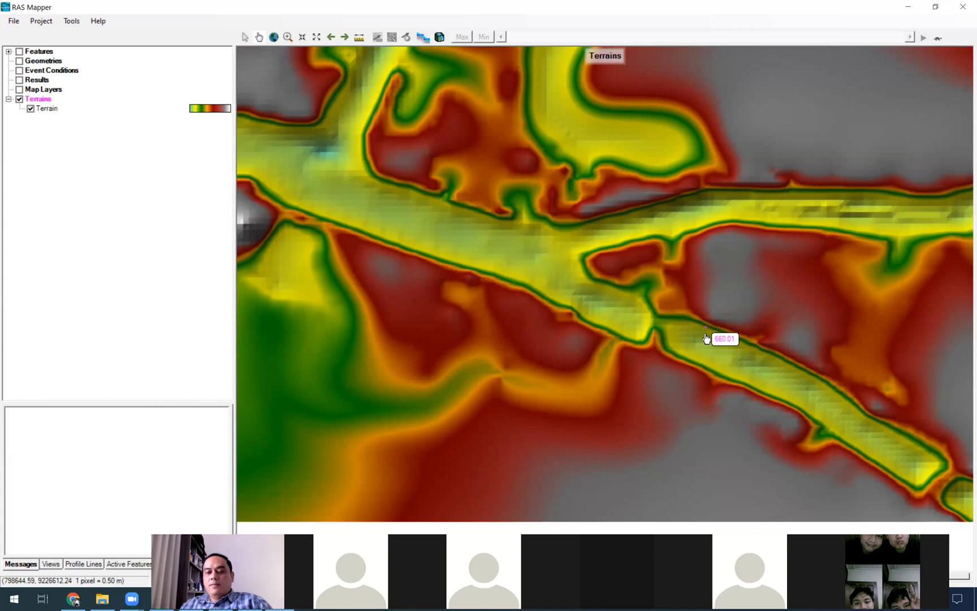
scroll(704, 340, down, 1)
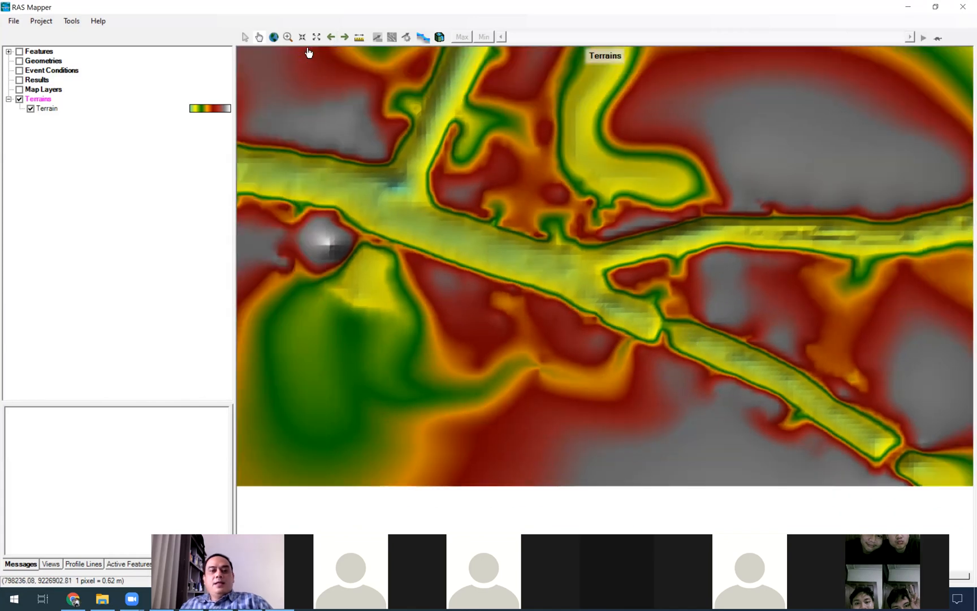
click(359, 38)
click(688, 365)
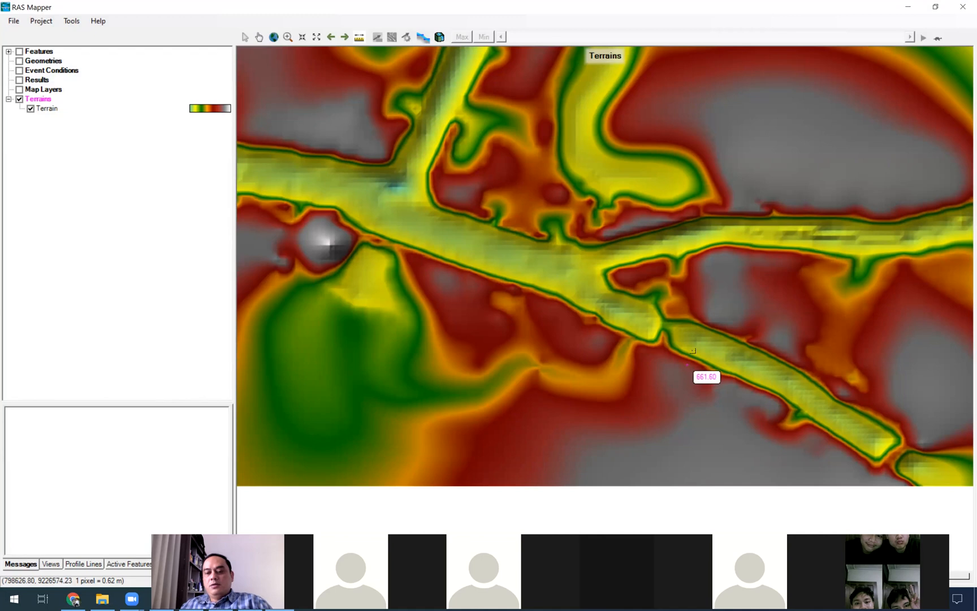
double_click(709, 320)
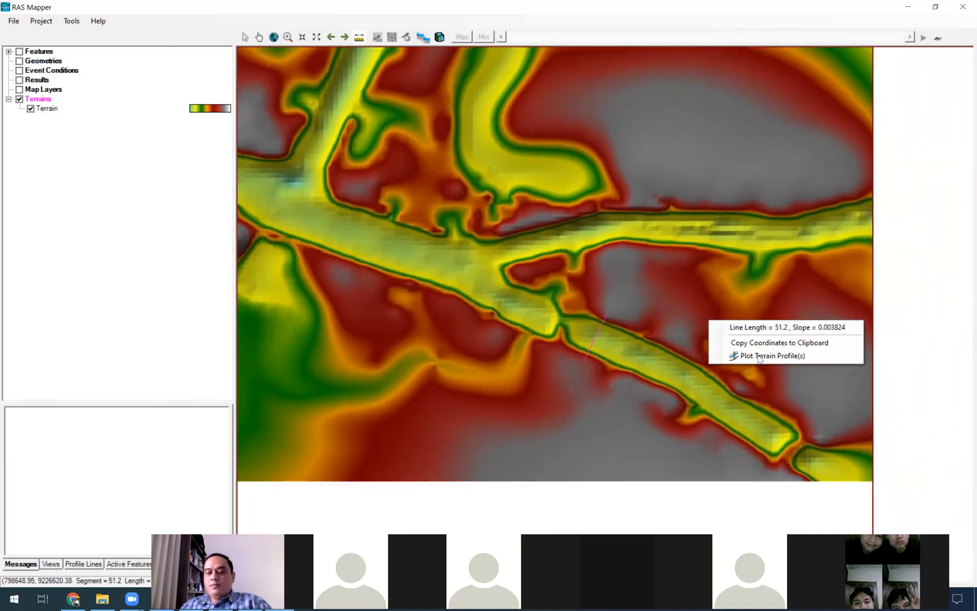
click(760, 355)
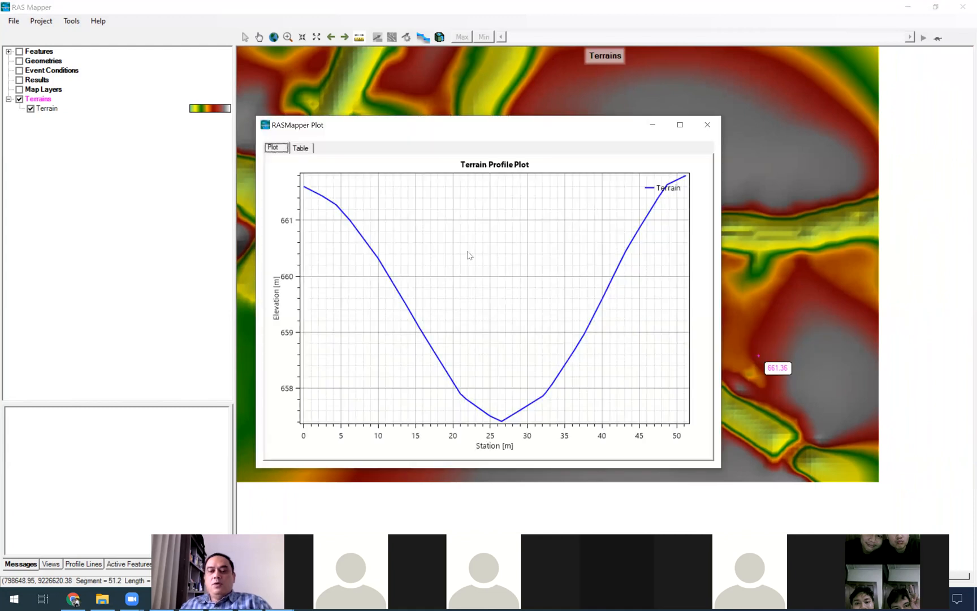
click(707, 124)
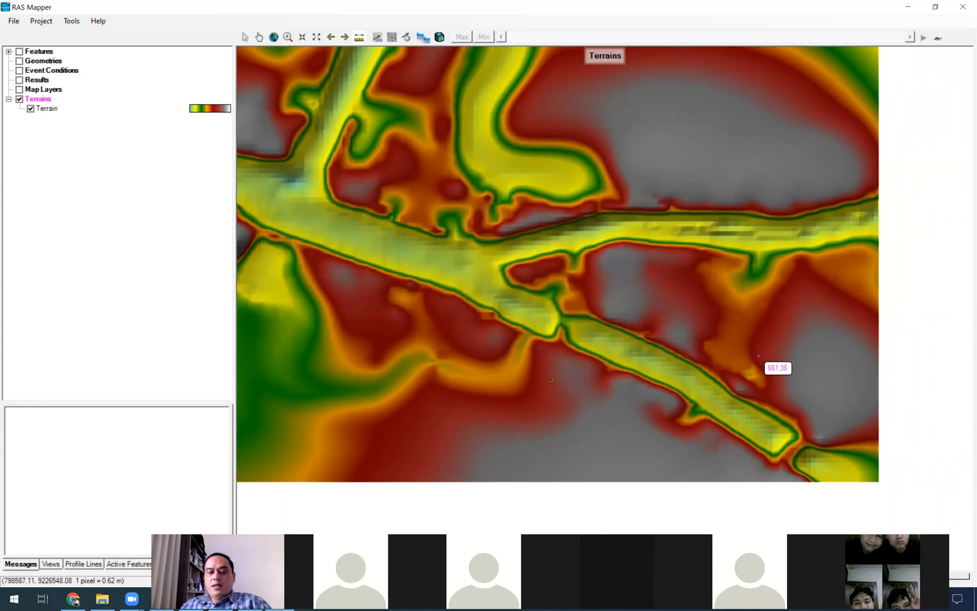
Plot the terrain profile along a line about 108.5 m long across the southeastern channel, and close the plot.
double_click(600, 289)
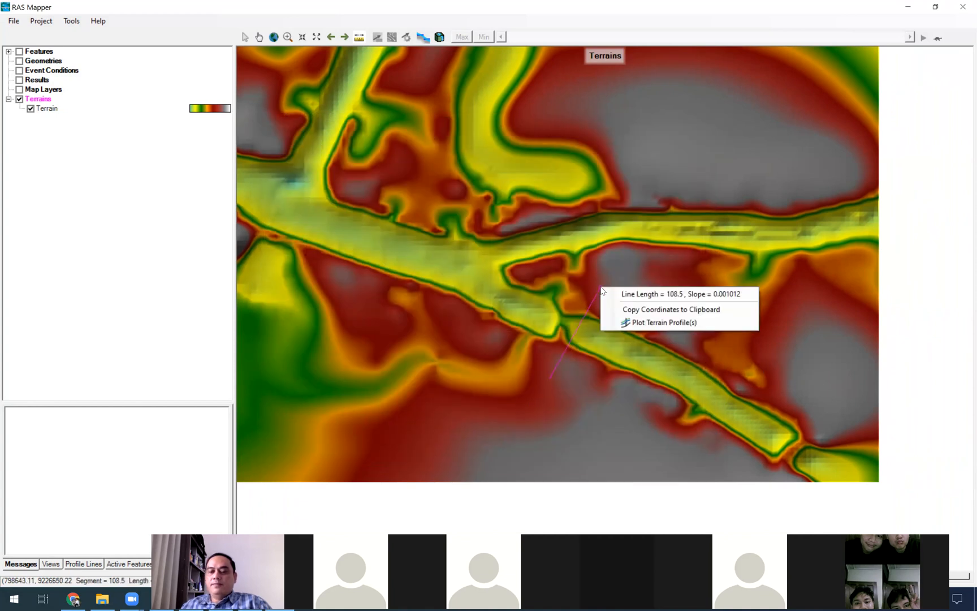
click(631, 326)
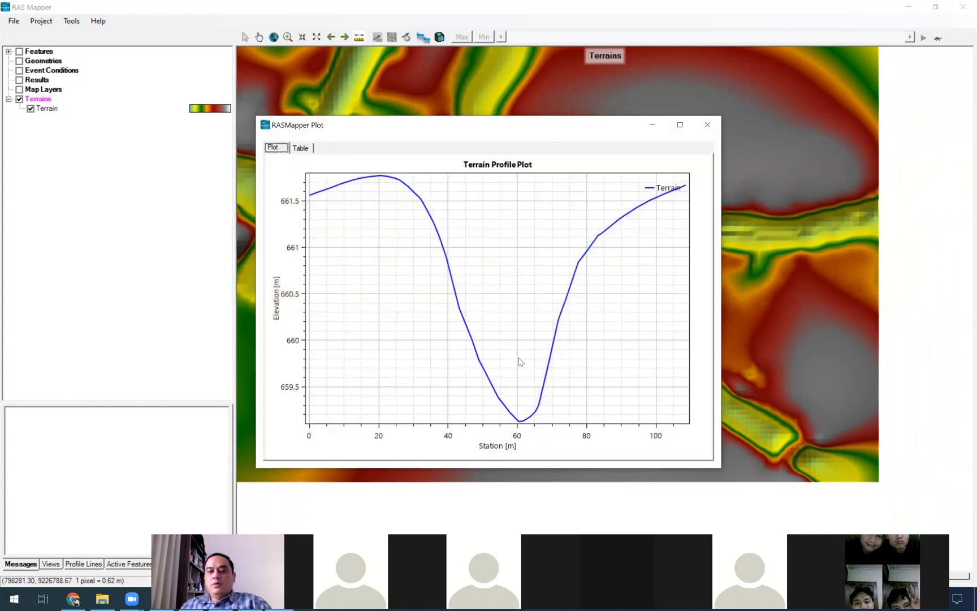
click(707, 124)
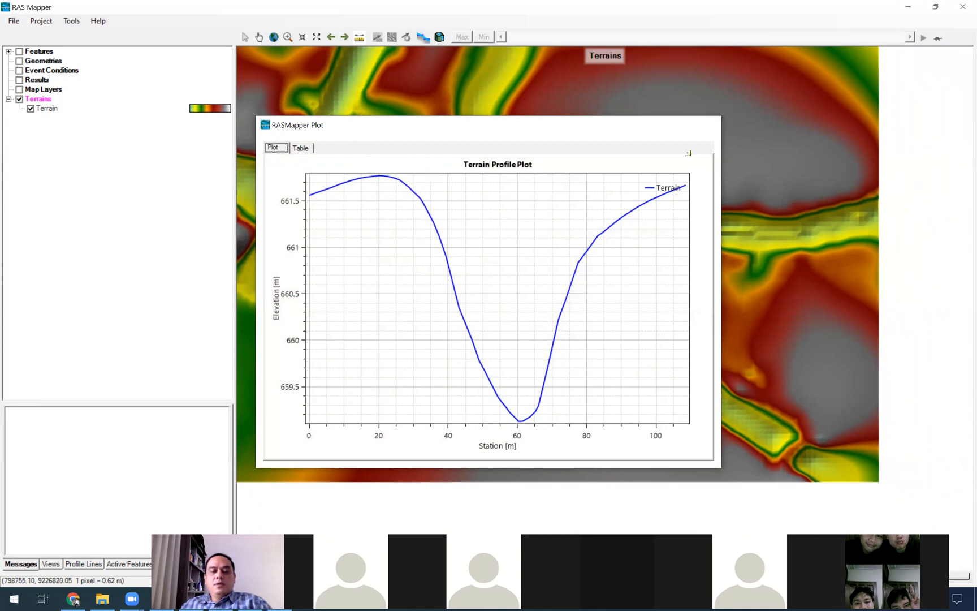
Plot the terrain profile along a line about 103.7 m long across the main channel, and close the plot.
click(352, 291)
double_click(396, 215)
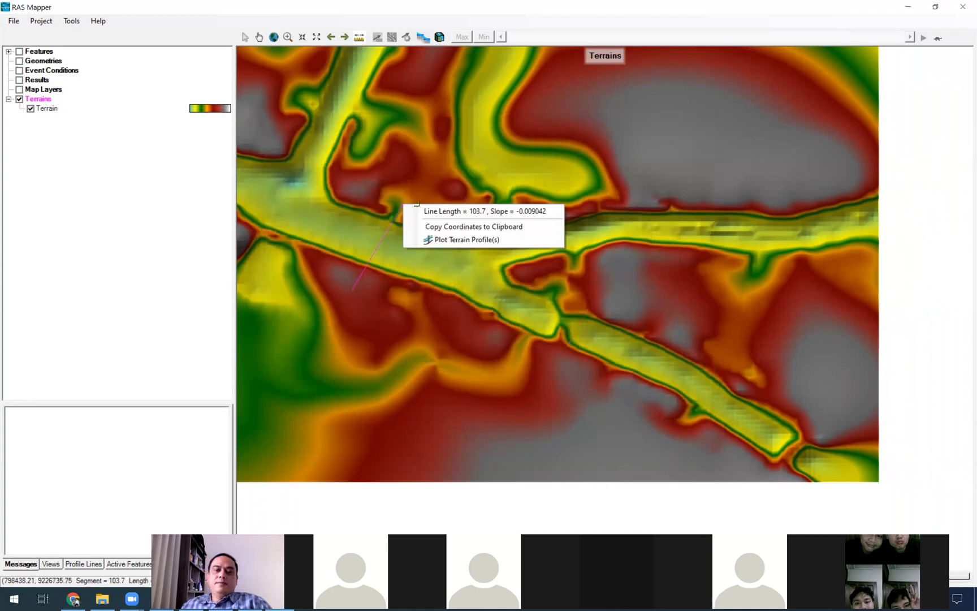
click(477, 241)
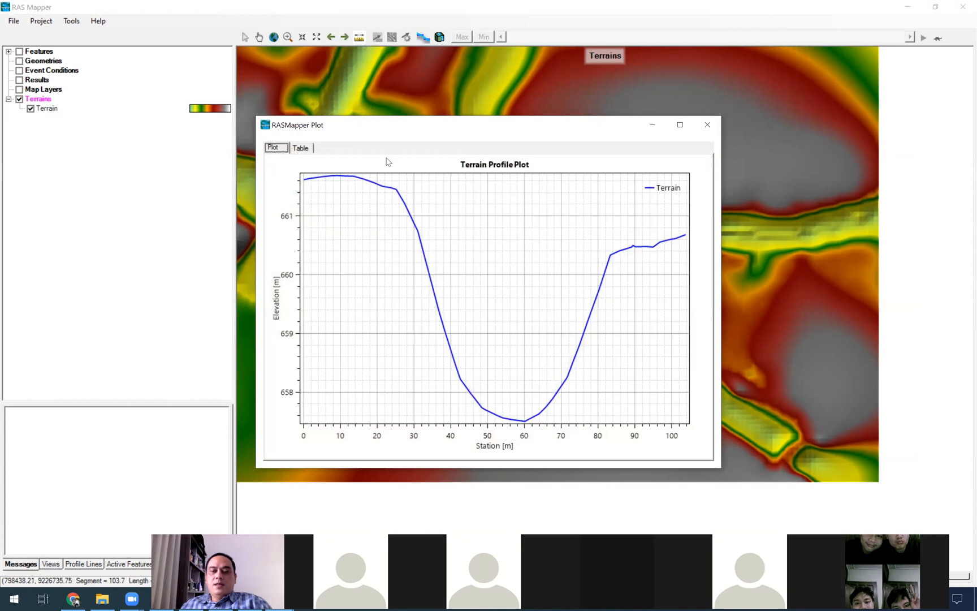
click(707, 124)
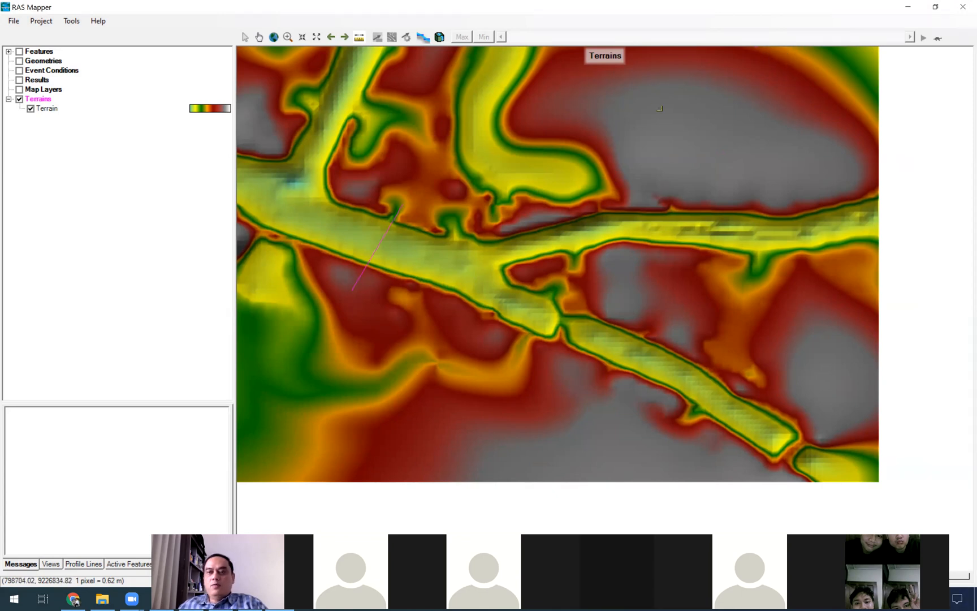
Add a new geometry named Citarum to the project.
click(41, 99)
click(39, 52)
click(43, 61)
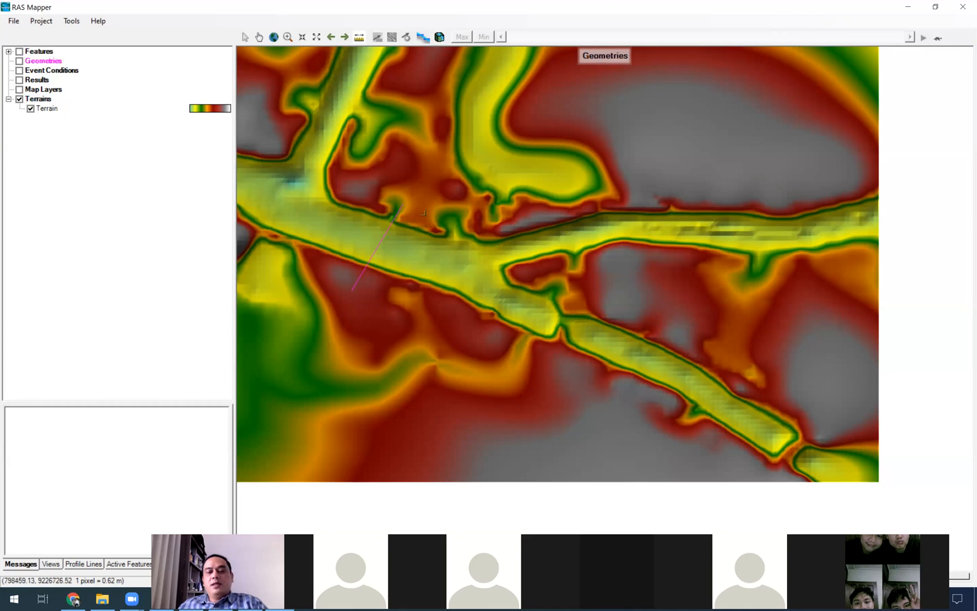
right_click(46, 64)
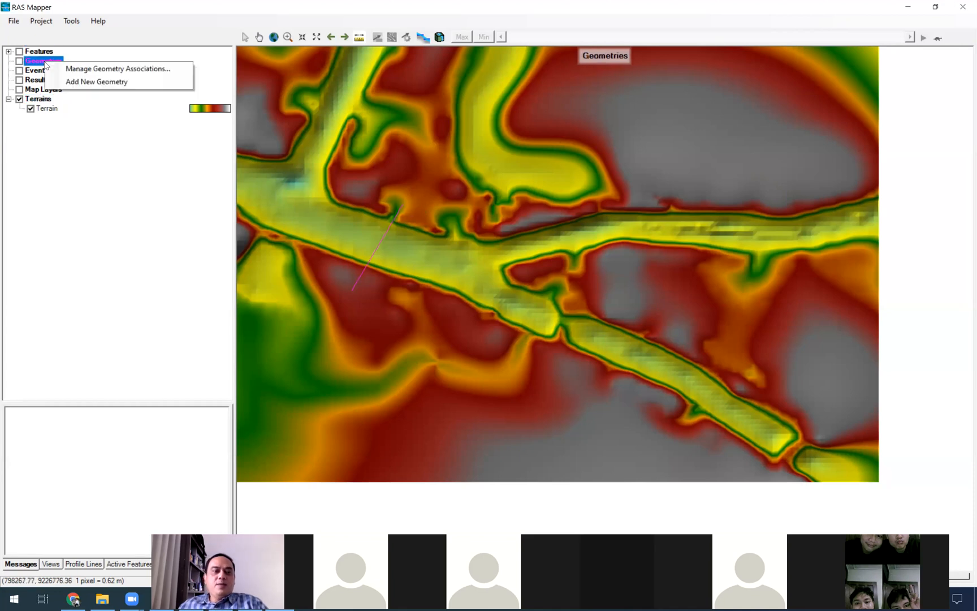
click(78, 82)
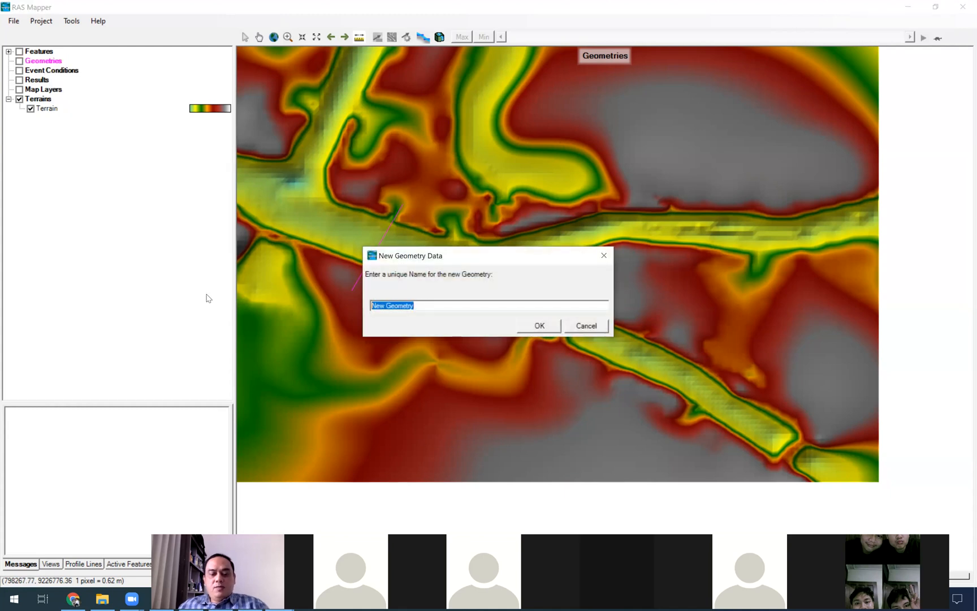
text(Citarum)
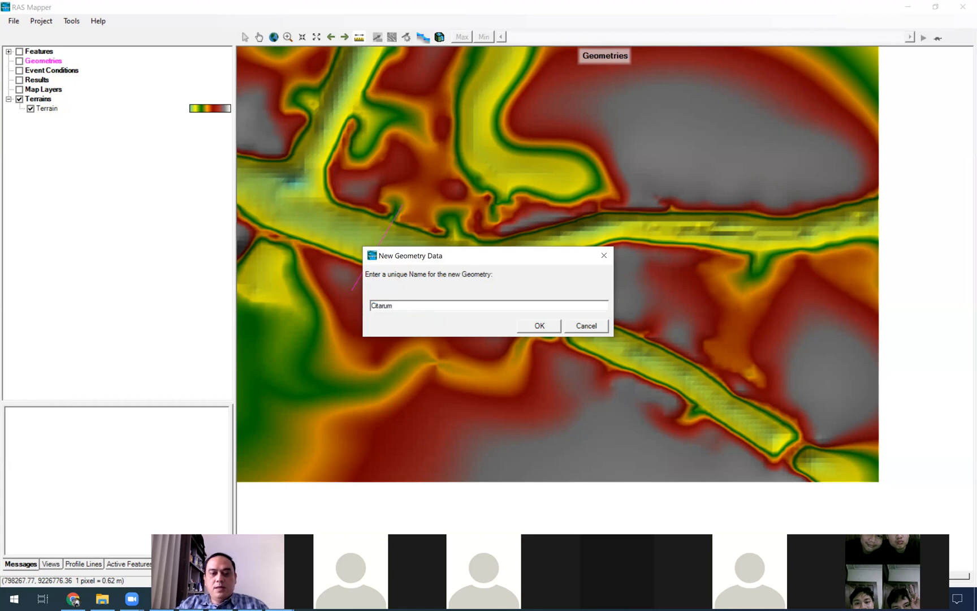
key(Return)
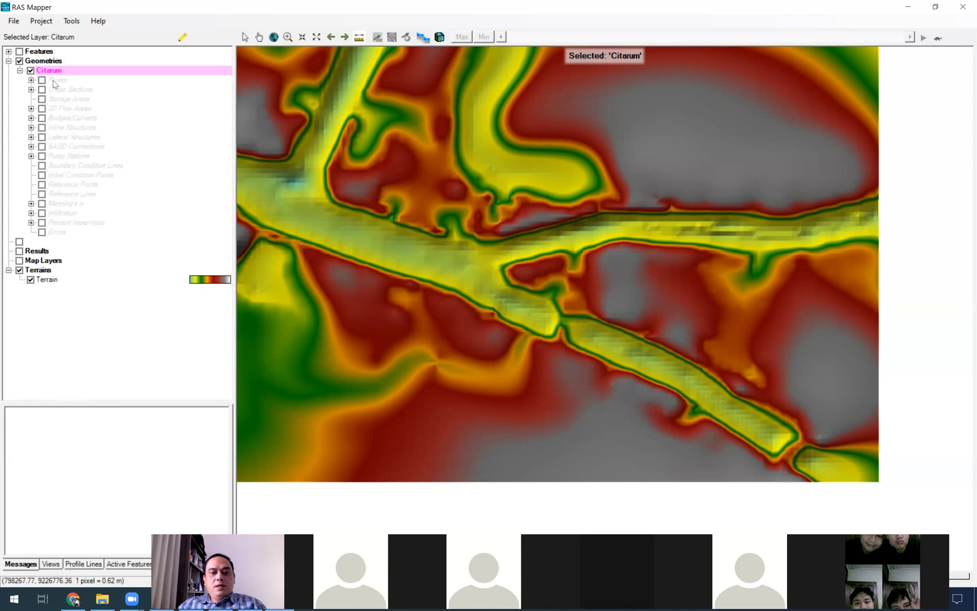
Expand the Rivers layer of the Citarum geometry and start editing it.
click(61, 82)
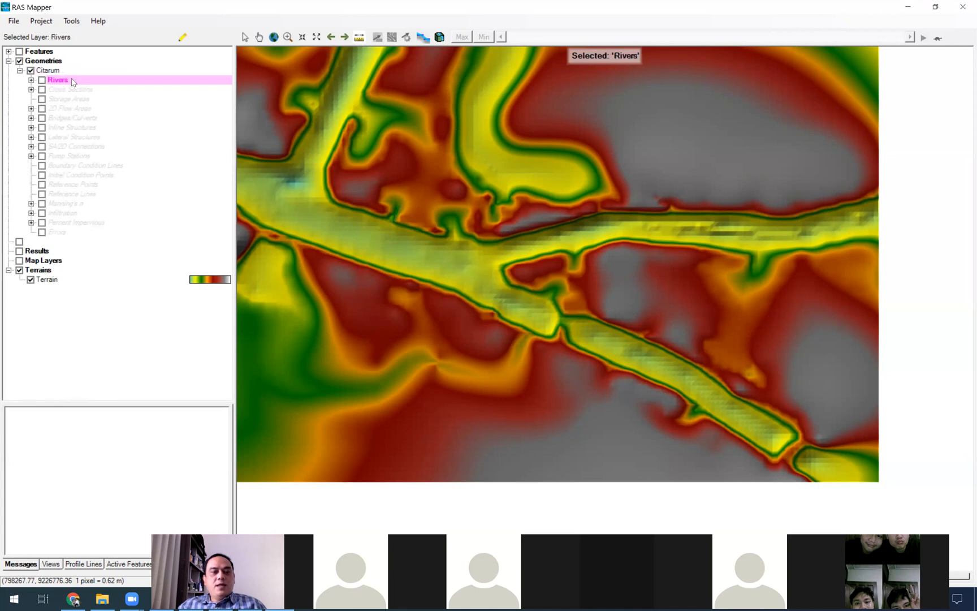
click(31, 81)
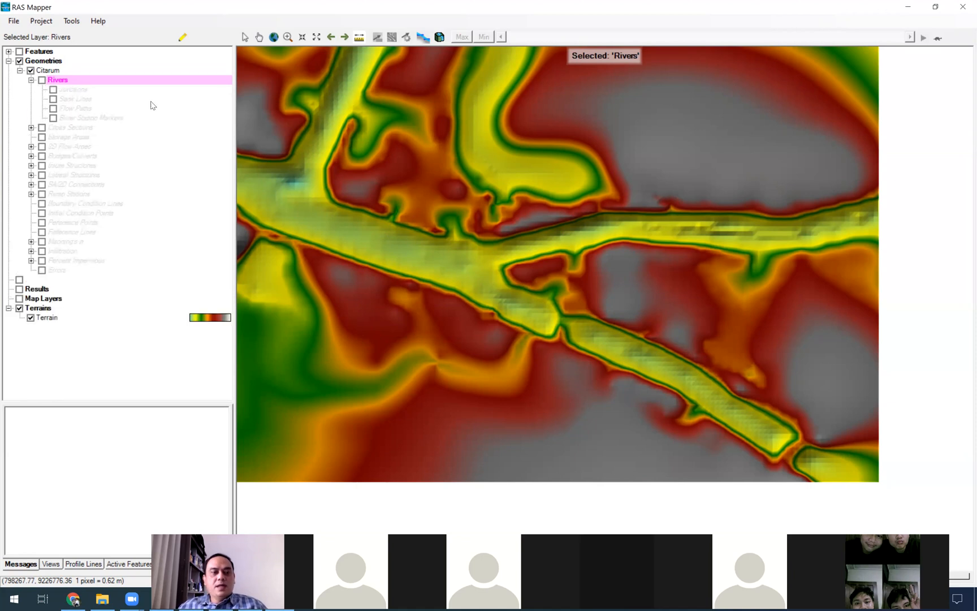
click(182, 37)
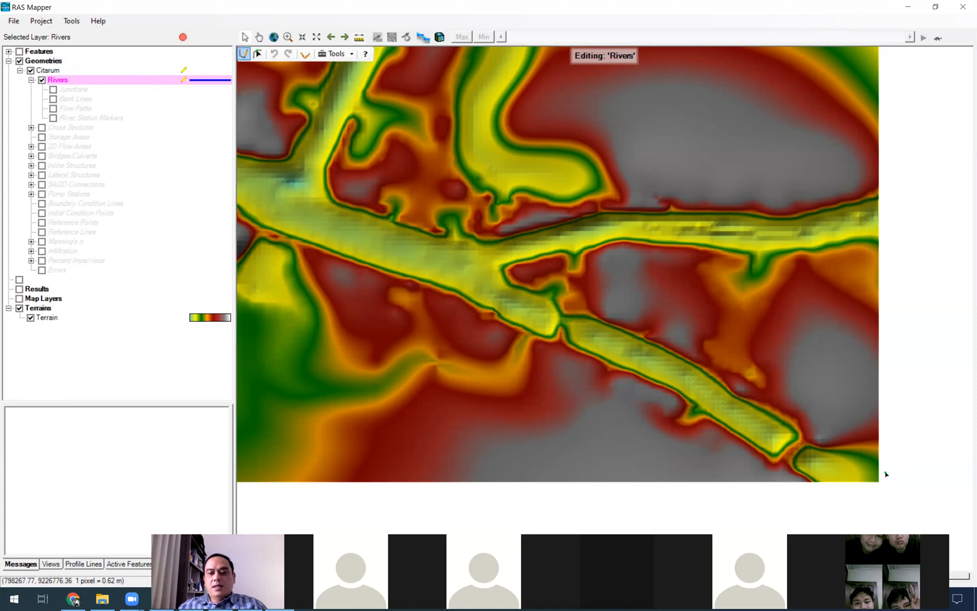
scroll(508, 264, down, 1)
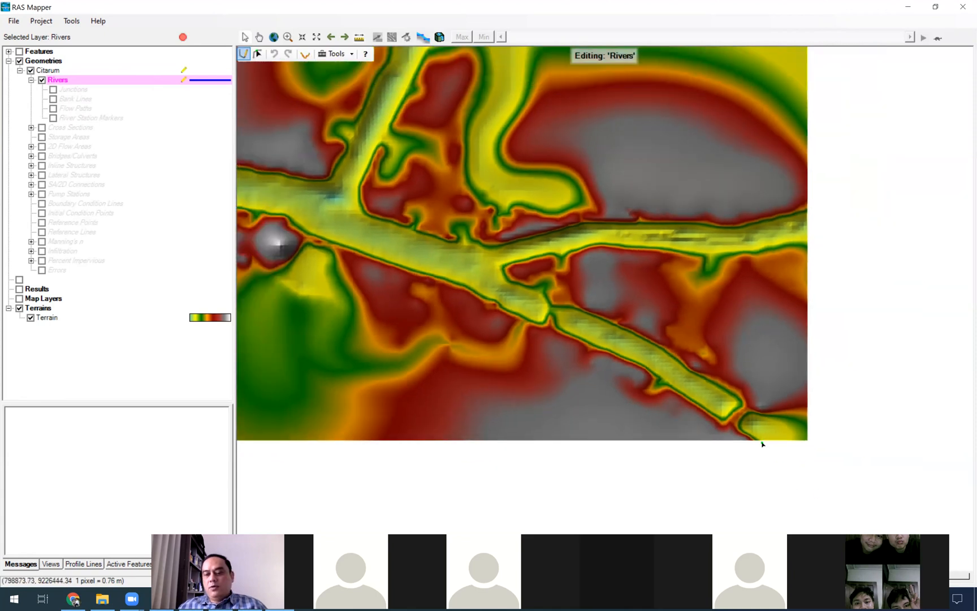
scroll(753, 427, up, 1)
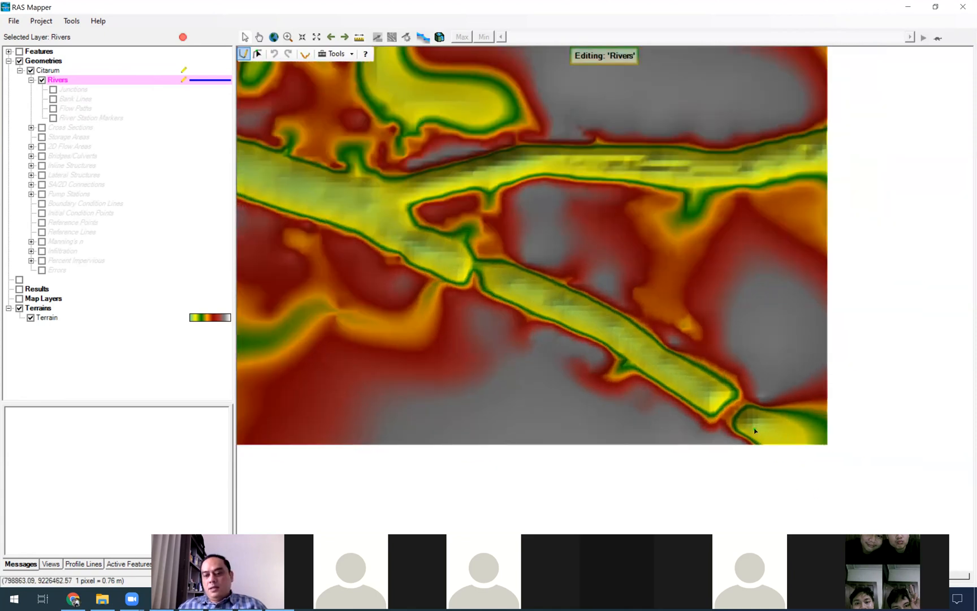
scroll(699, 362, up, 1)
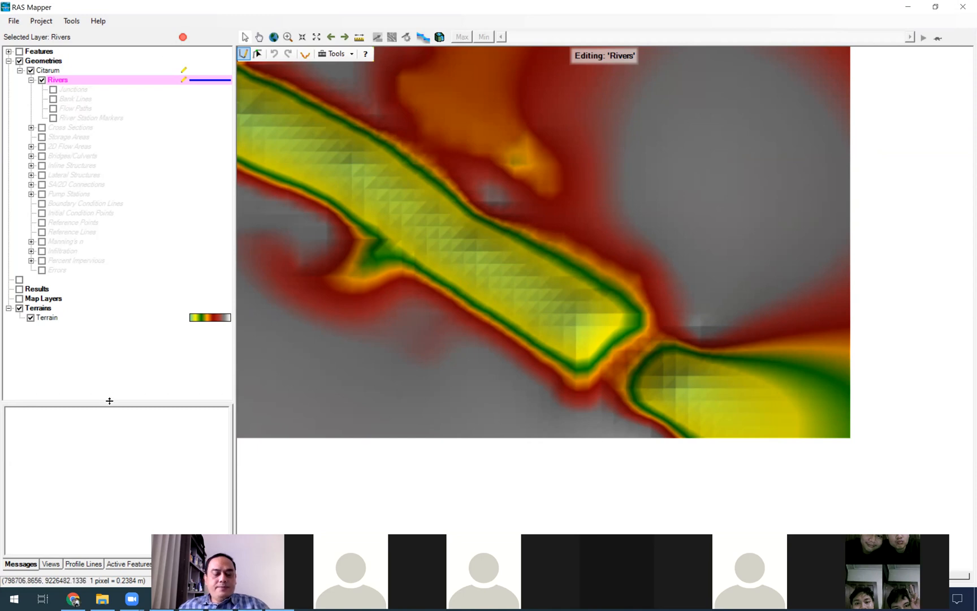
Switch to AutoCAD and examine the contours and spot elevations around the gap at the river's southeastern end.
click(132, 596)
click(162, 598)
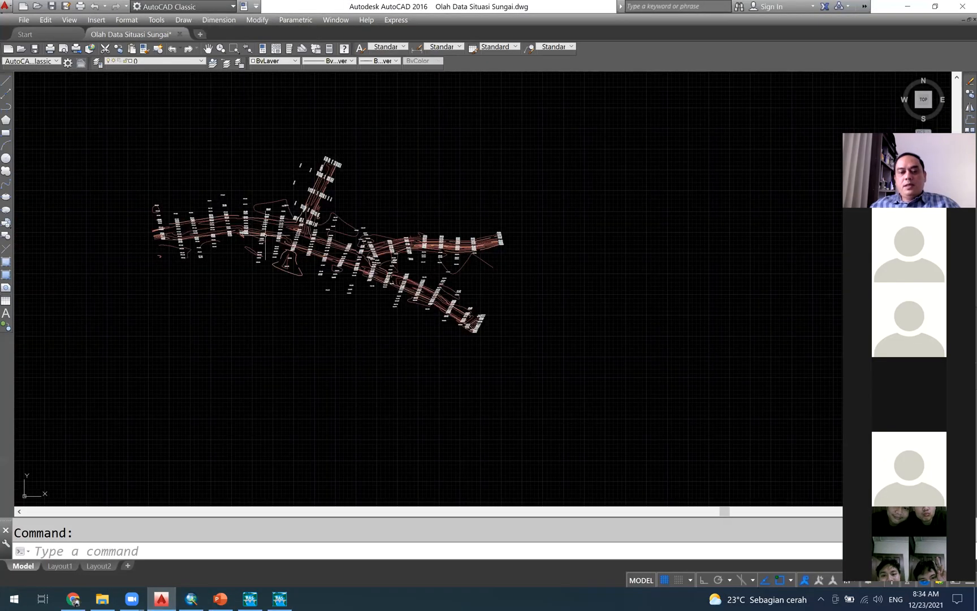
scroll(469, 325, up, 5)
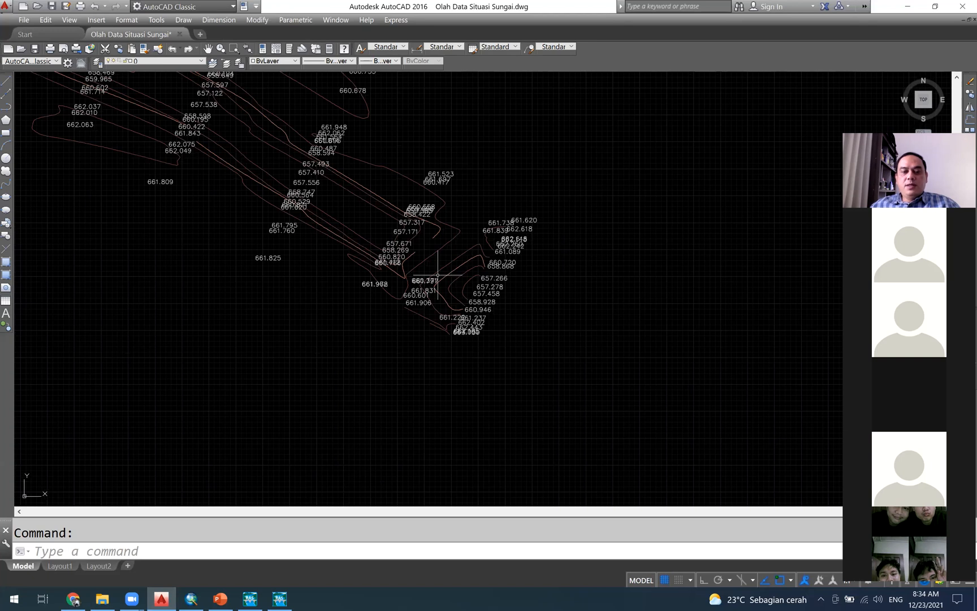
scroll(438, 275, up, 4)
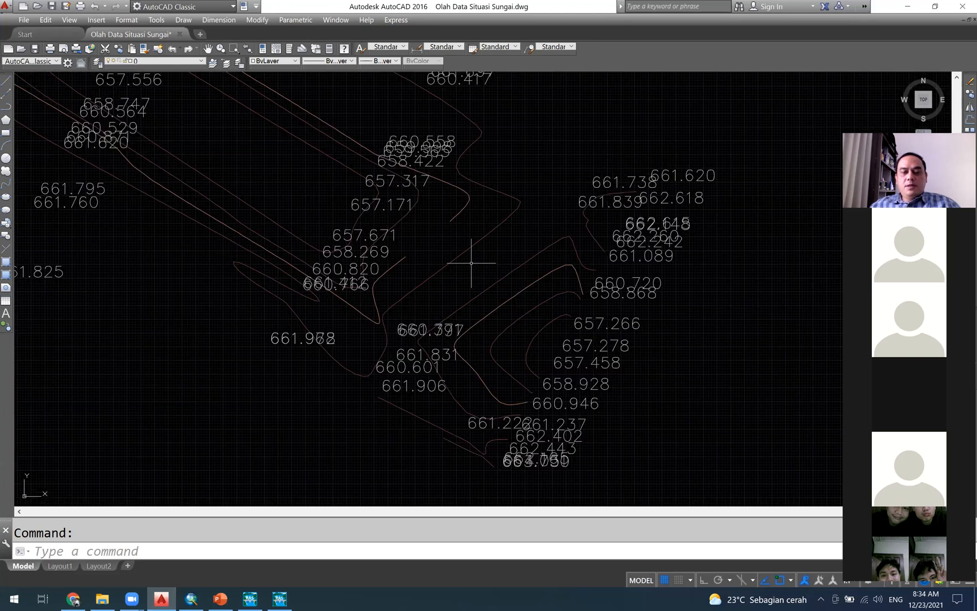
key(Escape)
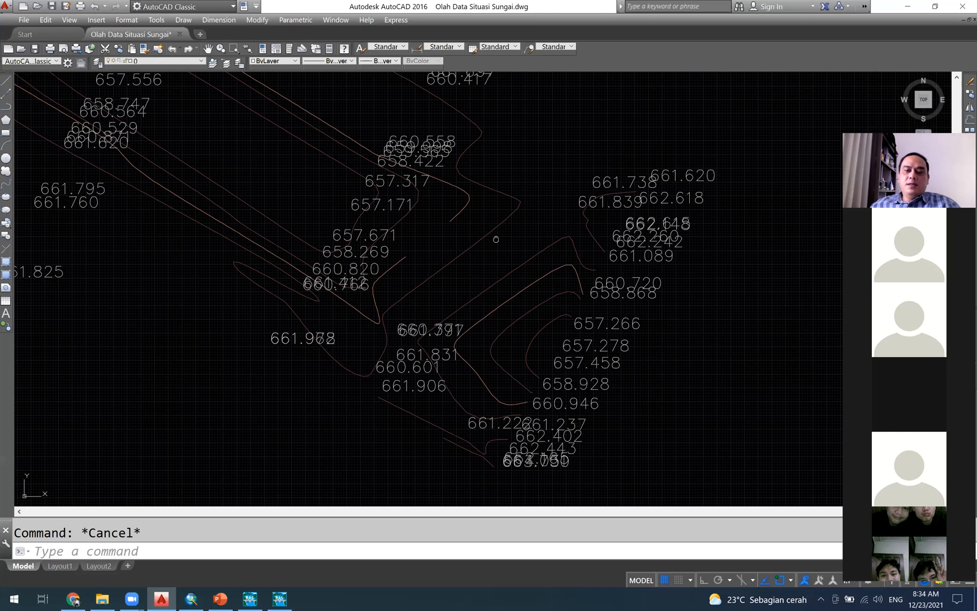
drag(496, 239, 520, 274)
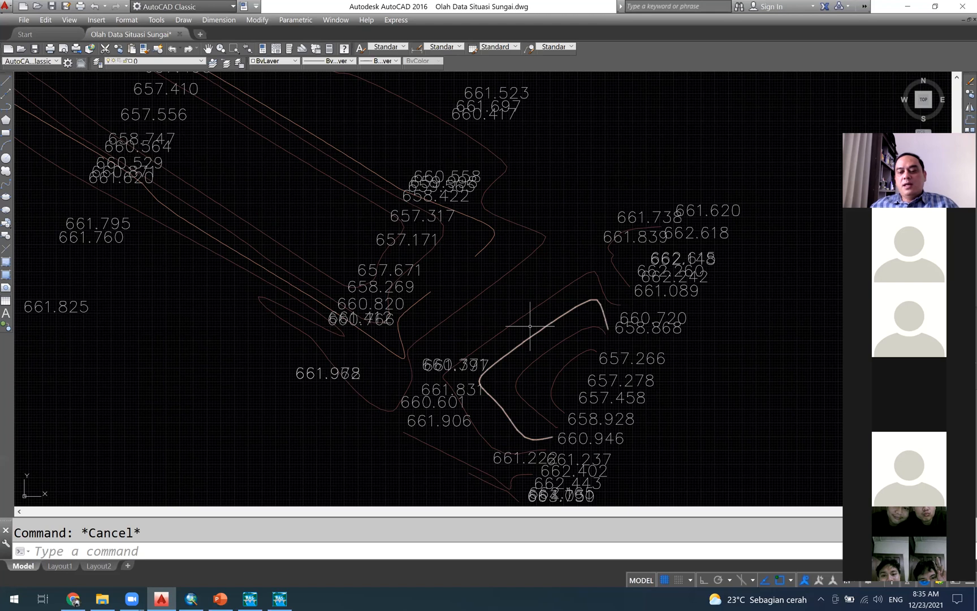
scroll(530, 326, down, 3)
mouse_move(394, 262)
mouse_down()
mouse_move(777, 419)
mouse_move(495, 281)
mouse_up()
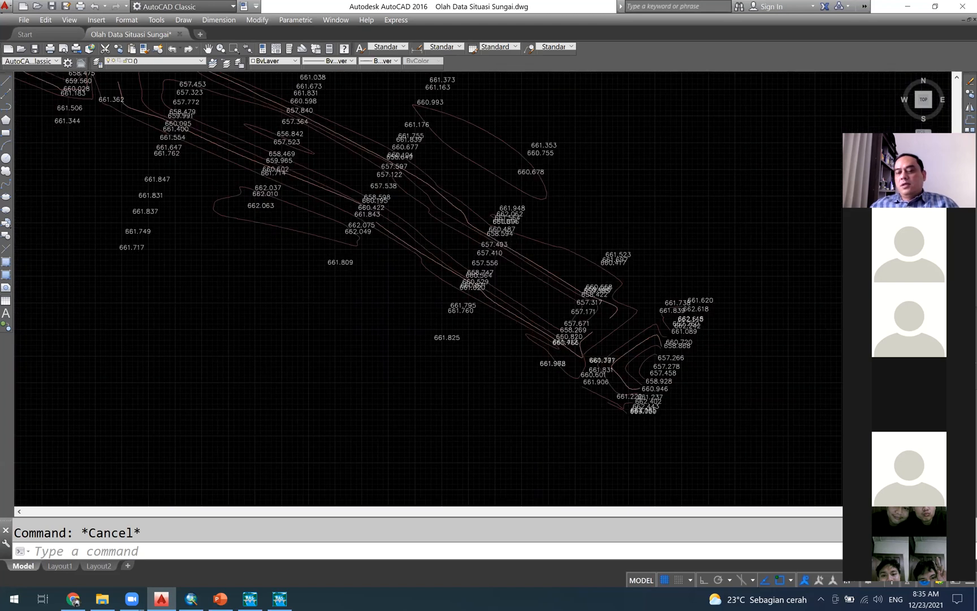
scroll(666, 365, up, 4)
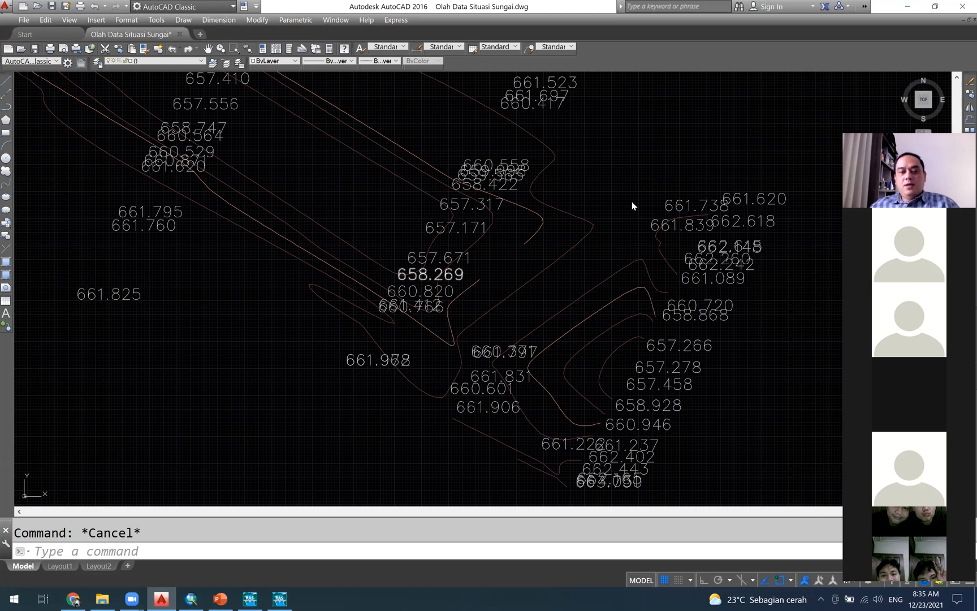
Switch back to RAS Mapper and examine the terrain along the southeastern channel and its downstream and upstream connections.
key(alt+Tab)
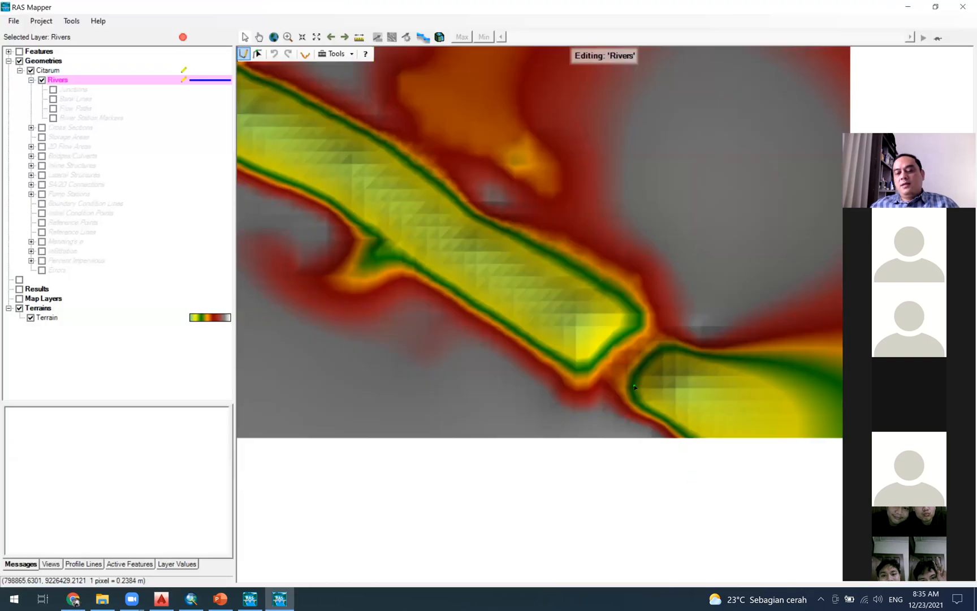
scroll(704, 412, down, 1)
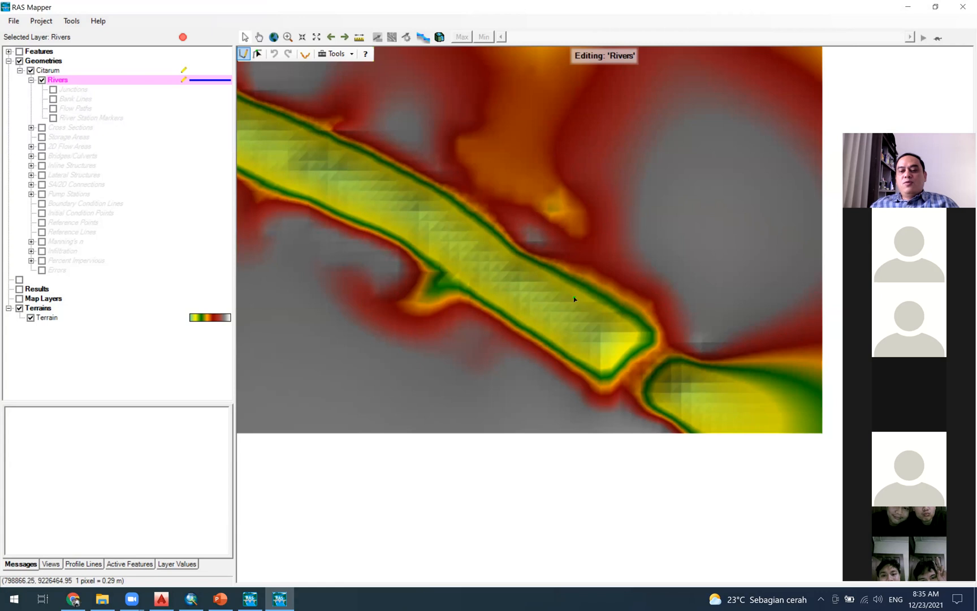
scroll(704, 352, down, 1)
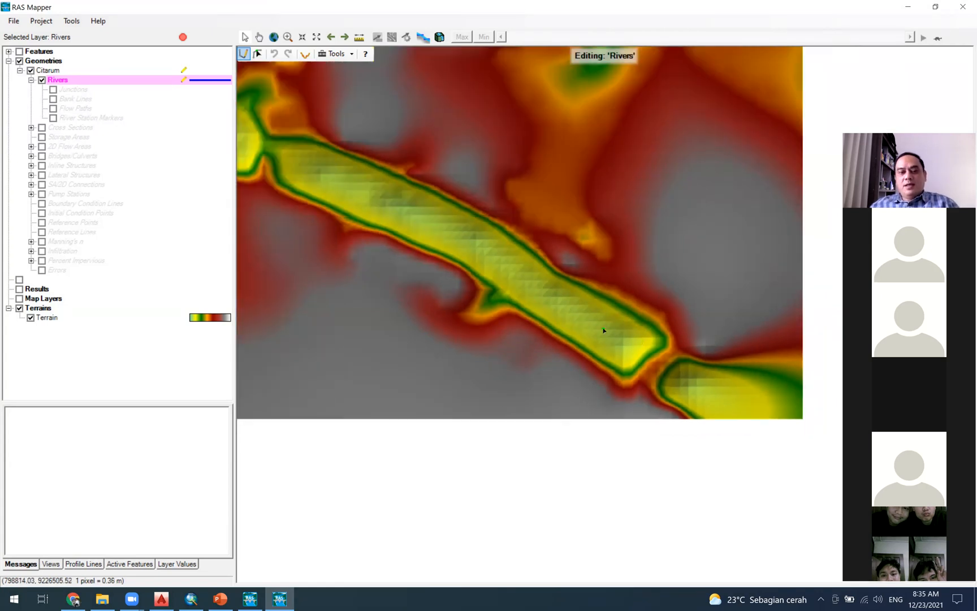
scroll(628, 355, down, 1)
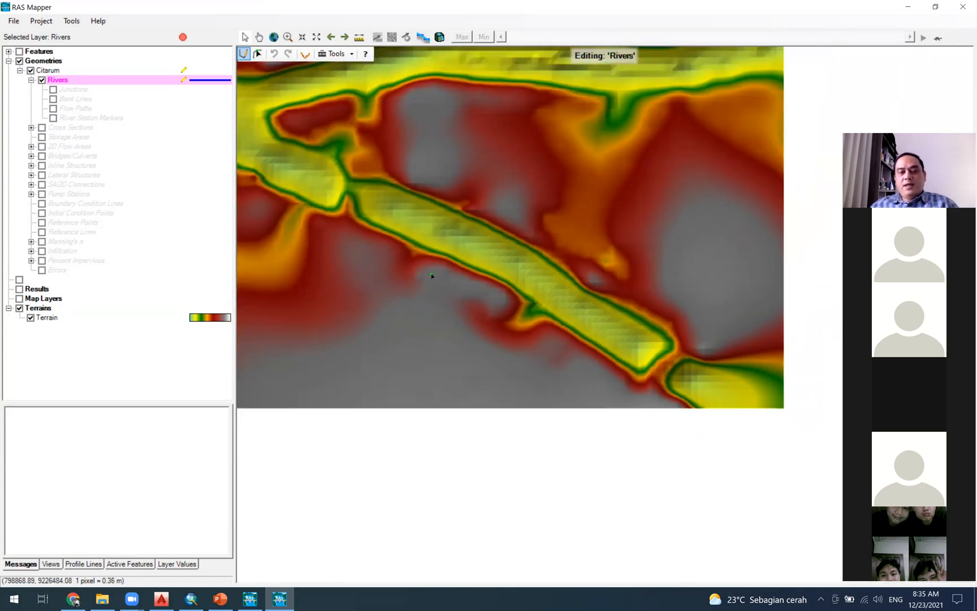
scroll(670, 367, down, 1)
scroll(583, 222, down, 1)
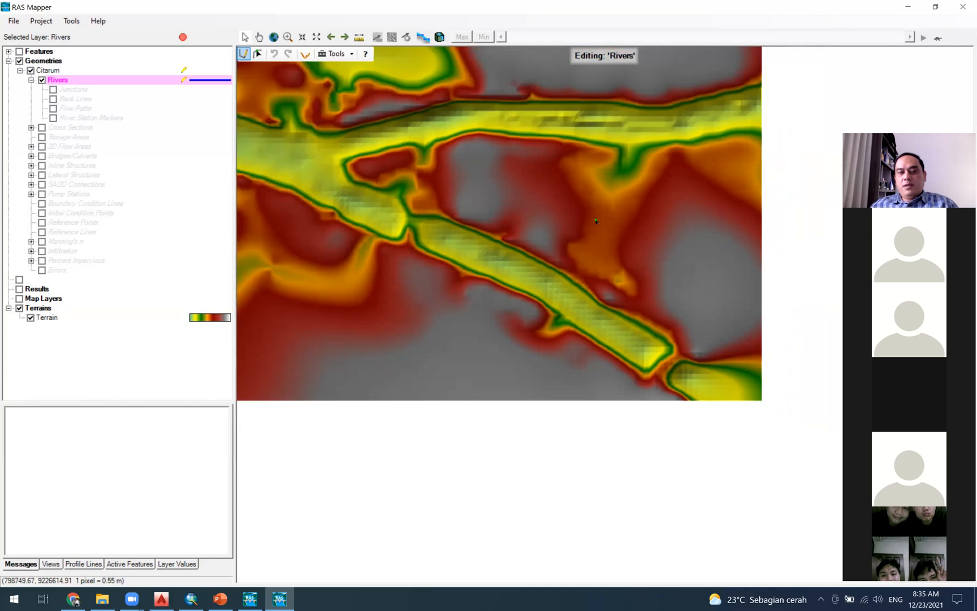
scroll(588, 314, down, 1)
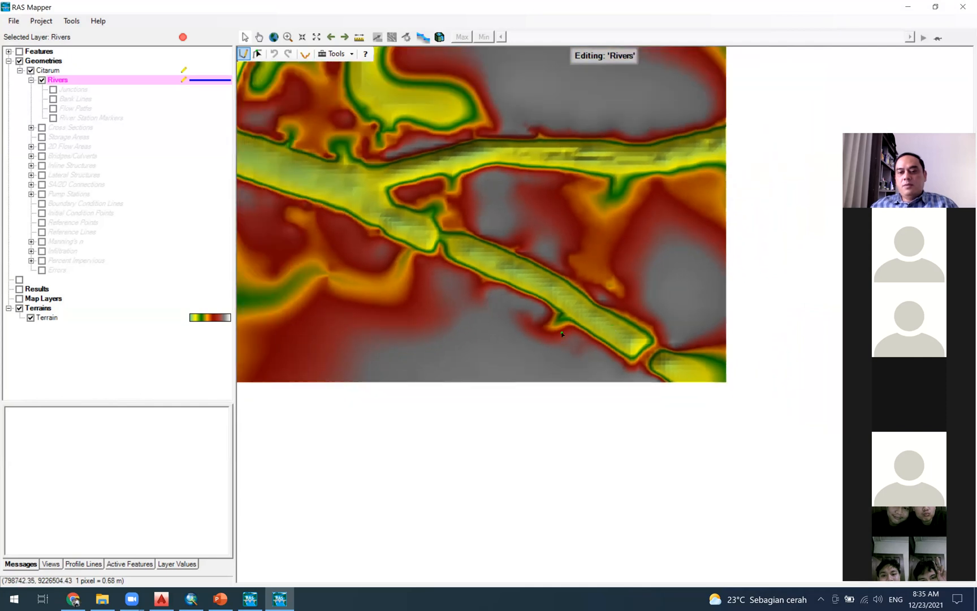
scroll(583, 337, up, 1)
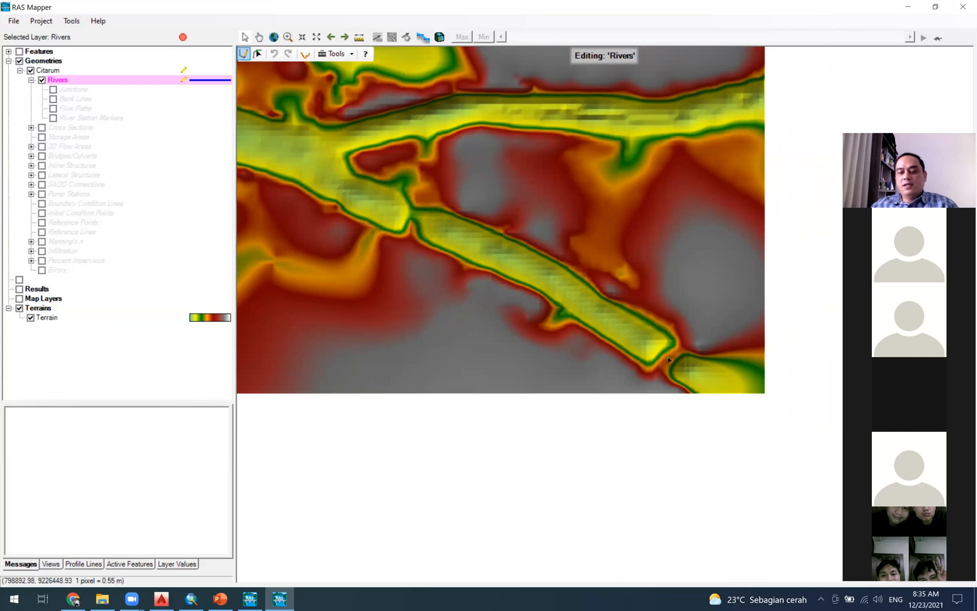
scroll(626, 366, up, 1)
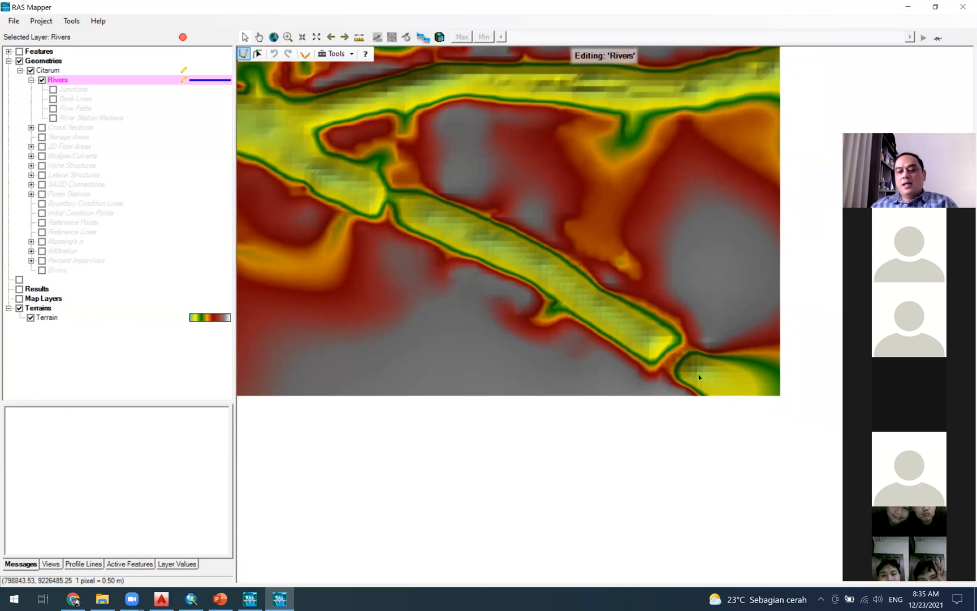
scroll(684, 368, down, 1)
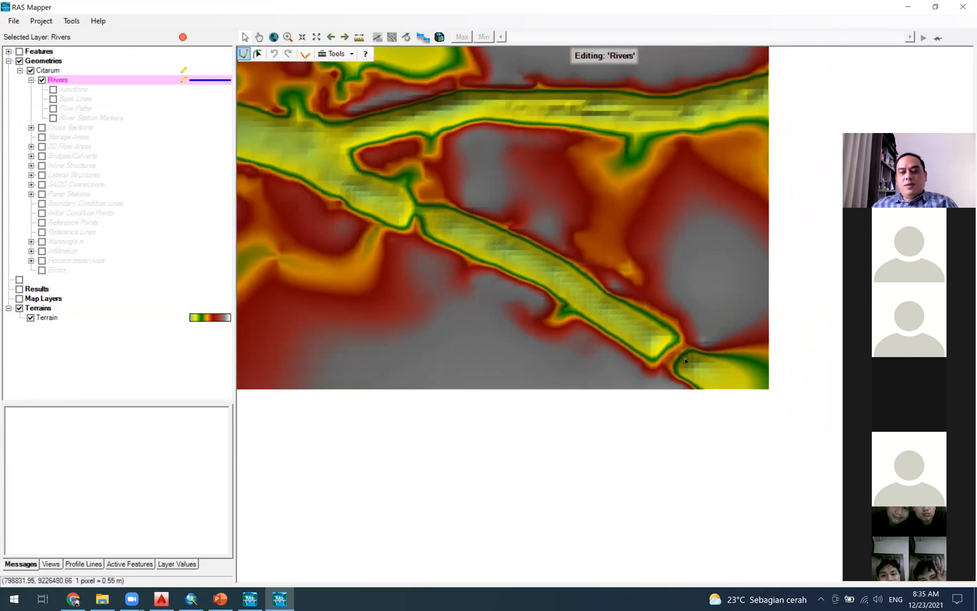
Digitise the river centerline along the main channel from its southeastern end to the northwest, naming the river Citarum and keeping Reach 1.
click(661, 347)
click(611, 317)
click(571, 287)
click(518, 255)
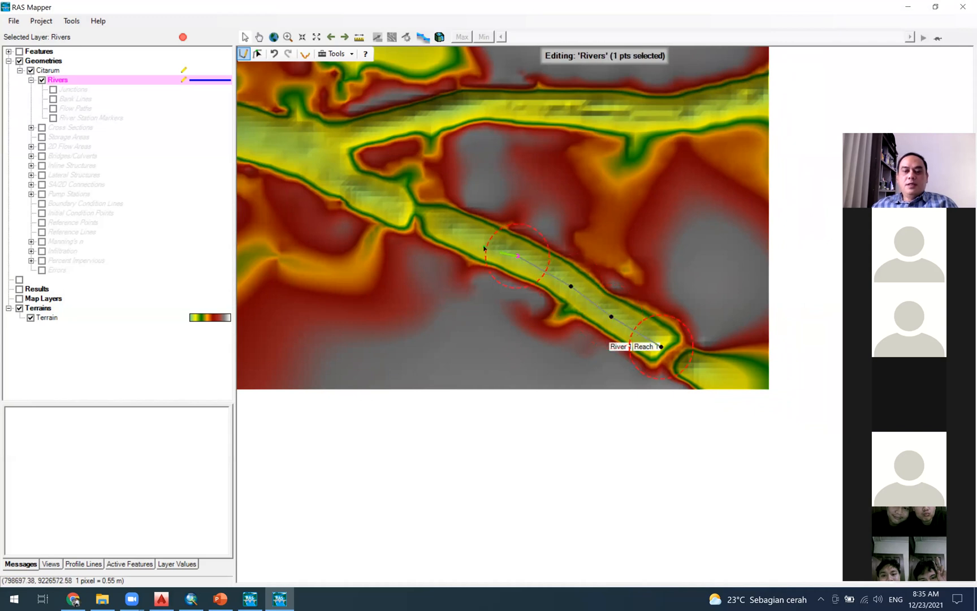
click(469, 238)
click(443, 225)
click(406, 210)
click(364, 191)
click(316, 163)
scroll(701, 308, down, 4)
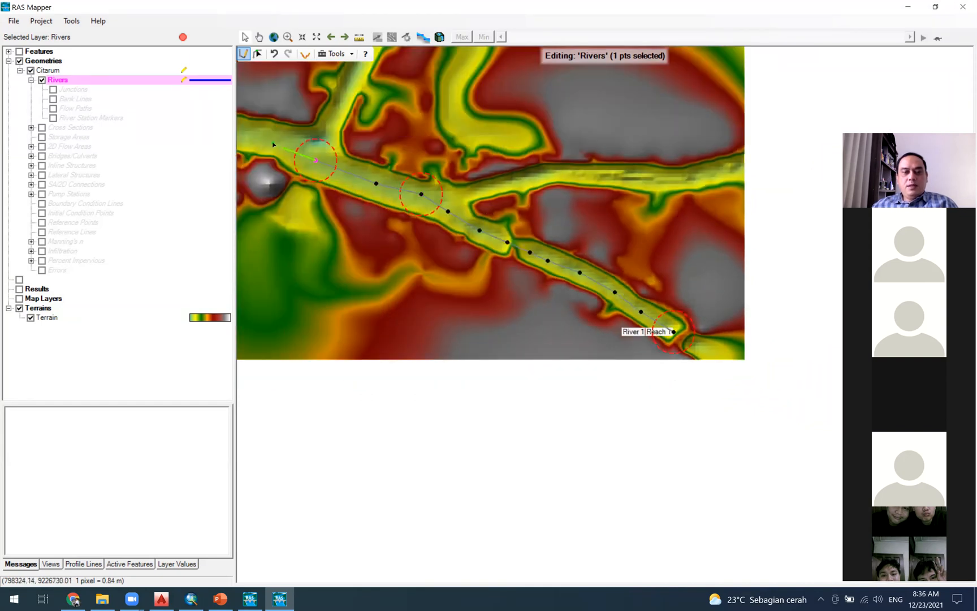
scroll(280, 148, down, 1)
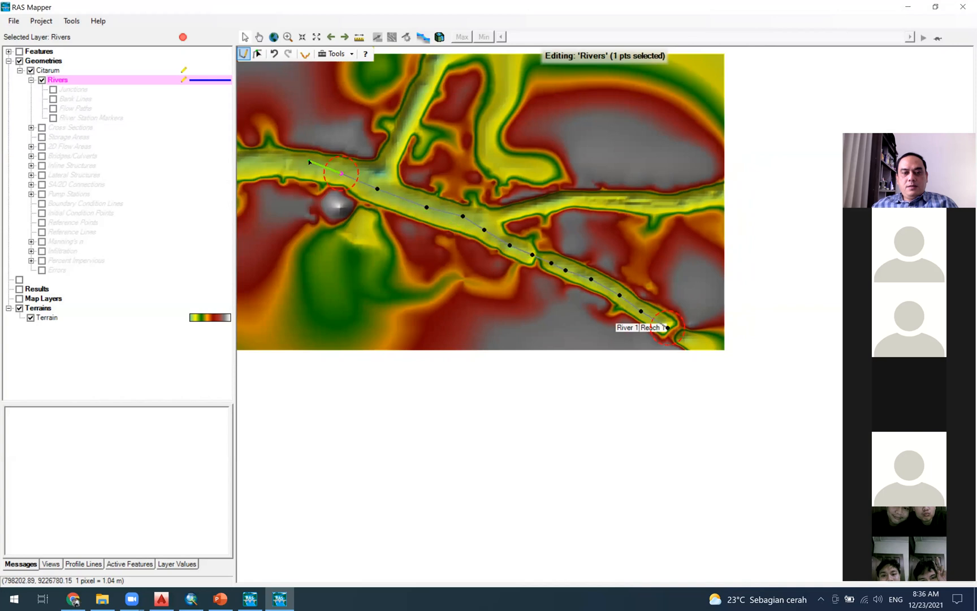
scroll(309, 162, up, 1)
click(322, 168)
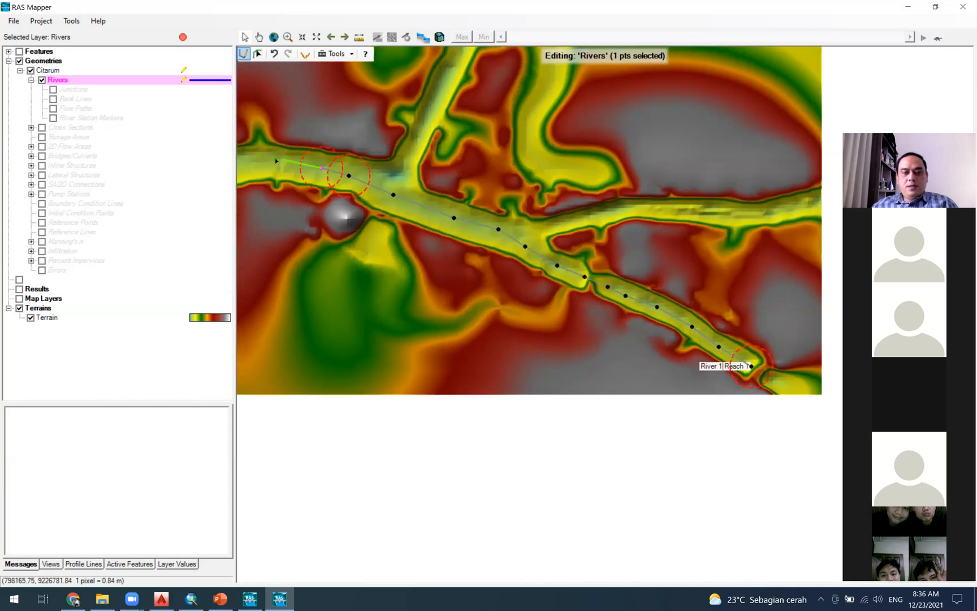
double_click(245, 162)
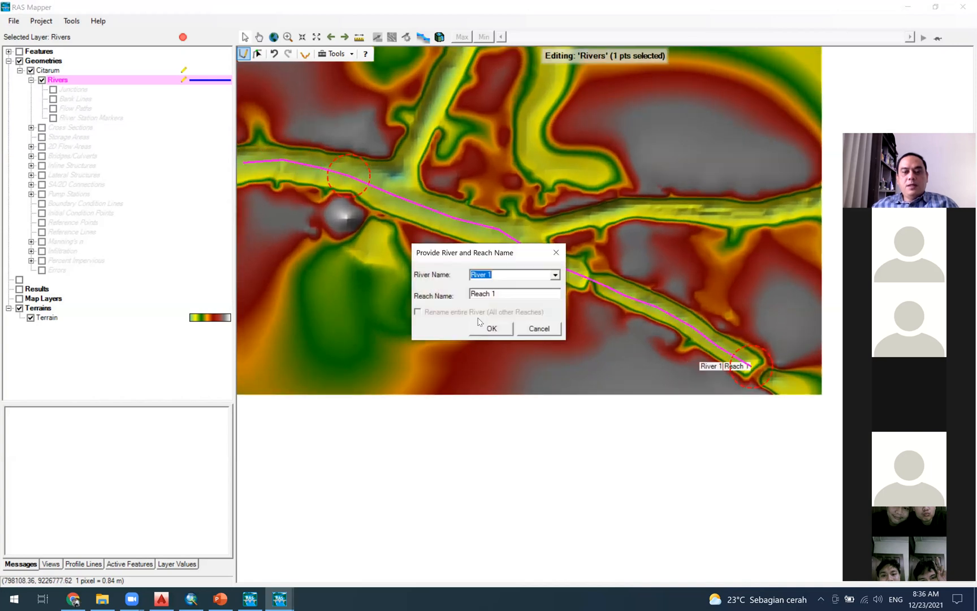
text(Citarum)
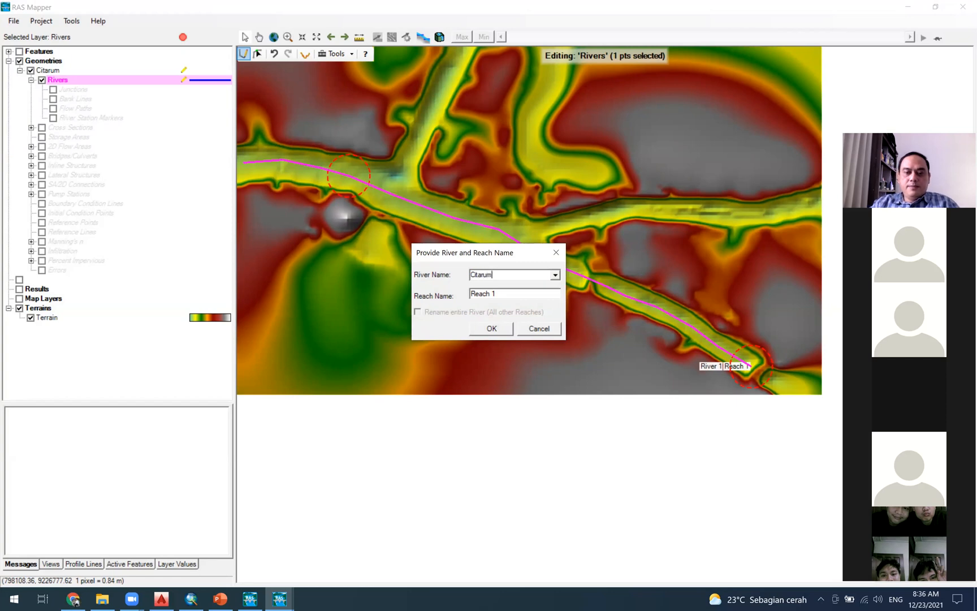
click(501, 327)
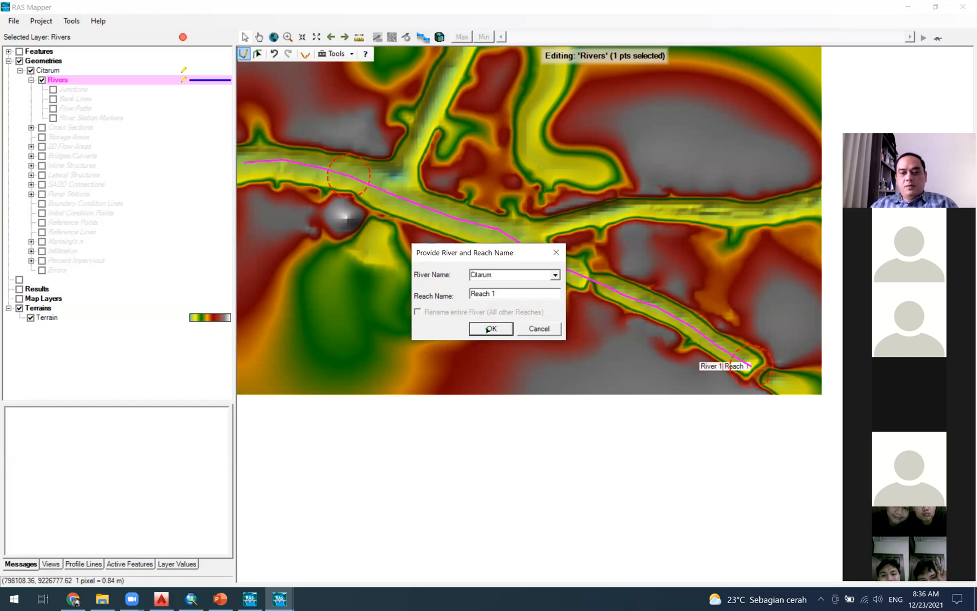
In the Bank Lines layer, digitise the northern bank from the channel's southeastern end, across the eastern tributary's mouth, to the northern tributary's mouth.
click(83, 90)
click(83, 100)
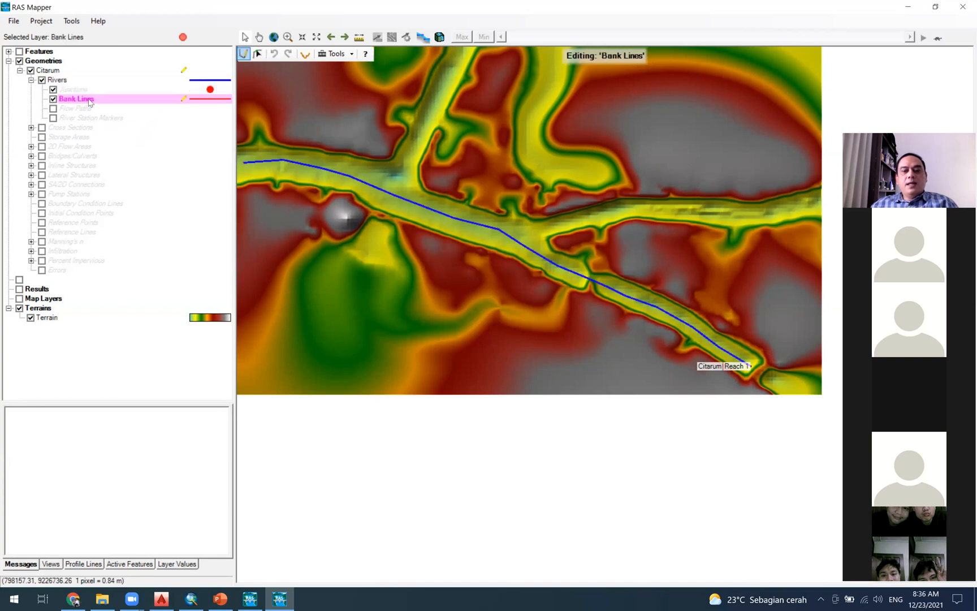
scroll(782, 376, up, 3)
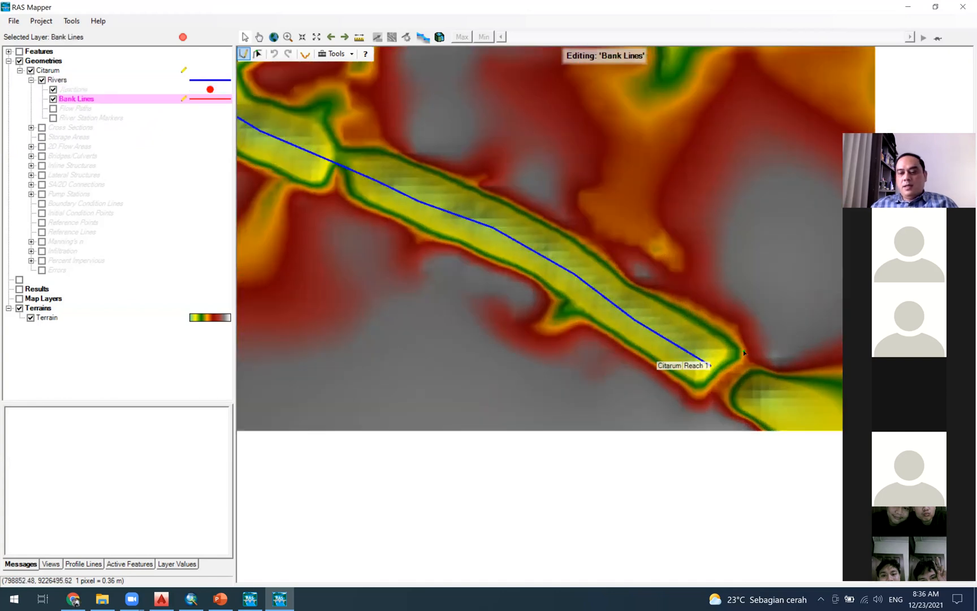
click(739, 348)
click(700, 323)
click(664, 304)
click(634, 288)
click(590, 253)
click(553, 230)
click(516, 208)
click(486, 194)
click(461, 182)
click(430, 167)
click(401, 158)
click(344, 146)
click(337, 140)
click(329, 128)
click(319, 117)
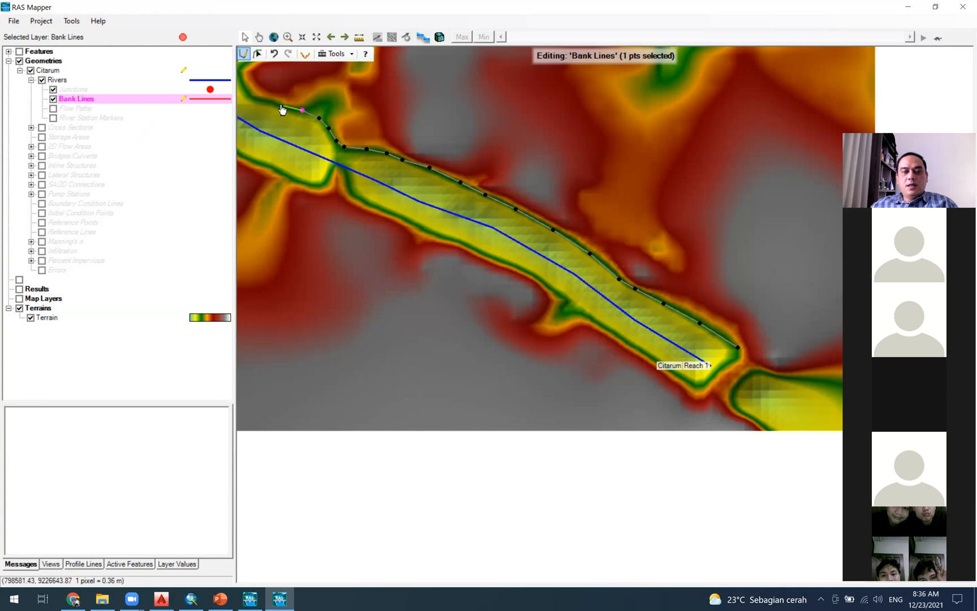
scroll(281, 112, down, 2)
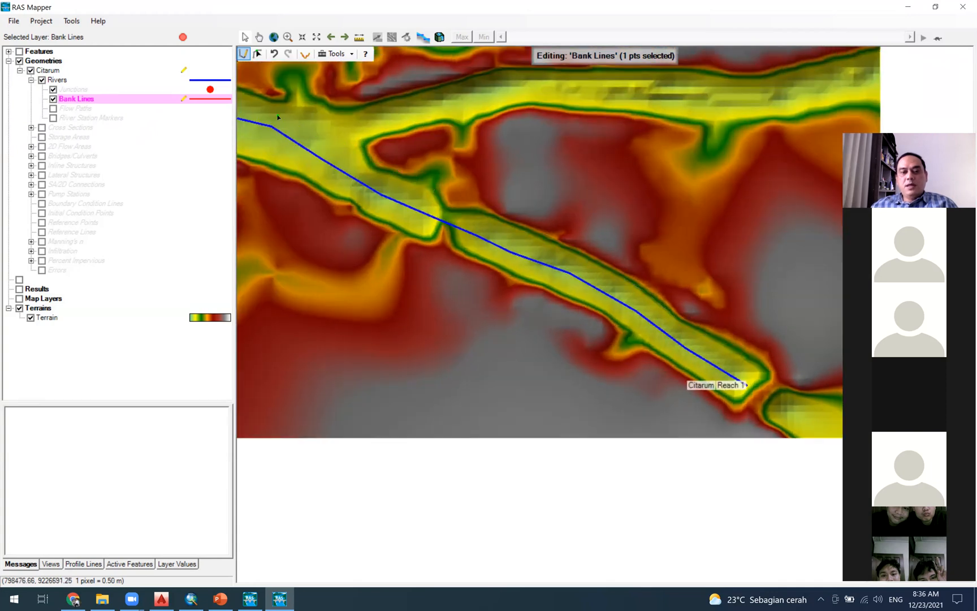
scroll(322, 149, up, 2)
click(401, 178)
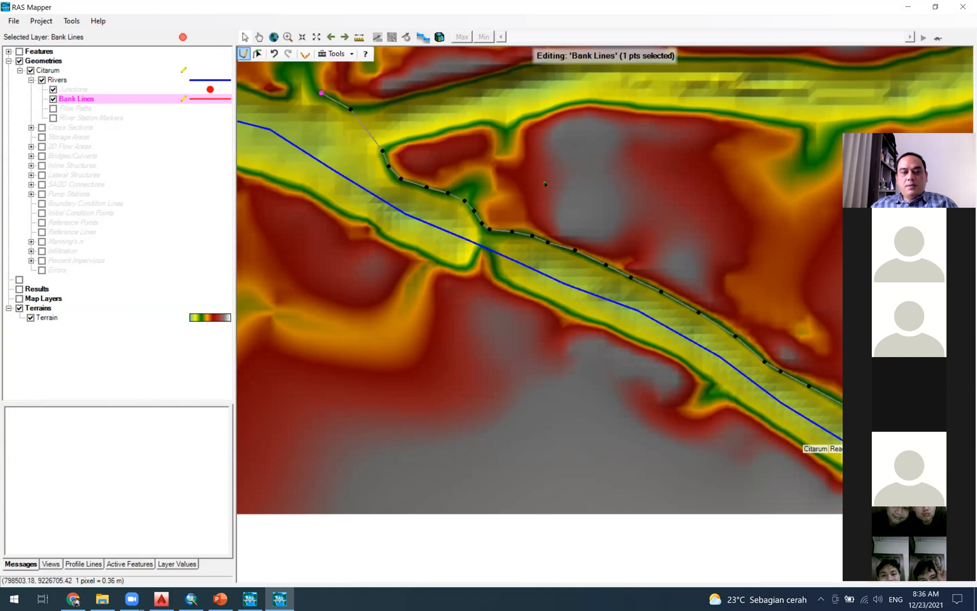
scroll(546, 242, down, 1)
scroll(711, 420, down, 1)
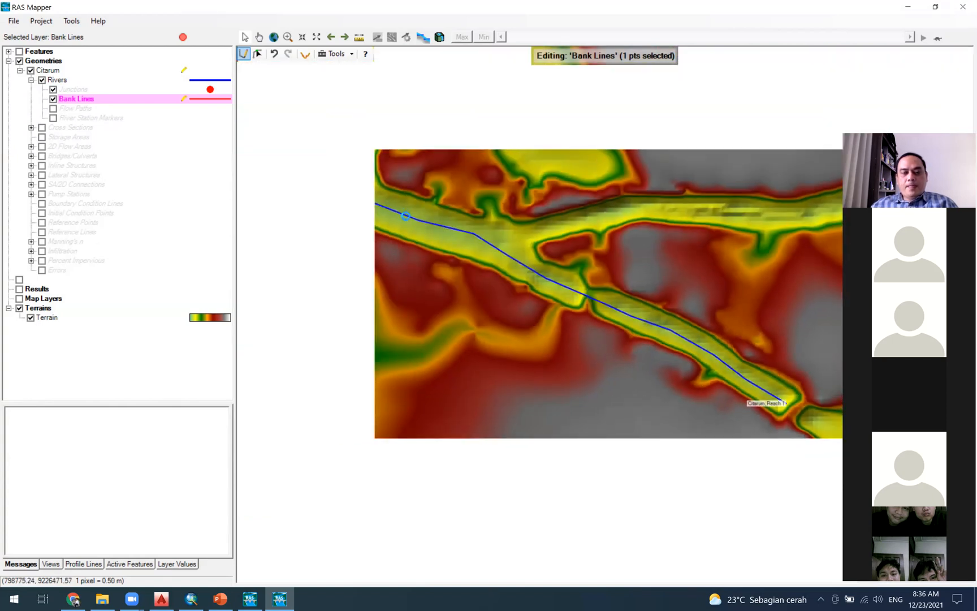
scroll(332, 149, up, 2)
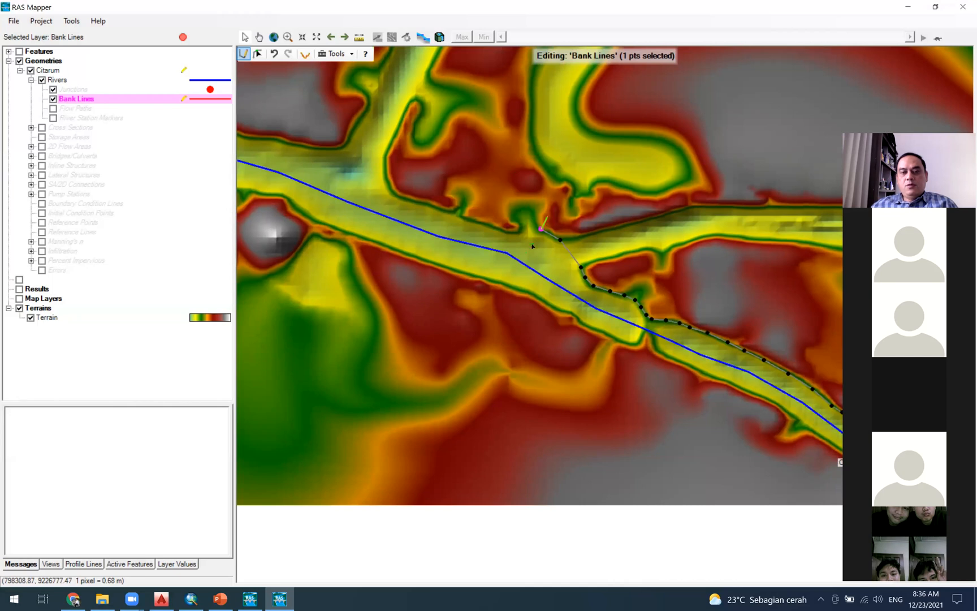
click(516, 232)
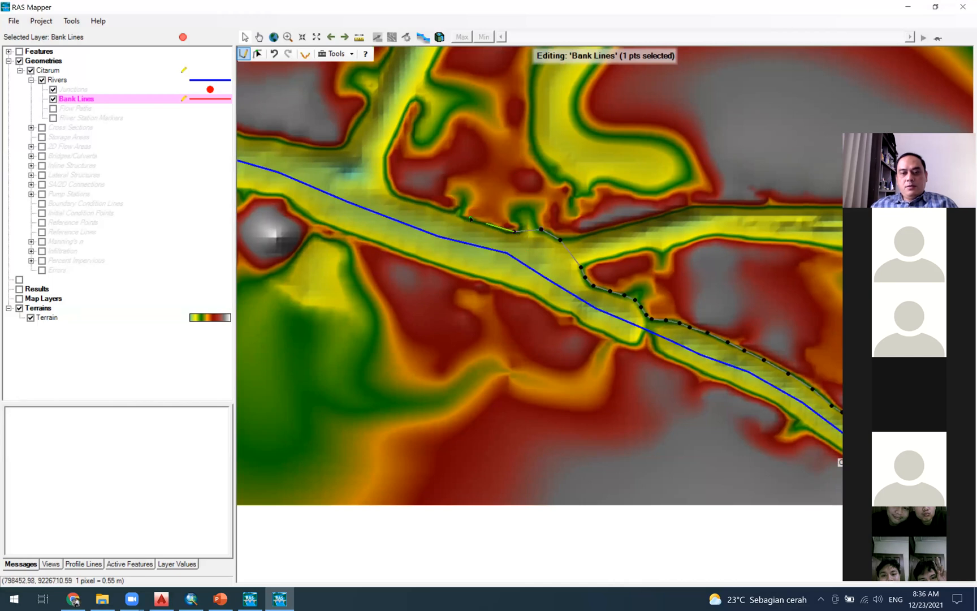
click(430, 207)
double_click(384, 162)
Digitise the southern bank line along the channel's edge from the southeastern end to beside the round mound in the west.
scroll(561, 276, down, 2)
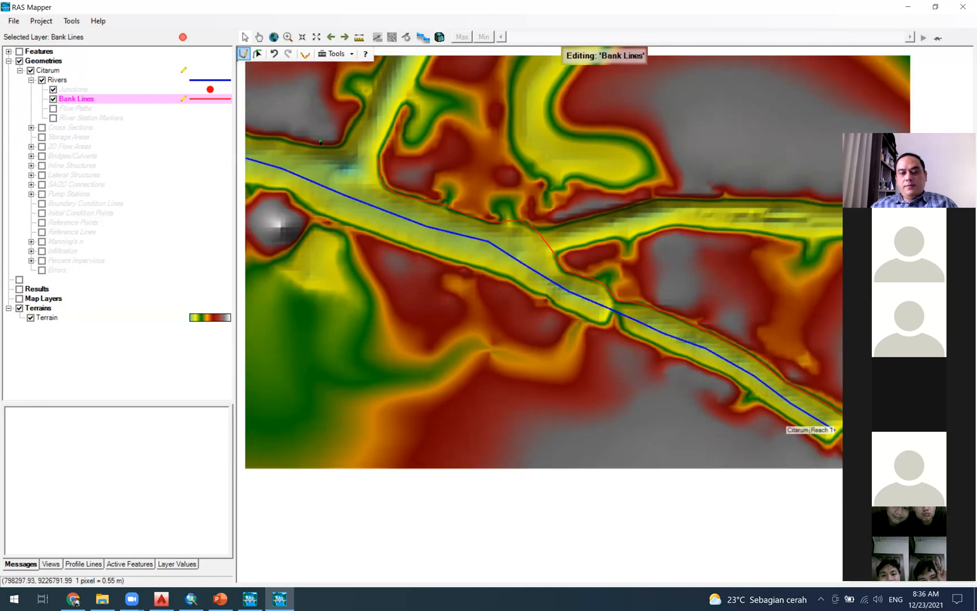
scroll(667, 353, up, 3)
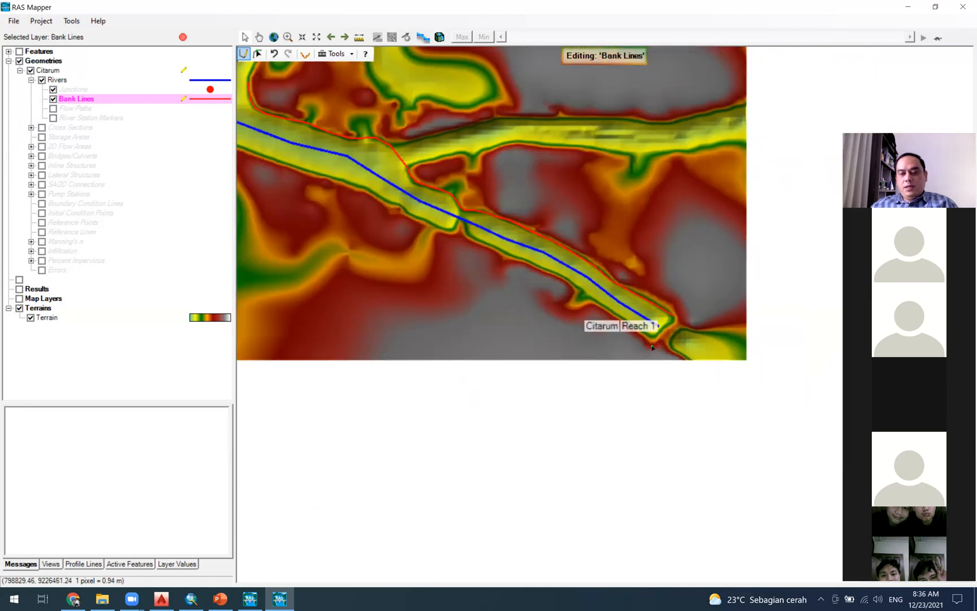
click(652, 337)
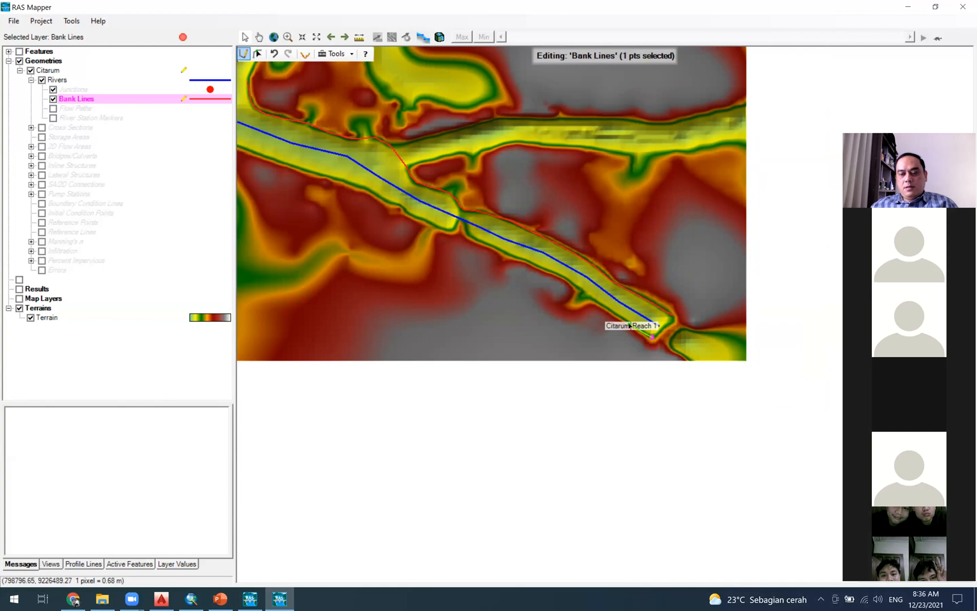
click(571, 287)
click(558, 274)
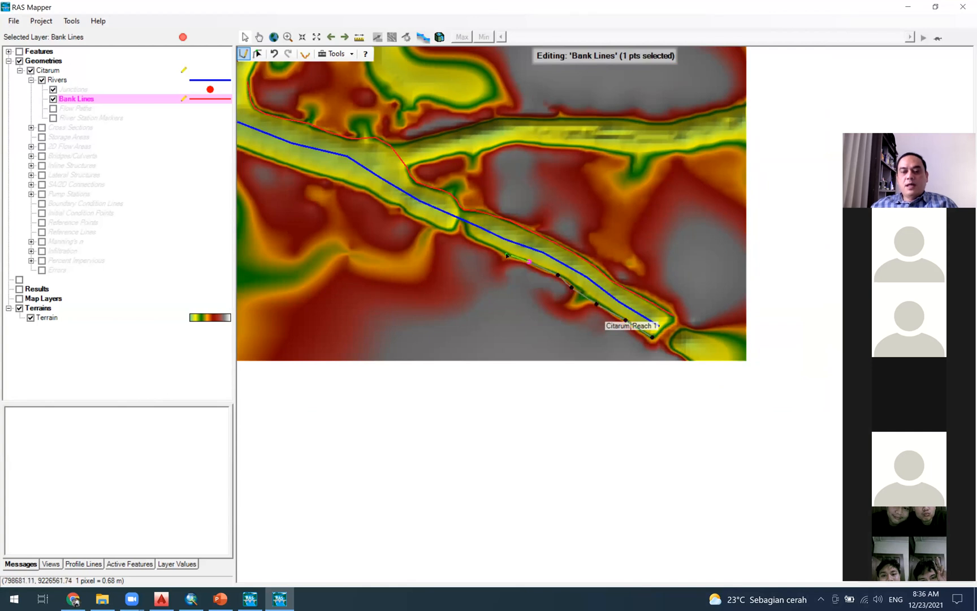
click(449, 230)
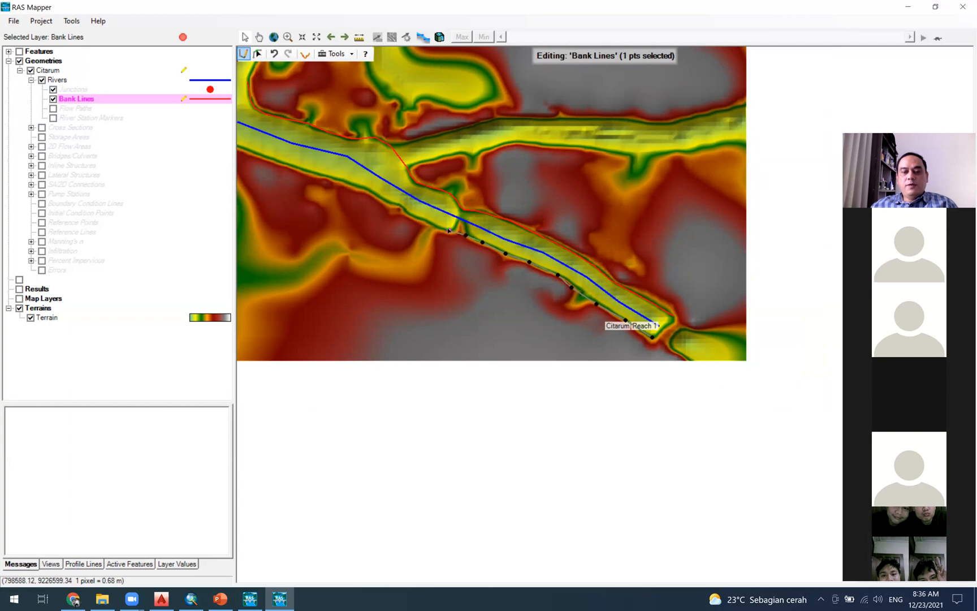
click(384, 199)
click(323, 175)
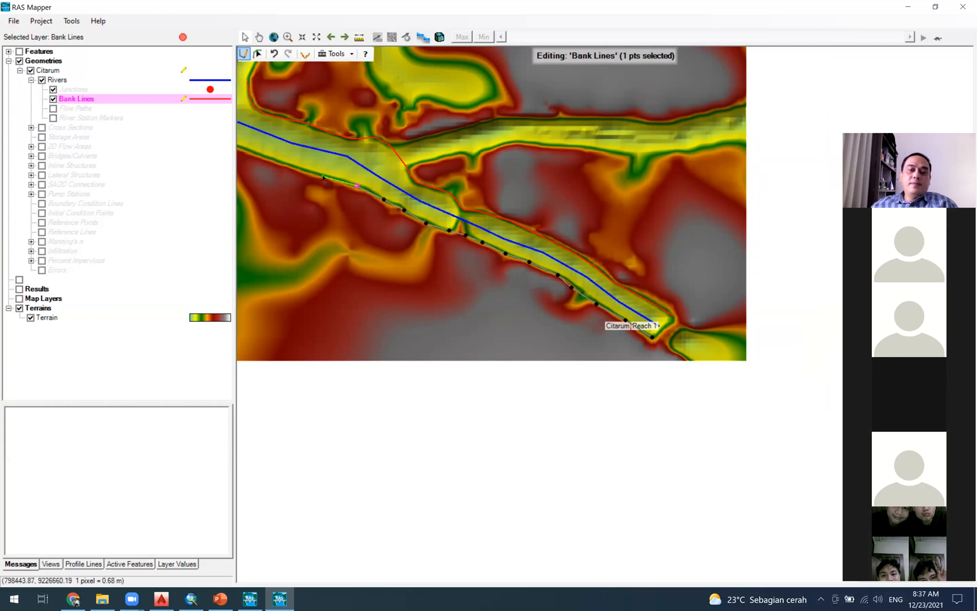
click(266, 160)
scroll(558, 252, down, 3)
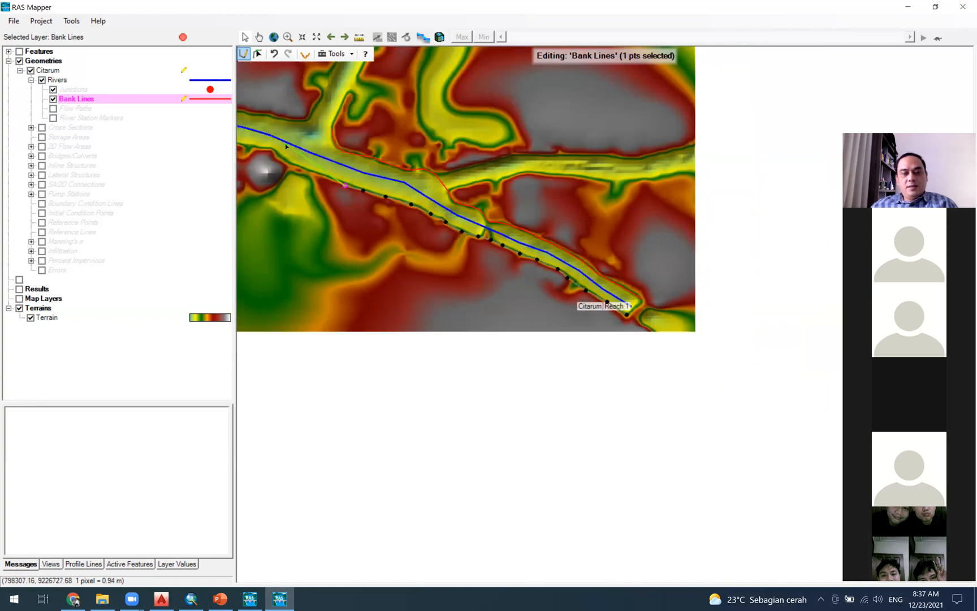
scroll(287, 146, up, 3)
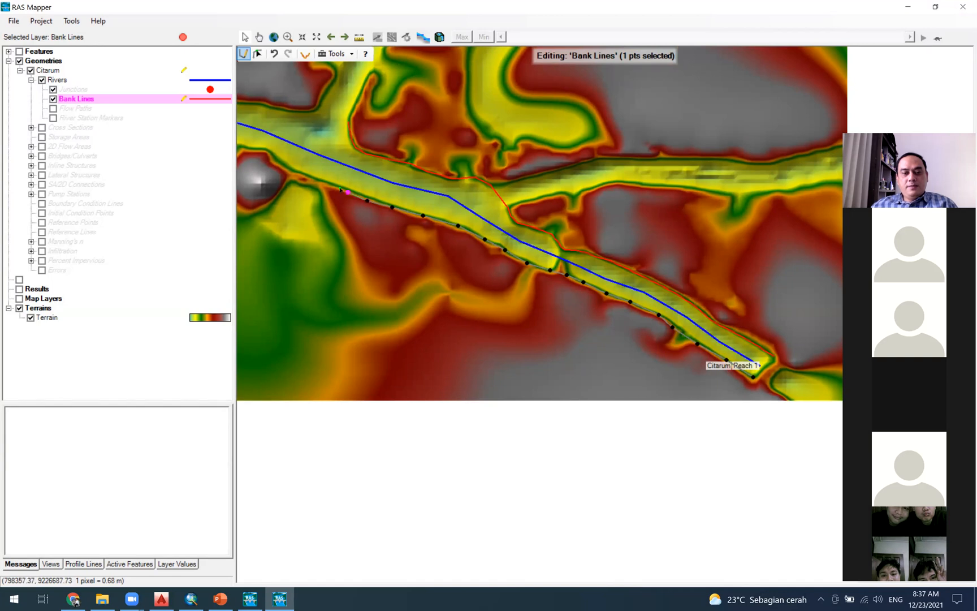
click(305, 179)
double_click(286, 169)
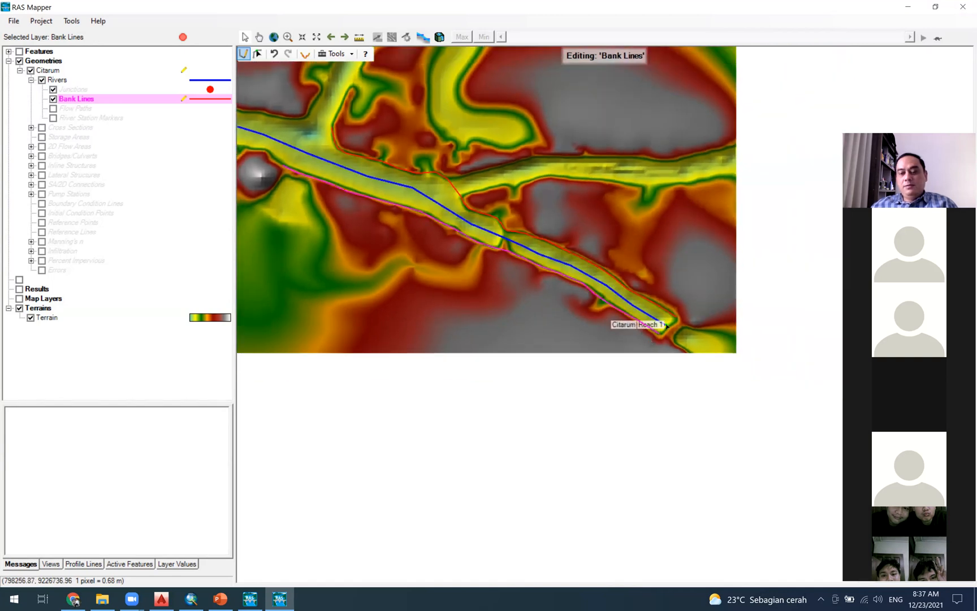
In the Flow Paths layer, digitise the northern overbank flow path outside the bank line, from the southeastern end to beyond the eastern tributary.
scroll(704, 320, up, 5)
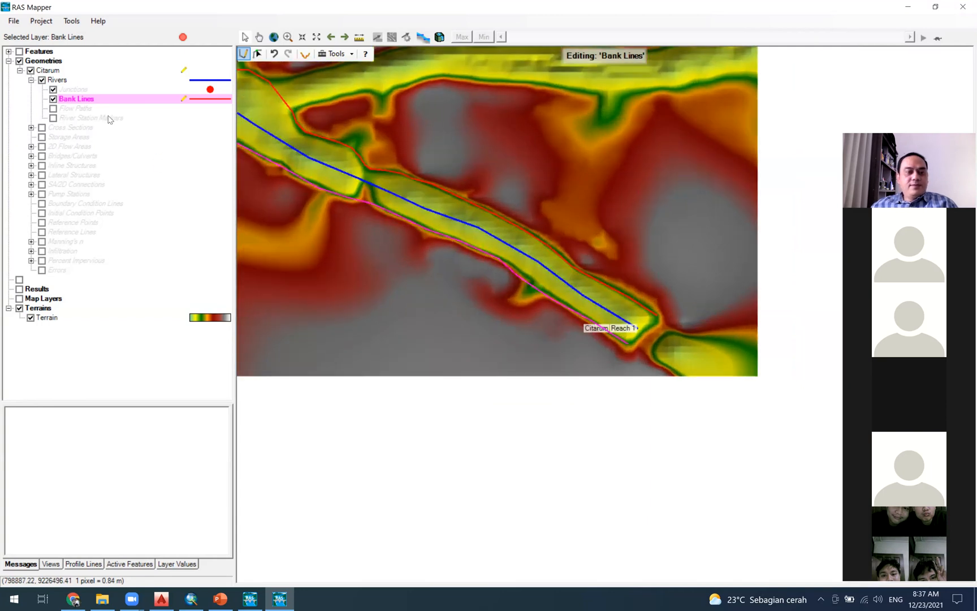
click(86, 109)
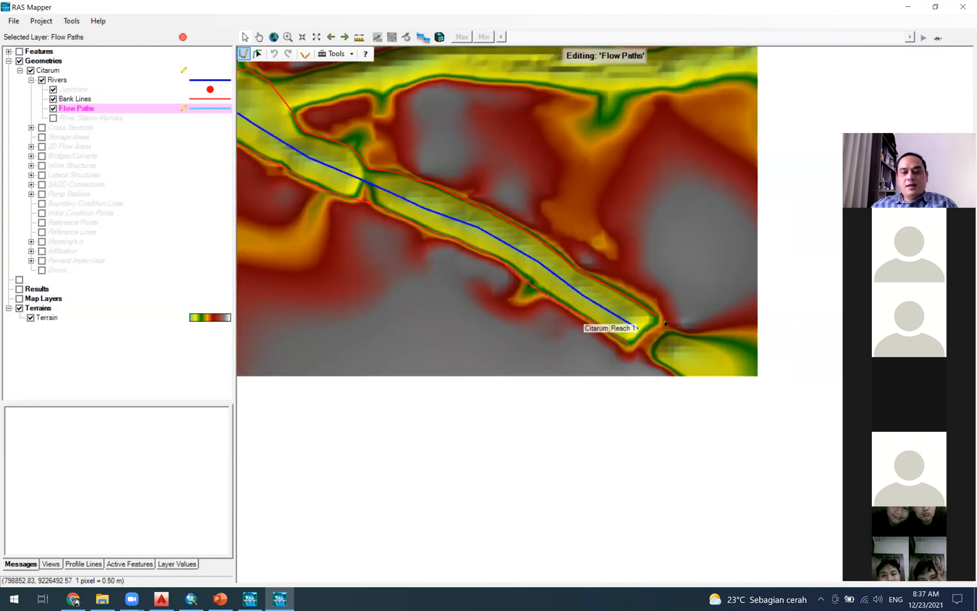
click(673, 306)
click(631, 274)
click(590, 253)
click(559, 236)
click(499, 203)
click(469, 186)
click(429, 176)
click(407, 165)
click(382, 150)
click(339, 124)
click(320, 108)
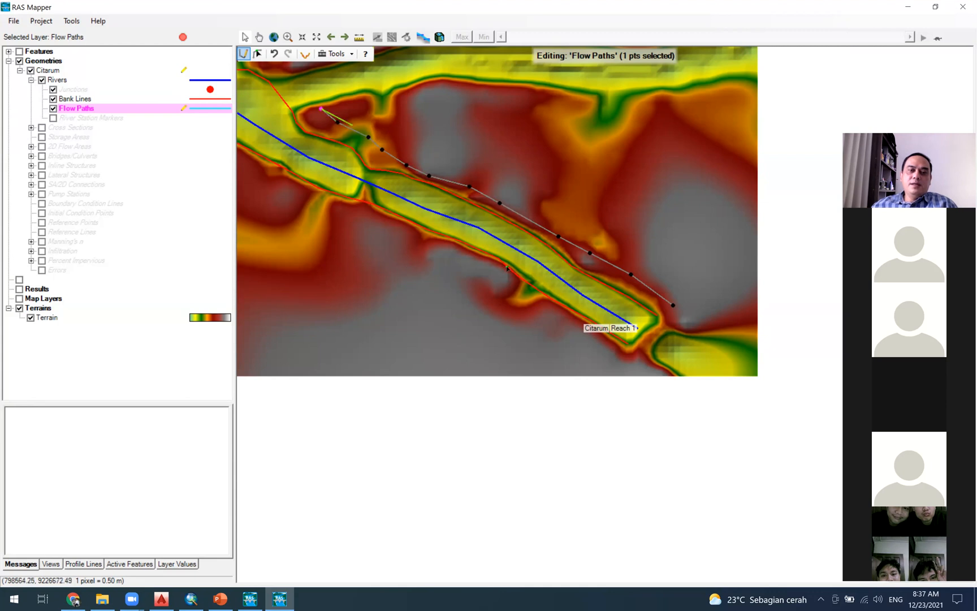
scroll(331, 110, down, 1)
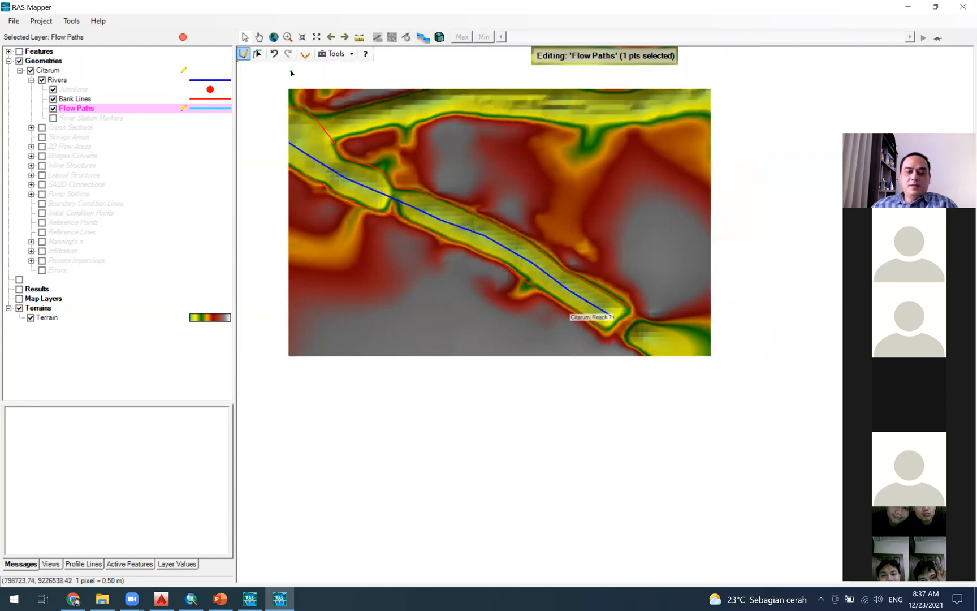
click(334, 110)
click(309, 92)
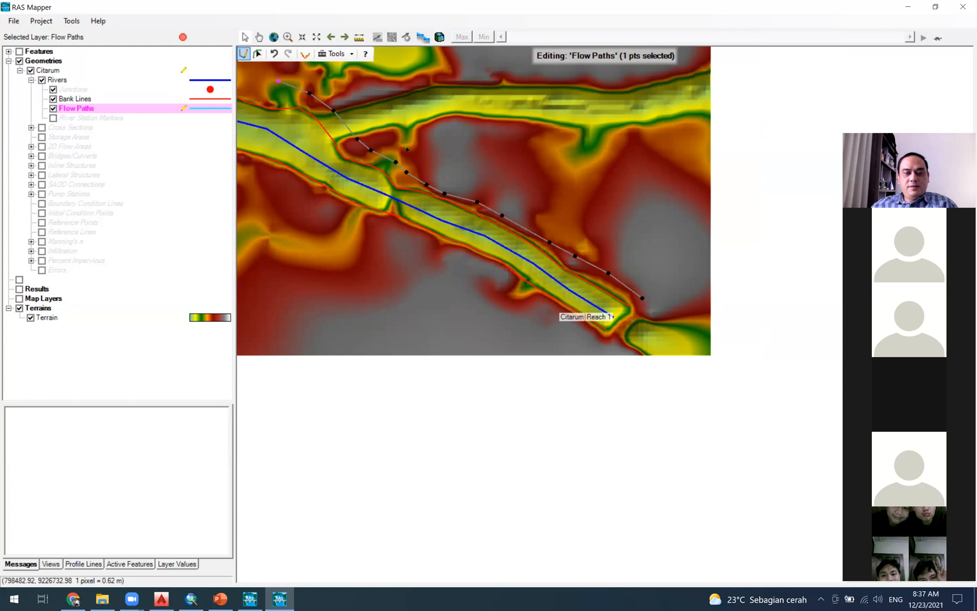
Digitise the southern overbank flow path outside the southern bank line, running from the southeastern end to the northwest.
click(595, 342)
click(551, 318)
click(513, 306)
click(496, 296)
click(475, 283)
click(444, 267)
click(409, 251)
click(359, 222)
click(318, 206)
click(274, 189)
scroll(505, 254, down, 1)
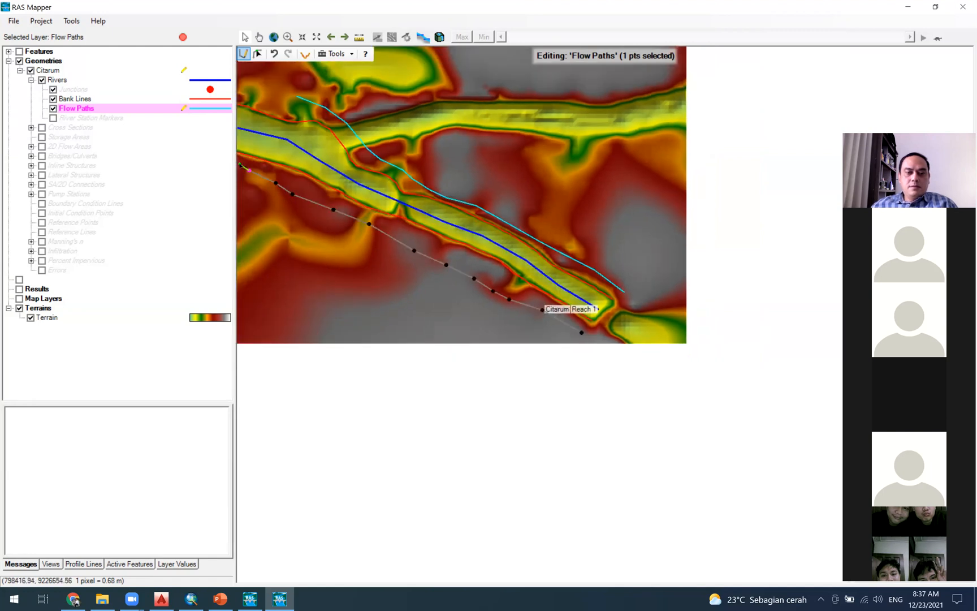
double_click(240, 165)
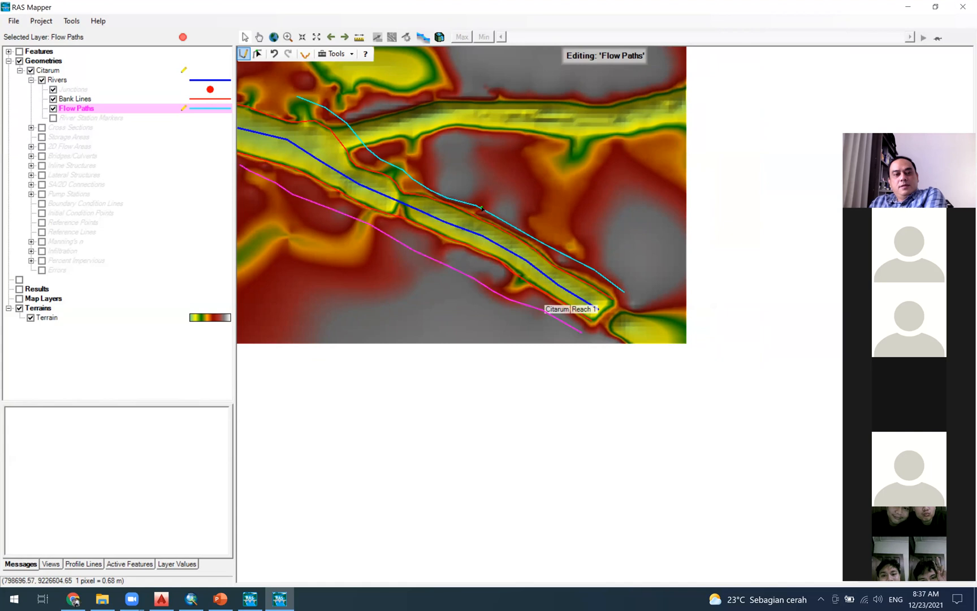
Stop editing the Citarum geometry, save its edits and check the finished river, bank and flow path lines.
click(183, 37)
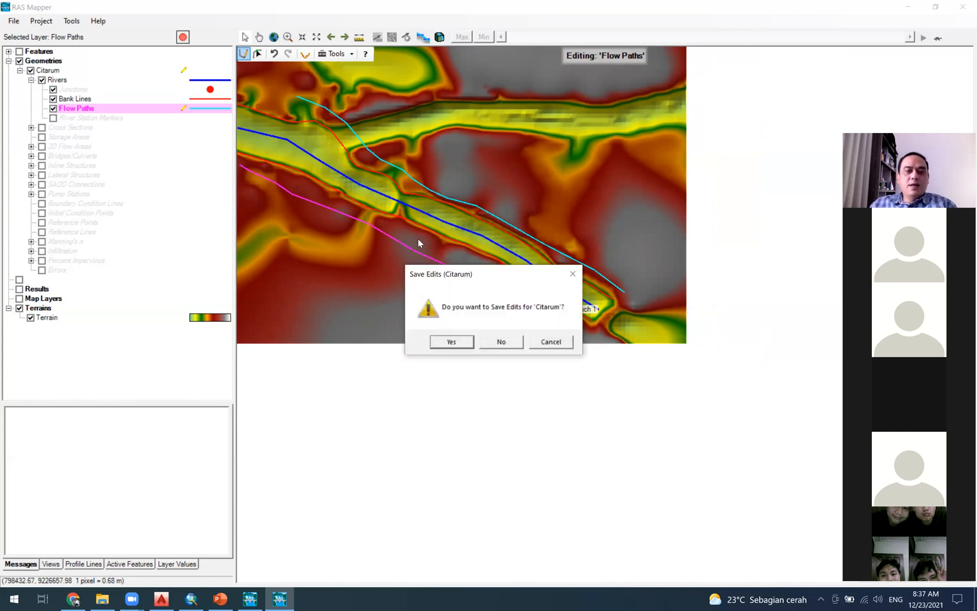
key(Return)
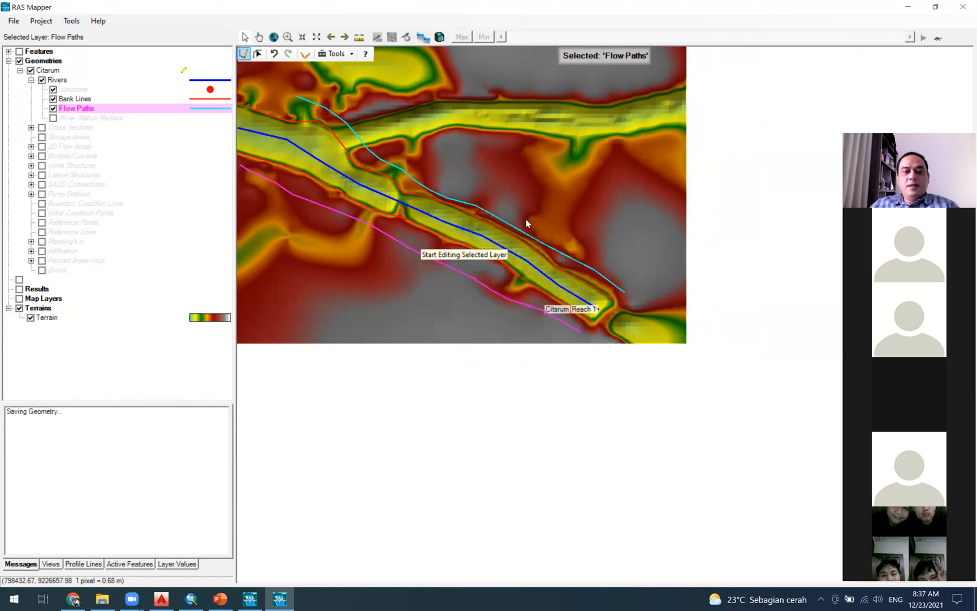
scroll(427, 198, up, 2)
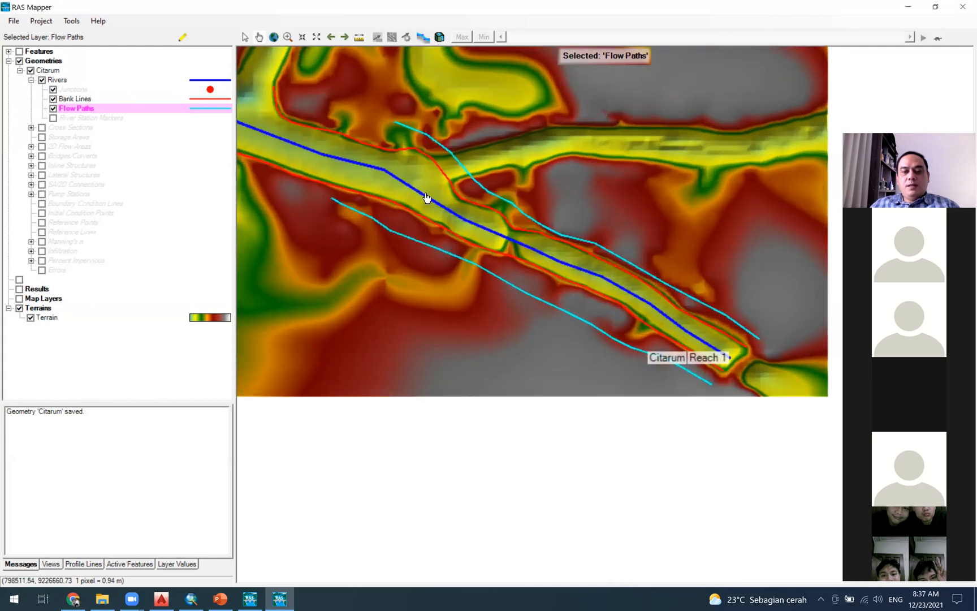
scroll(770, 401, up, 1)
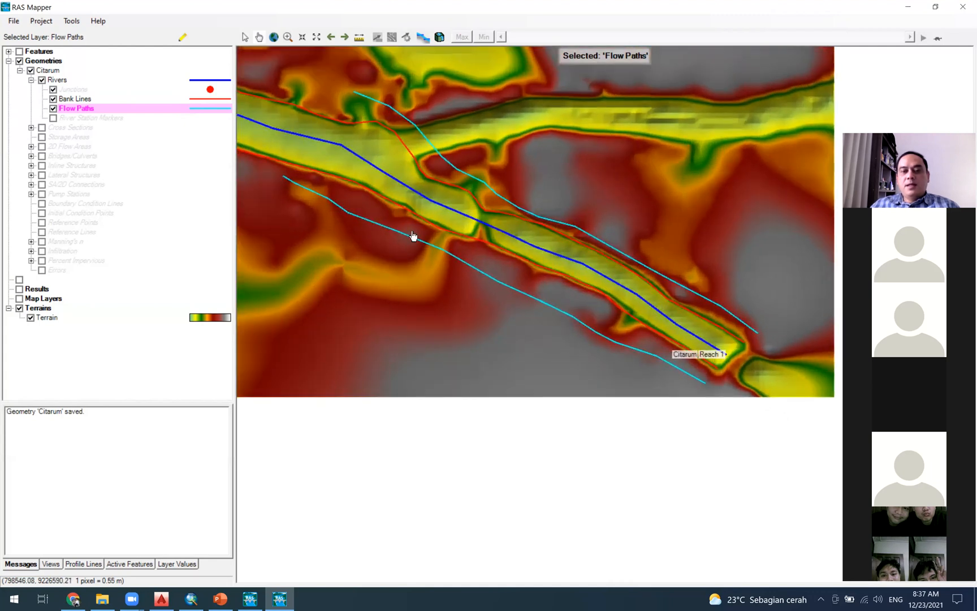
Start editing the Cross Sections layer and draw three cross sections about 40 m apart across the Citarum's southeastern end, spanning both flow paths.
click(74, 129)
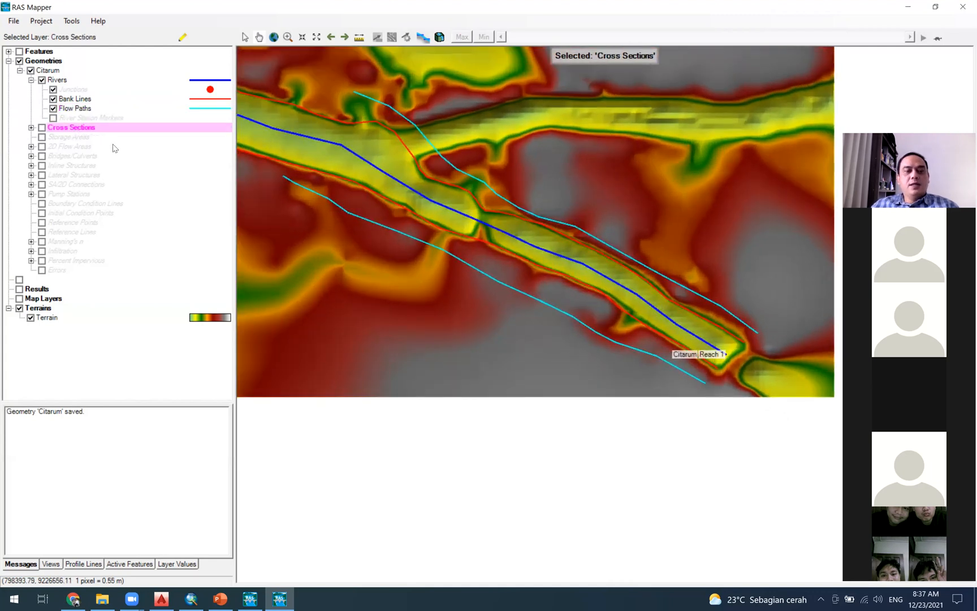
click(31, 128)
click(92, 138)
click(90, 130)
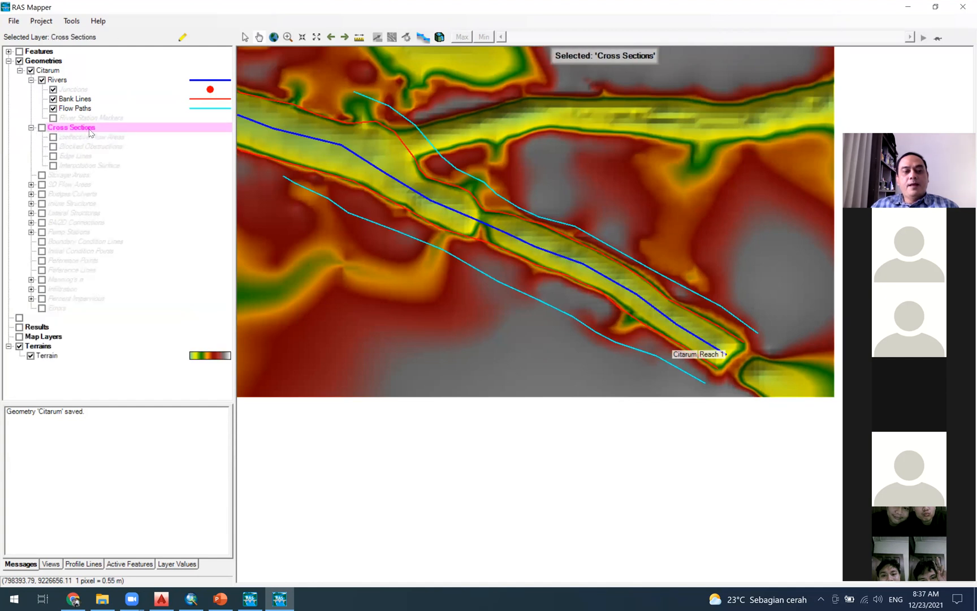
click(178, 37)
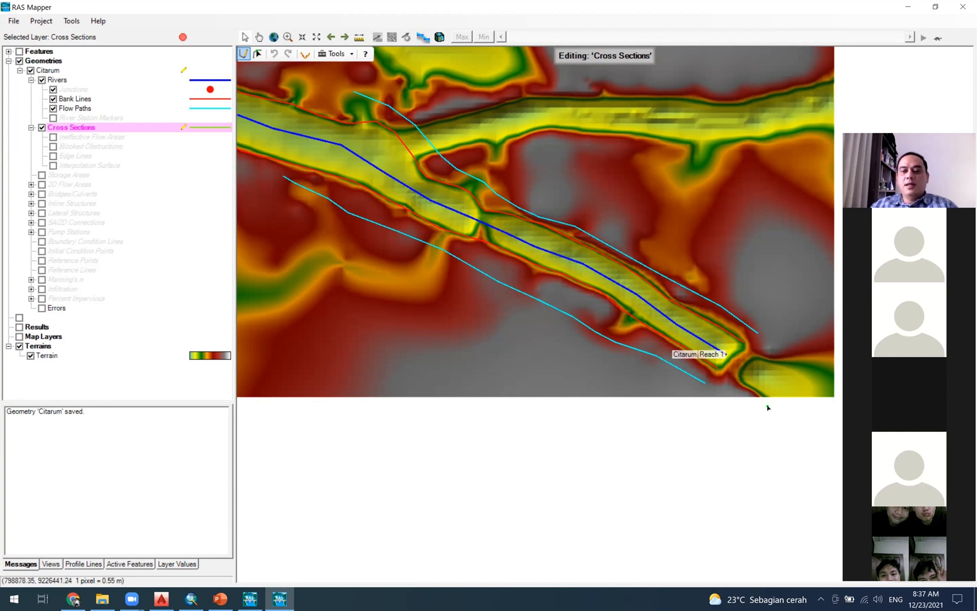
click(743, 318)
double_click(696, 381)
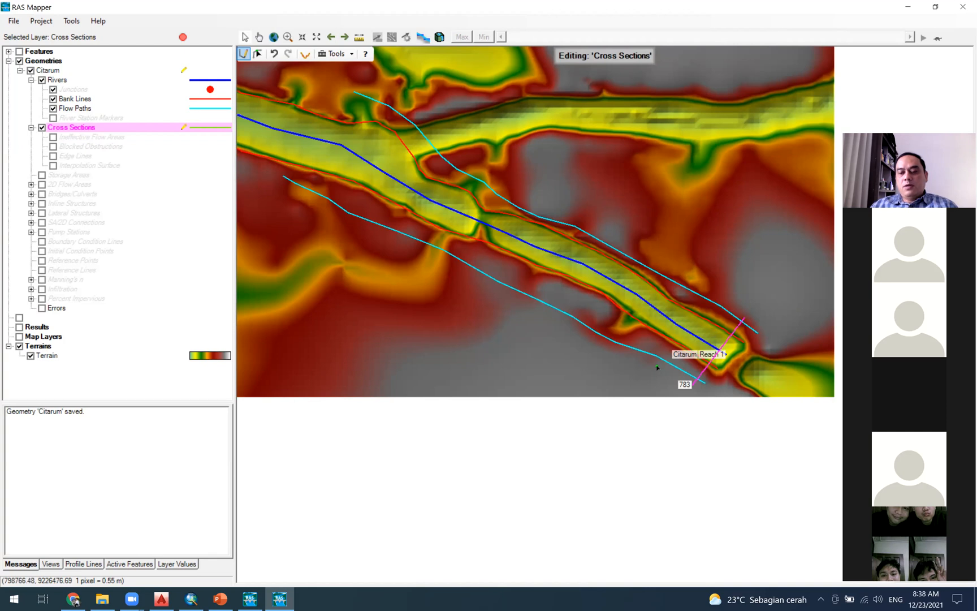
click(704, 291)
double_click(660, 363)
click(667, 270)
double_click(617, 344)
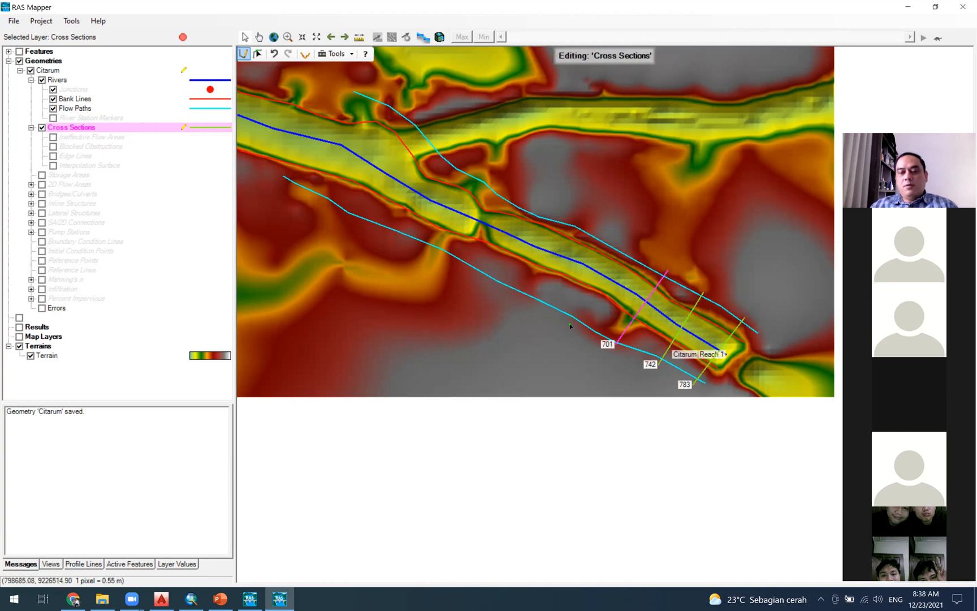
Draw three more cross sections about 50 m apart across the Citarum's middle, continuing northwest to just before the narrow crossing.
click(630, 245)
double_click(573, 320)
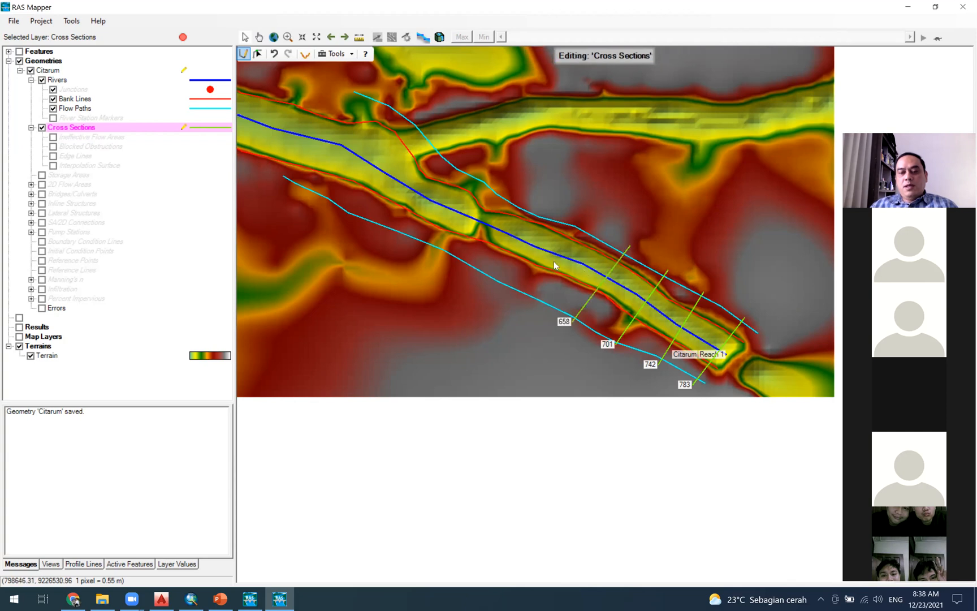
click(574, 220)
double_click(530, 304)
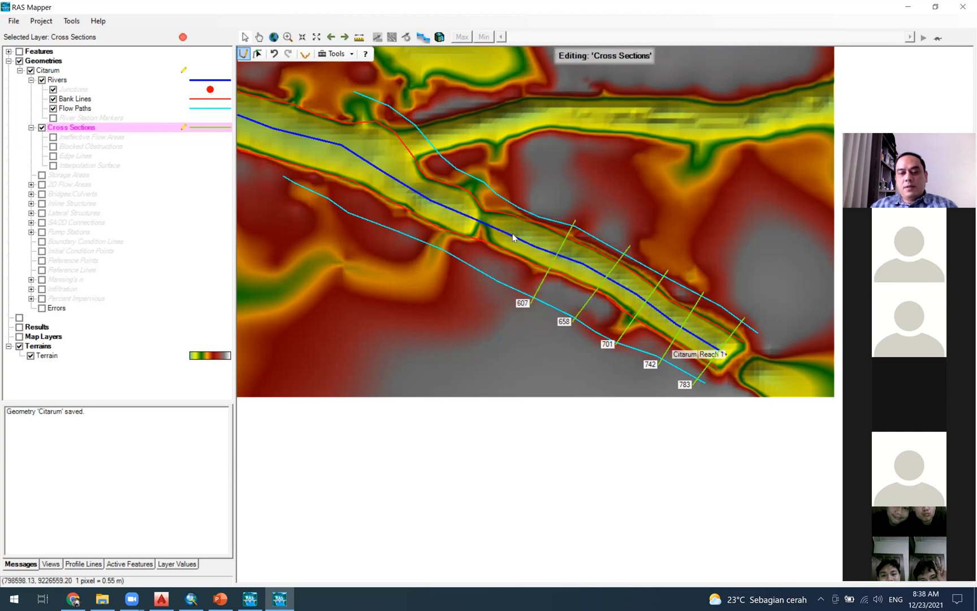
click(526, 206)
double_click(479, 272)
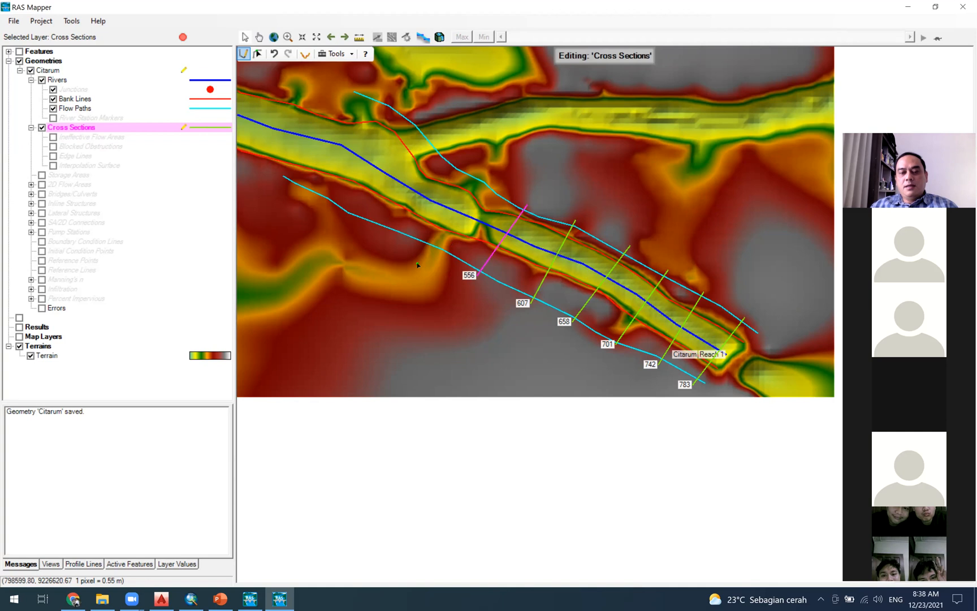
Draw four cross sections from the narrow crossing past the tributary confluence to the flow paths' northwestern end, and save the geometry edits.
click(474, 175)
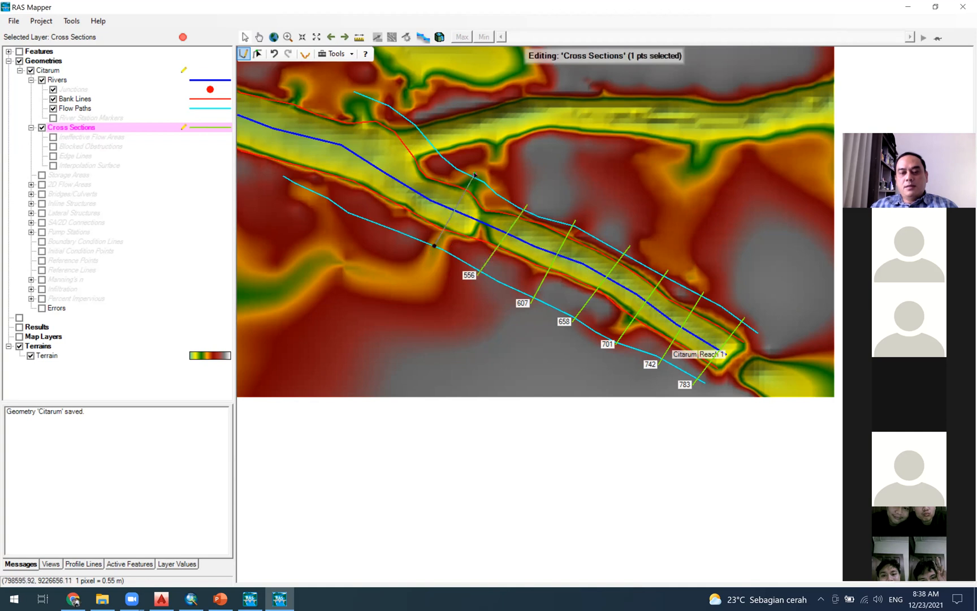
double_click(437, 244)
click(390, 237)
double_click(450, 157)
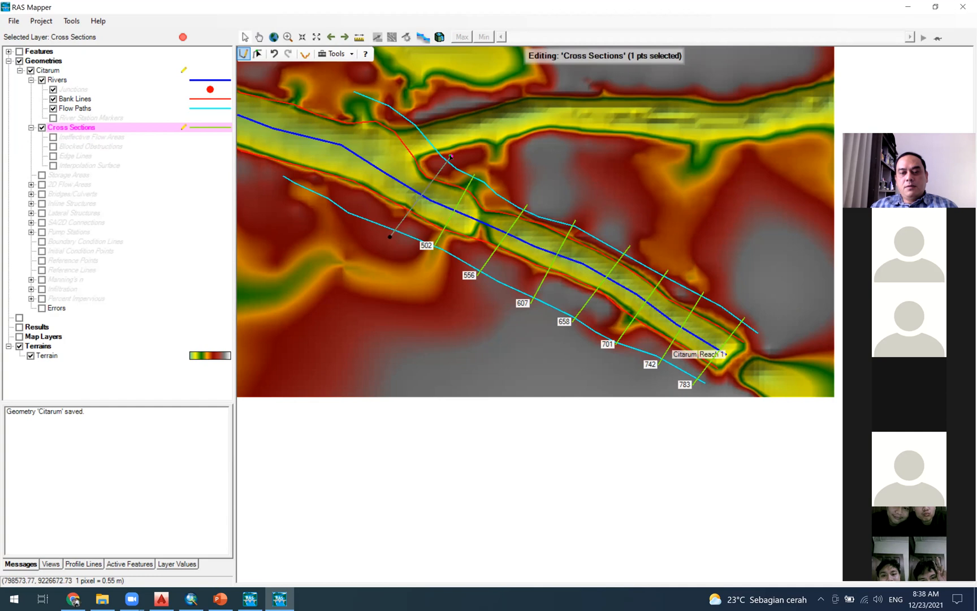
click(350, 216)
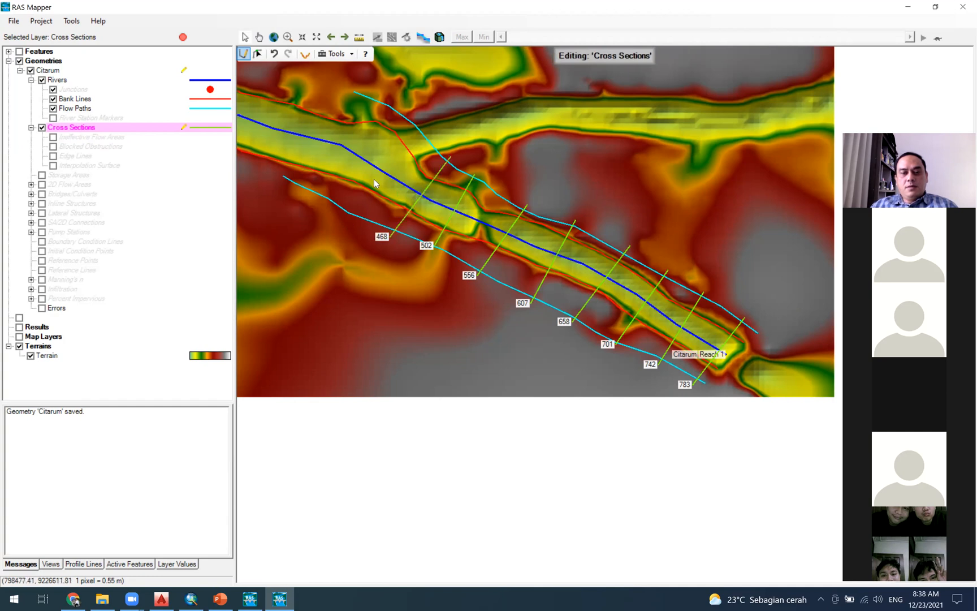
double_click(409, 113)
click(313, 205)
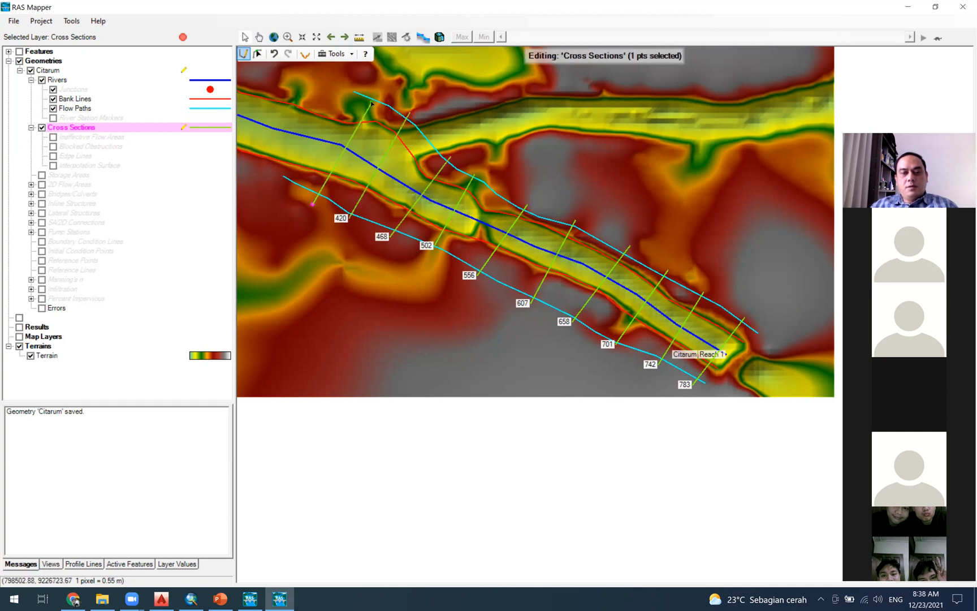
double_click(376, 91)
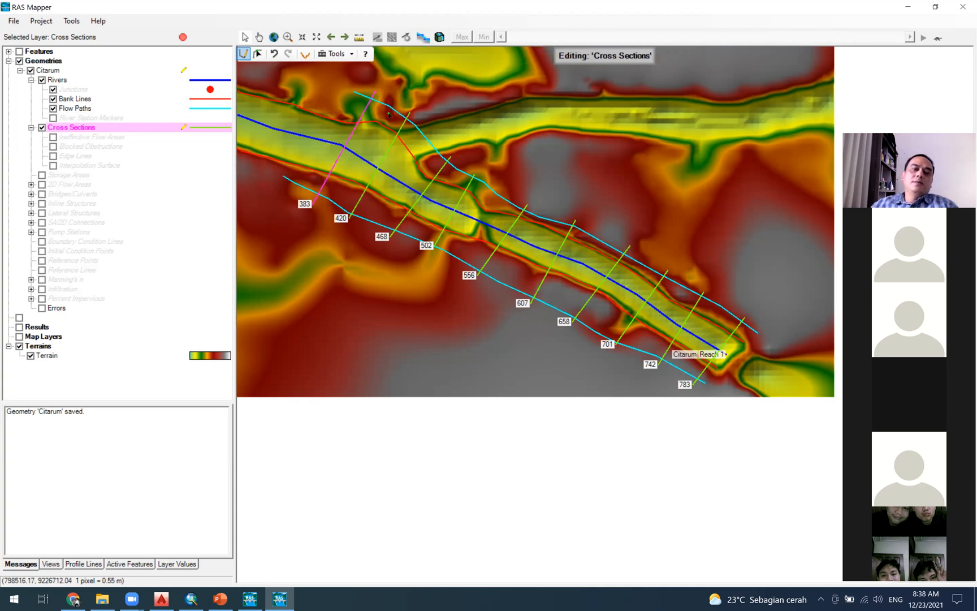
click(62, 82)
click(183, 37)
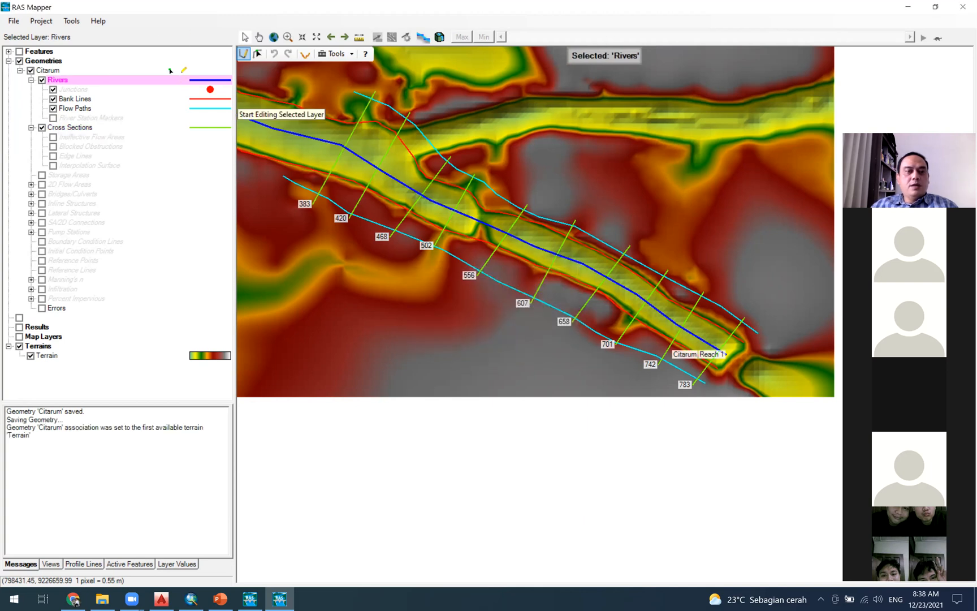
In the Rivers layer, digitise the tributary's centerline downstream along its channel from the eastern end to the confluence with the Citarum.
click(73, 99)
click(57, 79)
click(182, 37)
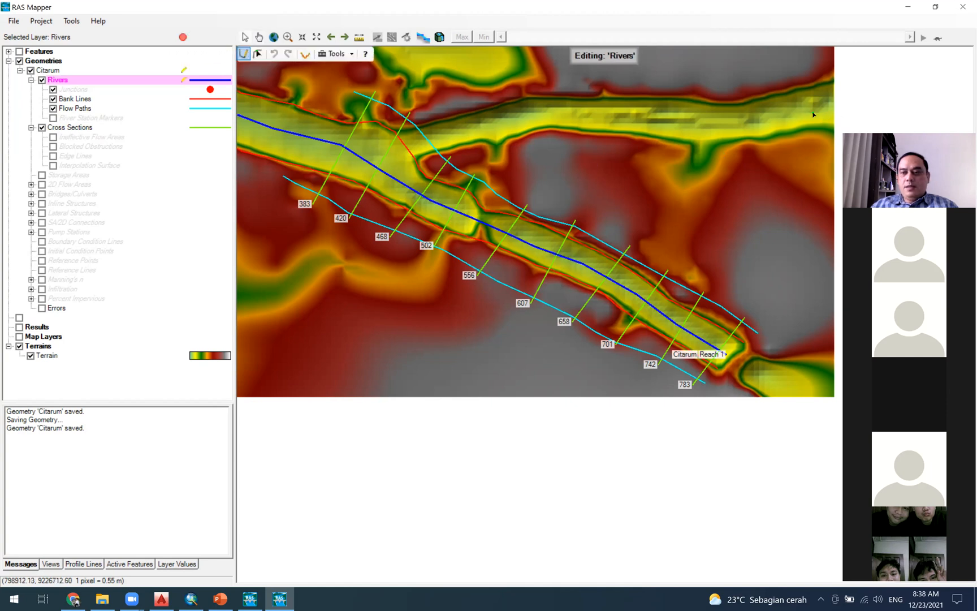
click(796, 110)
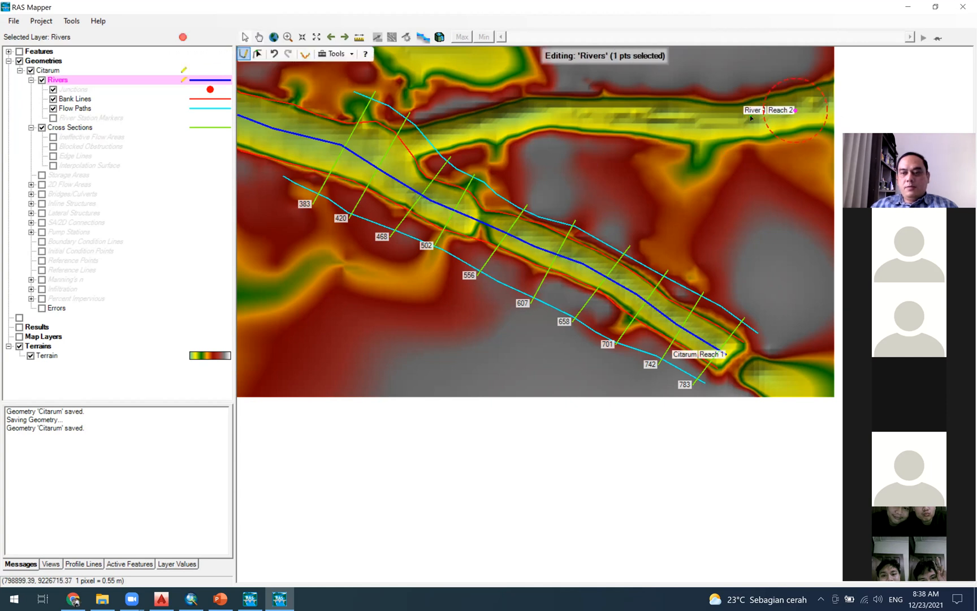
click(667, 122)
click(606, 118)
click(551, 116)
double_click(499, 121)
click(450, 133)
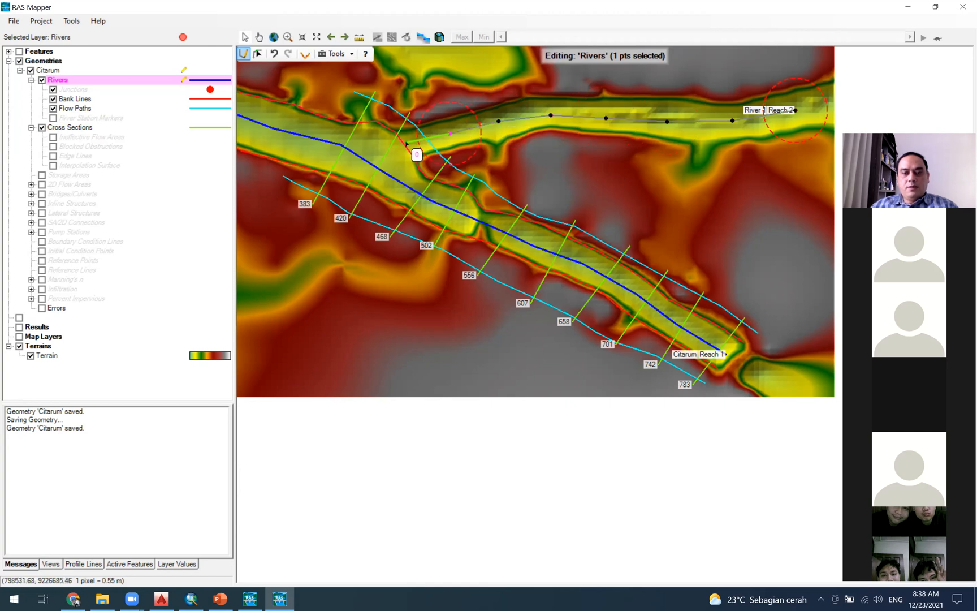
double_click(409, 144)
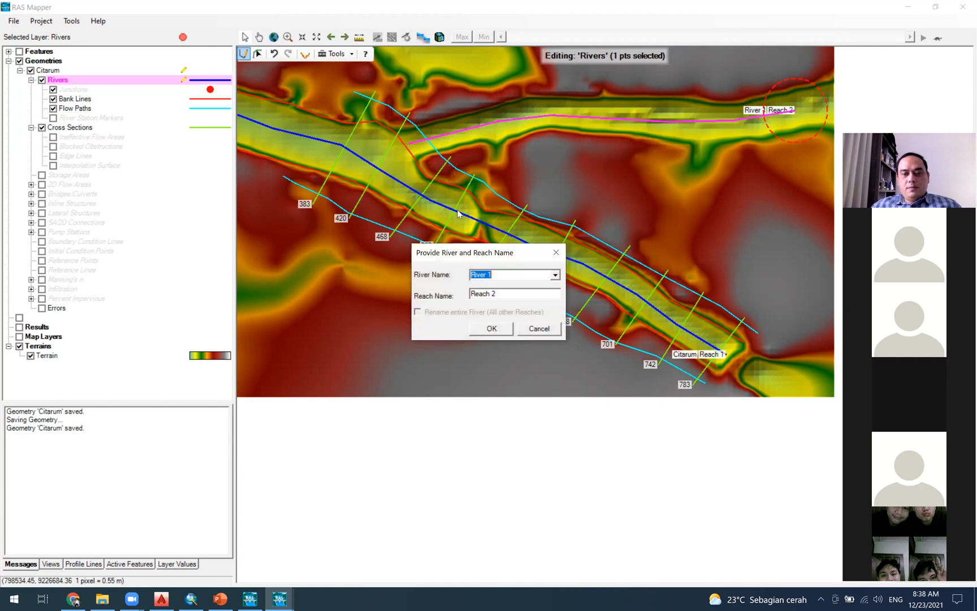
Name the tributary river Citarik with Reach 2 as its reach name.
text(Ci)
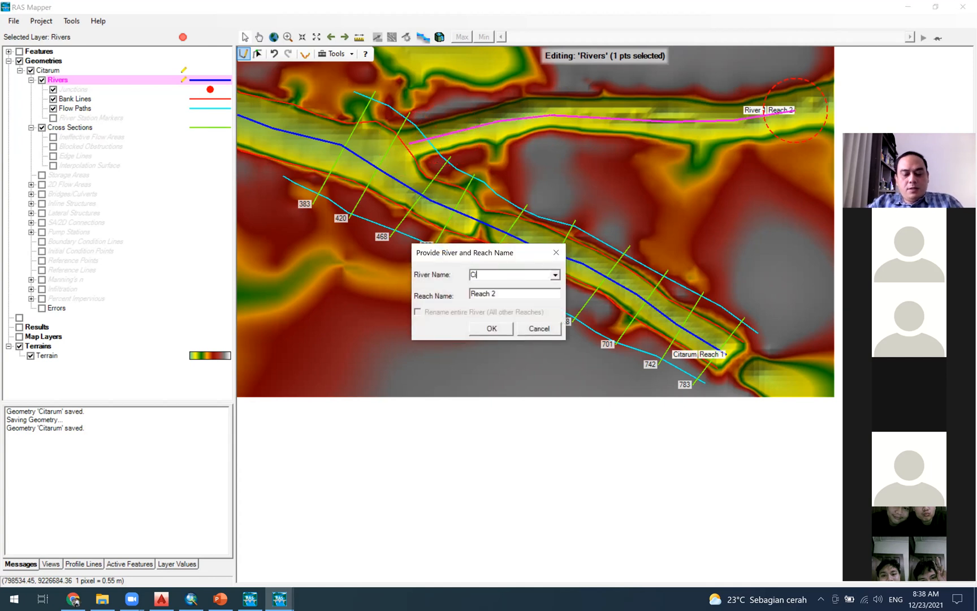
text(tarurik)
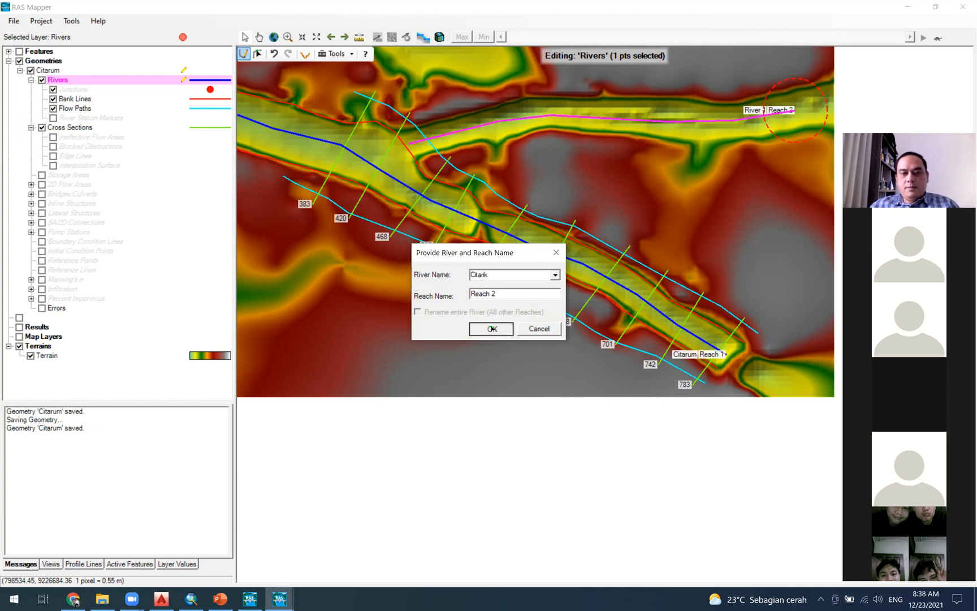
click(491, 329)
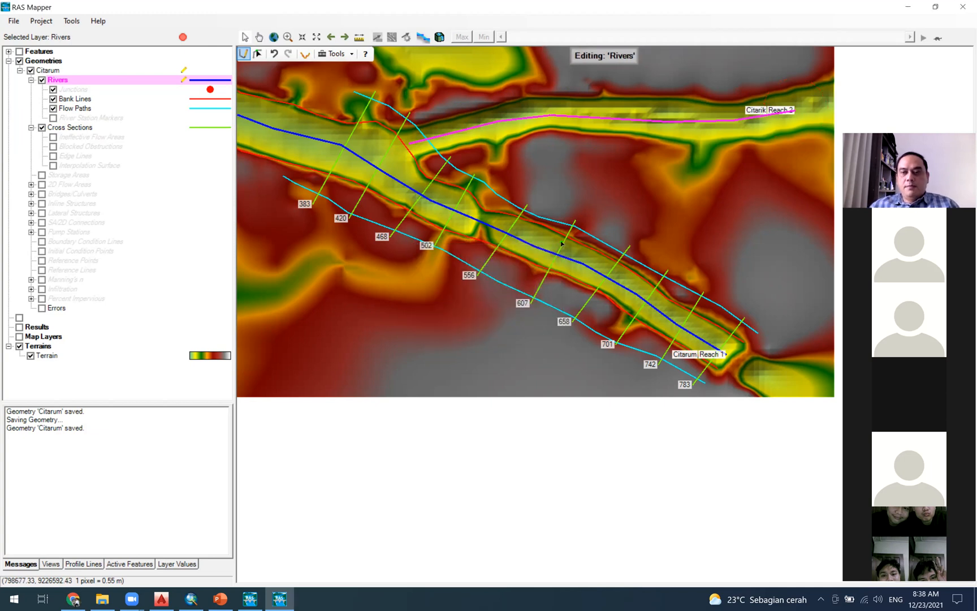
In the Bank Lines layer, digitise the Citarik's northern bank line along the channel edge from the eastern end to the confluence.
click(81, 101)
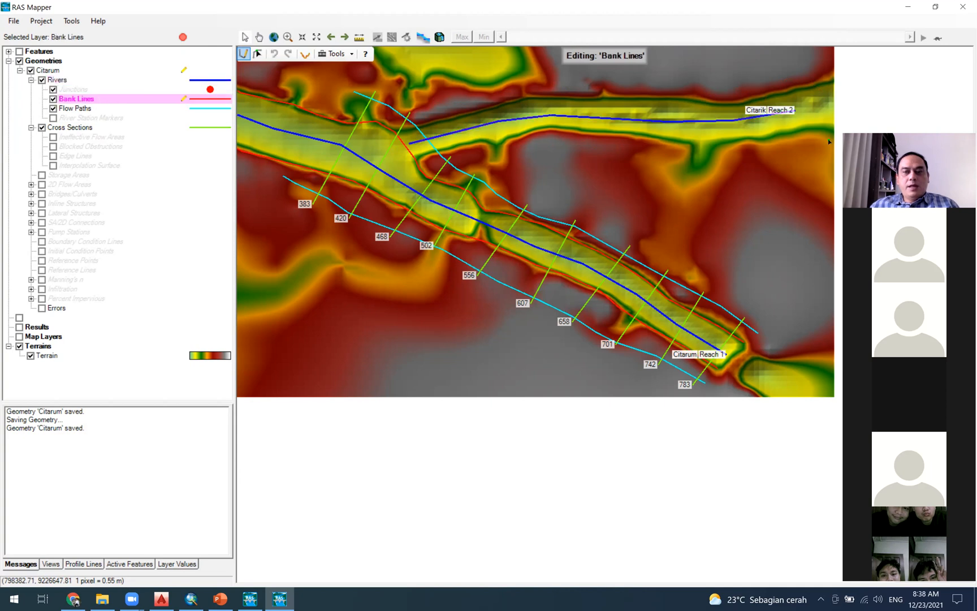
click(801, 89)
click(752, 100)
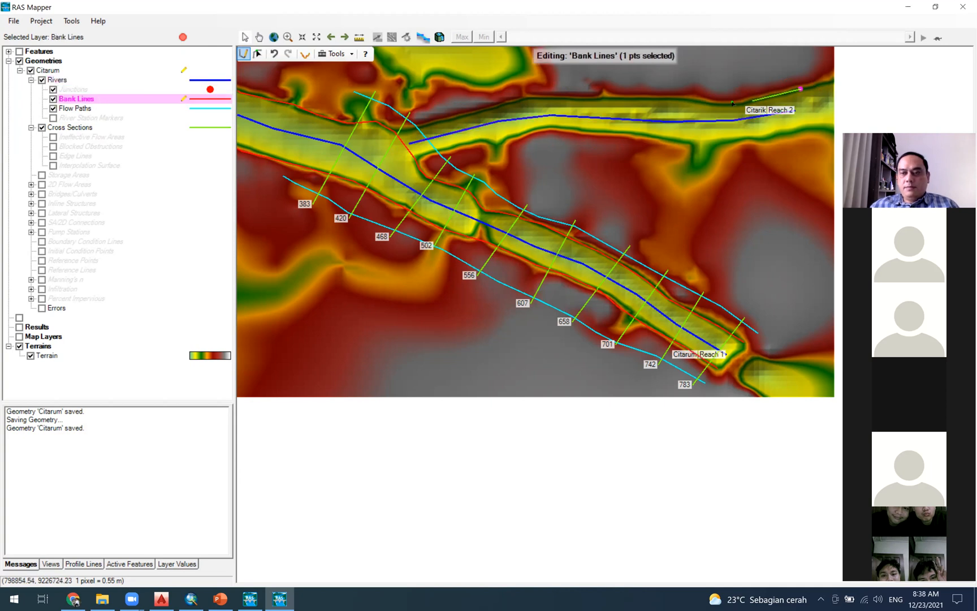
click(714, 104)
click(678, 98)
click(631, 97)
click(582, 98)
click(532, 98)
click(496, 105)
click(438, 119)
double_click(397, 128)
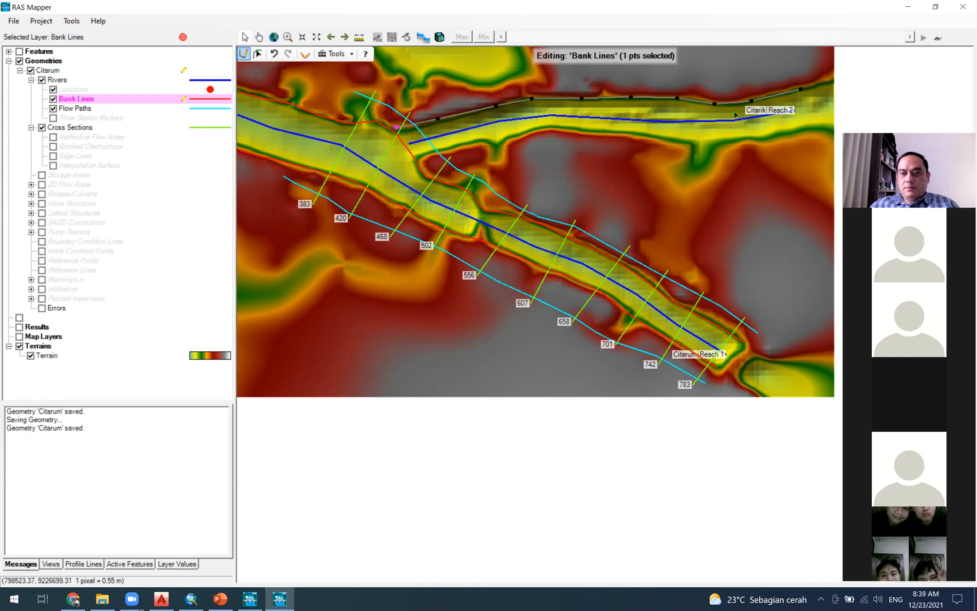
Digitise the Citarik's southern bank line along the channel edge from the eastern end to the confluence.
click(808, 130)
click(726, 140)
click(686, 139)
click(629, 134)
click(588, 131)
click(551, 128)
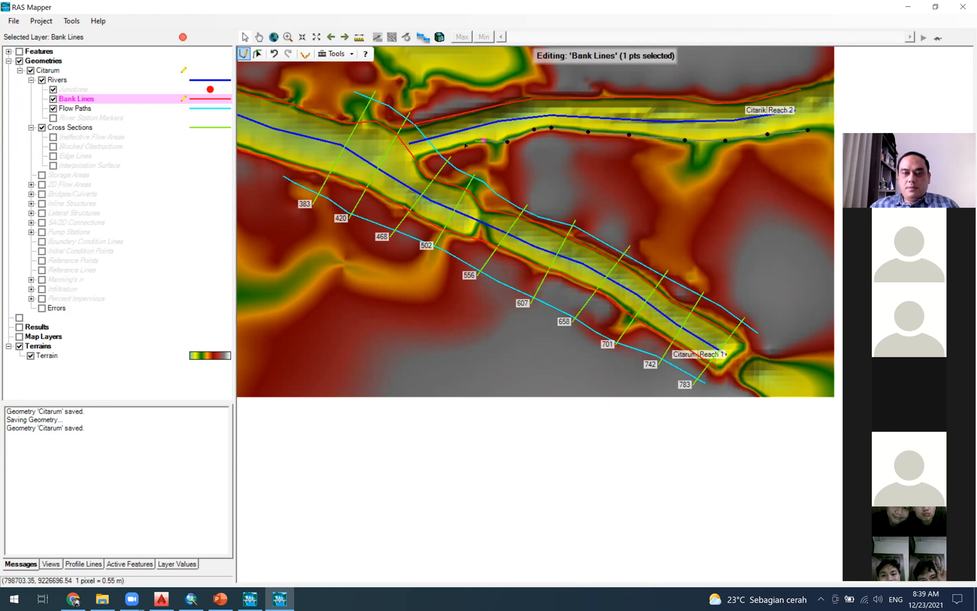
double_click(419, 158)
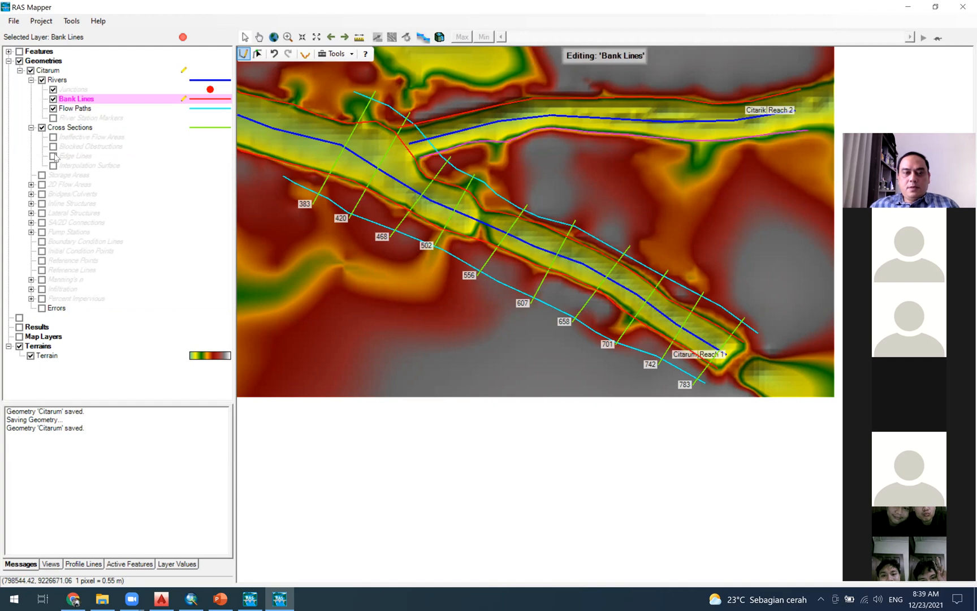
In the Flow Paths layer, digitise the Citarik's northern overbank flow path outside the bank line, from the eastern end to the confluence.
click(79, 118)
click(76, 108)
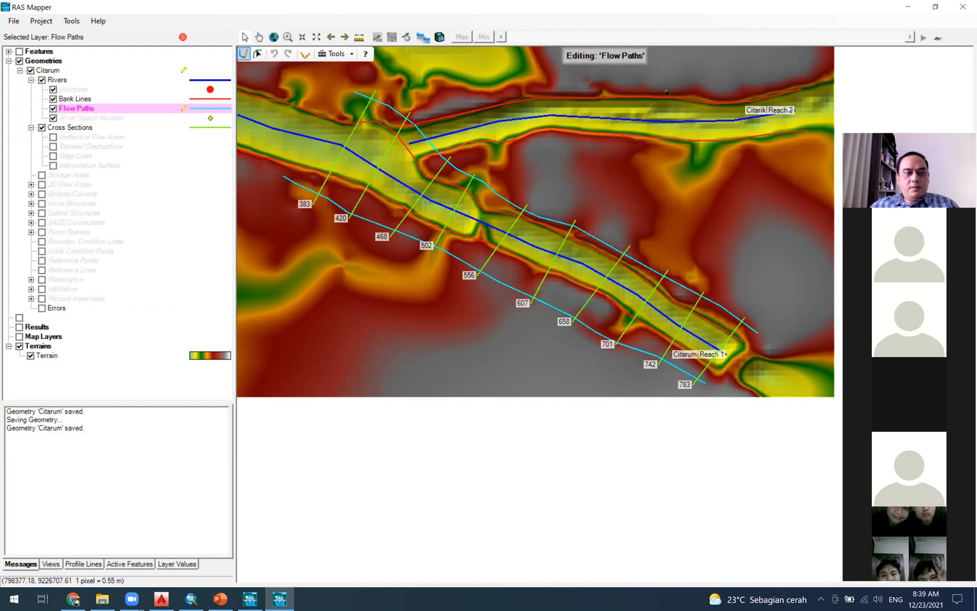
click(797, 76)
click(735, 86)
click(686, 88)
click(617, 84)
click(575, 86)
click(530, 85)
click(478, 88)
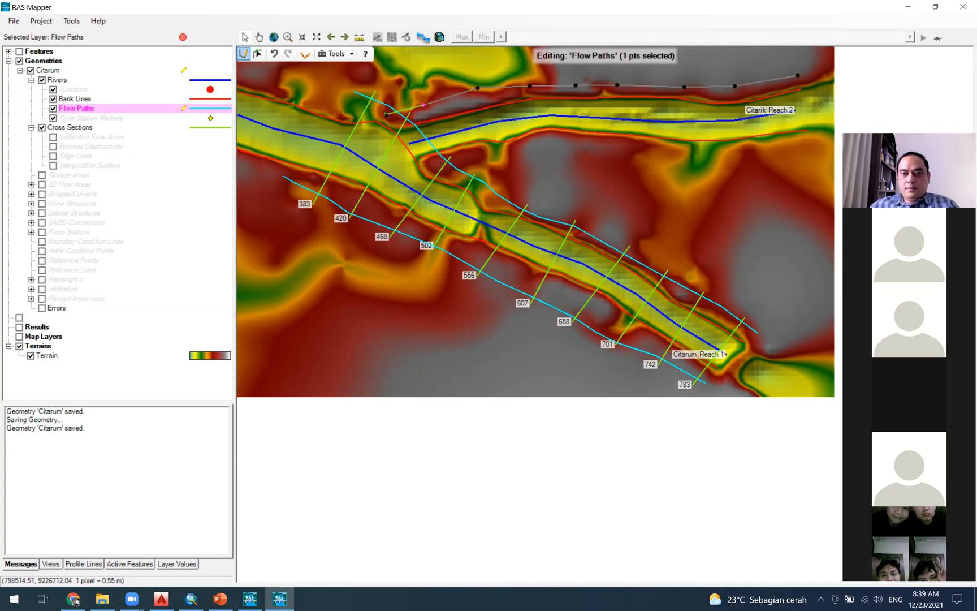
double_click(387, 113)
Digitise the Citarik's southern overbank flow path from the eastern end to the confluence, and save the geometry edits.
click(806, 140)
click(724, 149)
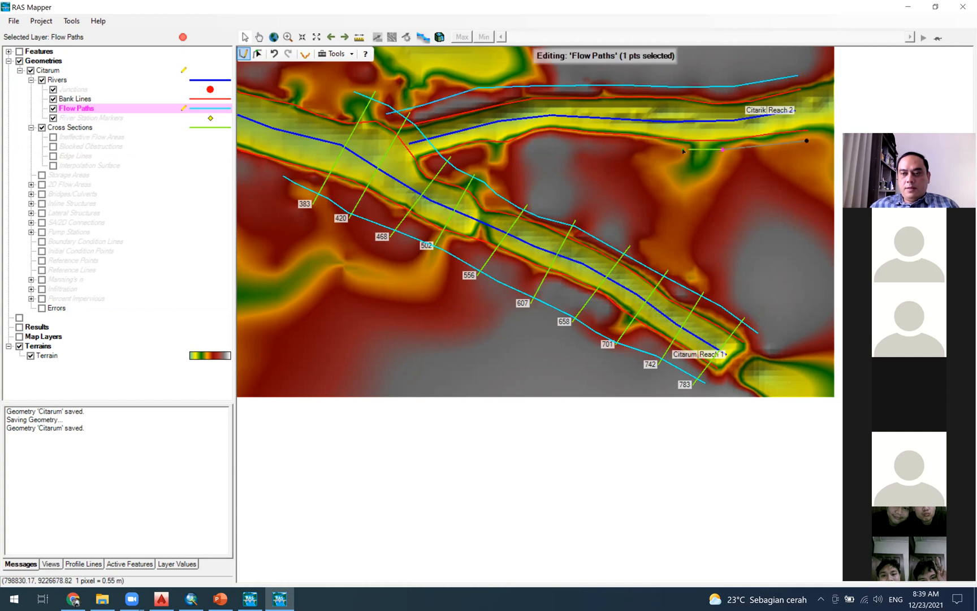
click(587, 142)
click(540, 142)
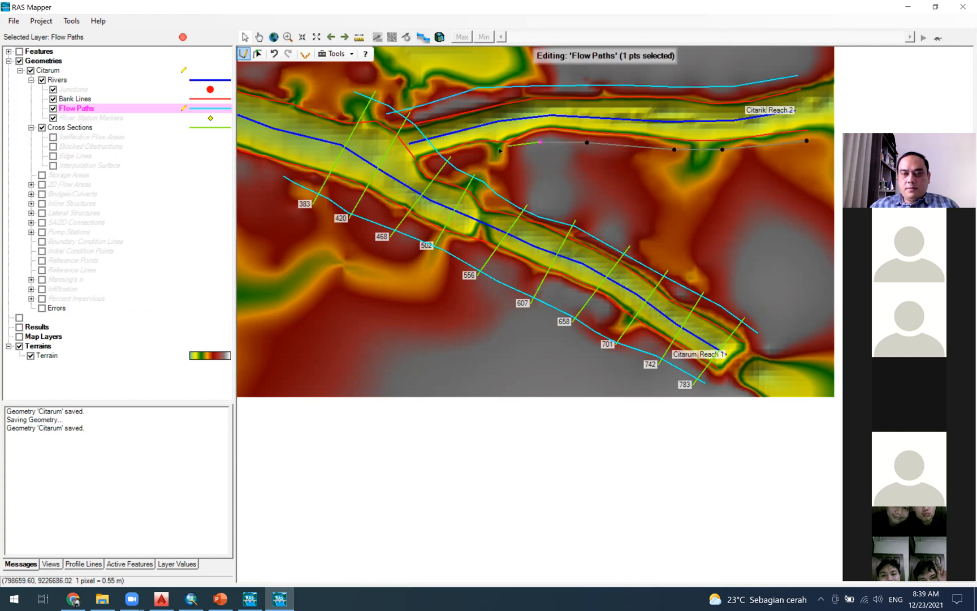
double_click(424, 166)
click(183, 37)
click(451, 342)
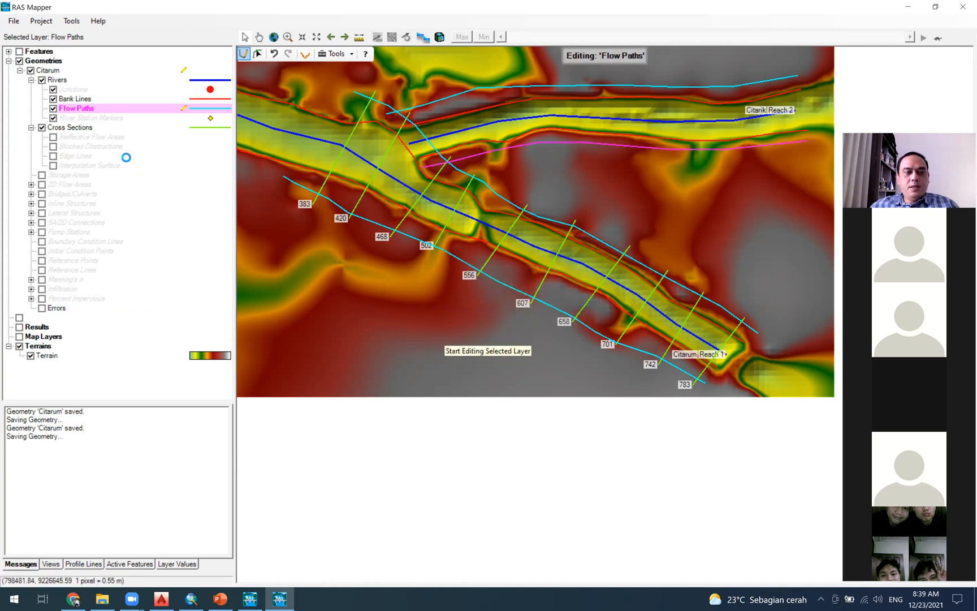
In the Cross Sections layer, digitise nine cross sections across the Citarik from the eastern end to the confluence, each running from southern to northern flow path.
click(78, 128)
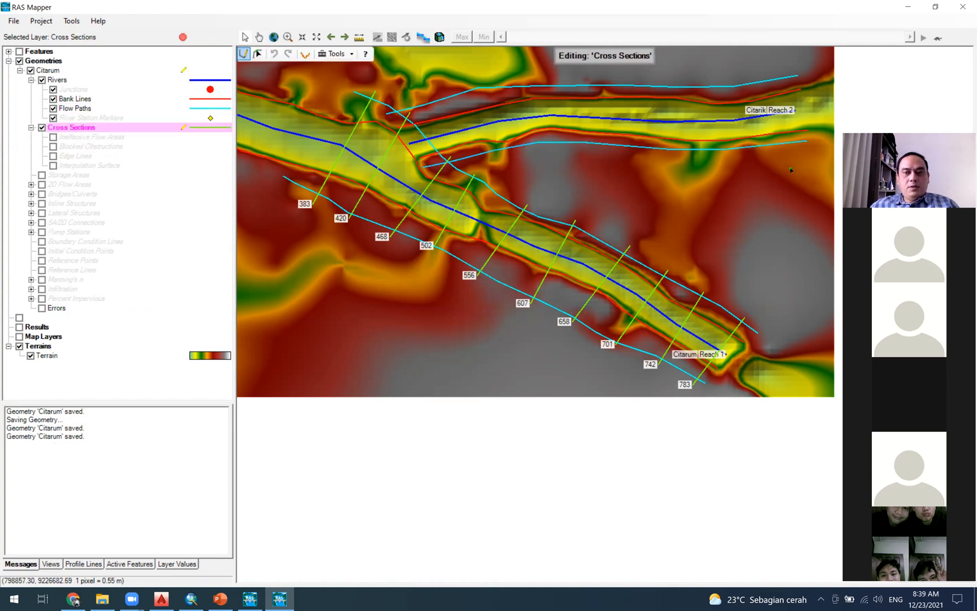
click(794, 150)
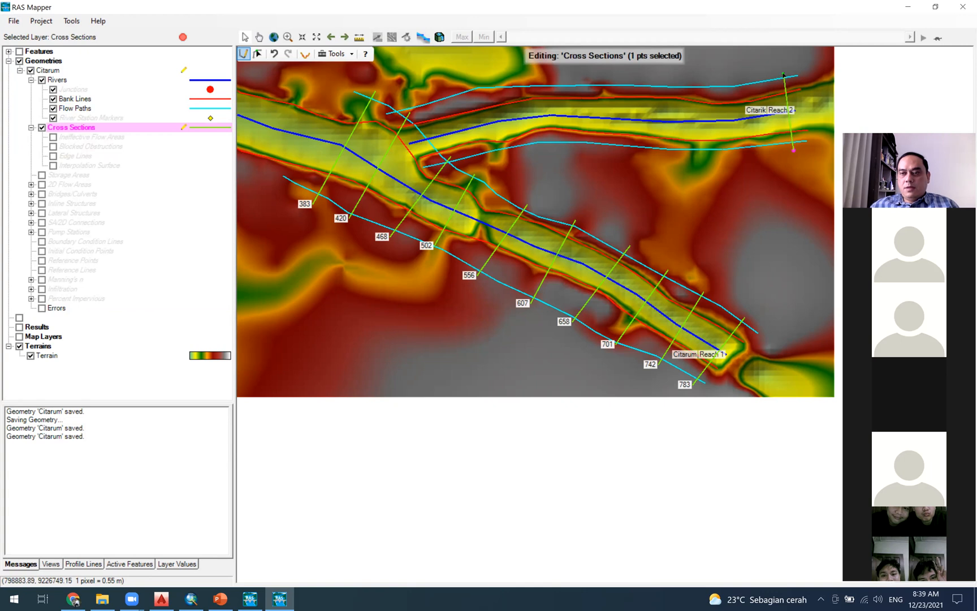
double_click(783, 74)
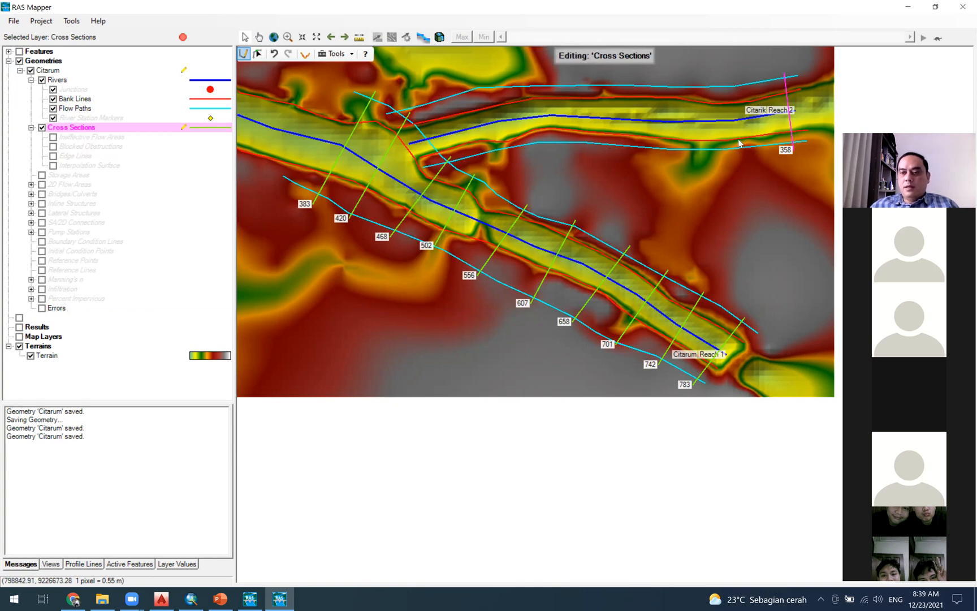
click(740, 150)
double_click(735, 82)
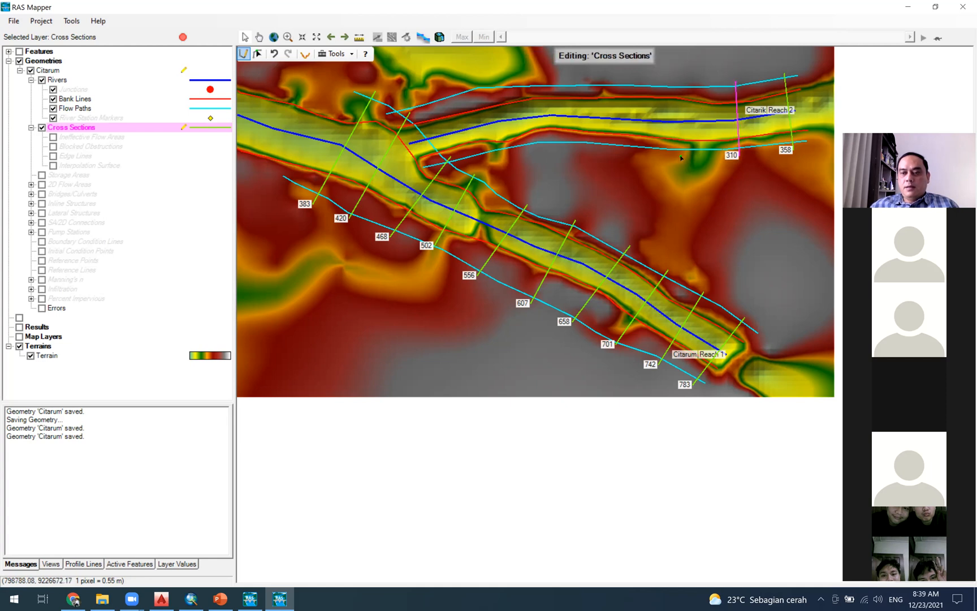
click(681, 151)
double_click(679, 84)
click(622, 149)
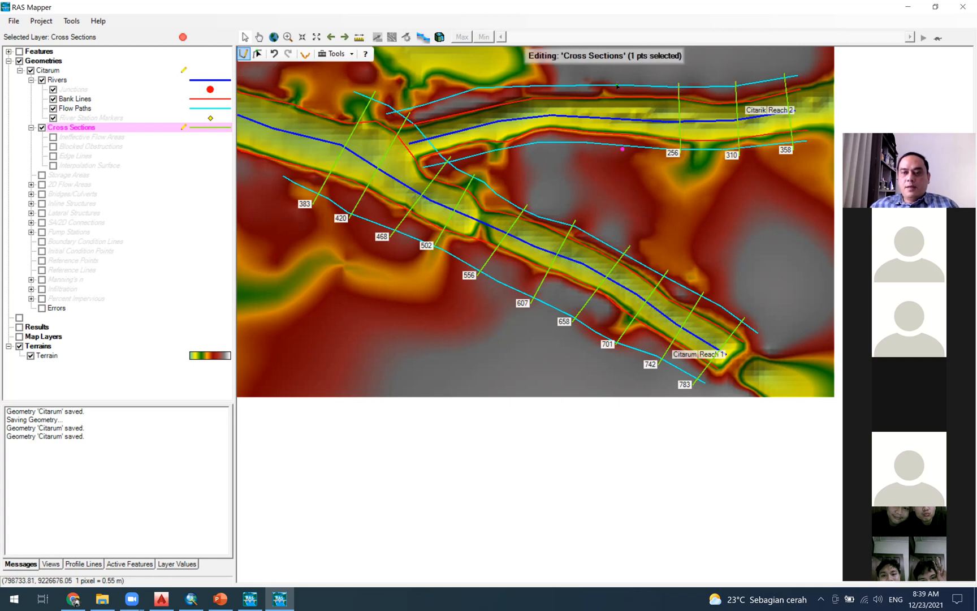
double_click(617, 85)
click(572, 151)
double_click(566, 70)
click(528, 145)
double_click(525, 80)
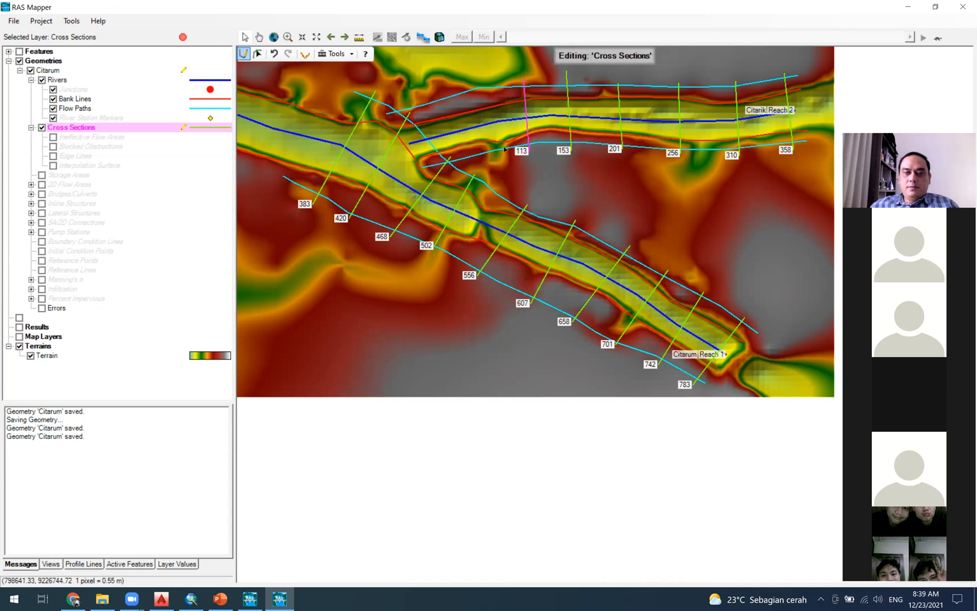
click(495, 153)
double_click(483, 77)
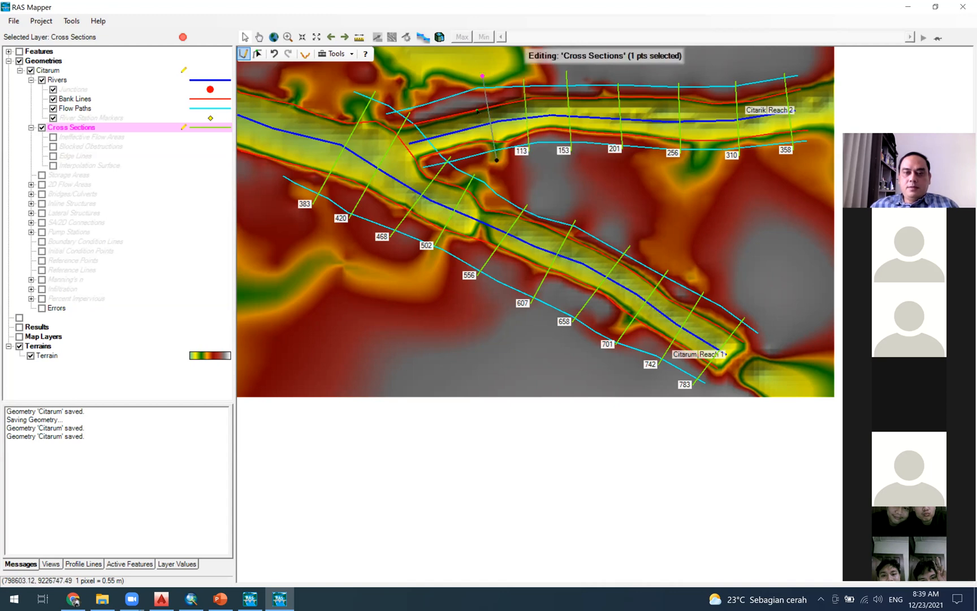
click(464, 161)
double_click(441, 88)
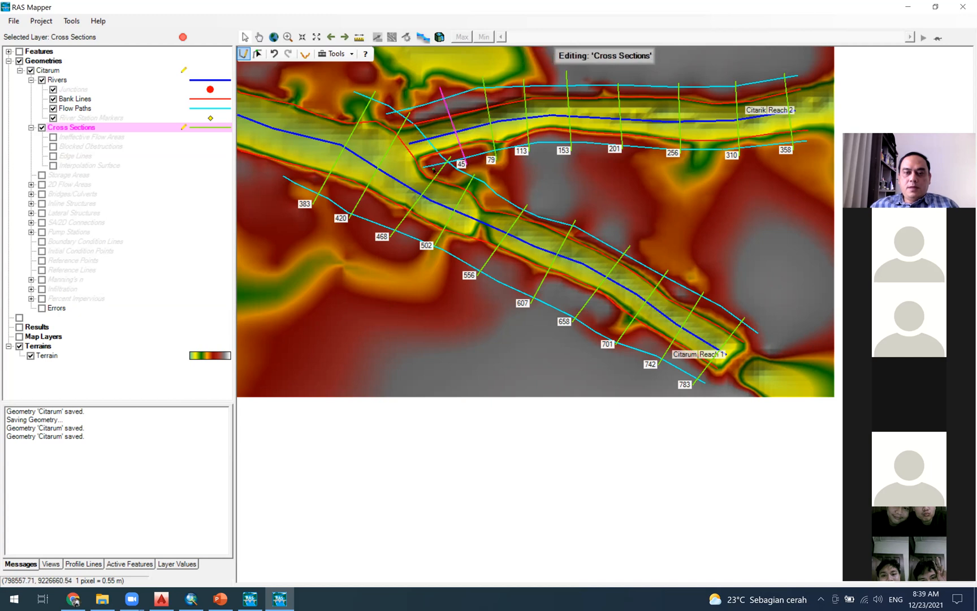
click(434, 169)
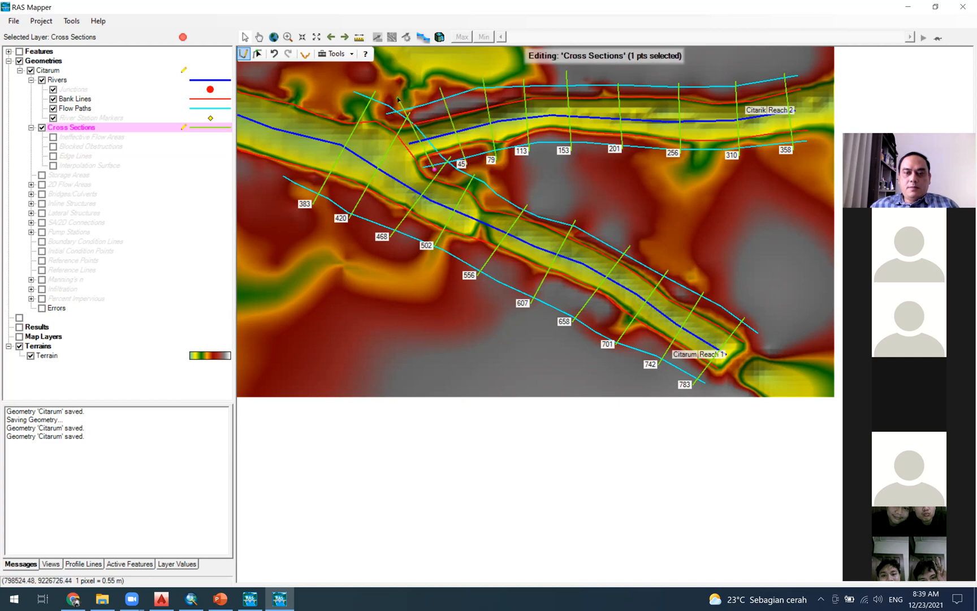
double_click(399, 98)
Stop editing the cross sections with the geometry edits saved, and close RAS Mapper.
click(181, 39)
click(450, 345)
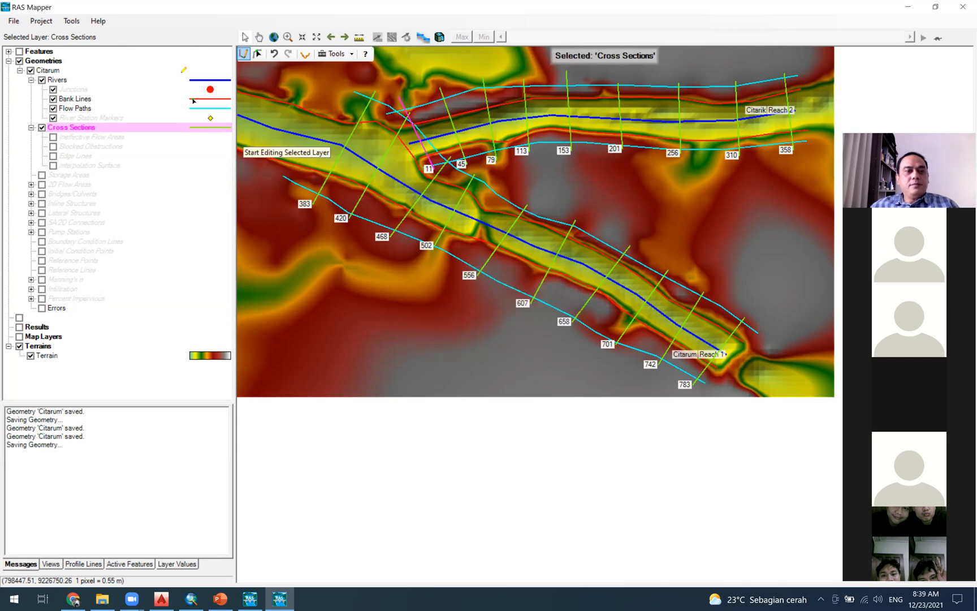
click(14, 21)
click(30, 47)
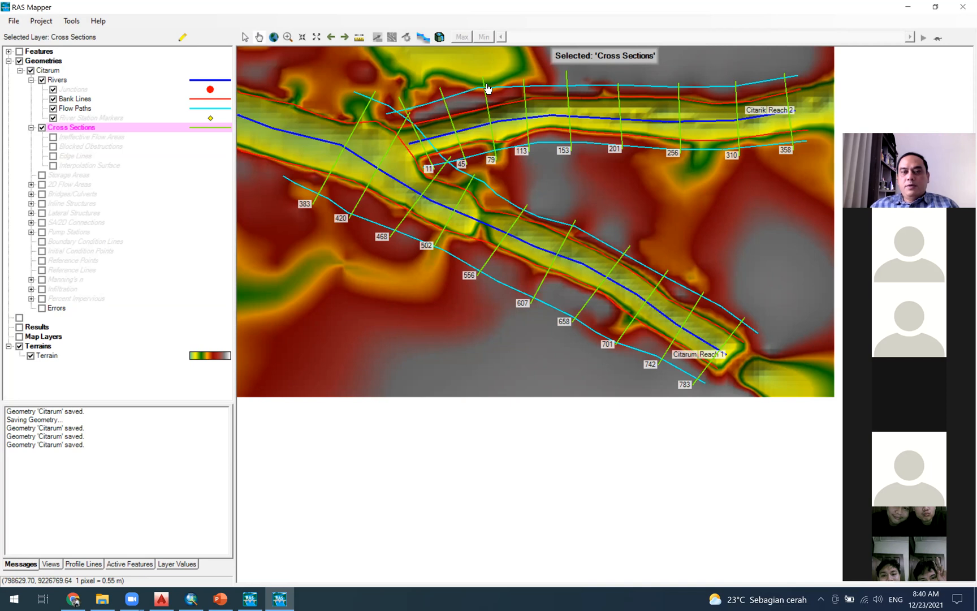
double_click(364, 16)
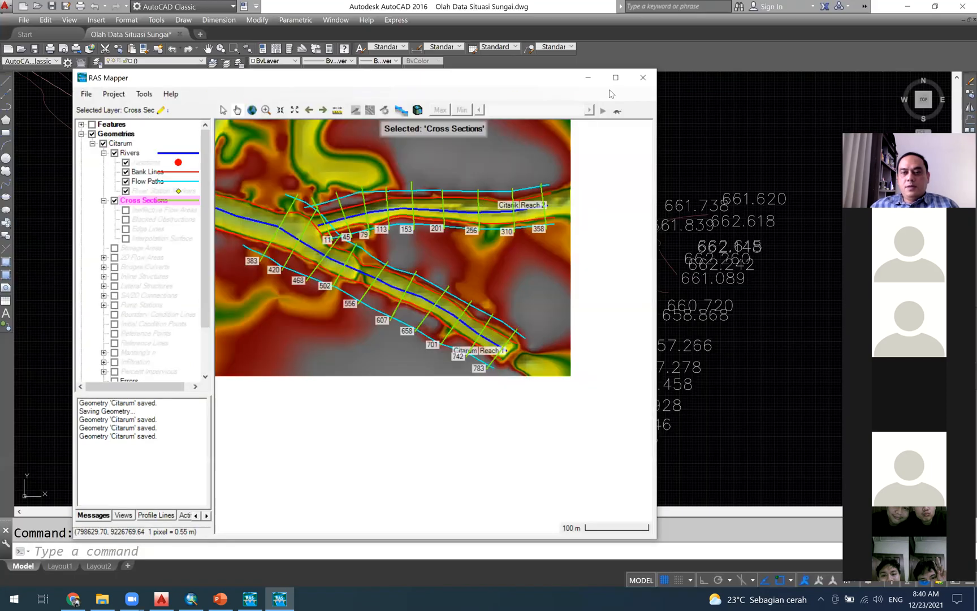
click(643, 78)
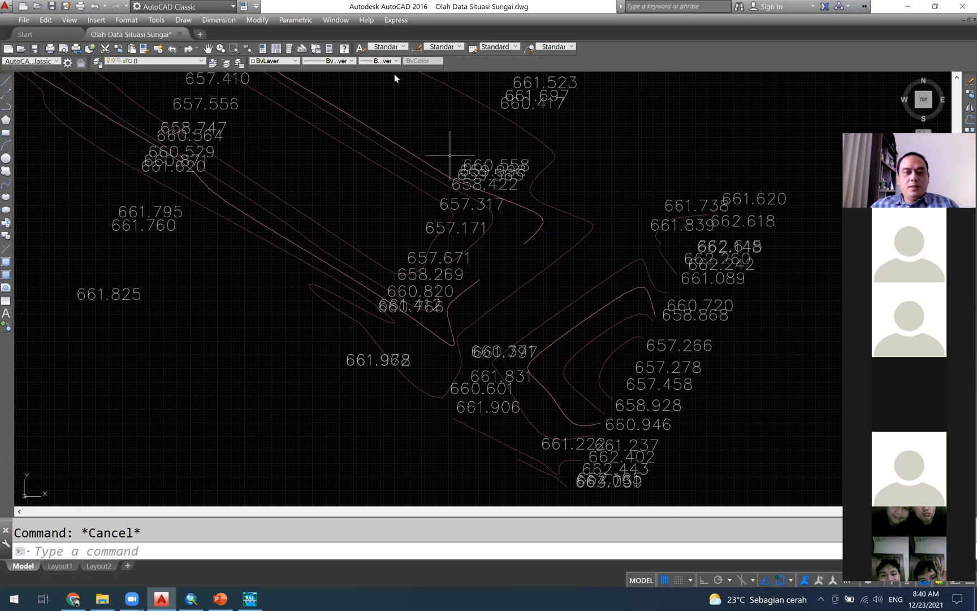
Open the Citarum geometry file in the Geometric Data editor and maximise the editor window.
click(205, 114)
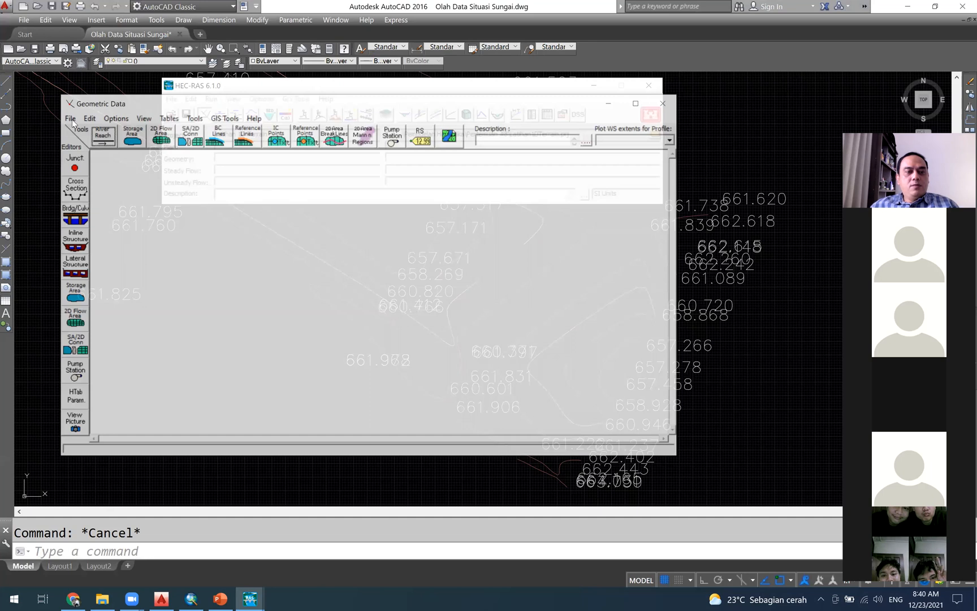
click(70, 118)
click(107, 144)
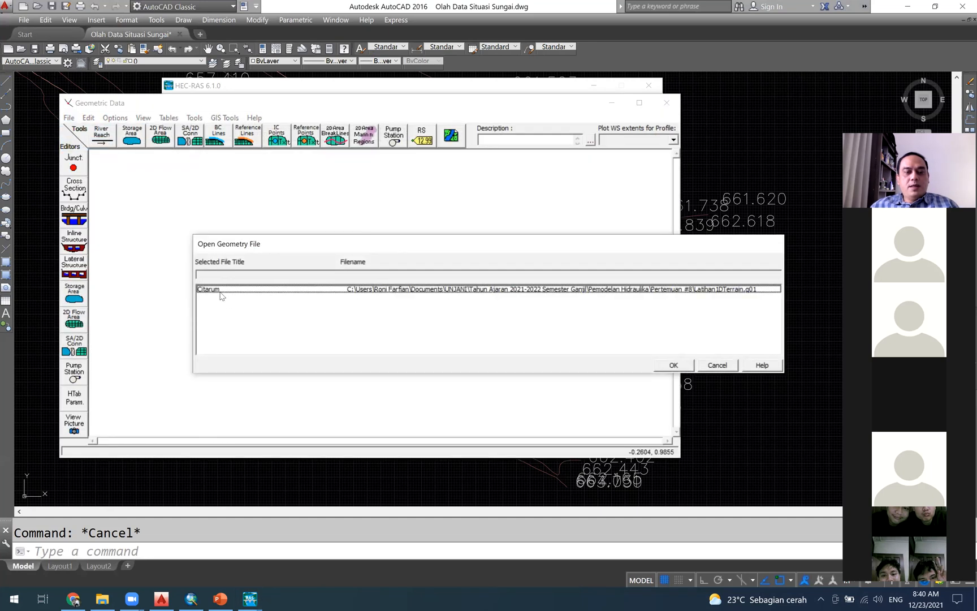
click(221, 291)
click(681, 370)
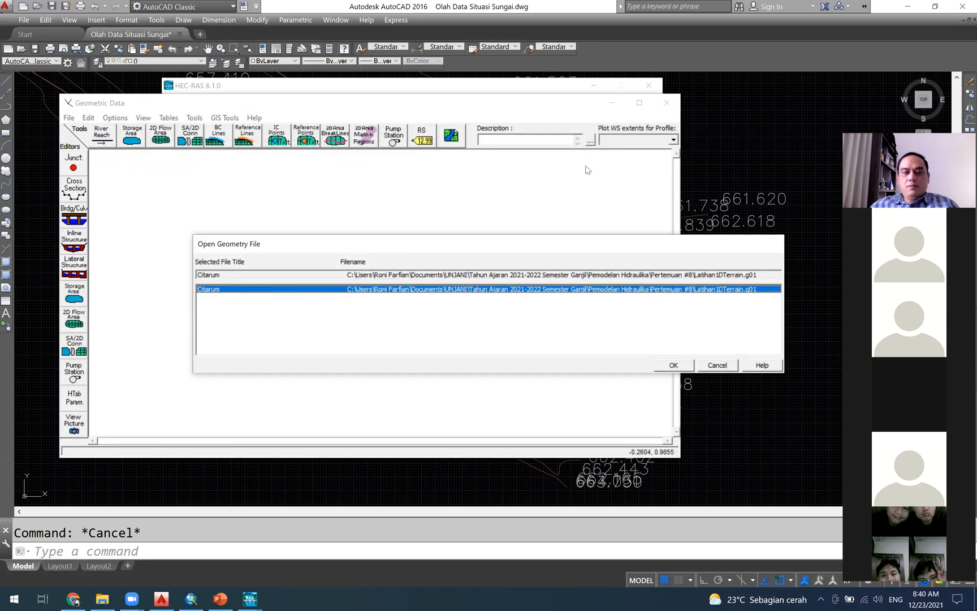
click(639, 103)
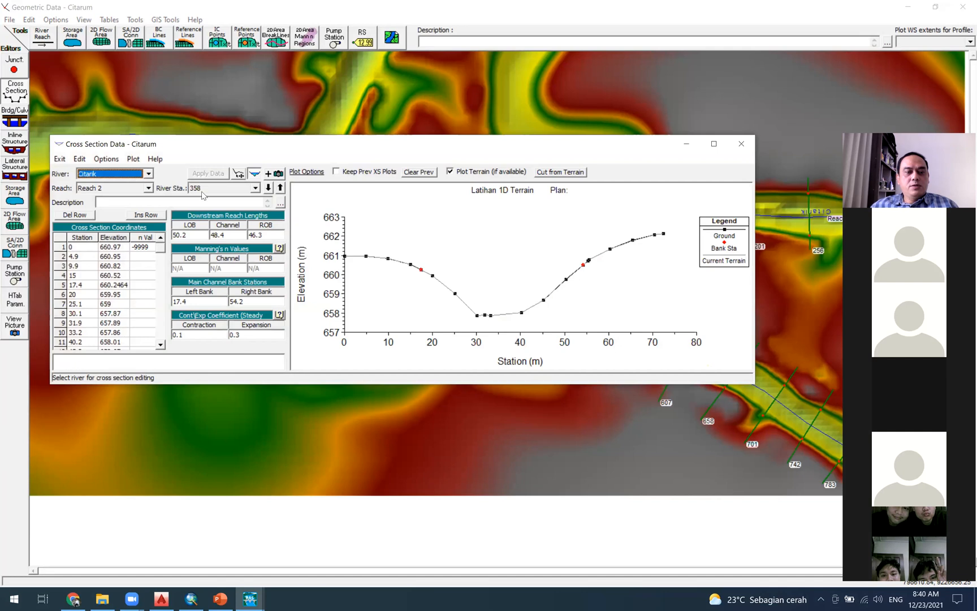
Review the cross-section profiles of Citarum Reach 1 from river station 383 upstream to 701, and close the cross-section editor.
click(148, 174)
click(127, 192)
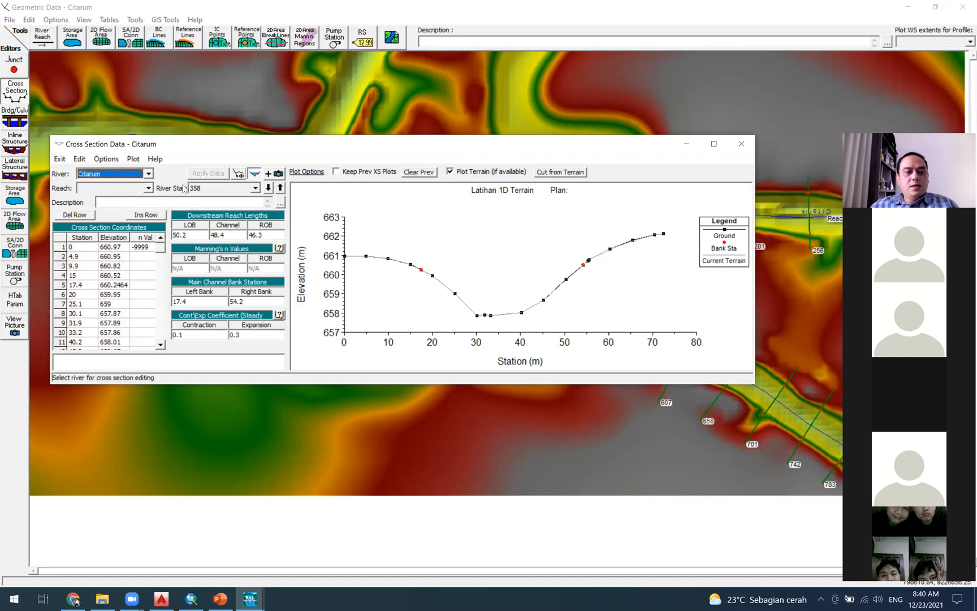
click(280, 189)
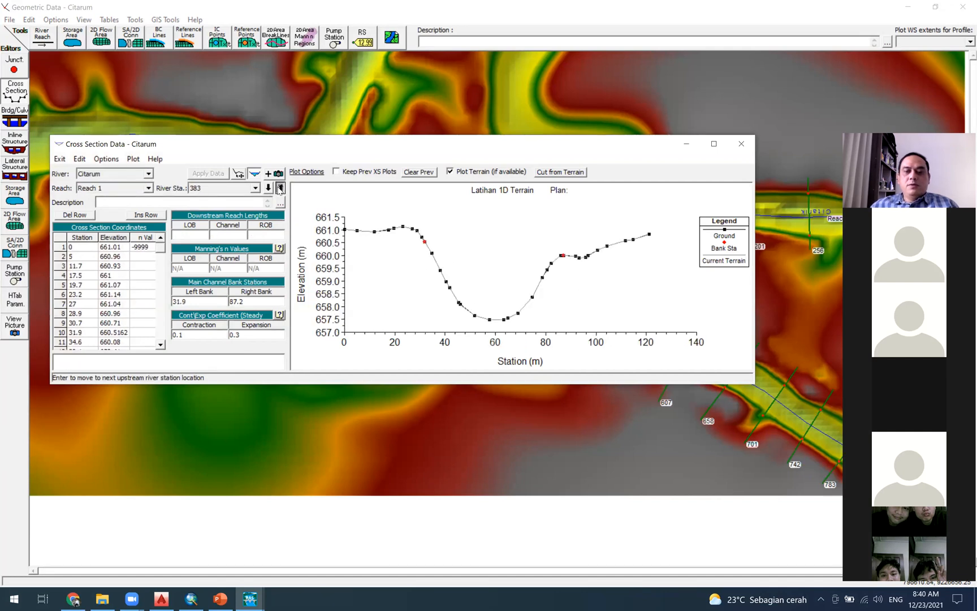
click(279, 188)
click(280, 188)
click(279, 188)
click(279, 189)
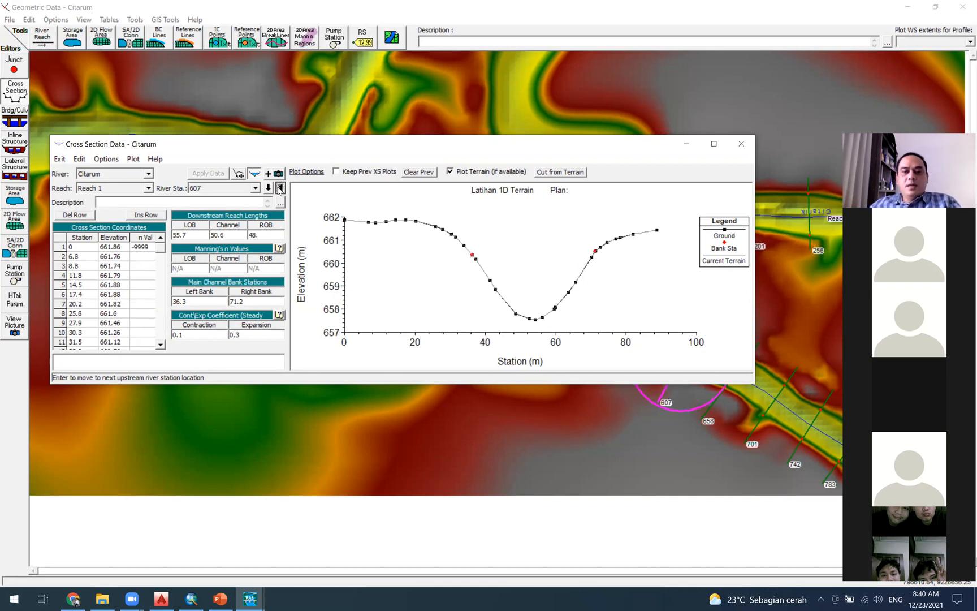
click(280, 188)
drag(455, 151, 484, 135)
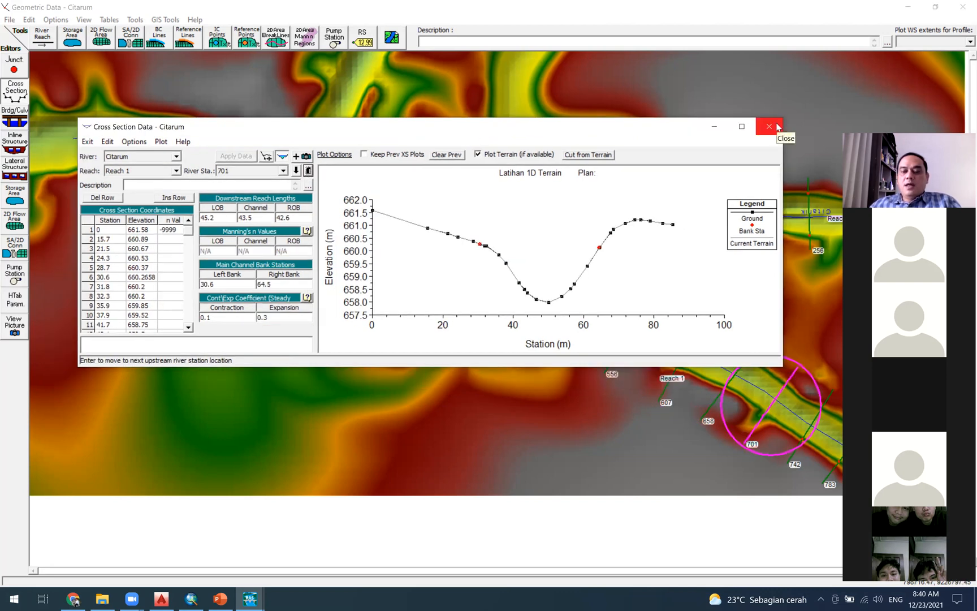
click(768, 126)
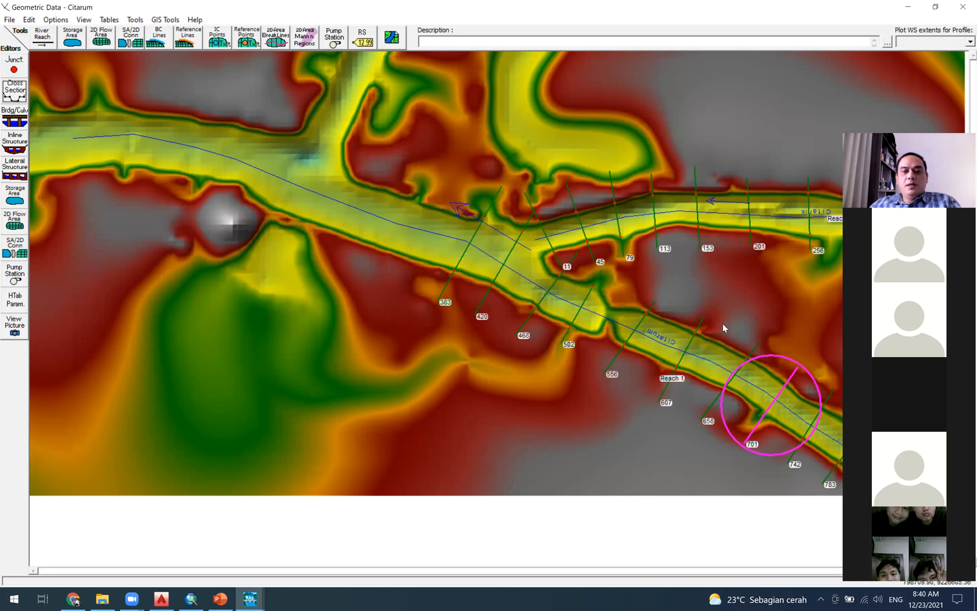
Open the Manning's n table for Citarum Reach 1 and reduce stations 783 and 383 to left, channel and right values.
click(110, 19)
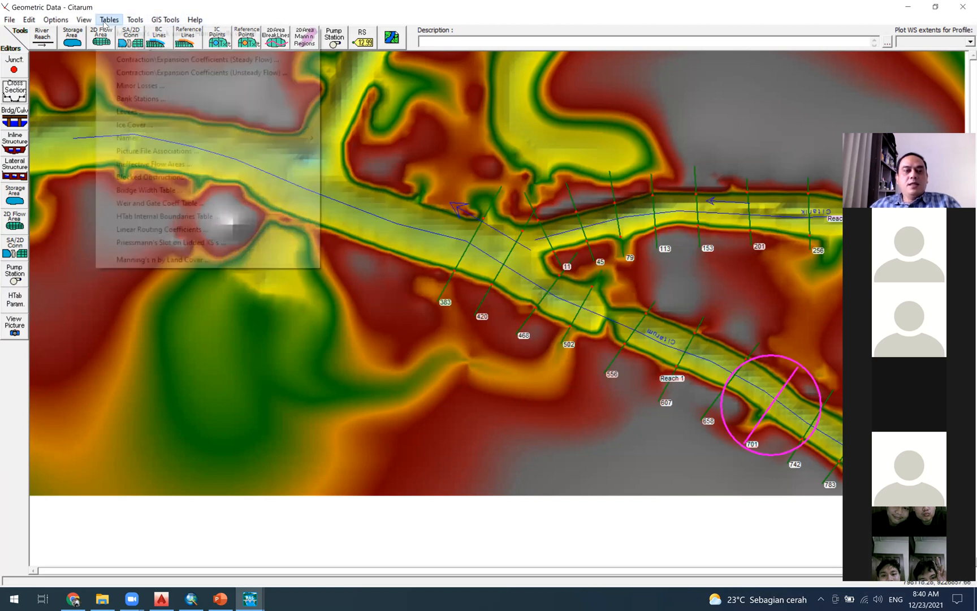
click(187, 33)
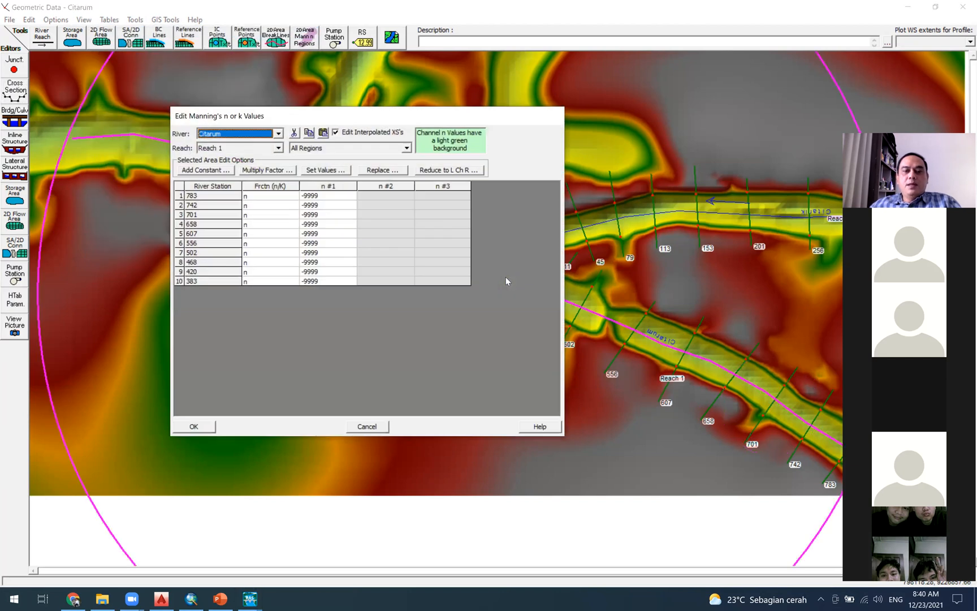
click(450, 169)
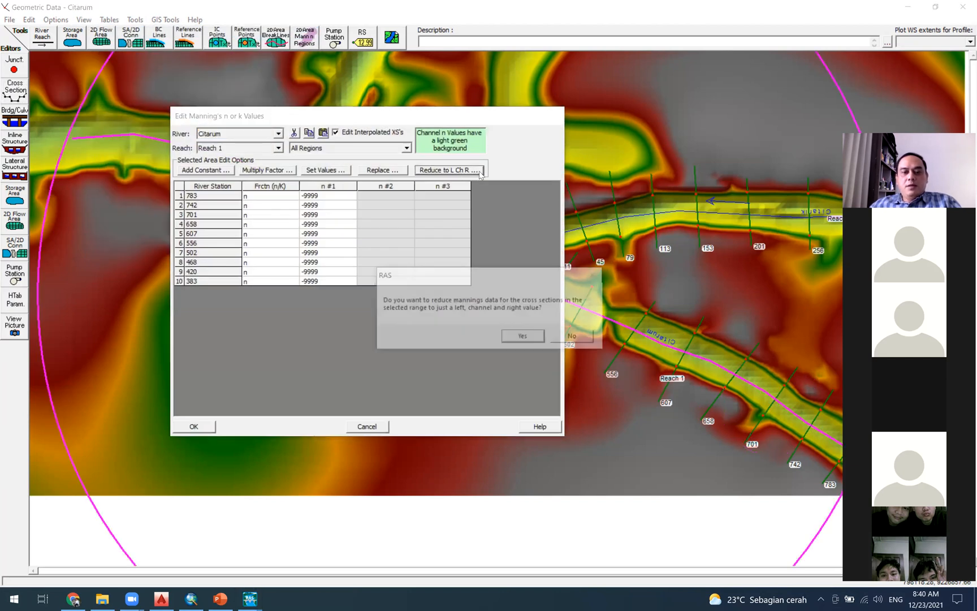
click(524, 337)
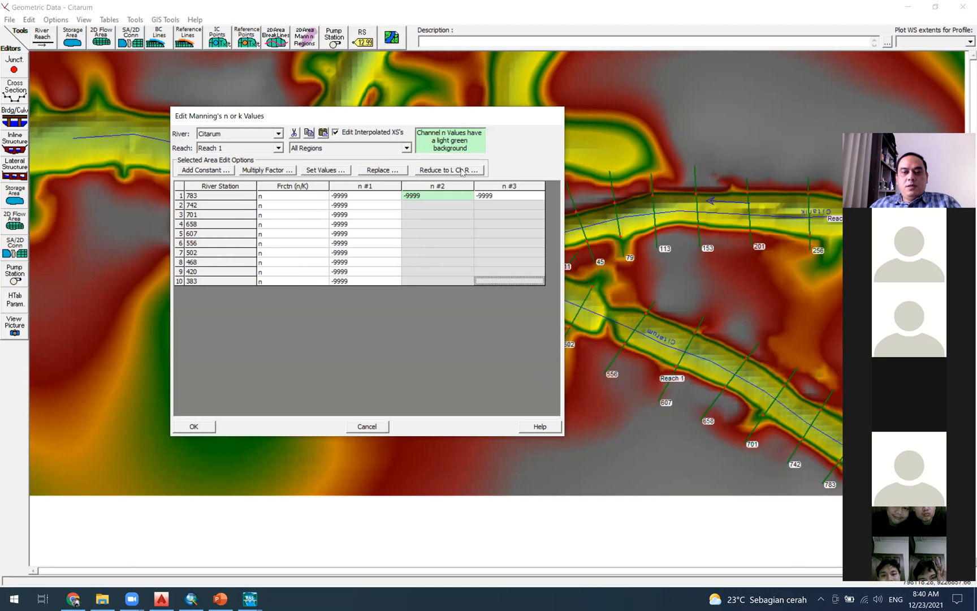
click(462, 170)
click(524, 337)
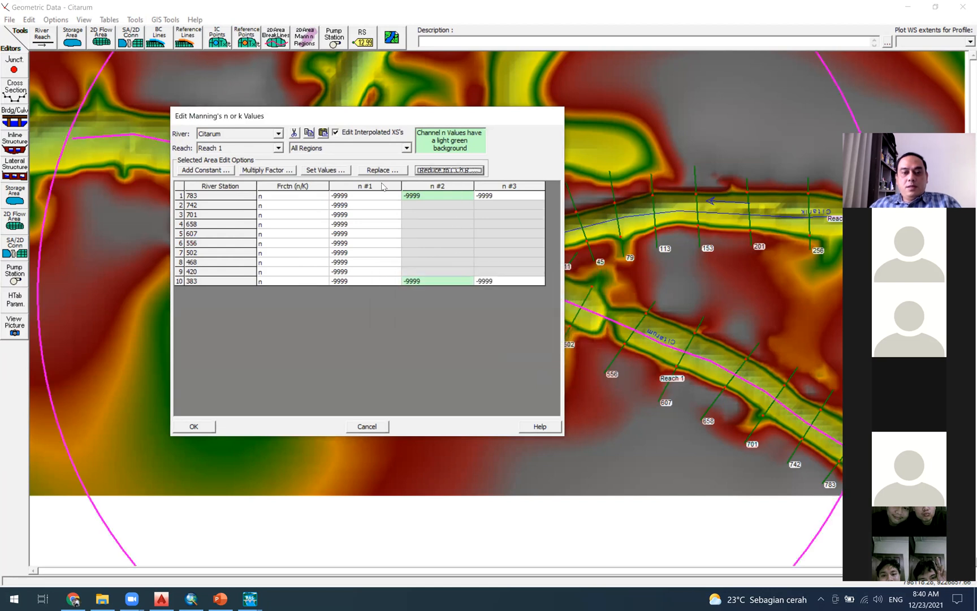
Set the Manning's values in the n #1 and n #2 columns of Citarum Reach 1 to 0.025.
click(374, 186)
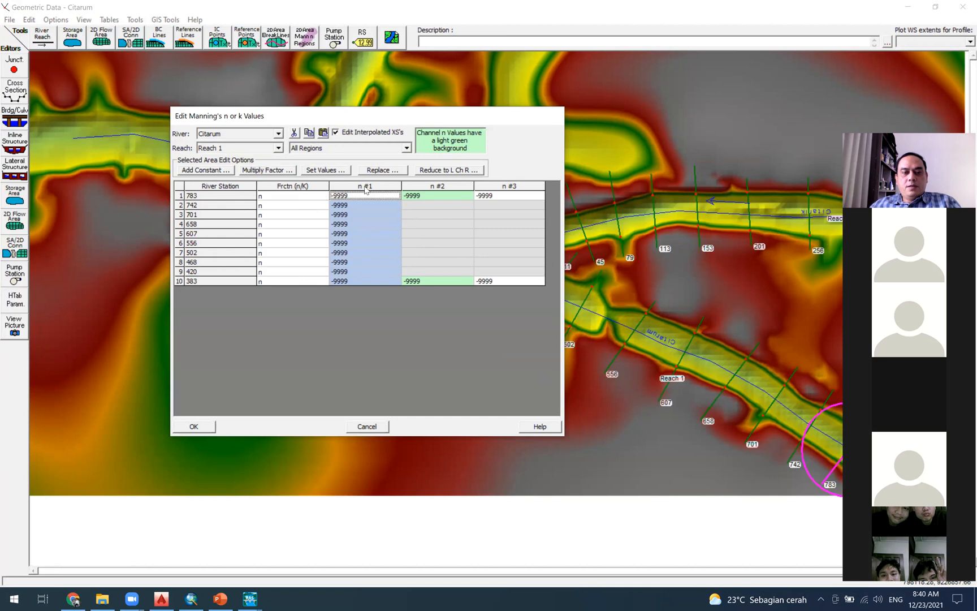
click(325, 169)
text(0.025)
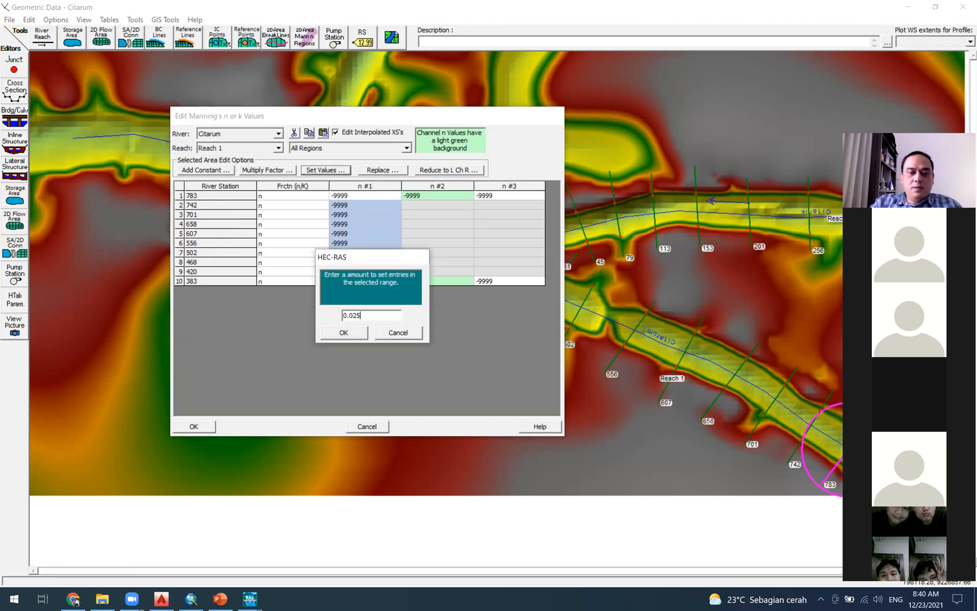
click(362, 333)
click(446, 185)
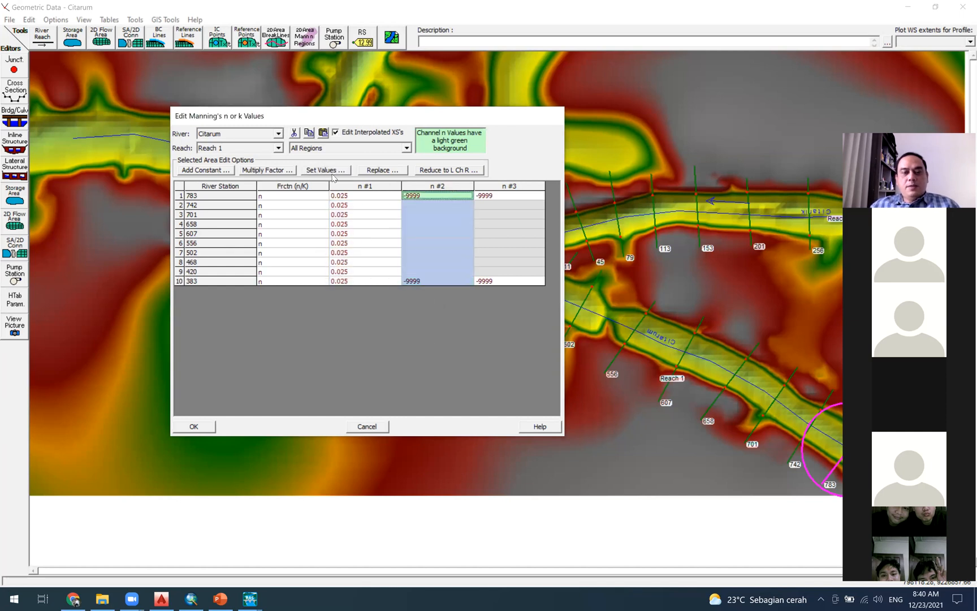
click(332, 171)
text(0.025)
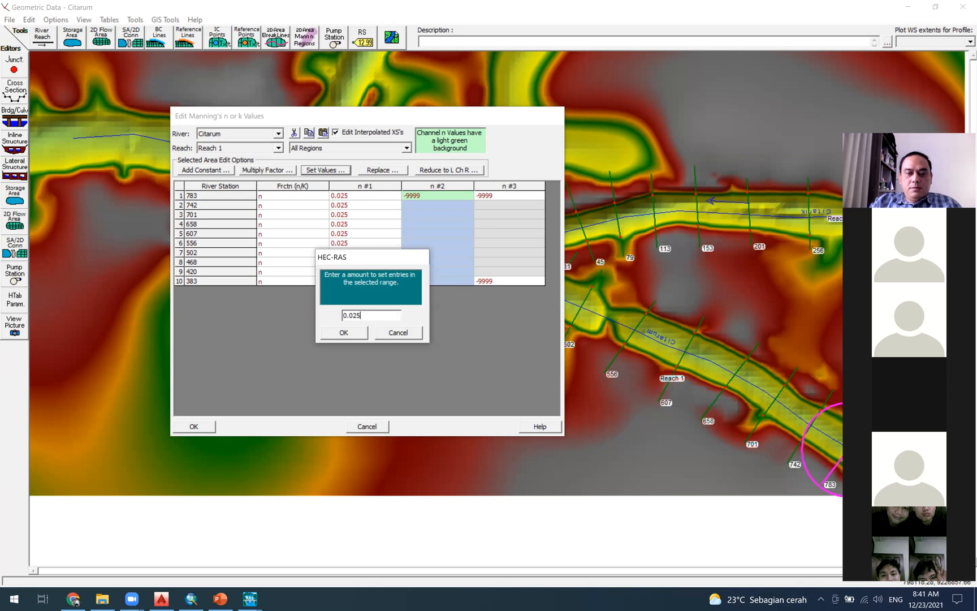
key(Return)
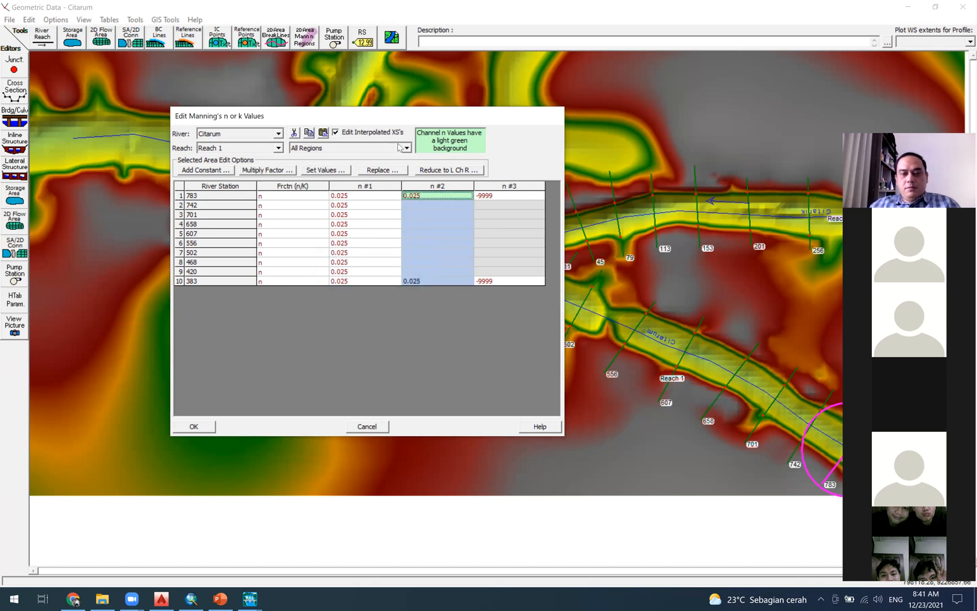
Reduce the remaining Citarum Reach 1 stations to left, channel and right values, and set the n #3 column to 0.025.
click(447, 170)
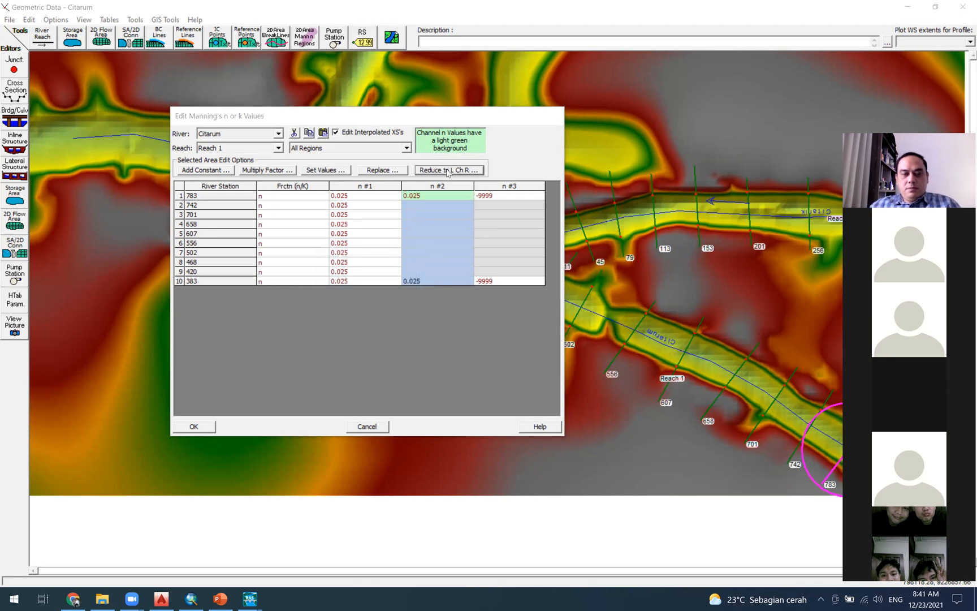
click(525, 337)
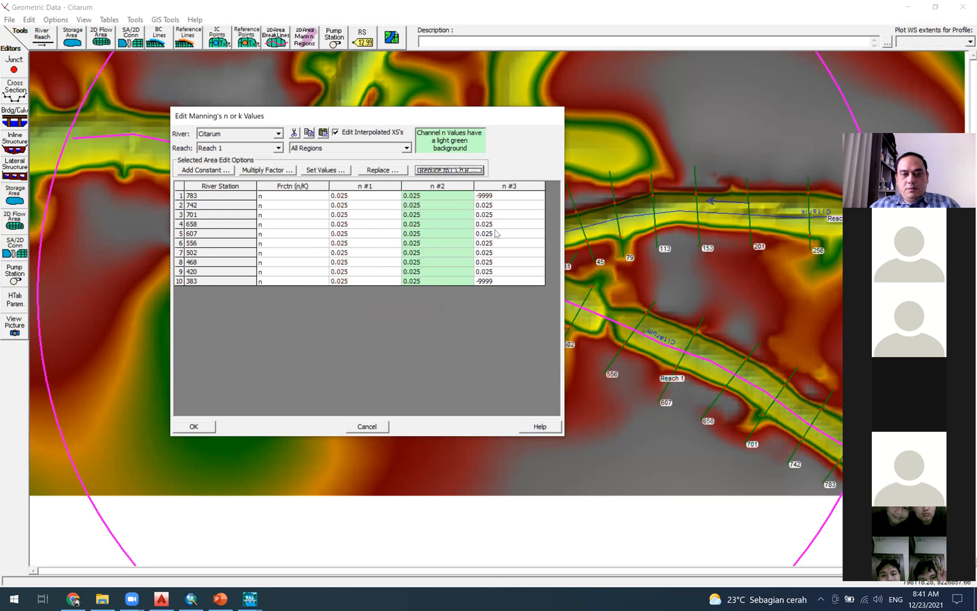
click(500, 188)
click(325, 169)
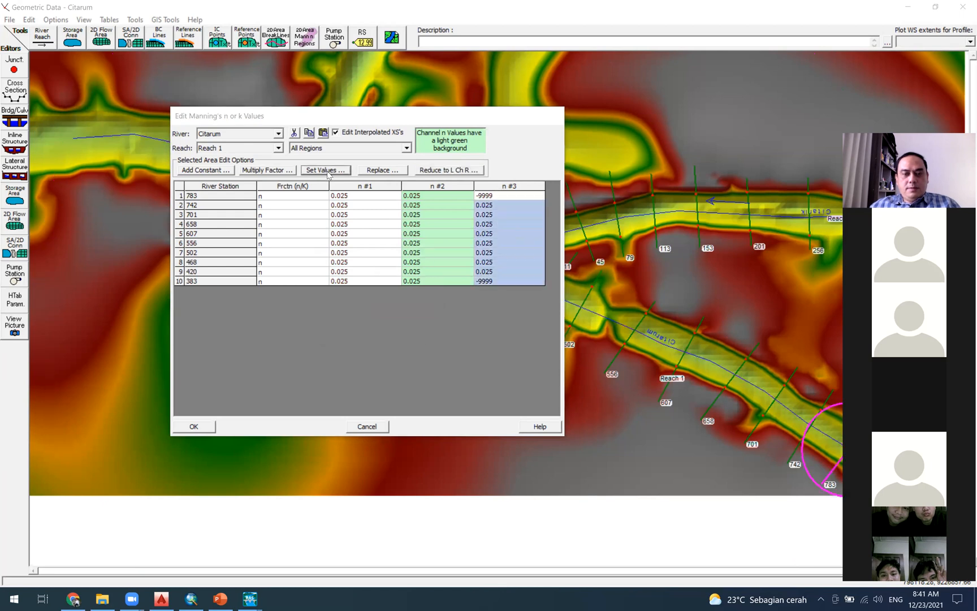
text(0.025)
click(356, 335)
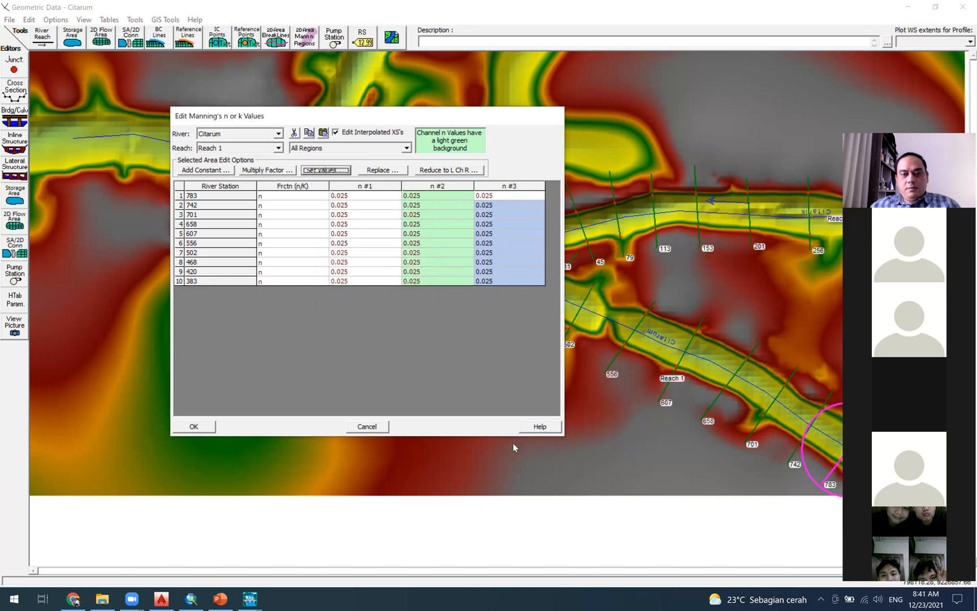
click(193, 427)
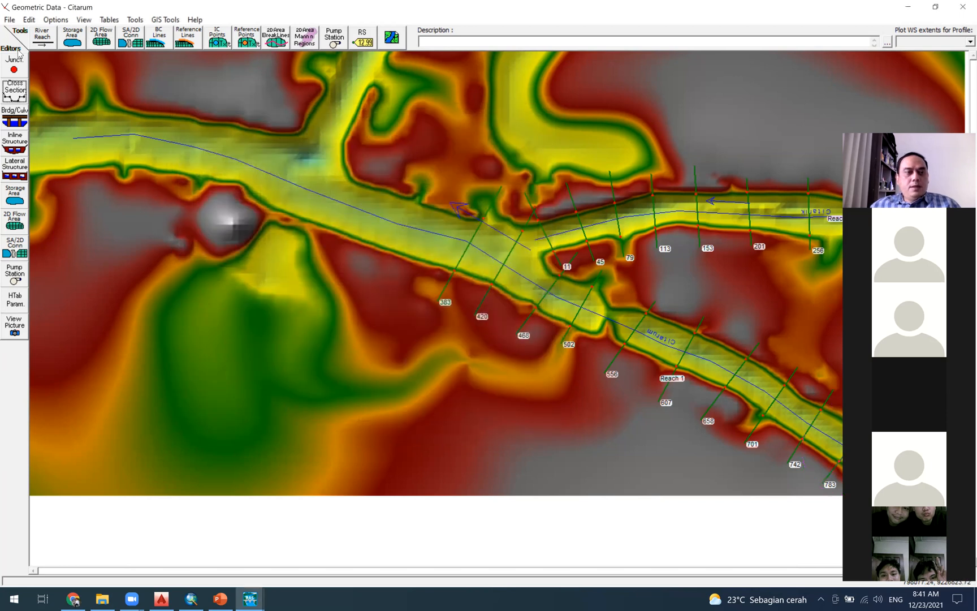
Save the Citarum geometry with its Manning's values and close the Geometric Data editor.
click(9, 20)
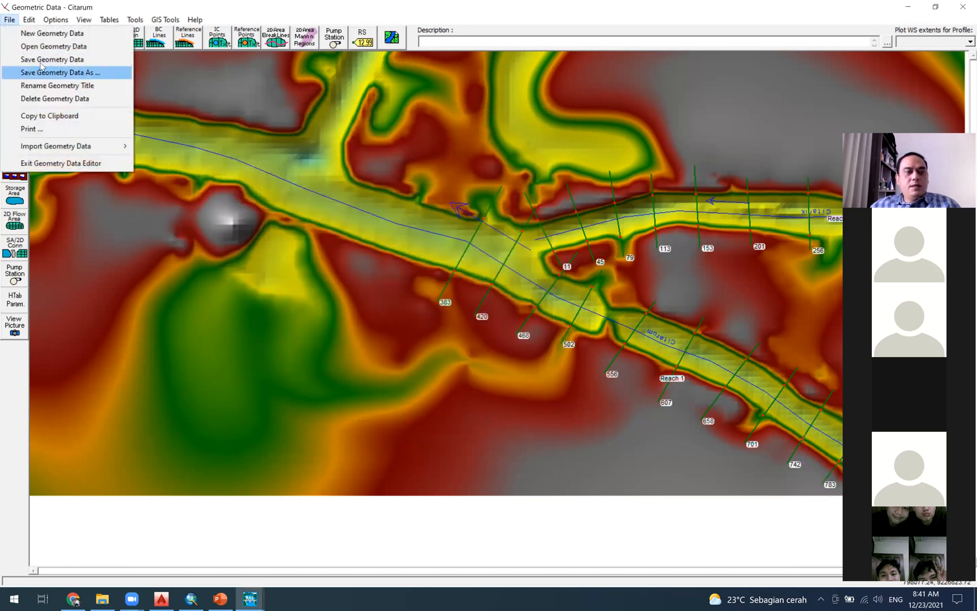
click(68, 60)
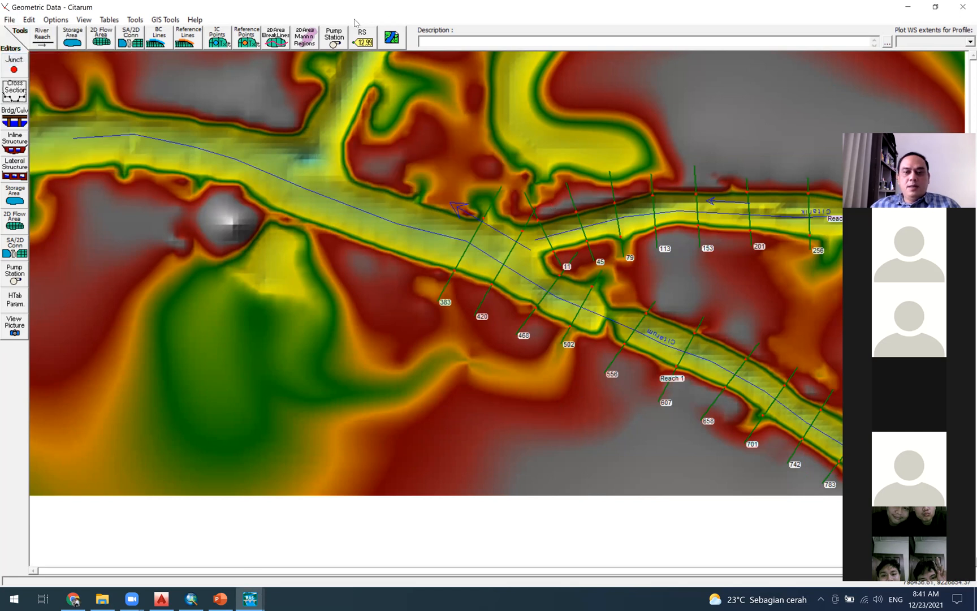
click(935, 6)
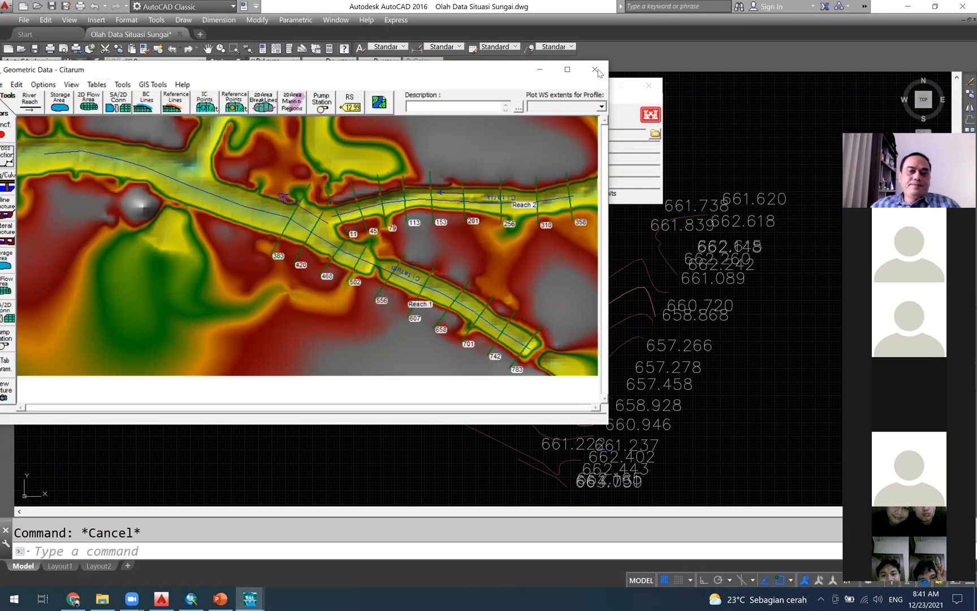
key(alt+F4)
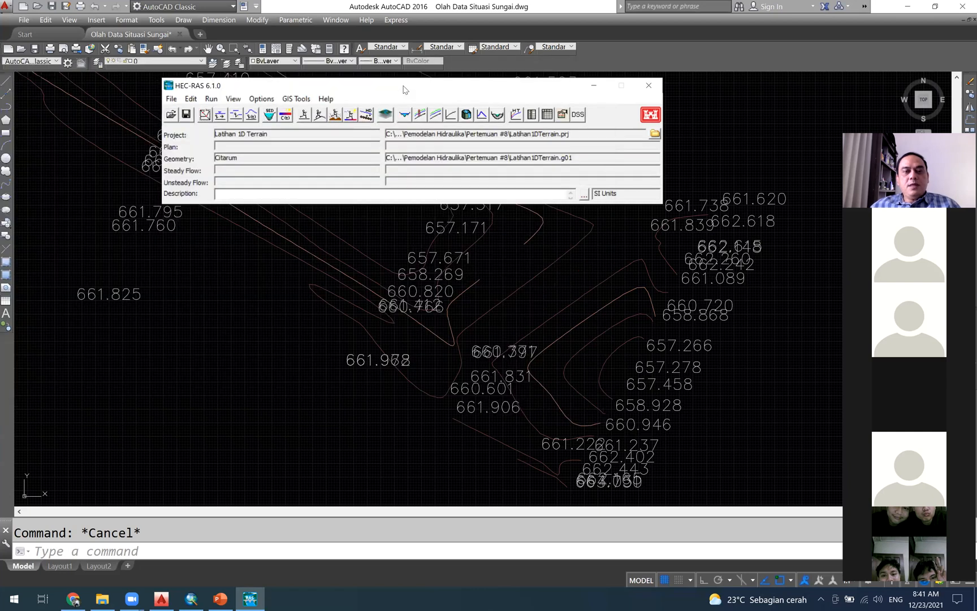
Reopen the geometry and move the downstream end of the Citarik reach onto the Citarum centreline, splitting Reach 1 below station 468.
click(191, 98)
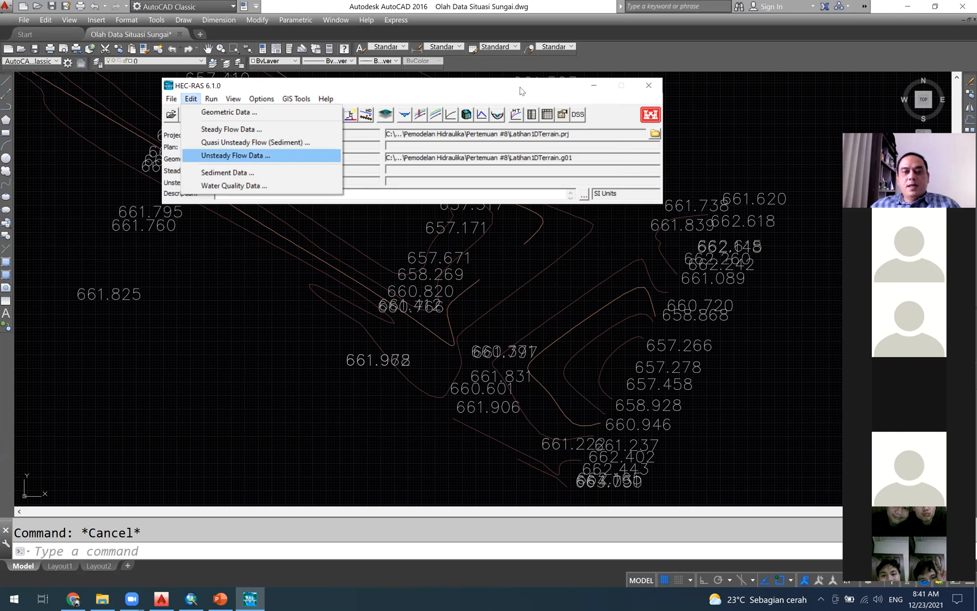
click(205, 113)
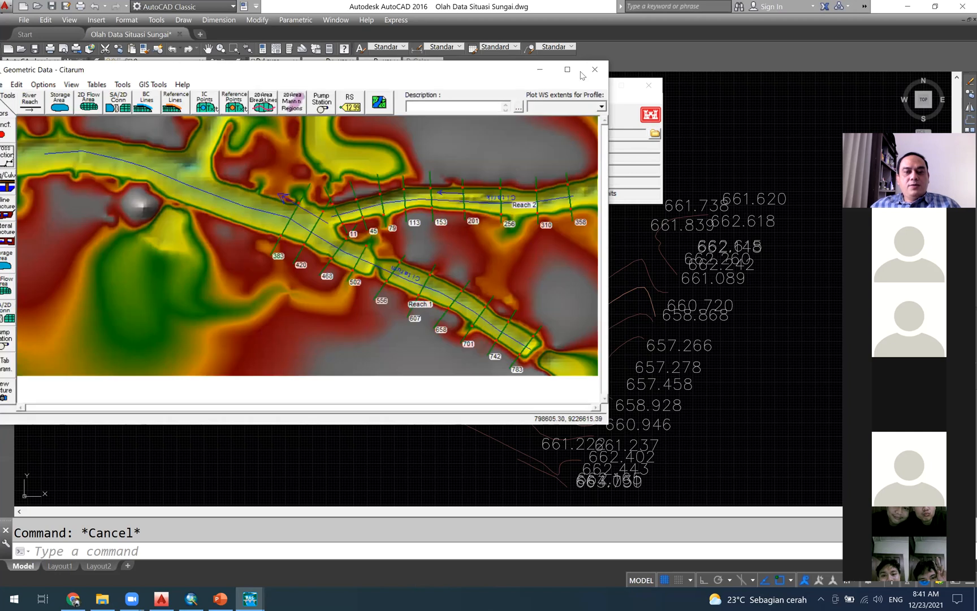
click(567, 70)
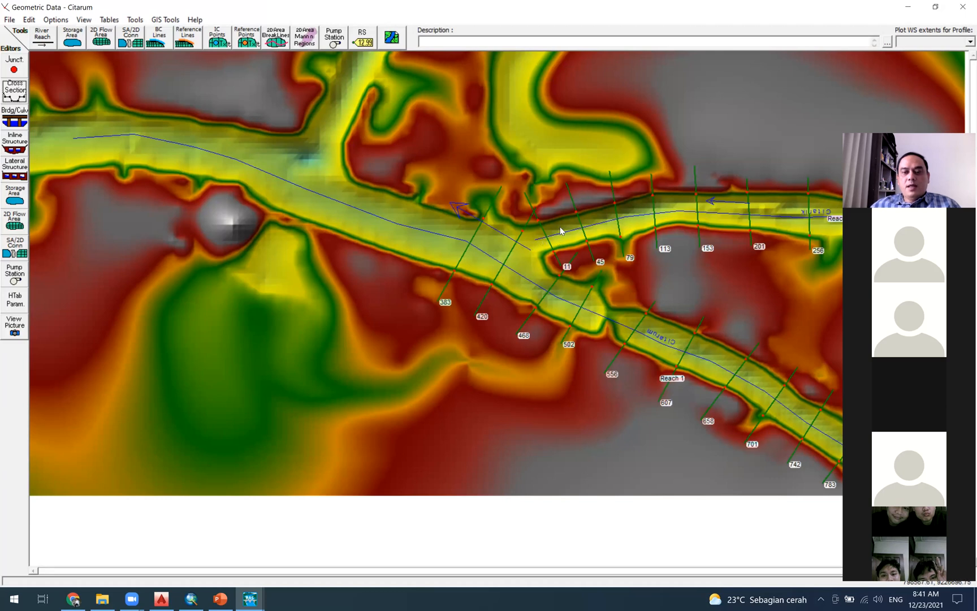
click(29, 19)
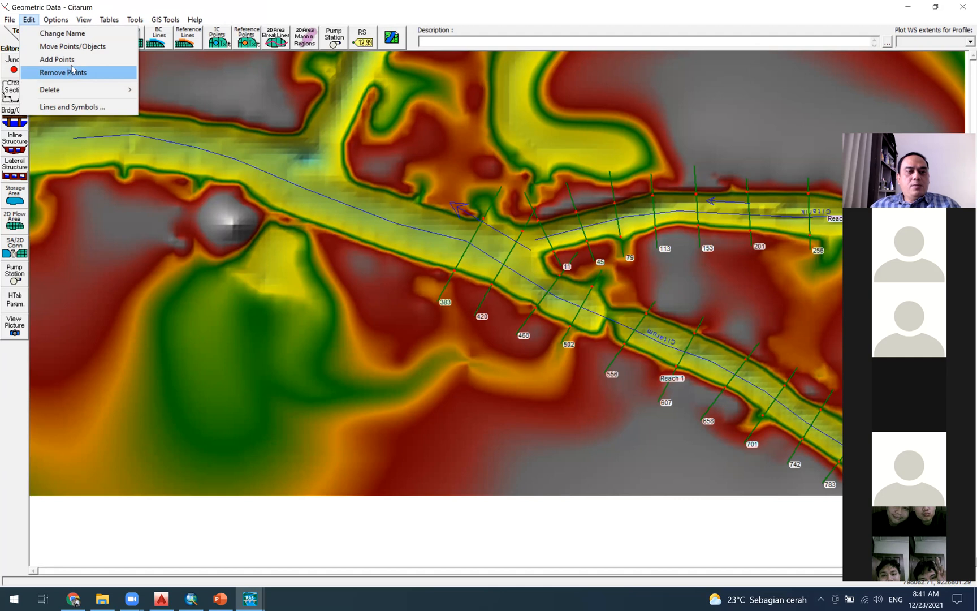
click(72, 46)
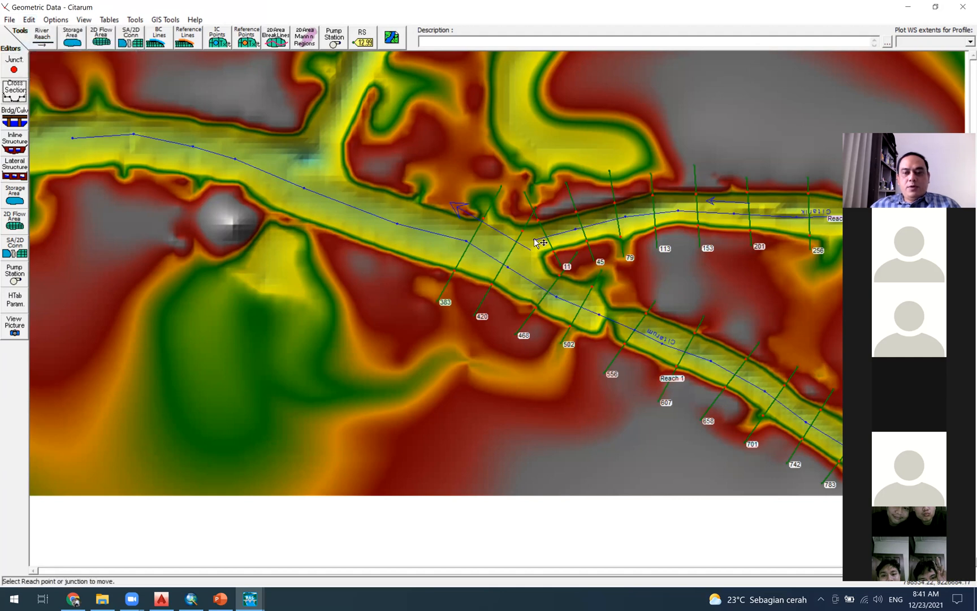
drag(535, 239, 508, 266)
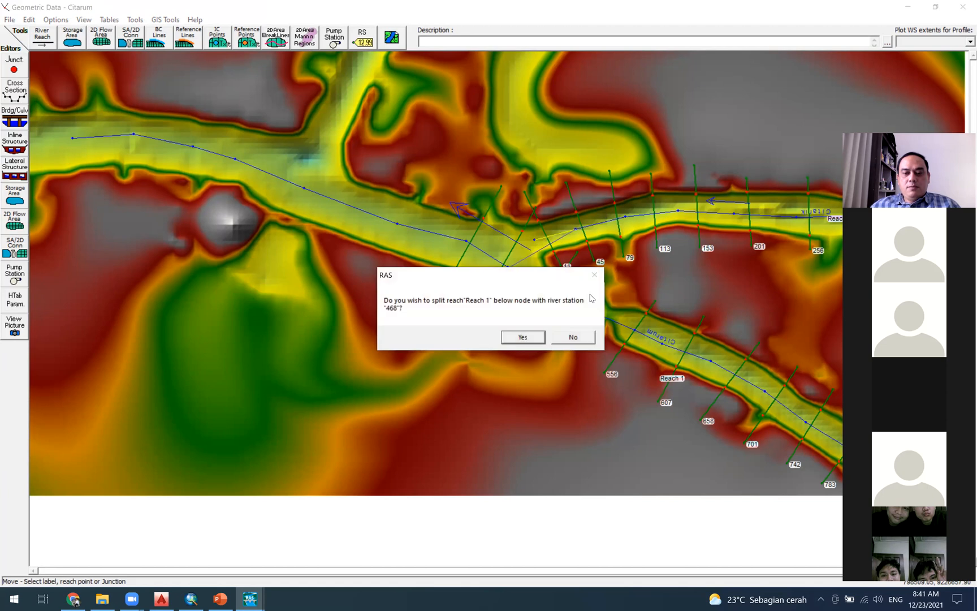
click(521, 342)
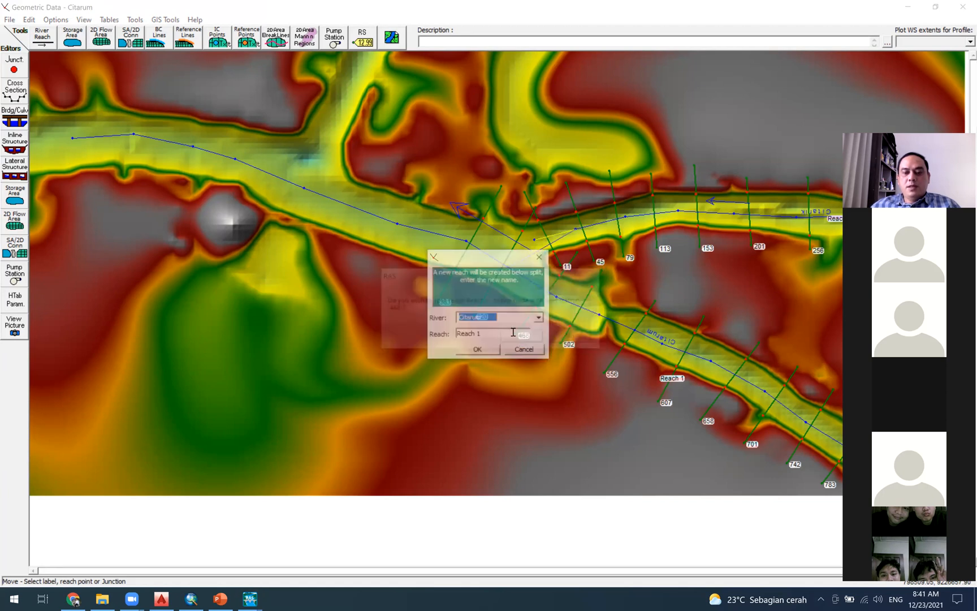
Name the new Citarum reach below the split Reach 3 and the connecting junction J-1.
click(488, 334)
key(BackSpace)
text(2)
key(BackSpace)
text(3)
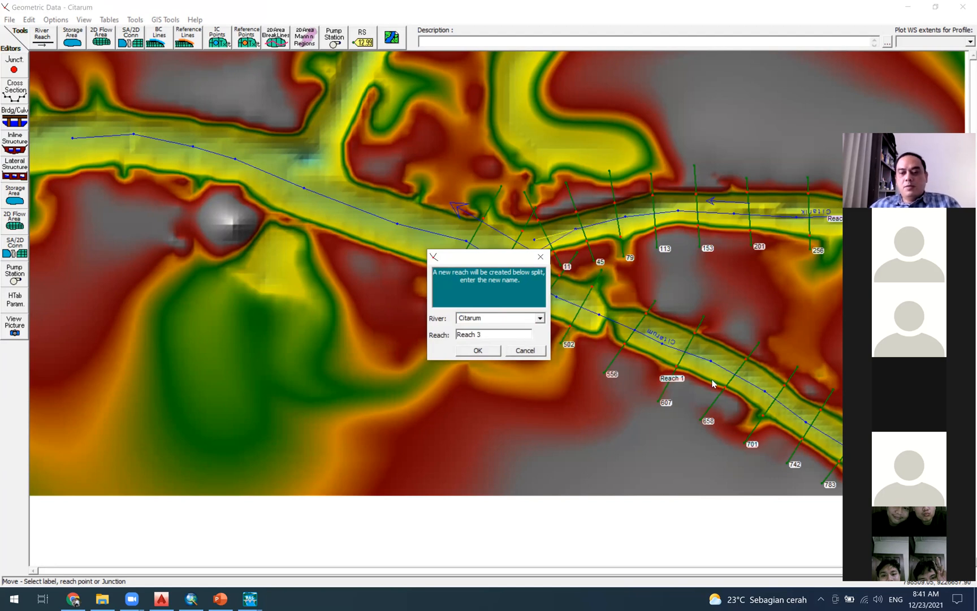
click(478, 350)
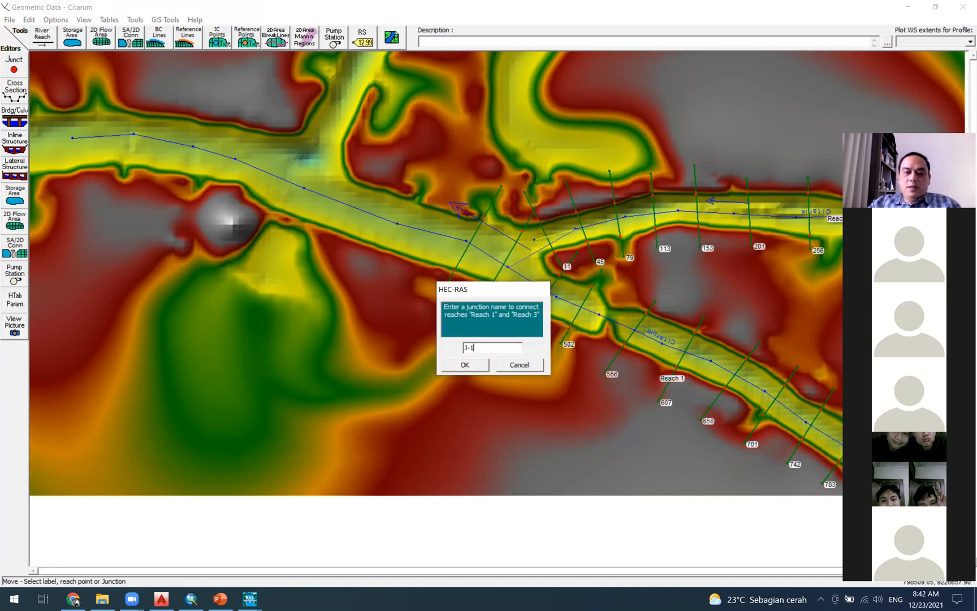
click(475, 371)
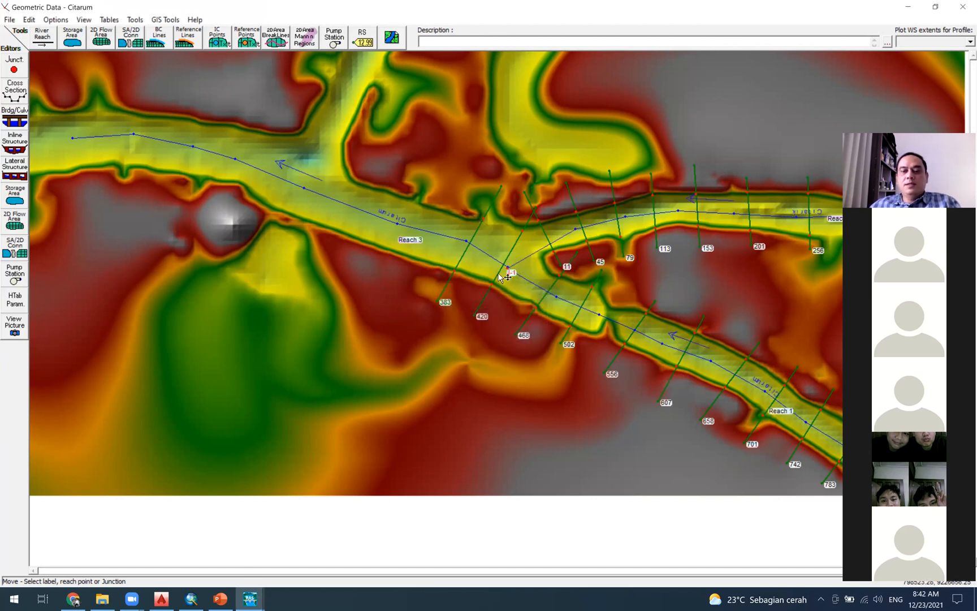
Save the geometry with the new junction and exit the Geometric Data editor.
click(10, 19)
click(40, 60)
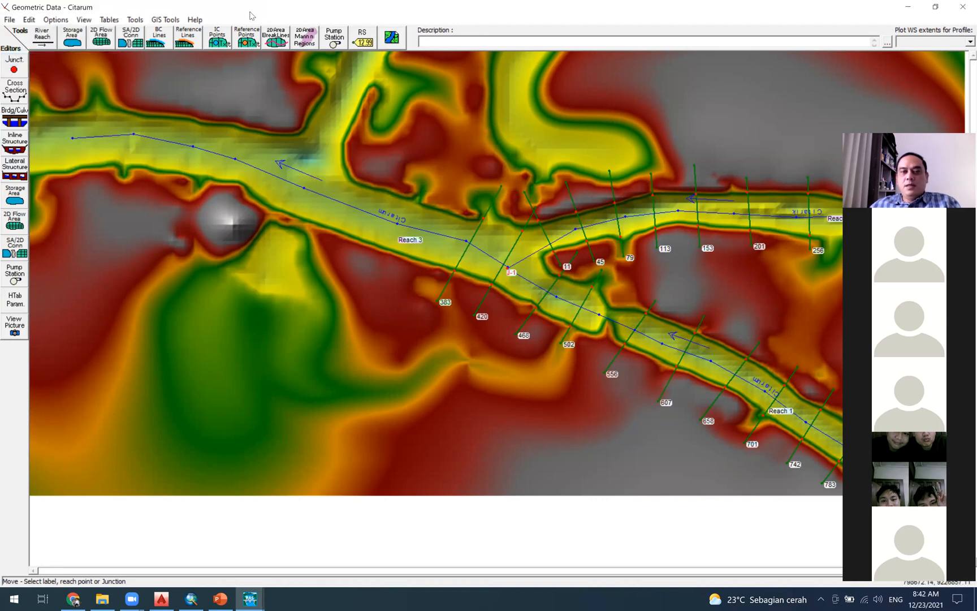
click(10, 19)
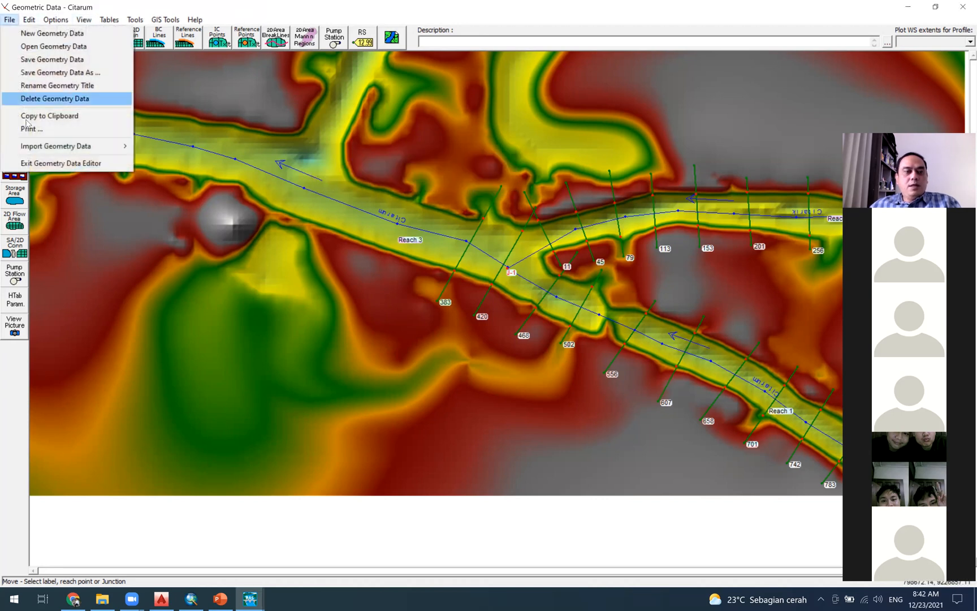
click(35, 167)
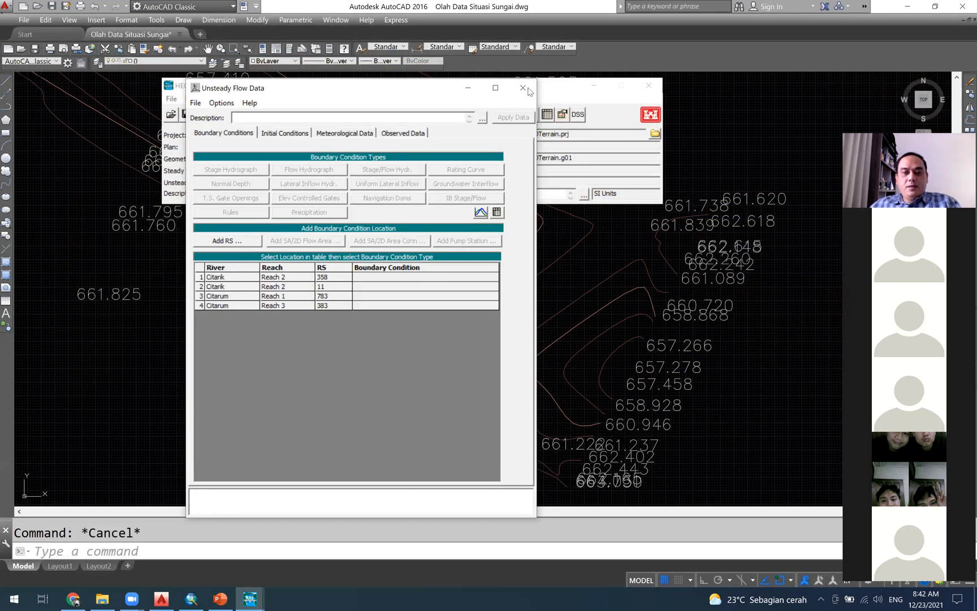
Check the boundary condition types available for the Citarik and Citarum locations in the unsteady flow data, and close it.
click(396, 279)
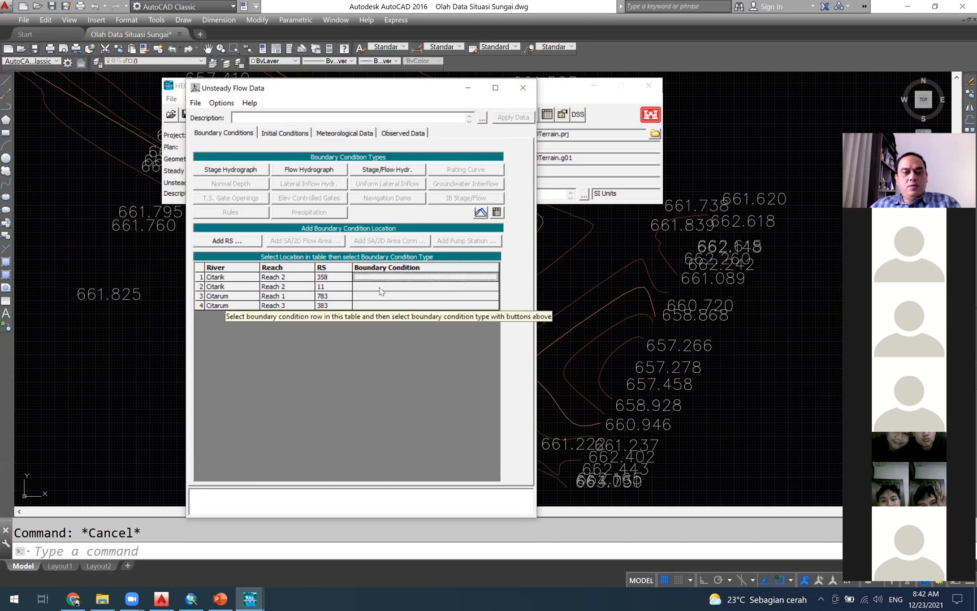
click(380, 287)
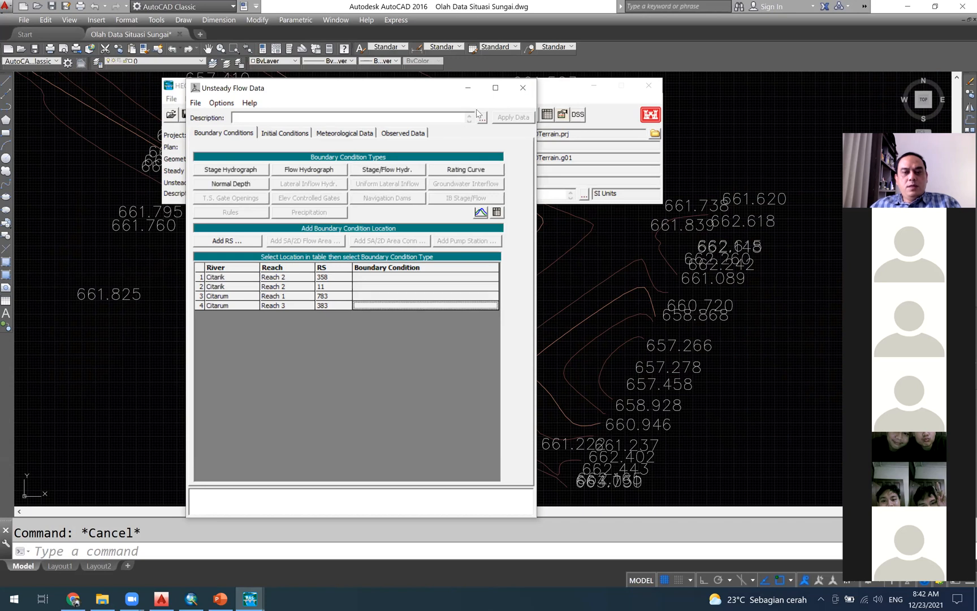
click(523, 88)
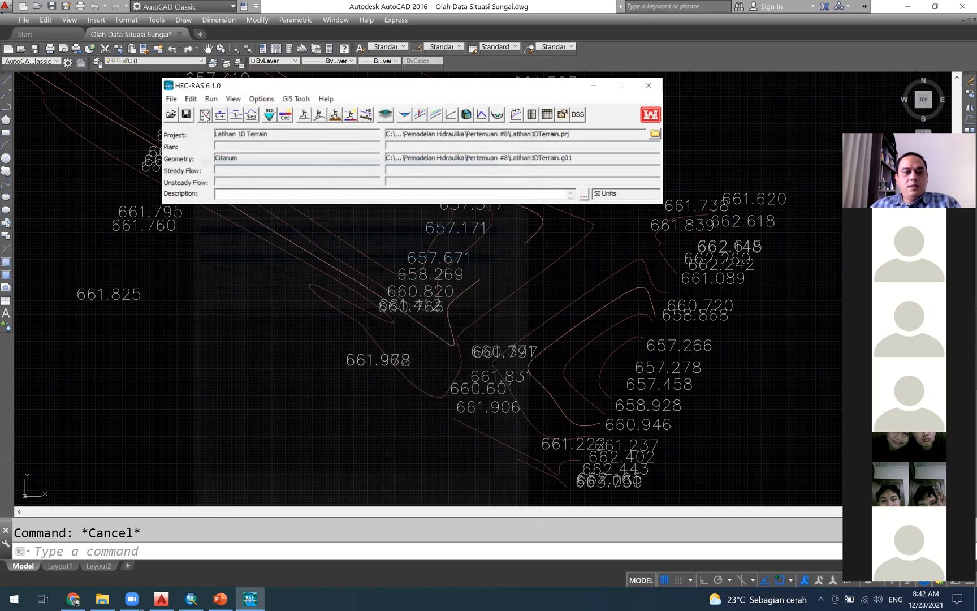
Reopen the Citarum geometry to save it once more, and leave the geometry editor.
click(204, 115)
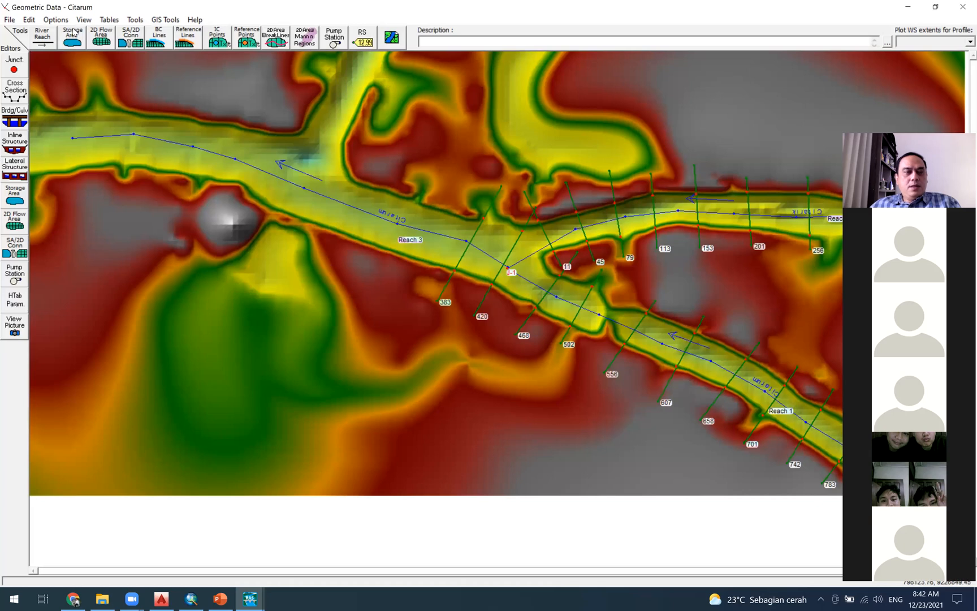
click(10, 20)
click(34, 59)
click(10, 19)
click(55, 163)
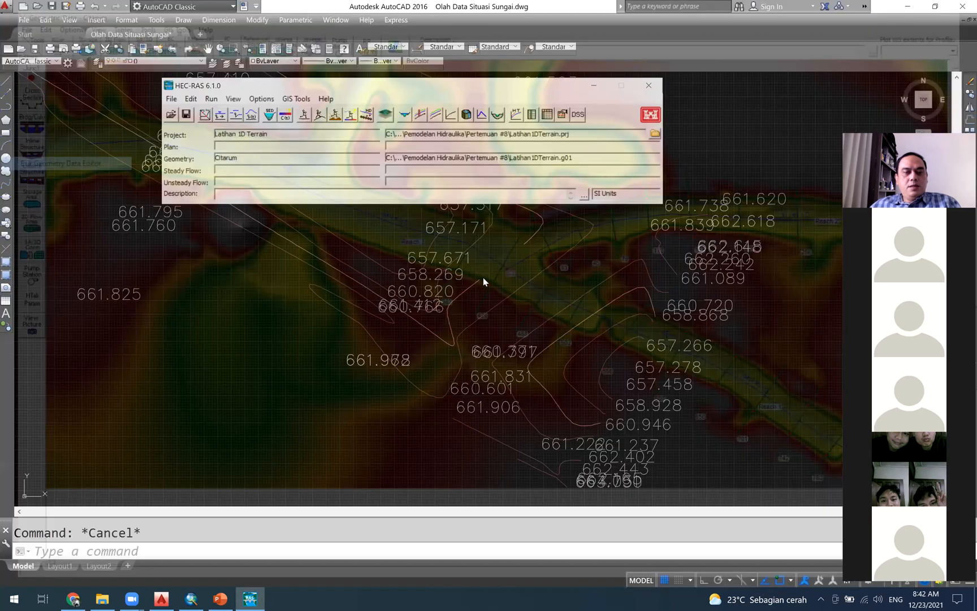
Open the unsteady flow data and delete the boundary condition location at Citarik Reach 2 station 11.
click(191, 98)
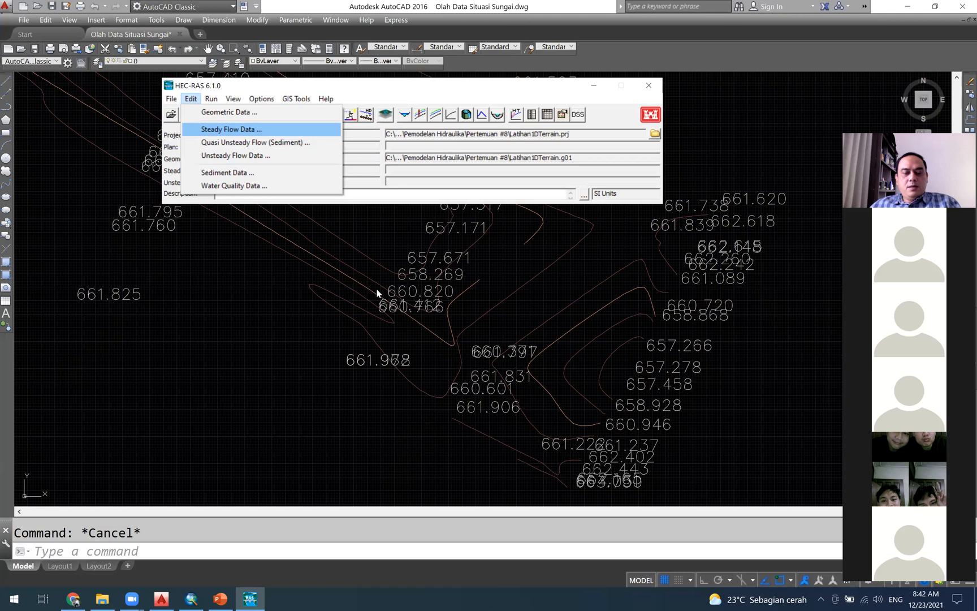
click(235, 156)
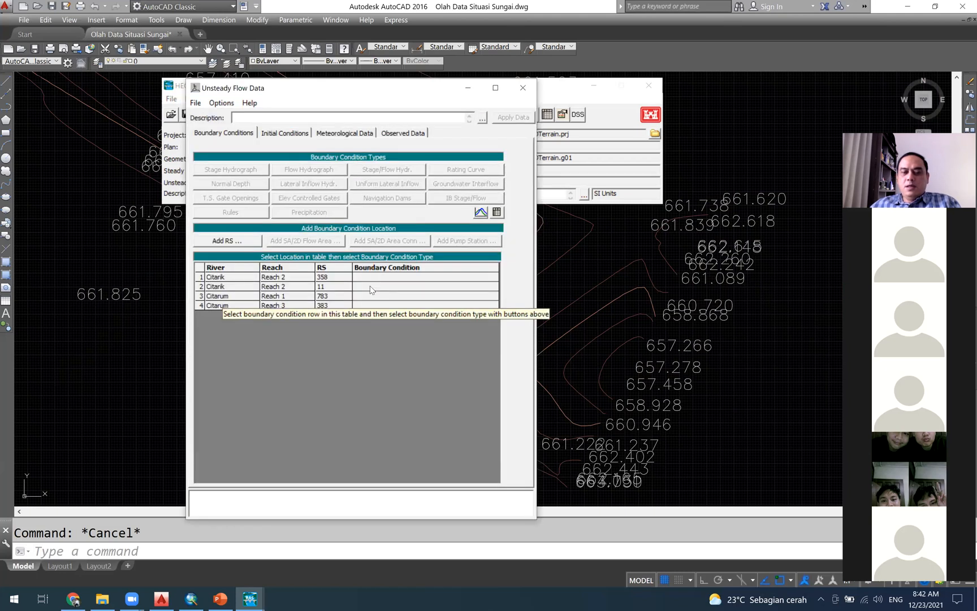
click(369, 288)
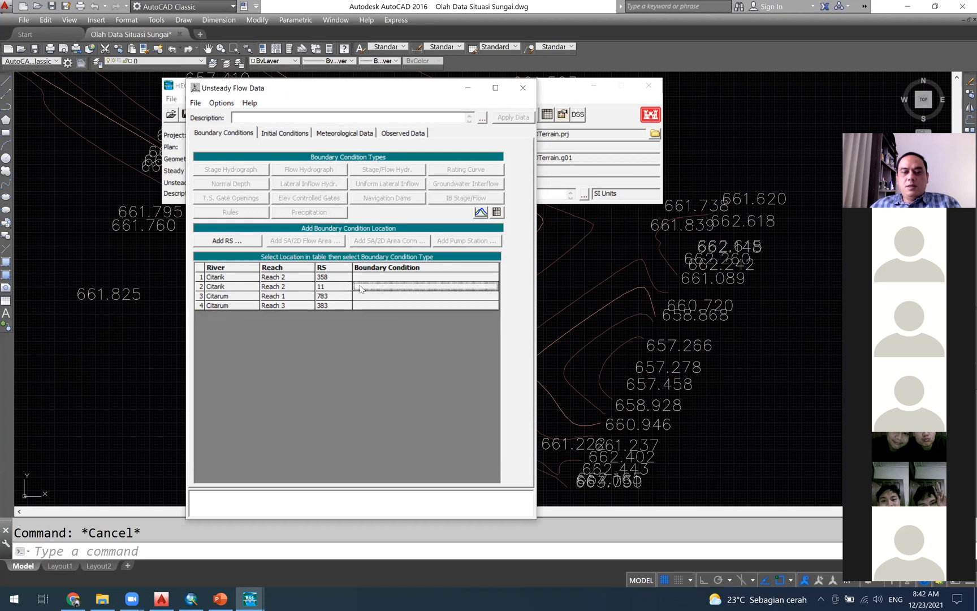
click(221, 102)
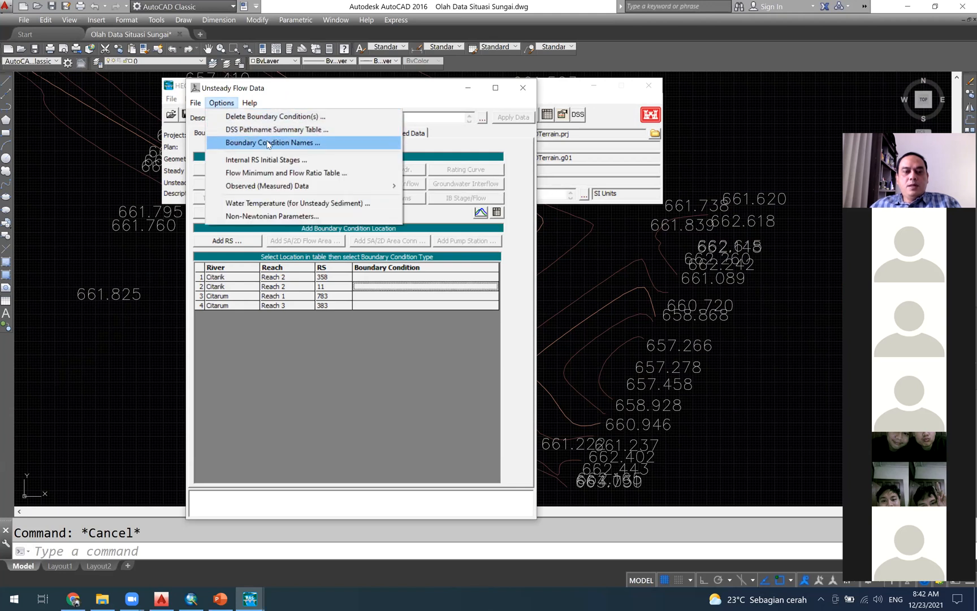
click(283, 118)
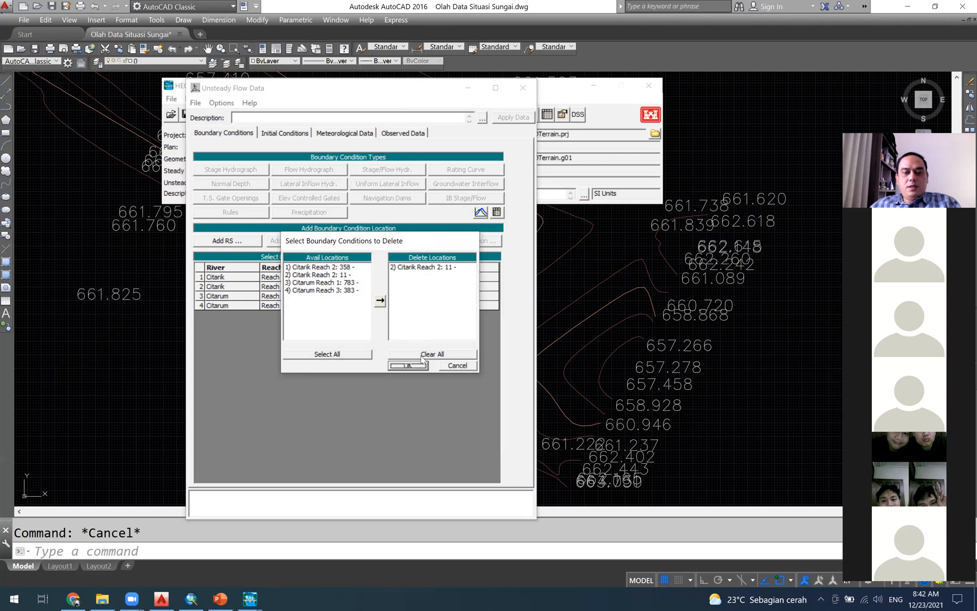
key(Return)
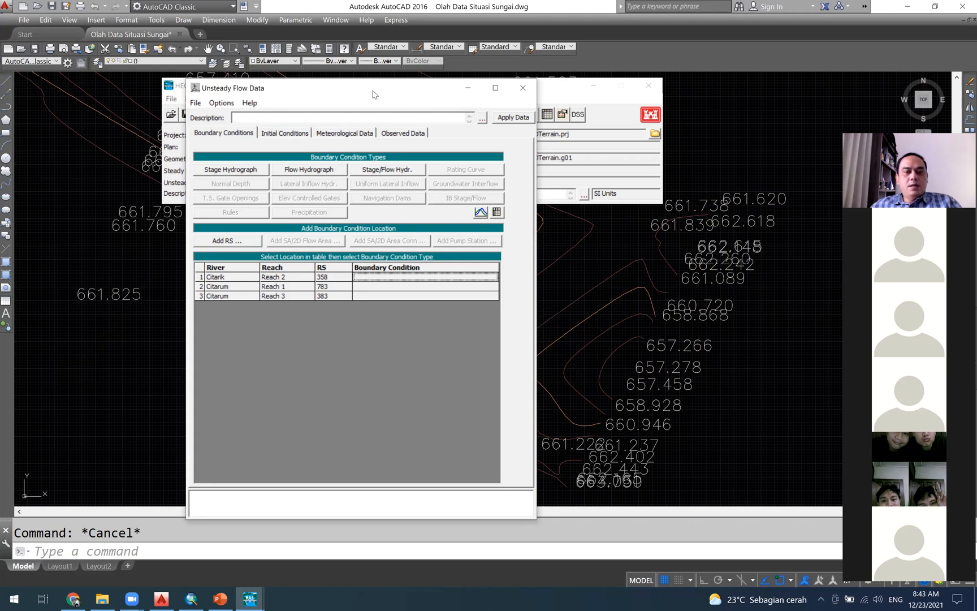
Start a flow hydrograph for Citarik Reach 2 station 358 and open Citarum Hulu.xlsx from the Pertemuan #5 Data Hidrologi folder.
click(309, 169)
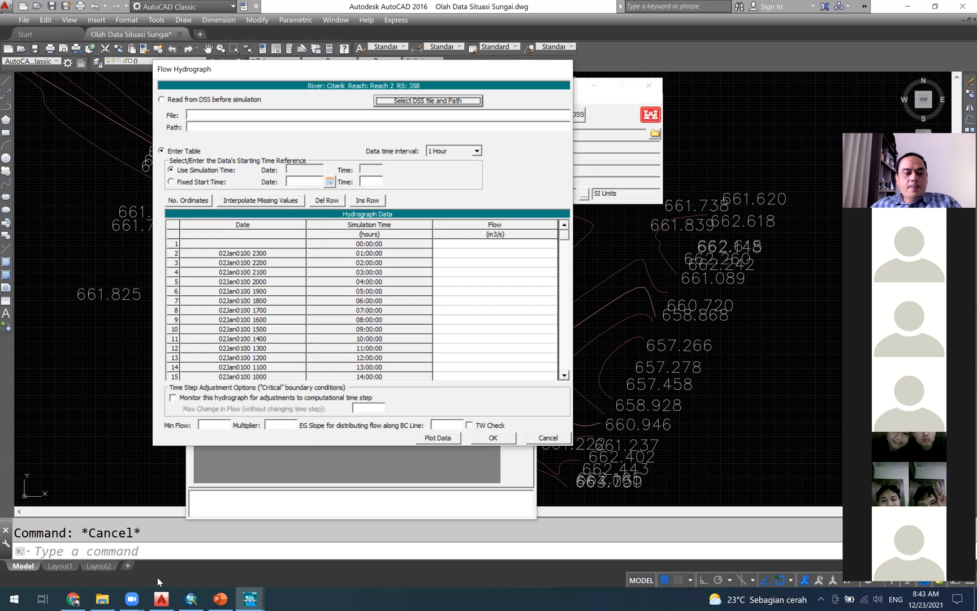
click(102, 599)
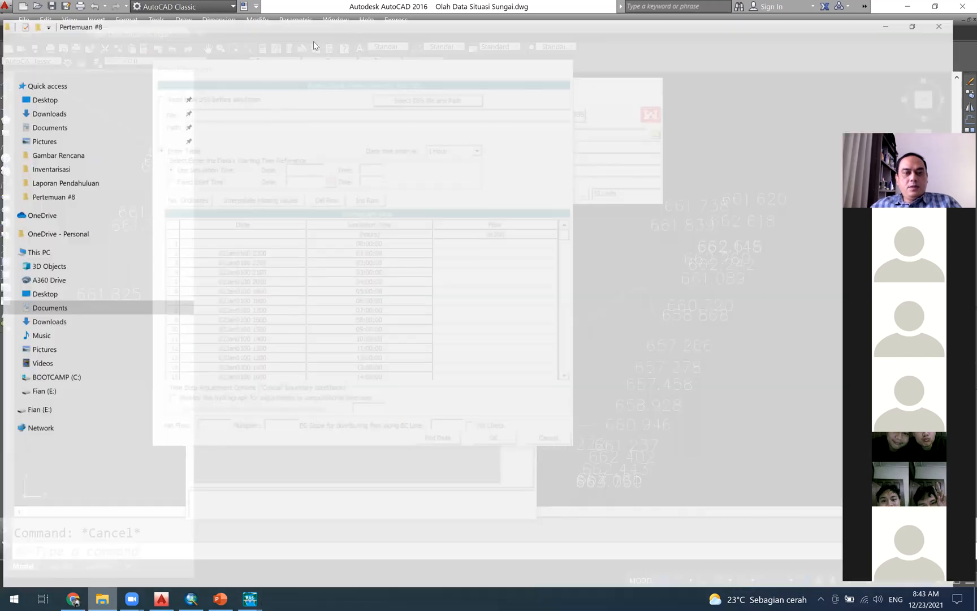
click(315, 42)
double_click(256, 140)
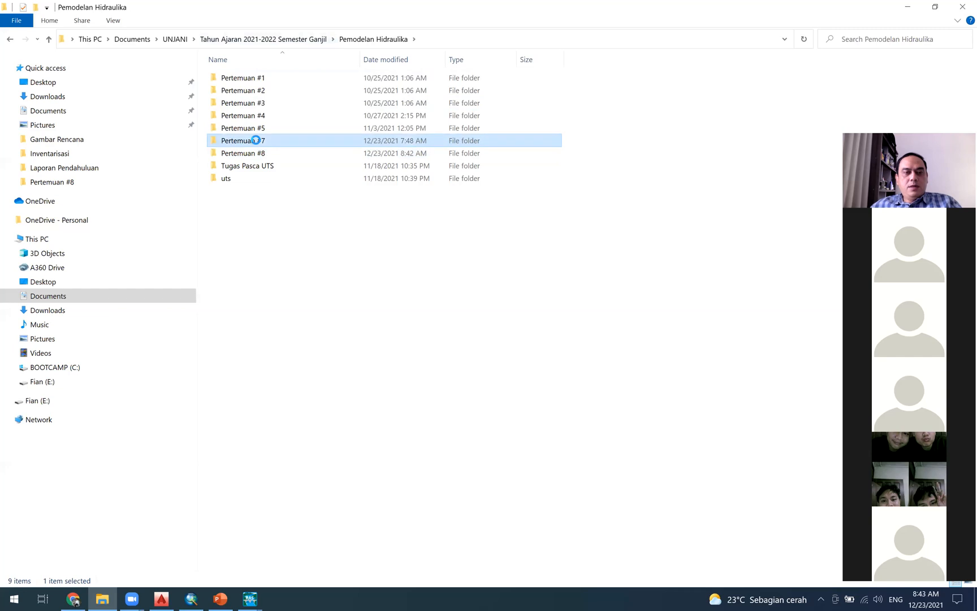
click(364, 39)
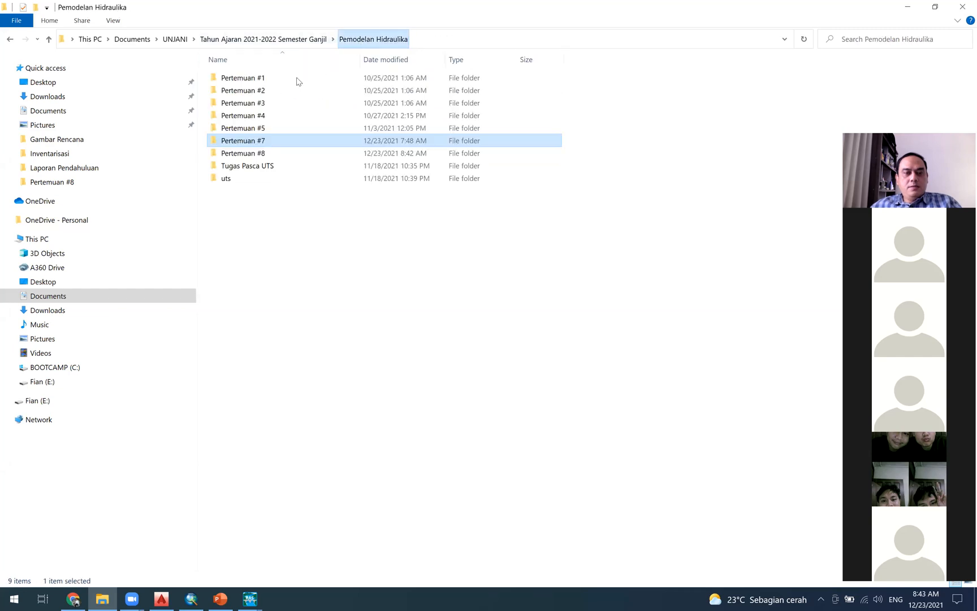
double_click(261, 128)
double_click(264, 79)
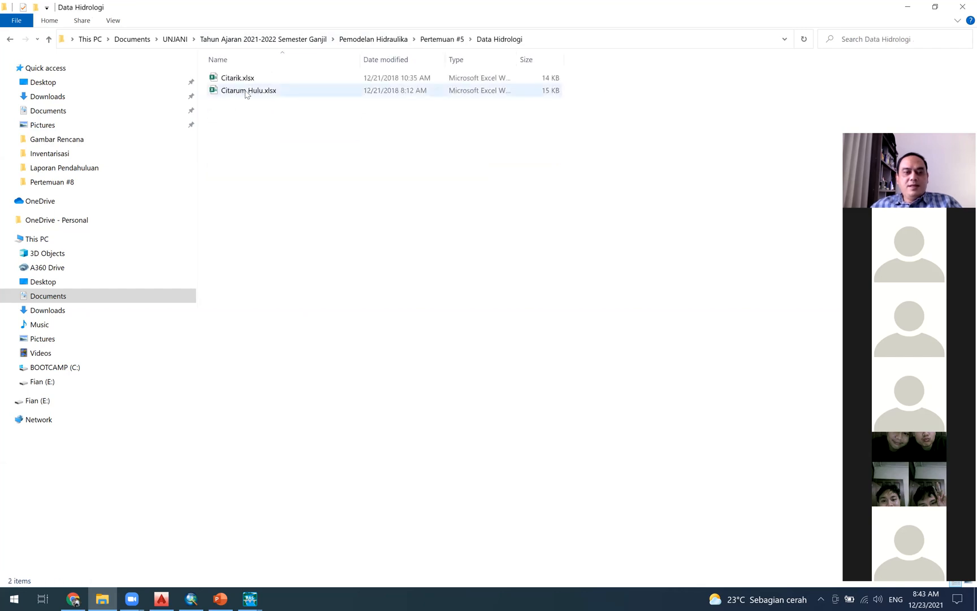
click(247, 94)
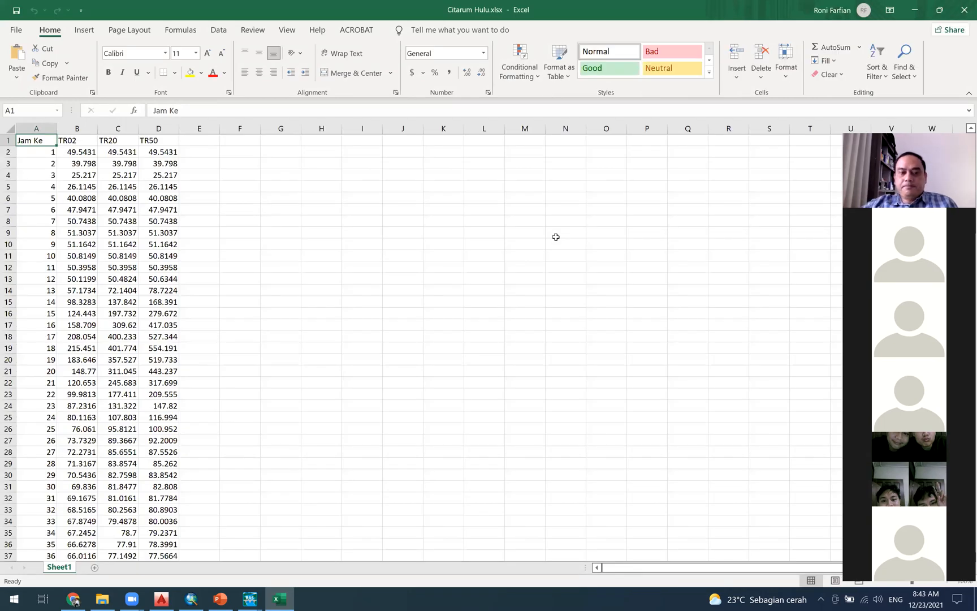
Copy all TR20 flow values below the header in the Citarum Hulu workbook.
click(127, 167)
click(125, 151)
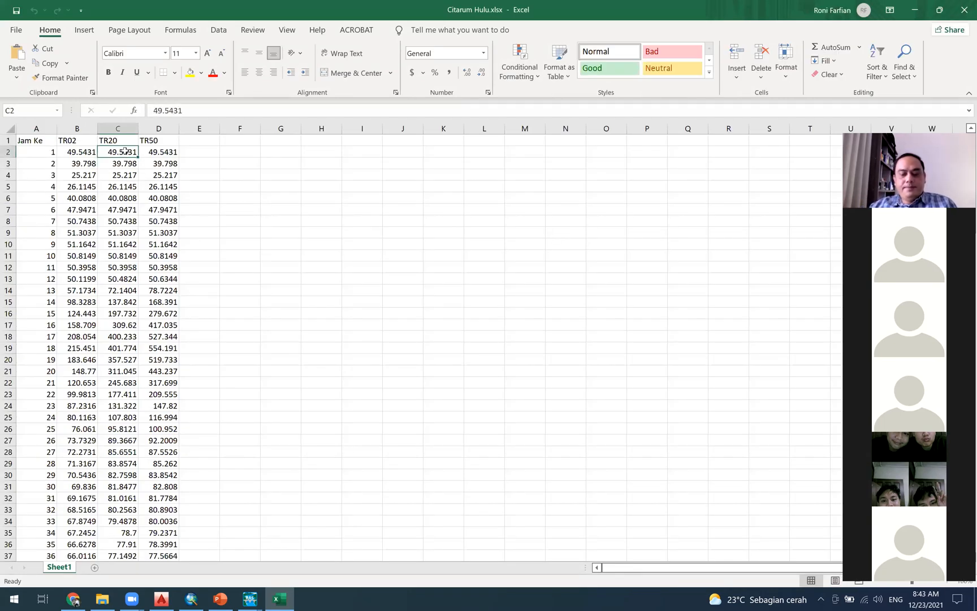
key(ctrl+shift+Down)
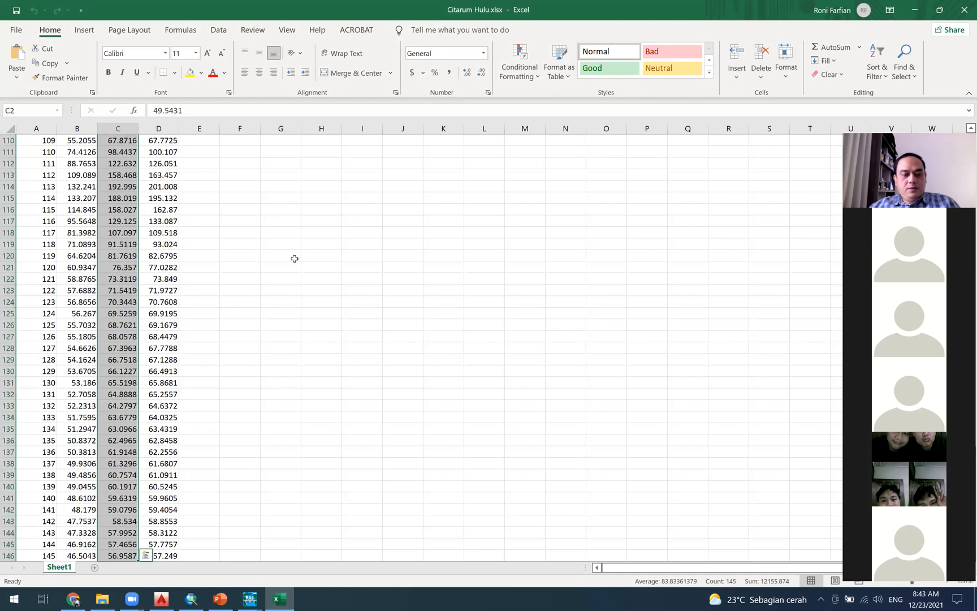
key(ctrl+c)
Return to HEC-RAS, paste the copied TR20 flows into the Citarik Reach 2 station 358 hydrograph from the first row, and accept it.
key(alt+Tab)
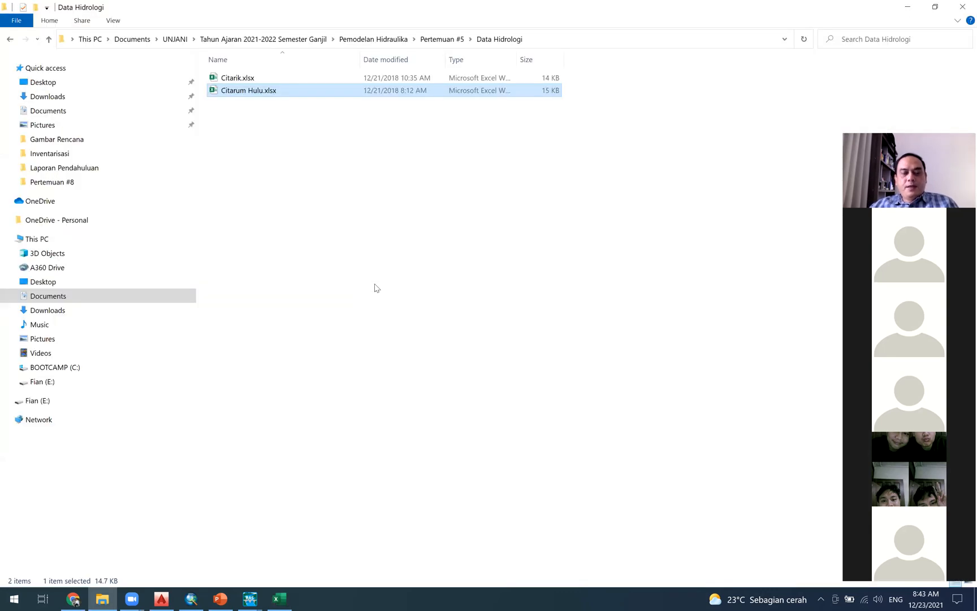
key(alt+Tab)
key(alt+Tab)
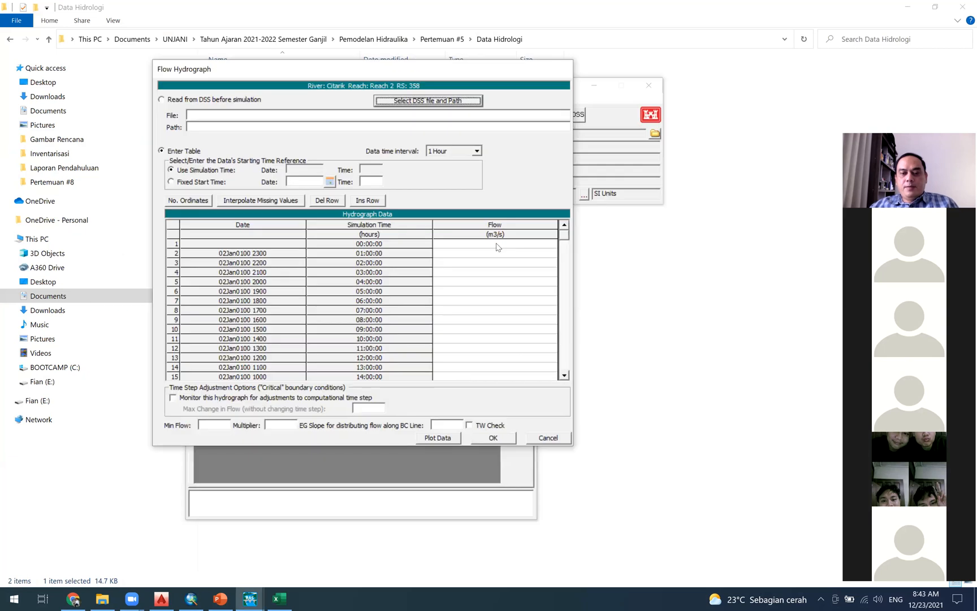
click(490, 243)
key(ctrl+v)
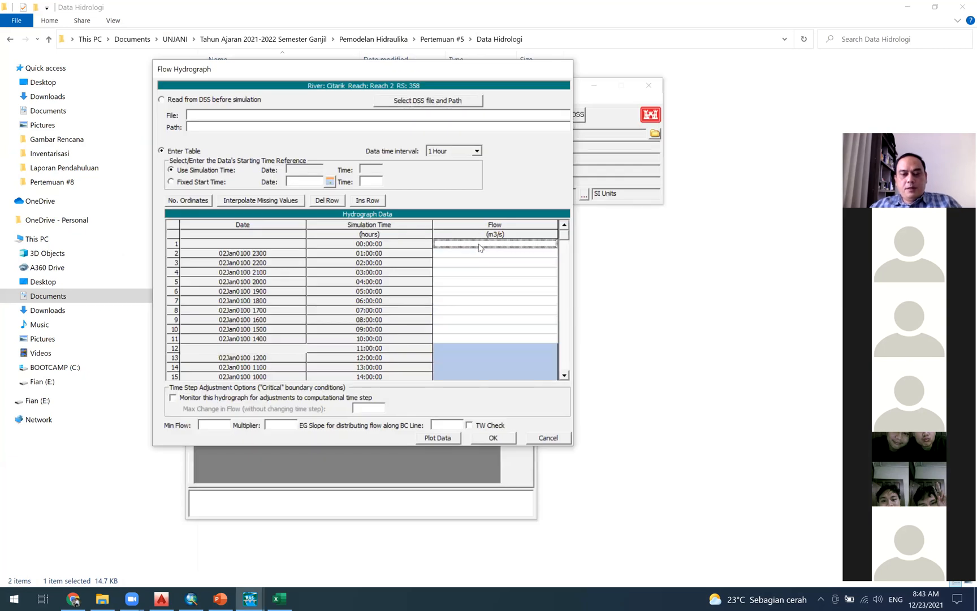
click(491, 439)
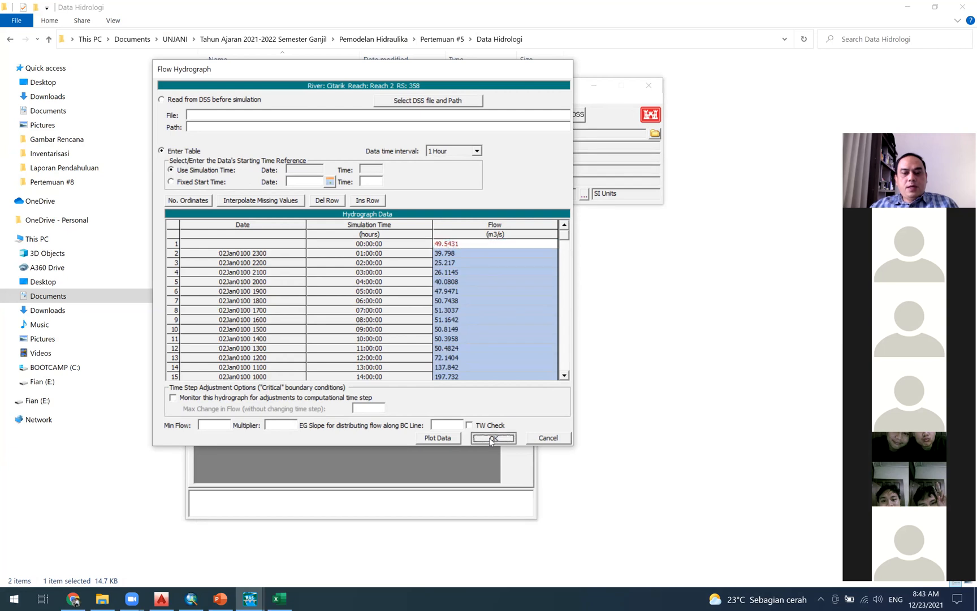
click(492, 439)
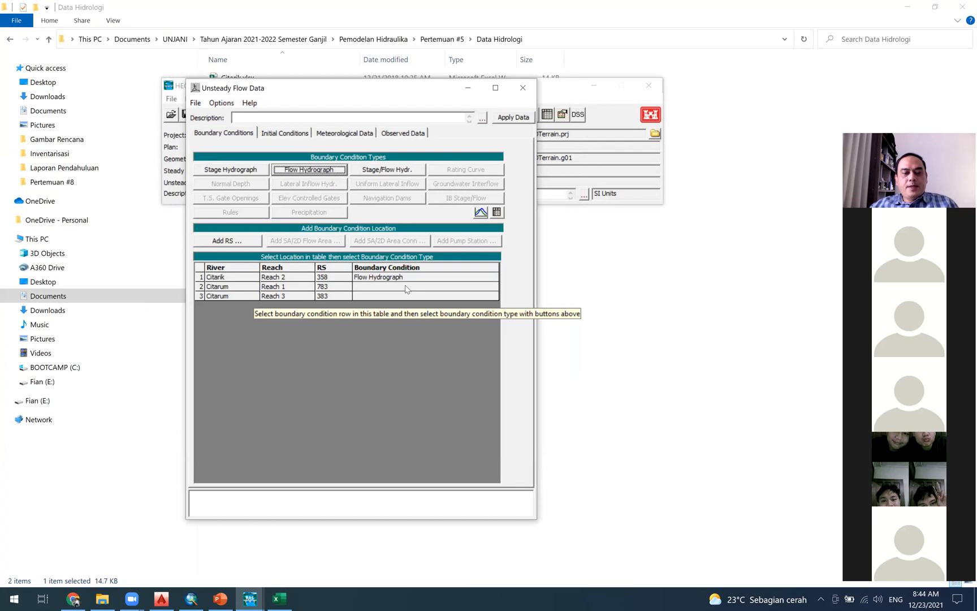
Assign a flow hydrograph to Citarum Reach 1 station 783 and fill it with the copied Citarum Hulu TR20 flows.
click(407, 281)
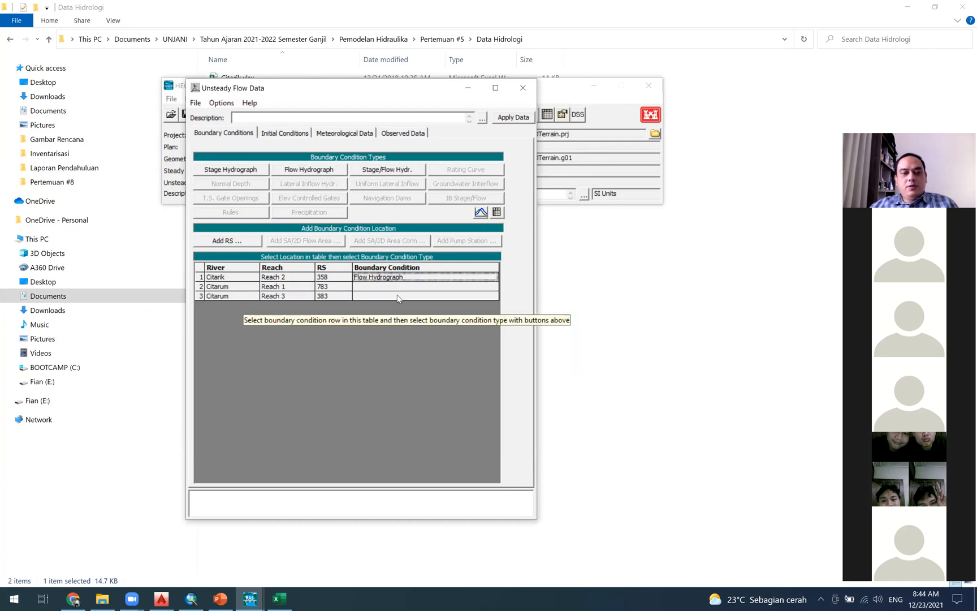
click(400, 288)
click(291, 171)
click(478, 234)
key(ctrl+v)
click(486, 438)
Open Citarik.xlsx from the Data Hidrologi folder and copy all its TR20 flow values.
click(102, 599)
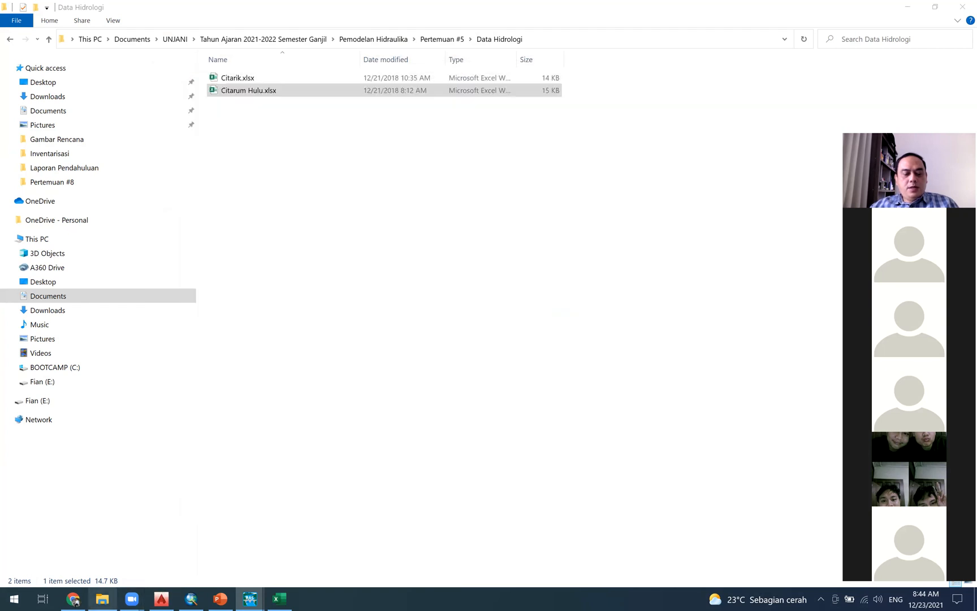
double_click(252, 78)
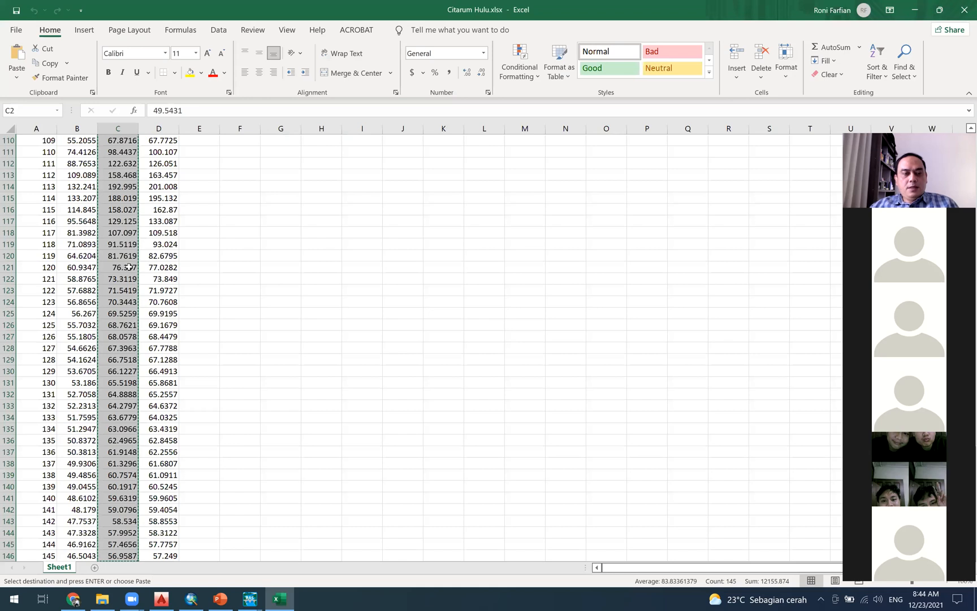
scroll(149, 268, up, 5)
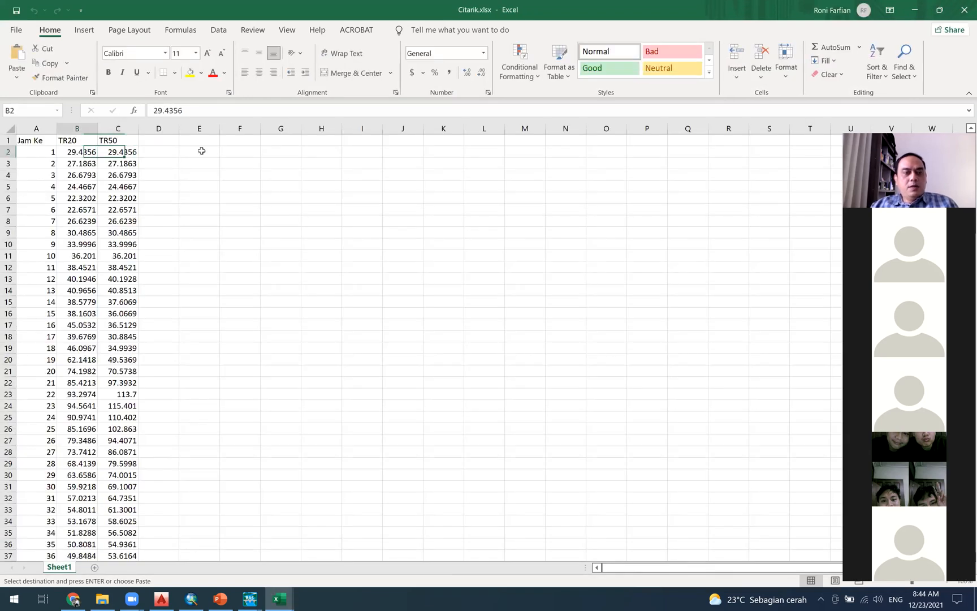
key(ctrl+shift+Down)
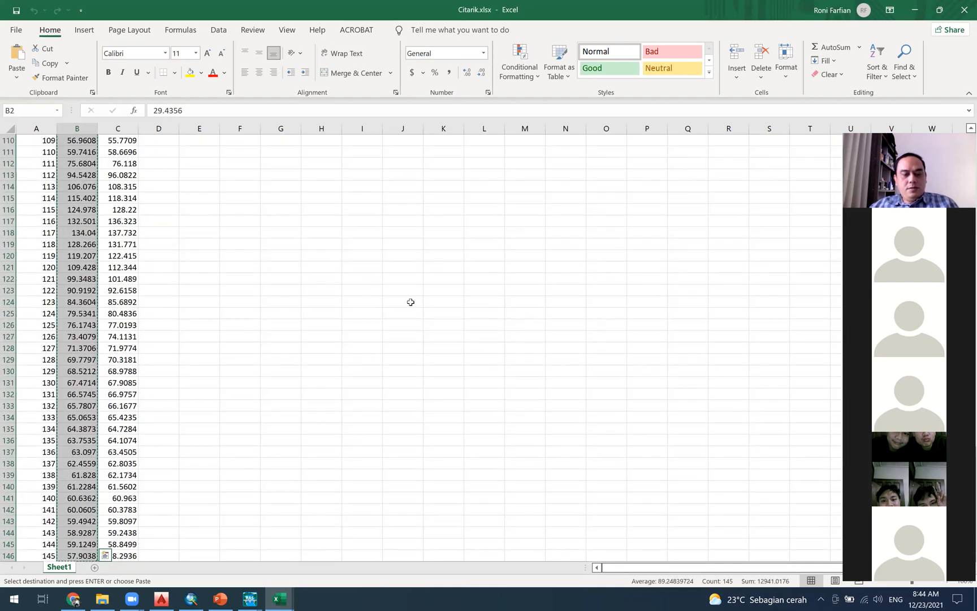
Switch back to HEC-RAS and replace the Citarik Reach 2 station 358 hydrograph flows with the copied Citarik TR20 values.
key(alt+Tab)
key(alt+Tab)
key(alt+Tab)
key(alt+Tab)
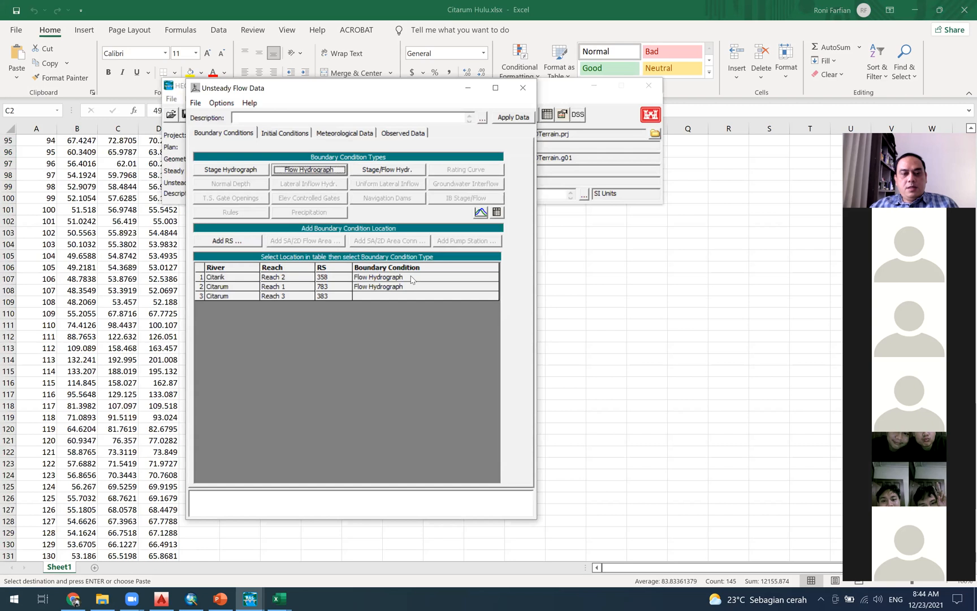
click(411, 278)
click(499, 233)
key(ctrl+v)
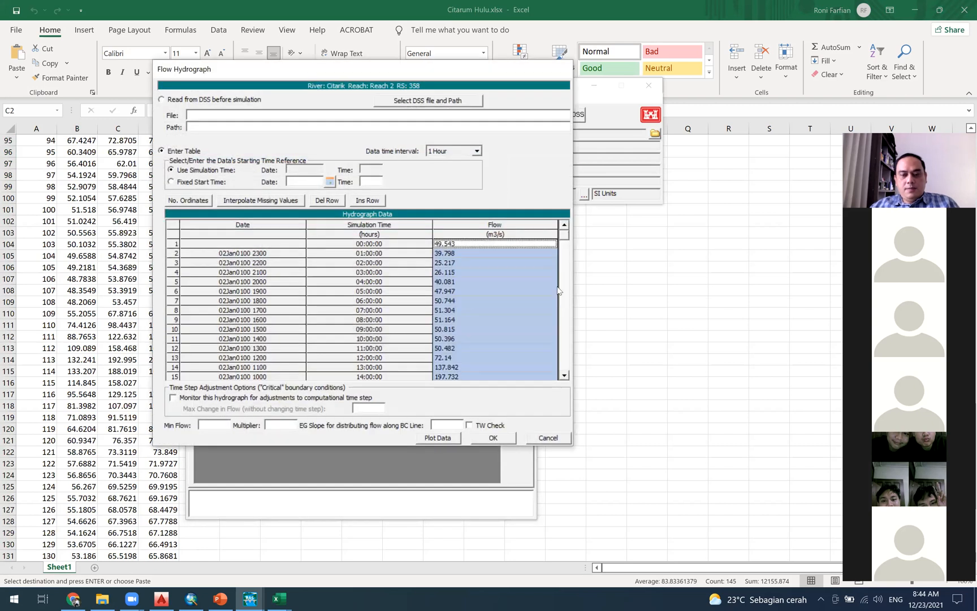
click(481, 439)
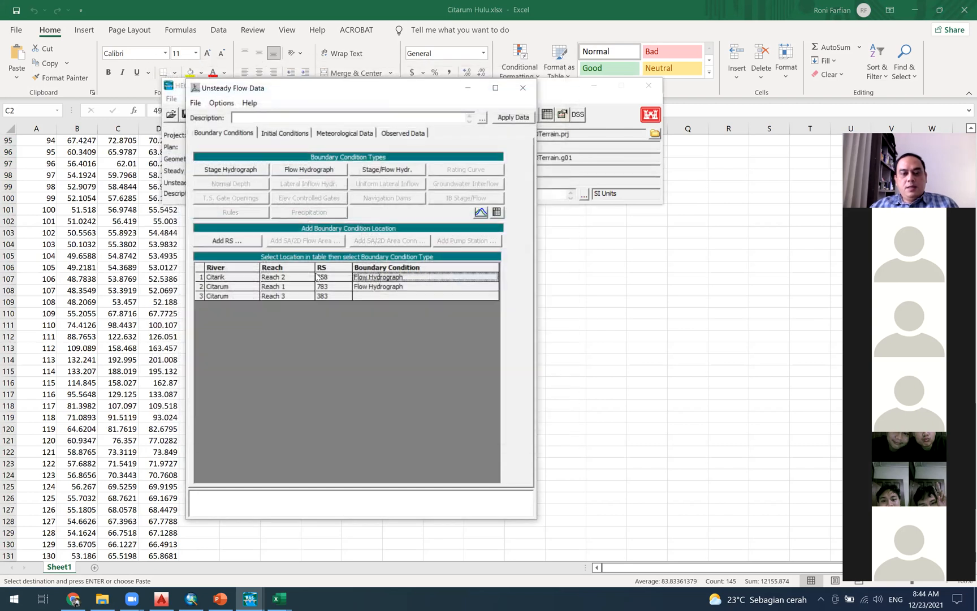
Assign a normal depth boundary with a friction slope of 0.002 to Citarum Reach 3 station 383.
click(367, 297)
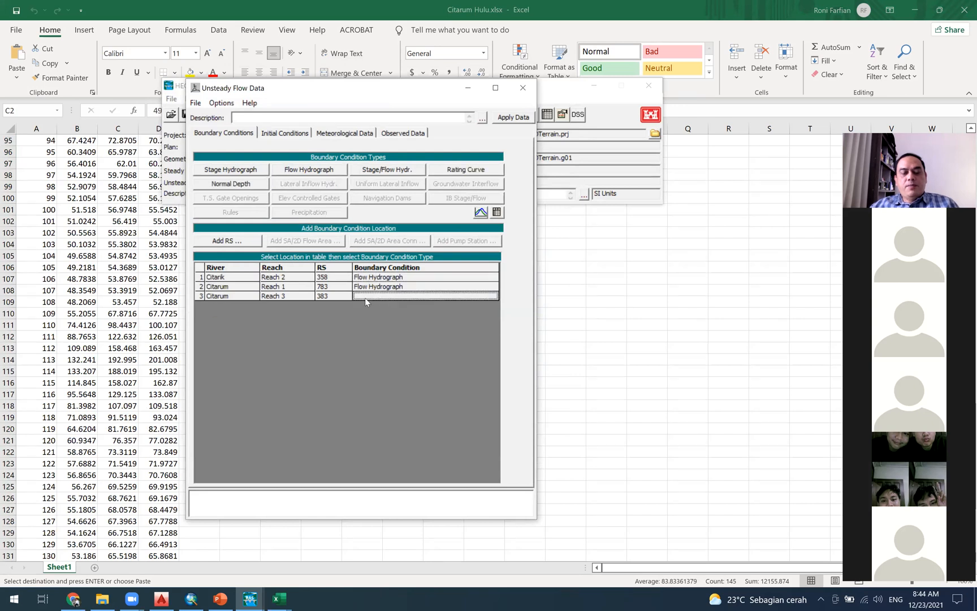
click(245, 184)
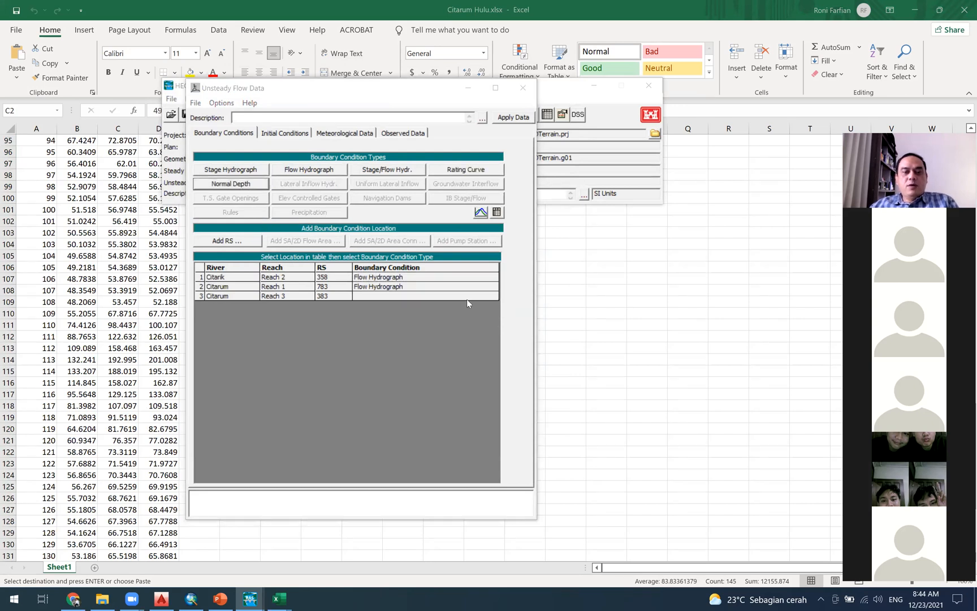
click(567, 289)
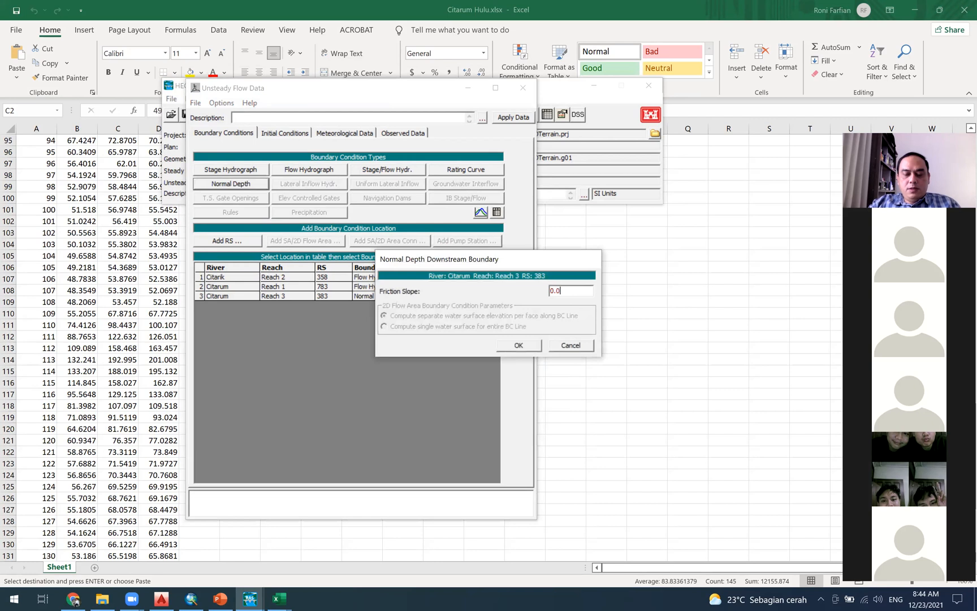
text(0.002)
click(519, 344)
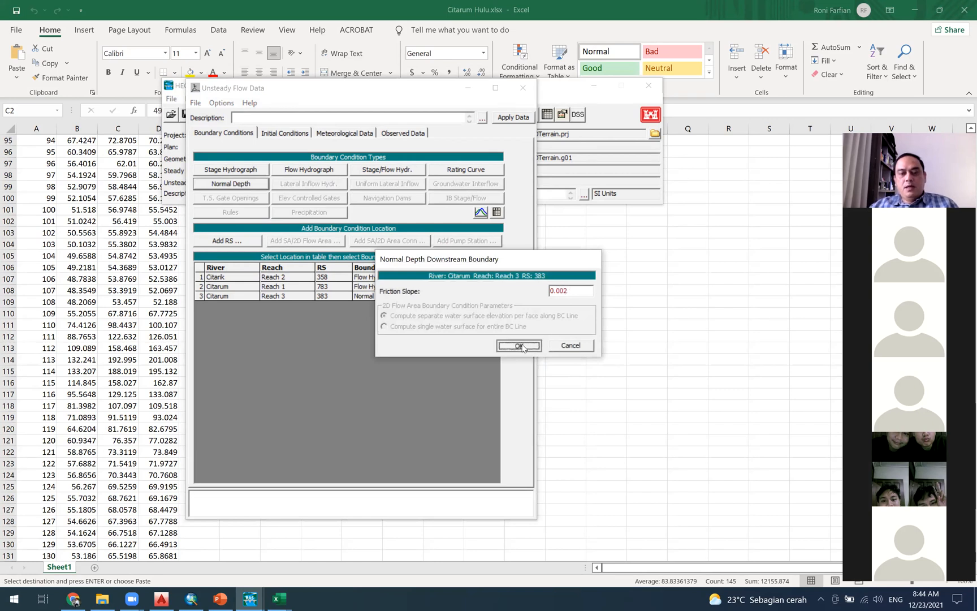
Save the unsteady flow data with the title BC_tr20 and close its editor.
click(196, 103)
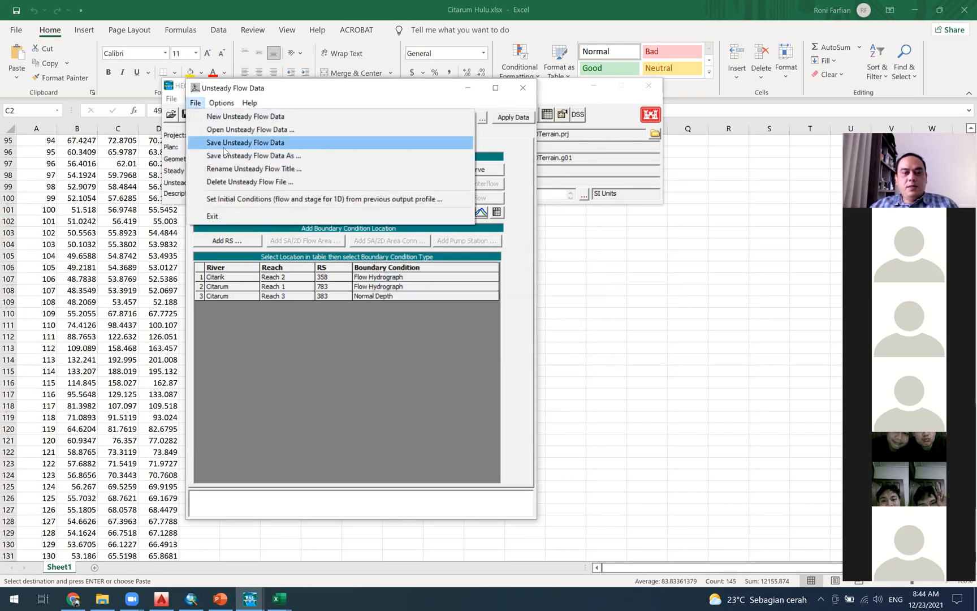
click(224, 148)
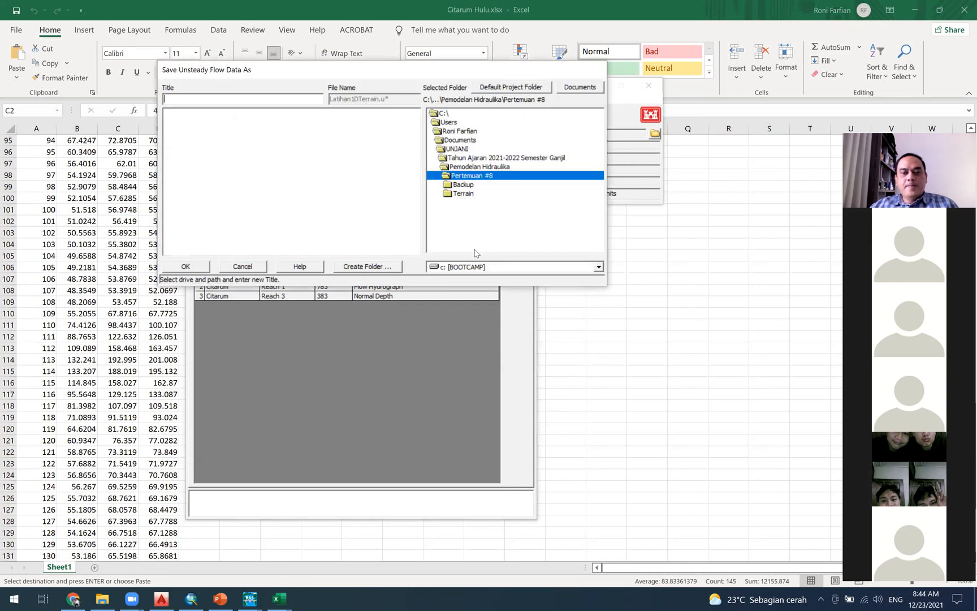
text(tr20)
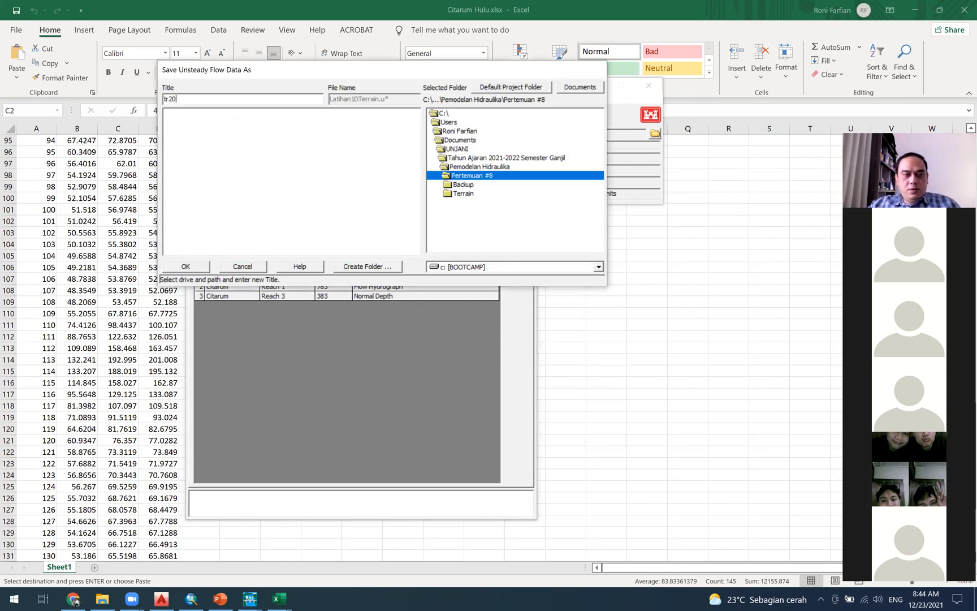
text(BC_)
click(198, 266)
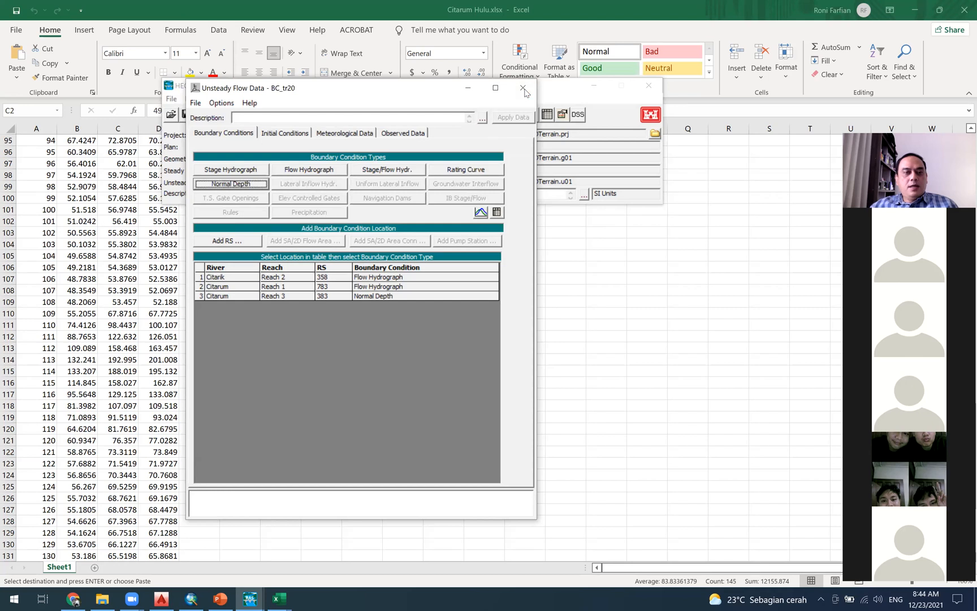
click(523, 88)
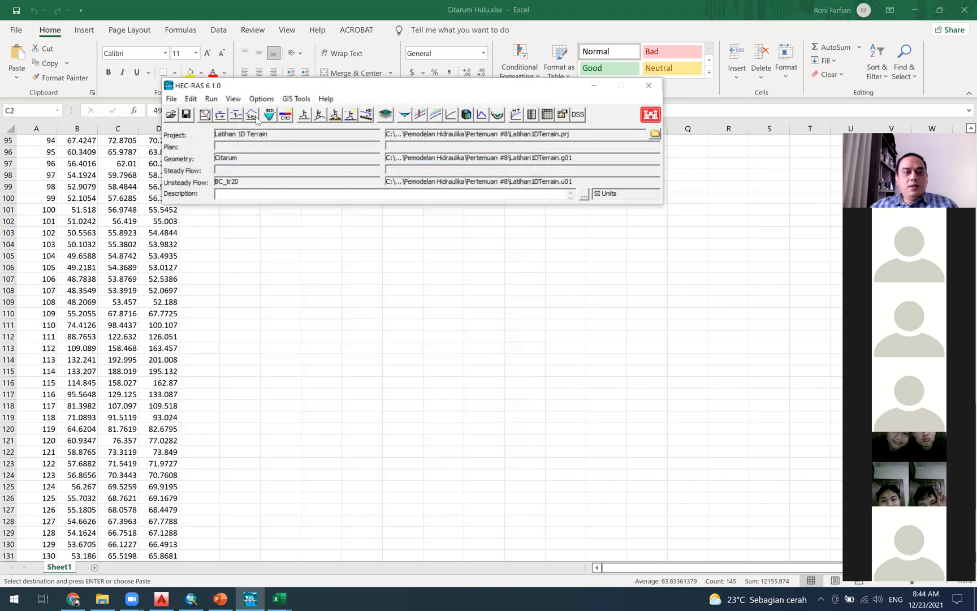
Open the unsteady flow analysis and enable the Geometry Preprocessor, Unsteady Flow Simulation and Post Processor.
click(211, 99)
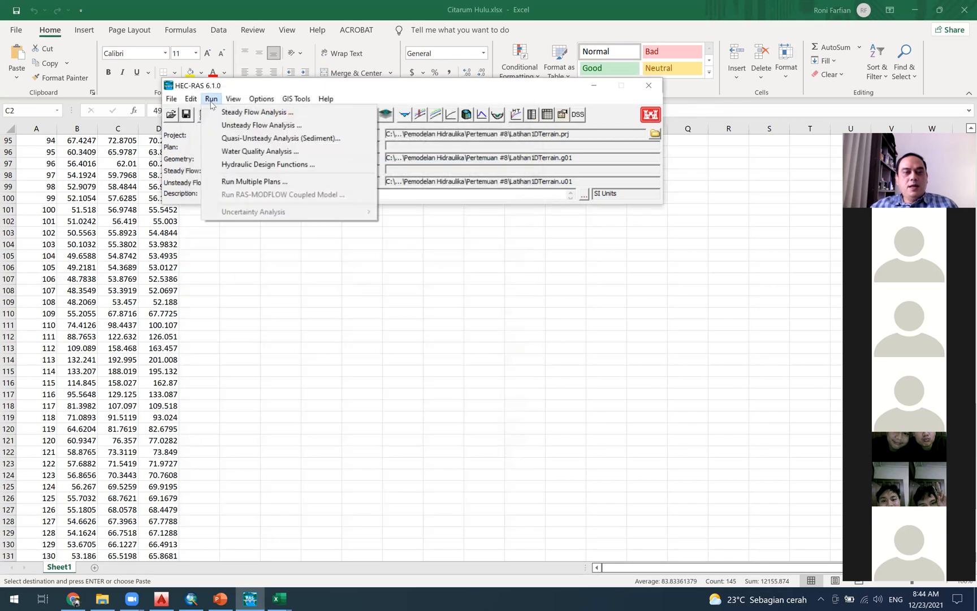
click(275, 127)
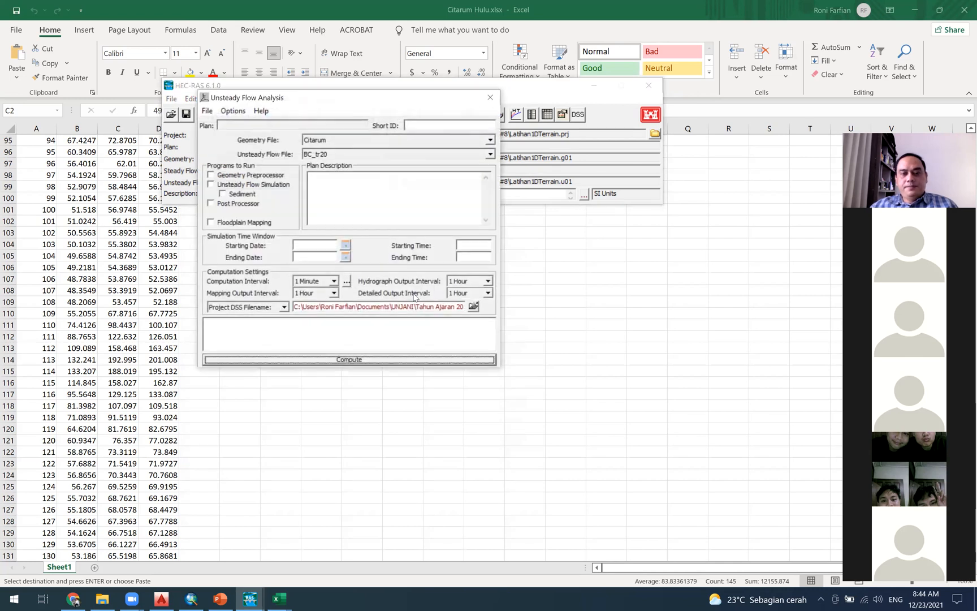
click(243, 177)
click(243, 187)
click(245, 205)
Set the simulation time window from 23DEC2021 at 0000 to 24DEC2021 at 0000.
click(345, 246)
click(337, 369)
click(370, 390)
click(345, 258)
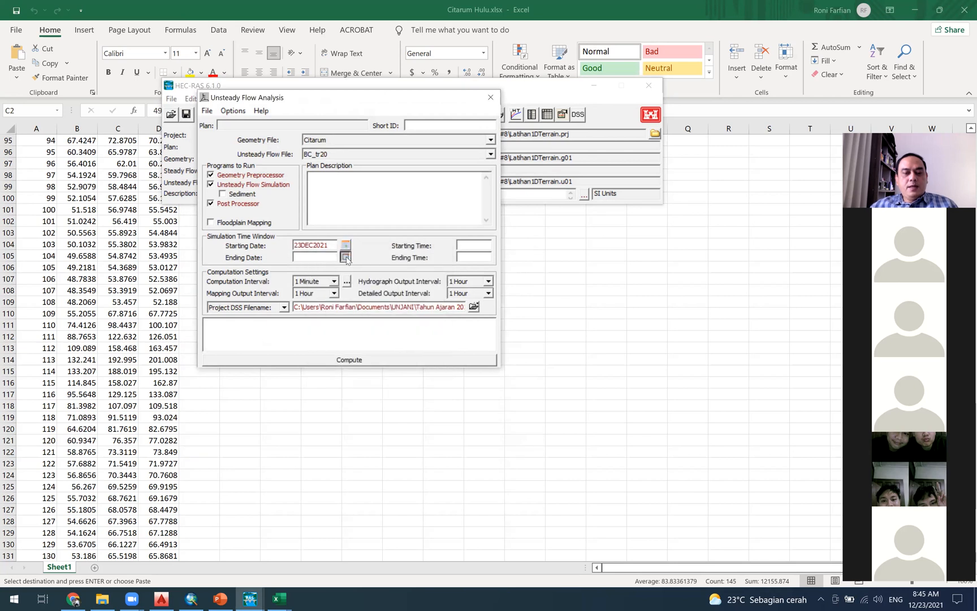
click(404, 353)
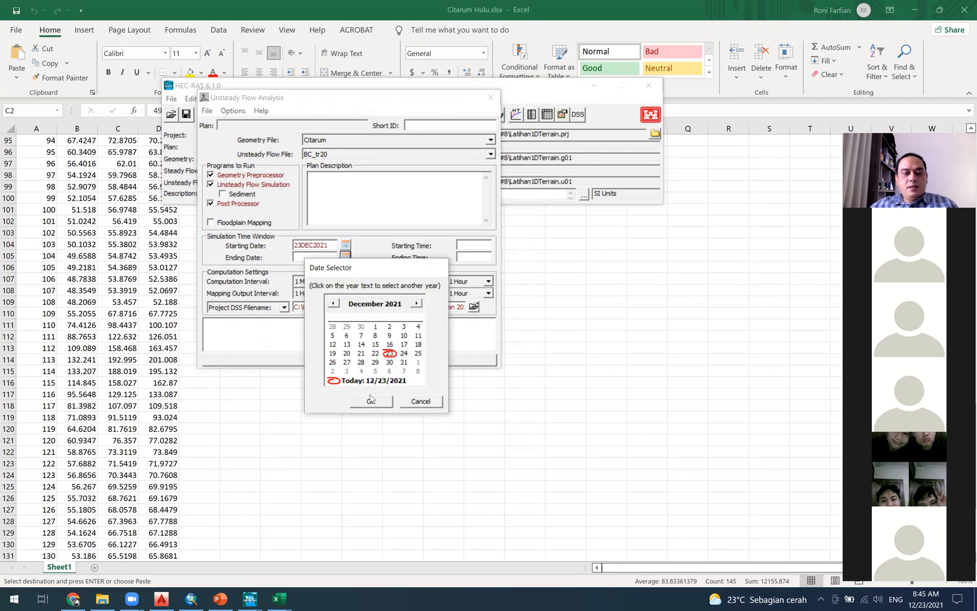
click(371, 401)
click(474, 246)
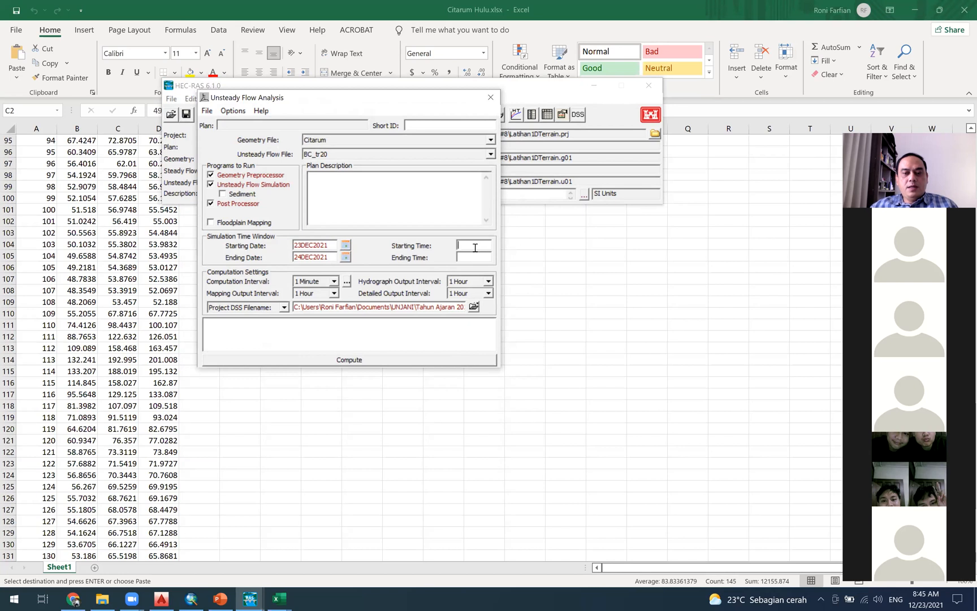
text(0000)
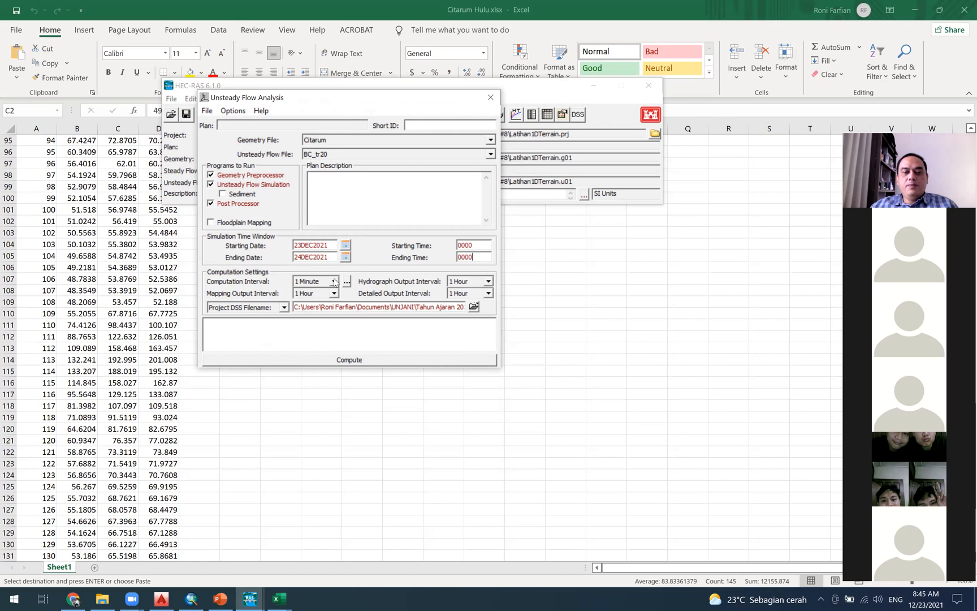
Save the plan with the title Plan_TR20 and the short identifier Tr20.
click(207, 111)
click(252, 164)
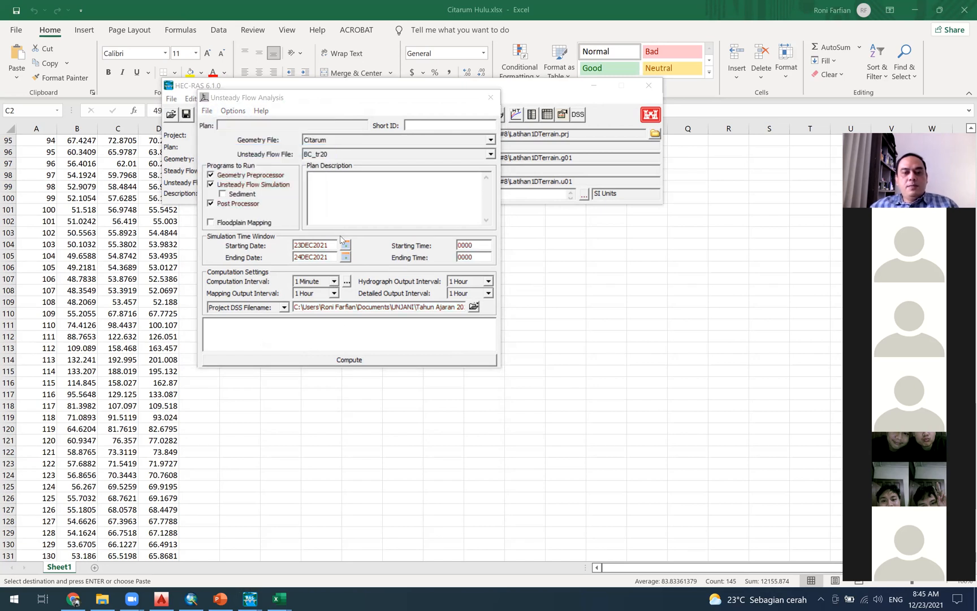
text(Plan_TR20)
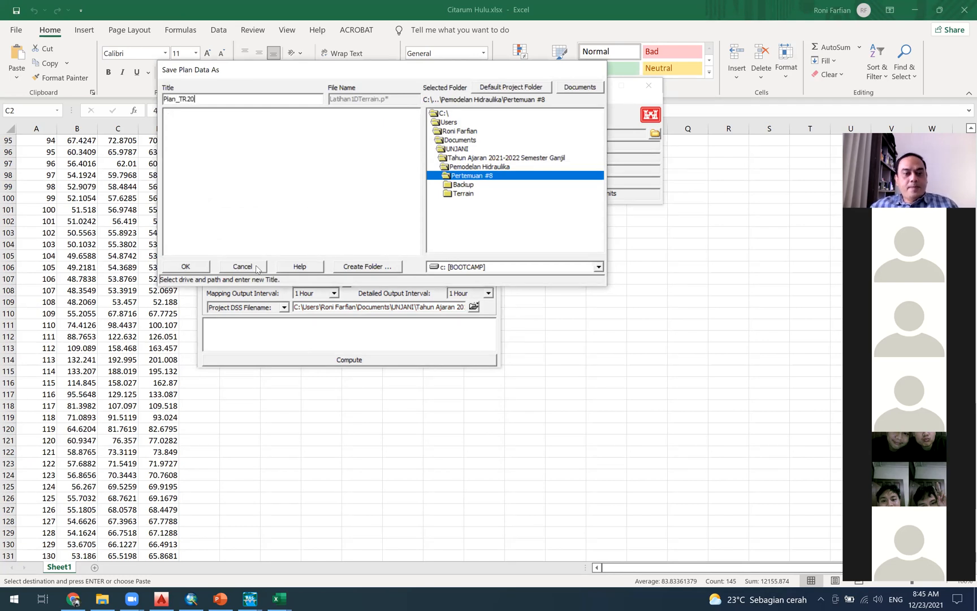
click(186, 267)
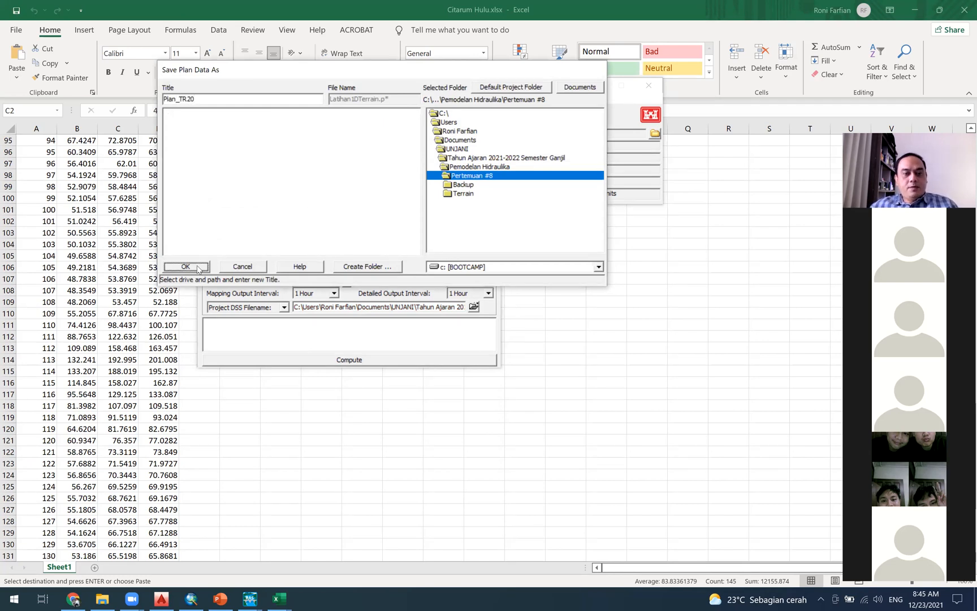
text(Tr20)
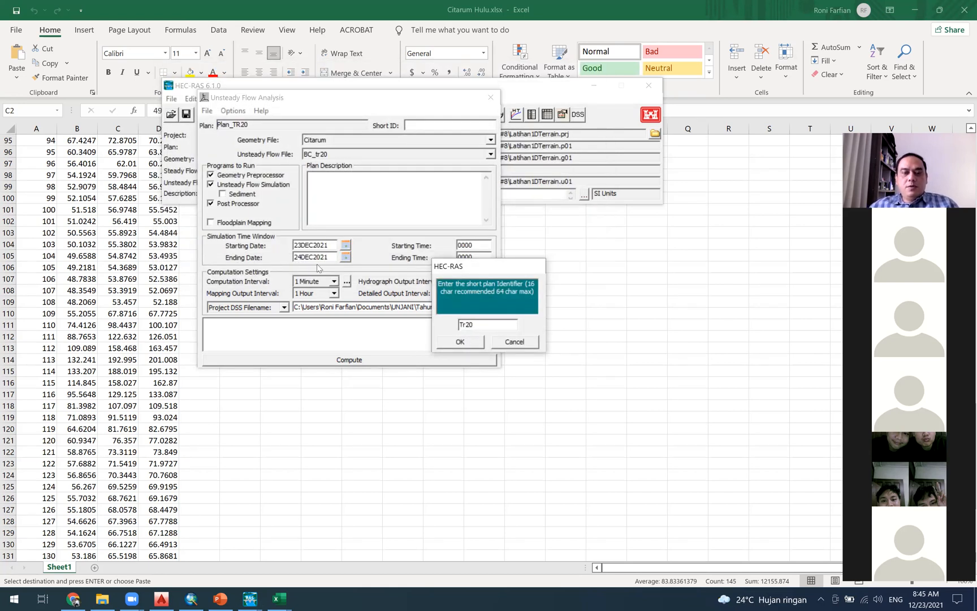
key(Return)
click(207, 110)
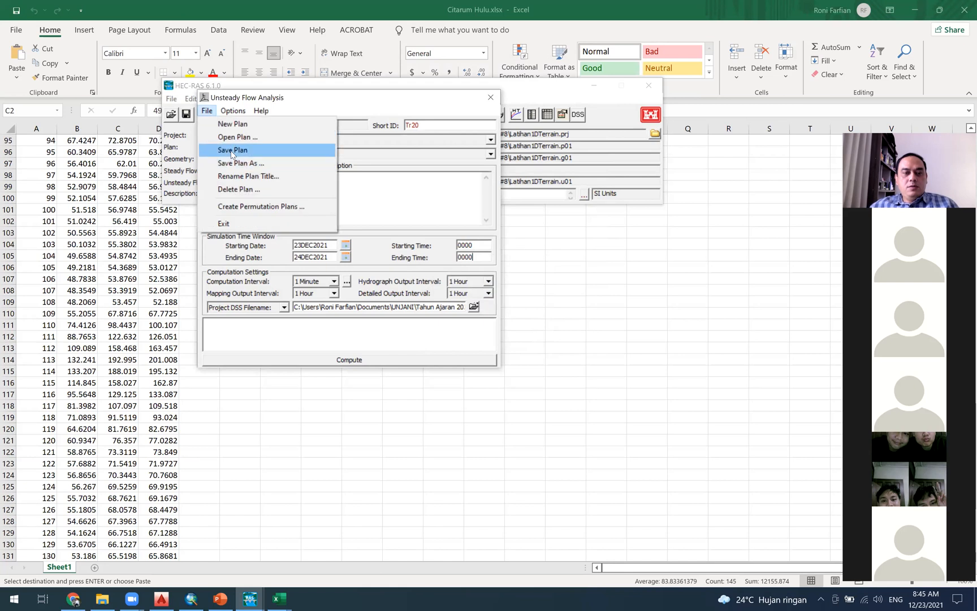
click(232, 150)
Compute the TR20 plan, close the error report and move the analysis window clear of the main window's tools.
click(331, 359)
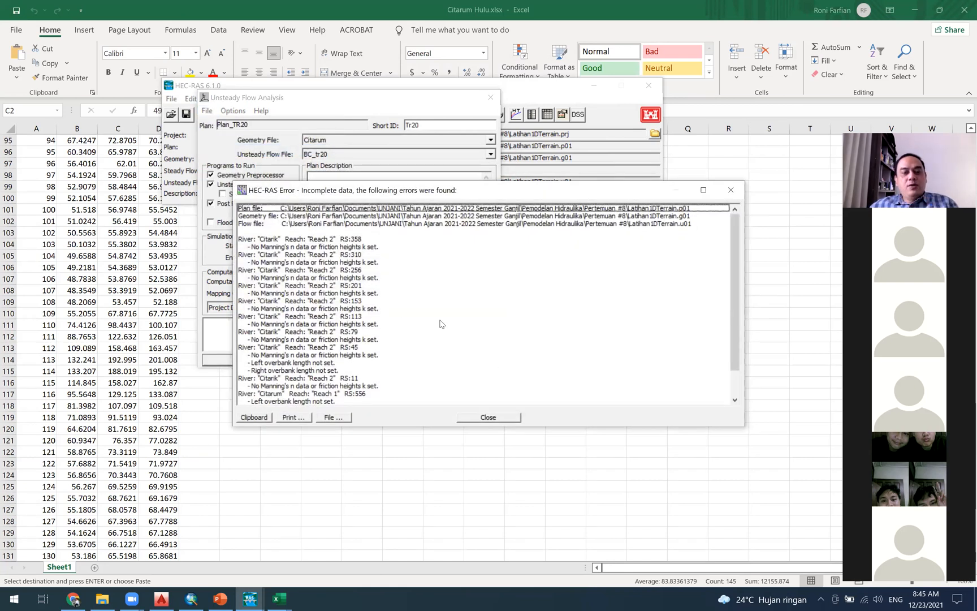
click(486, 419)
drag(299, 106, 373, 163)
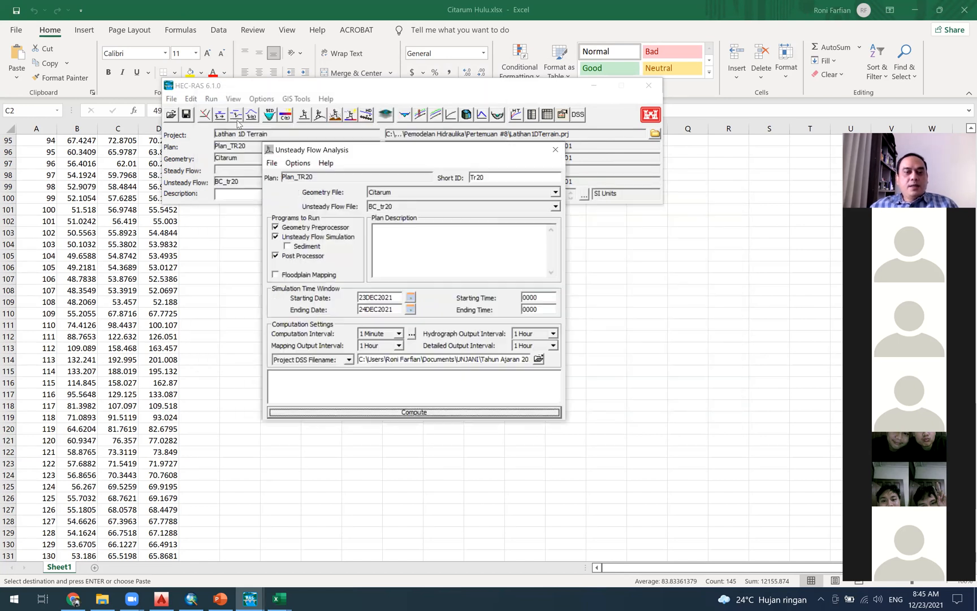
Open the geometry's Manning's n table for all rivers and set the whole n #1 column to 0.025.
click(203, 116)
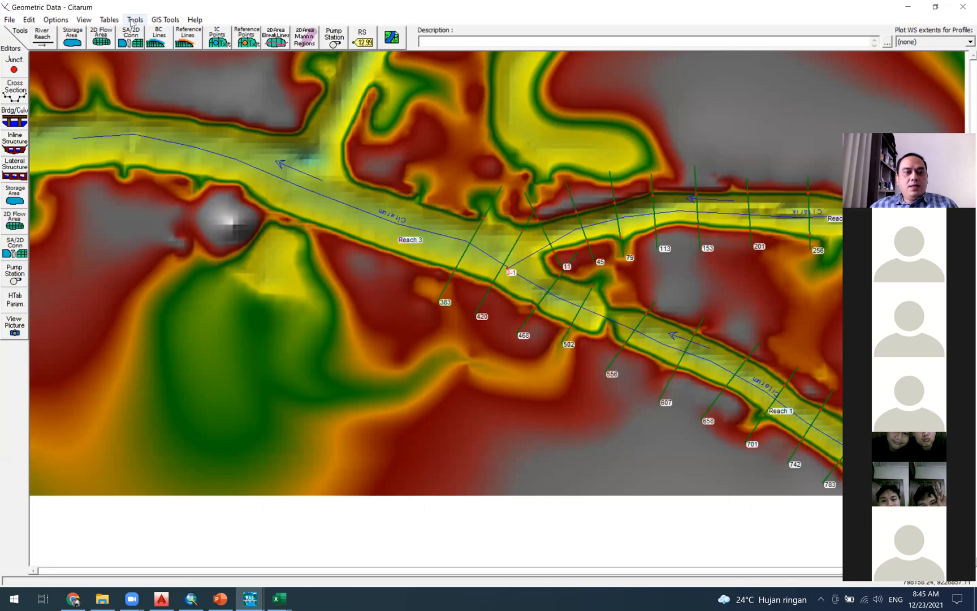
click(109, 20)
click(130, 33)
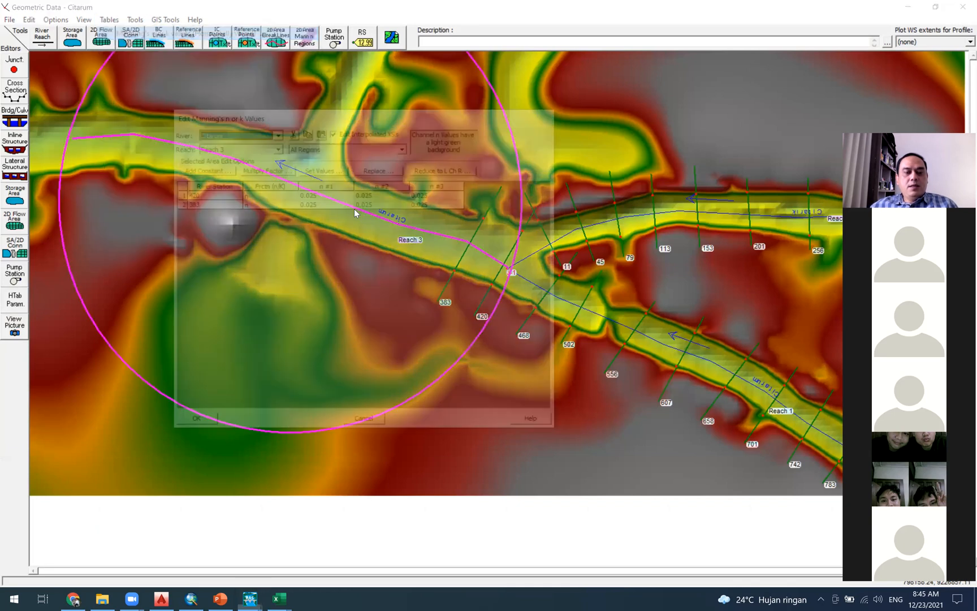
click(278, 134)
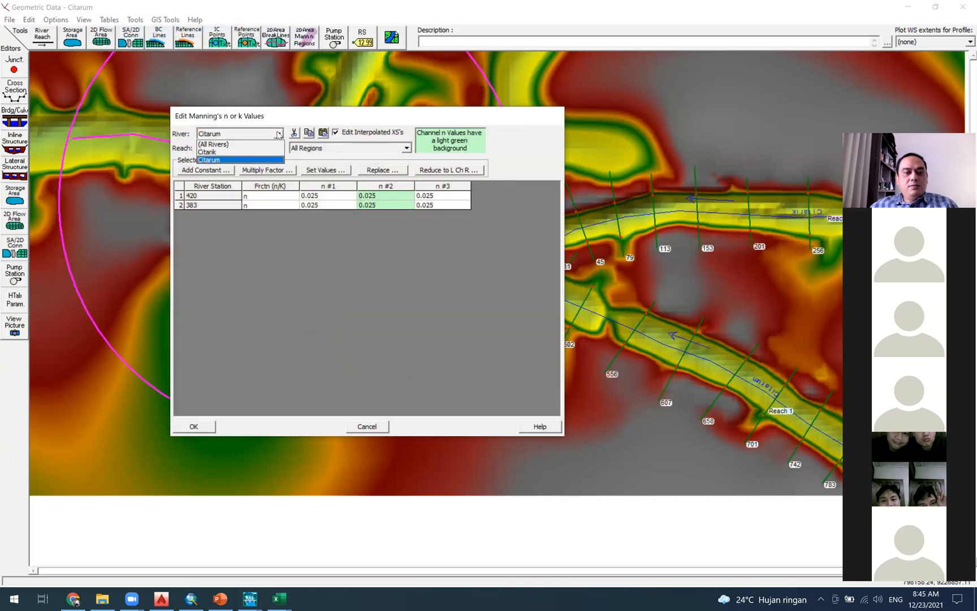
click(263, 143)
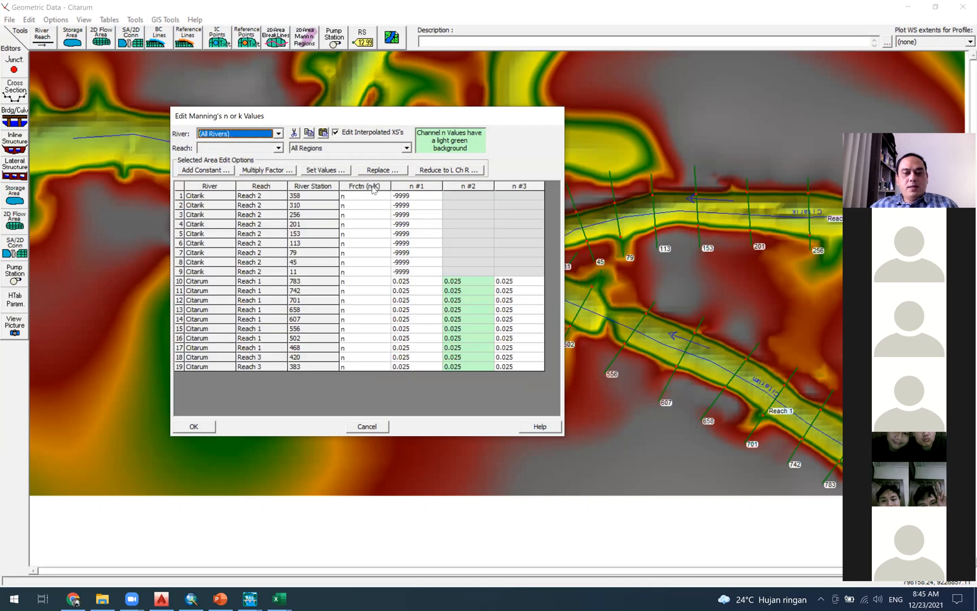
click(426, 187)
click(338, 171)
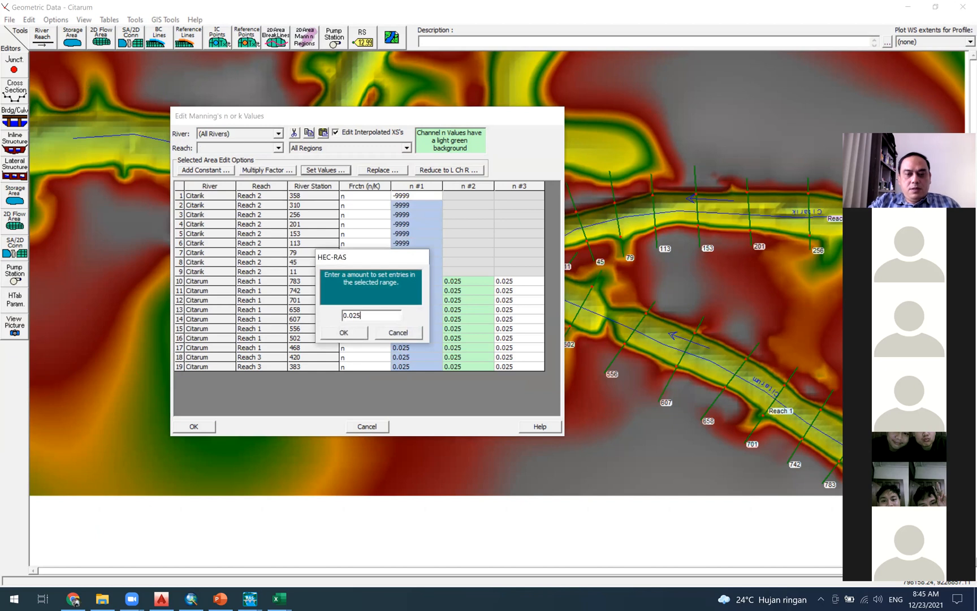
text(25)
key(Return)
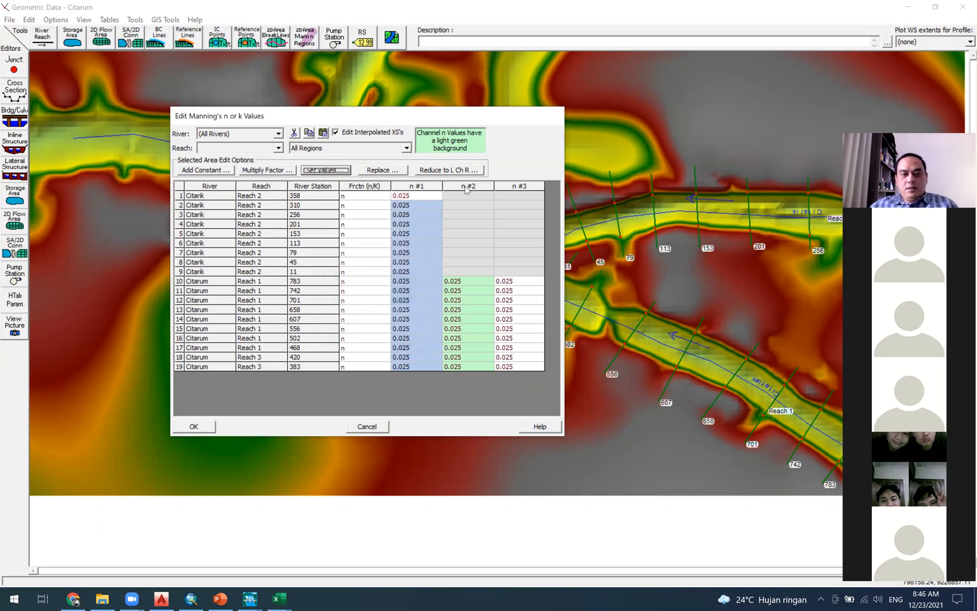
Try to set the whole n #2 column to 0.025 for all rivers.
click(467, 187)
text(0.025)
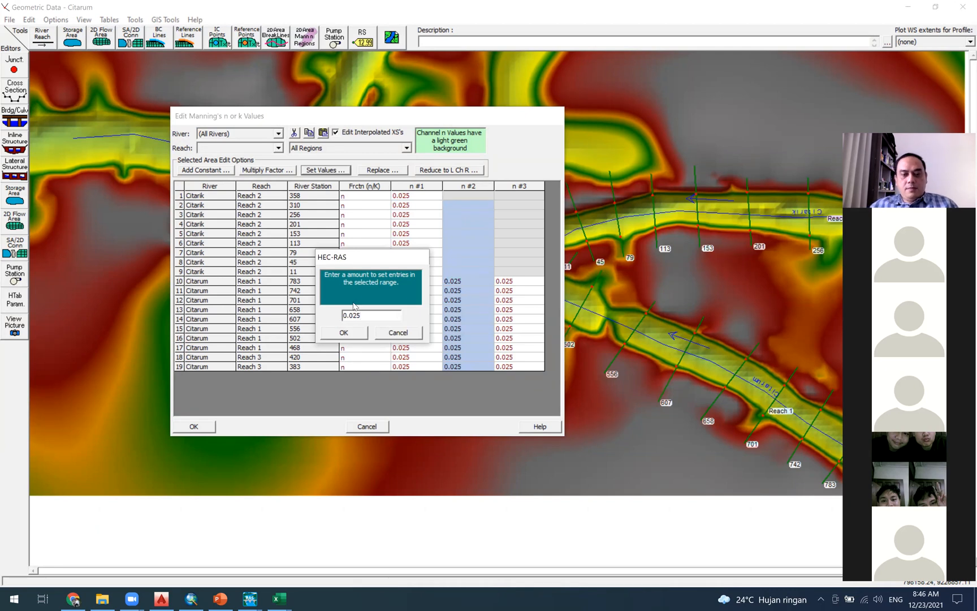
click(350, 335)
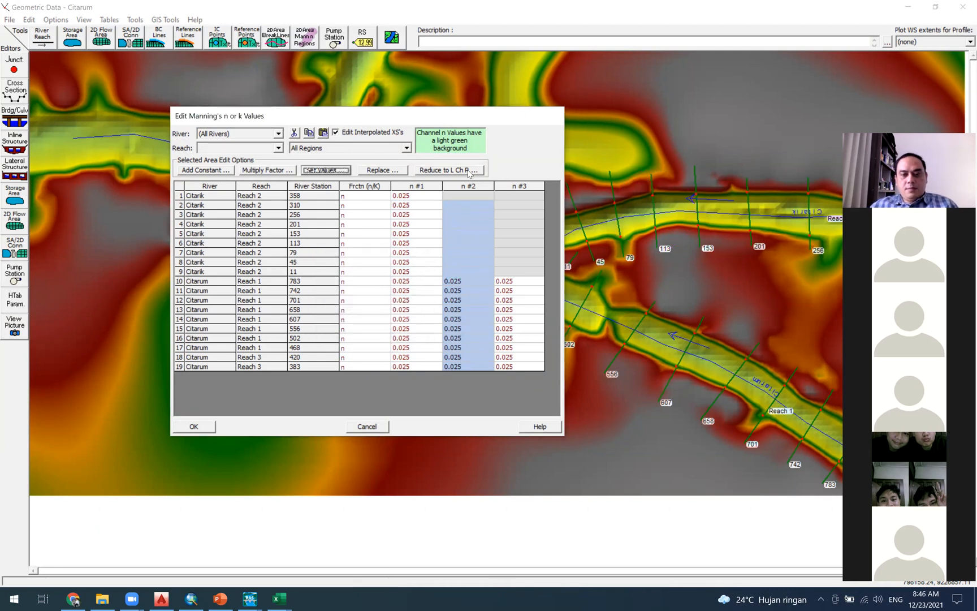
Reduce the Manning's n values of all cross sections to left overbank, channel and right overbank, and accept the table.
click(468, 170)
click(532, 341)
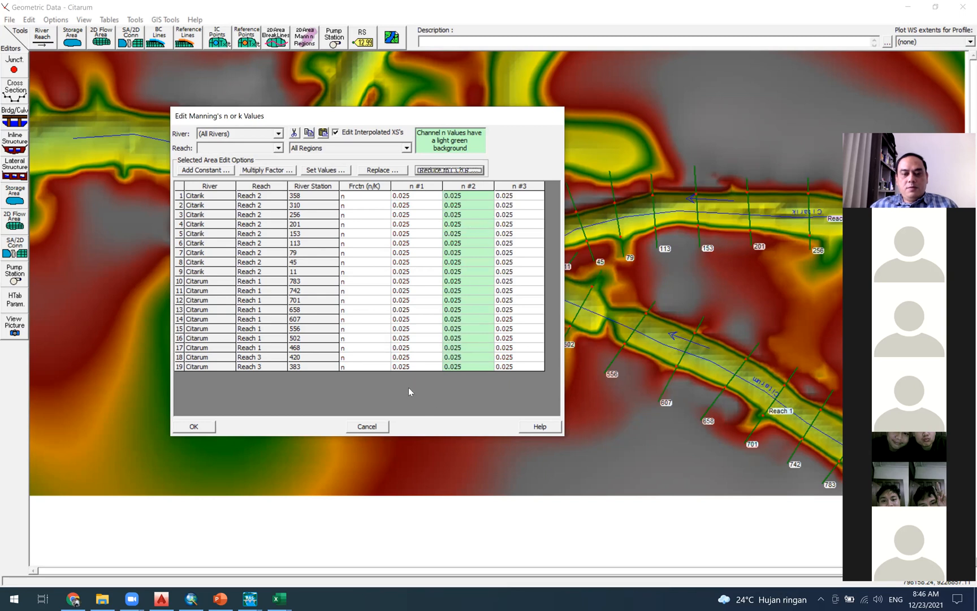
click(194, 428)
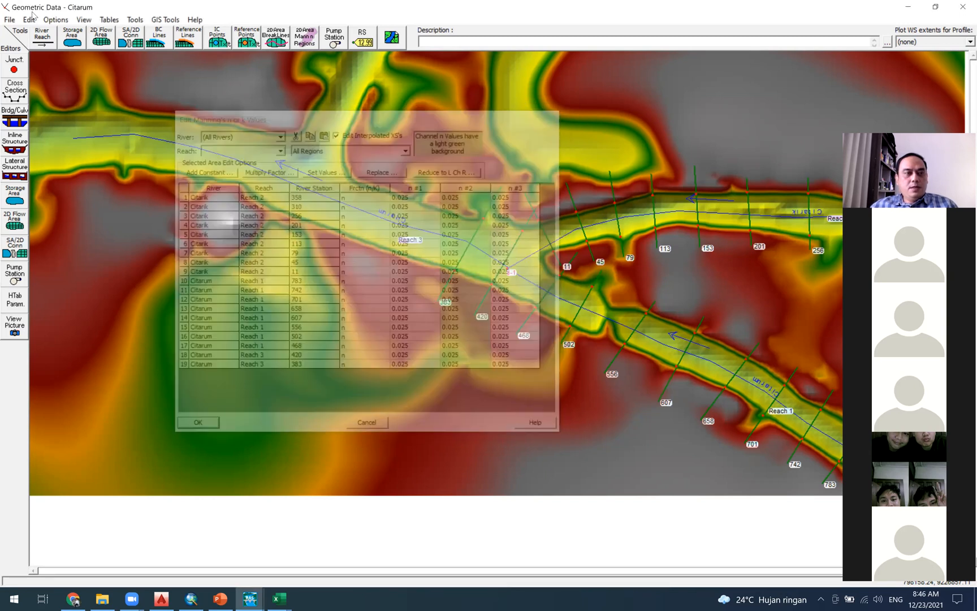
Save the geometry data and compute the TR20 plan again.
click(9, 20)
click(32, 61)
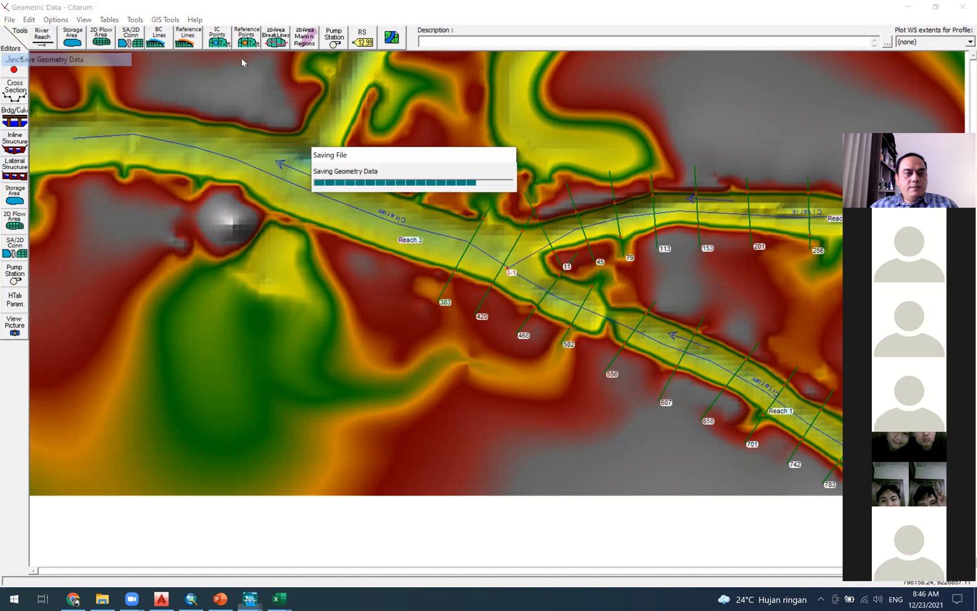
double_click(347, 11)
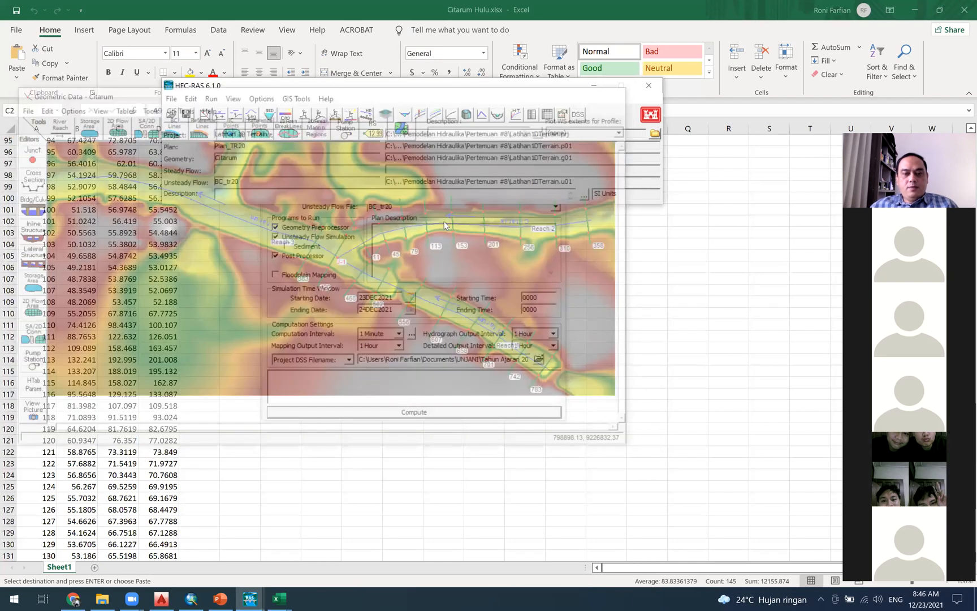
click(433, 408)
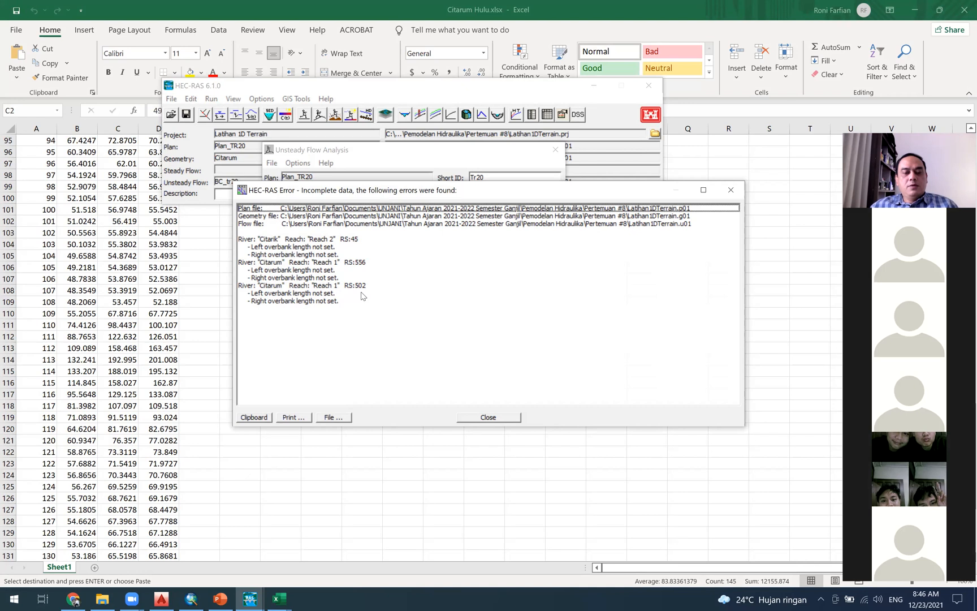
Place the error report beside the geometry and open the cross section data for Citarik Reach 2 station 45.
click(205, 115)
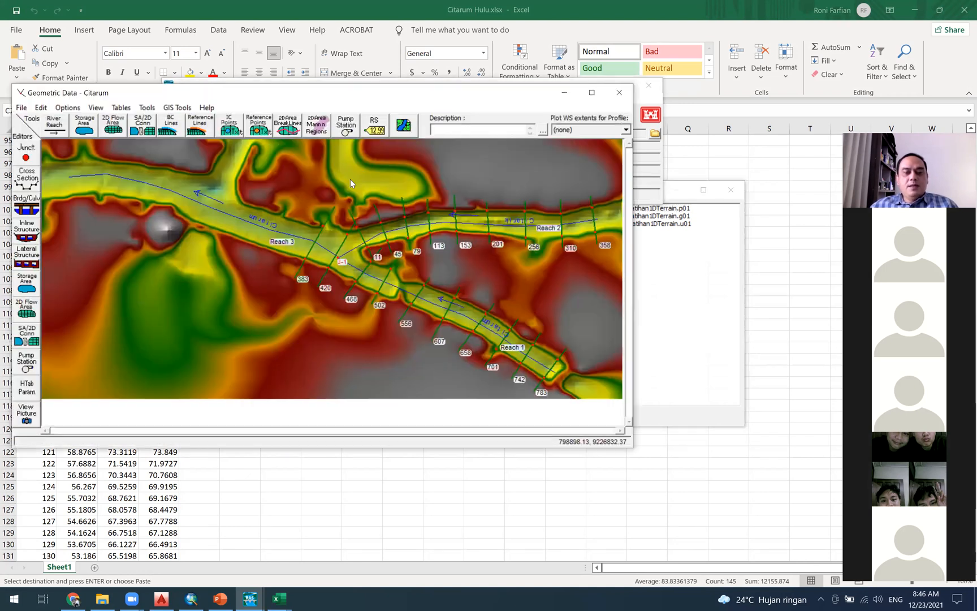
click(679, 192)
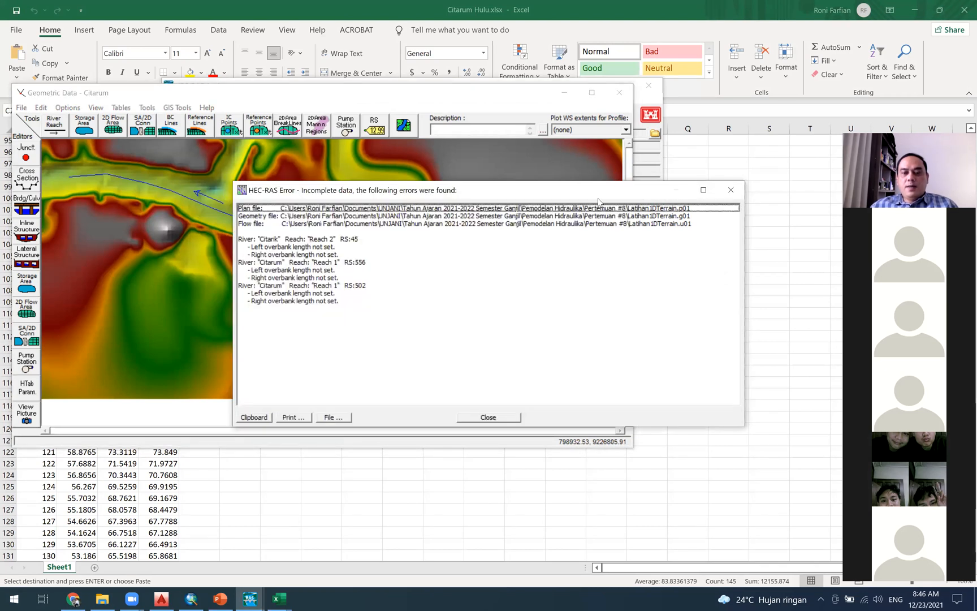
drag(598, 199, 786, 118)
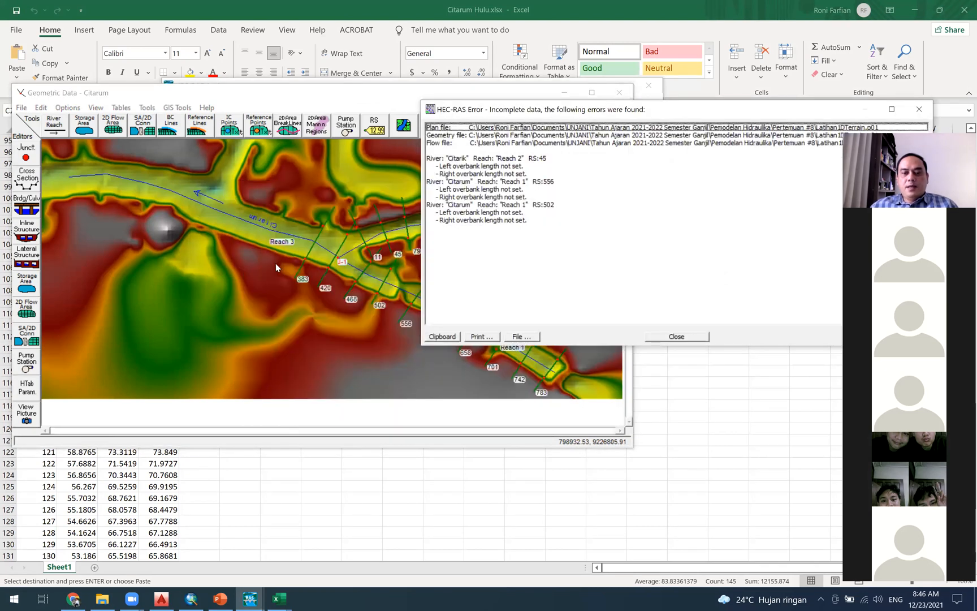
click(267, 96)
click(27, 179)
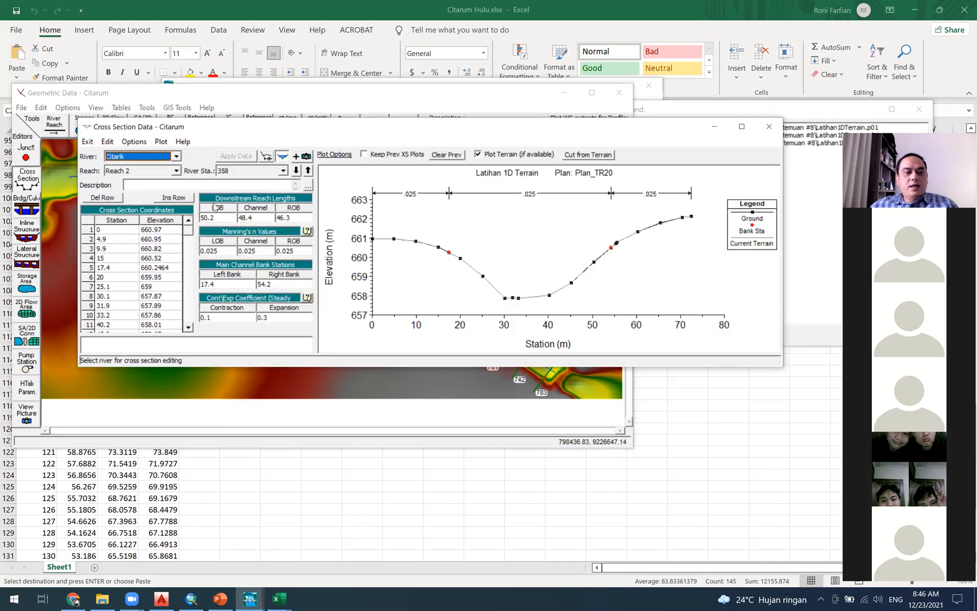
click(282, 171)
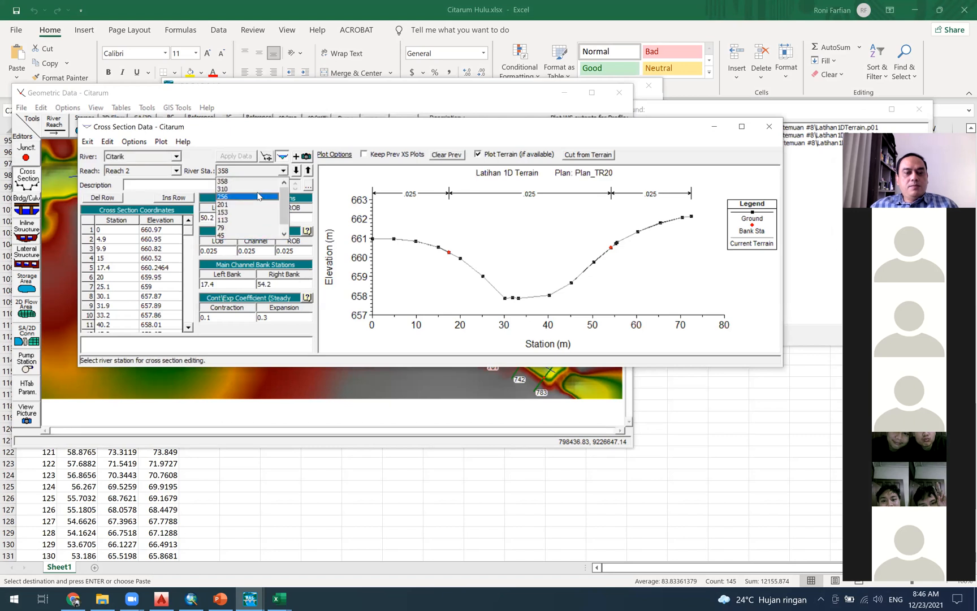
click(238, 237)
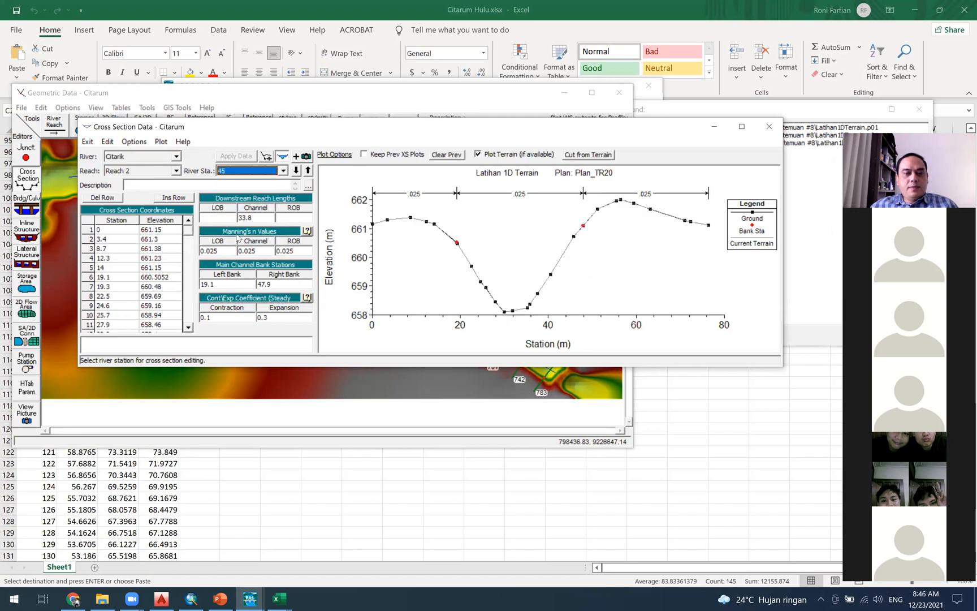
Set the left and right overbank downstream reach lengths of Citarik Reach 2 station 45 to 33.8 m.
click(211, 220)
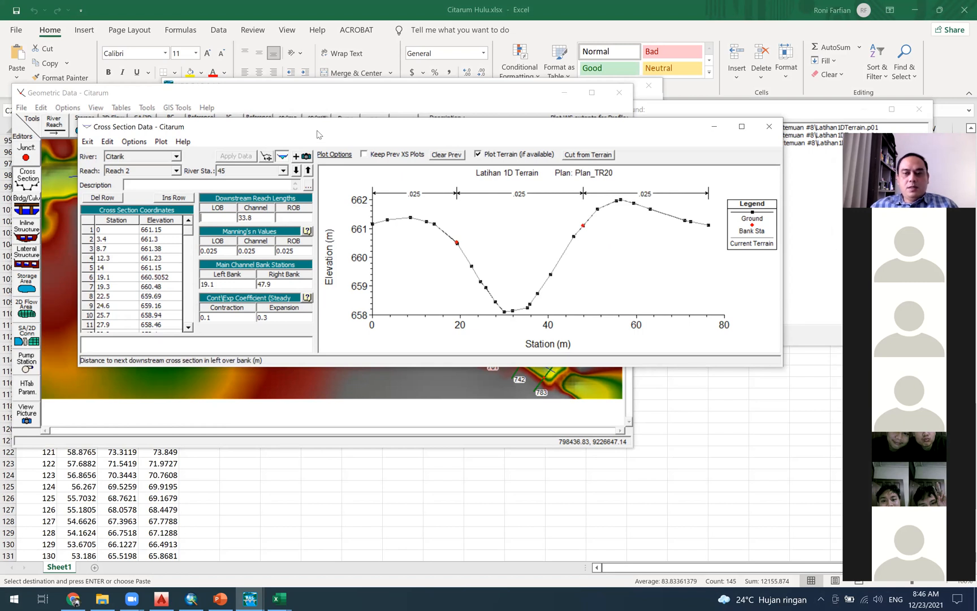
drag(317, 134, 351, 247)
click(673, 176)
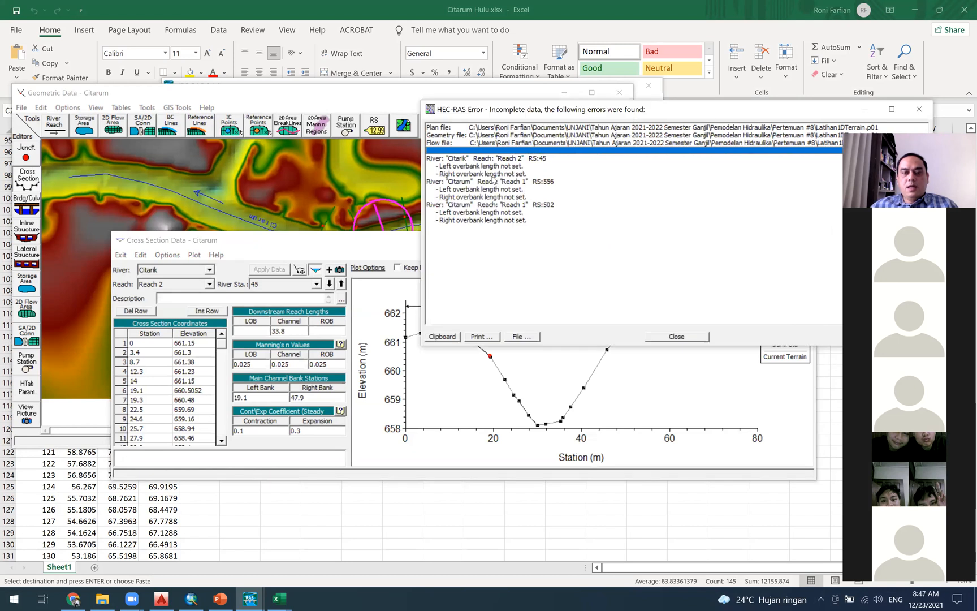
click(368, 247)
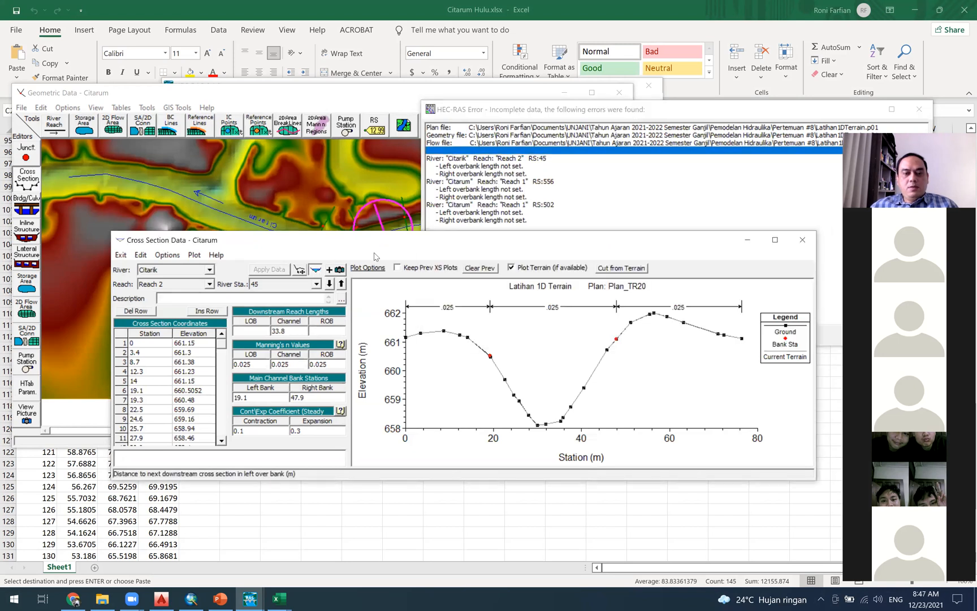
drag(374, 244, 357, 297)
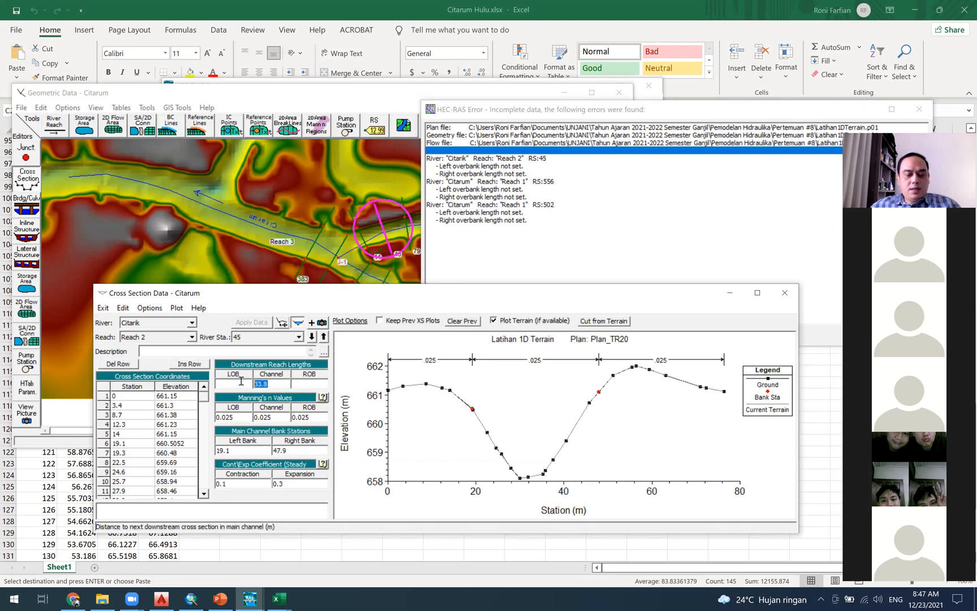
text(33.8)
click(316, 384)
text(33.8)
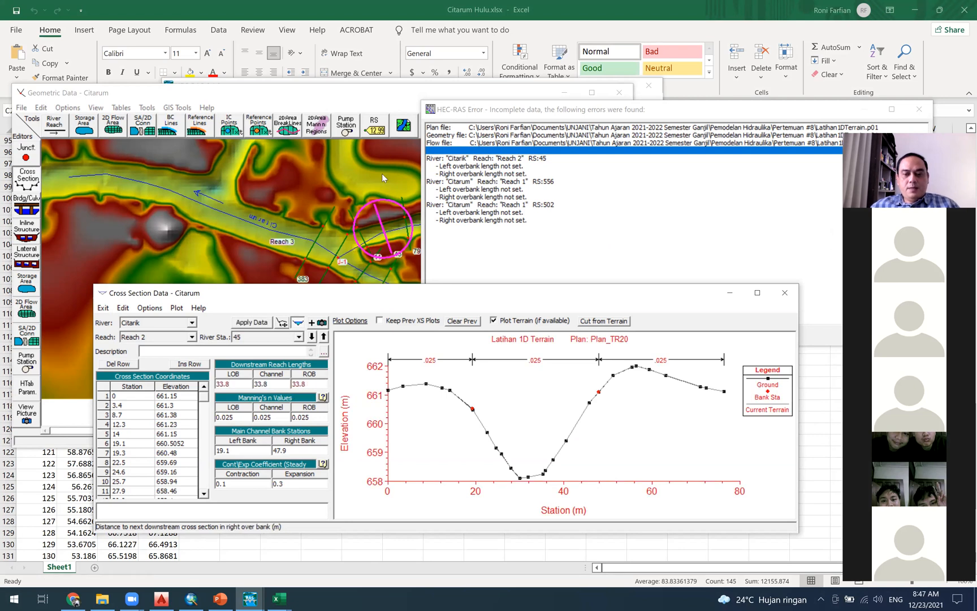
Apply the Citarik station 45 data and switch the cross section editor to Citarum Reach 1 station 556.
drag(386, 293, 381, 153)
click(256, 185)
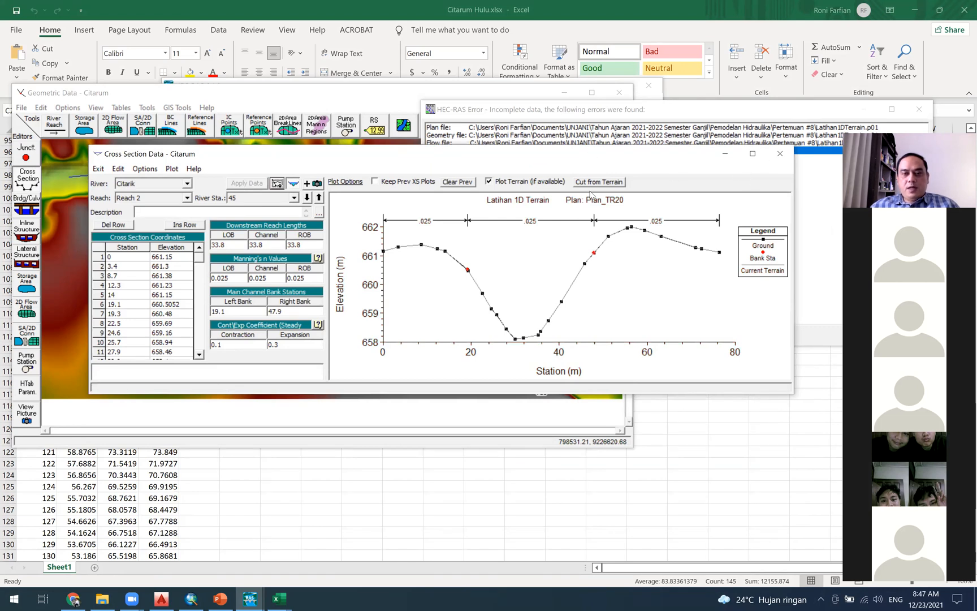
drag(535, 154, 549, 159)
click(201, 188)
click(171, 208)
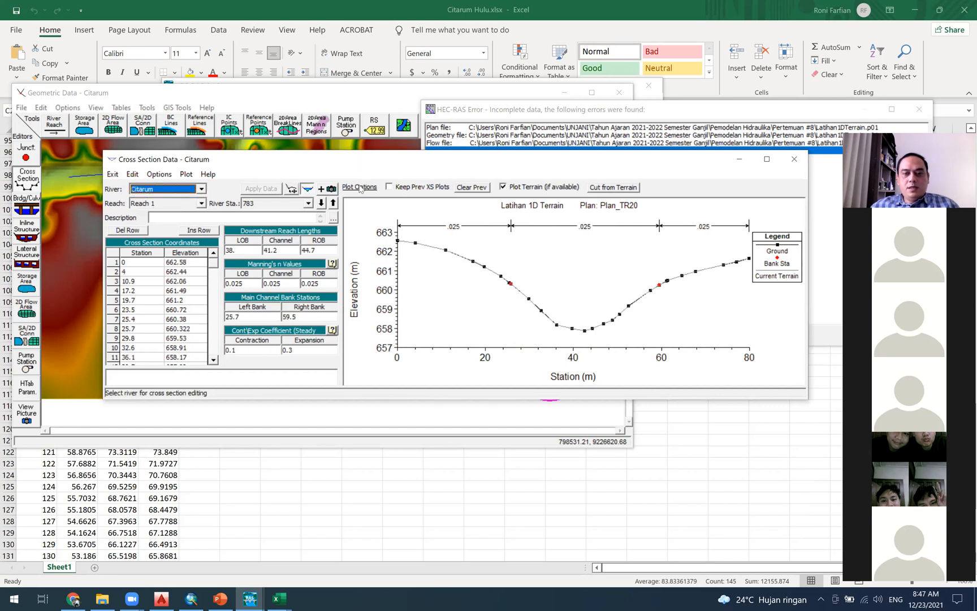
drag(360, 165, 372, 173)
click(320, 211)
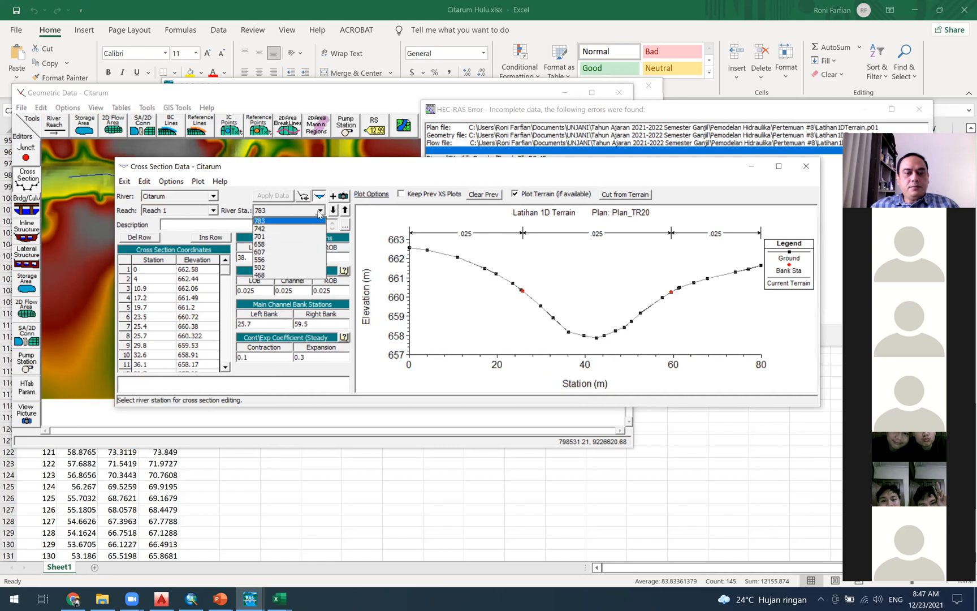
click(277, 261)
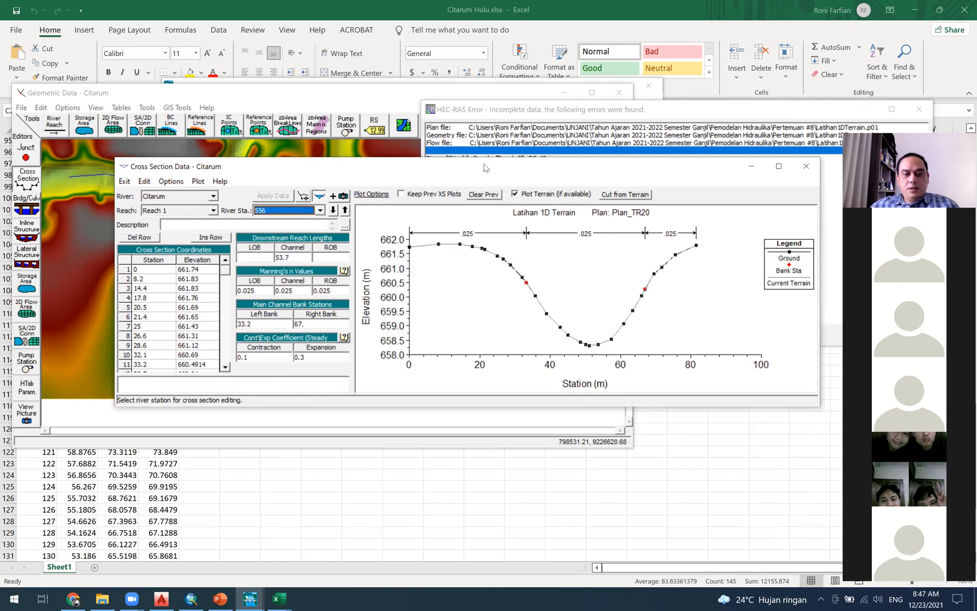
Set the left and right overbank downstream reach lengths of Citarum Reach 1 station 556 to 53.7 m and apply the data.
drag(475, 169, 461, 367)
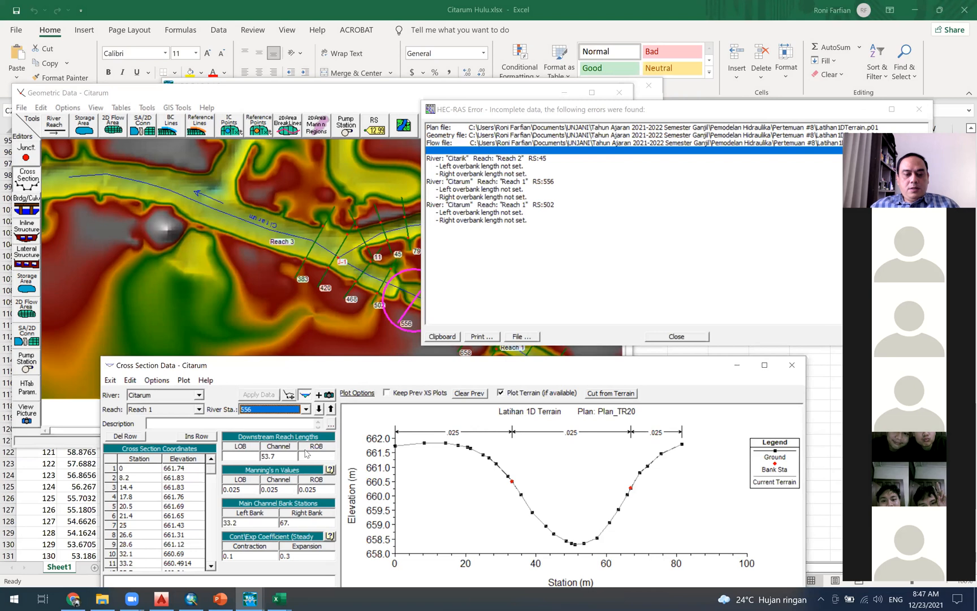
click(285, 455)
key(ctrl+c)
click(244, 457)
key(ctrl+v)
key(ctrl+v)
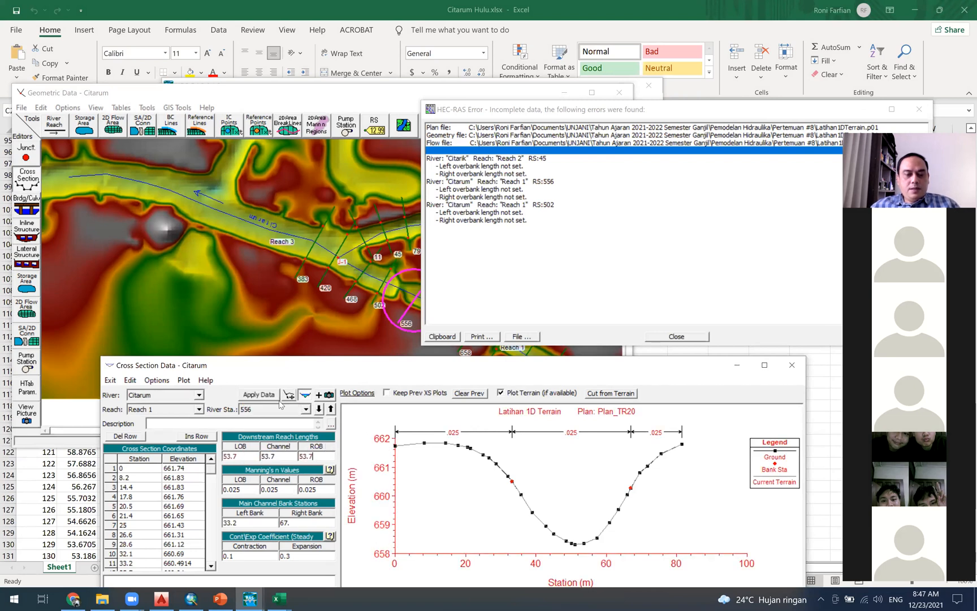
click(269, 396)
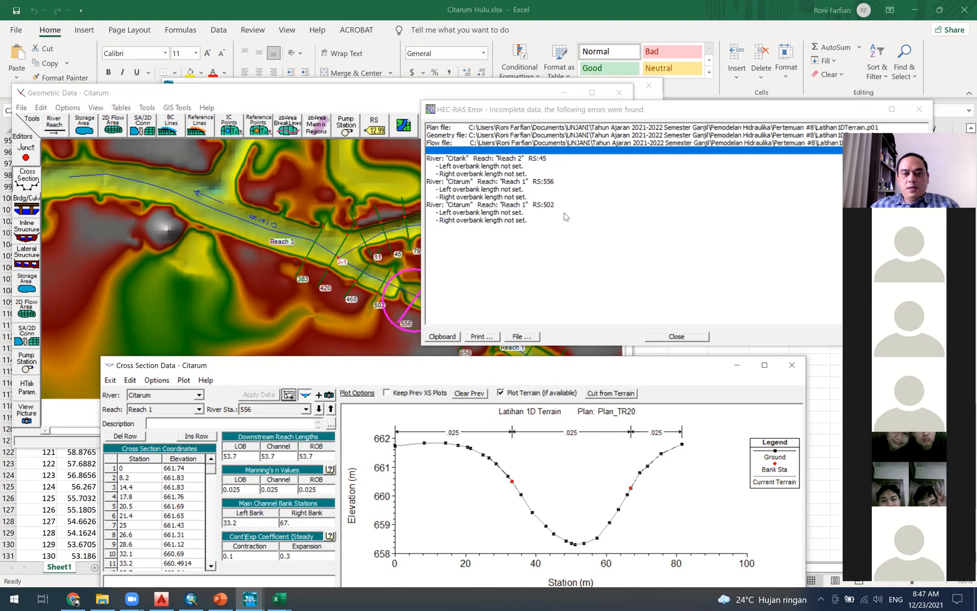
Set the left and right overbank downstream reach lengths of Citarum Reach 1 station 502 to 33.7 m and apply the data.
drag(308, 365, 310, 264)
click(291, 309)
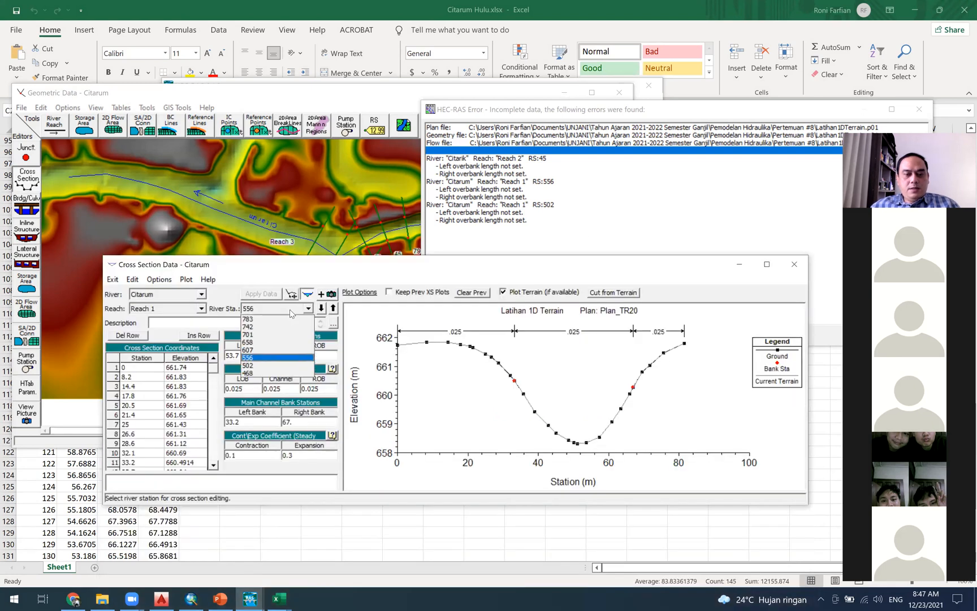
click(268, 365)
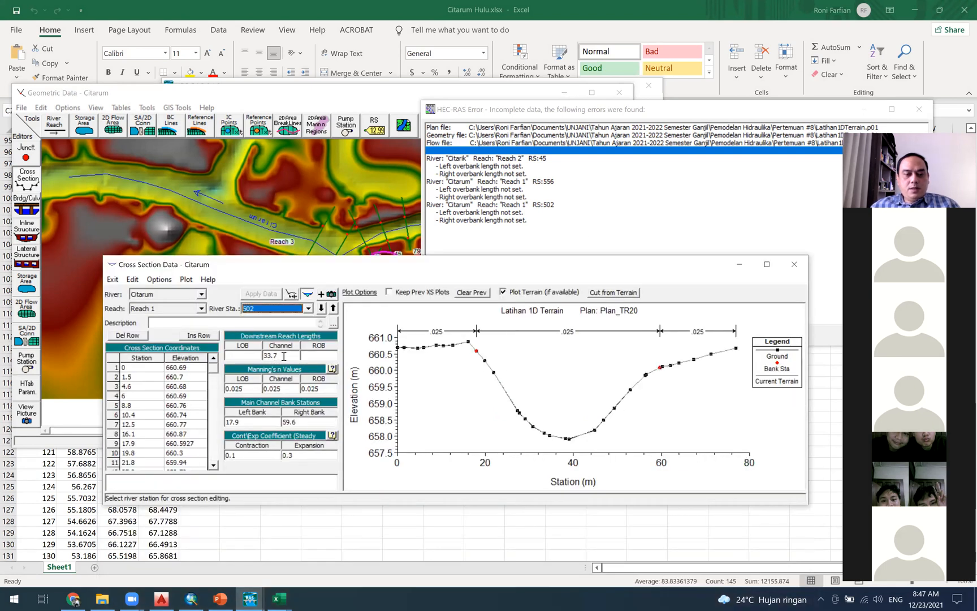
click(284, 355)
key(ctrl+c)
click(252, 356)
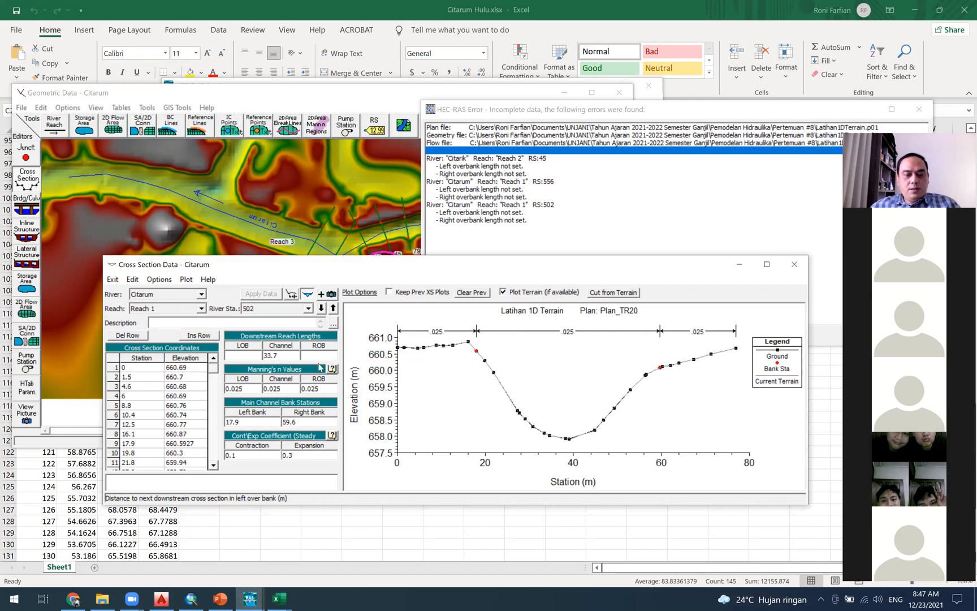
click(274, 356)
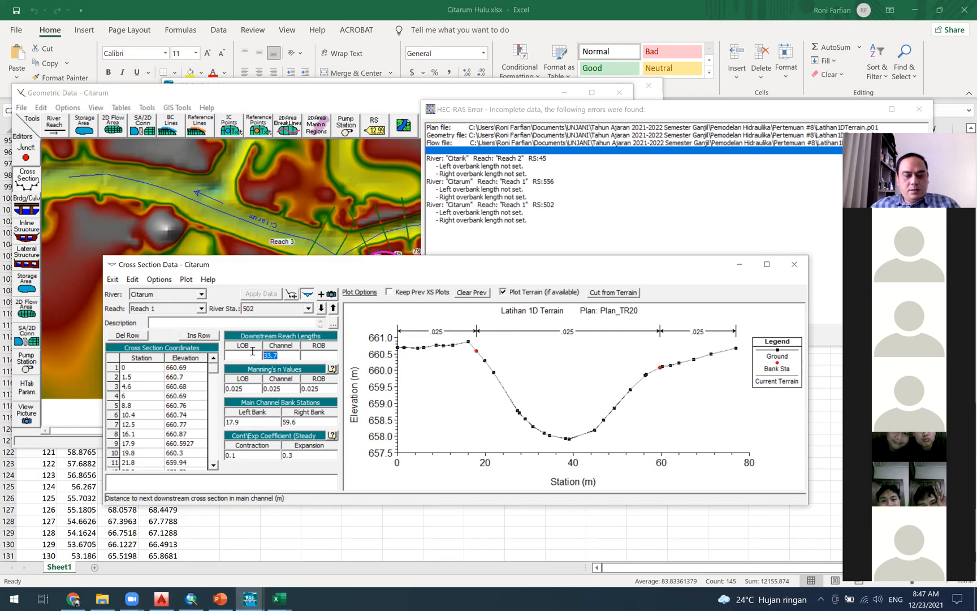
click(242, 353)
key(ctrl+v)
click(310, 355)
key(ctrl+v)
click(278, 296)
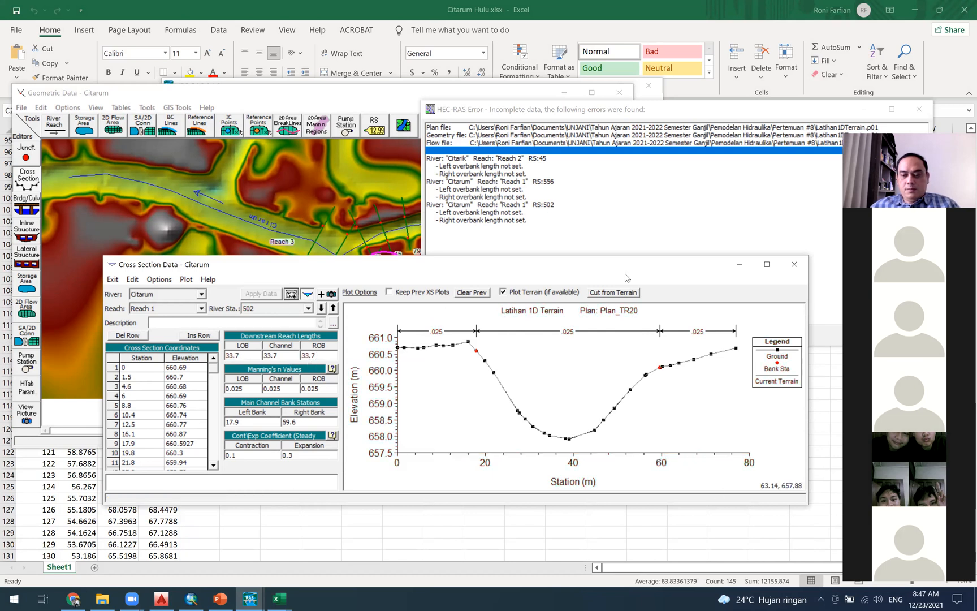
Close the cross section editor, save the geometry data, and compute the TR20 plan again.
click(794, 264)
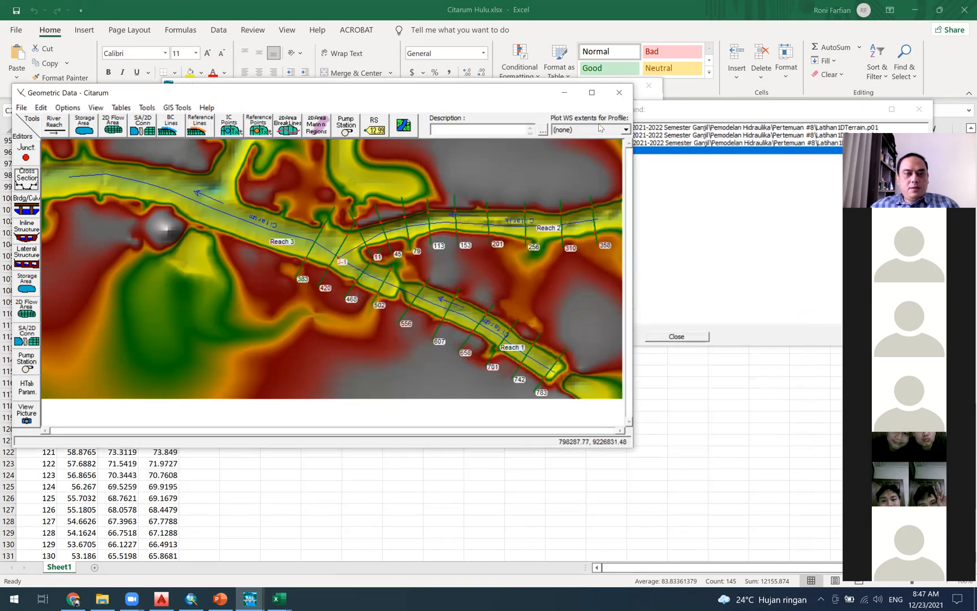
click(21, 108)
click(68, 147)
click(619, 93)
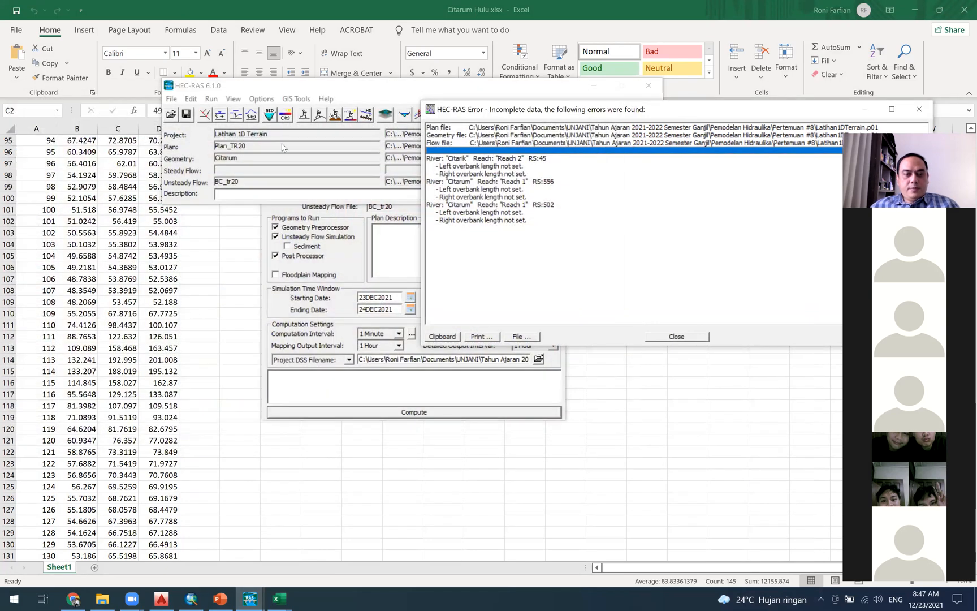
click(373, 411)
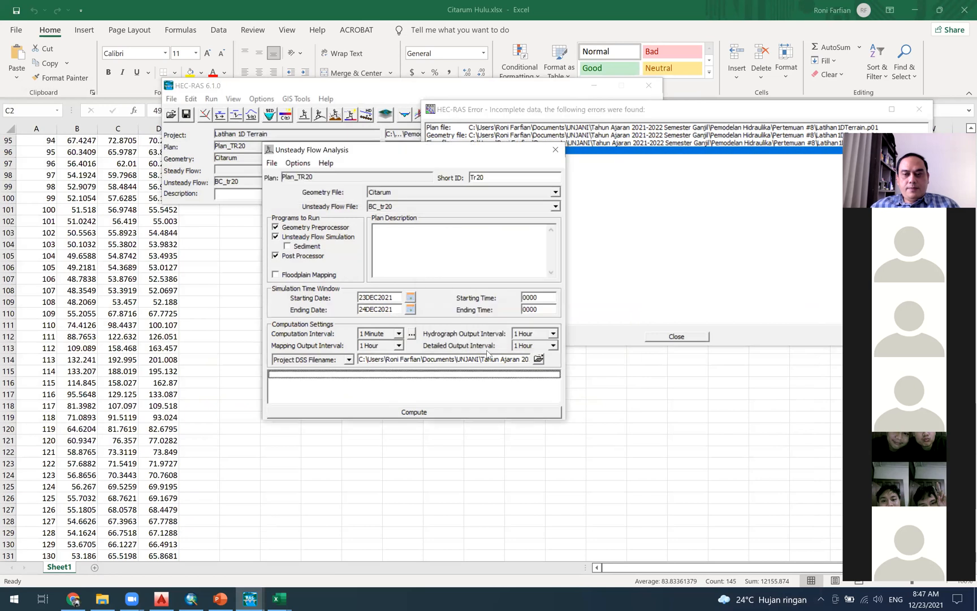
click(393, 412)
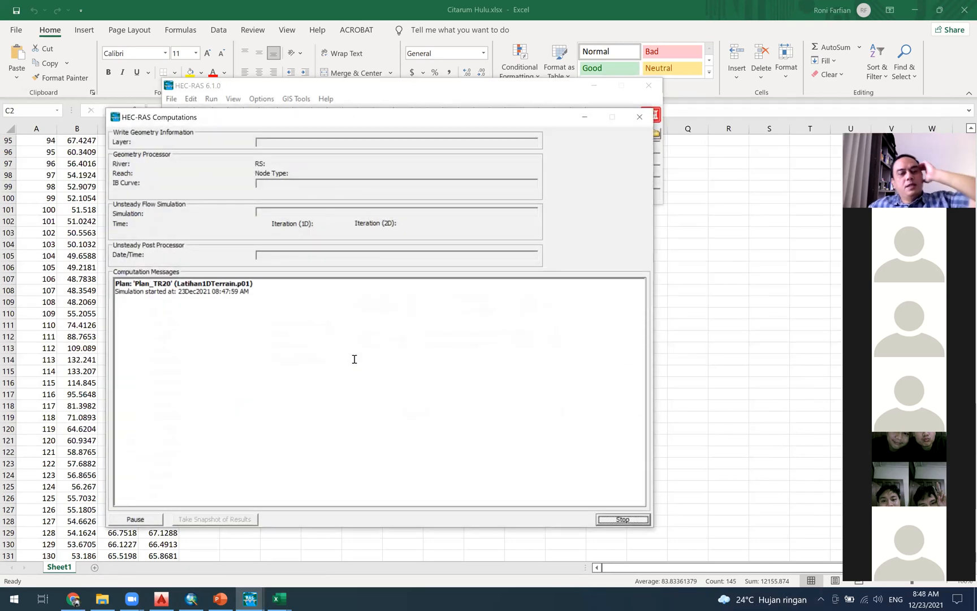
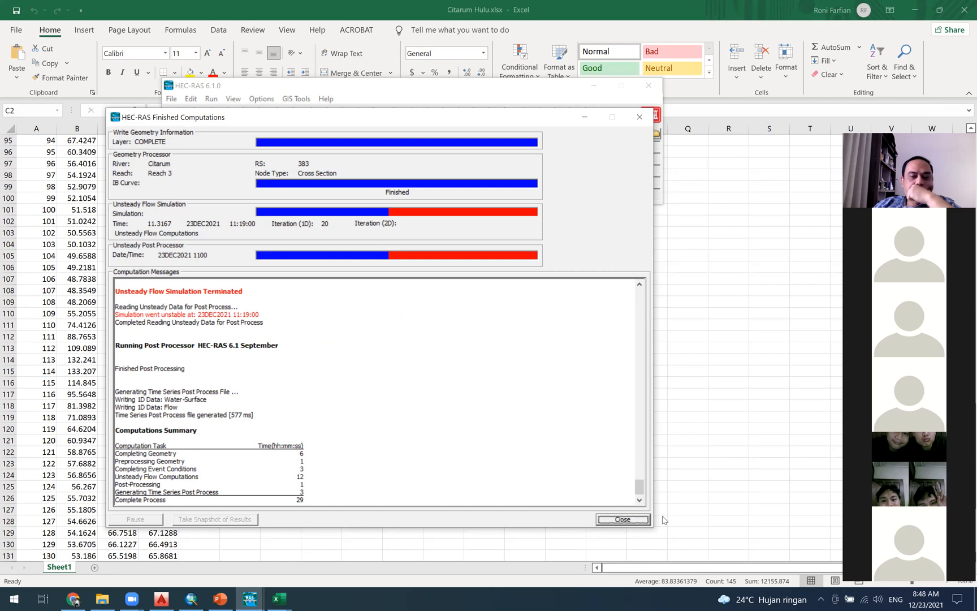
Close the computation windows and examine the maximum water surface profile plot of Citarum Reach 1.
click(620, 520)
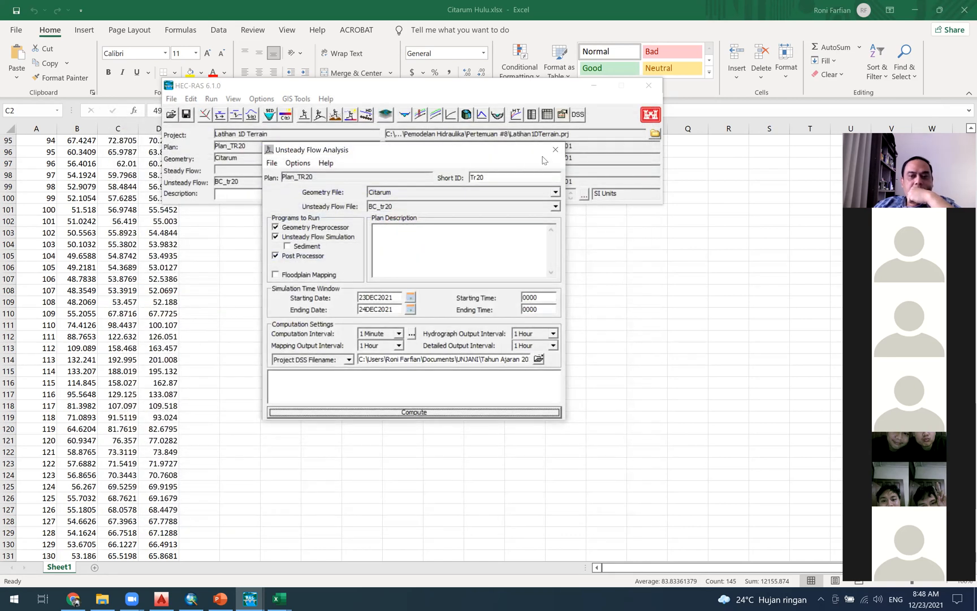
click(555, 150)
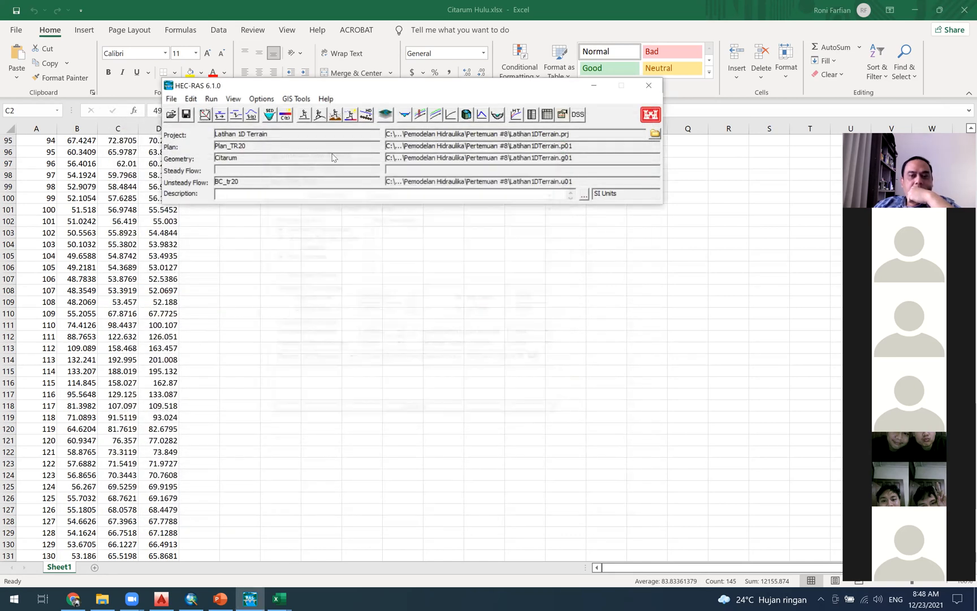
click(420, 115)
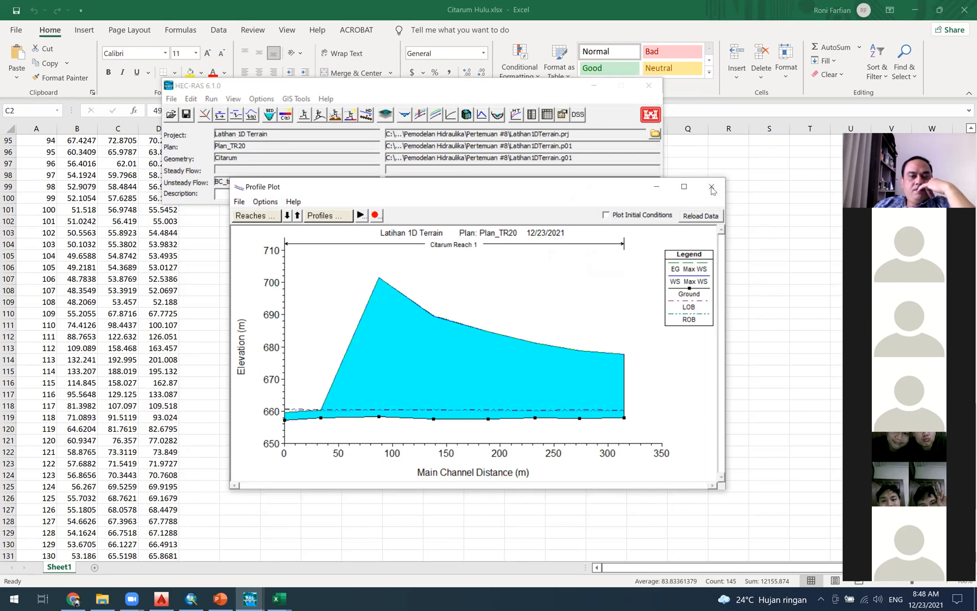
click(683, 186)
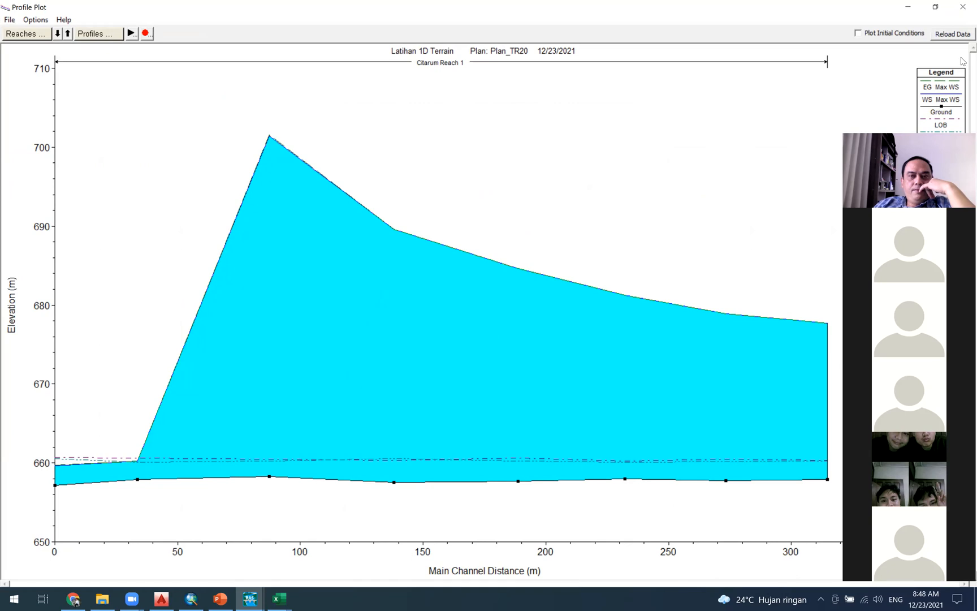
drag(288, 10, 277, 52)
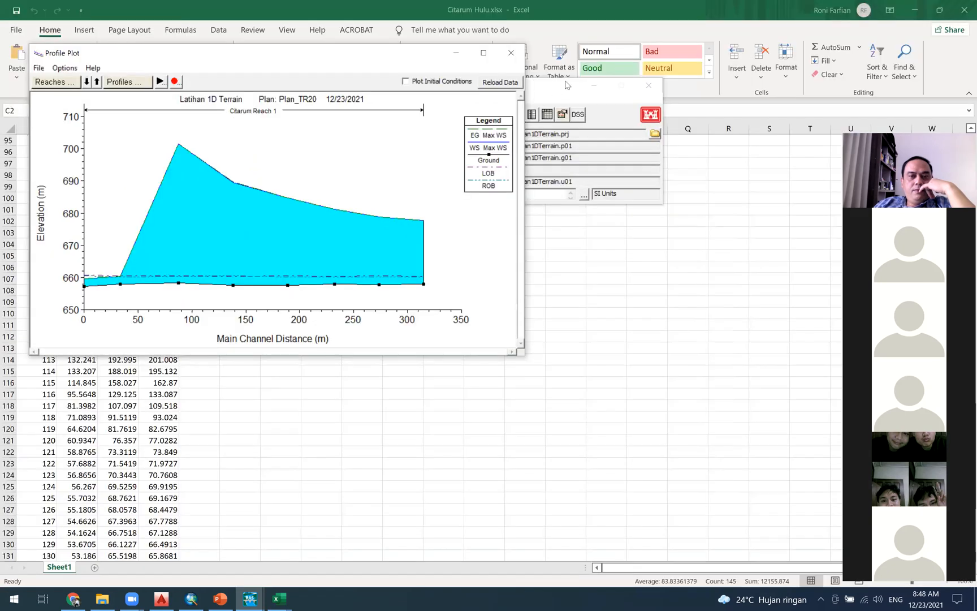
click(512, 54)
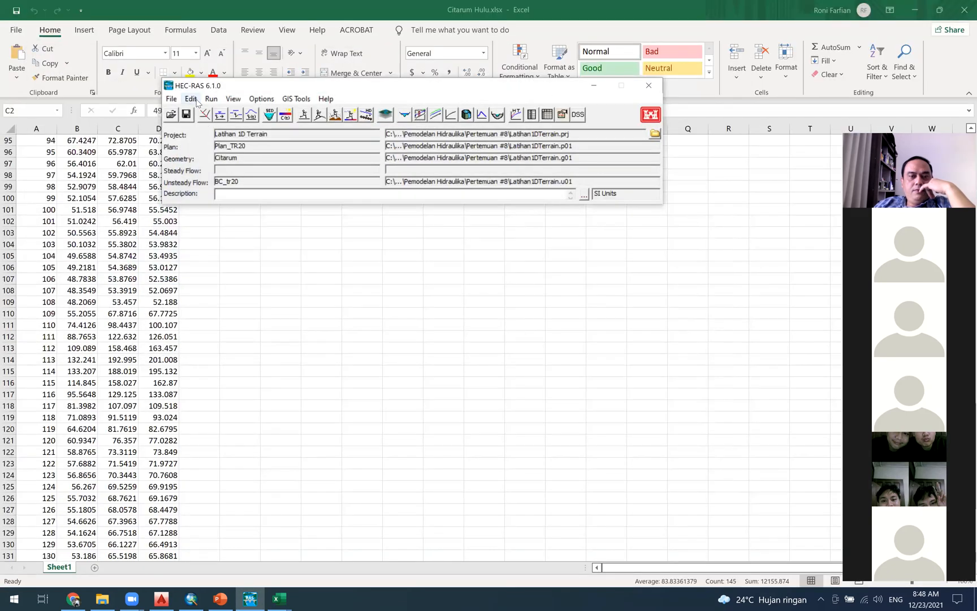
Set the 1D numerical solution of the unsteady flow analysis to Finite Volume (new approach) in the computation options and tolerances.
click(191, 100)
click(211, 99)
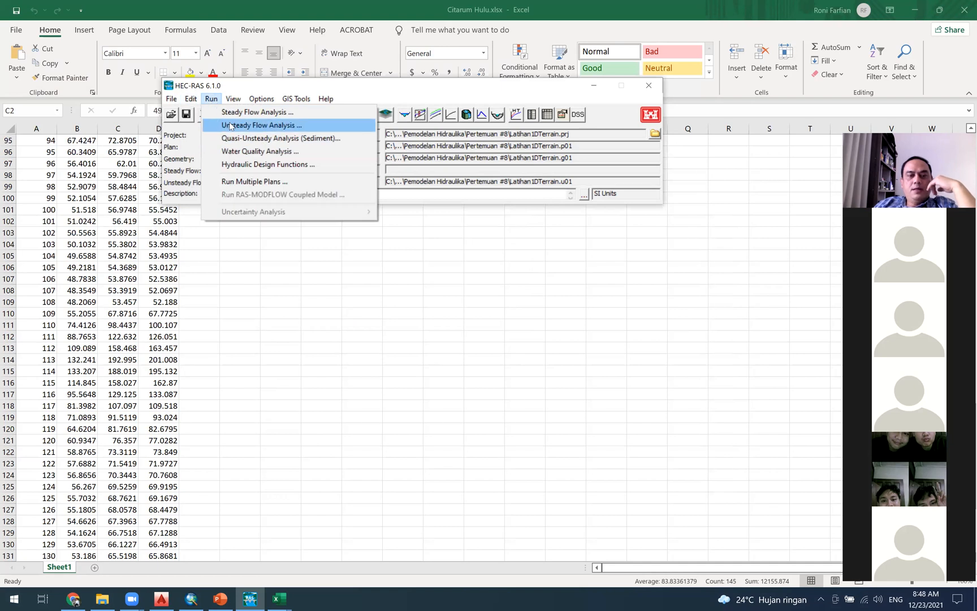
click(228, 125)
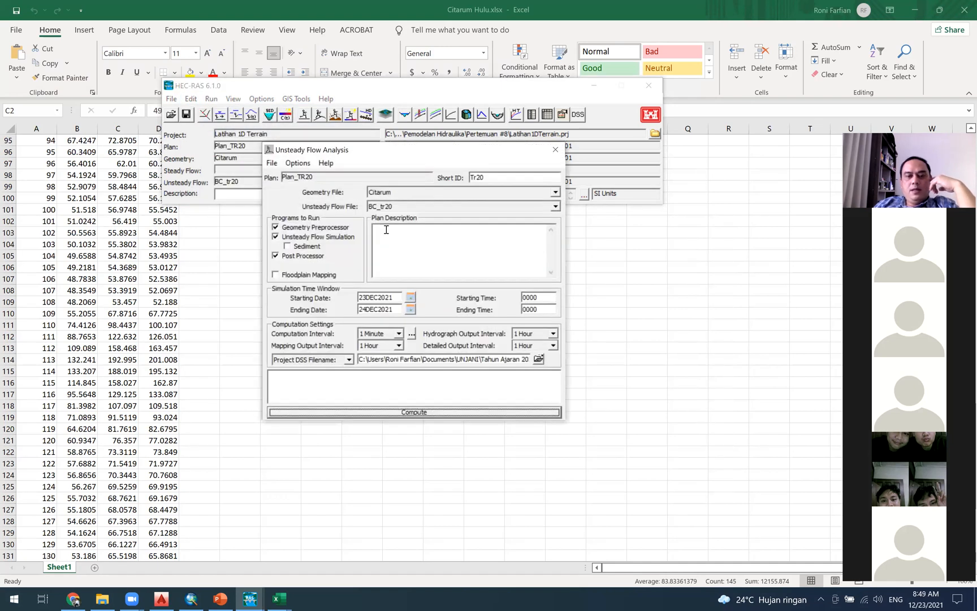
click(298, 163)
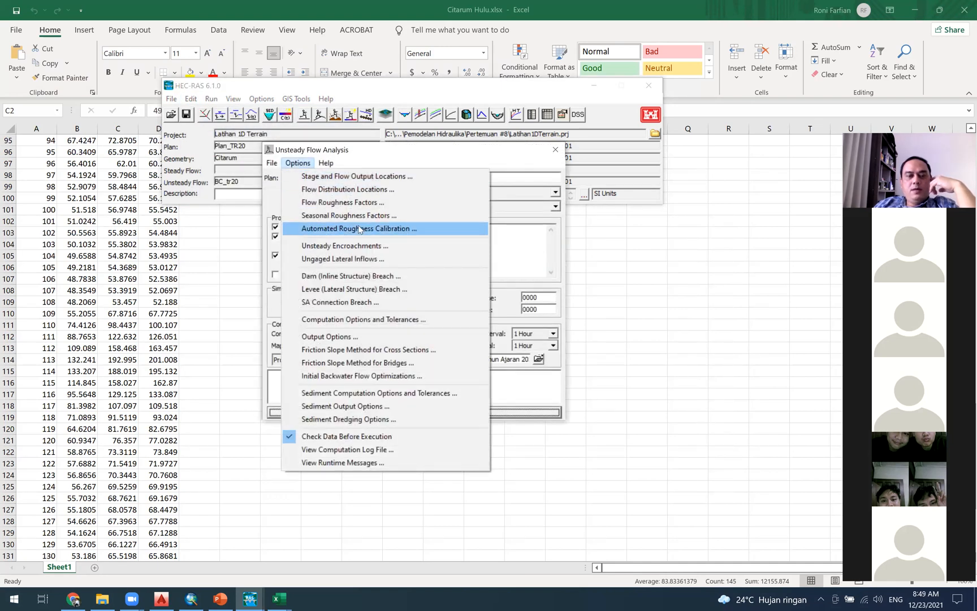
click(396, 324)
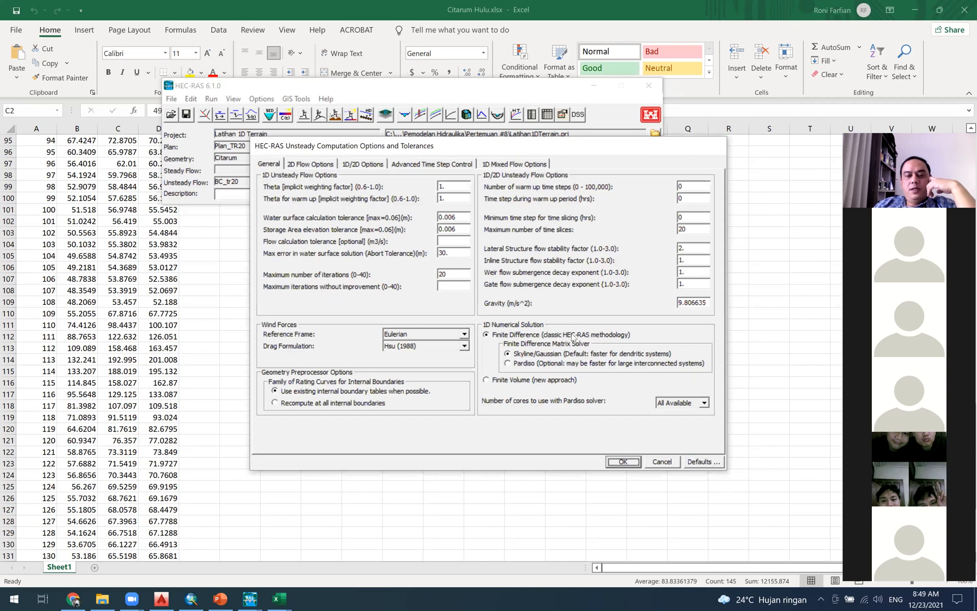
click(536, 381)
click(623, 462)
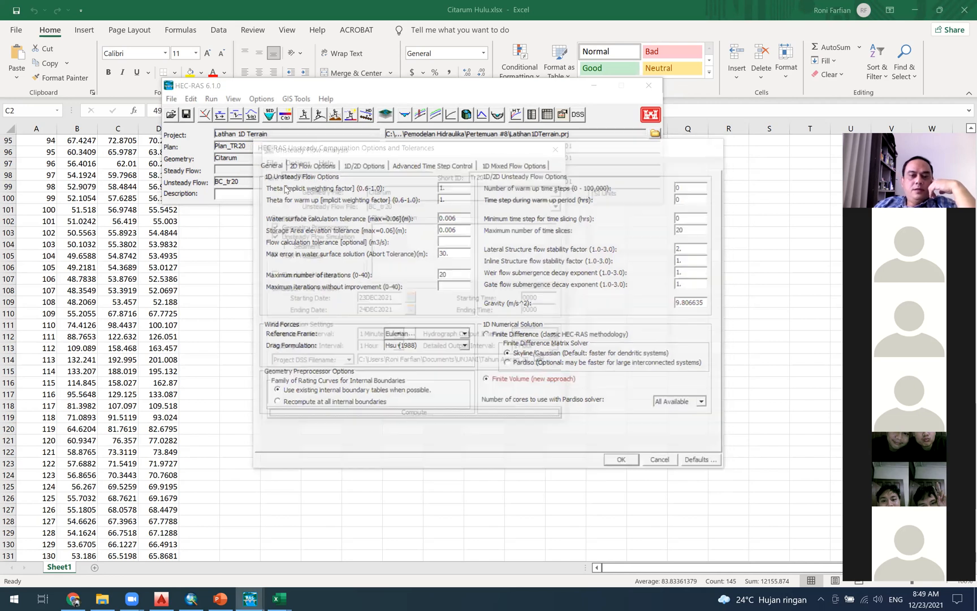
Save the project, compute the TR20 plan with the finite volume solution, and dismiss the error report.
click(186, 117)
click(355, 411)
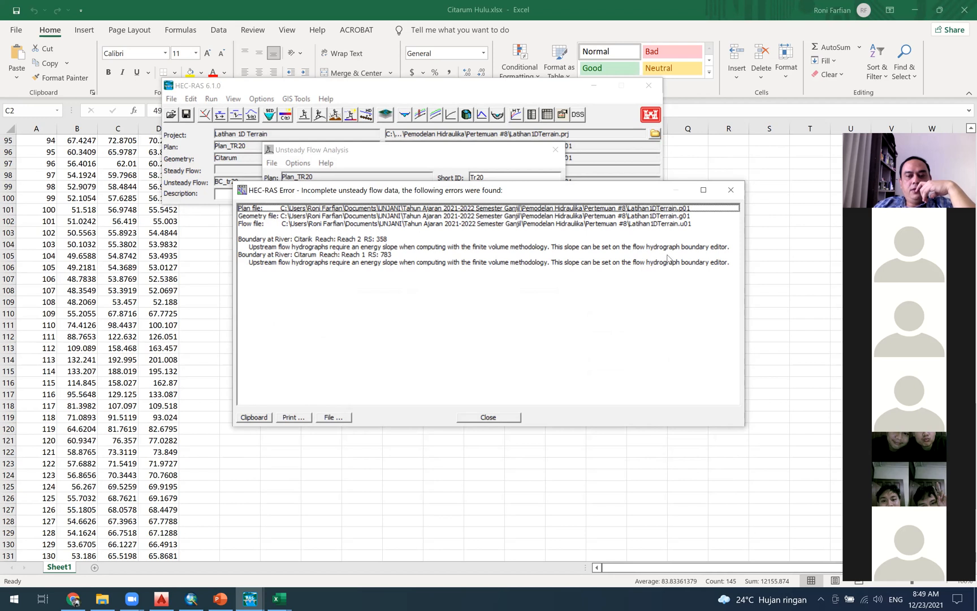
click(488, 418)
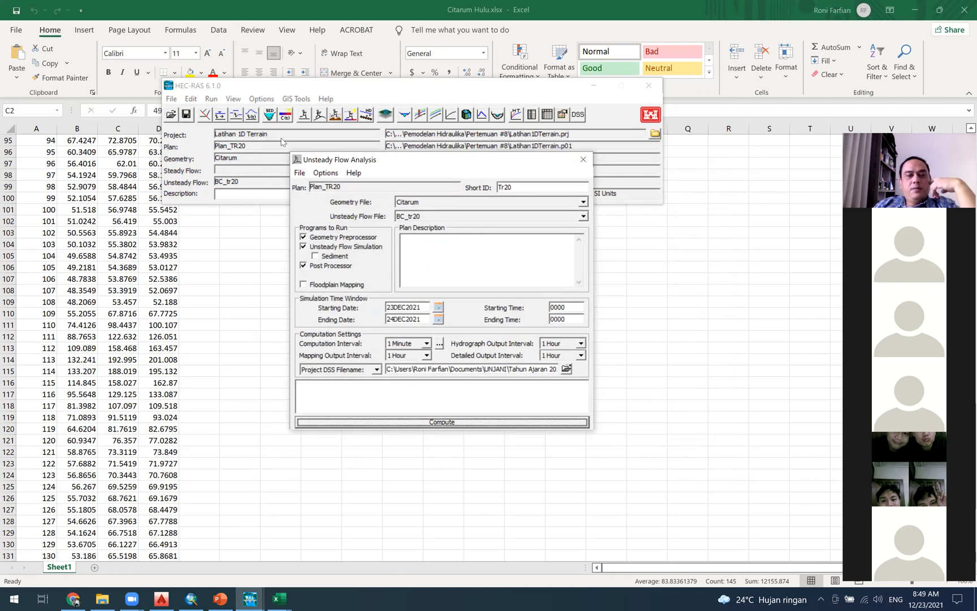
Set the EG slope for distributing flow to 0.002 in the flow hydrograph of Citarum Reach 1 station 783.
click(190, 100)
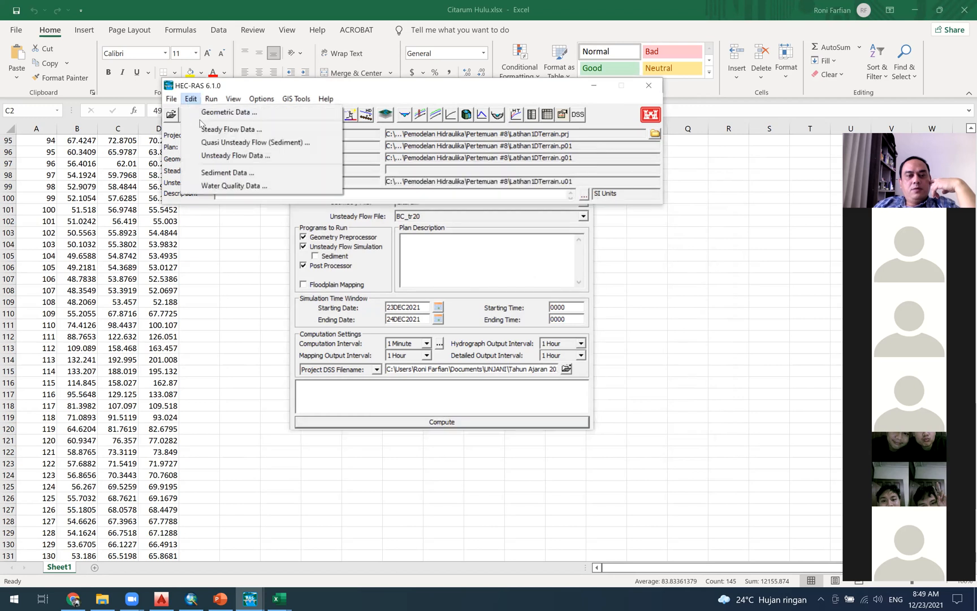
click(229, 156)
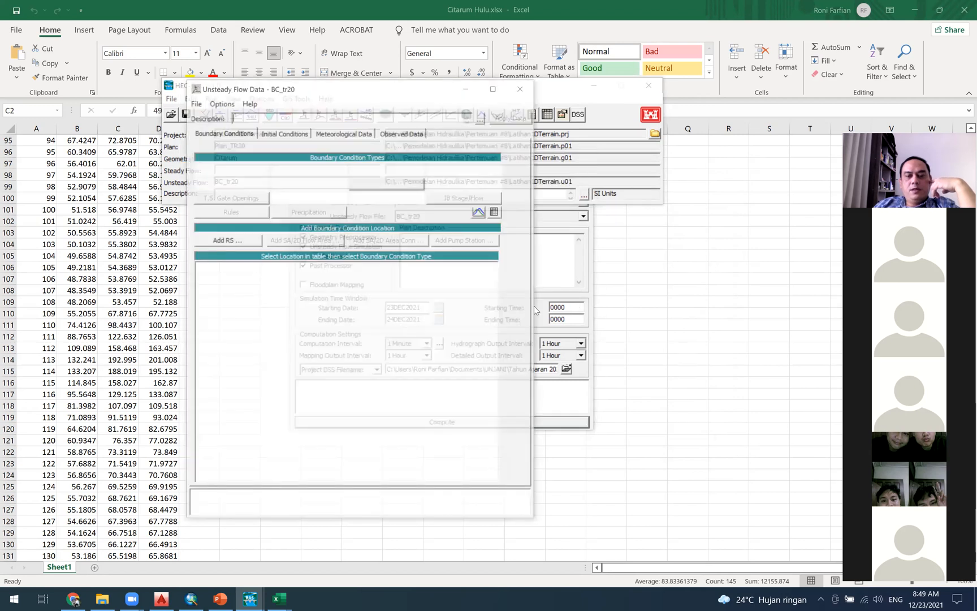
click(442, 277)
double_click(428, 287)
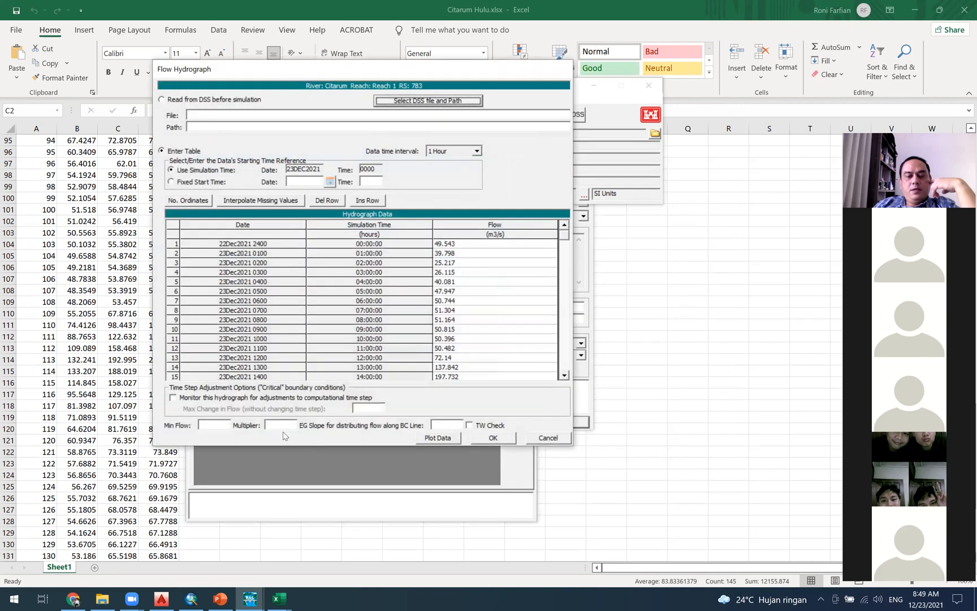
click(449, 424)
text(0.002)
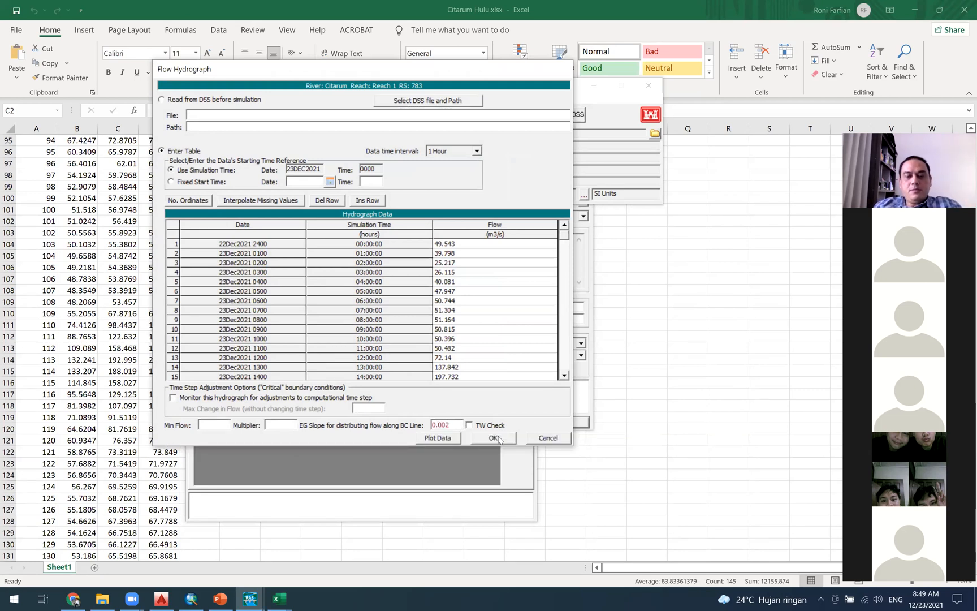
click(497, 439)
Accept the flow hydrograph of Citarik Reach 2 station 358, save the unsteady flow data, and close its editor.
click(427, 277)
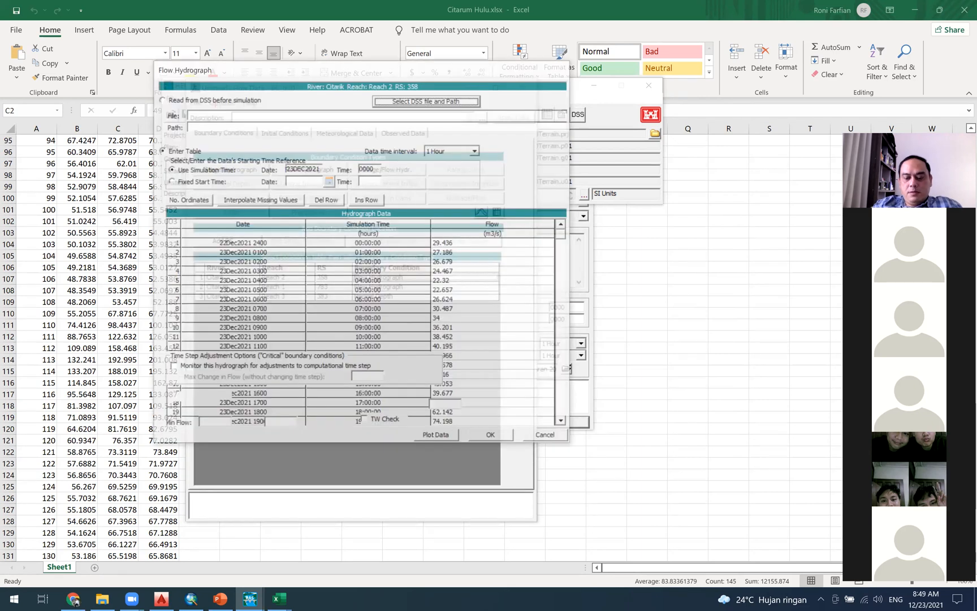
click(492, 437)
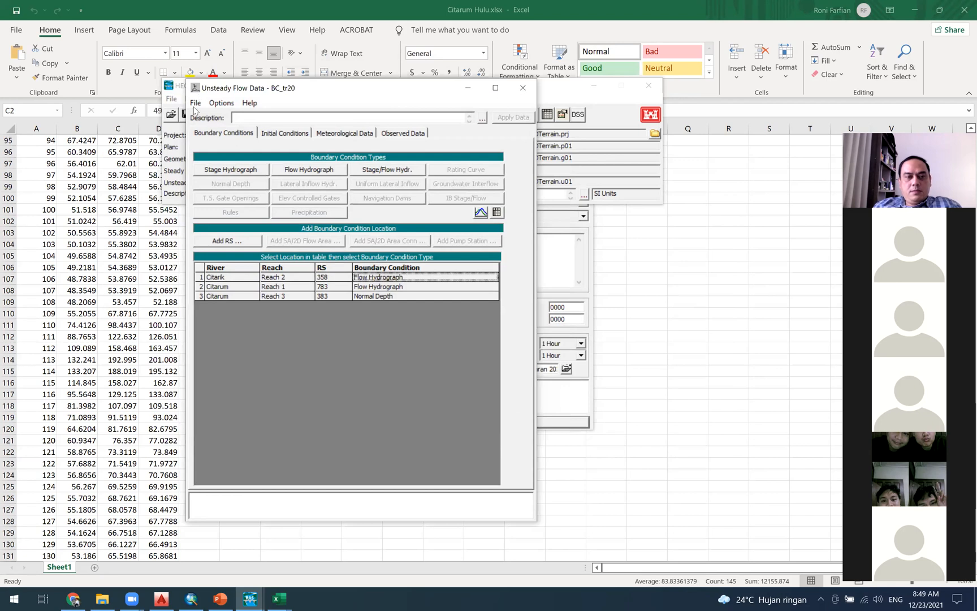
click(195, 104)
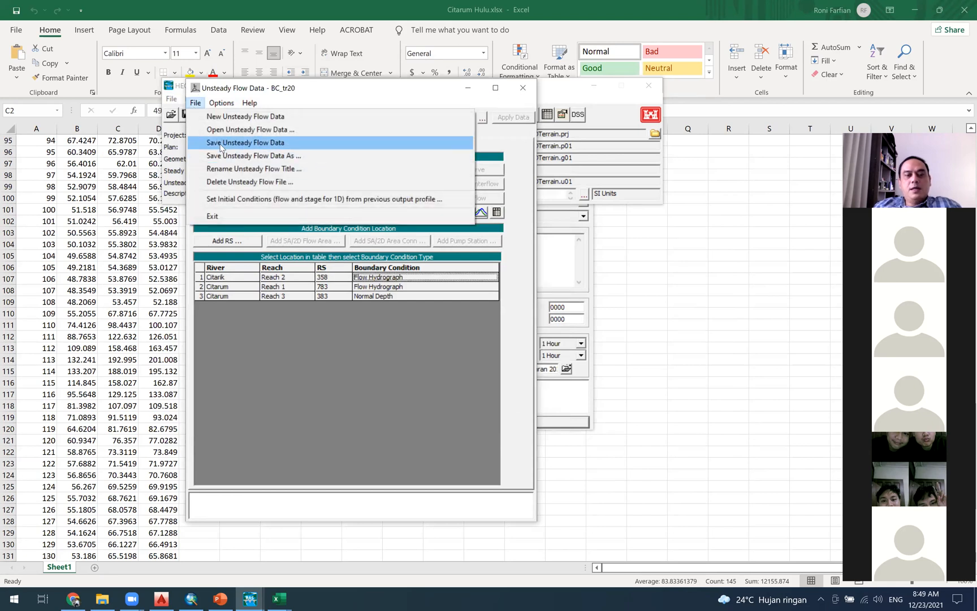
click(217, 142)
click(523, 87)
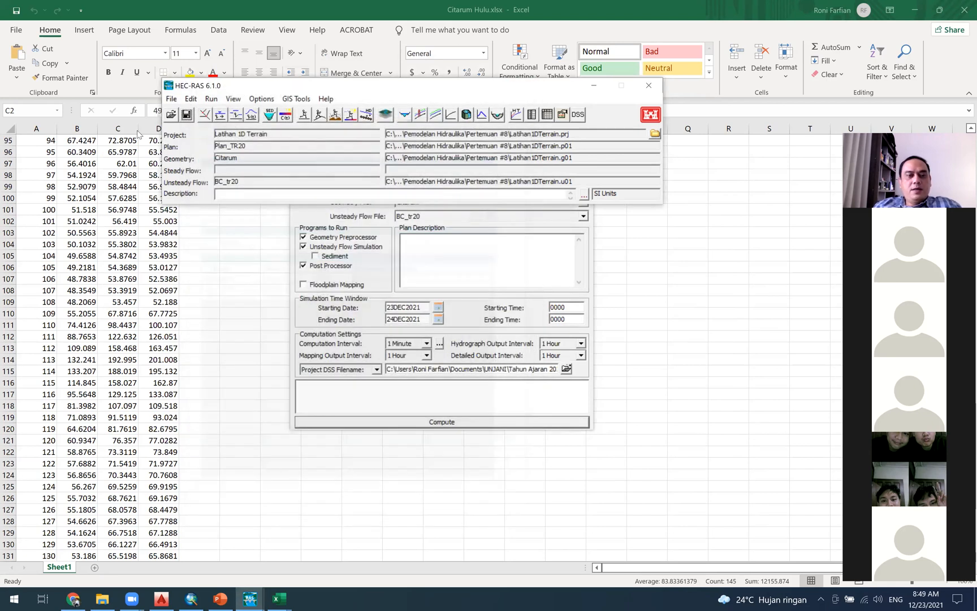
Try to compute the TR20 plan and close the error report.
click(382, 422)
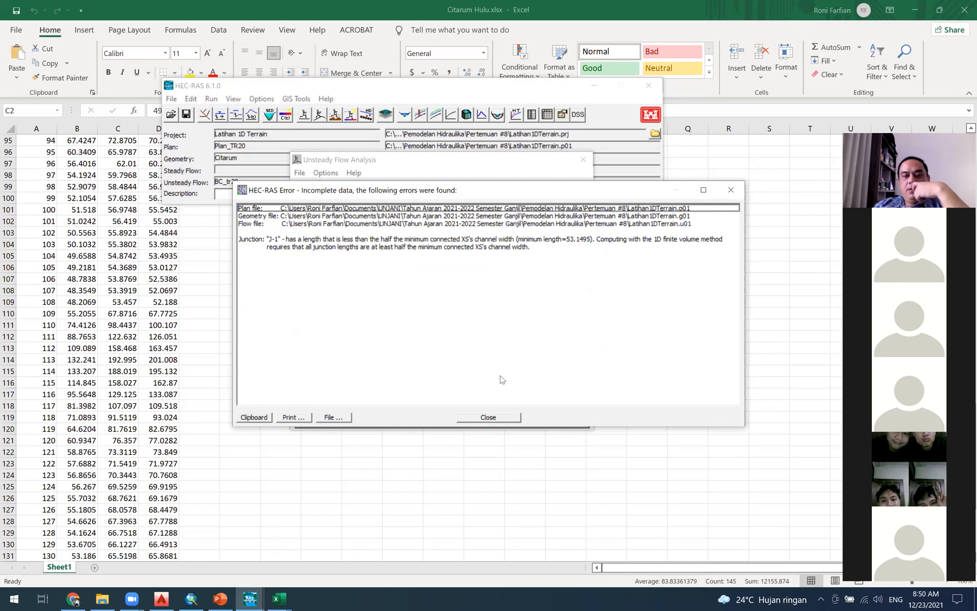
click(490, 418)
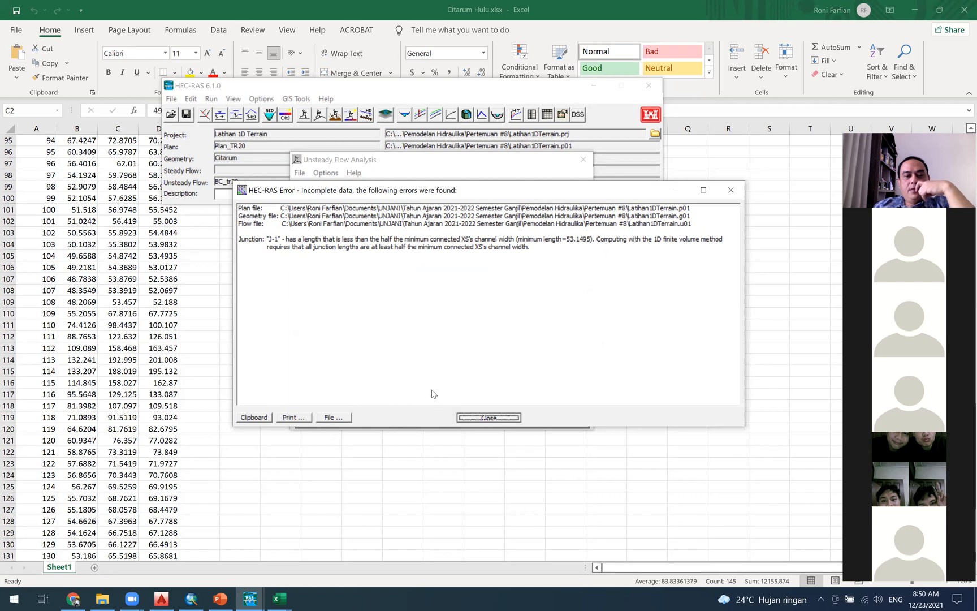
Set the length across junction J-1 to Citarum Reach 1 to 55 m in the geometric data.
click(204, 115)
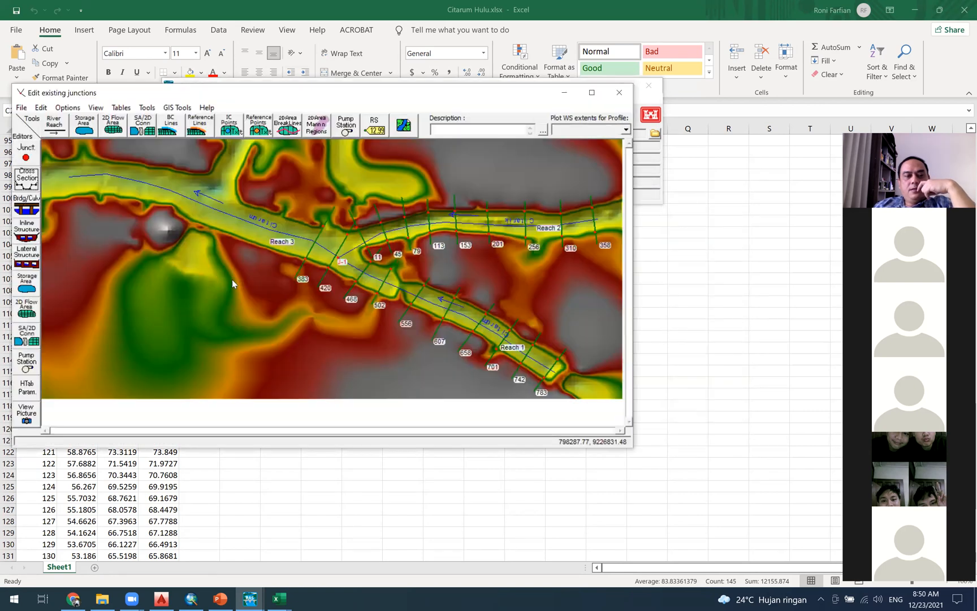
click(338, 260)
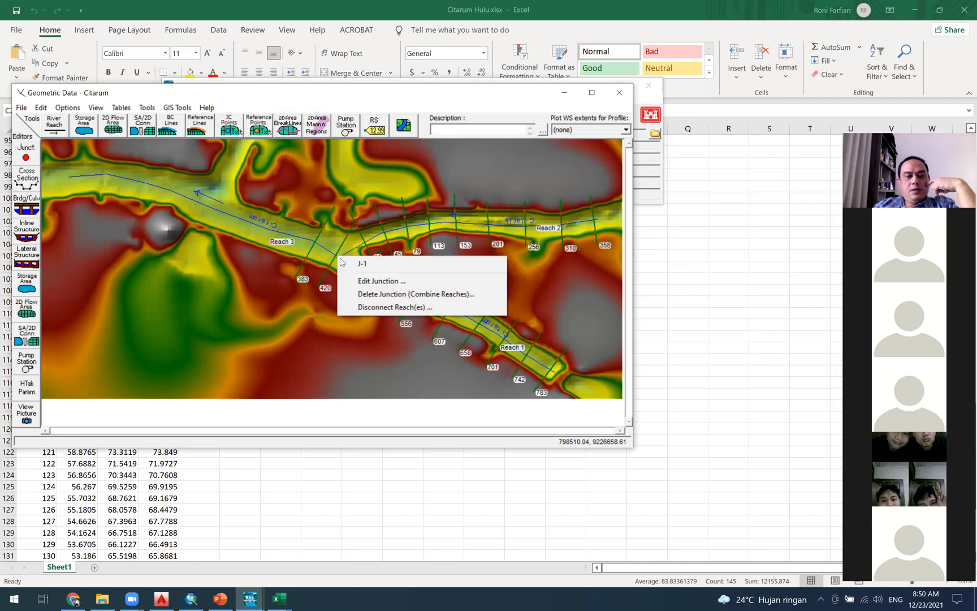
click(378, 281)
click(472, 317)
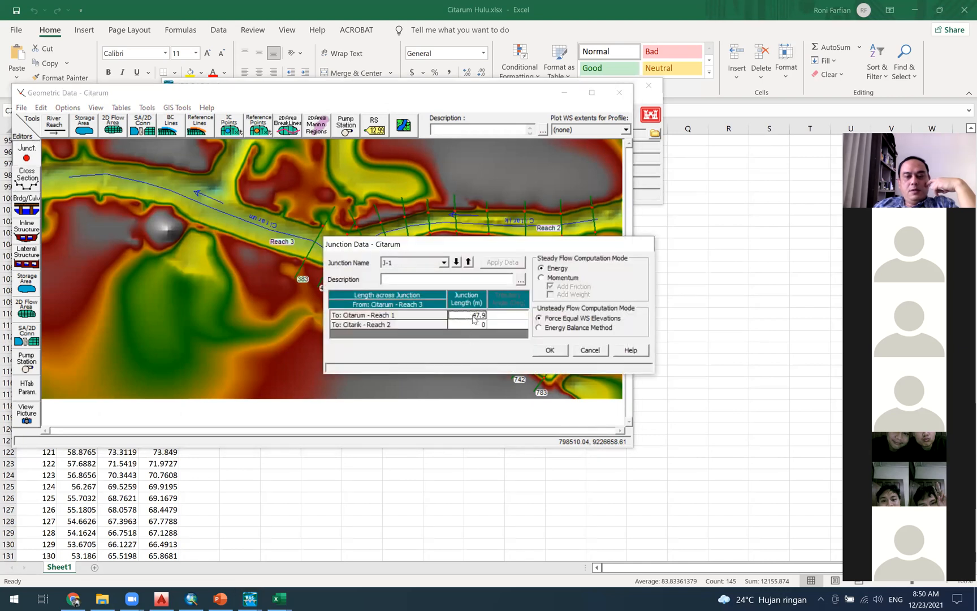
text(5)
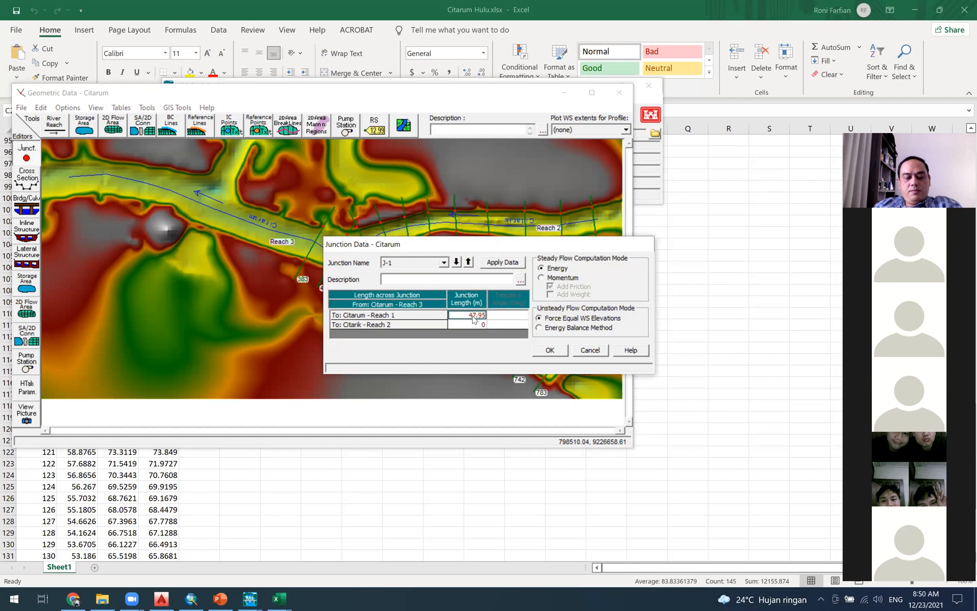
key(BackSpace)
key(BackSpace)
key(BackSpace)
key(BackSpace)
key(BackSpace)
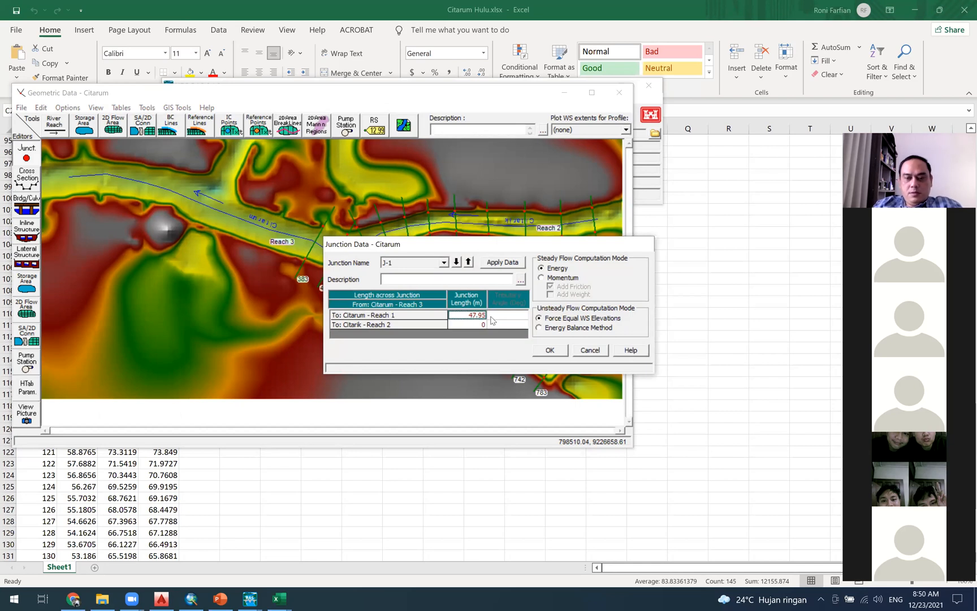
key(BackSpace)
text(52)
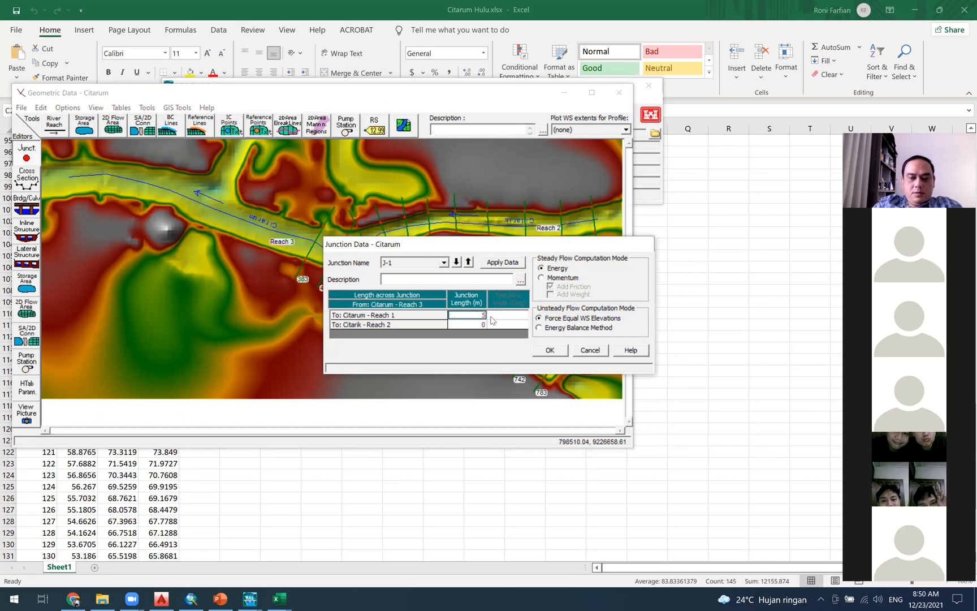
key(BackSpace)
text(5)
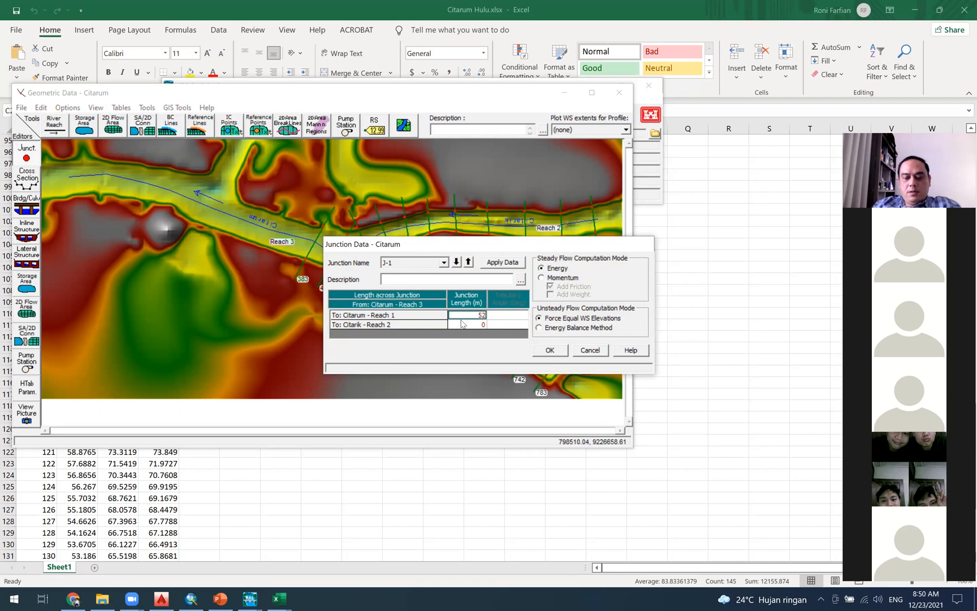
click(549, 350)
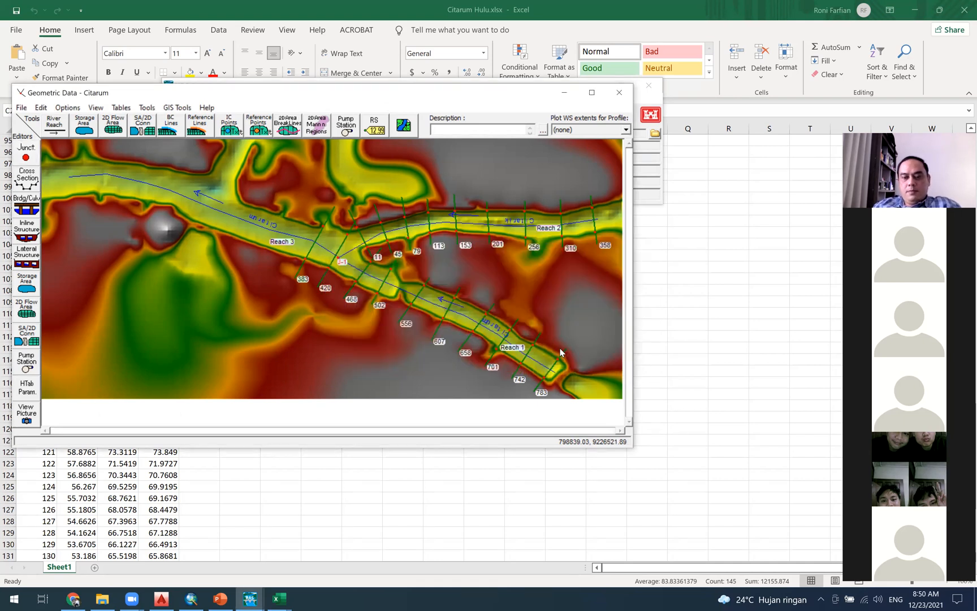
Save the geometry data, try computing the TR20 plan again, and dismiss the error report.
click(21, 107)
click(56, 147)
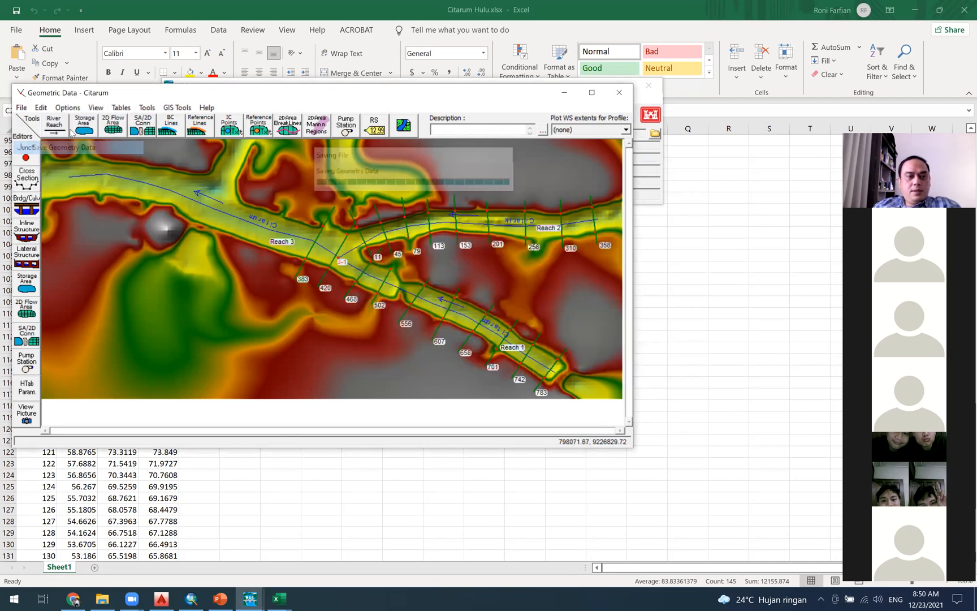
click(620, 94)
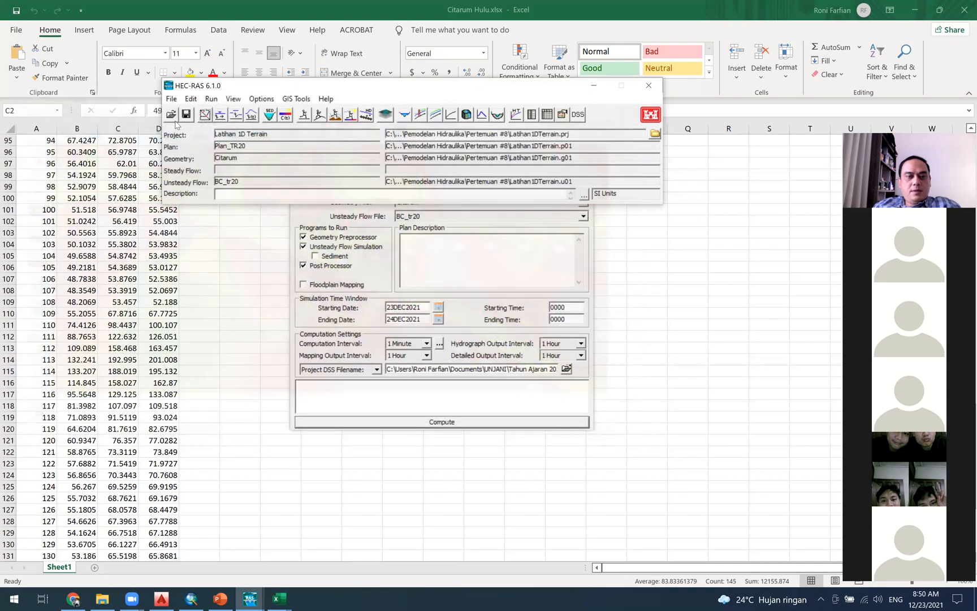
click(419, 422)
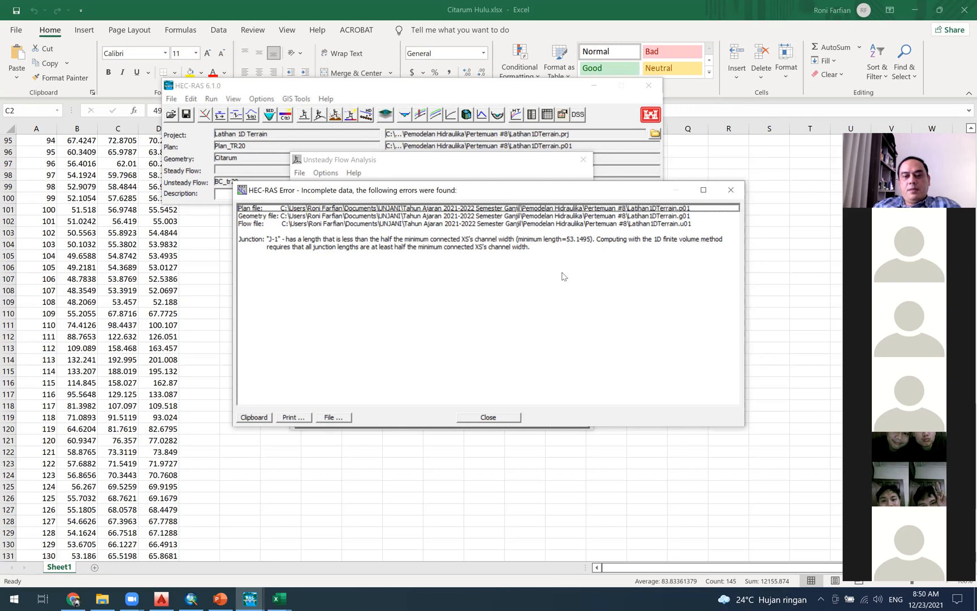
click(501, 419)
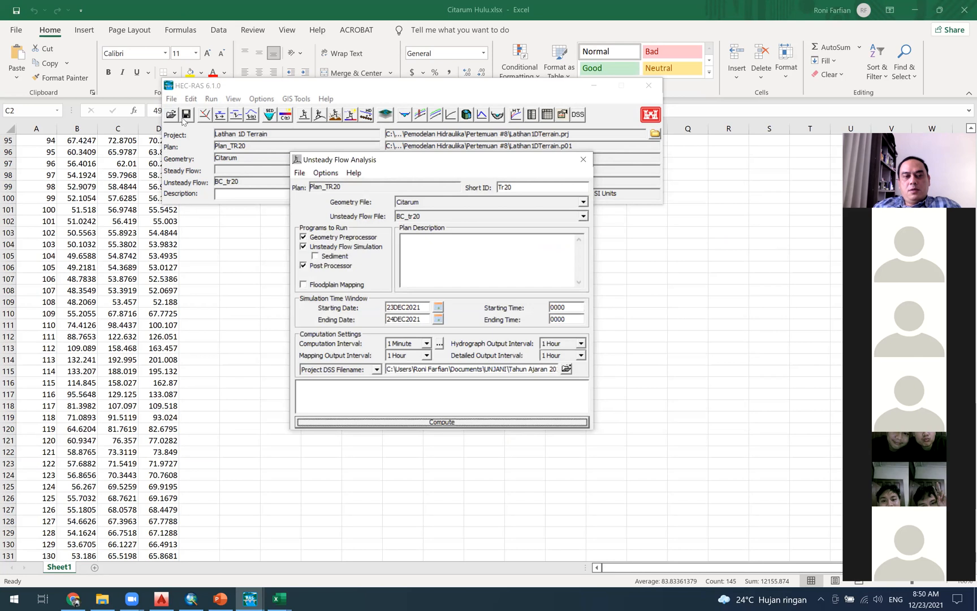
Set the length across junction J-1 to Citarik Reach 2 to 55 m in the geometric data.
click(204, 115)
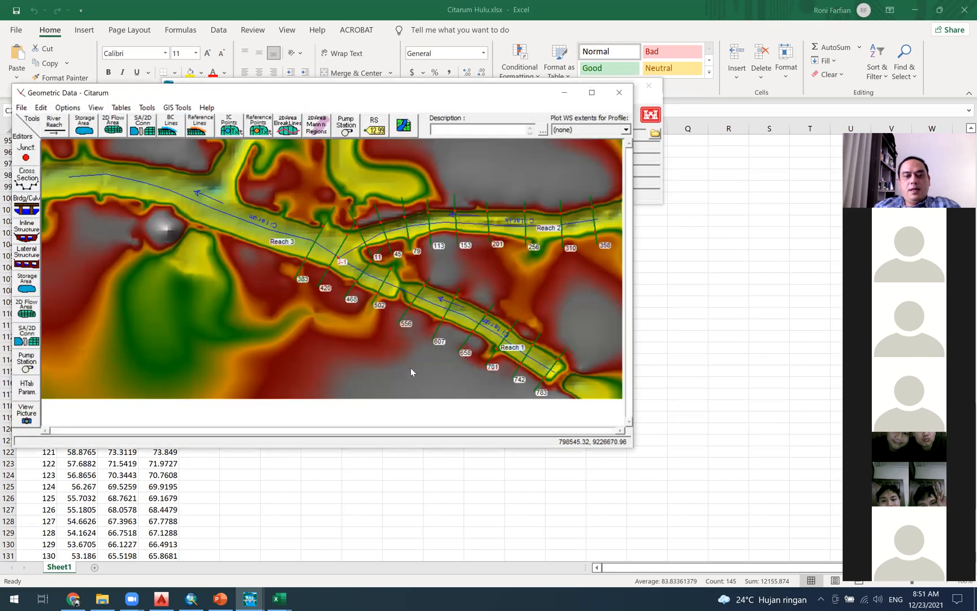
click(338, 258)
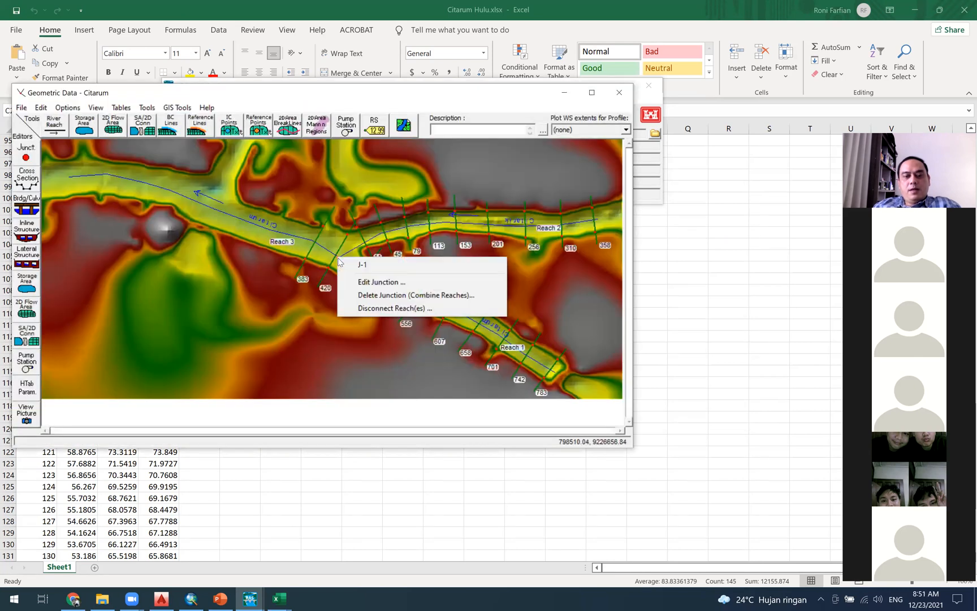
click(387, 282)
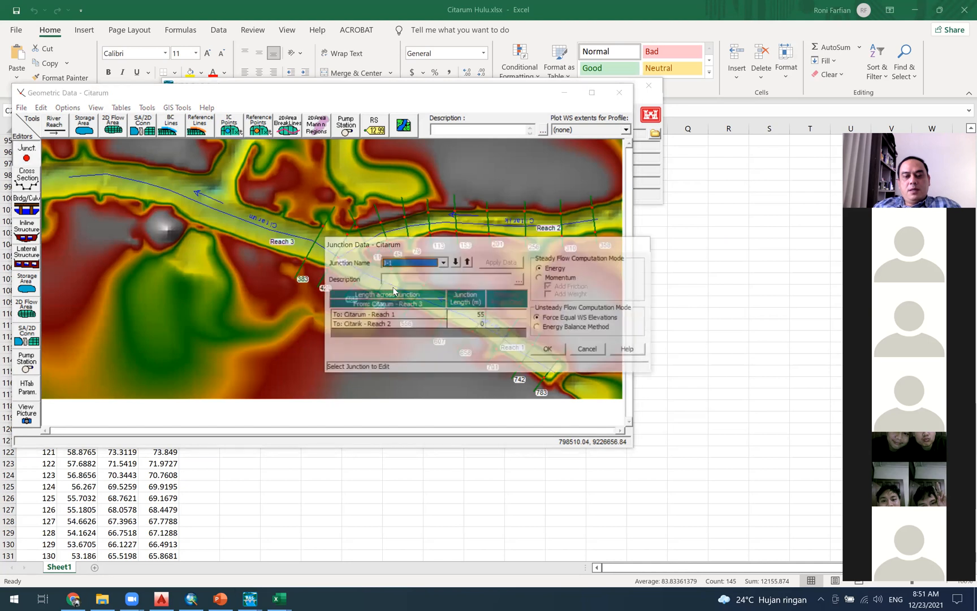
click(465, 325)
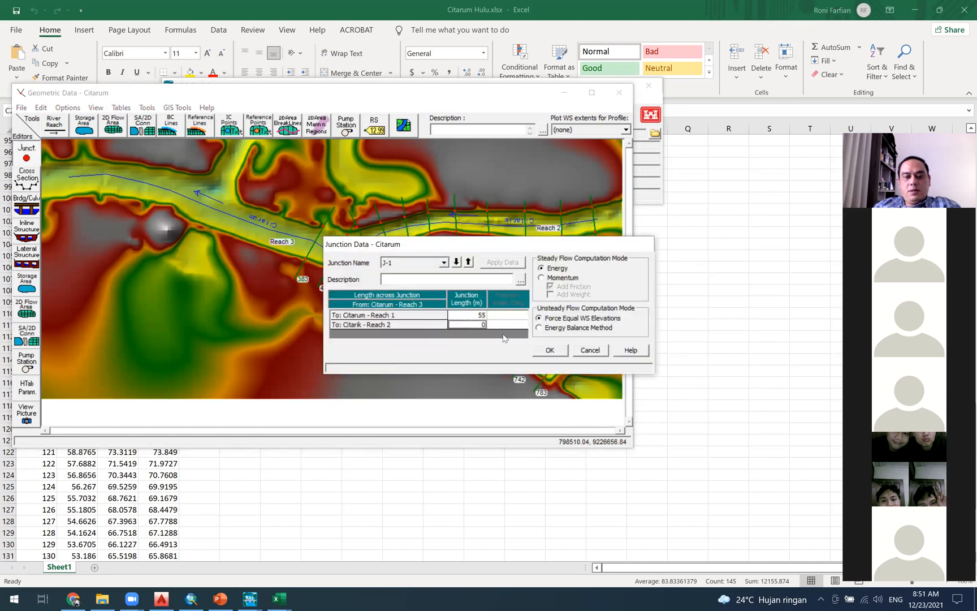
text(55)
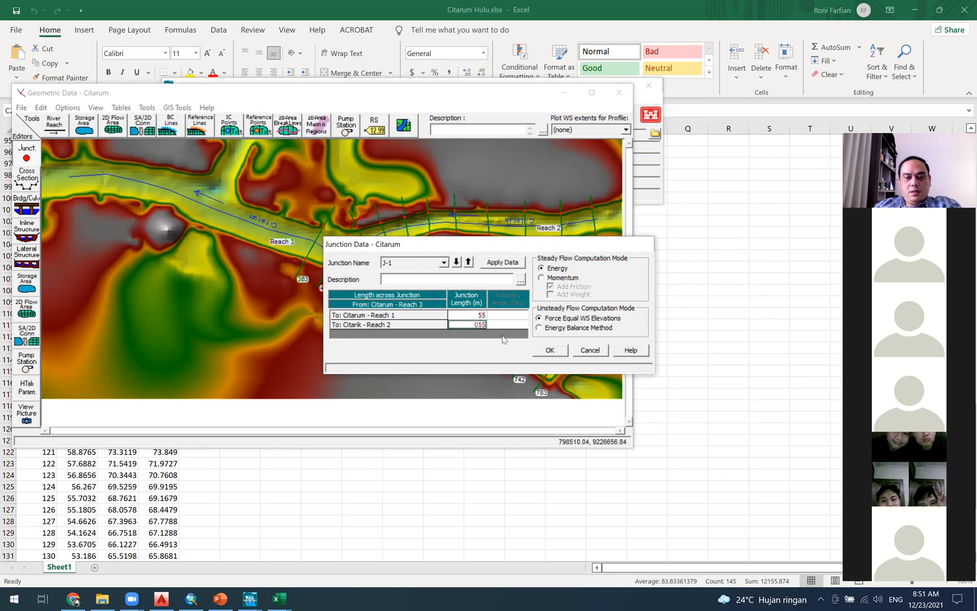
click(549, 350)
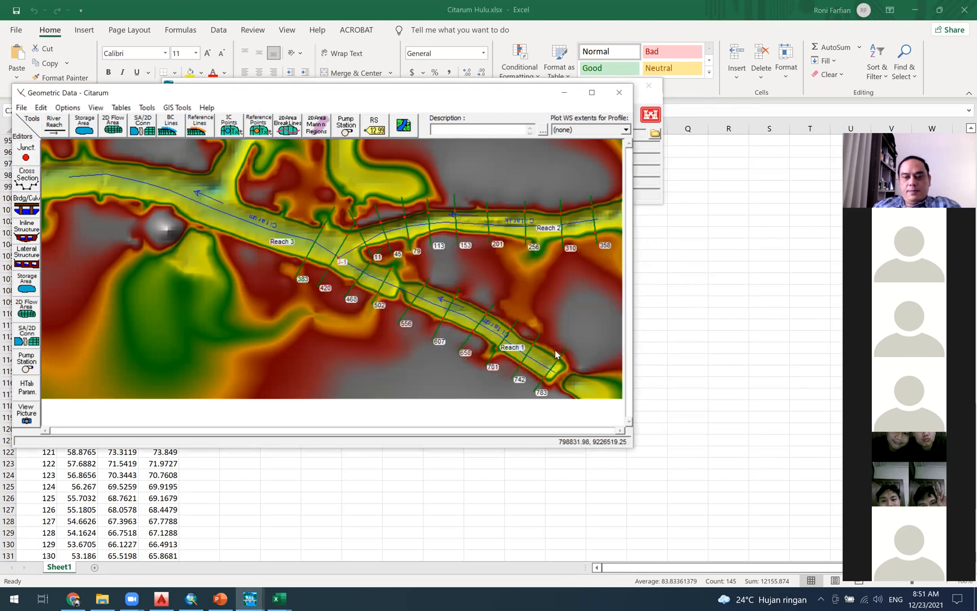
Save the geometry data, run the TR20 unsteady flow computation, and close the finished computations window.
click(20, 108)
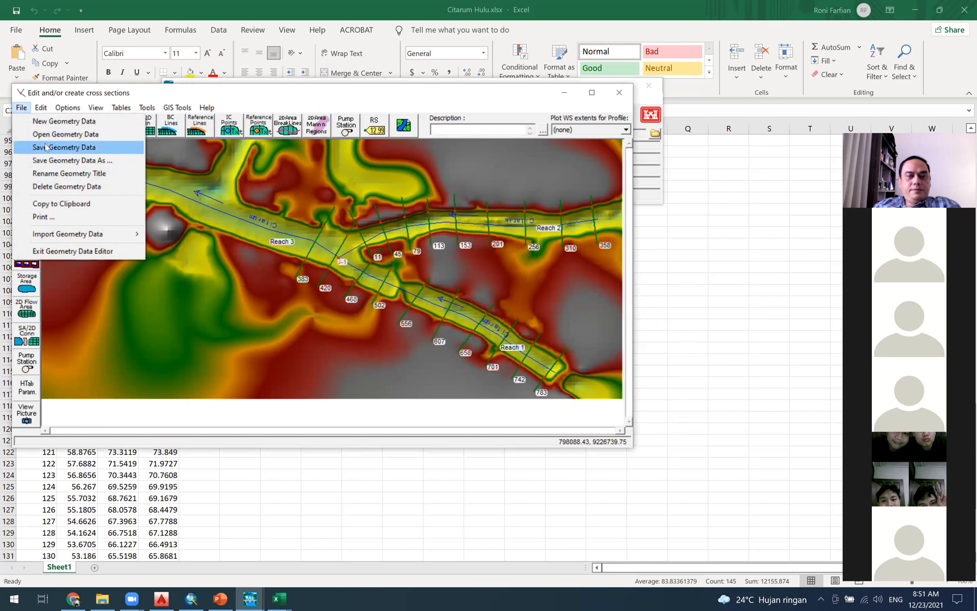
click(57, 148)
click(619, 92)
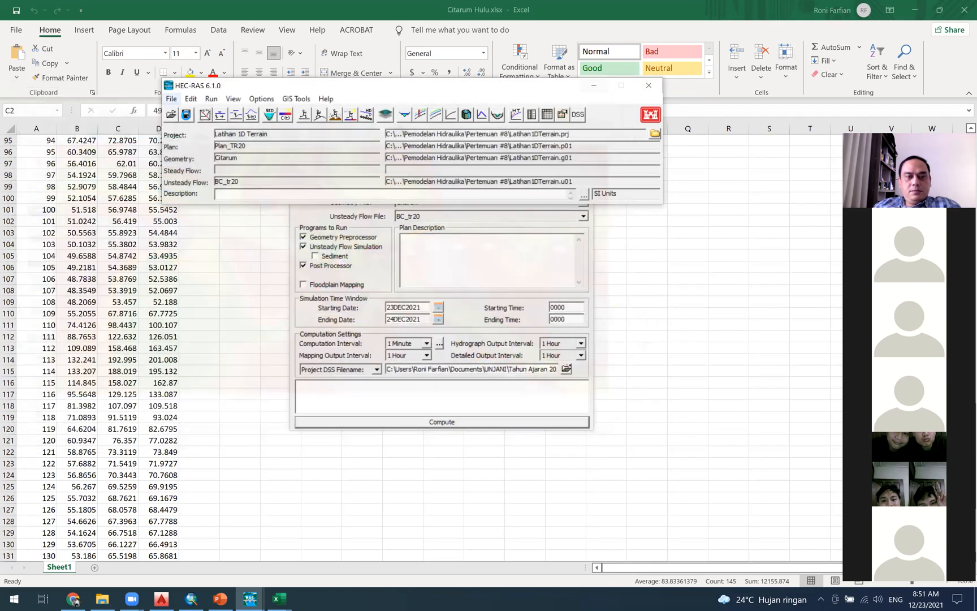
click(433, 423)
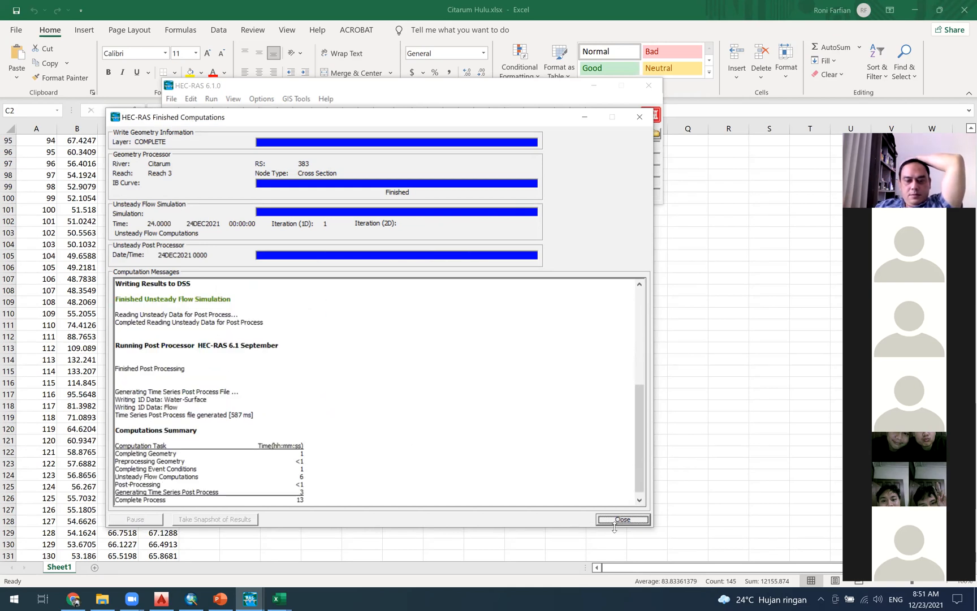
click(622, 520)
Show the profile plot of Citarum Reach 1 full screen and animate its water surface over the simulation period.
click(421, 116)
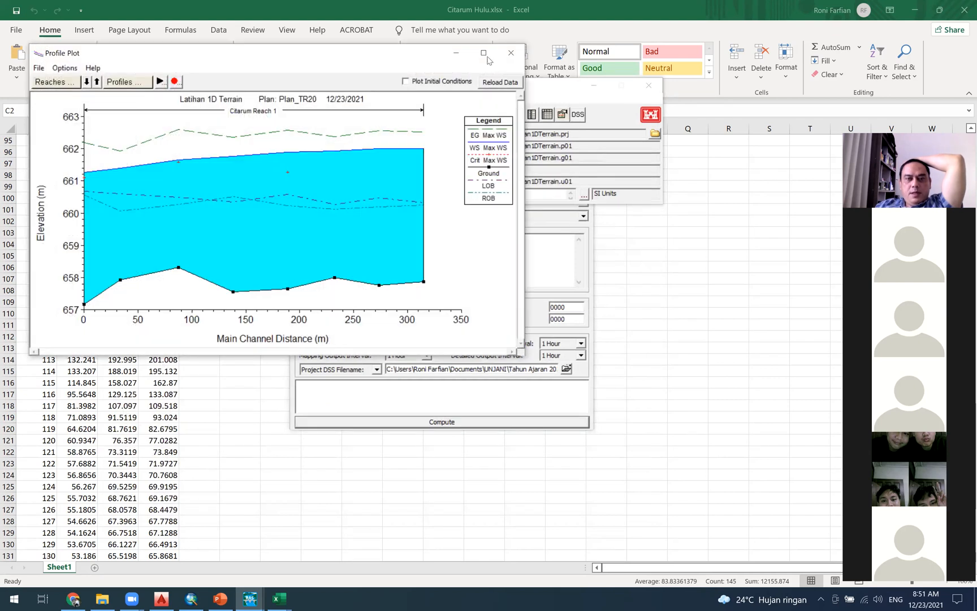
click(484, 52)
click(131, 34)
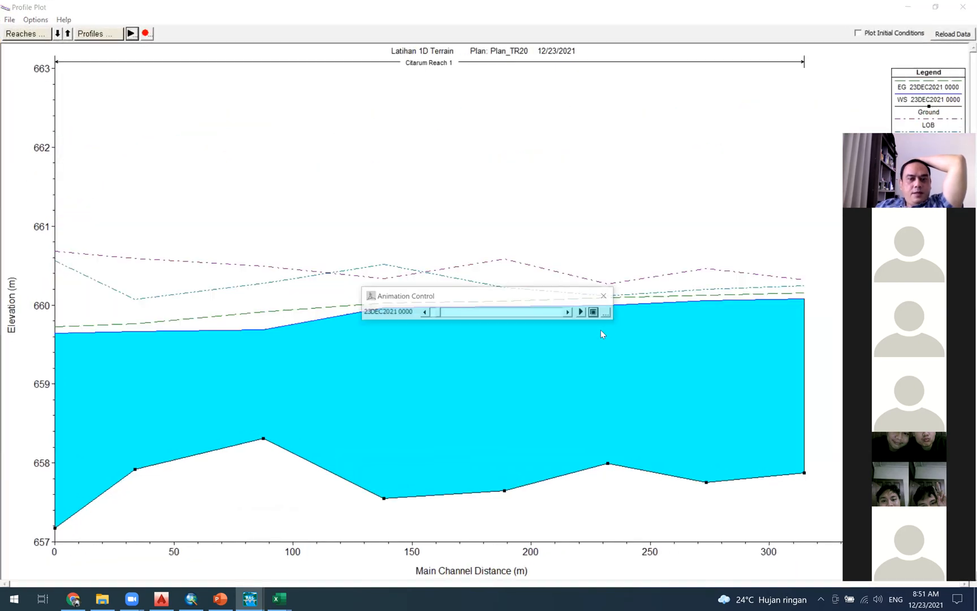
click(583, 312)
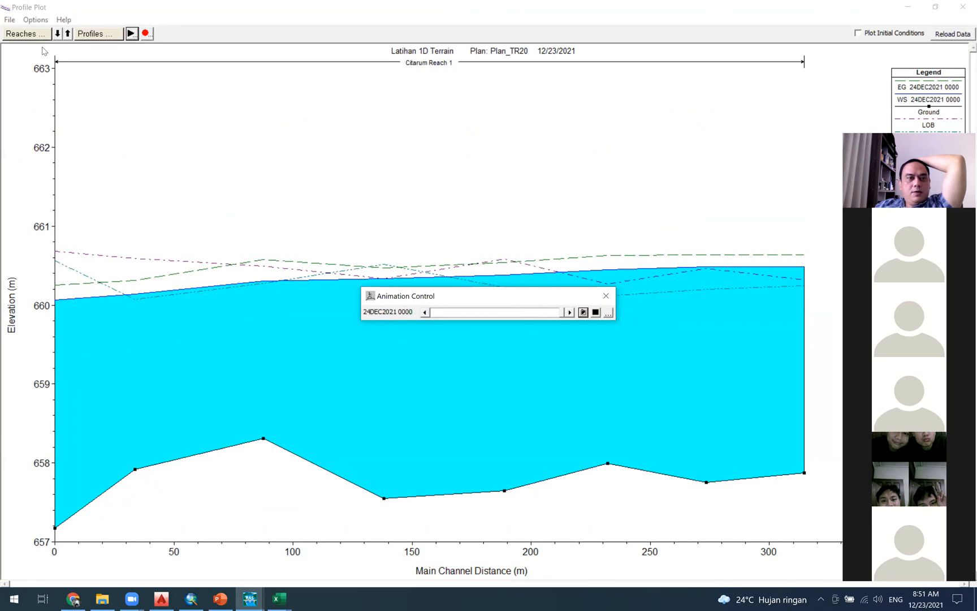
Plot Citarum Reach 3 together with Reach 1, leaving out Citarik Reach 2, and open the profile animation control.
click(19, 35)
click(7, 47)
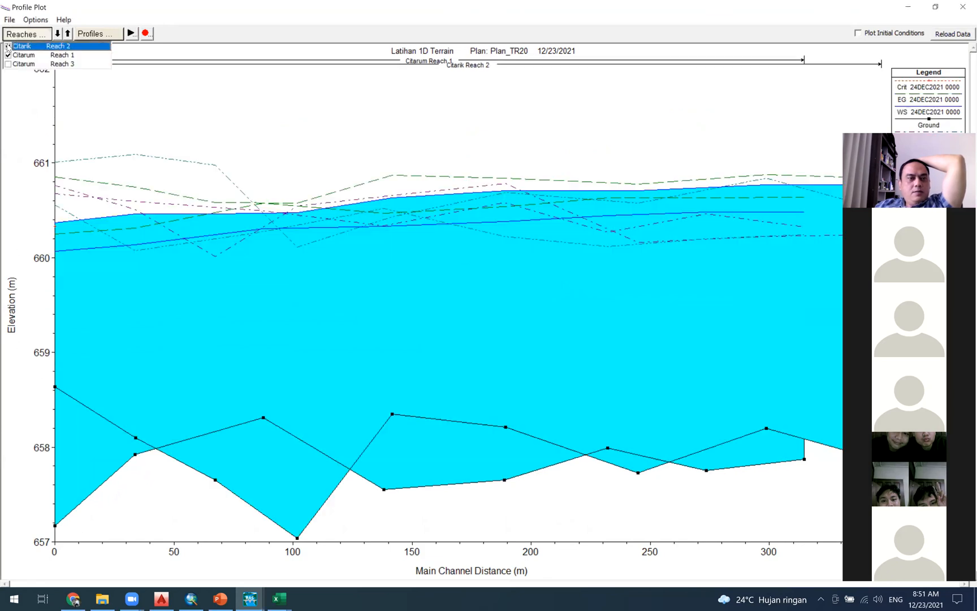
click(8, 47)
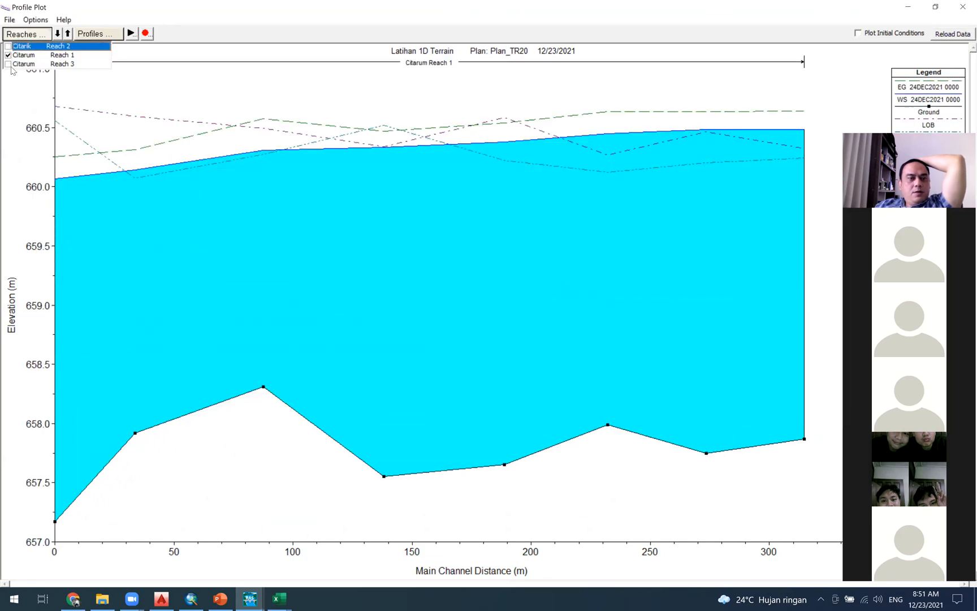
click(8, 64)
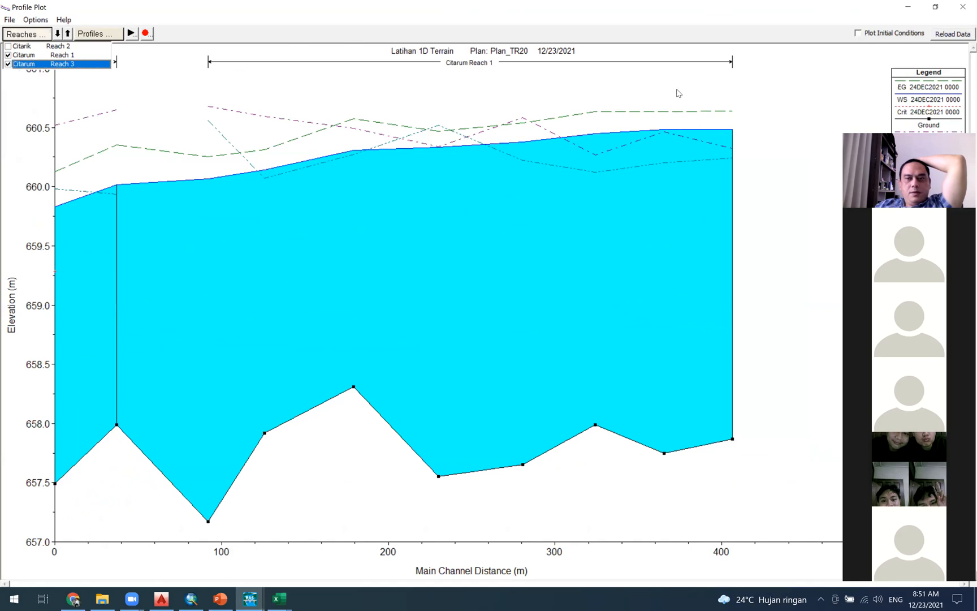
click(594, 239)
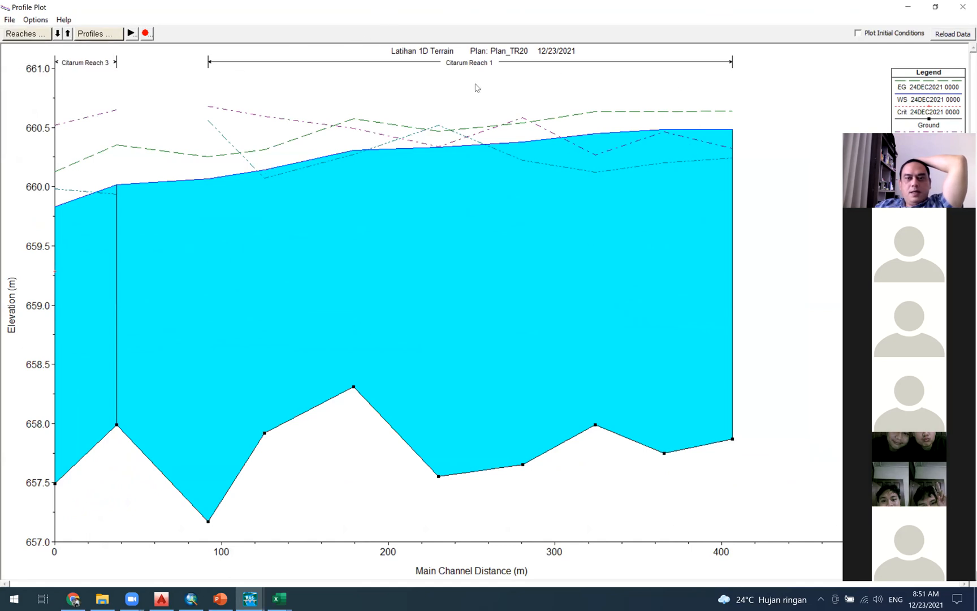
click(130, 34)
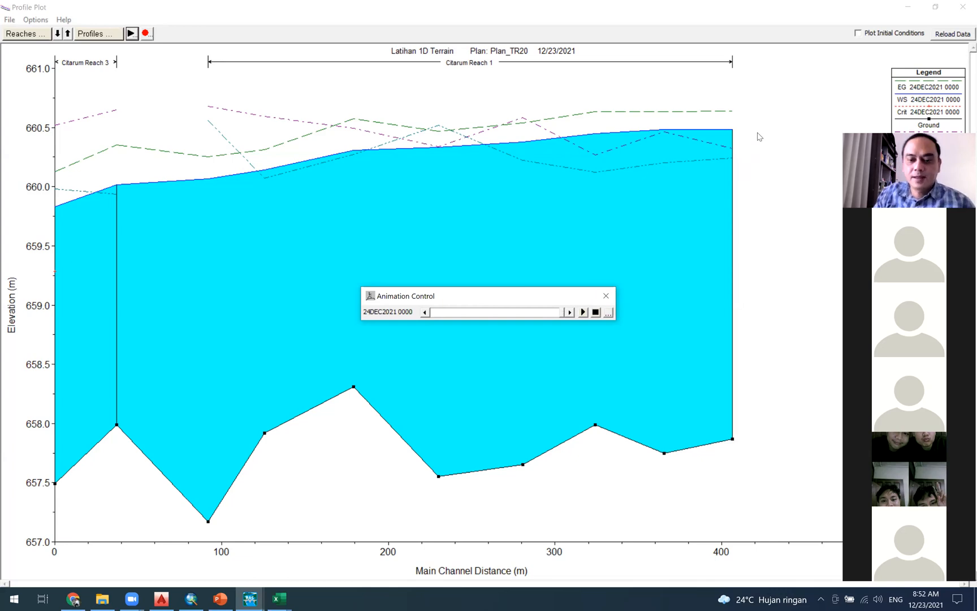
Close the animation control and the profile plot, and bring up RAS Mapper full screen.
click(789, 386)
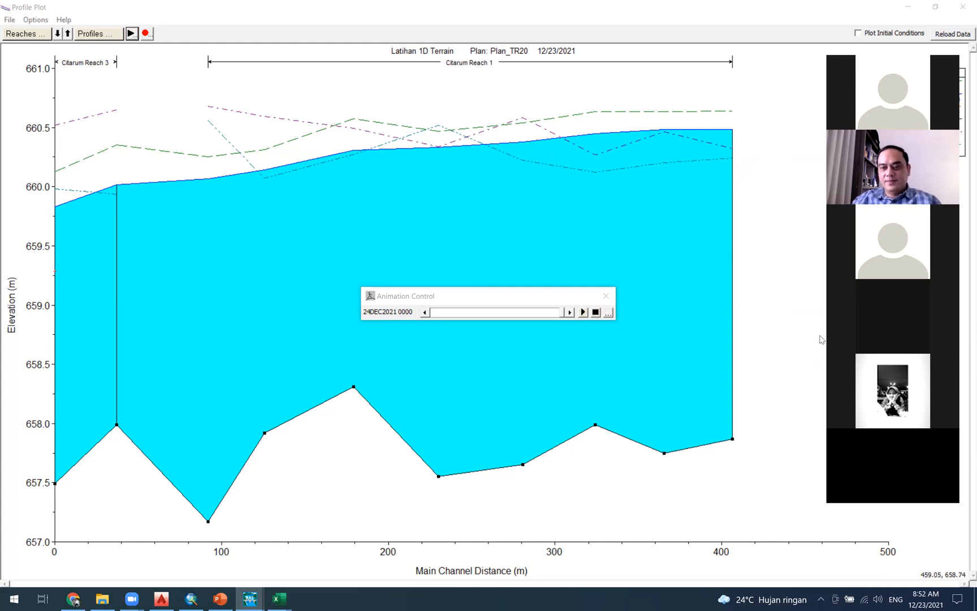
click(963, 8)
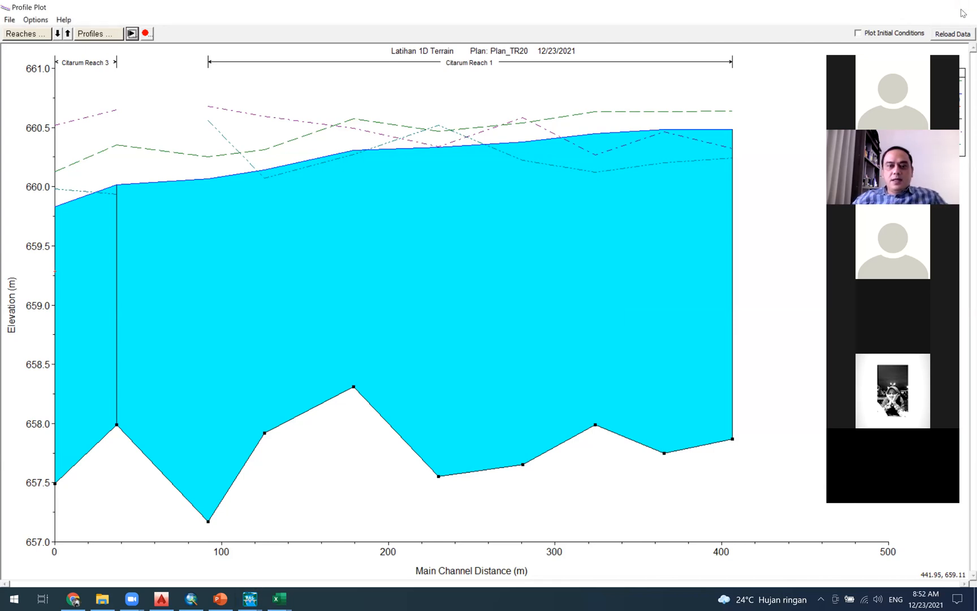
click(385, 114)
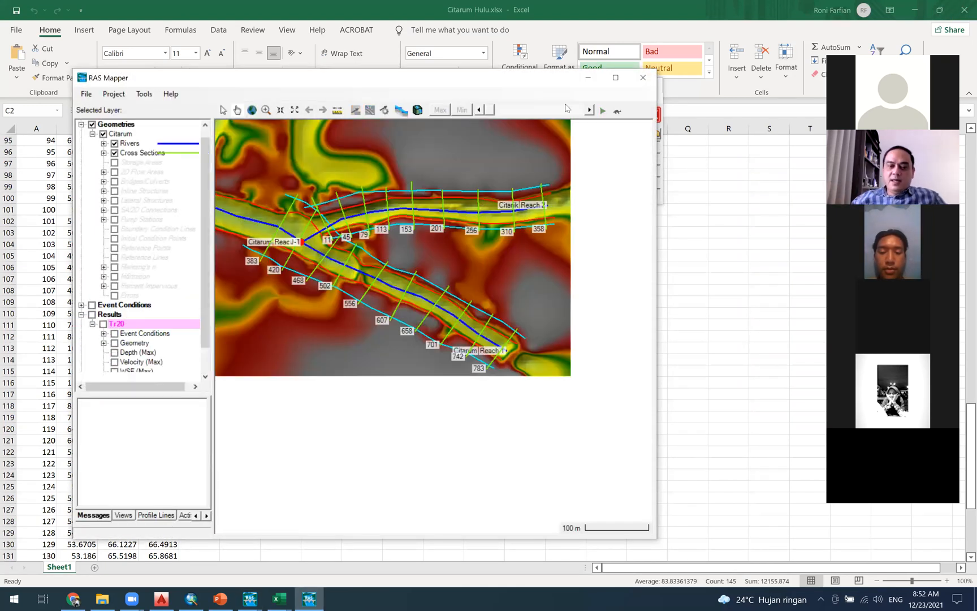
click(615, 77)
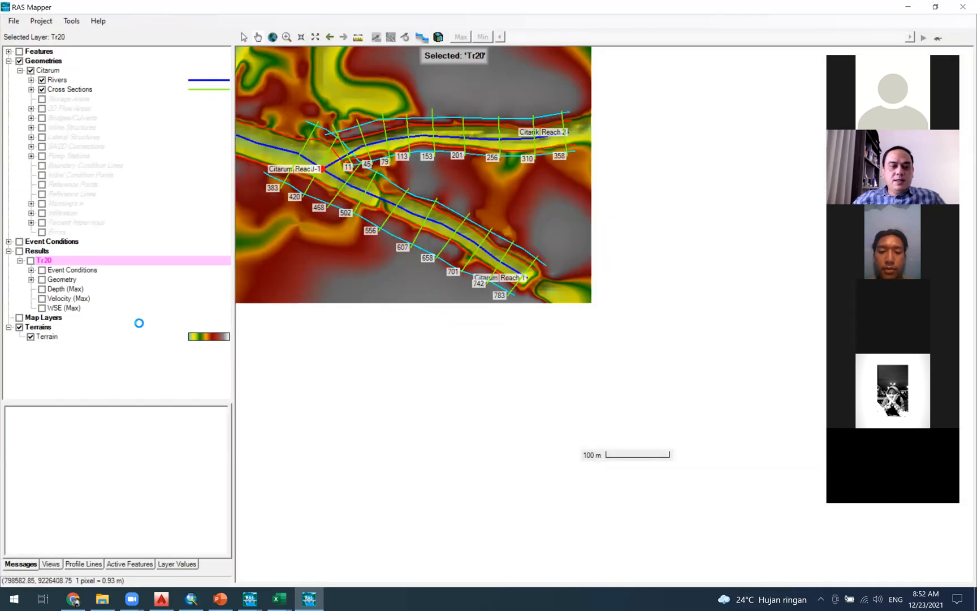
Add the Google Satellite web imagery to the map layers and hide the terrain.
click(43, 253)
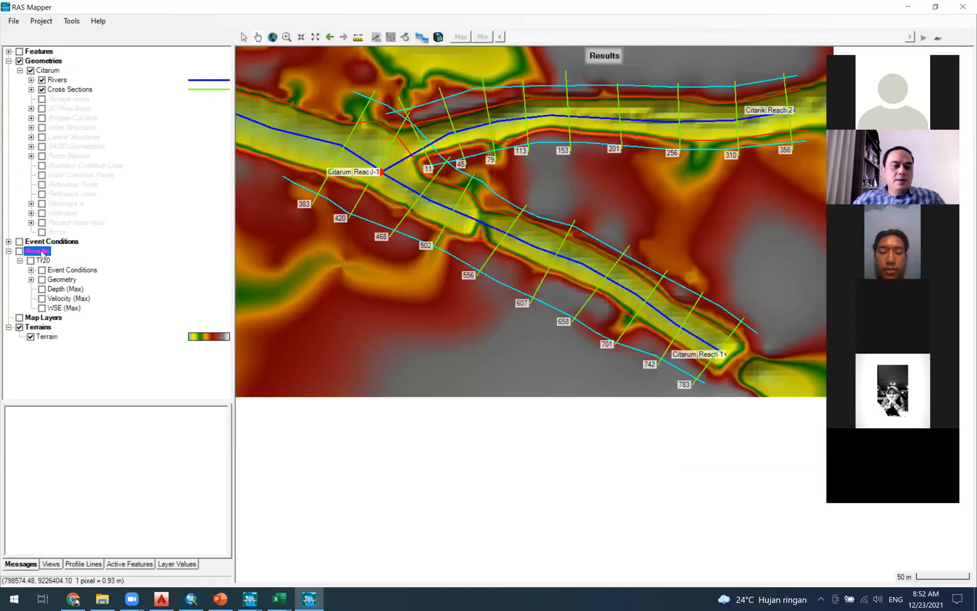
click(44, 319)
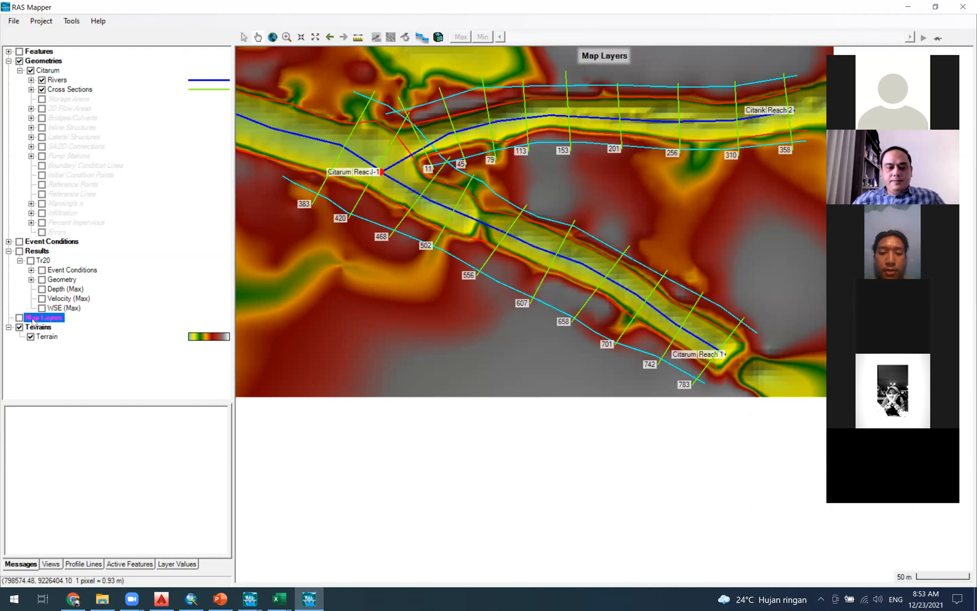
right_click(34, 322)
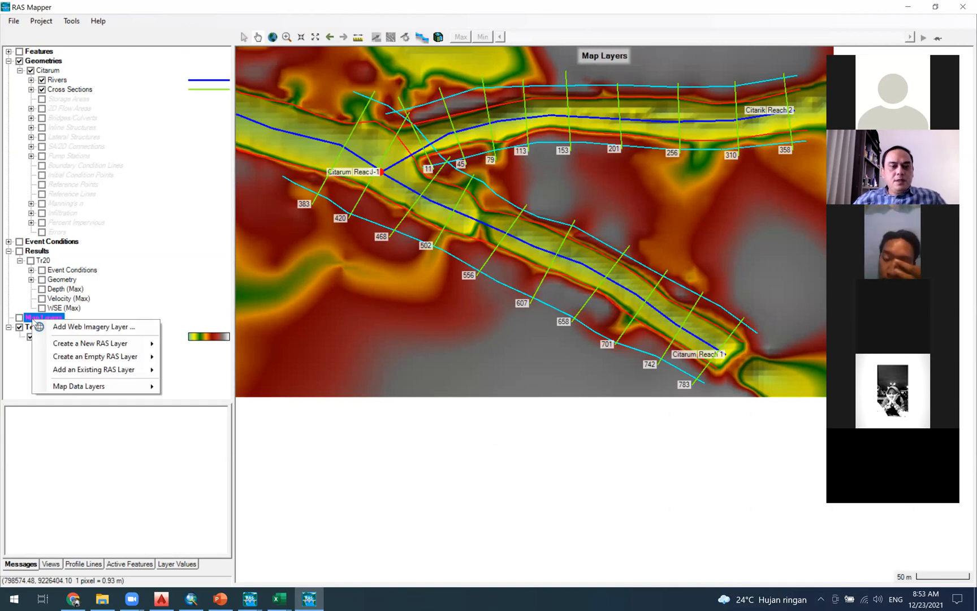
click(122, 330)
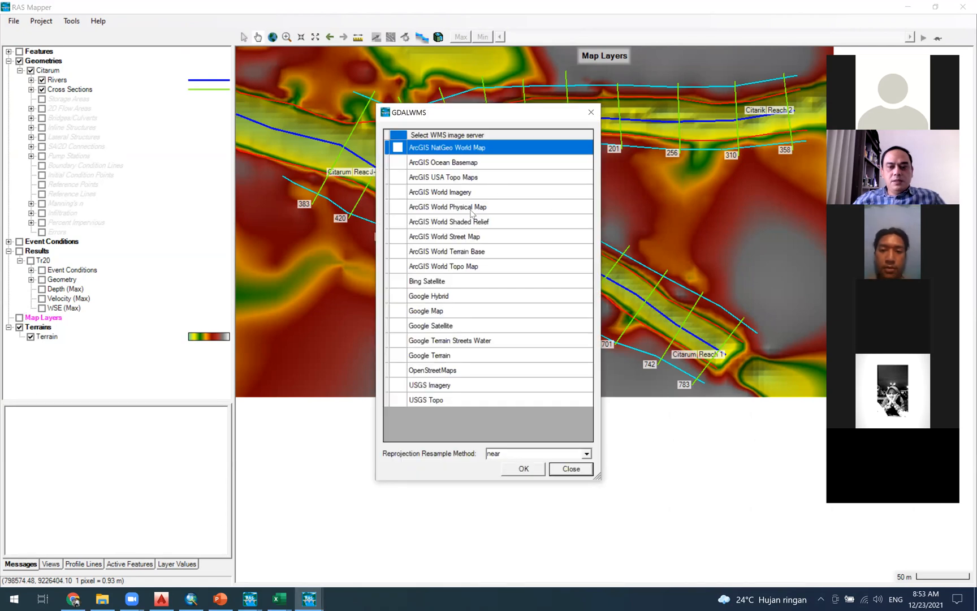
click(453, 325)
click(523, 468)
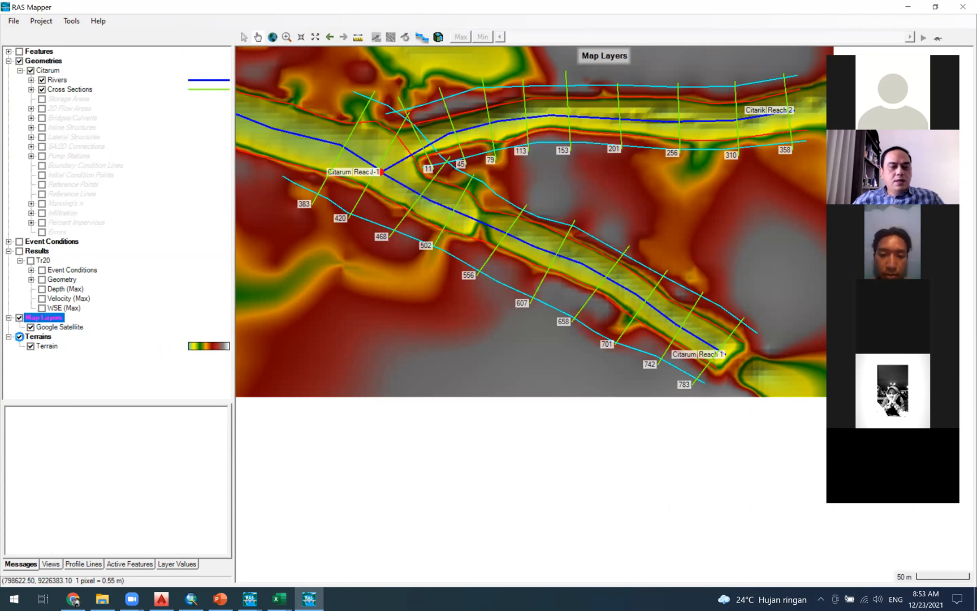
click(19, 337)
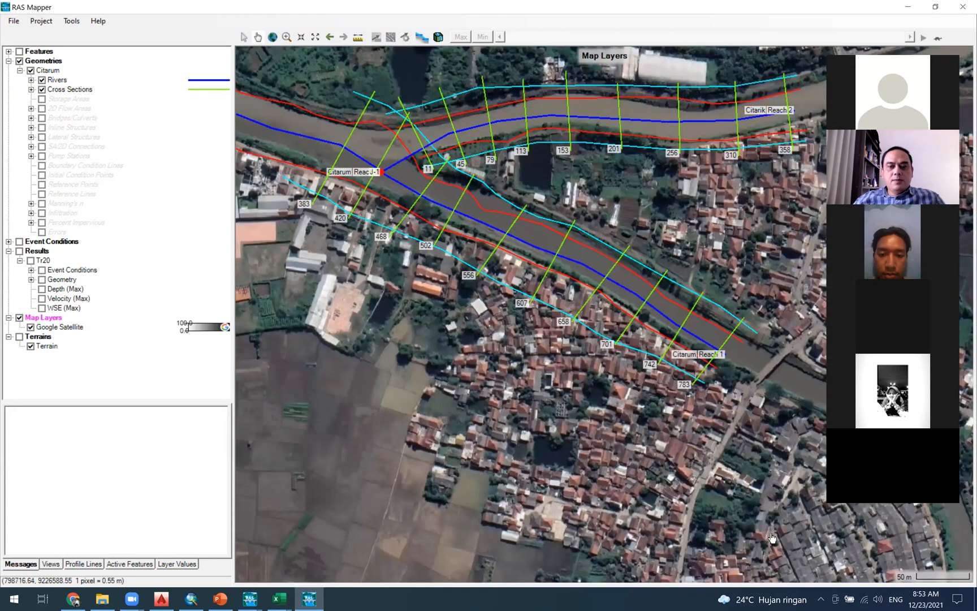
Add the titik_tinggi.shp shapefile from the Pertemuan #8 folder as a map layer, and hide the Google Satellite imagery to display its points.
right_click(40, 320)
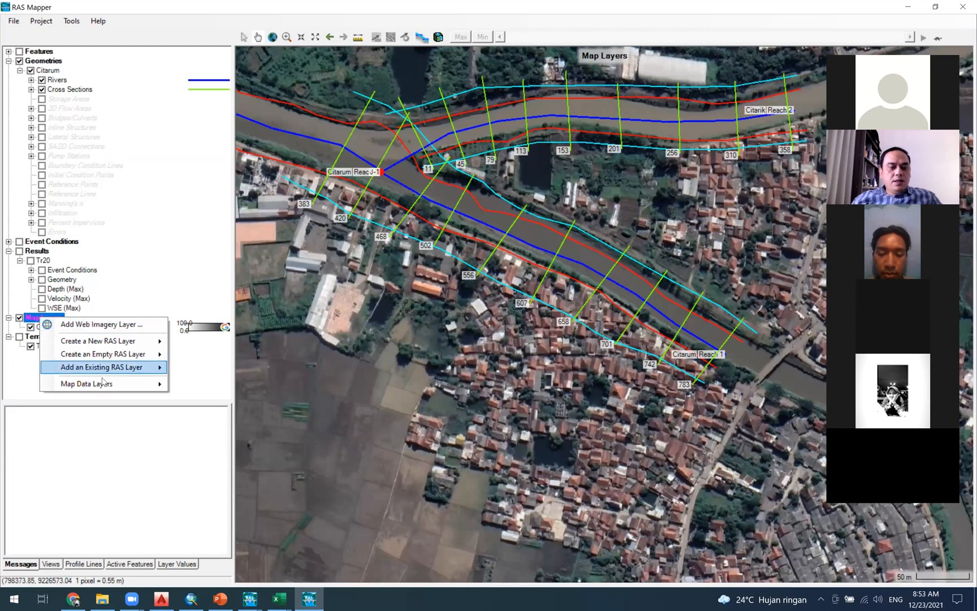
click(199, 390)
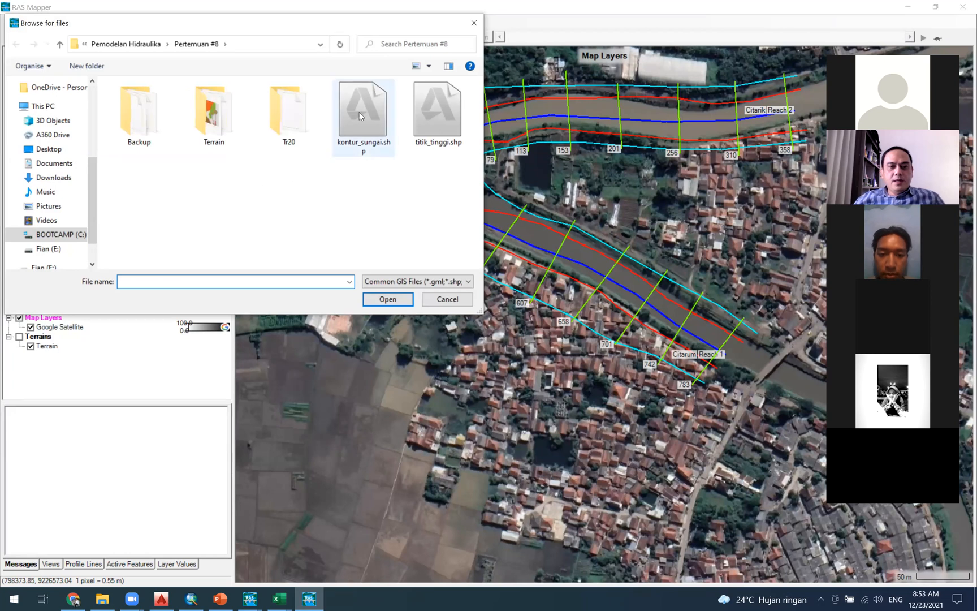
click(425, 118)
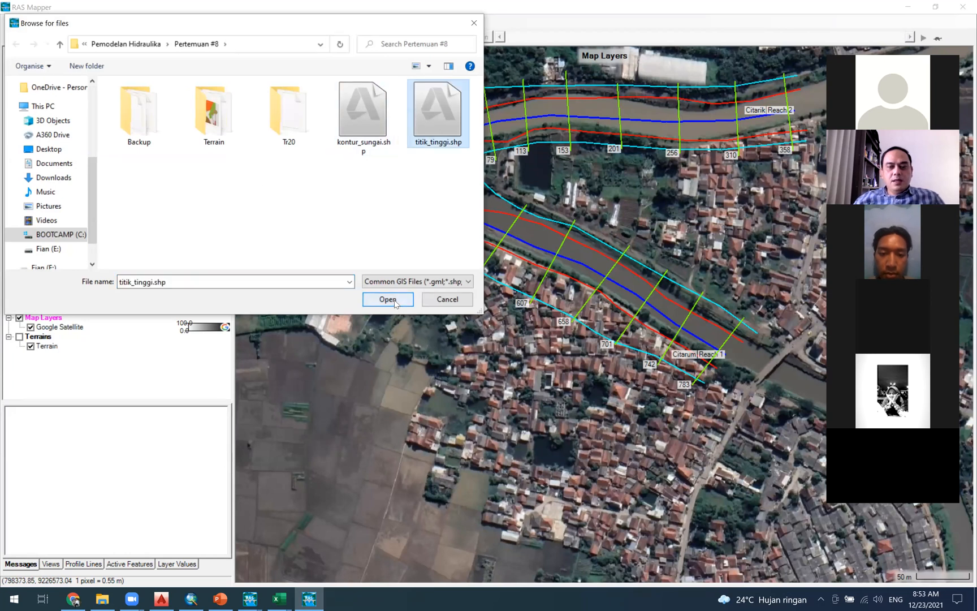
key(Return)
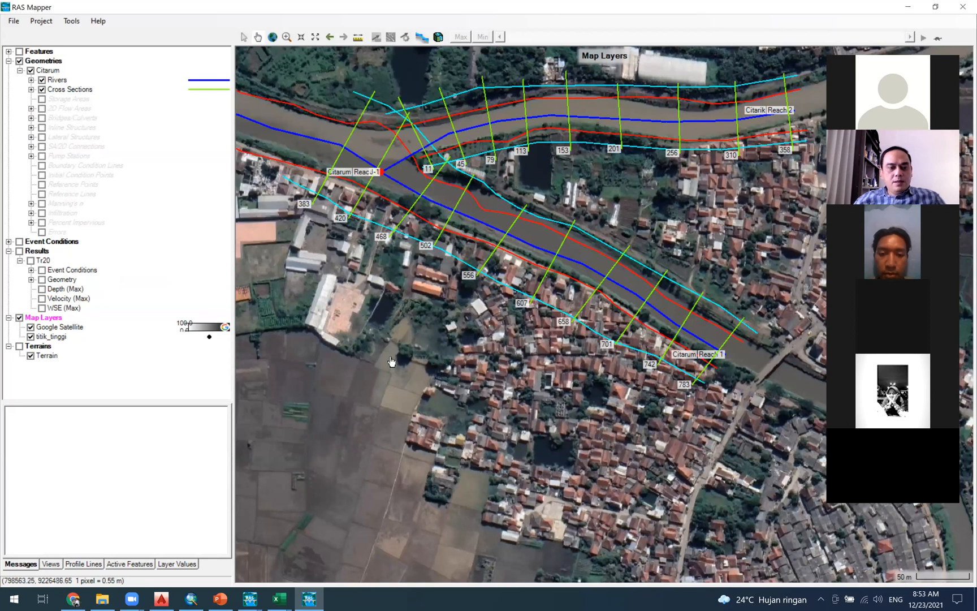
drag(61, 337, 59, 330)
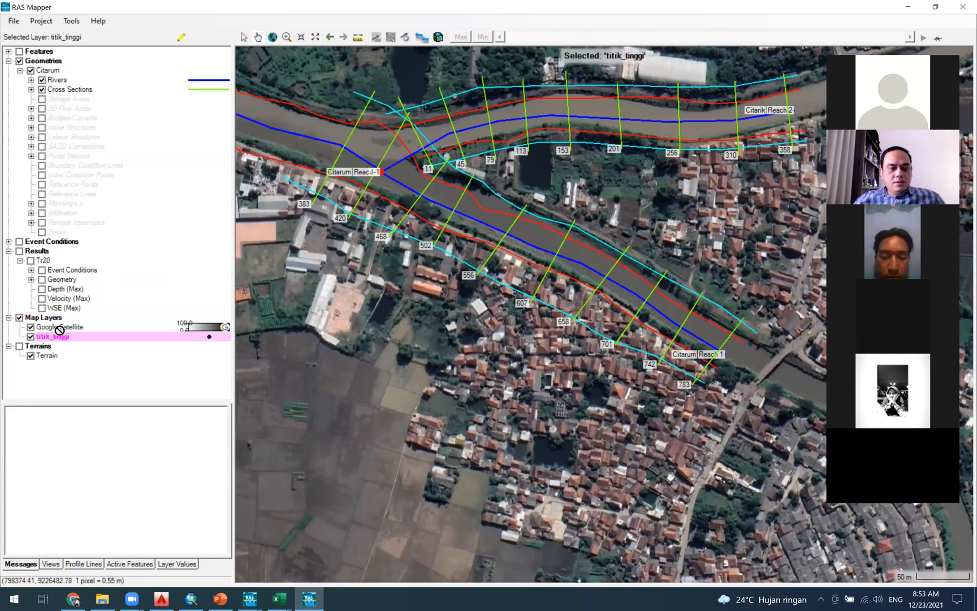
right_click(60, 337)
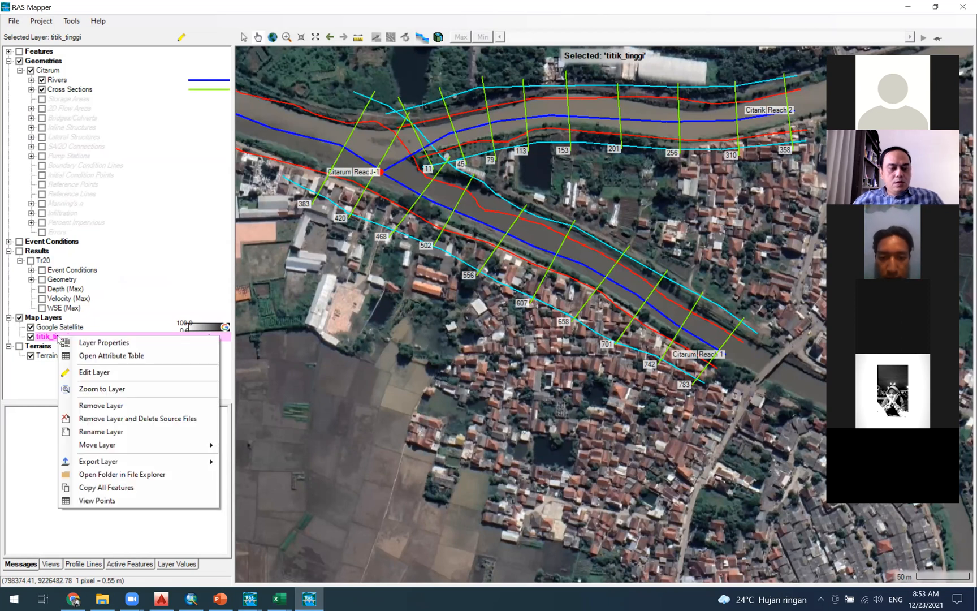
click(28, 328)
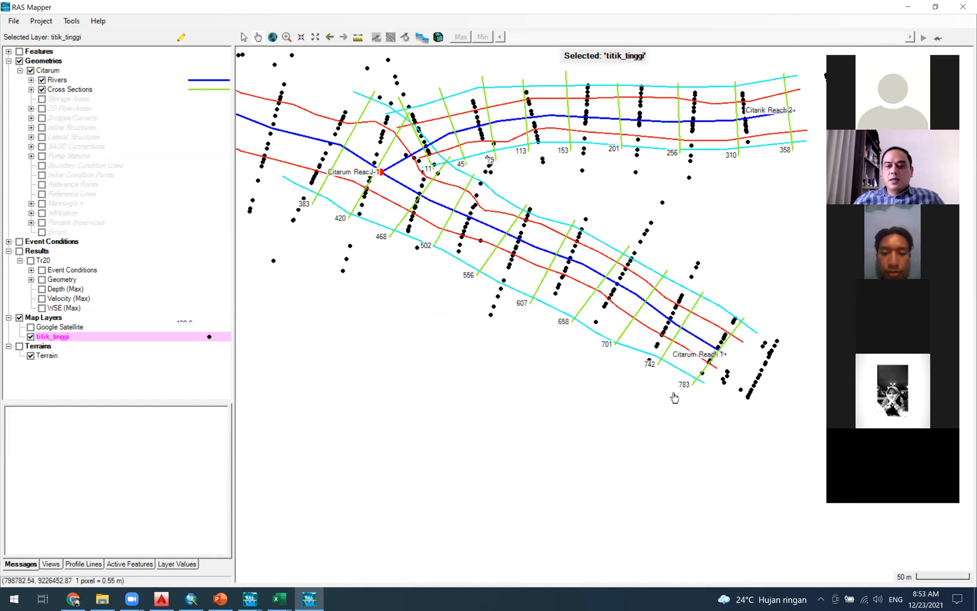
click(69, 89)
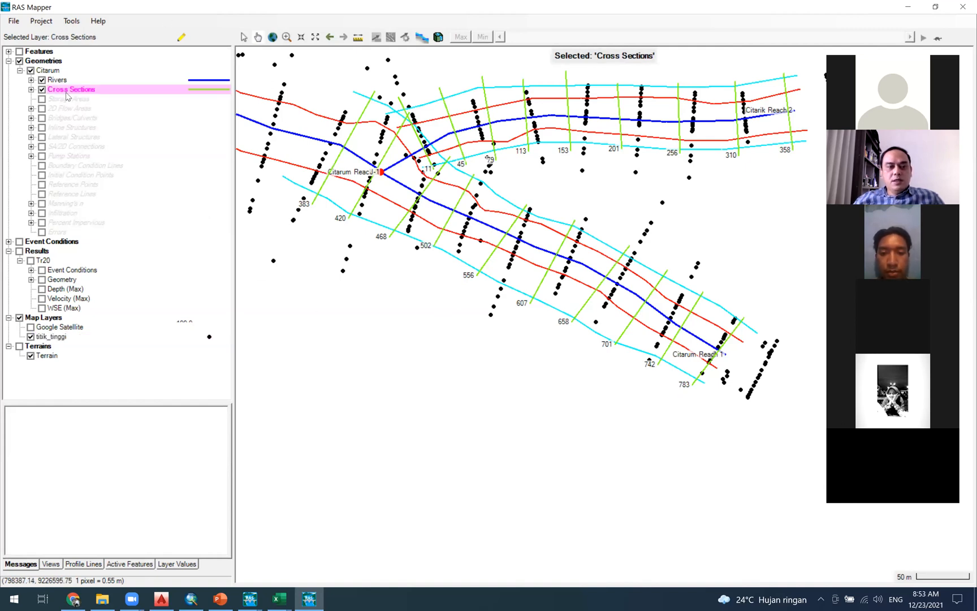
click(179, 38)
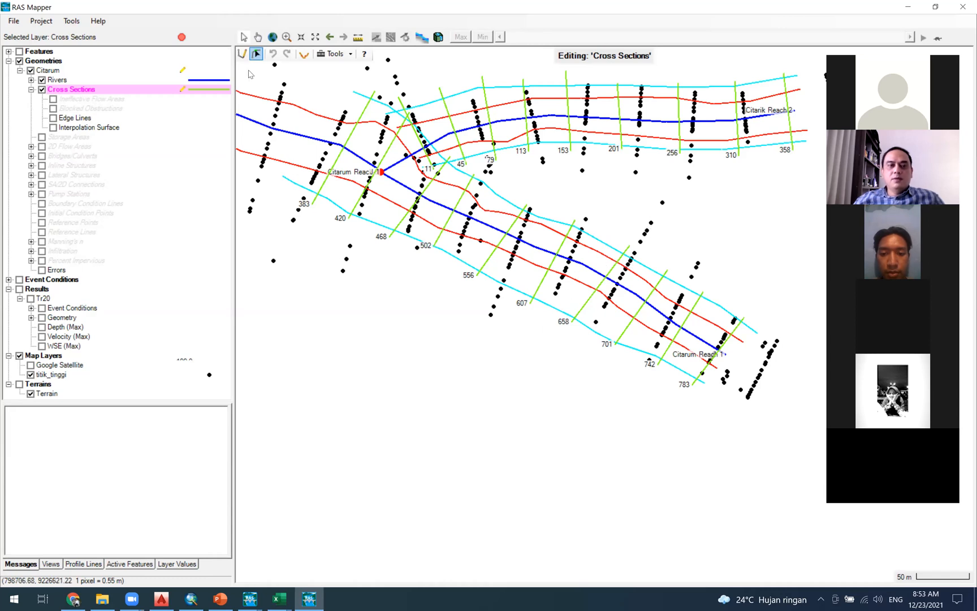
click(181, 36)
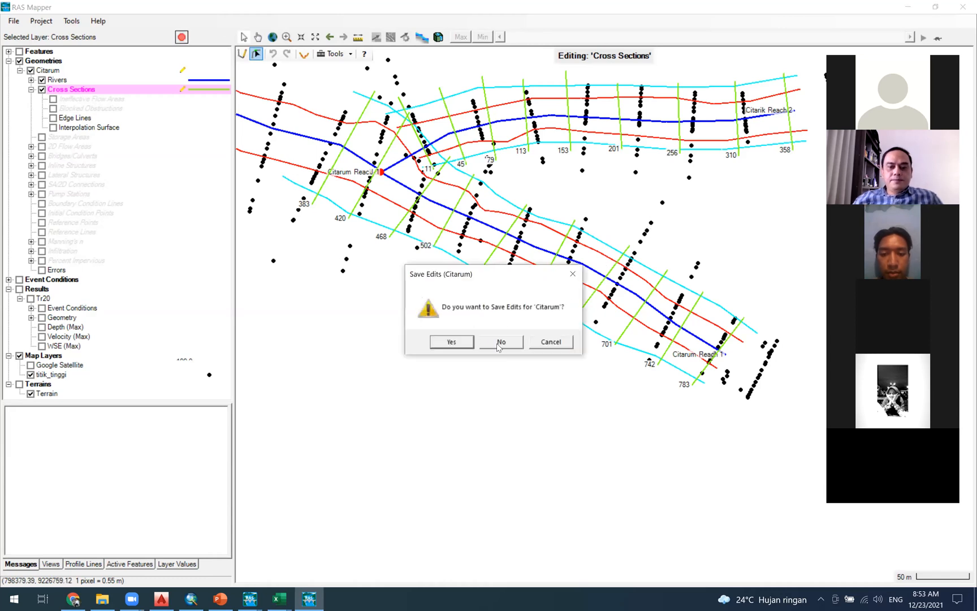
click(499, 344)
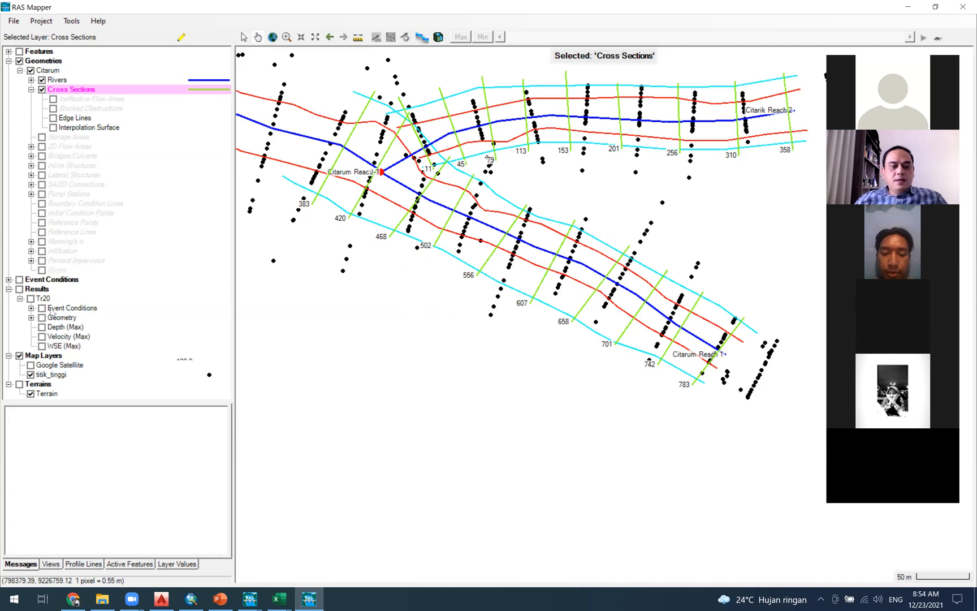
Show the Google Satellite imagery again, hide the titik_tinggi points, and overlay the Tr20 maximum depth result.
click(30, 365)
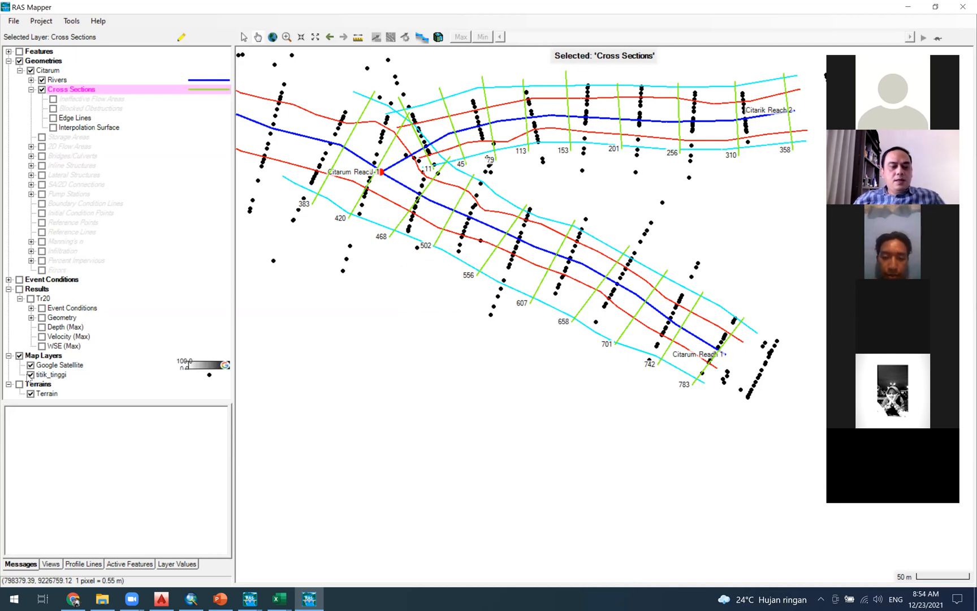
click(42, 326)
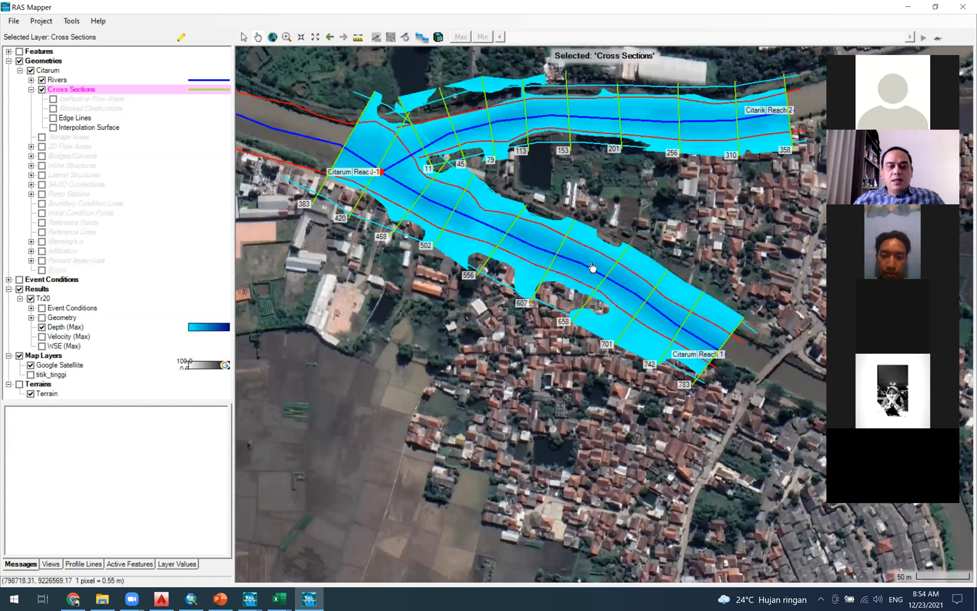
scroll(516, 103, up, 1)
scroll(515, 101, up, 1)
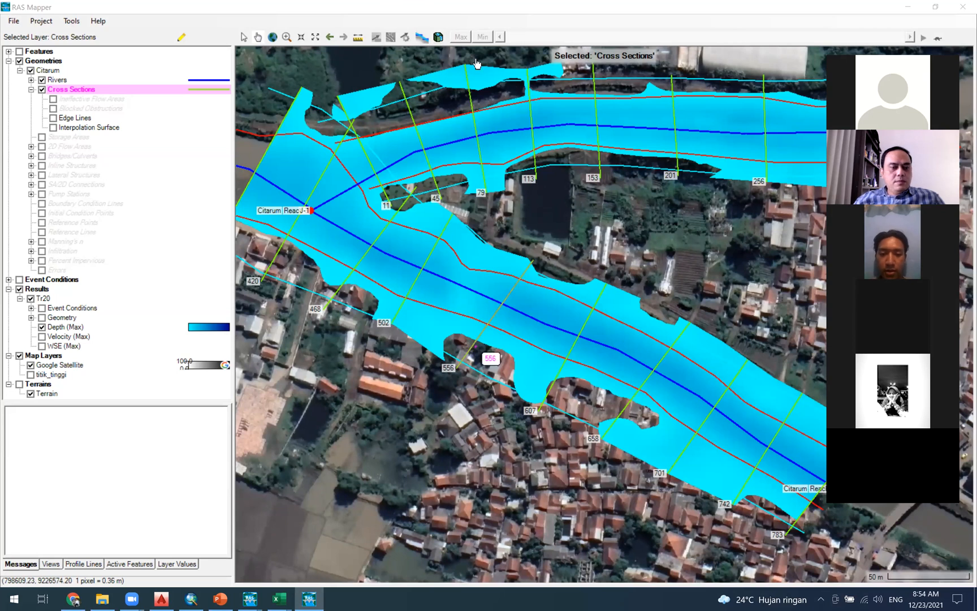
Turn on particle tracing for the Tr20 depth layer and set the result time to 24DEC2021 00:00:00.
click(66, 326)
click(392, 38)
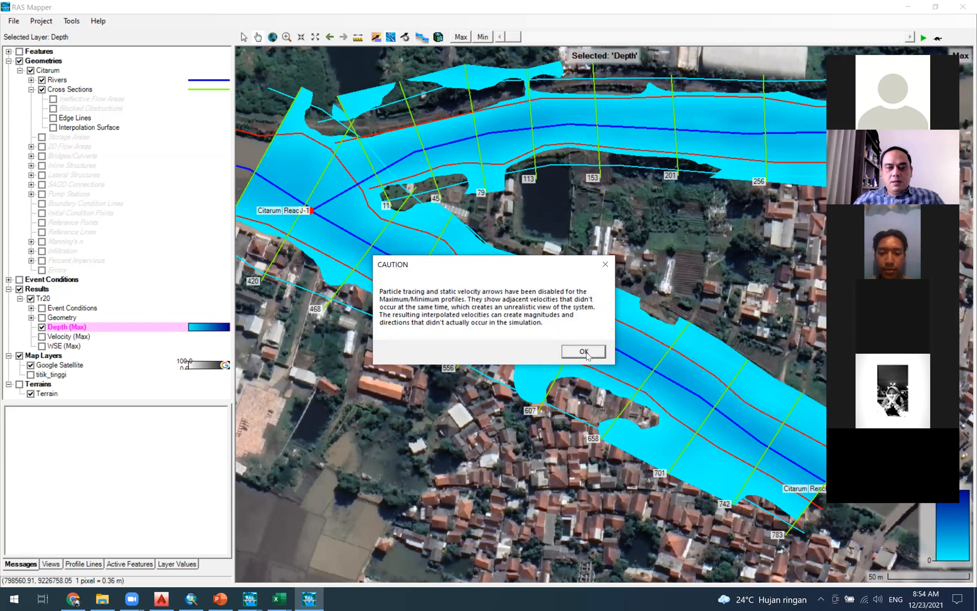
click(584, 352)
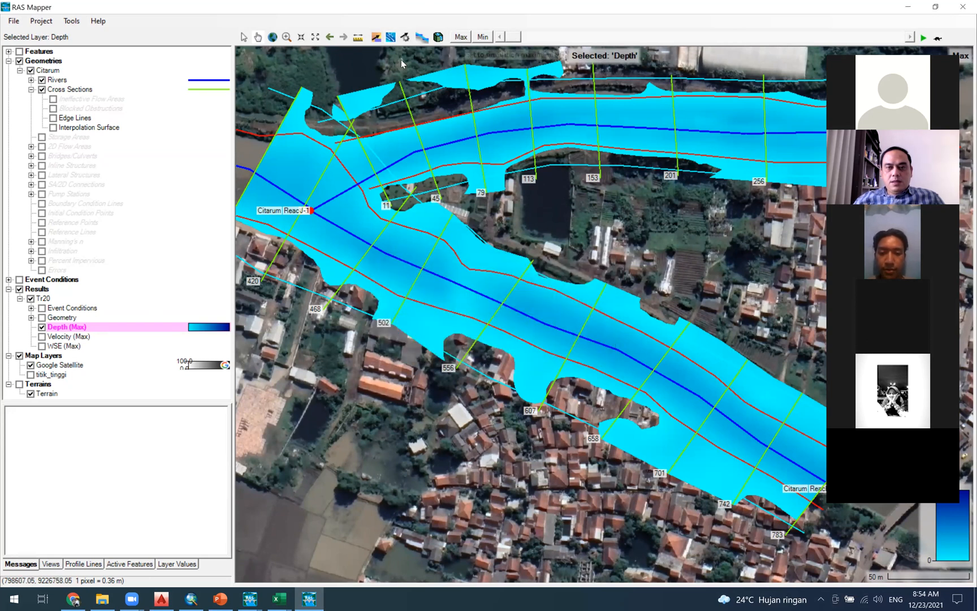
click(922, 38)
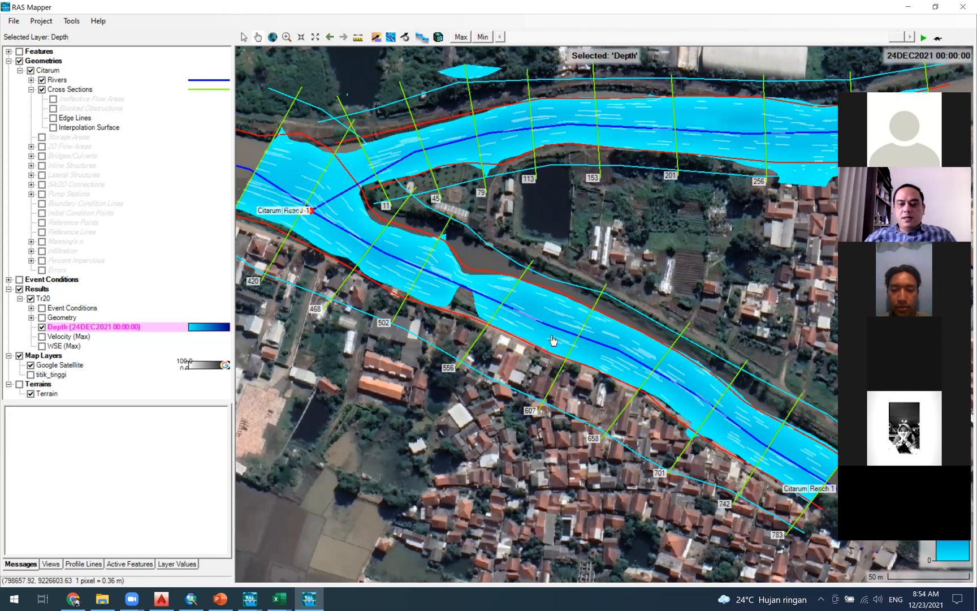
Recreate the depth layer's surface fill color ramp with a maximum of 5 and 7 values, and close its layer properties.
scroll(553, 340, up, 2)
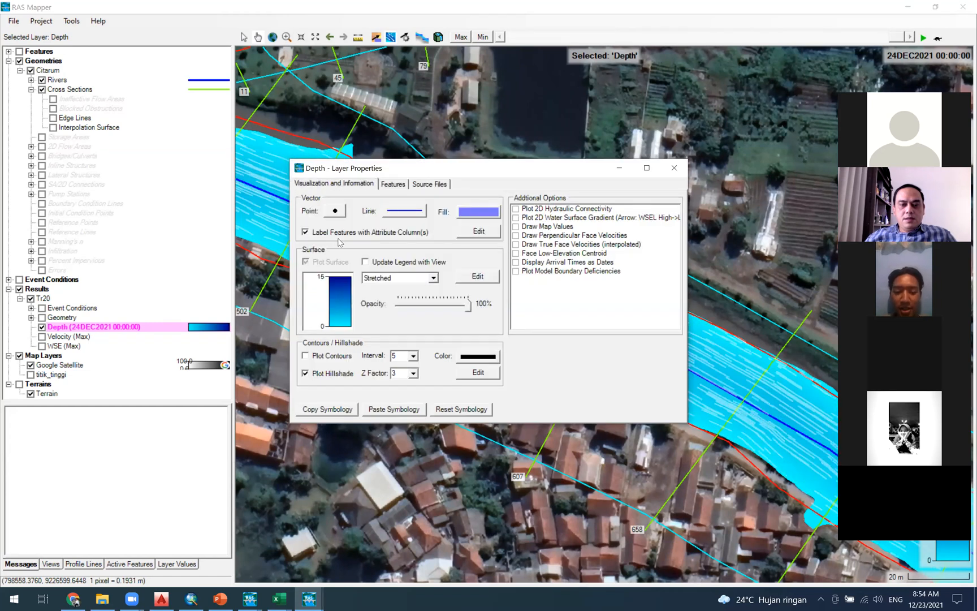
click(477, 277)
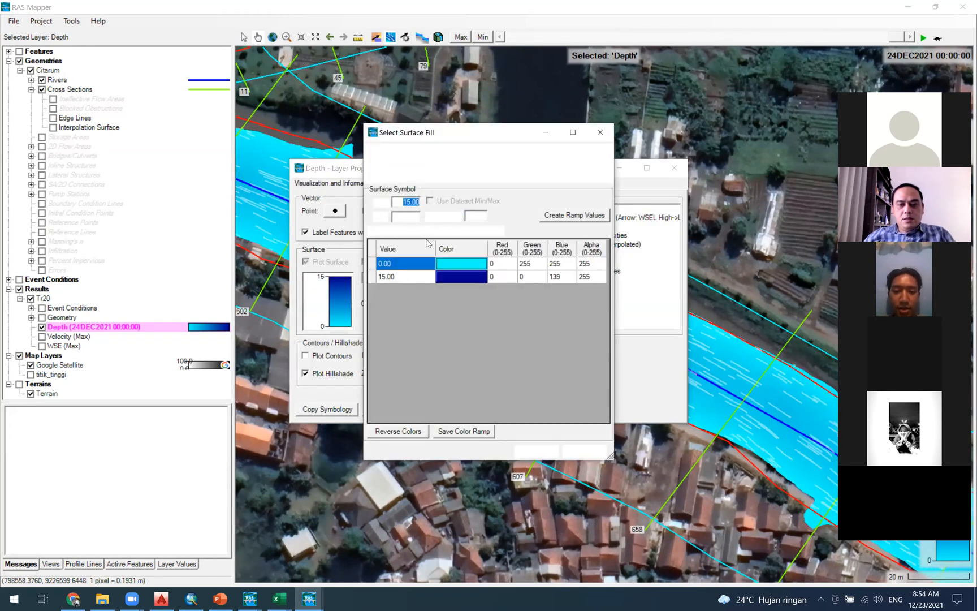
text(3)
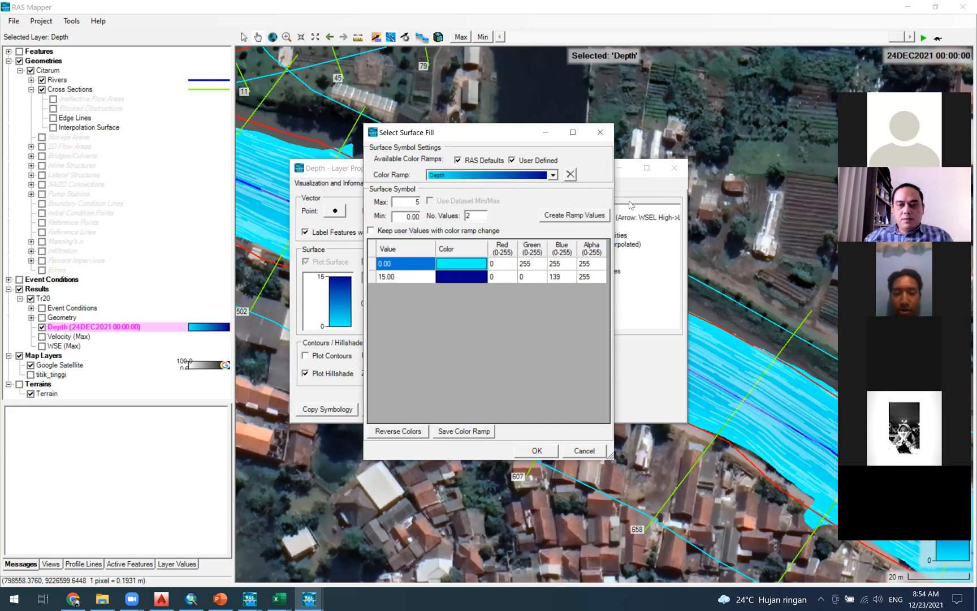
click(588, 221)
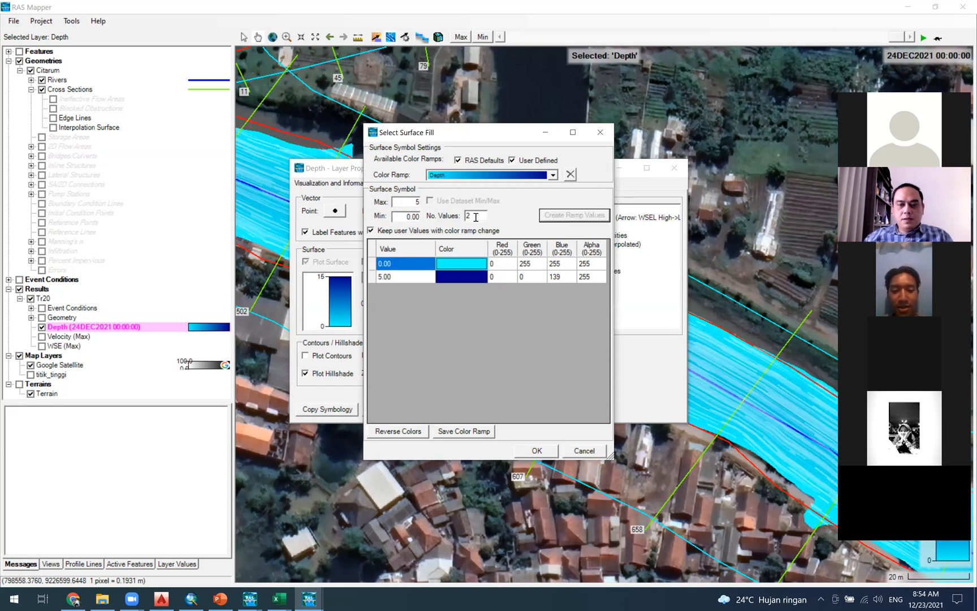
drag(476, 216, 457, 214)
text(7)
click(567, 222)
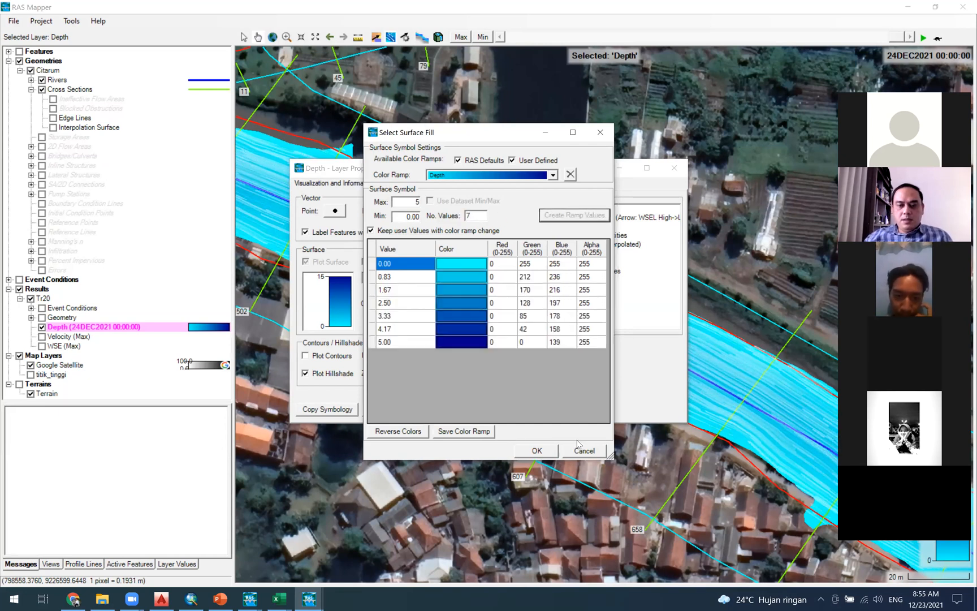
click(534, 452)
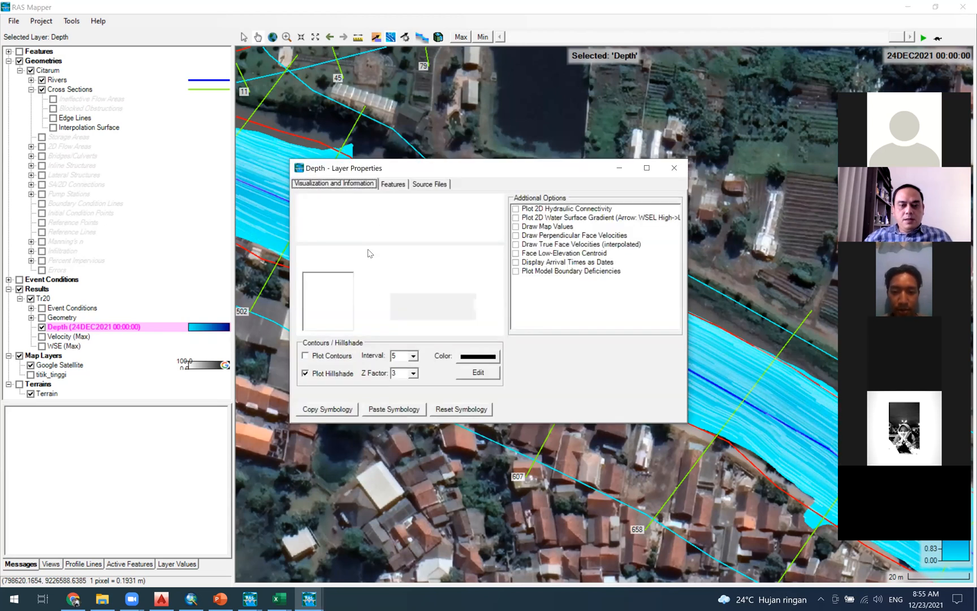
click(674, 168)
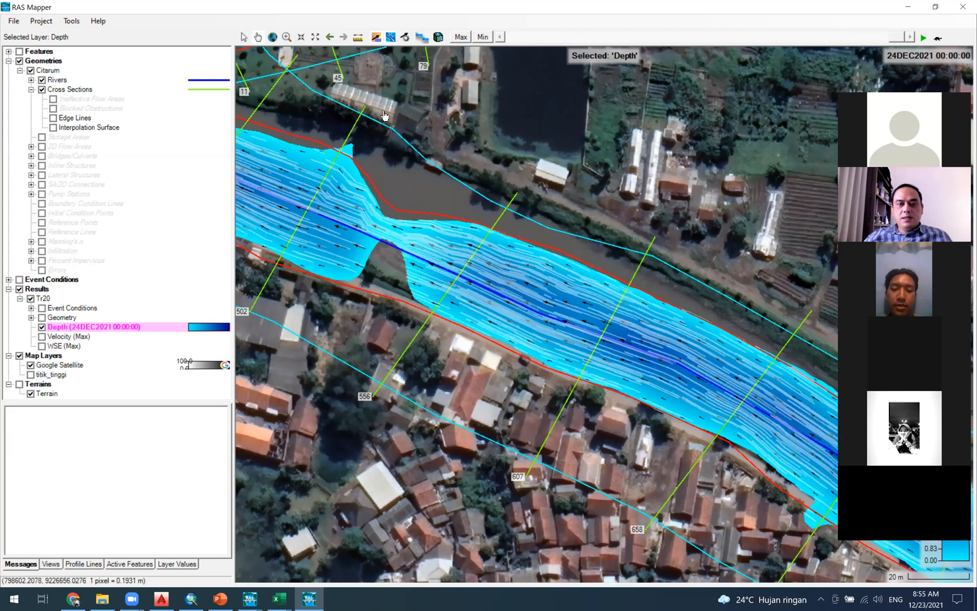
Set the particle tracing speed to 1.3 in the velocity map parameters, adjust the remaining tracing settings, and close the parameters.
click(405, 37)
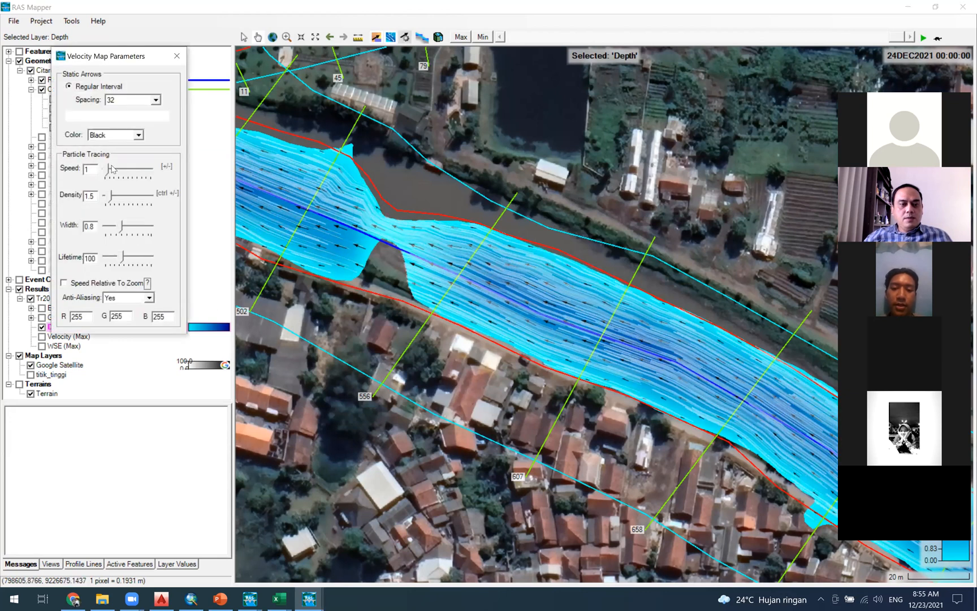
drag(106, 169, 109, 171)
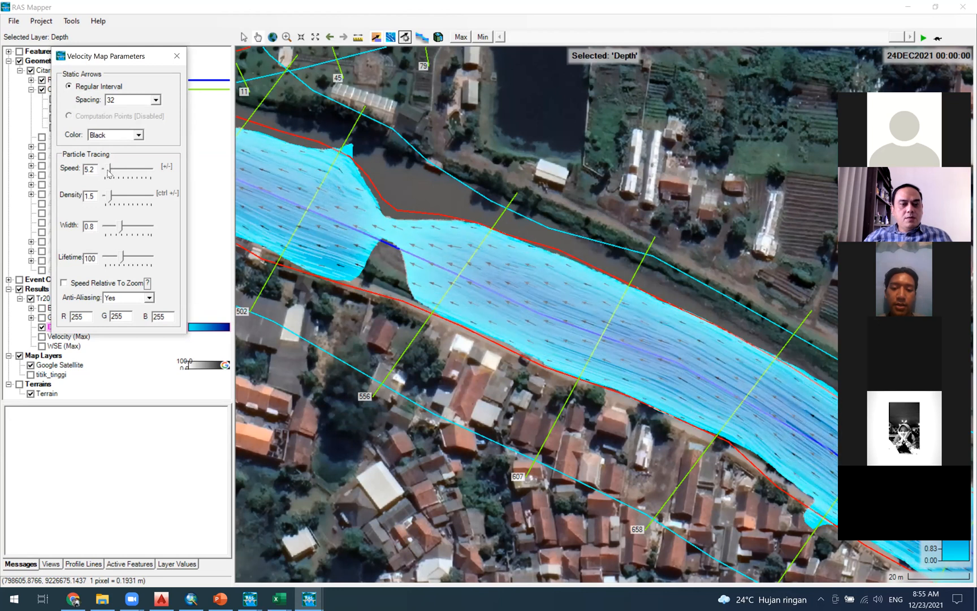
drag(107, 171, 105, 171)
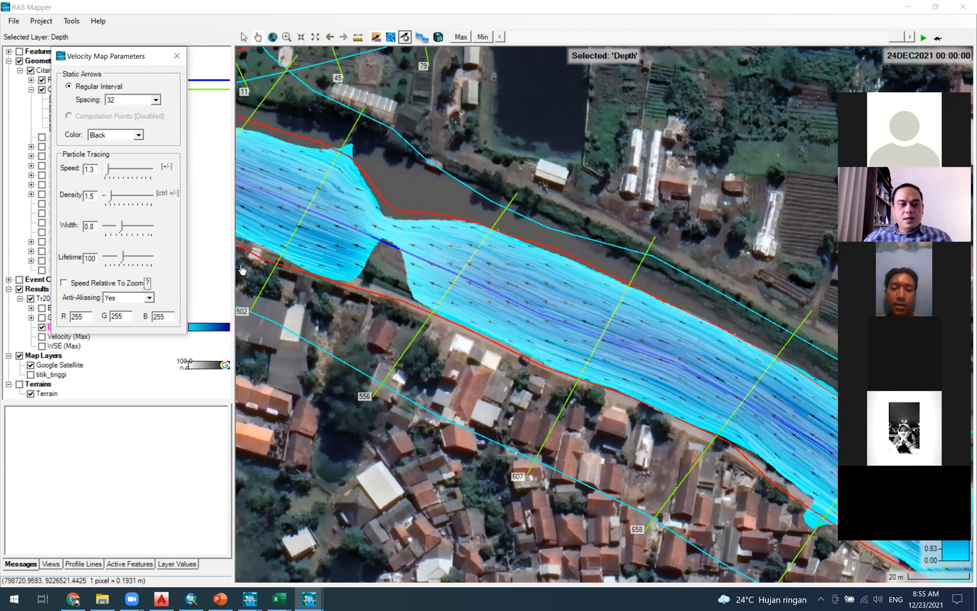
mouse_move(113, 199)
mouse_down()
mouse_move(135, 258)
mouse_move(111, 261)
mouse_up()
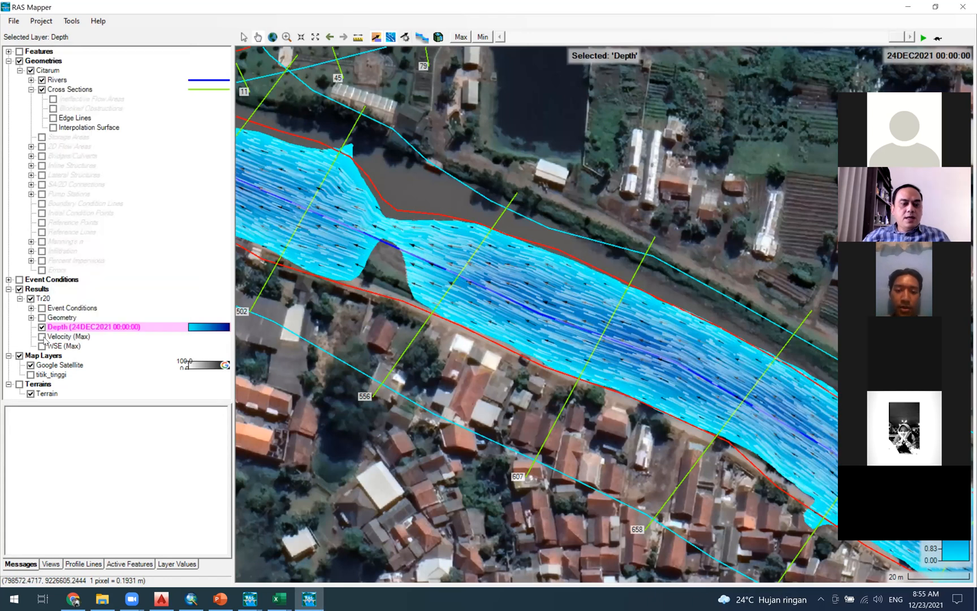
Display the Tr20 velocity layer instead of the depth layer, and try to turn on particle tracing for its maximum profile.
click(42, 335)
click(42, 327)
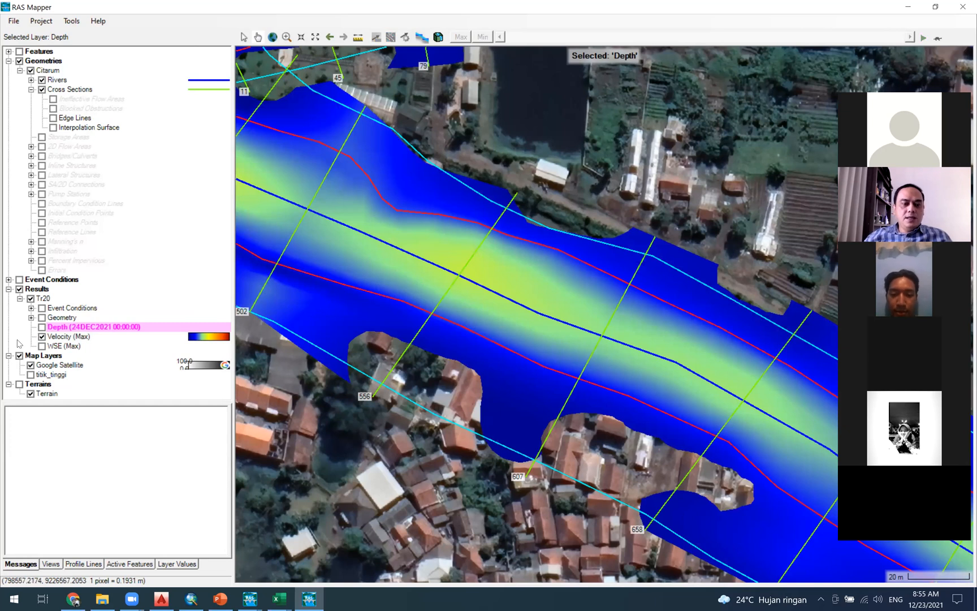
click(62, 336)
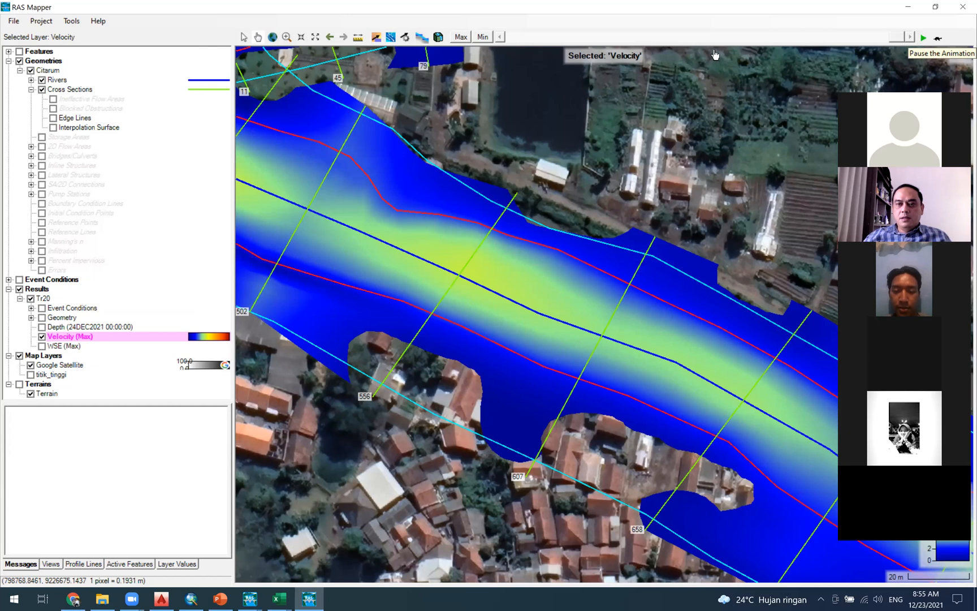
click(390, 37)
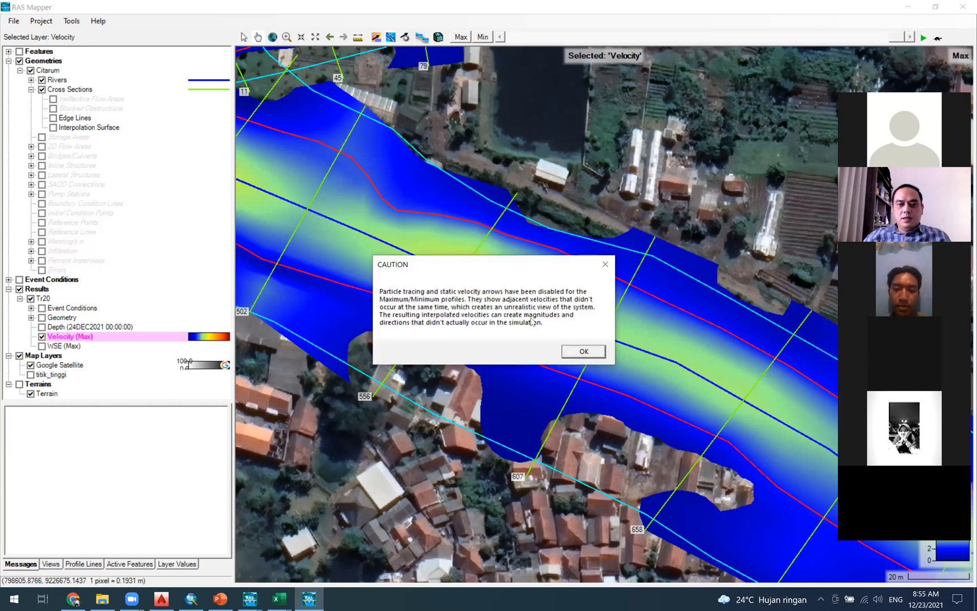
click(585, 352)
Set the velocity layer's result time to 23DEC2021 14:00:00.
click(96, 328)
click(85, 337)
drag(902, 43, 721, 55)
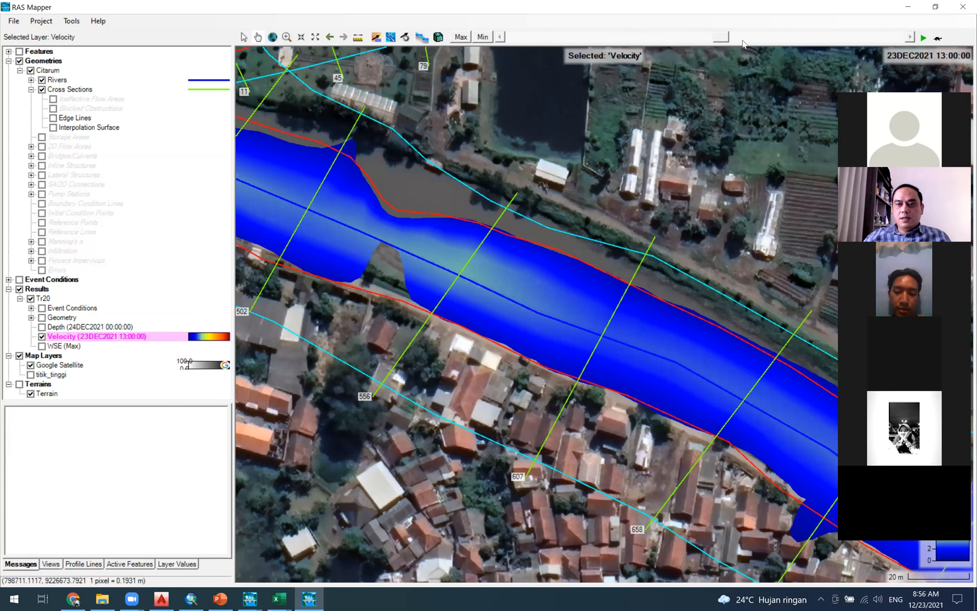
click(743, 45)
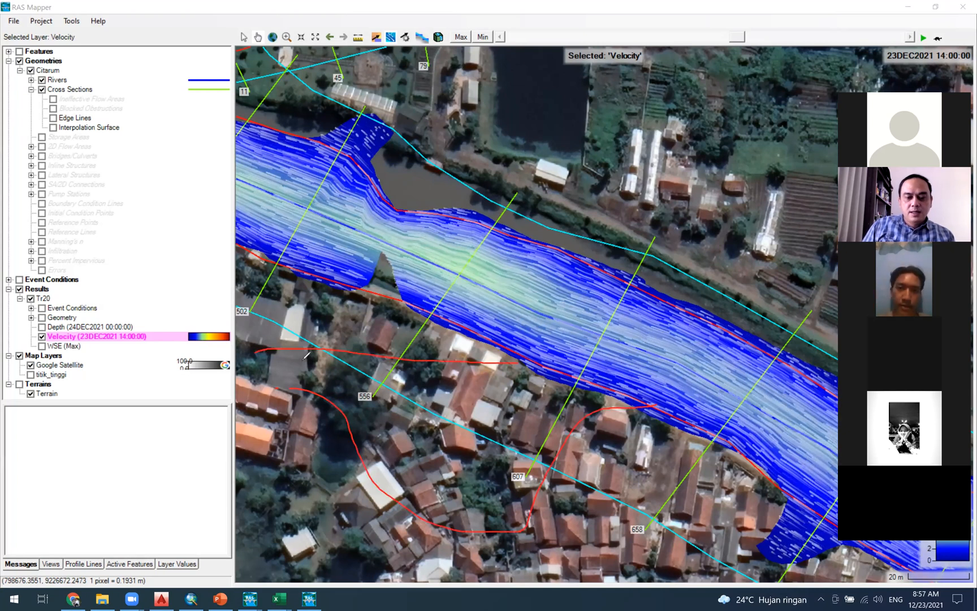
mouse_move(378, 415)
mouse_down()
mouse_move(289, 367)
mouse_move(258, 382)
mouse_move(294, 389)
mouse_up()
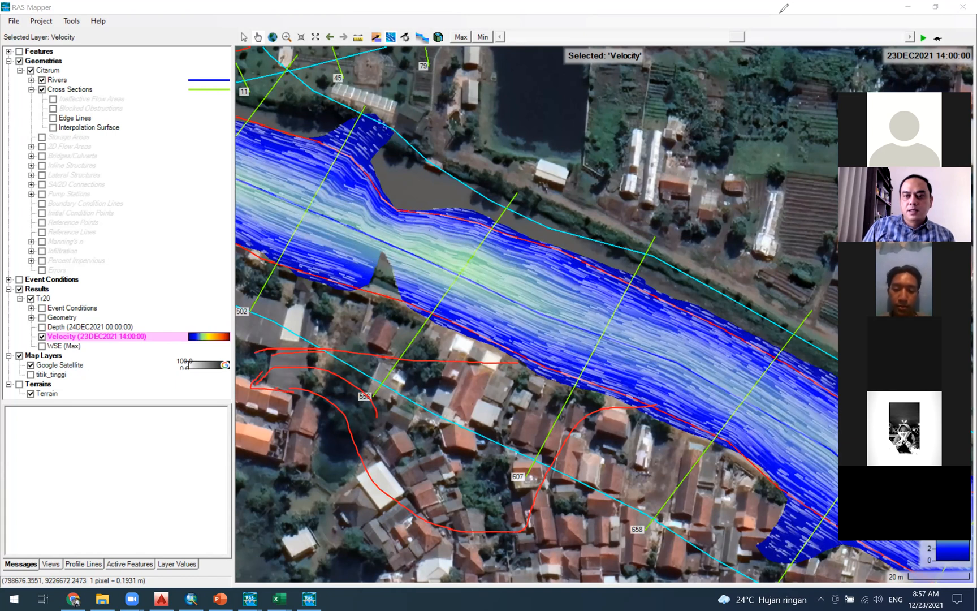
click(781, 12)
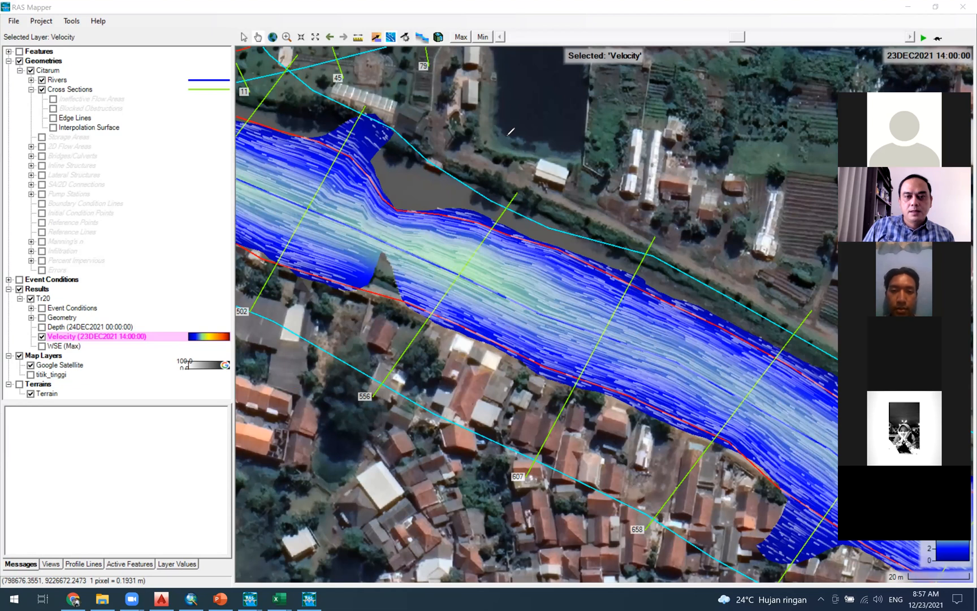
mouse_move(481, 350)
mouse_down()
mouse_move(431, 380)
mouse_move(362, 455)
mouse_up()
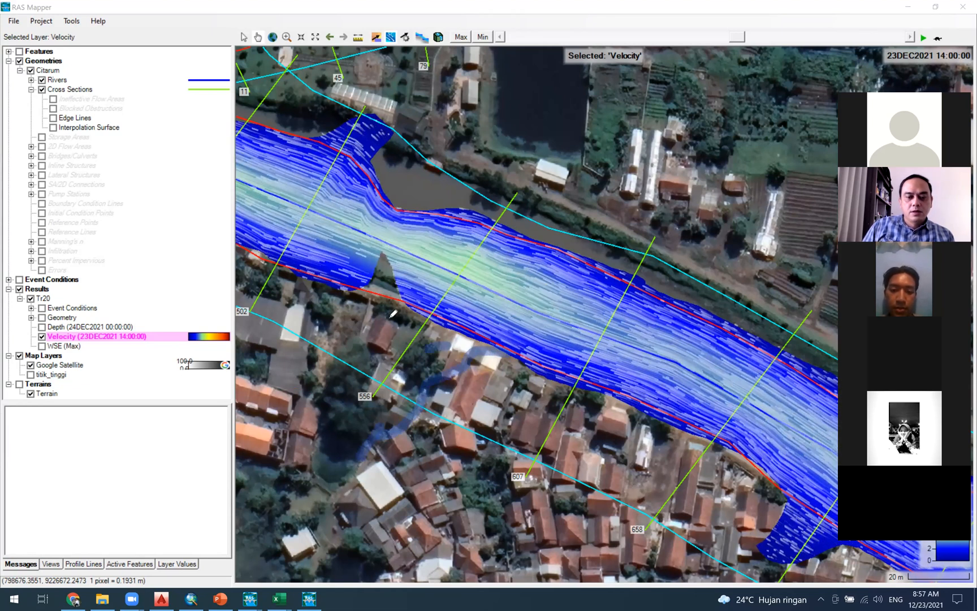
drag(390, 317, 300, 391)
drag(430, 499, 509, 433)
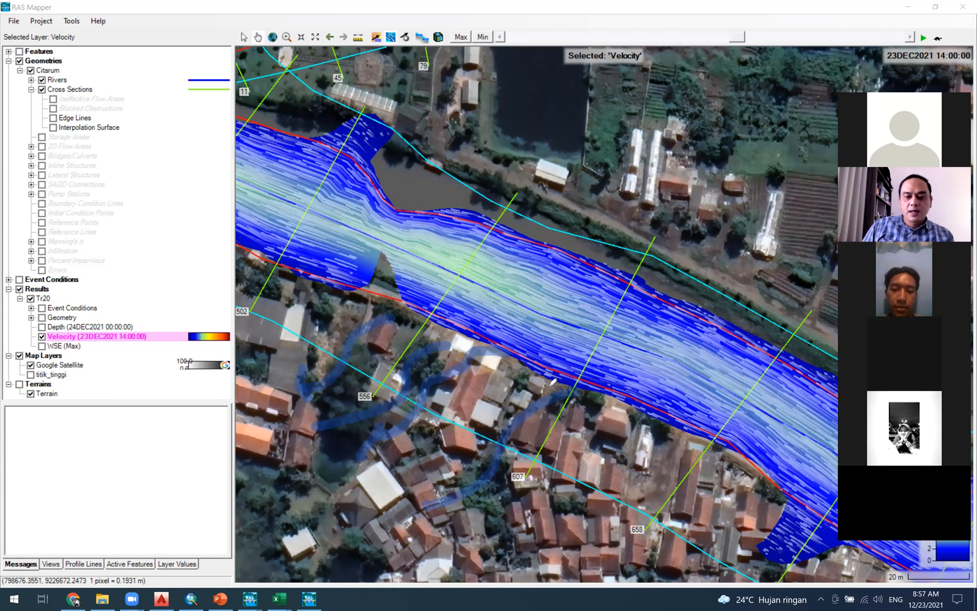
mouse_move(341, 299)
mouse_down()
mouse_move(280, 334)
mouse_move(253, 368)
mouse_up()
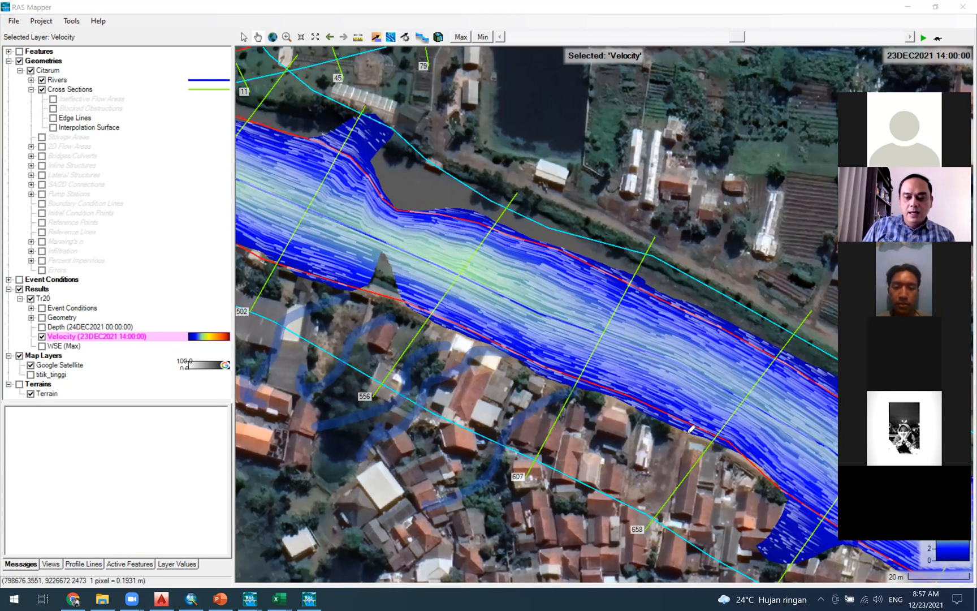
drag(492, 532, 509, 545)
mouse_move(593, 366)
mouse_down()
mouse_move(422, 425)
mouse_move(433, 450)
mouse_up()
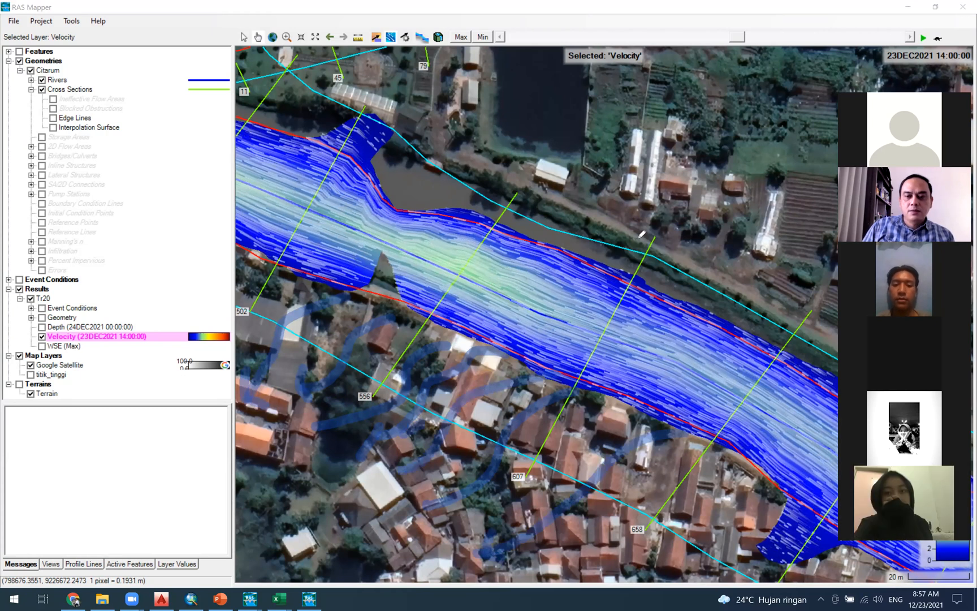
drag(640, 233, 608, 229)
drag(606, 167, 615, 155)
drag(538, 264, 547, 149)
mouse_move(453, 209)
mouse_down()
mouse_move(466, 135)
mouse_move(492, 136)
mouse_up()
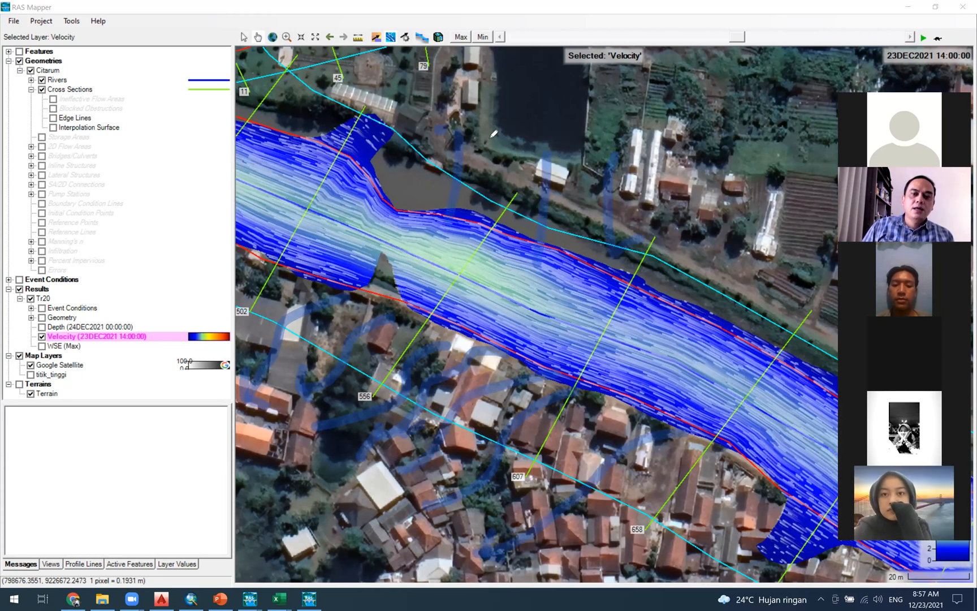
drag(555, 134, 566, 142)
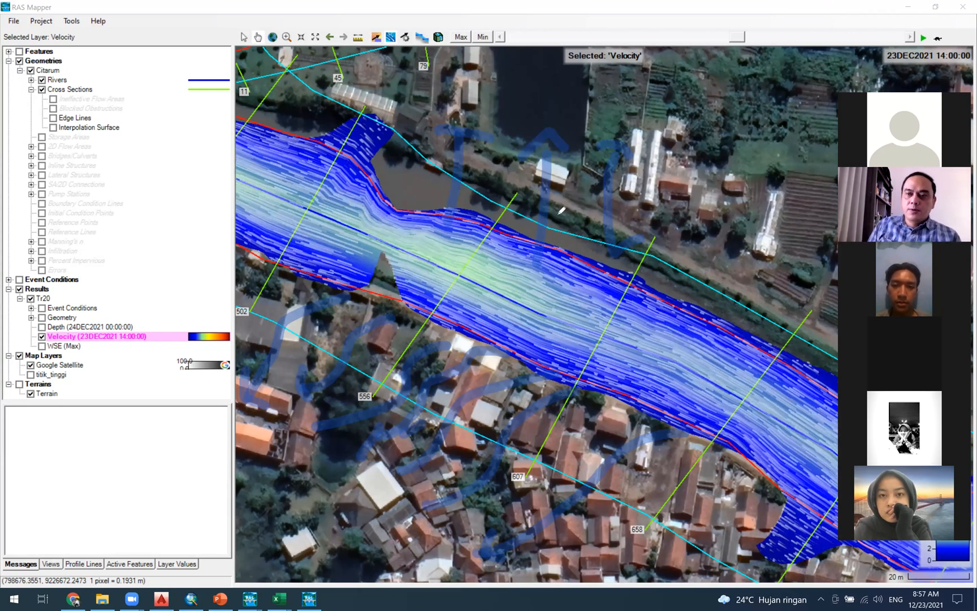
click(621, 120)
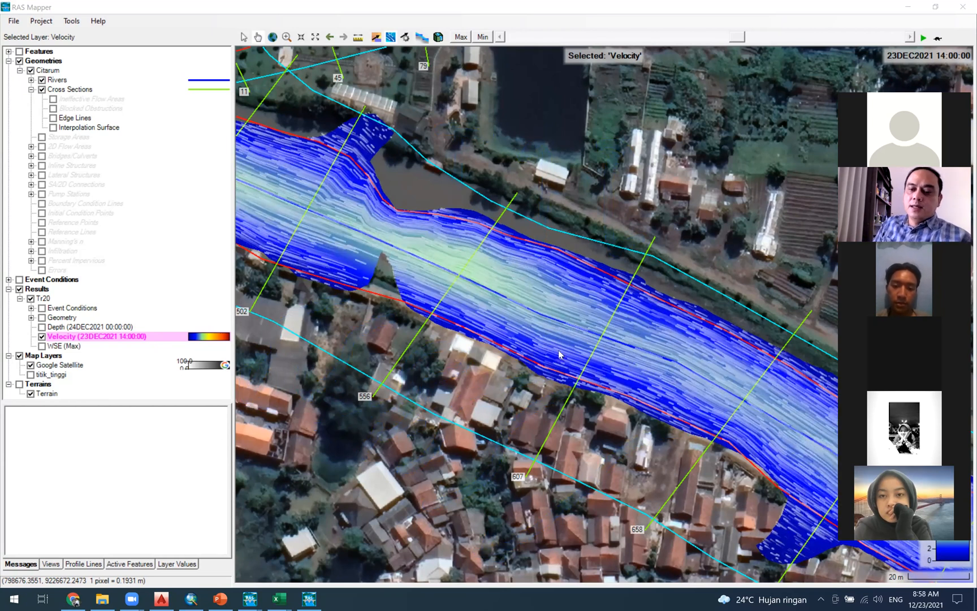